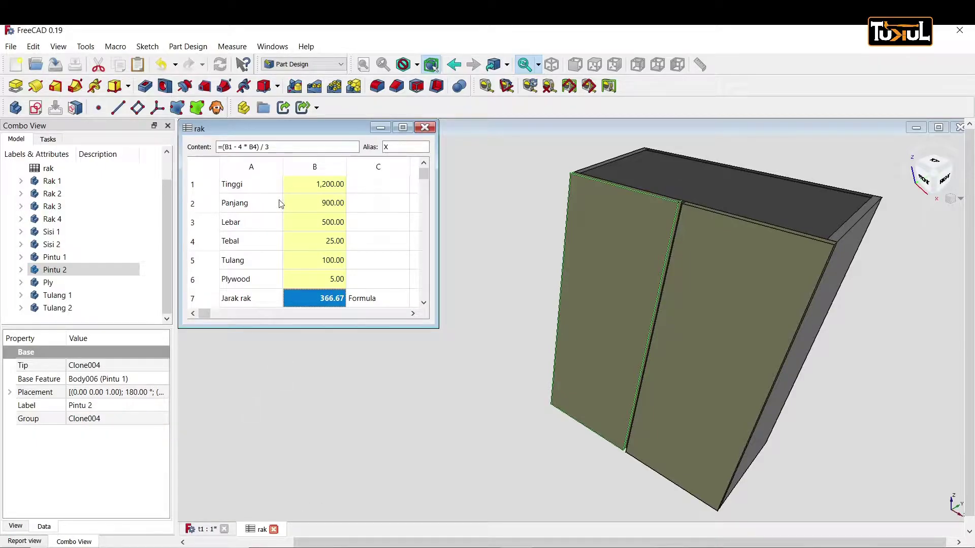
# Step: Set Tinggi and Panjang to 800 and Lebar to 300 in the rak spreadsheet
pyautogui.click(304, 184)
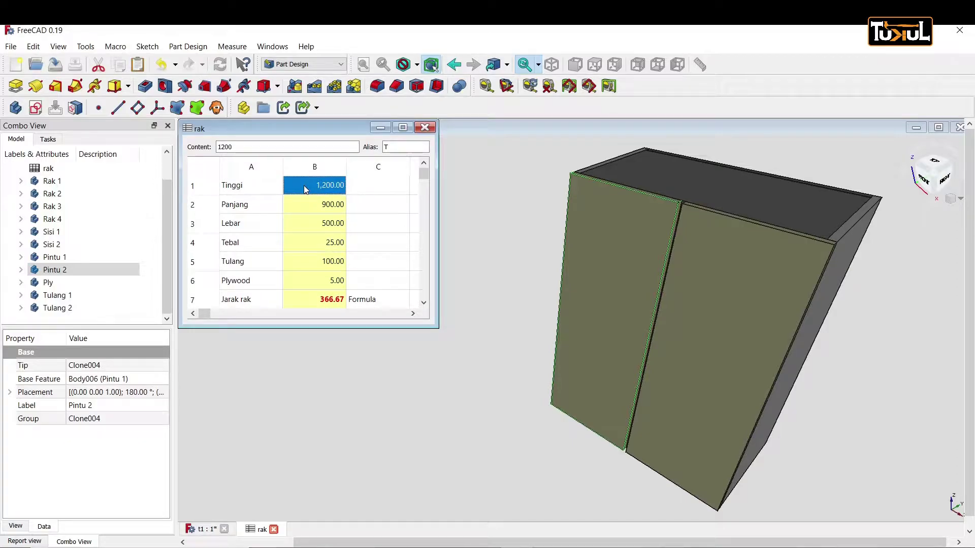
pyautogui.write('8')
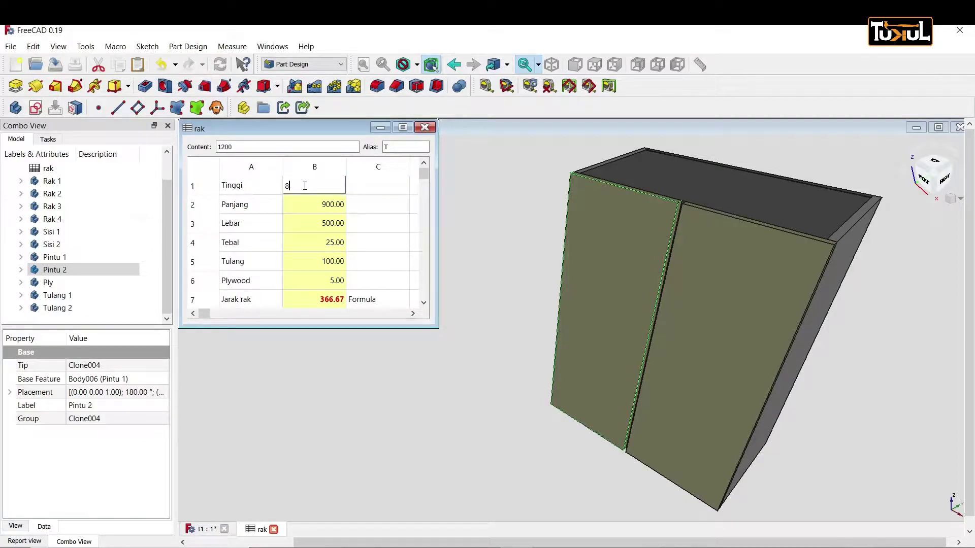
pyautogui.write('00')
pyautogui.press('Return')
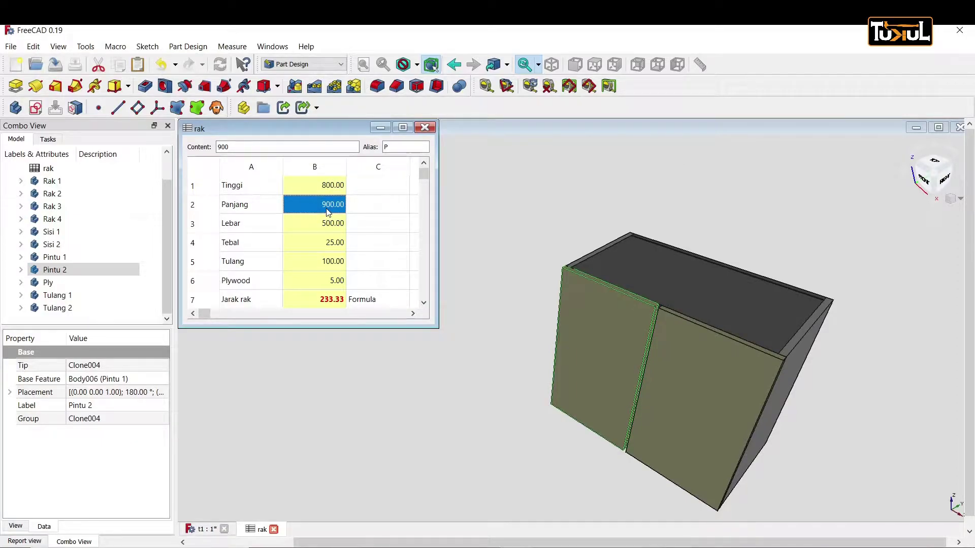
pyautogui.write('800')
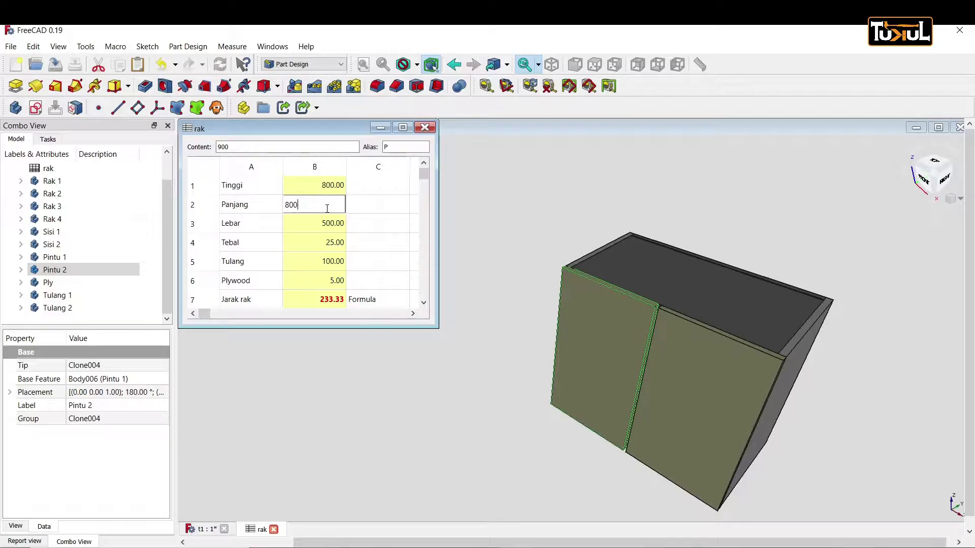
pyautogui.press('Return')
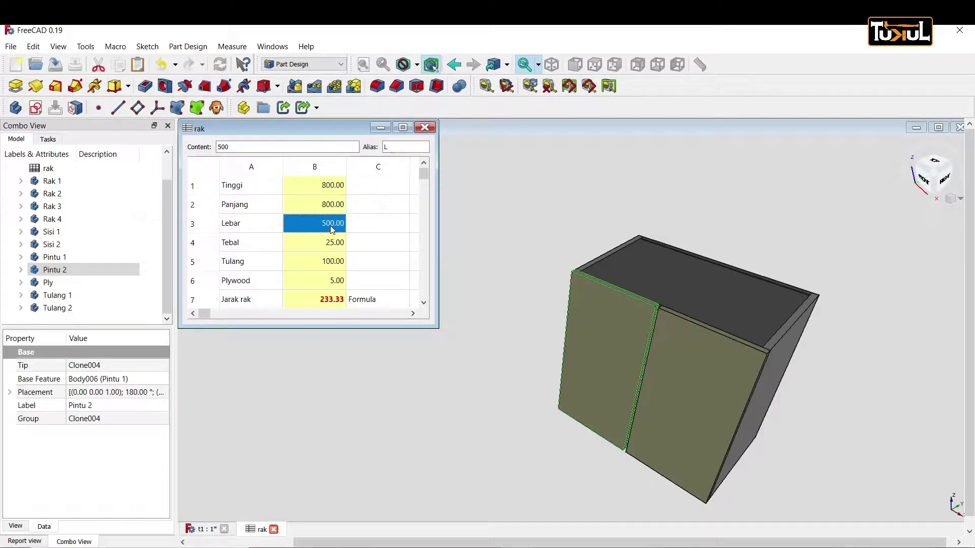
pyautogui.write('30')
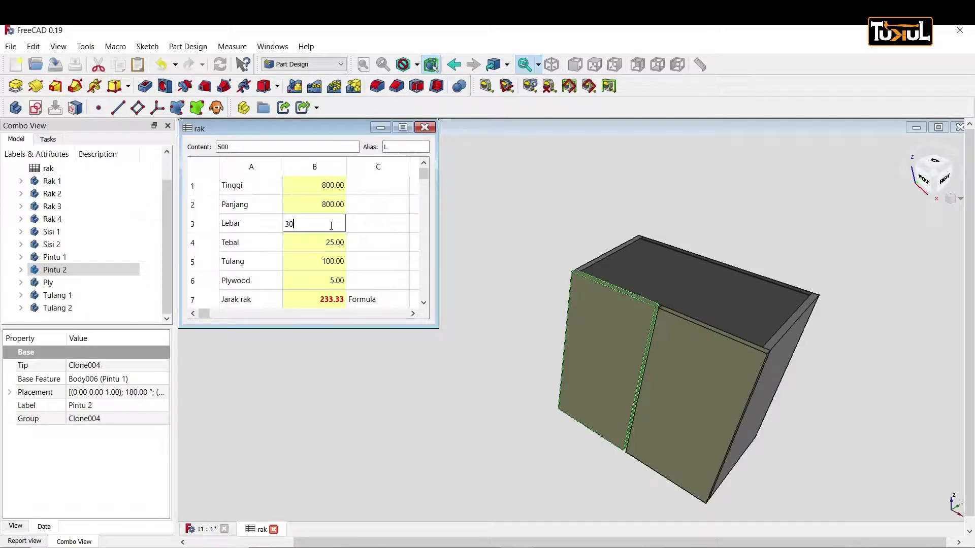
pyautogui.write('0')
pyautogui.press('Return')
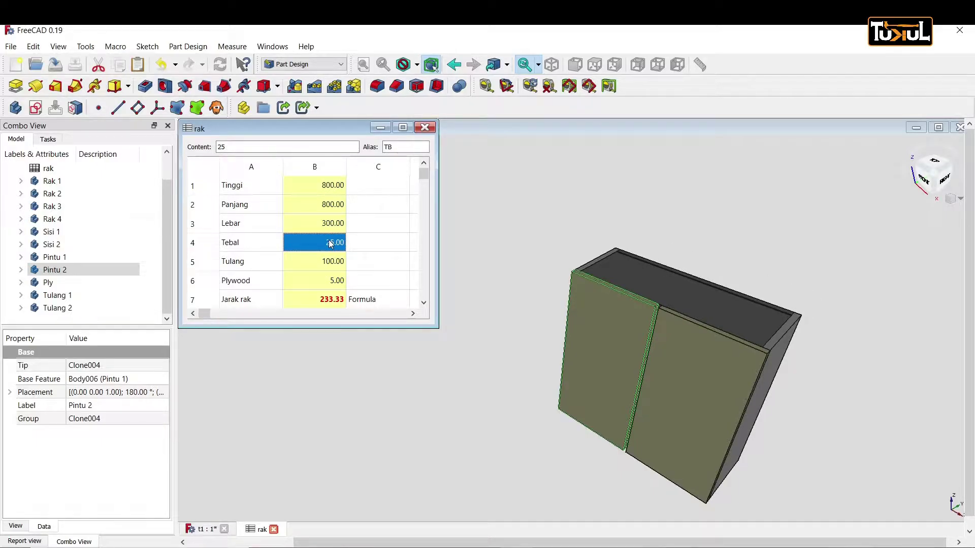
# Step: Set Tebal to 17 and Plywood to 3, recalculating Jarak rak to 244.00
pyautogui.write('17')
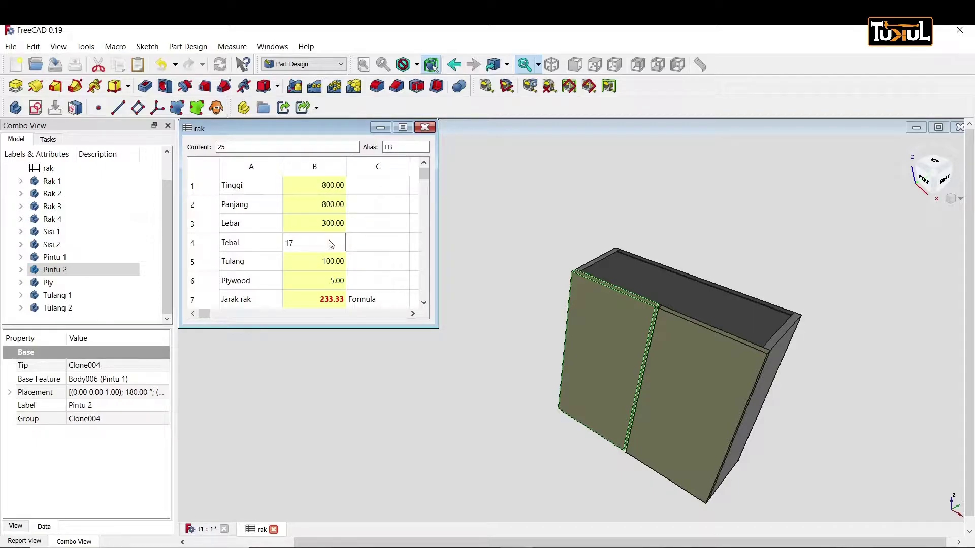
pyautogui.press('Return')
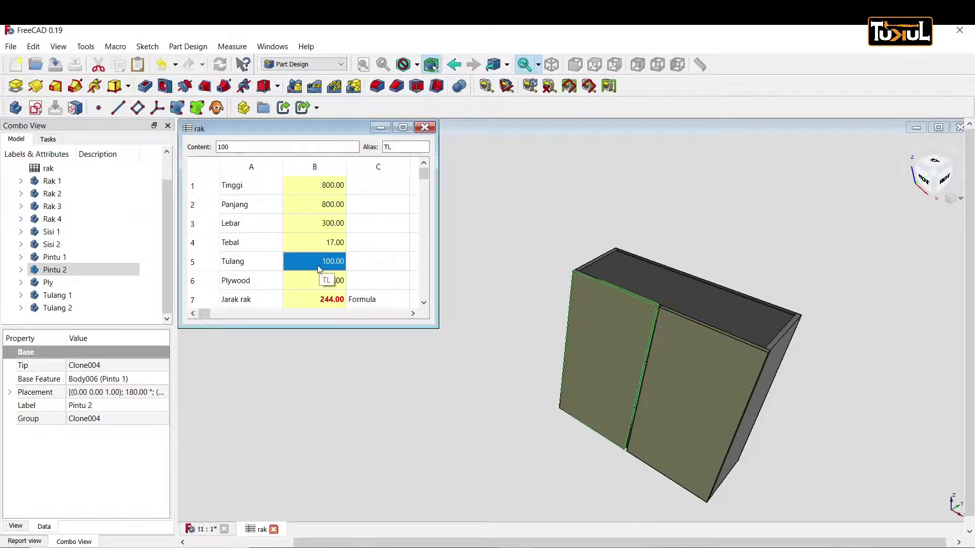
pyautogui.click(316, 282)
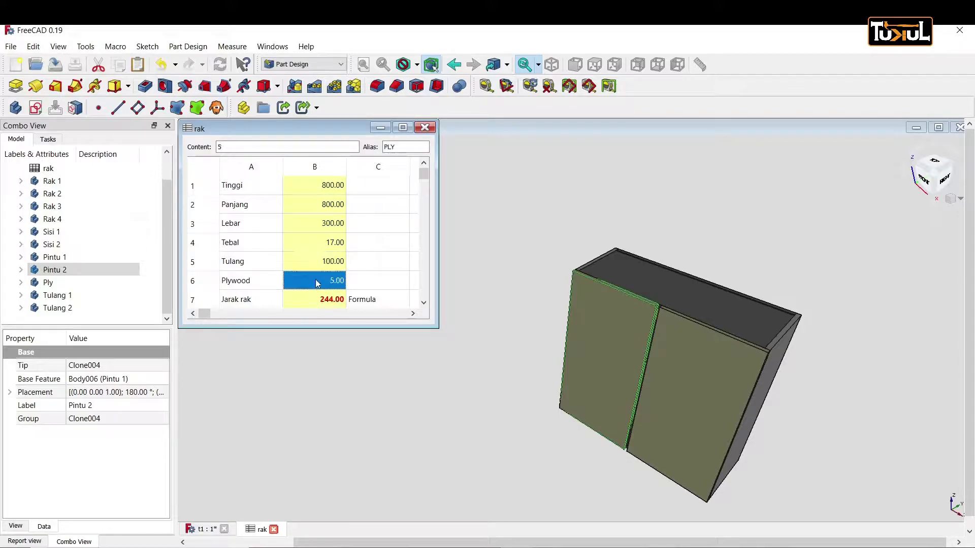
pyautogui.write('3')
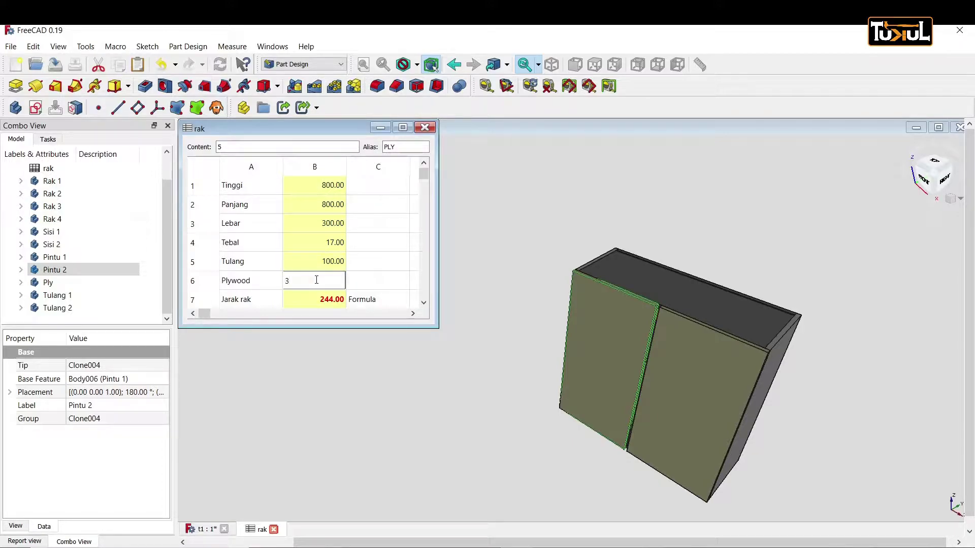
pyautogui.press('Return')
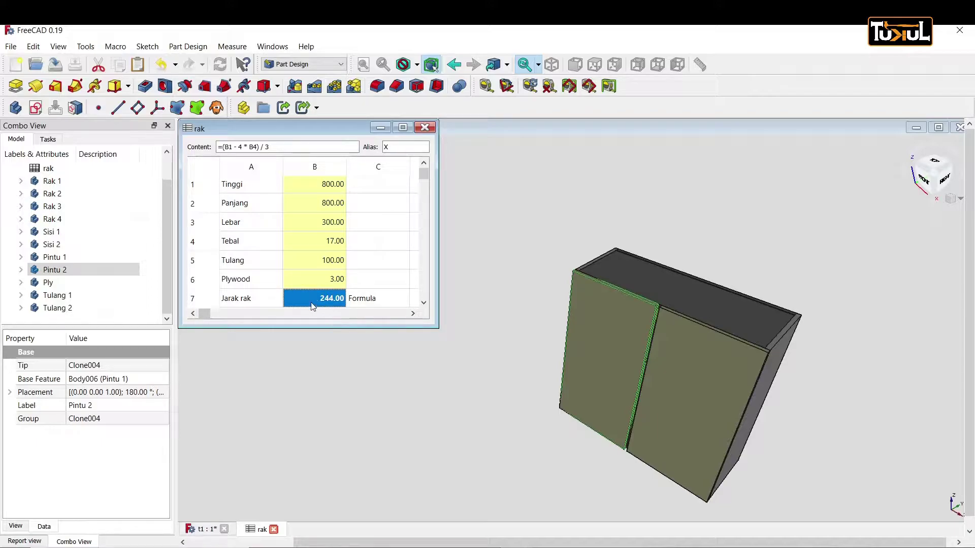
pyautogui.click(369, 284)
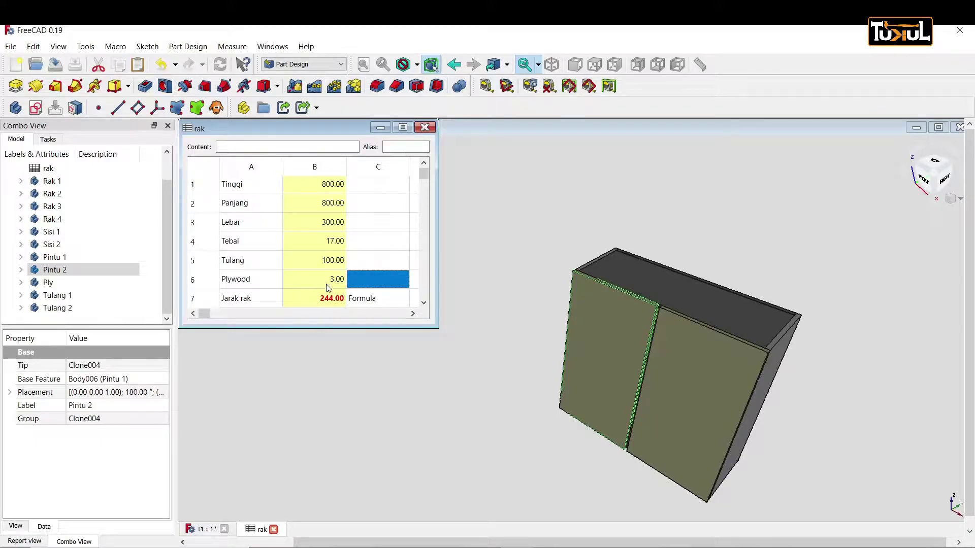
# Step: Hide the cabinet doors Pintu 1 and Pintu 2 in the 3D view
pyautogui.click(313, 304)
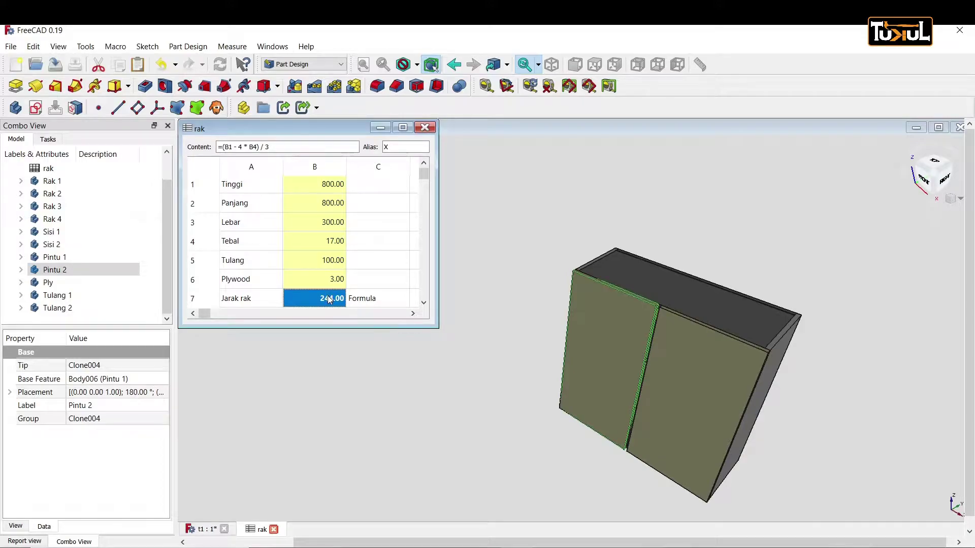
pyautogui.scroll(3, 519, 325)
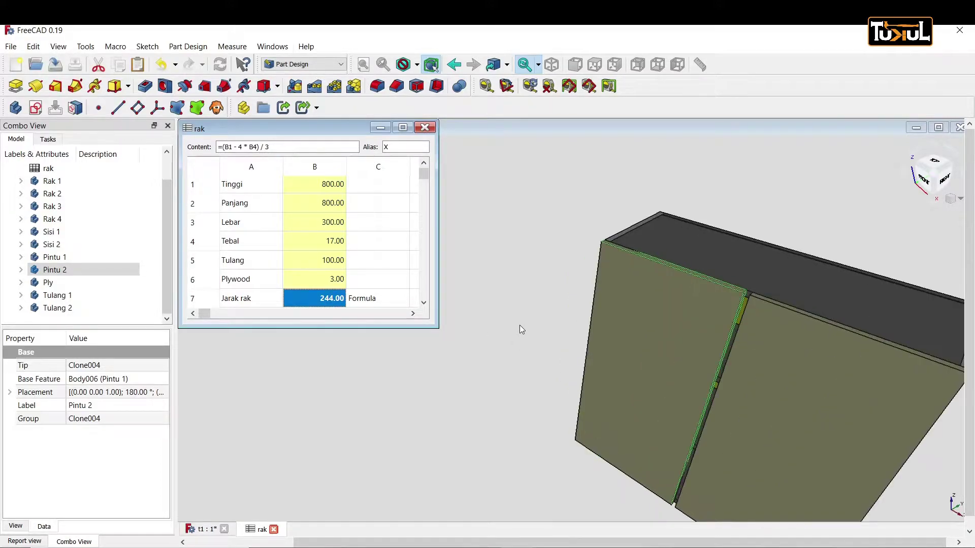
pyautogui.click(519, 329)
pyautogui.scroll(-2, 508, 305)
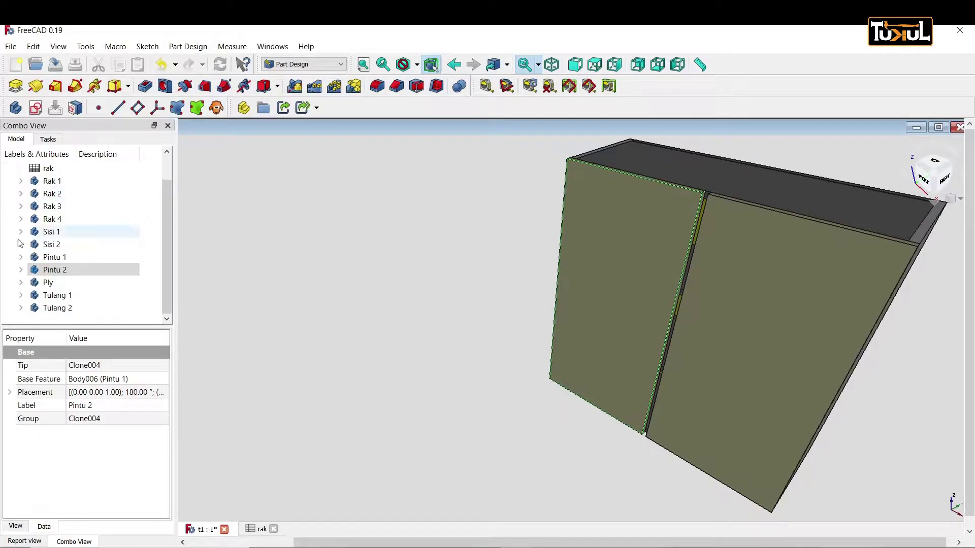
pyautogui.click(63, 259)
pyautogui.press('space')
pyautogui.click(63, 270)
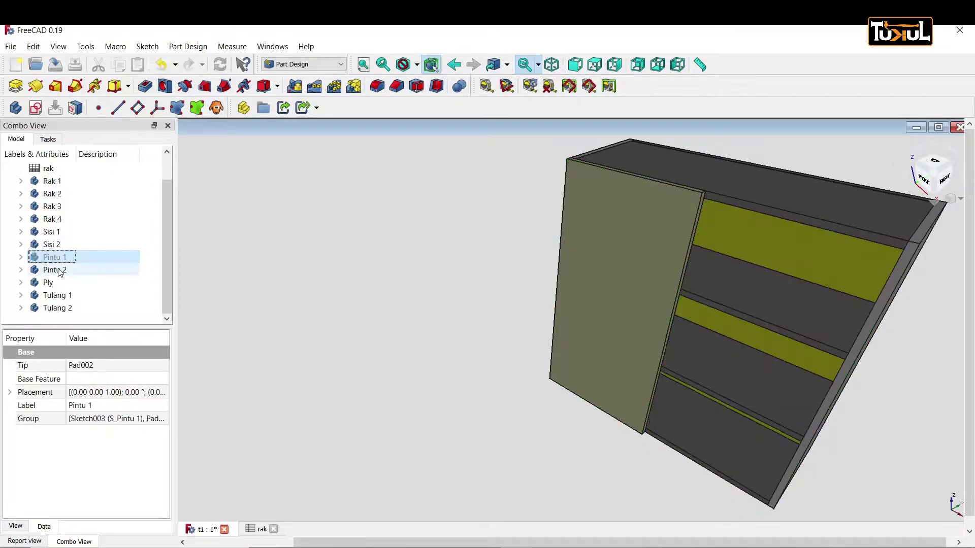
pyautogui.press('space')
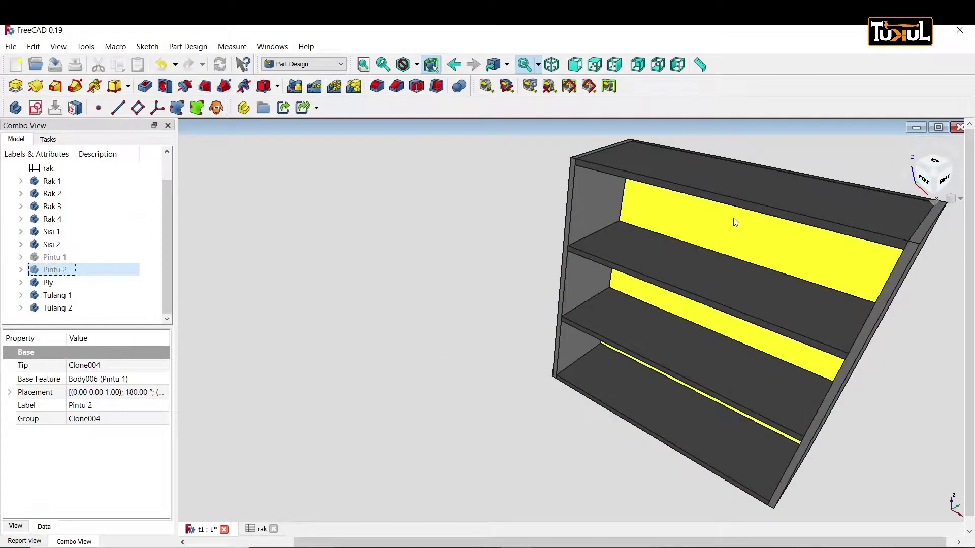
# Step: Pan and orbit the cabinet to look into its open front from the right
pyautogui.click(263, 529)
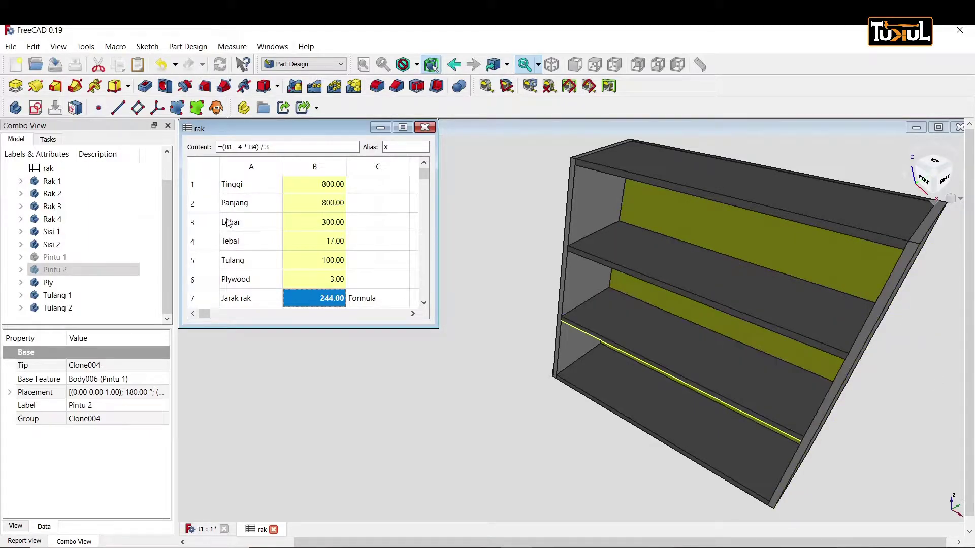
pyautogui.moveTo(703, 316)
pyautogui.mouseDown(button='middle')
pyautogui.moveTo(598, 358)
pyautogui.moveTo(716, 303)
pyautogui.moveTo(449, 283)
pyautogui.moveTo(411, 239)
pyautogui.moveTo(424, 255)
pyautogui.mouseUp(button='middle')
pyautogui.scroll(2, 422, 252)
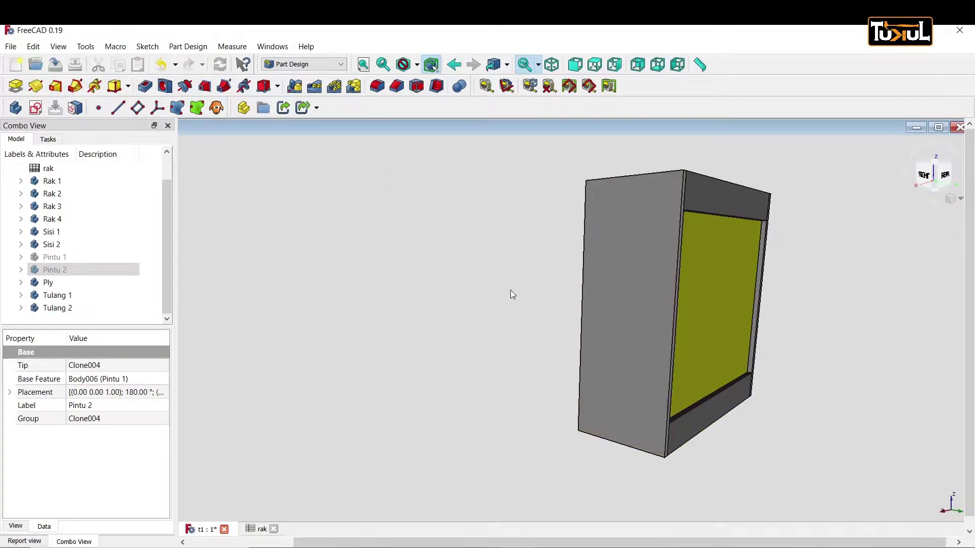
pyautogui.press('3')
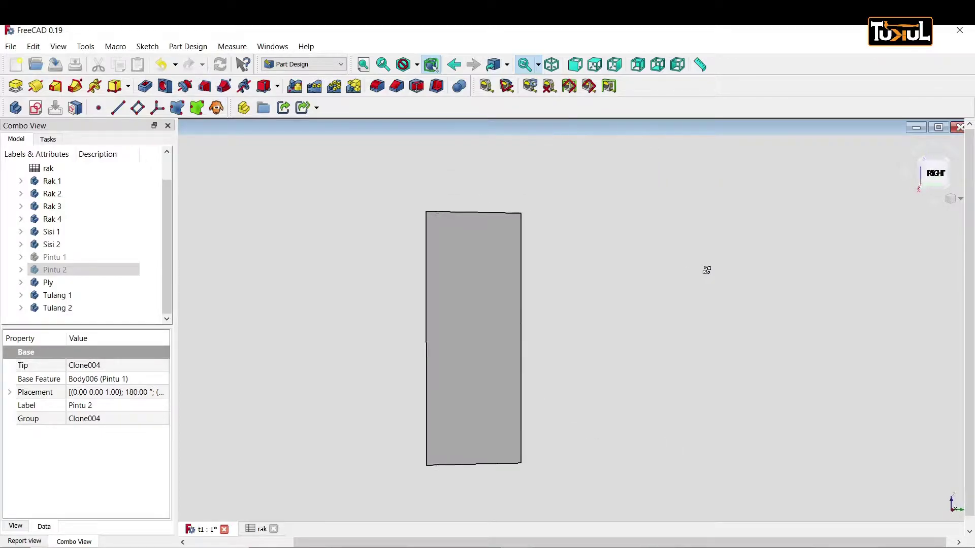
pyautogui.moveTo(571, 307); pyautogui.dragTo(652, 291, button='middle')
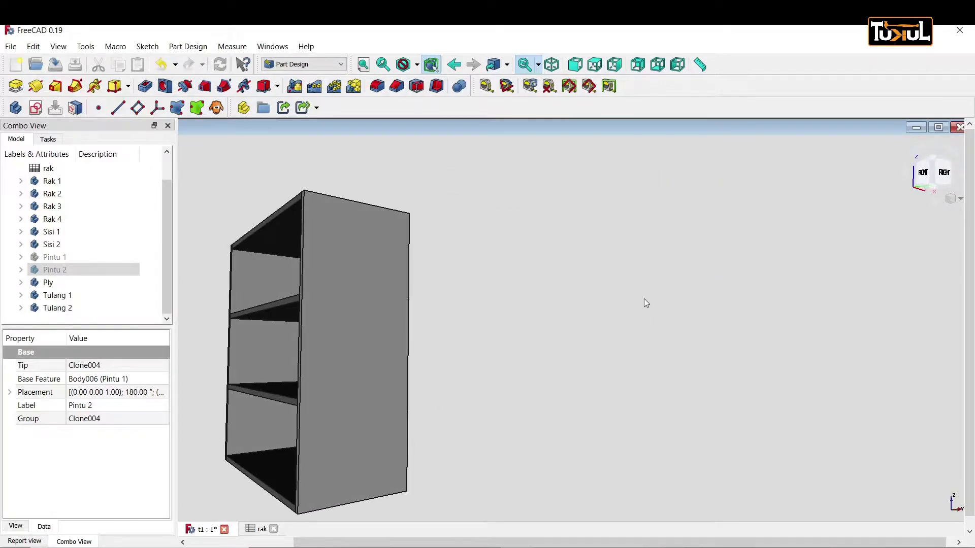
pyautogui.moveTo(592, 301)
pyautogui.mouseDown(button='middle')
pyautogui.moveTo(777, 263)
pyautogui.moveTo(883, 263)
pyautogui.mouseUp(button='middle')
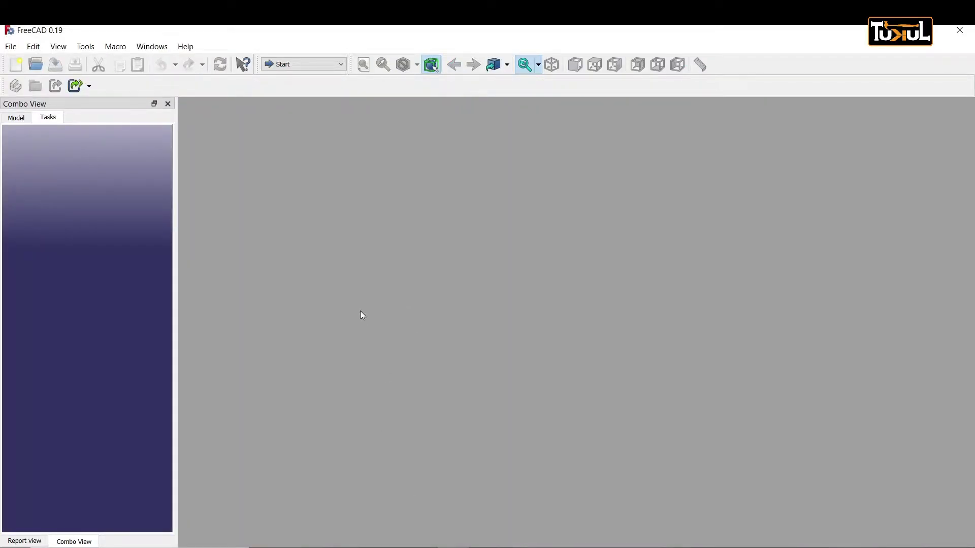
# Step: Create a new document and save it as Tutorial in kabinet gantung, replacing the old file
pyautogui.click(16, 65)
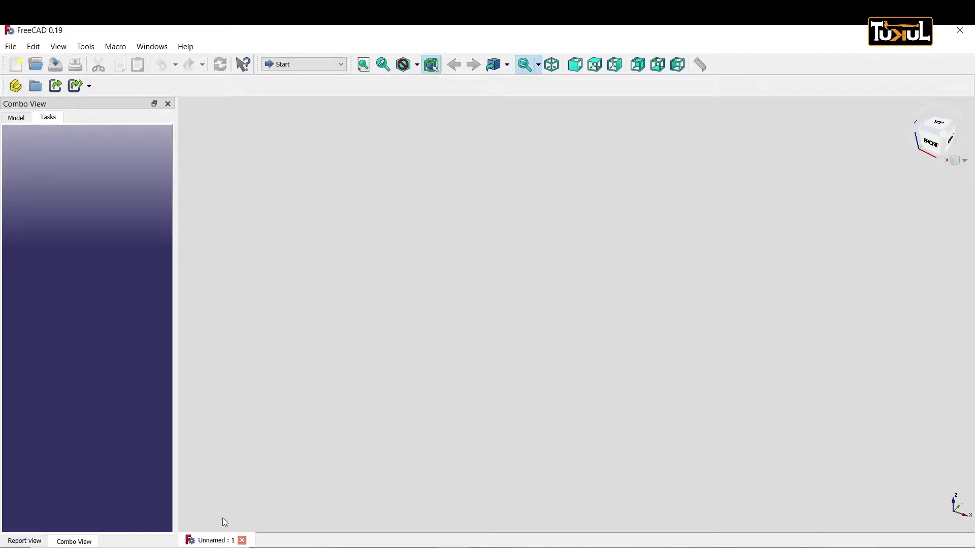
pyautogui.click(16, 119)
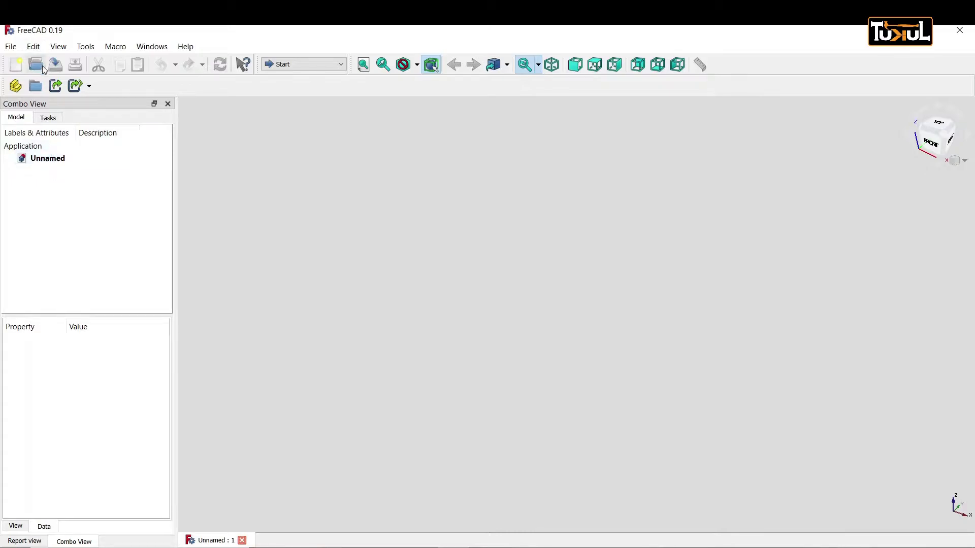
pyautogui.click(56, 65)
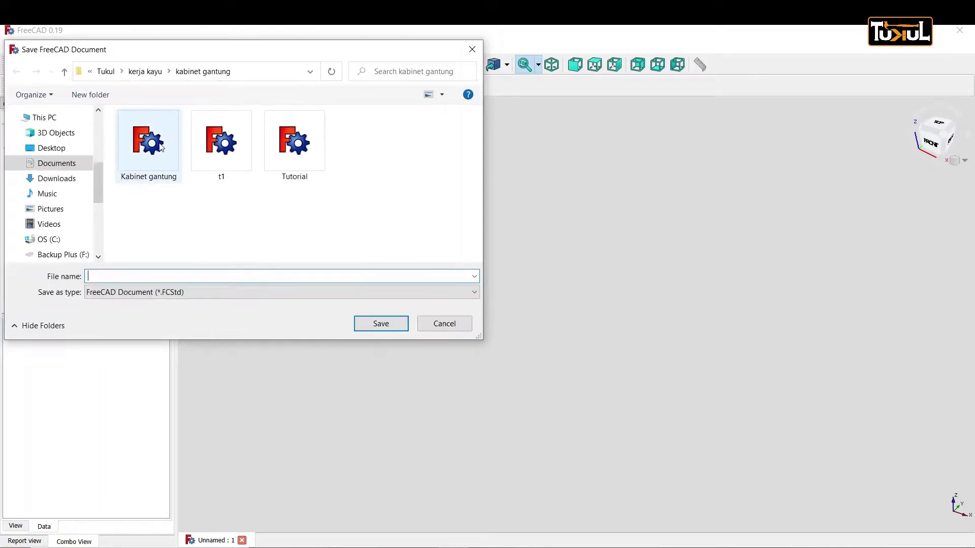
pyautogui.click(269, 163)
pyautogui.click(370, 326)
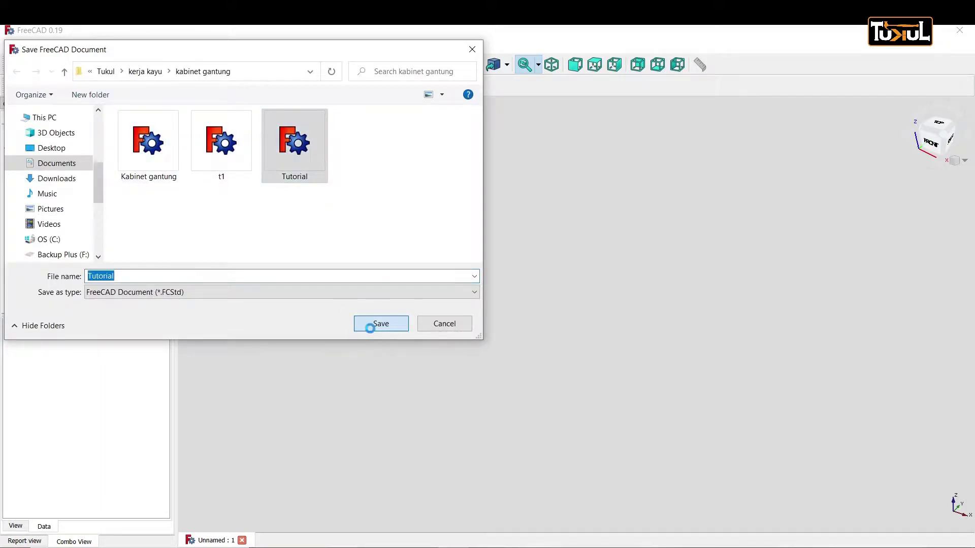
pyautogui.click(515, 294)
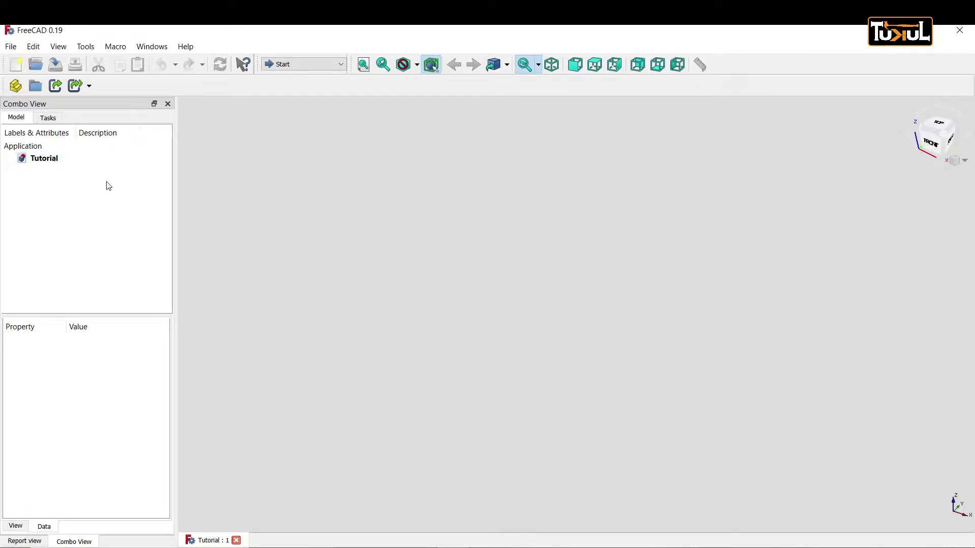
# Step: Switch to the Spreadsheet workbench and add a new spreadsheet to Tutorial
pyautogui.click(338, 65)
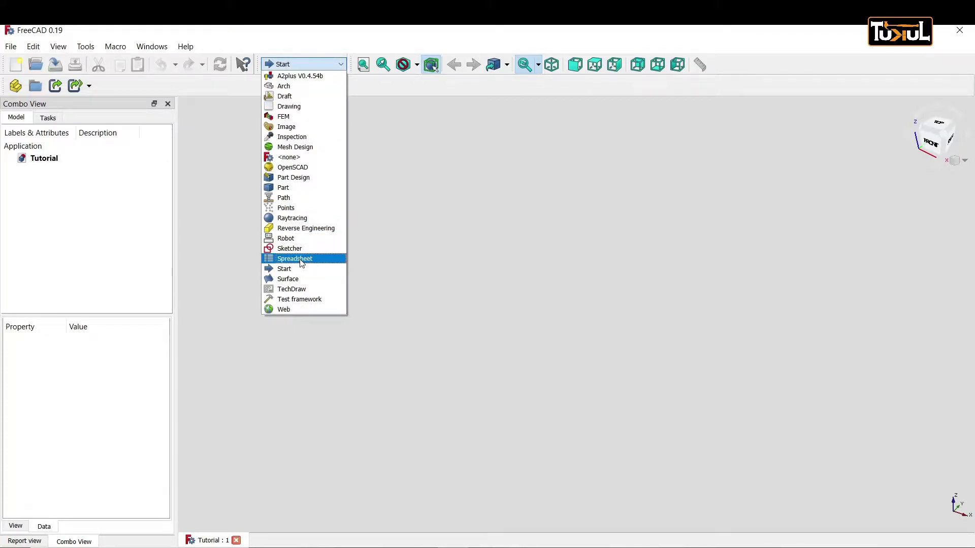
pyautogui.click(301, 260)
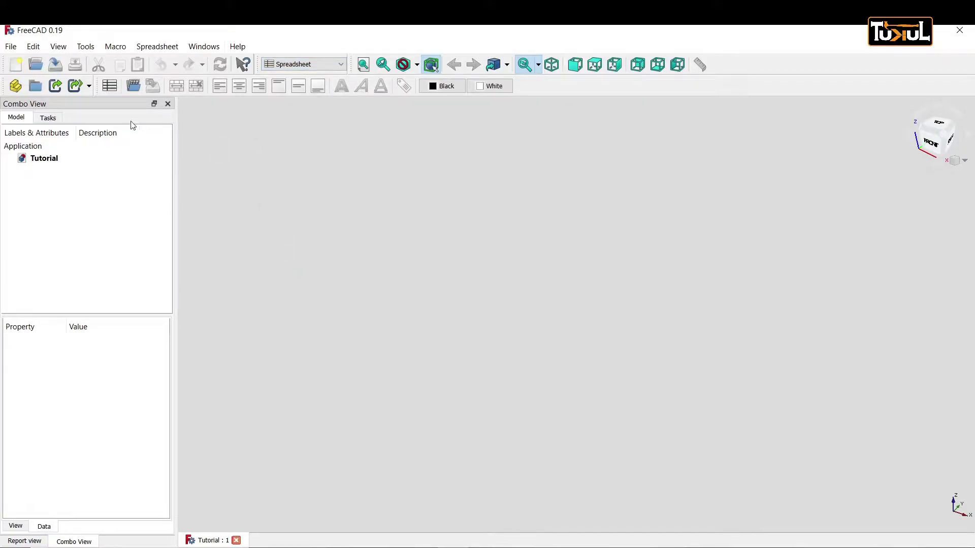
pyautogui.click(110, 86)
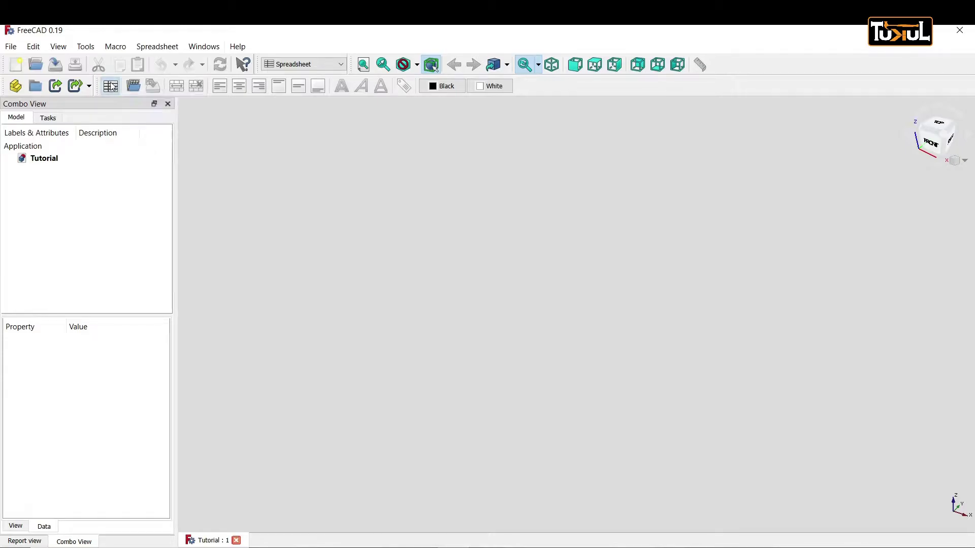
# Step: Enter the labels Tinggi, Panjang and Lebar in cells A1 to A3
pyautogui.click(249, 170)
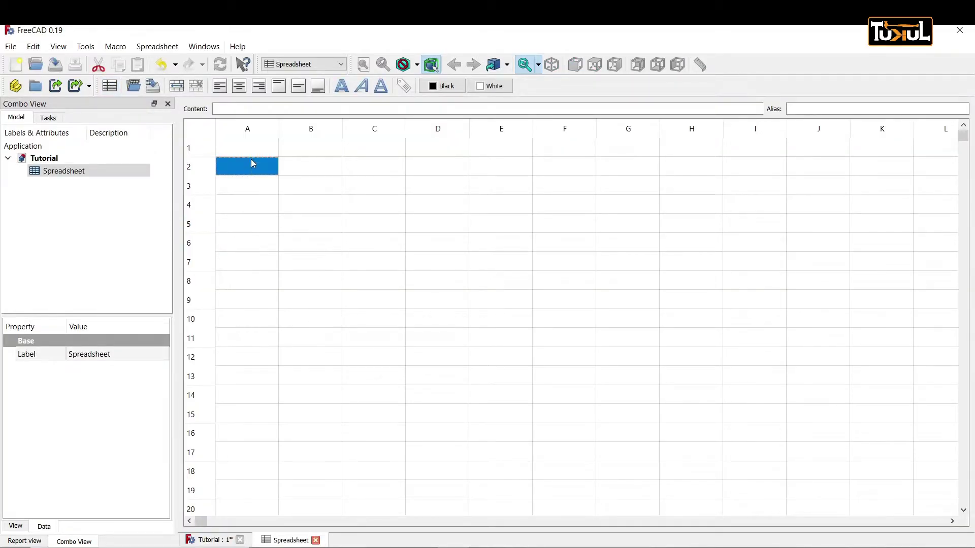
pyautogui.click(260, 148)
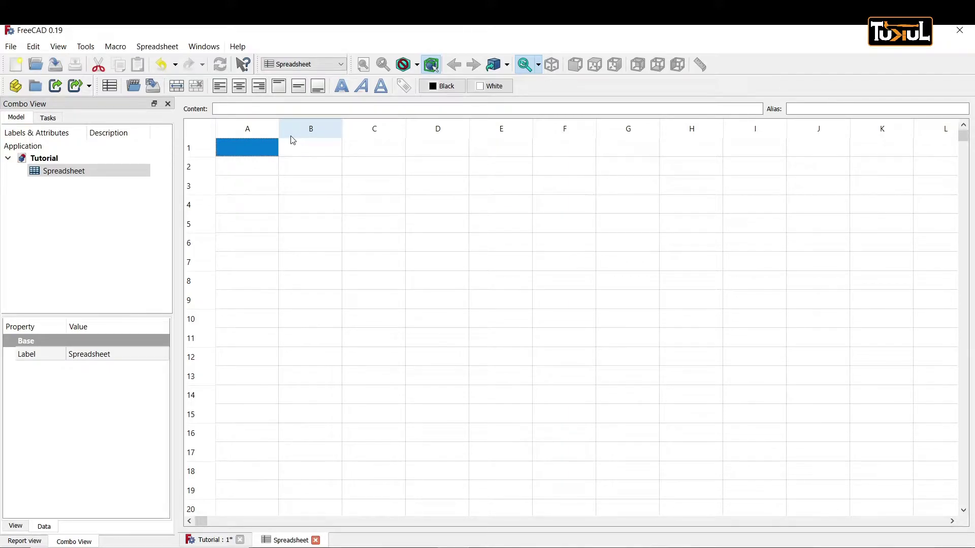
pyautogui.write('T')
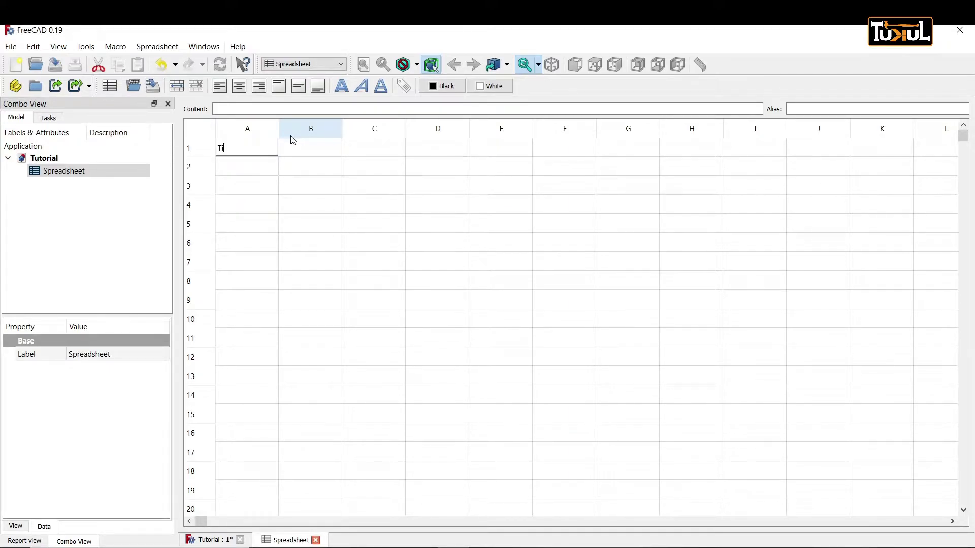
pyautogui.write('inggi')
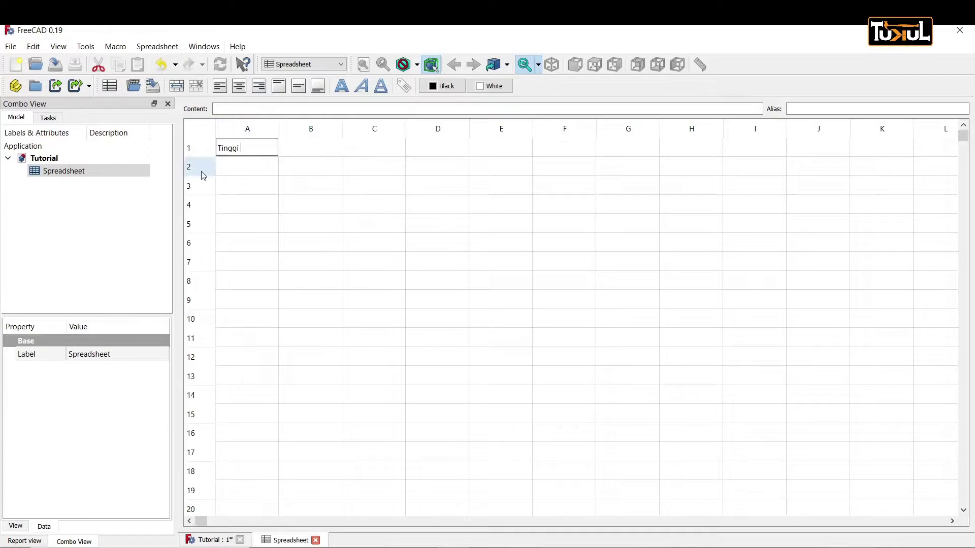
pyautogui.click(249, 175)
pyautogui.write('Pan')
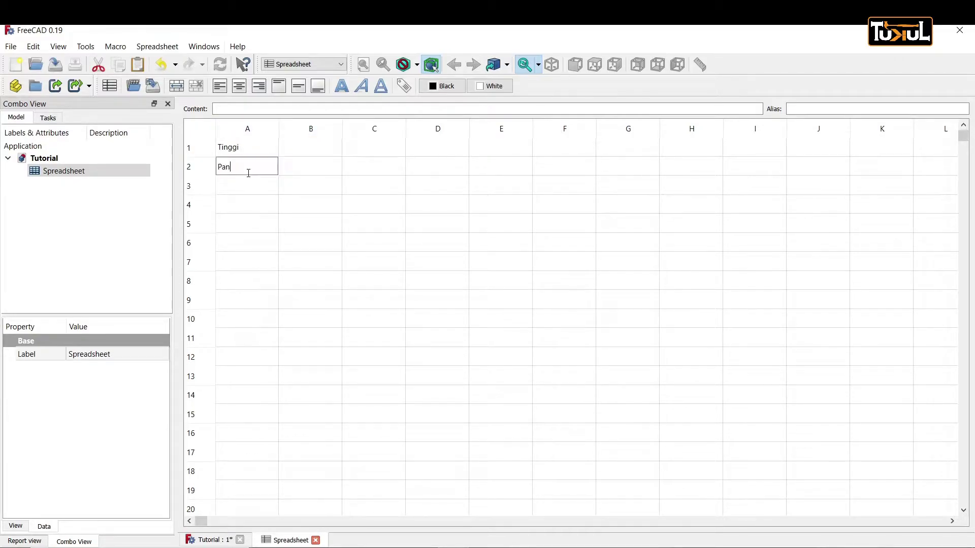
pyautogui.write('jang')
pyautogui.click(241, 196)
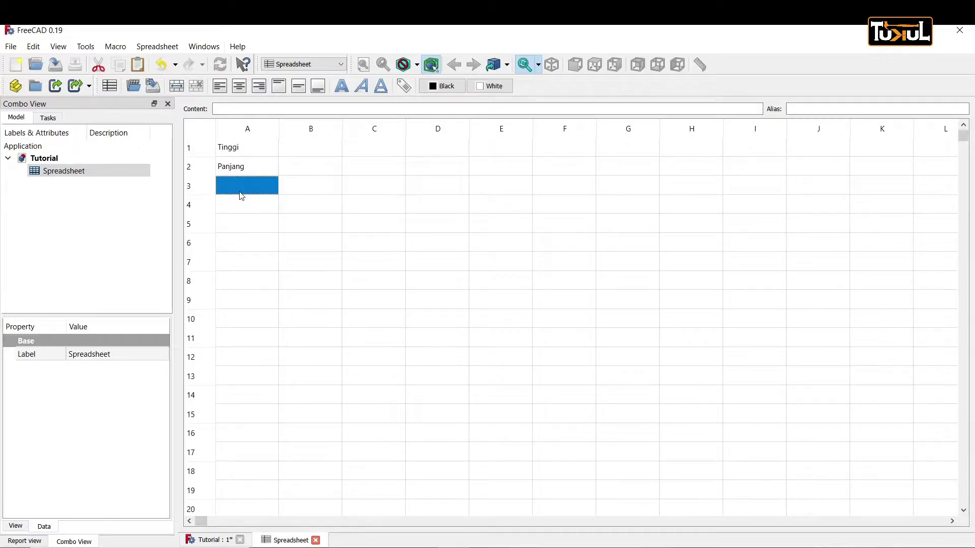
pyautogui.write('Lebar')
pyautogui.press('Return')
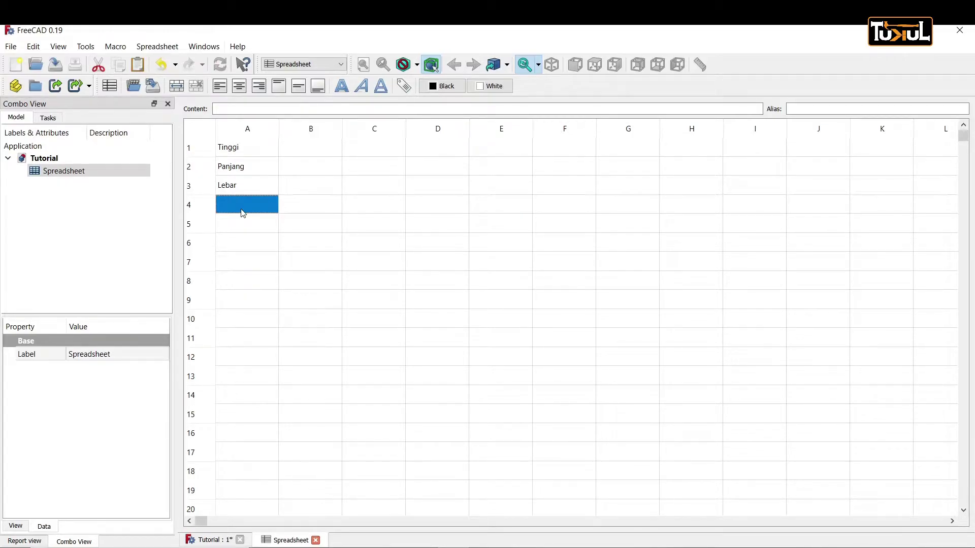
# Step: Label cell A4 as Tebal, correcting the mistyped 'Tebal BP'
pyautogui.write('Tebal ')
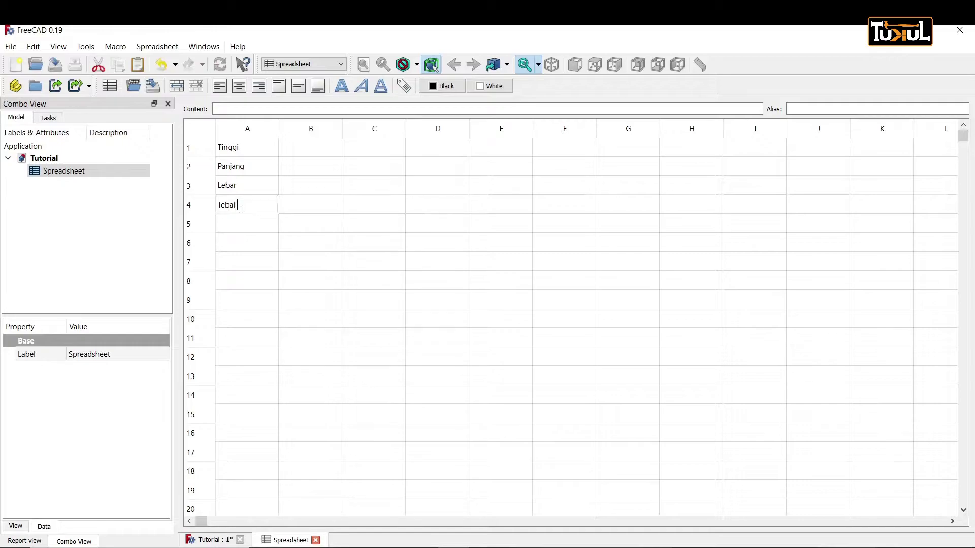
pyautogui.write('BP')
pyautogui.click(242, 229)
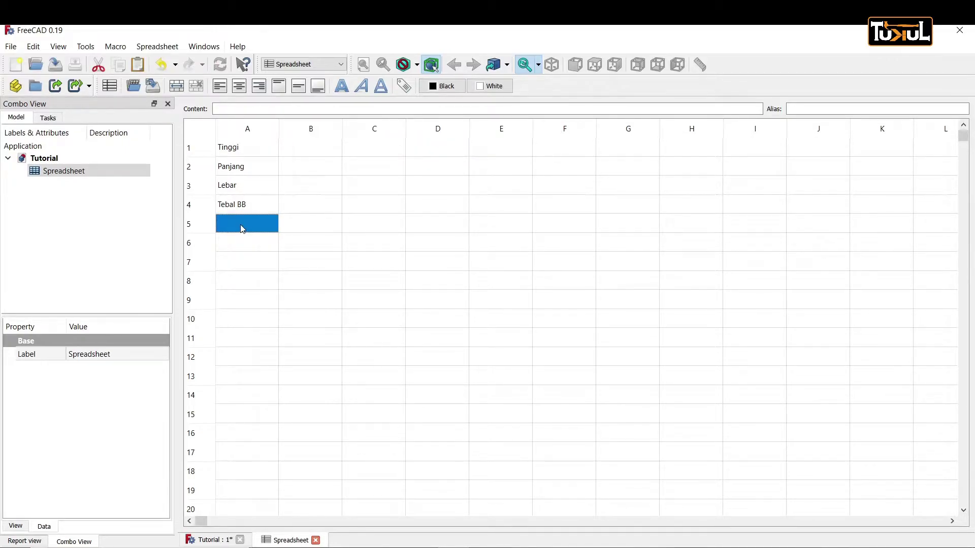
pyautogui.click(247, 208)
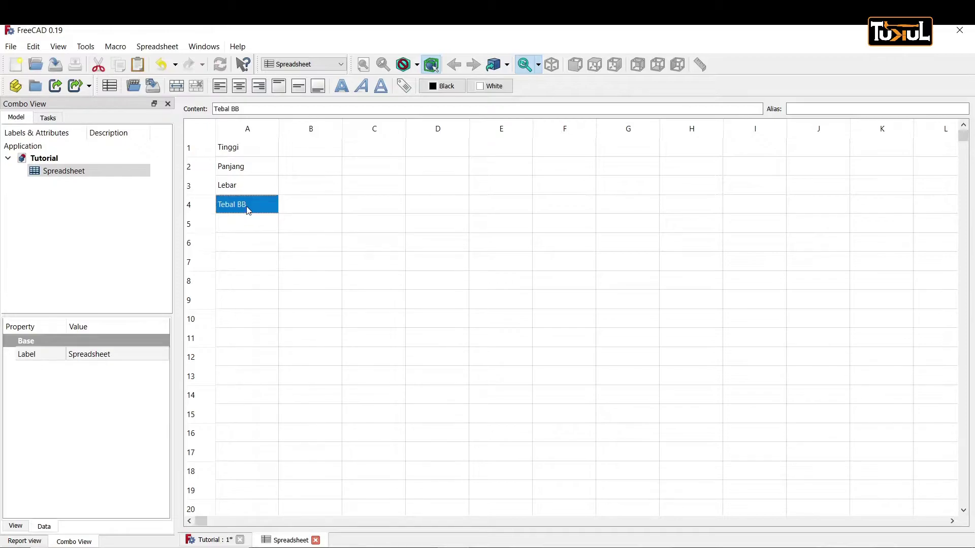
pyautogui.click(247, 110)
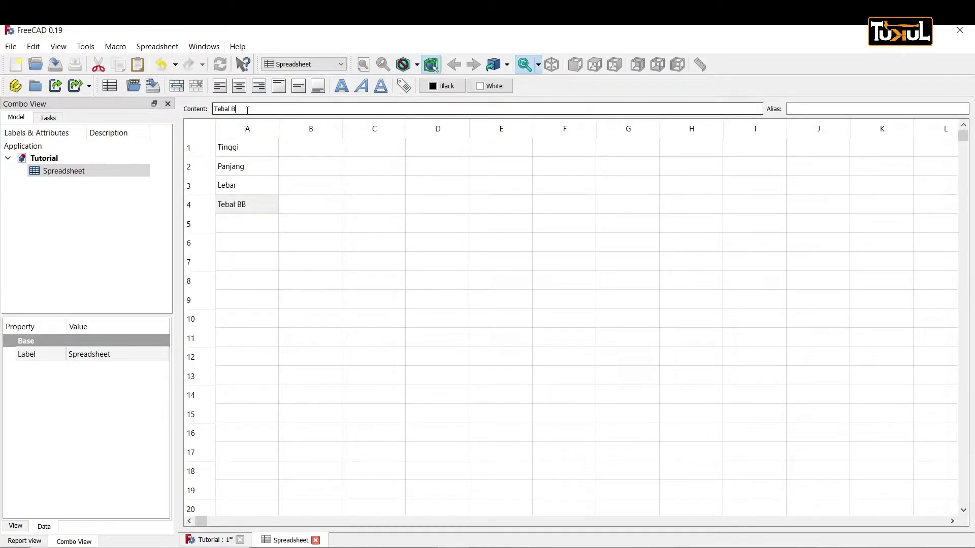
pyautogui.press('BackSpace')
pyautogui.click(243, 227)
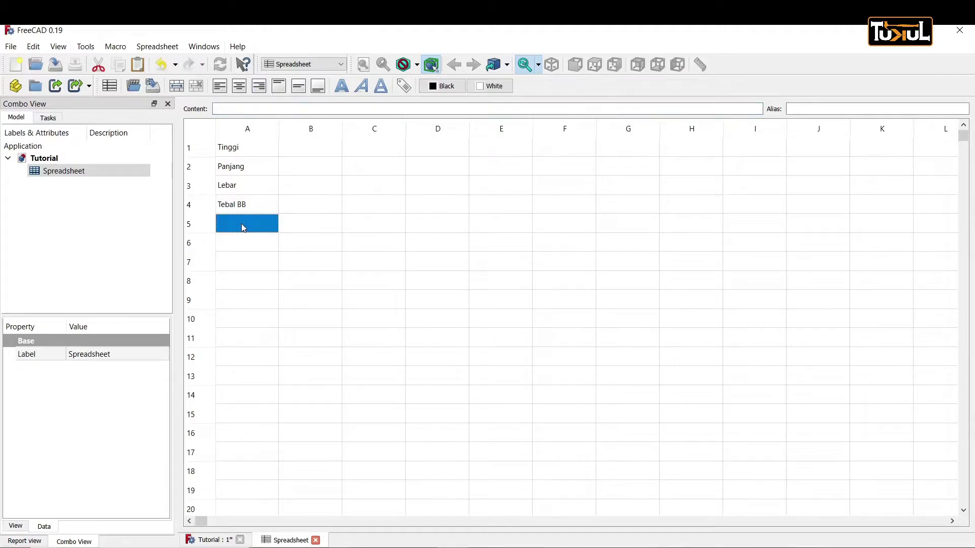
pyautogui.click(242, 206)
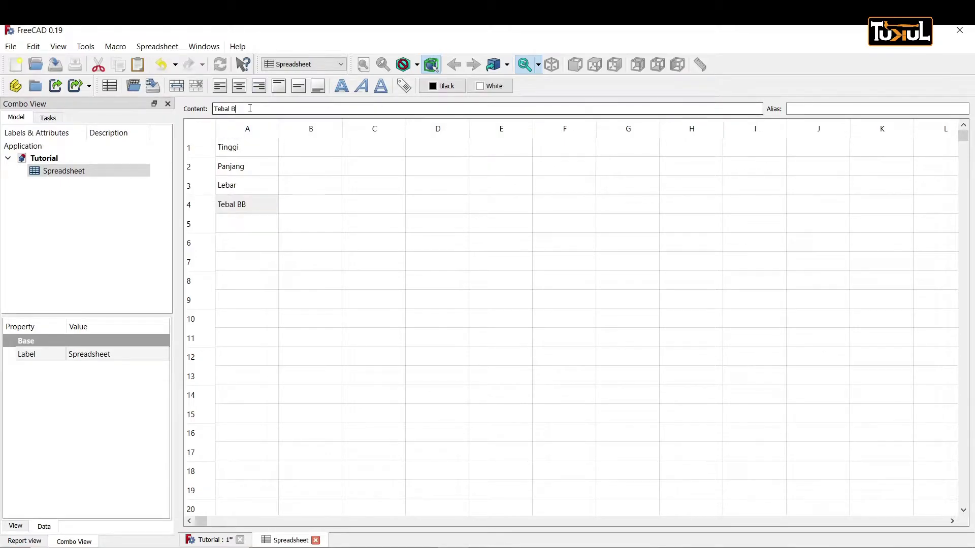
pyautogui.press('BackSpace')
pyautogui.press('Return')
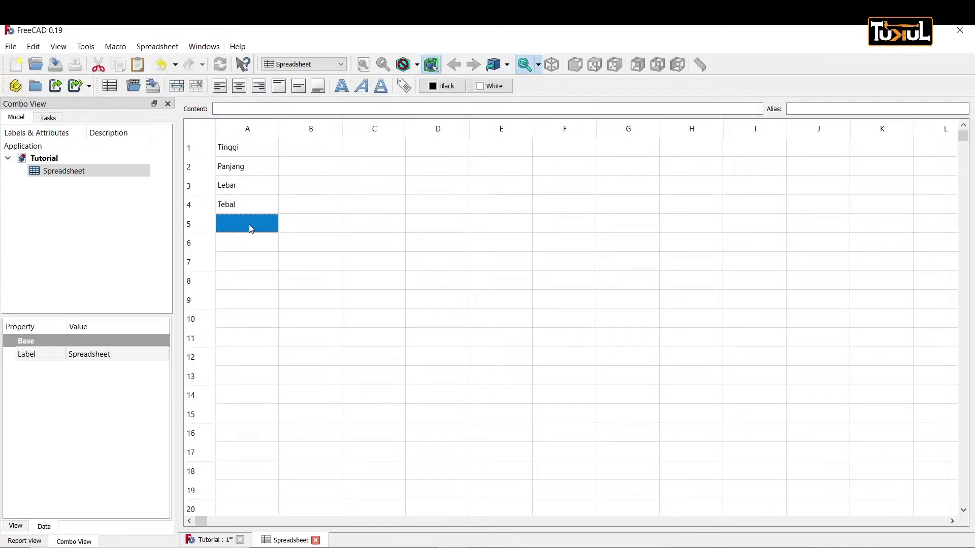
# Step: Enter Plywood in A5 and Jarak Rak in A6, fixing the 'Fak' typo
pyautogui.write('Plywood')
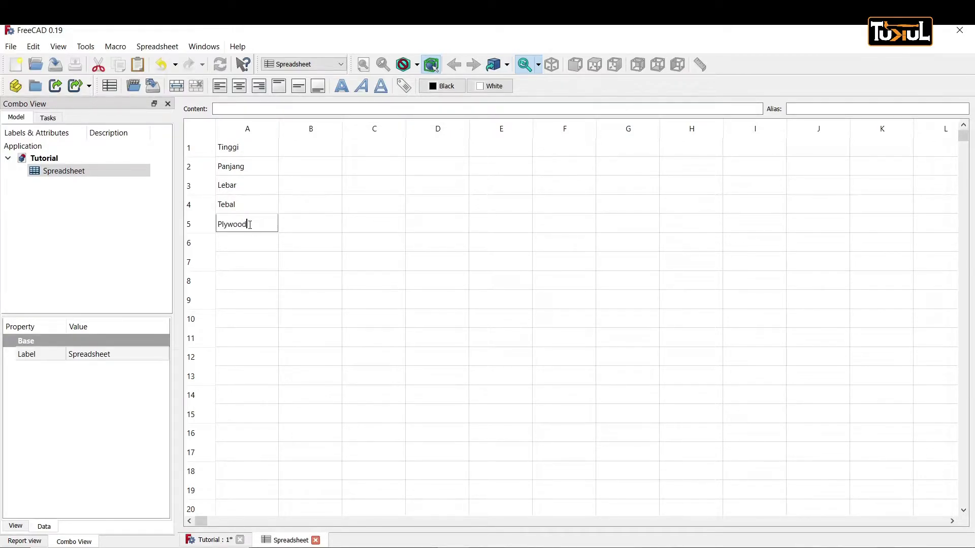
pyautogui.click(255, 248)
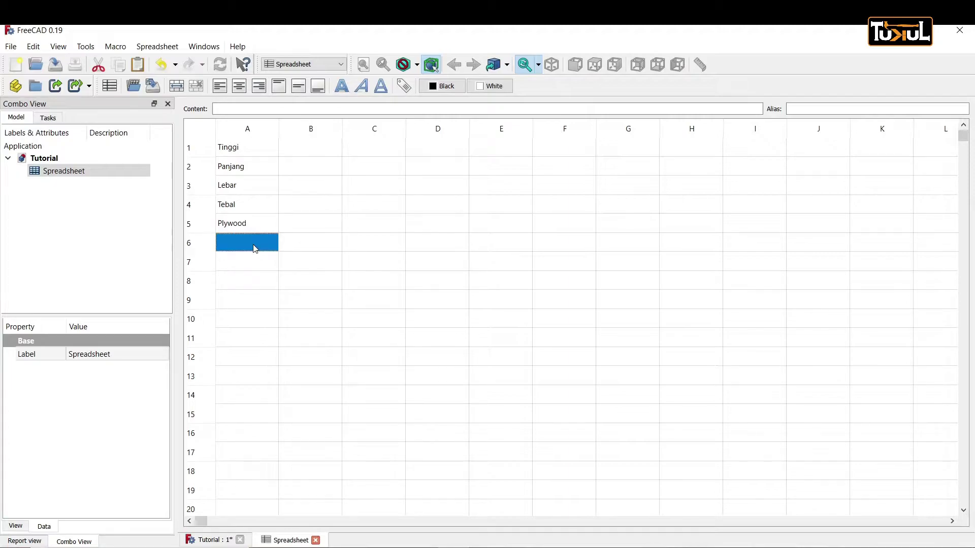
pyautogui.write('Jara')
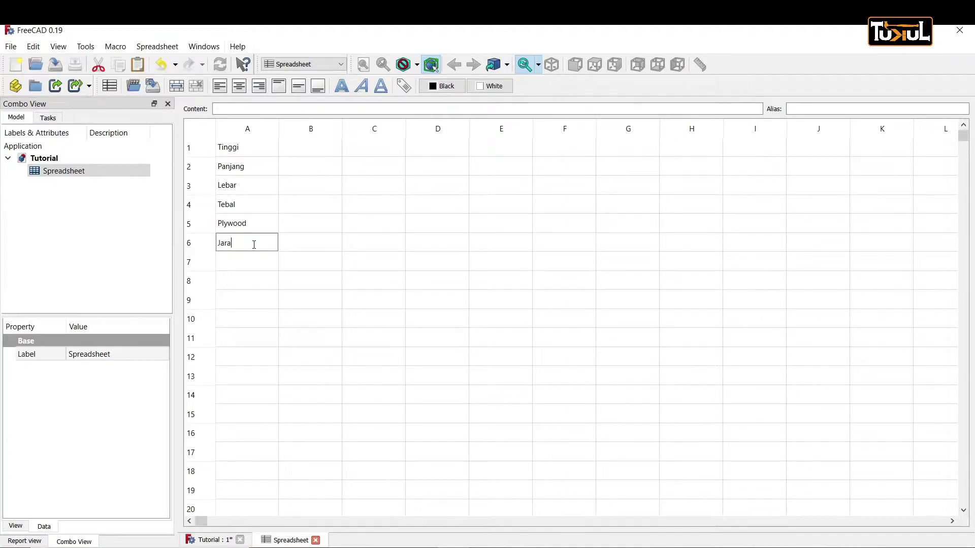
pyautogui.write('k ')
pyautogui.write('F')
pyautogui.write('ak')
pyautogui.press('BackSpace')
pyautogui.press('BackSpace')
pyautogui.press('BackSpace')
pyautogui.write('Rak')
pyautogui.press('Return')
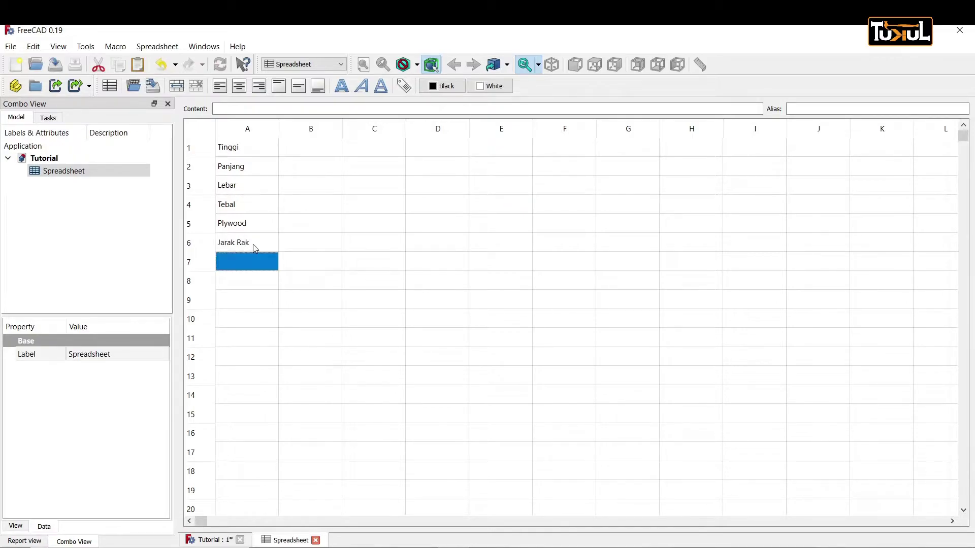
# Step: Enter 800, 800, 300, 17 and 3 into B1–B5 and begin a formula in B6
pyautogui.click(330, 155)
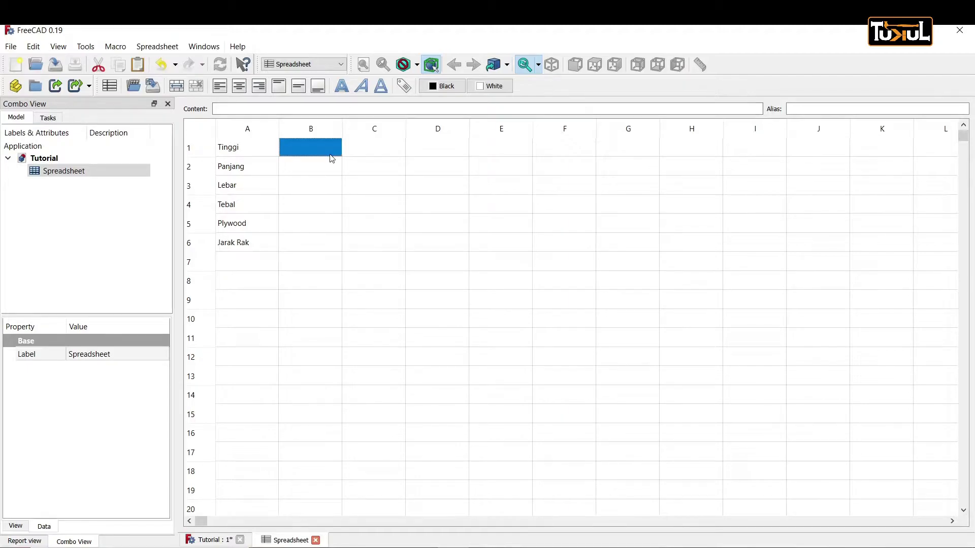
pyautogui.write('80')
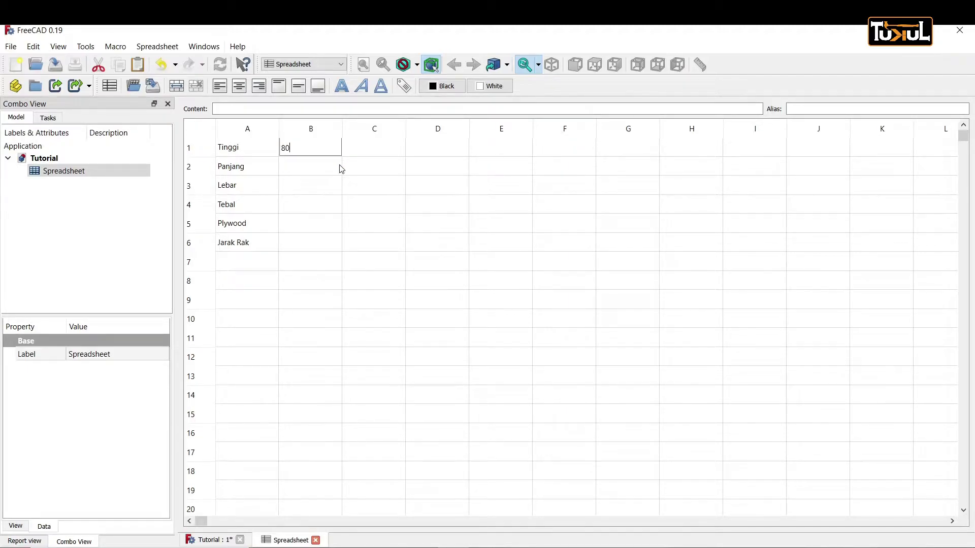
pyautogui.write('0')
pyautogui.click(318, 167)
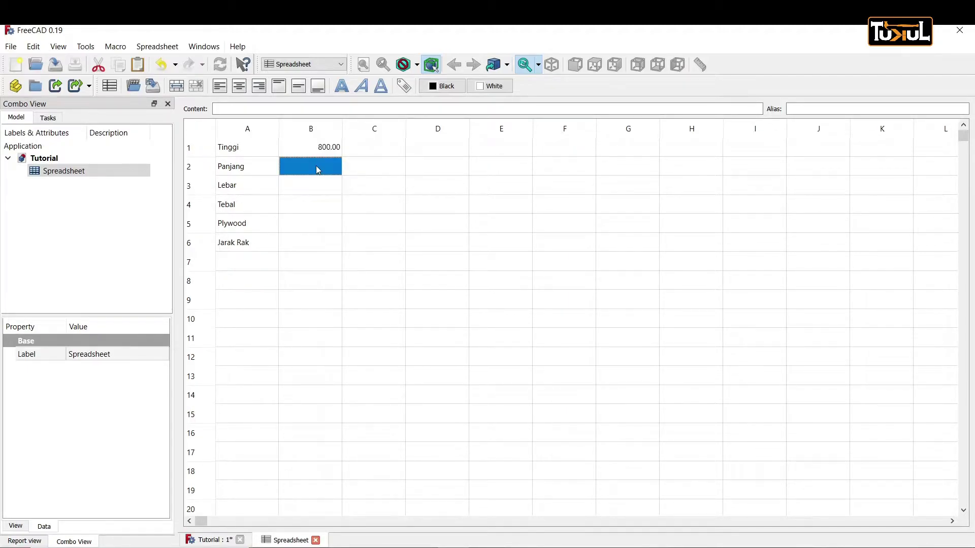
pyautogui.write('800')
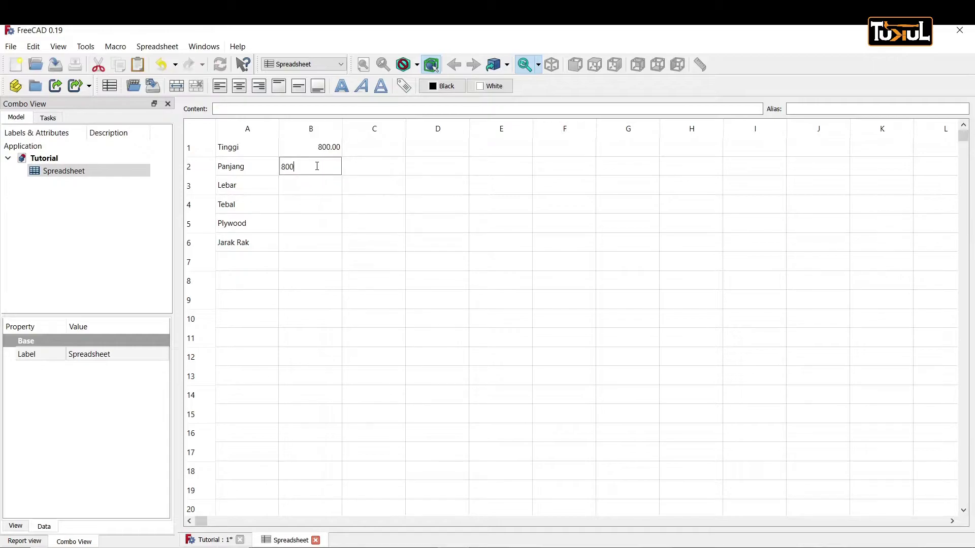
pyautogui.click(297, 191)
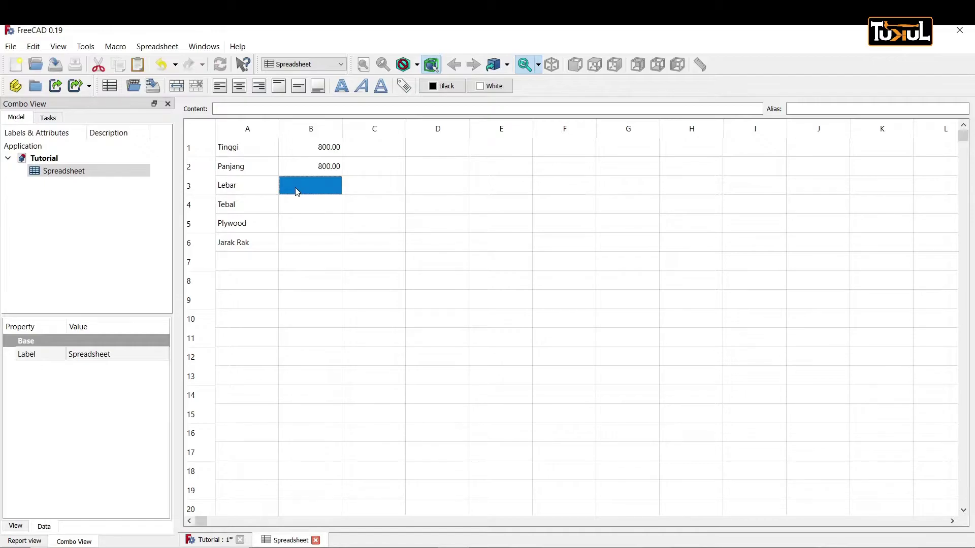
pyautogui.write('30')
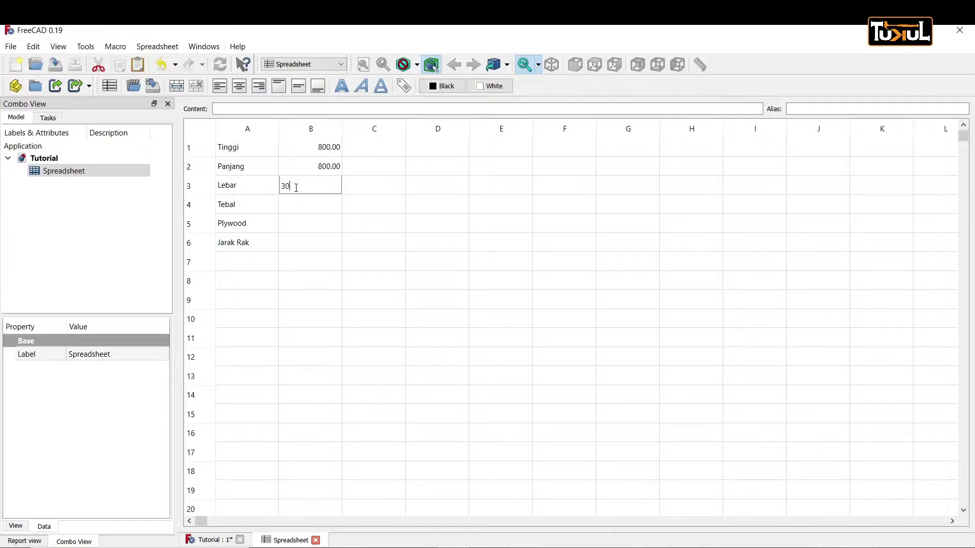
pyautogui.write('0')
pyautogui.press('Return')
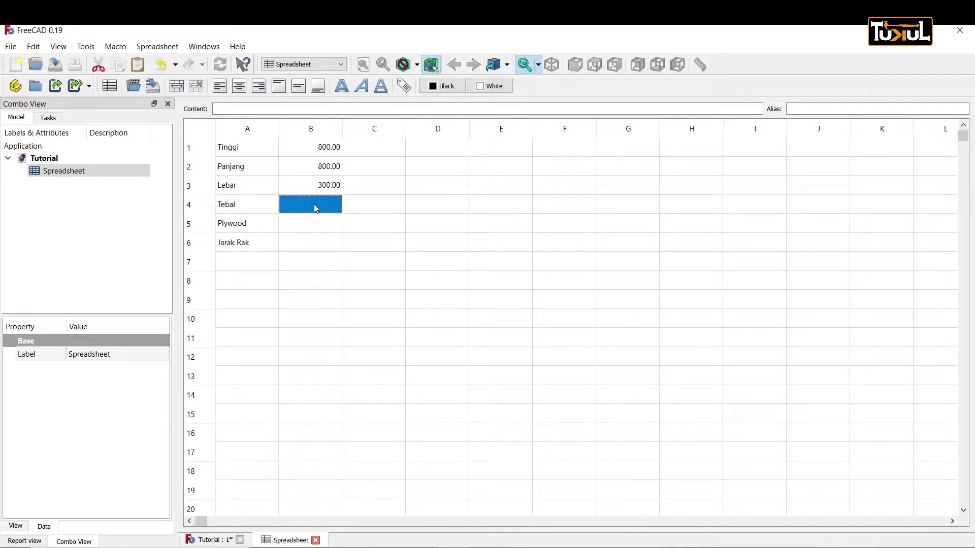
pyautogui.write('17')
pyautogui.press('Return')
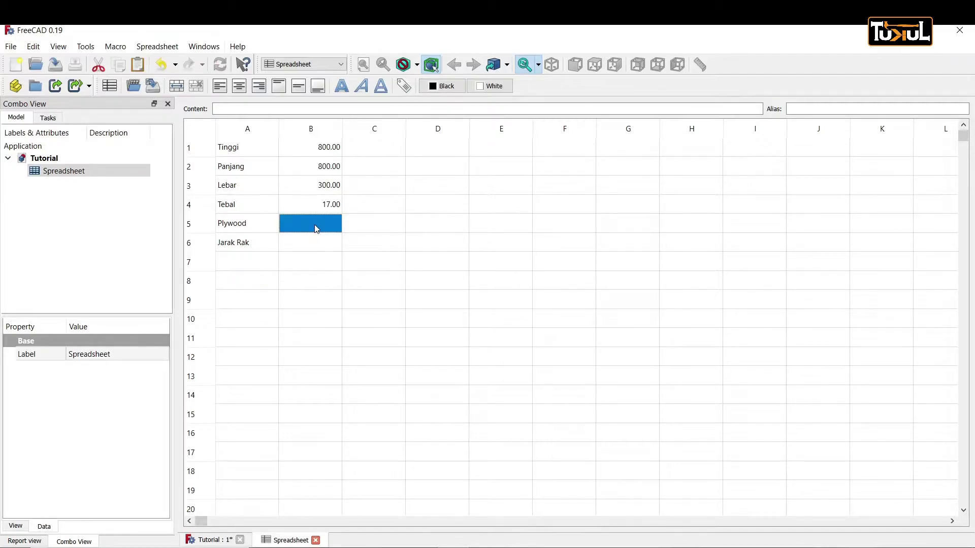
pyautogui.write('3')
pyautogui.press('Return')
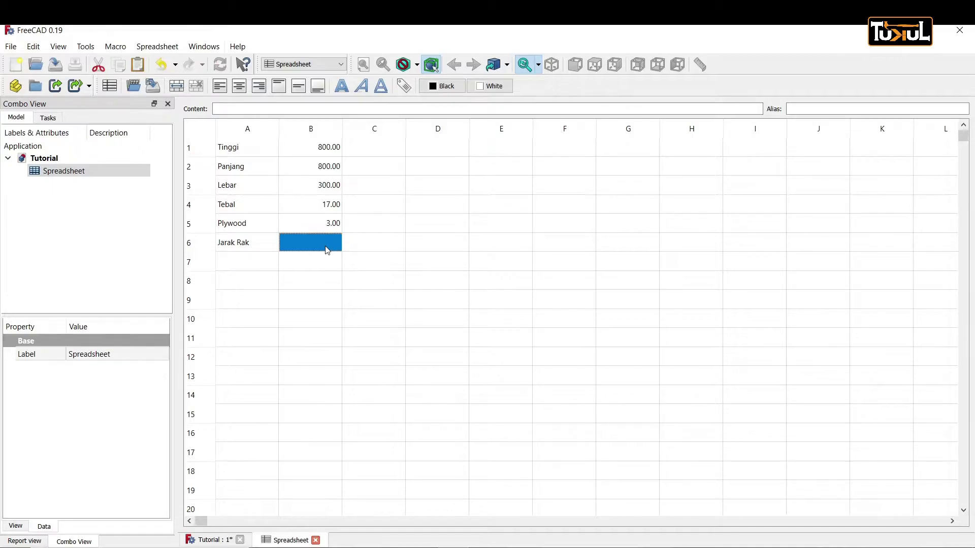
pyautogui.write('=(')
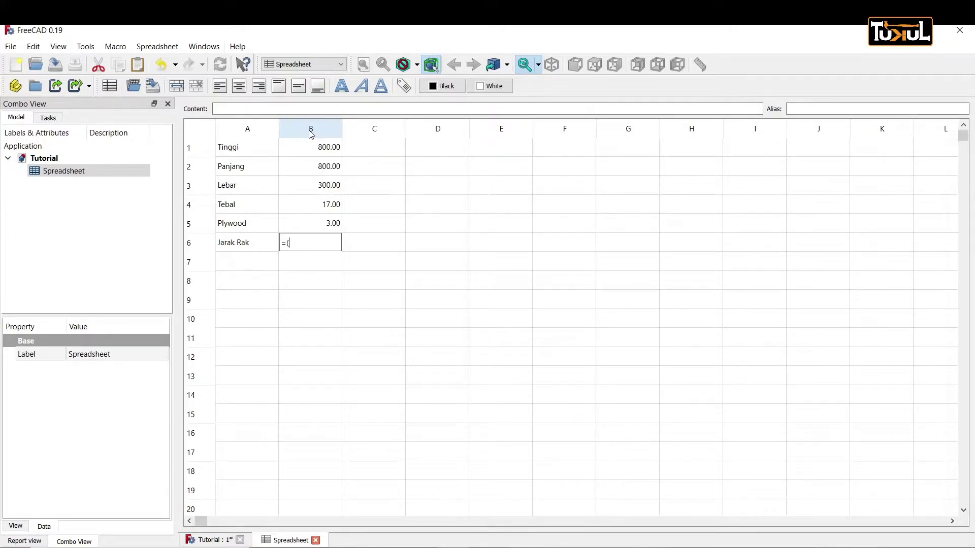
# Step: Enter the formula =(B1 - 4 * B4) / 3 in B6, giving 244.00
pyautogui.write('B')
pyautogui.click(292, 260)
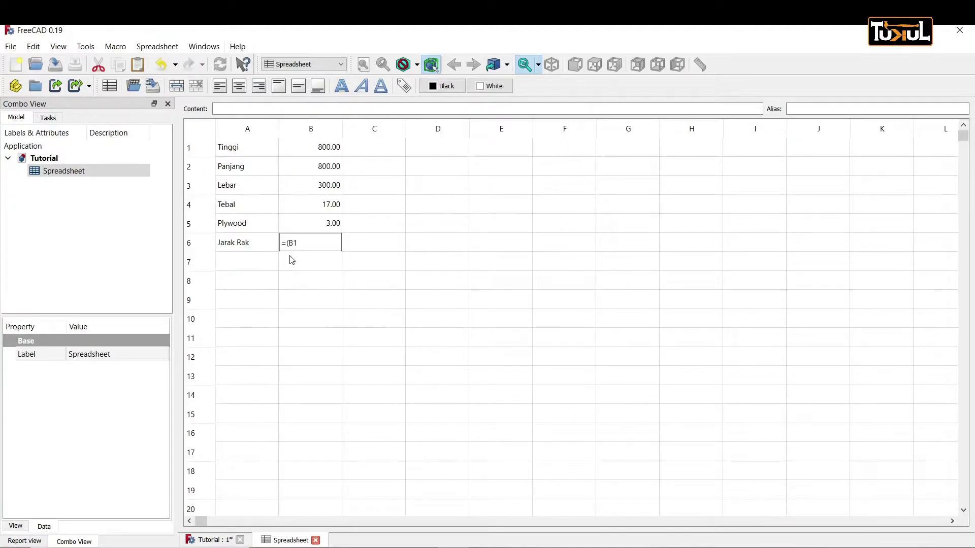
pyautogui.write('-')
pyautogui.write('4*')
pyautogui.write('B')
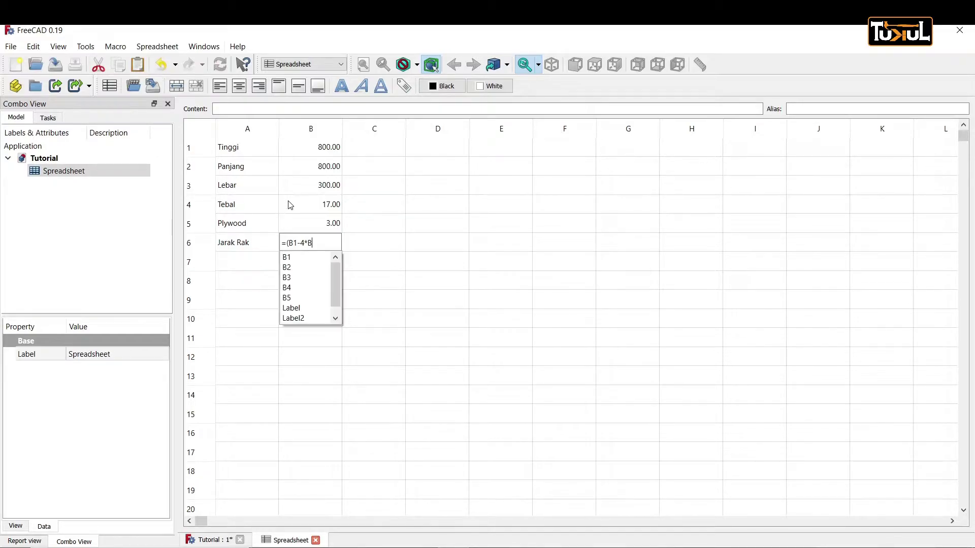
pyautogui.click(294, 287)
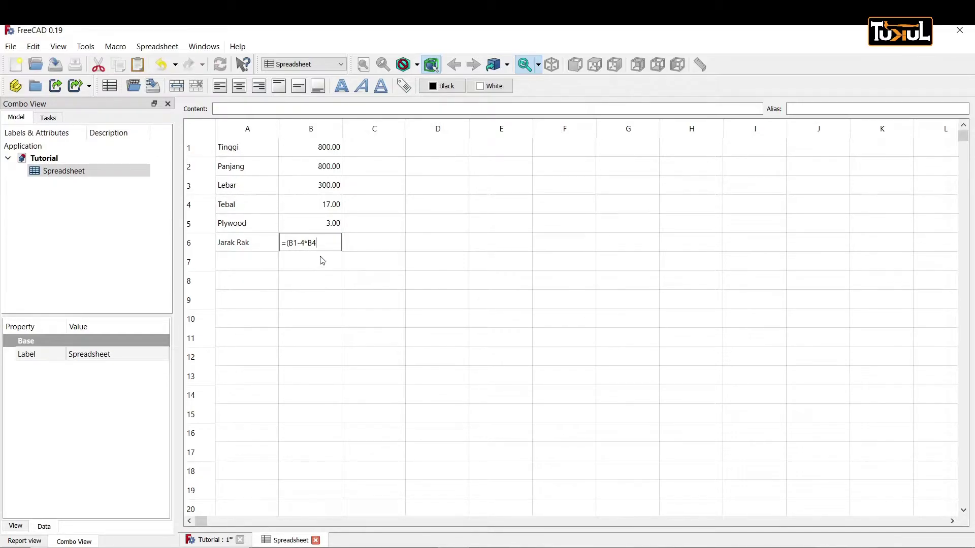
pyautogui.write(')')
pyautogui.write('/3')
pyautogui.press('Return')
pyautogui.click(326, 243)
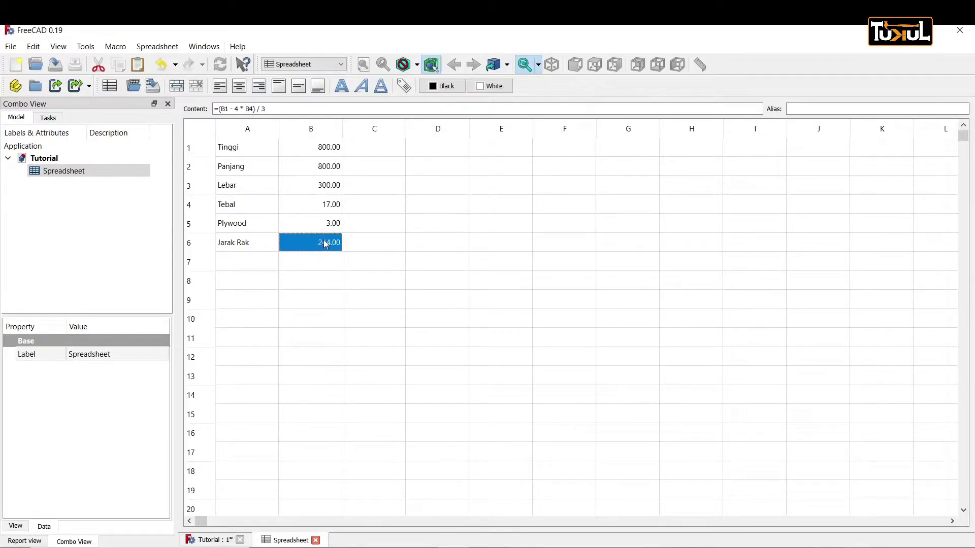
pyautogui.click(318, 270)
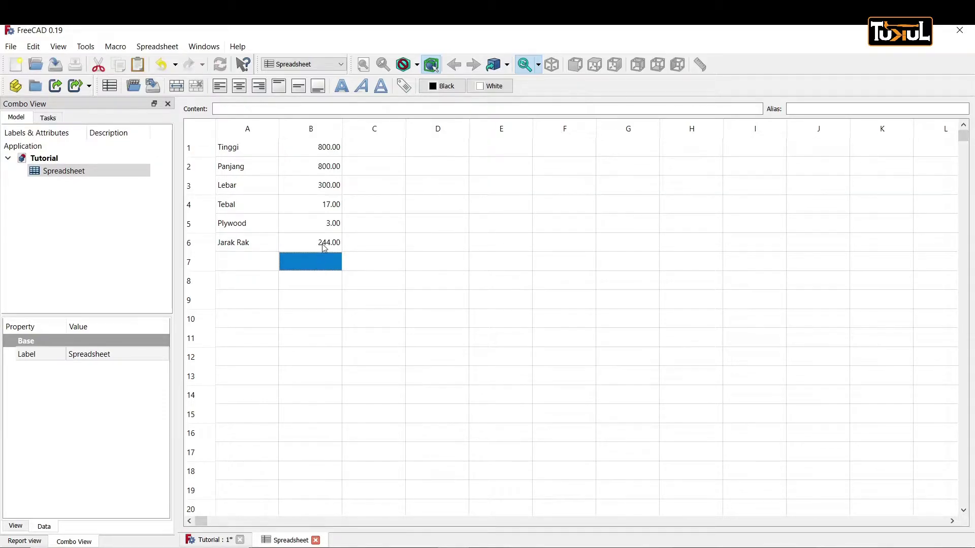
pyautogui.click(325, 246)
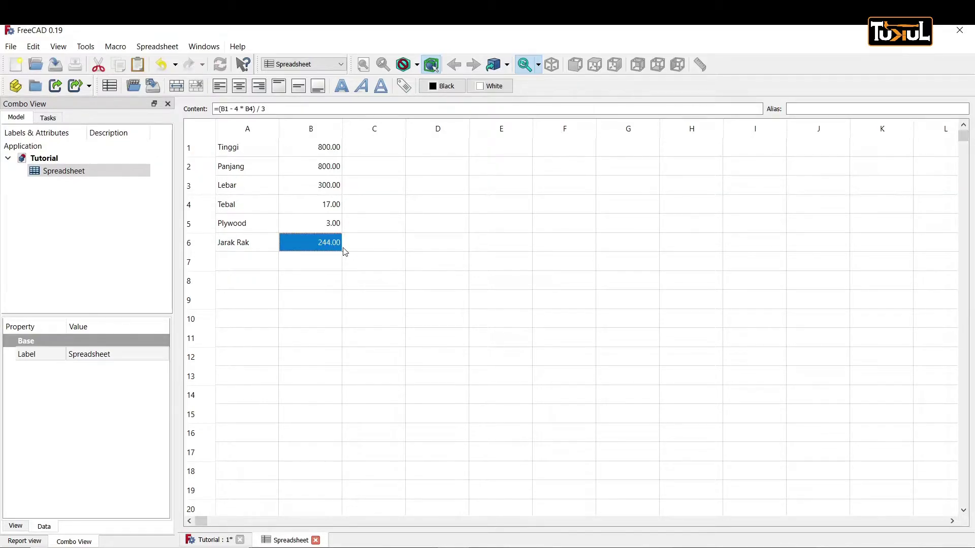
# Step: Add the note 'Formula' in cell C6 beside the result
pyautogui.click(360, 251)
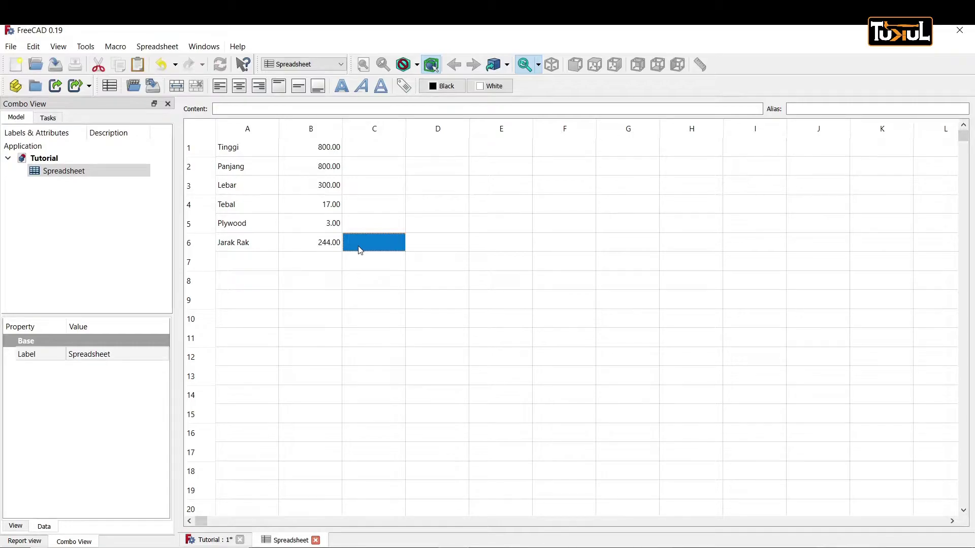
pyautogui.write('For')
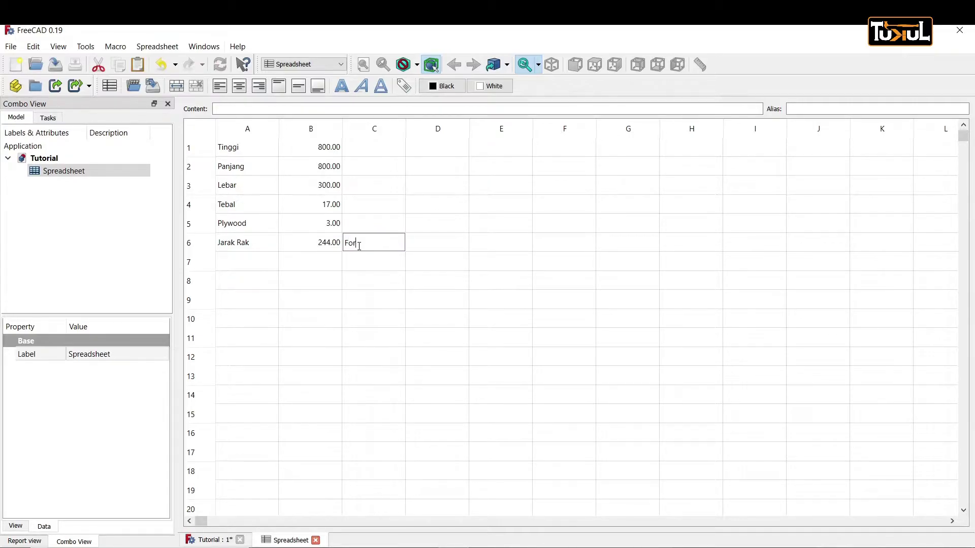
pyautogui.write('mula')
pyautogui.click(320, 268)
pyautogui.click(320, 247)
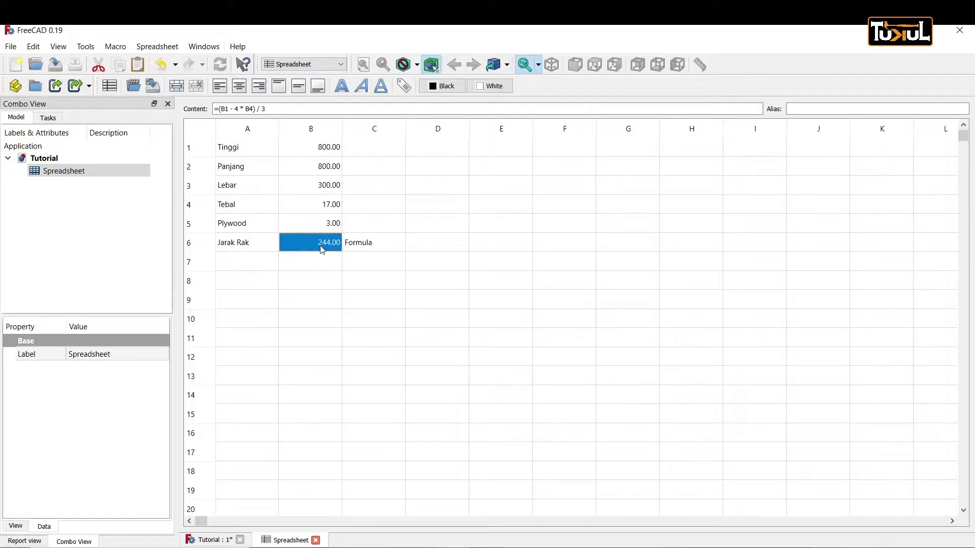
# Step: Make cell B6's text colour red through its cell properties
pyautogui.rightClick(323, 247)
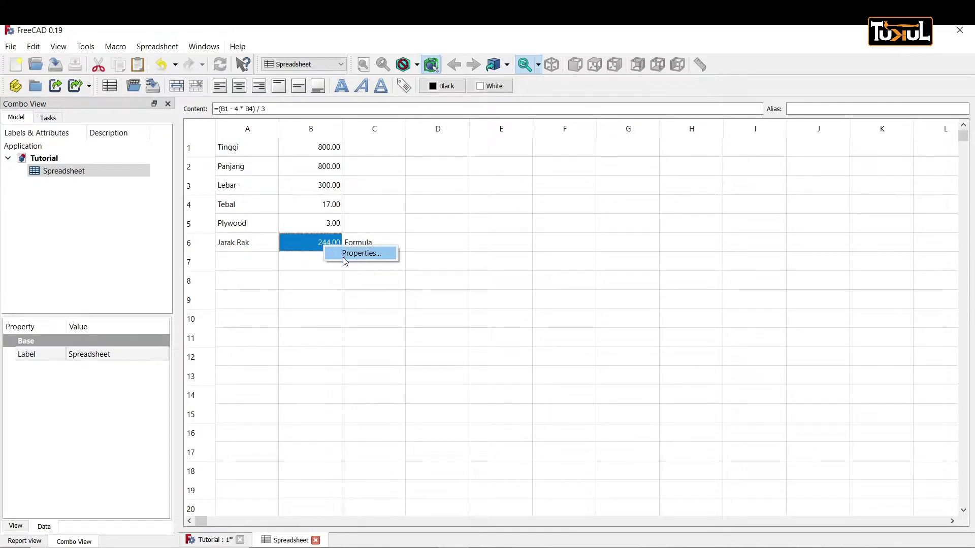
pyautogui.click(343, 256)
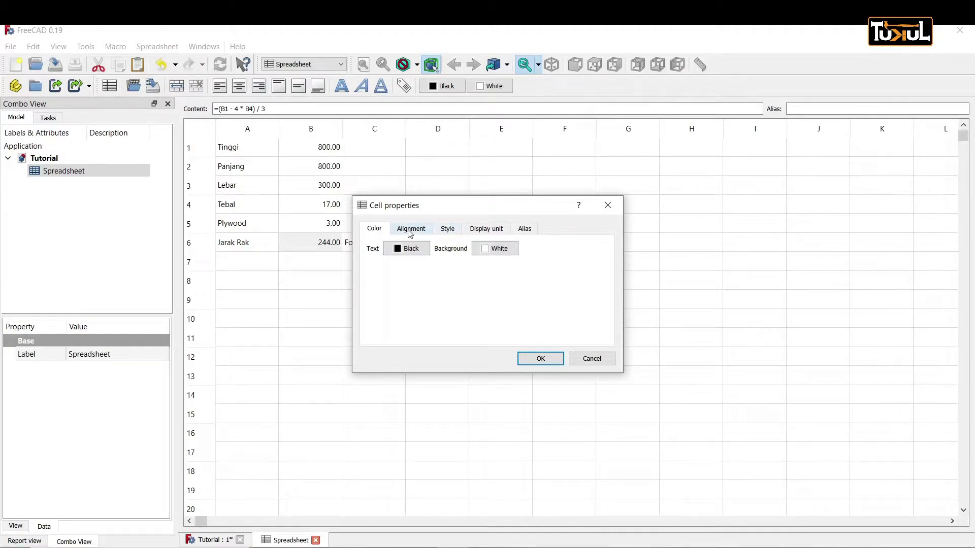
pyautogui.click(406, 248)
pyautogui.click(421, 264)
pyautogui.click(539, 359)
pyautogui.click(331, 363)
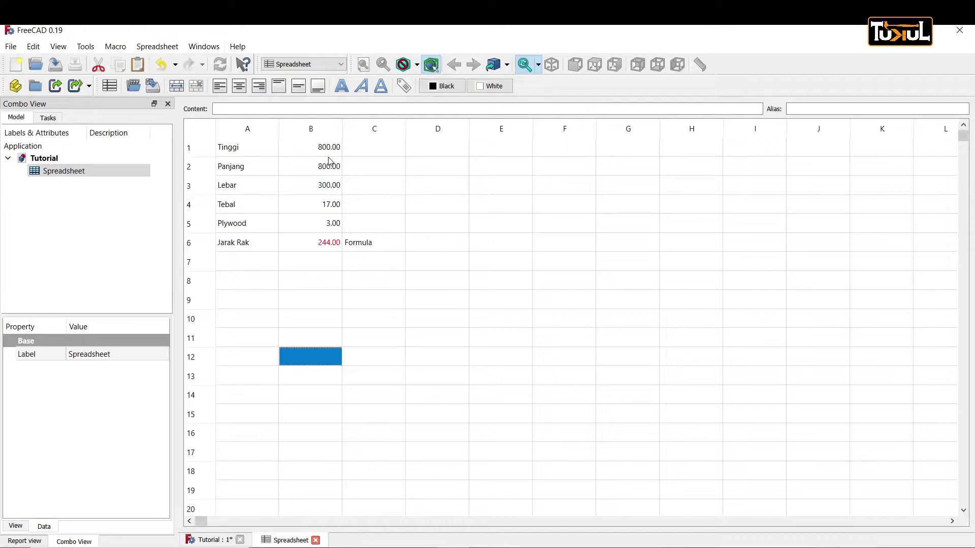
# Step: Give cells B1, B2 and B3 aliases, with L for B3
pyautogui.click(326, 152)
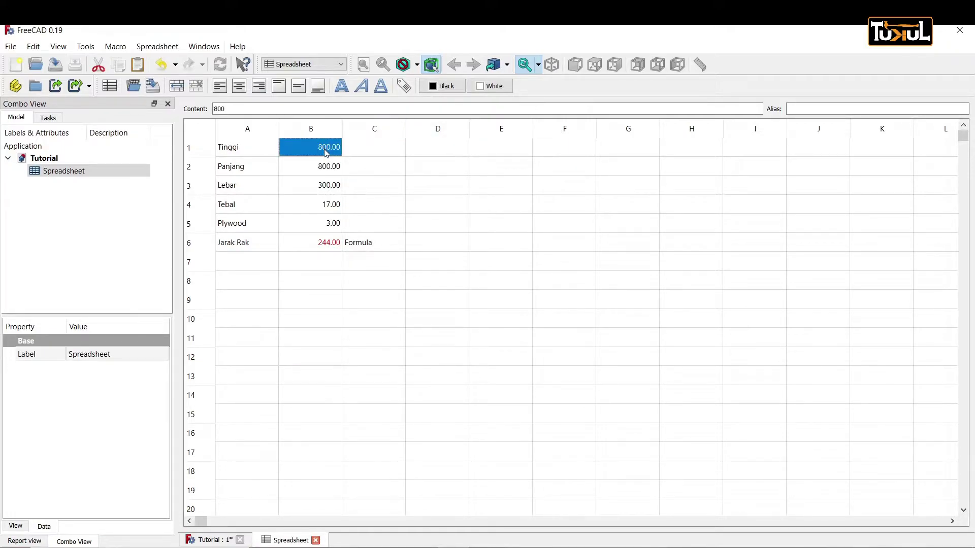
pyautogui.click(795, 107)
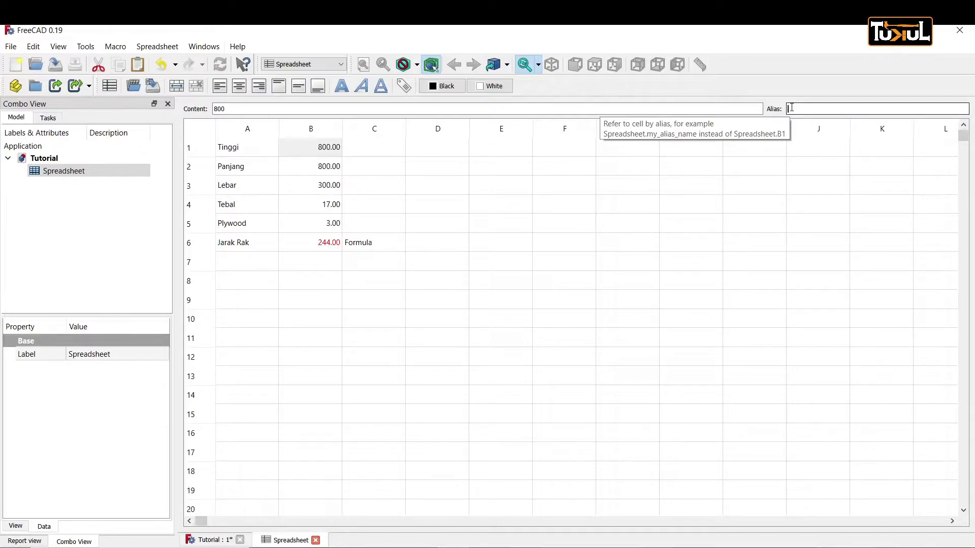
pyautogui.write('T')
pyautogui.press('Return')
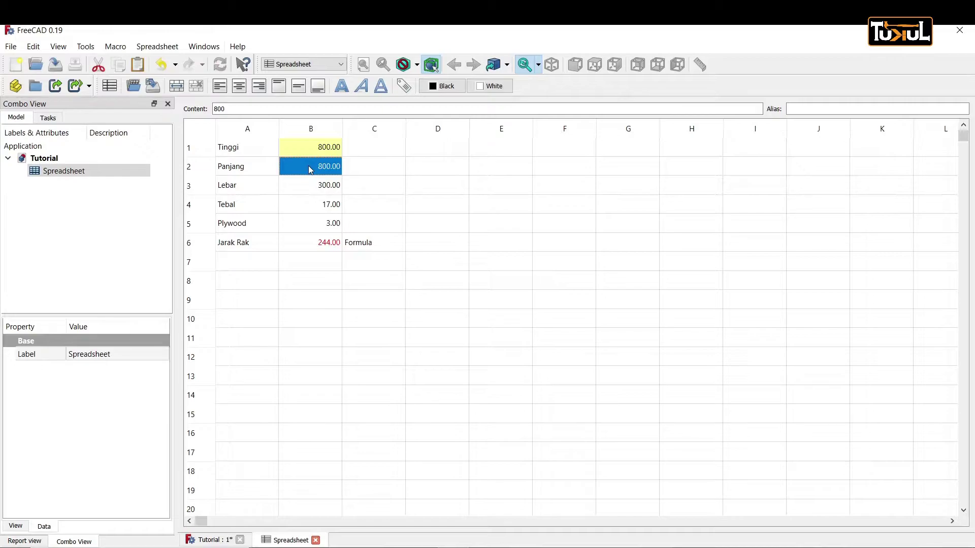
pyautogui.click(813, 108)
pyautogui.write('P')
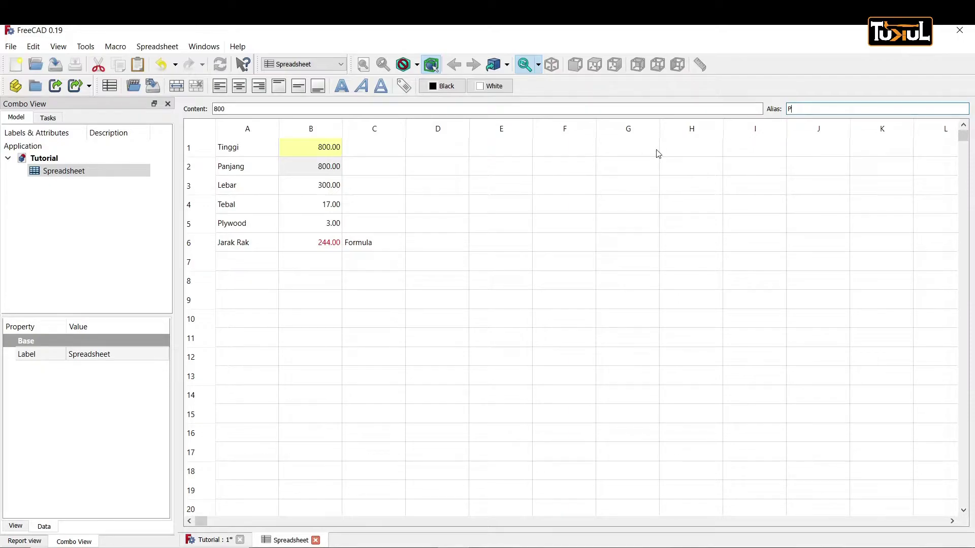
pyautogui.press('Return')
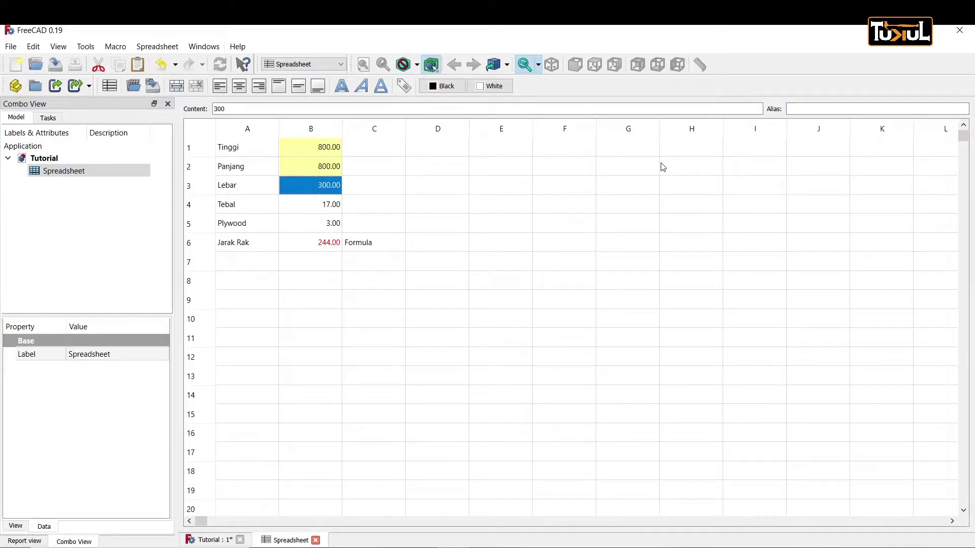
pyautogui.click(804, 105)
pyautogui.click(795, 106)
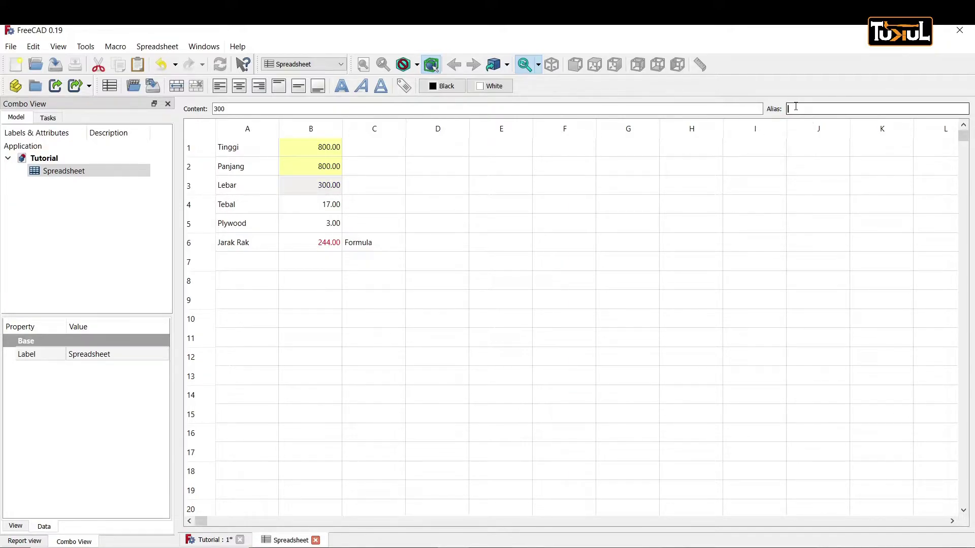
pyautogui.write('L')
pyautogui.press('Return')
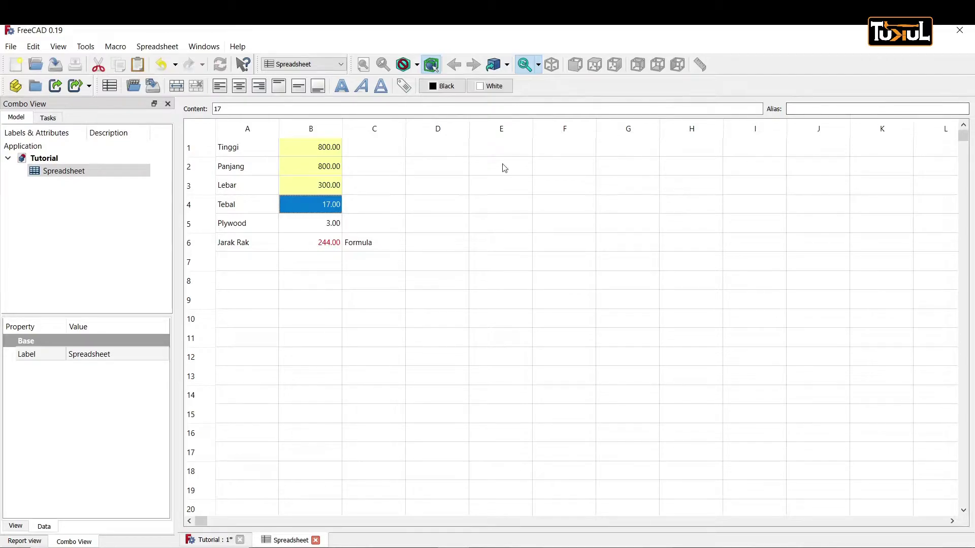
# Step: Alias cells B4, B5 and B6 as TB, PLY and JR, then save the document
pyautogui.click(804, 109)
pyautogui.write('T')
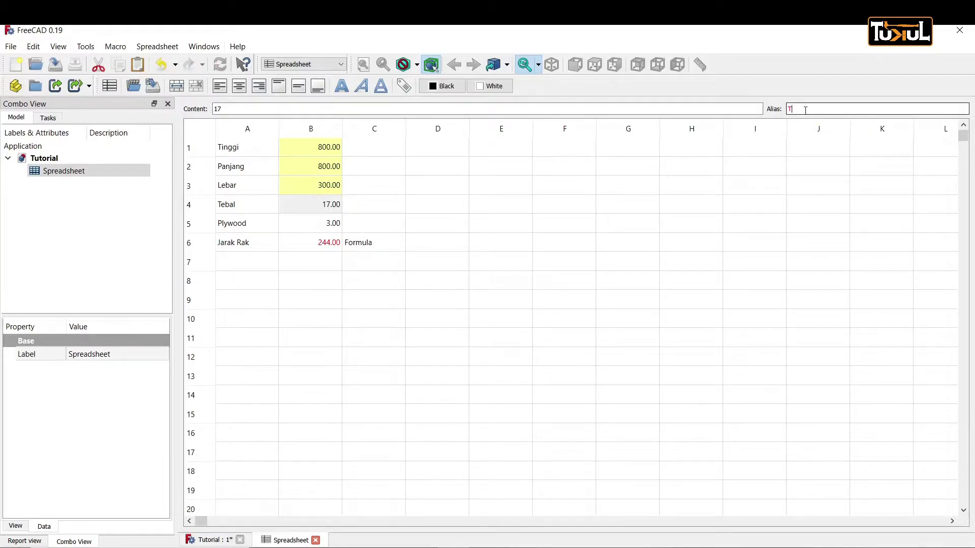
pyautogui.write('B')
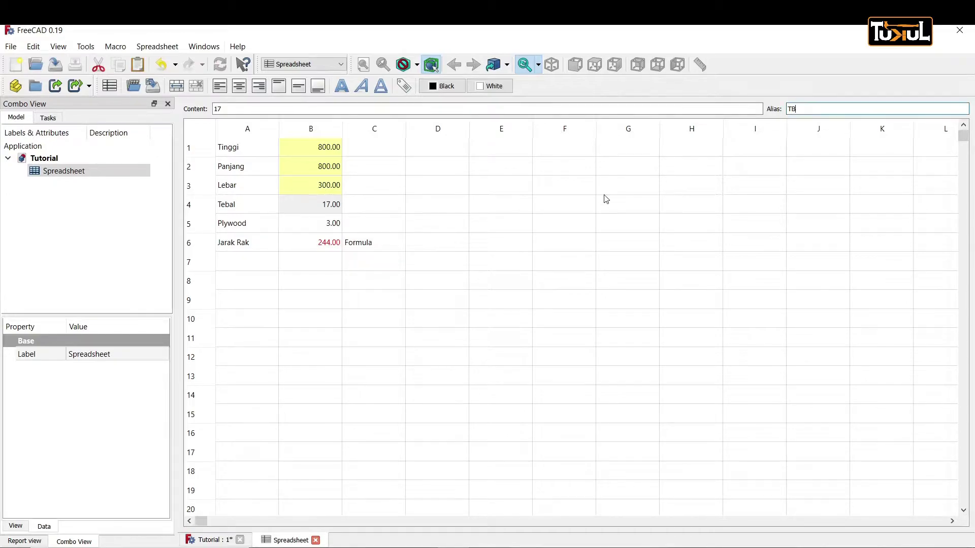
pyautogui.press('Return')
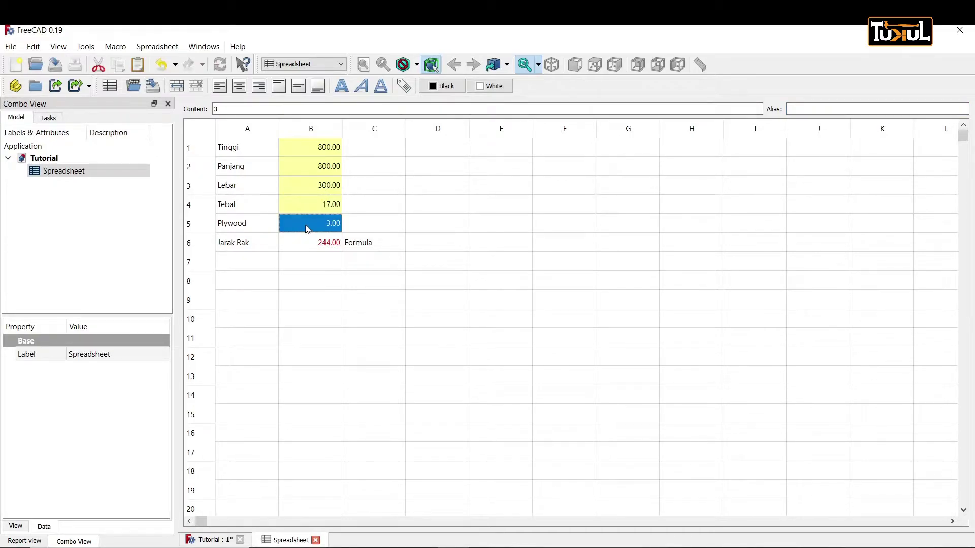
pyautogui.click(804, 108)
pyautogui.write('P')
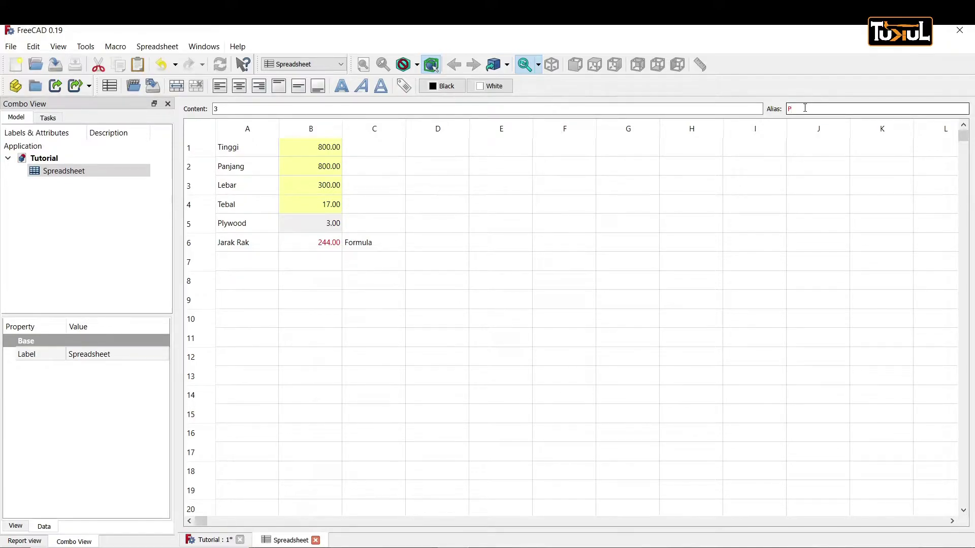
pyautogui.write('LY')
pyautogui.press('Return')
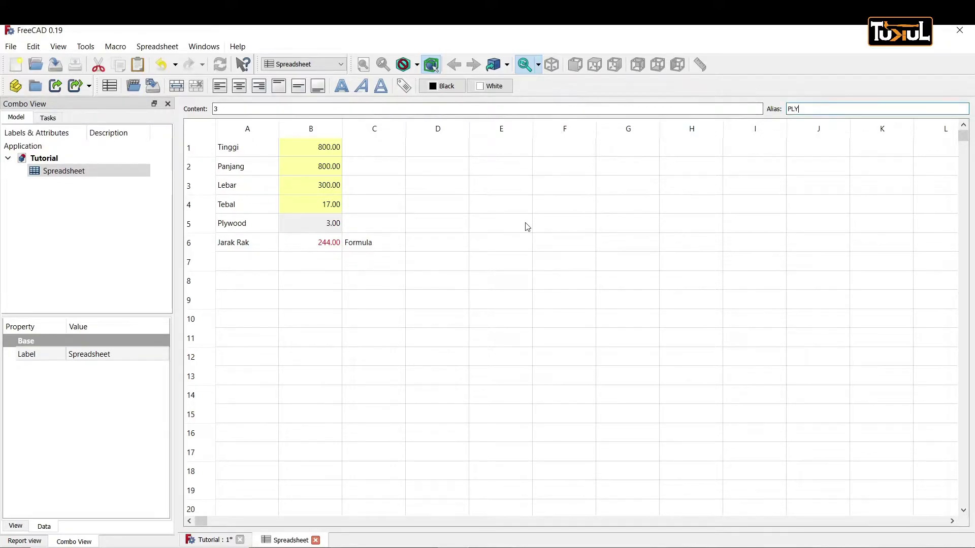
pyautogui.press('Down')
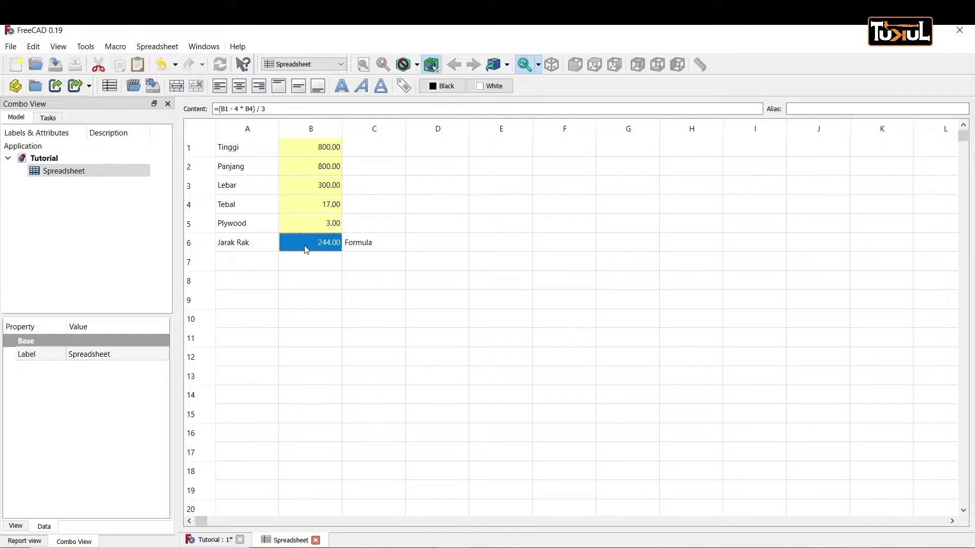
pyautogui.click(797, 108)
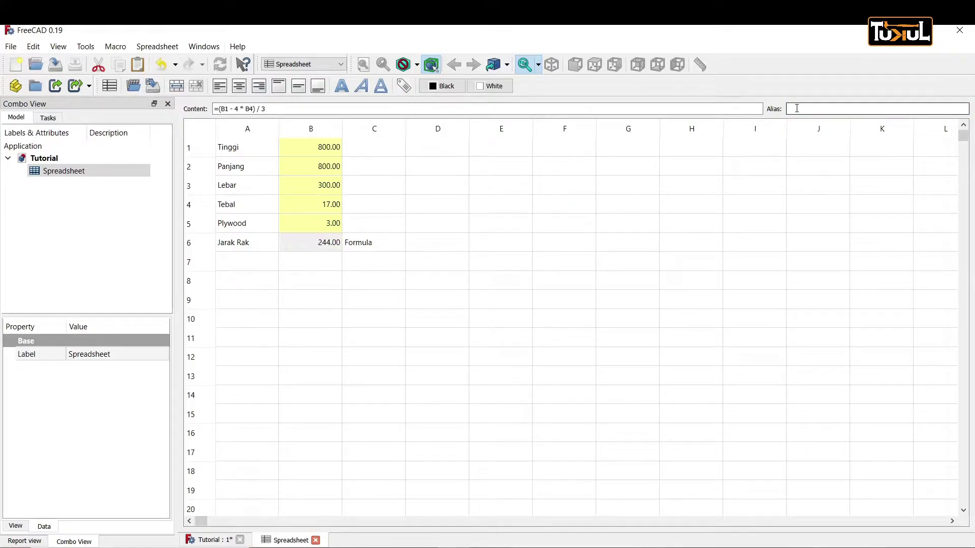
pyautogui.write('JR')
pyautogui.press('Return')
pyautogui.press('Down')
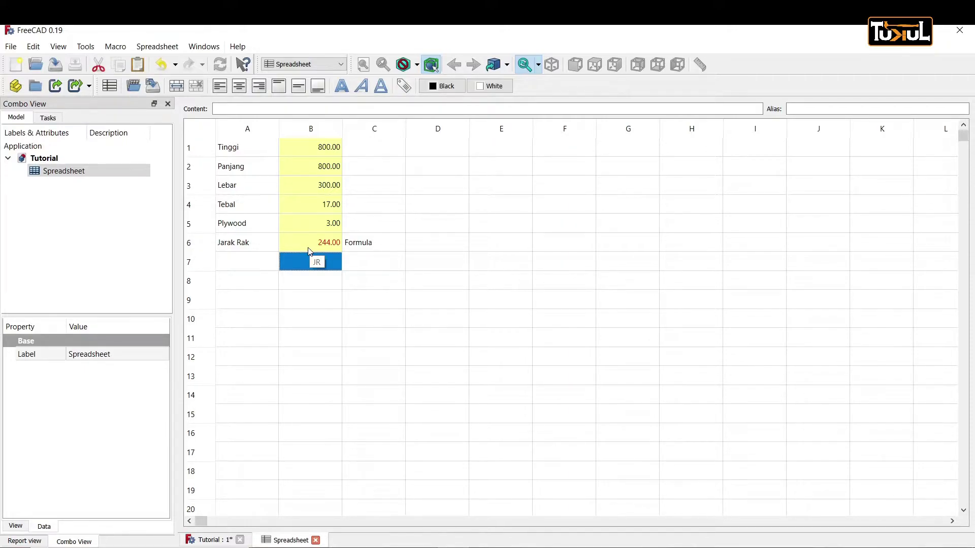
pyautogui.click(56, 66)
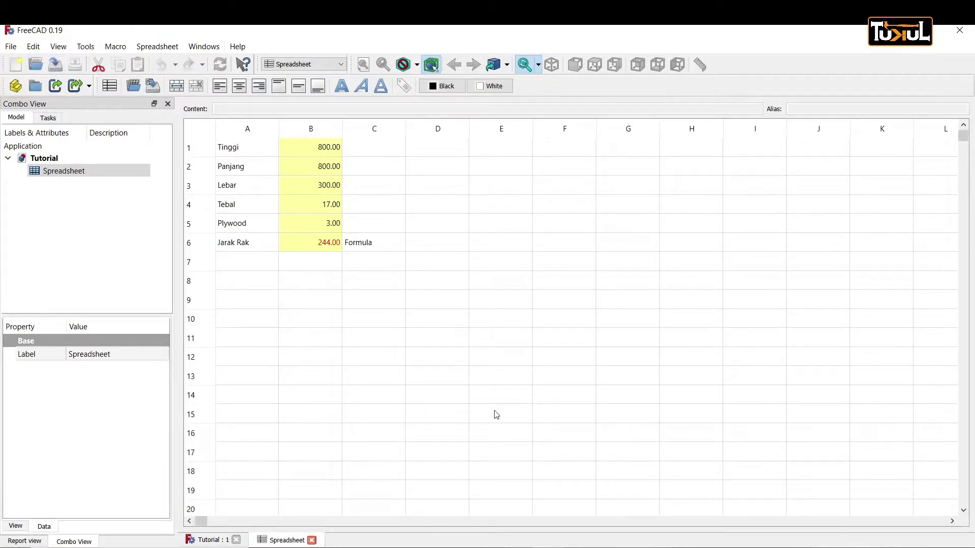
# Step: Switch to Part Design and create a new body in the Tutorial document
pyautogui.click(340, 65)
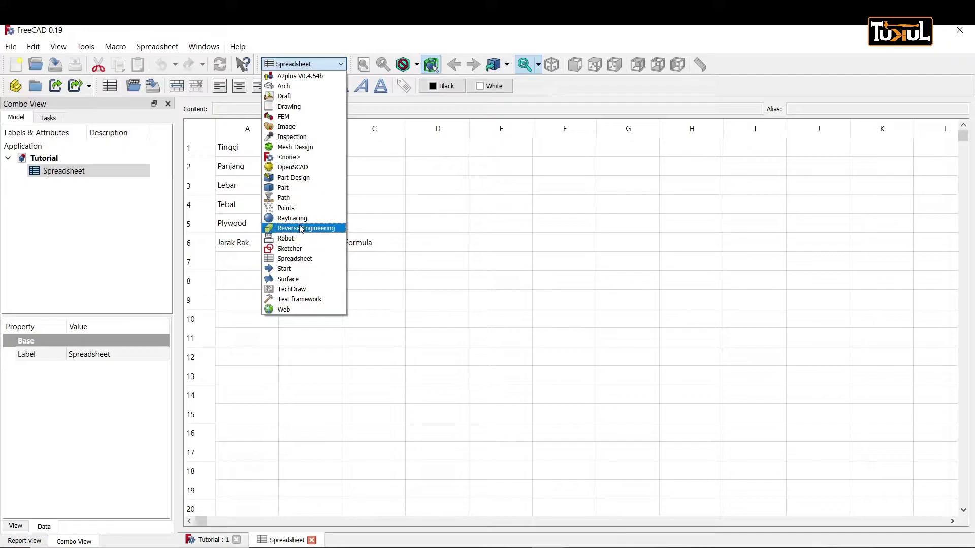
pyautogui.click(297, 178)
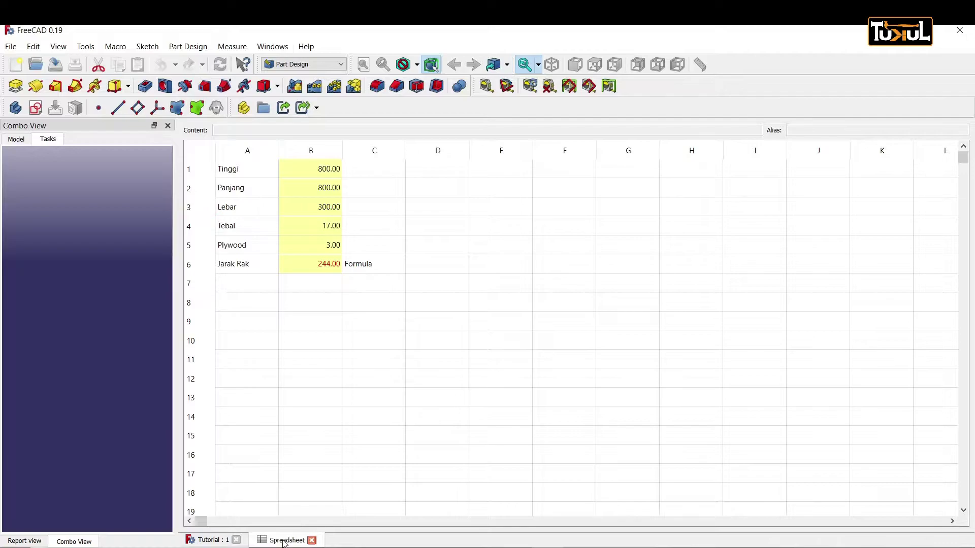
pyautogui.click(226, 542)
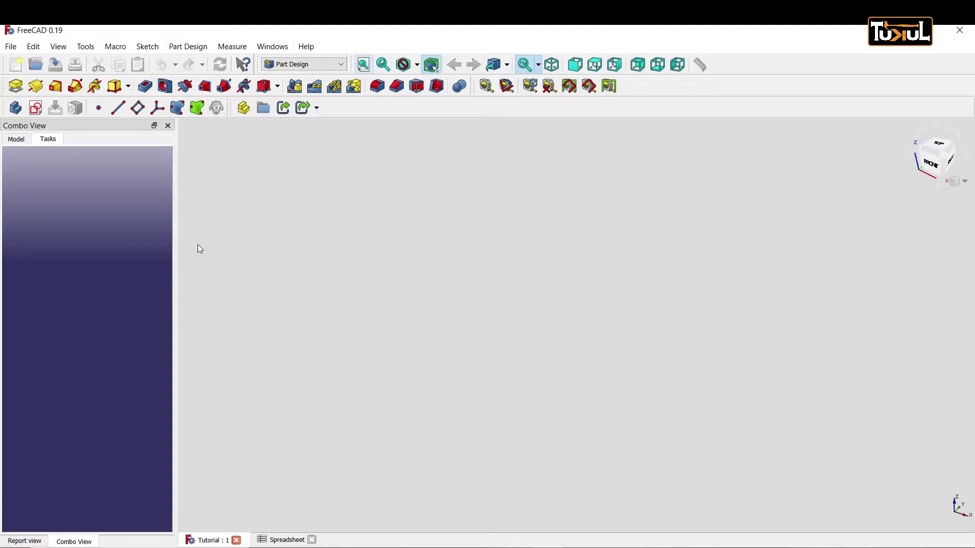
pyautogui.click(16, 111)
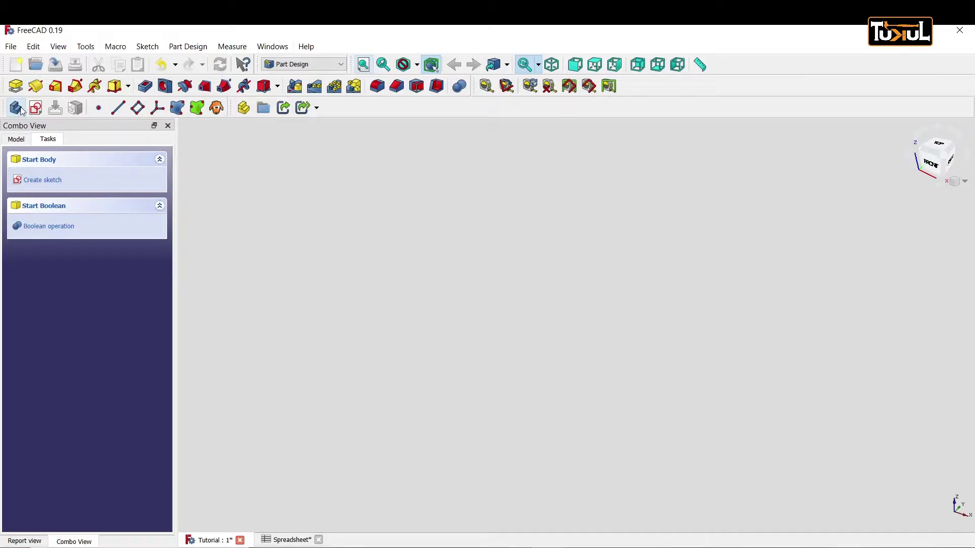
# Step: Rename the body to 'Sisi 1' and bring up the Create sketch task panel
pyautogui.click(17, 141)
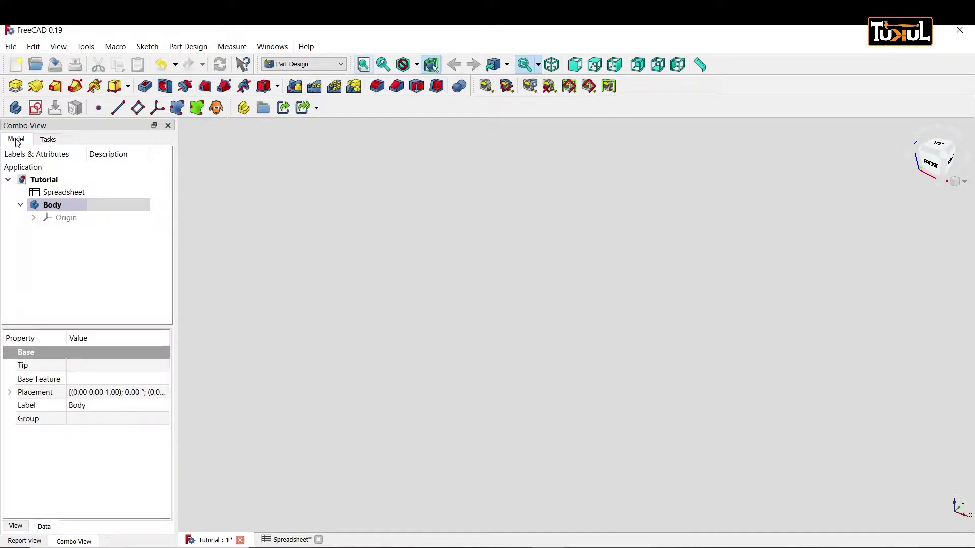
pyautogui.rightClick(51, 206)
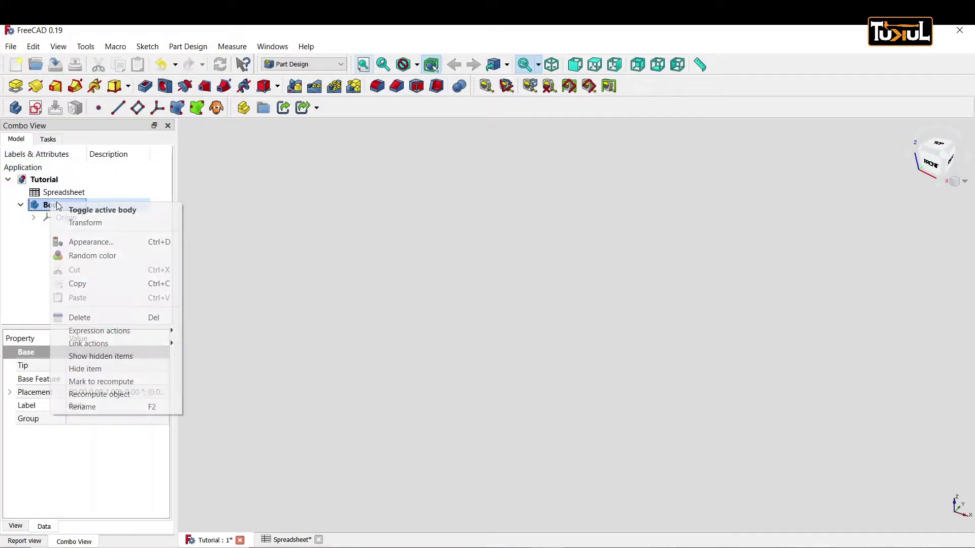
pyautogui.click(96, 406)
pyautogui.write('Sisi 1')
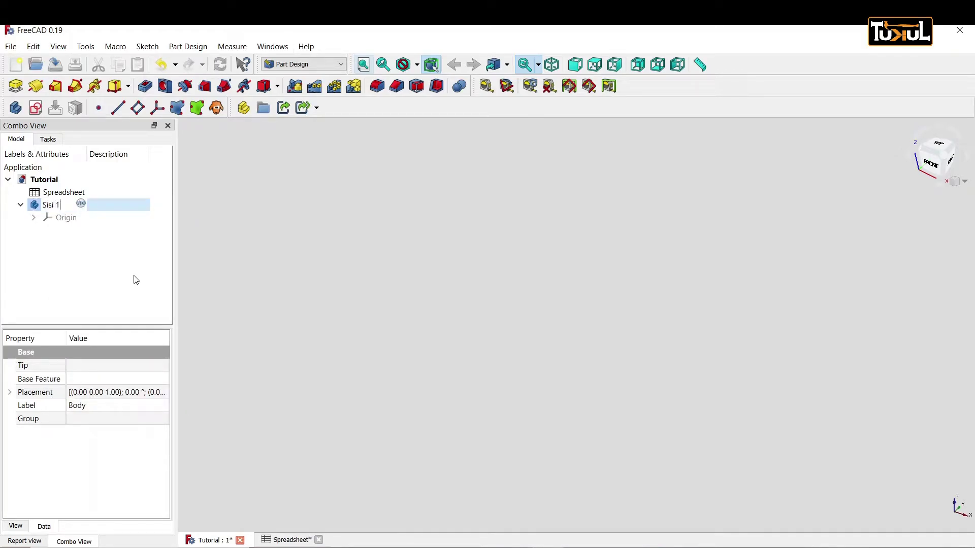
pyautogui.press('Return')
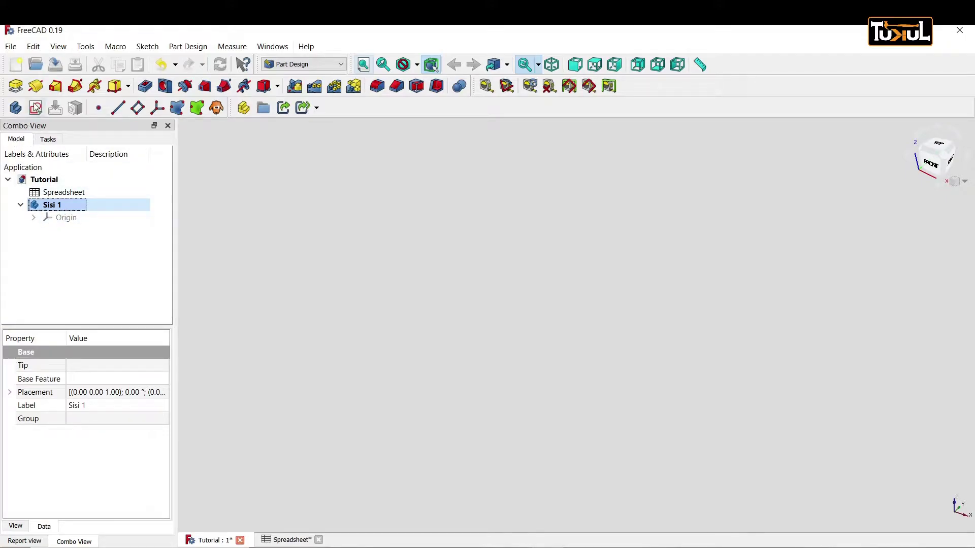
pyautogui.click(49, 141)
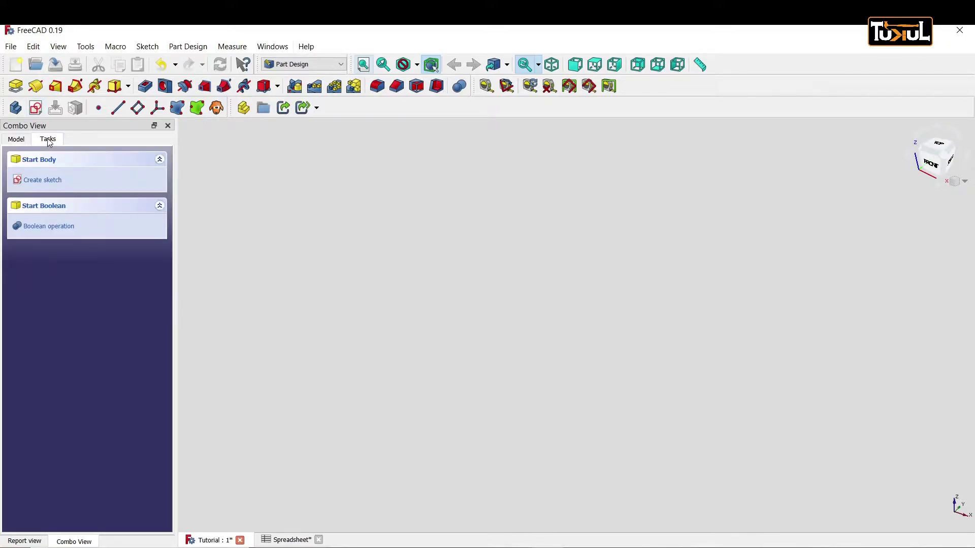
# Step: Create a new sketch on the XY_Plane in the body
pyautogui.click(36, 180)
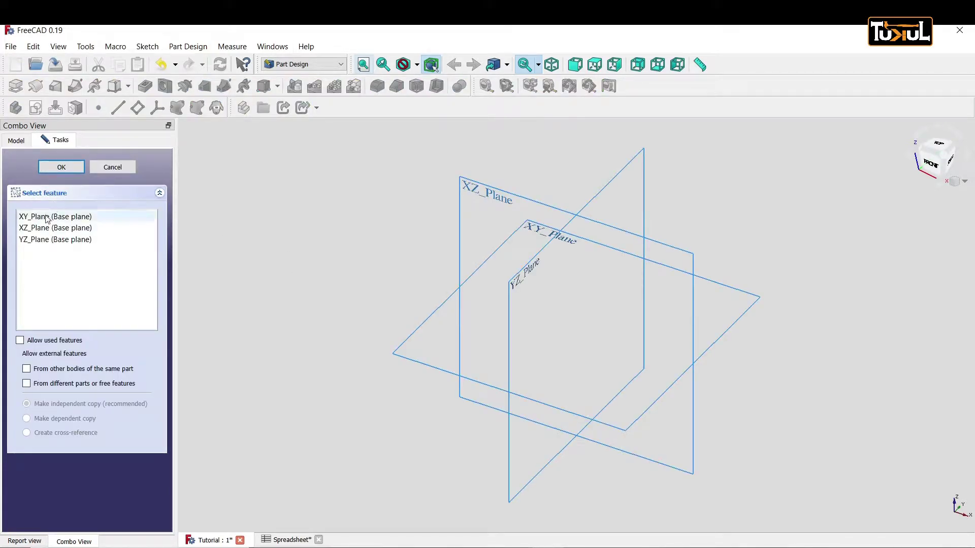
pyautogui.click(47, 217)
pyautogui.click(70, 171)
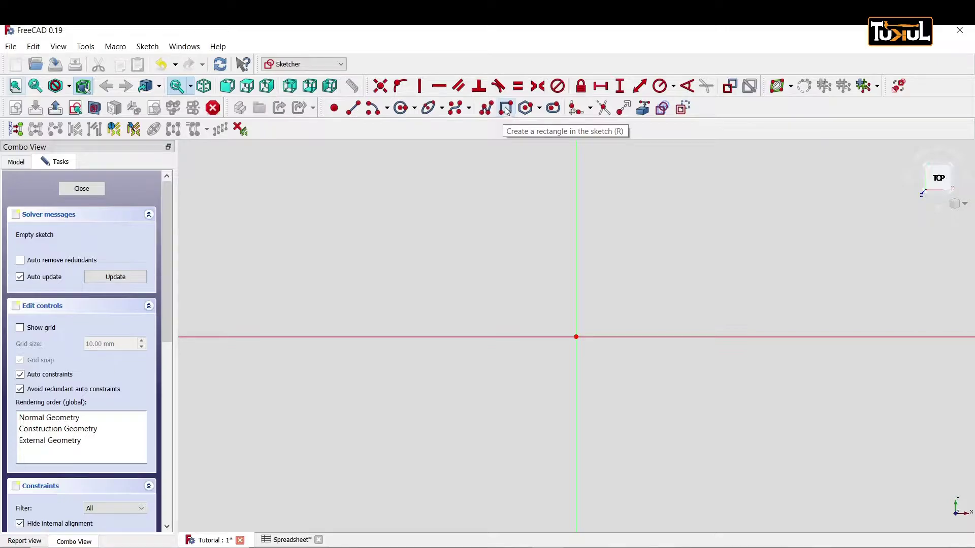
# Step: Draw a rectangle resting on the horizontal axis and straddling the vertical axis
pyautogui.click(504, 109)
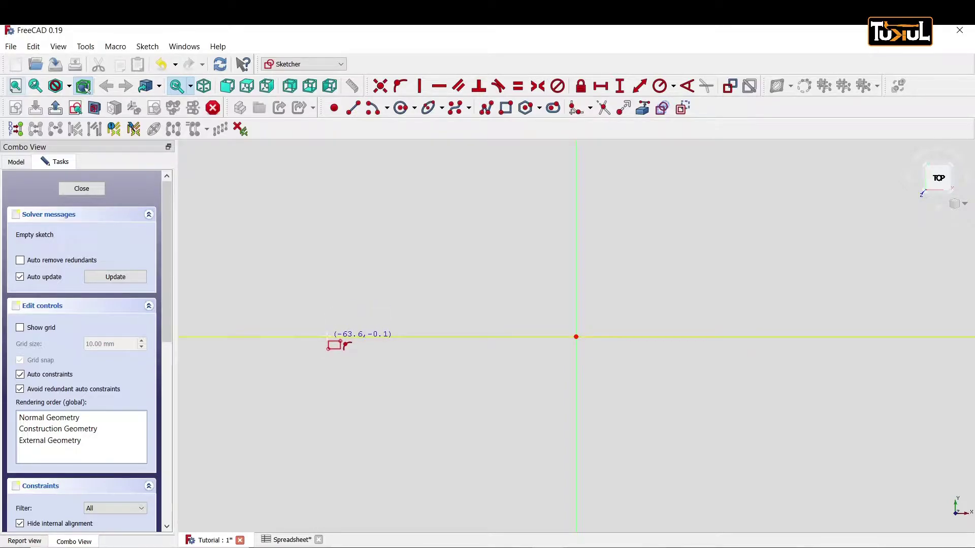
pyautogui.click(328, 335)
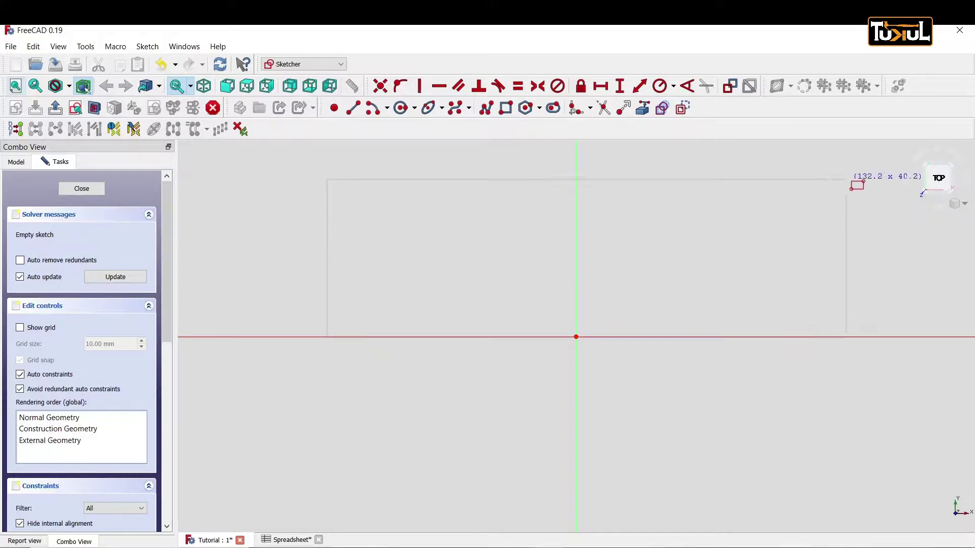
pyautogui.click(866, 163)
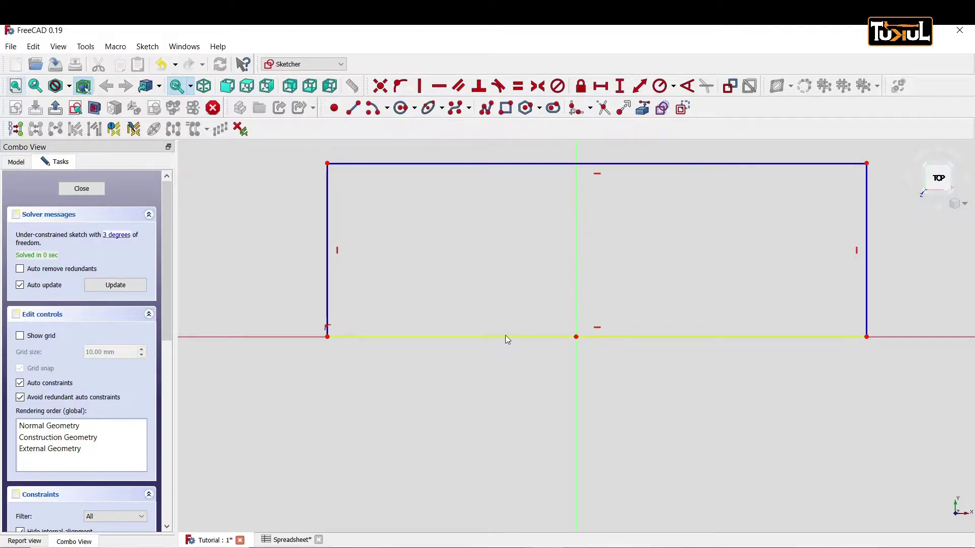
pyautogui.moveTo(505, 337)
pyautogui.mouseDown()
pyautogui.moveTo(538, 341)
pyautogui.moveTo(527, 346)
pyautogui.mouseUp()
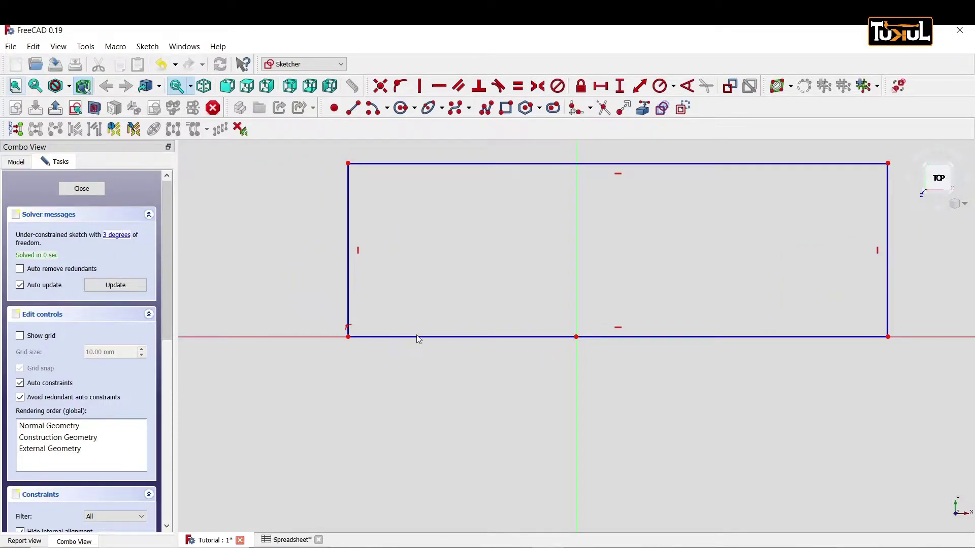
pyautogui.moveTo(428, 336)
pyautogui.mouseDown()
pyautogui.moveTo(311, 285)
pyautogui.moveTo(261, 238)
pyautogui.moveTo(278, 283)
pyautogui.mouseUp()
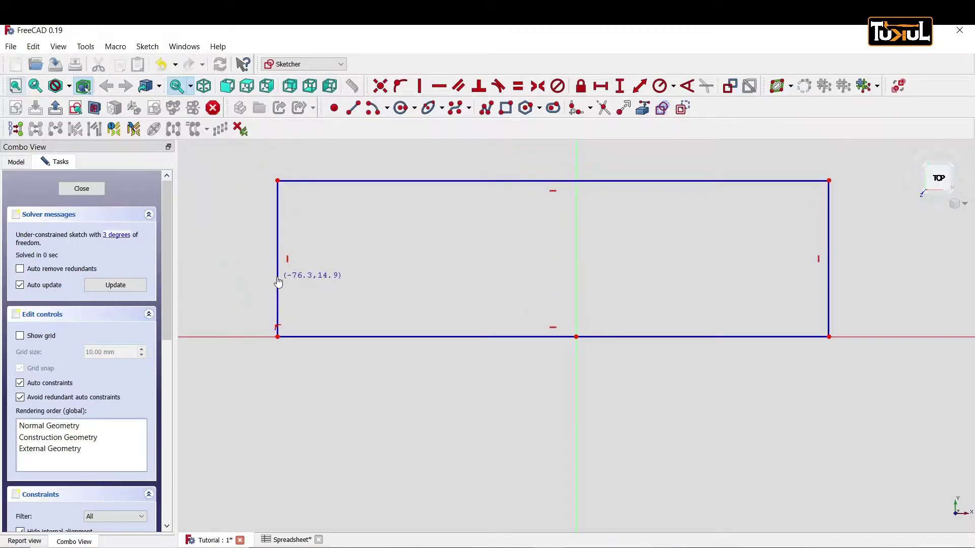
pyautogui.moveTo(278, 283); pyautogui.dragTo(277, 265)
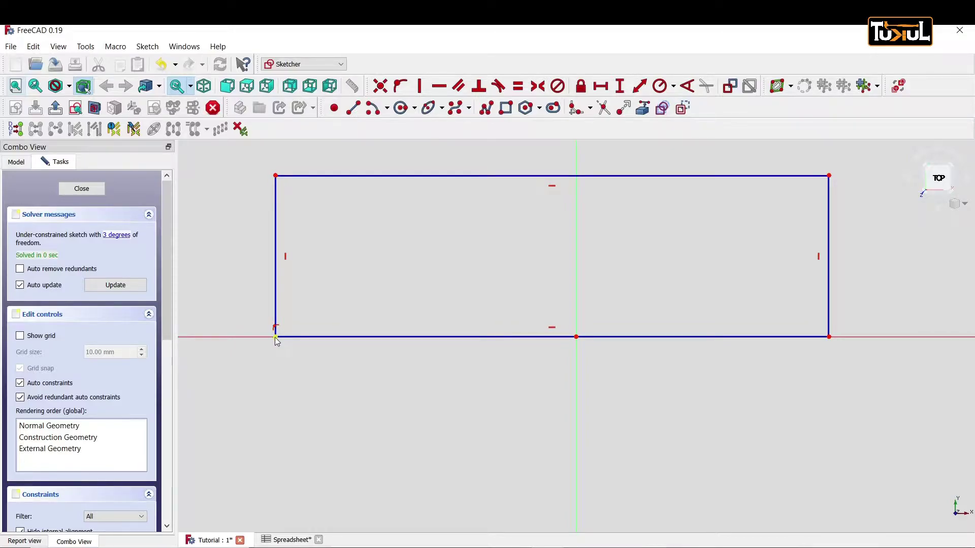
# Step: Fix the bottom-left corner 400 mm left of the origin with formula <<Spreadsheet>>.P/2
pyautogui.click(275, 337)
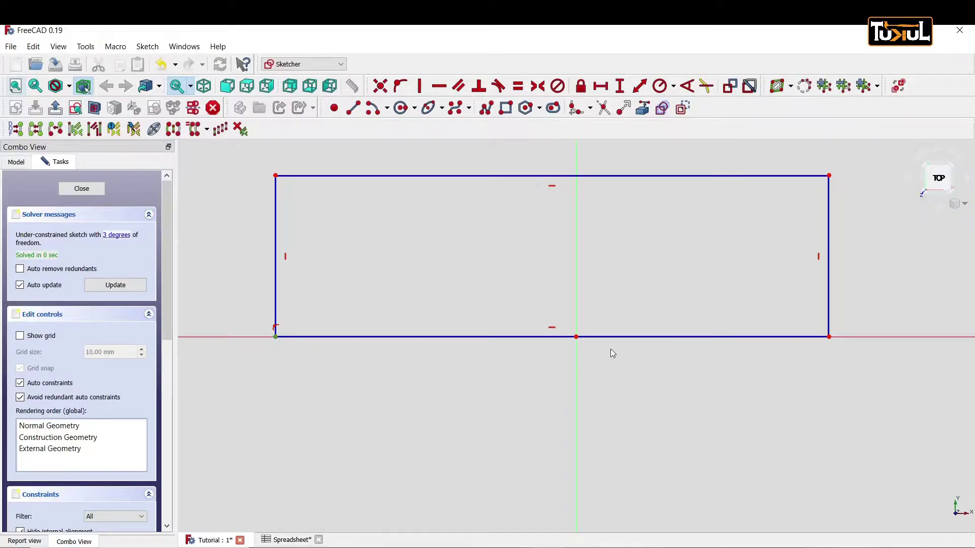
pyautogui.click(577, 337)
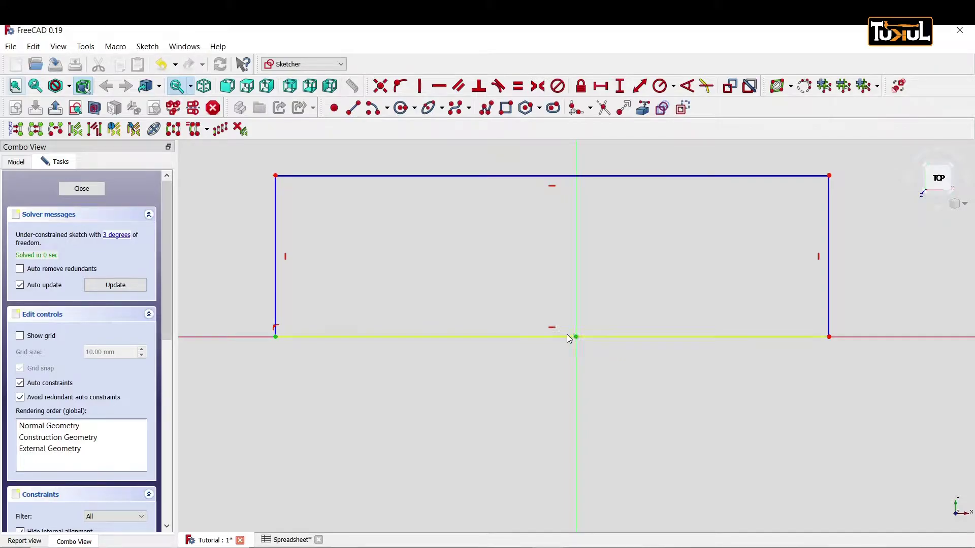
pyautogui.click(601, 87)
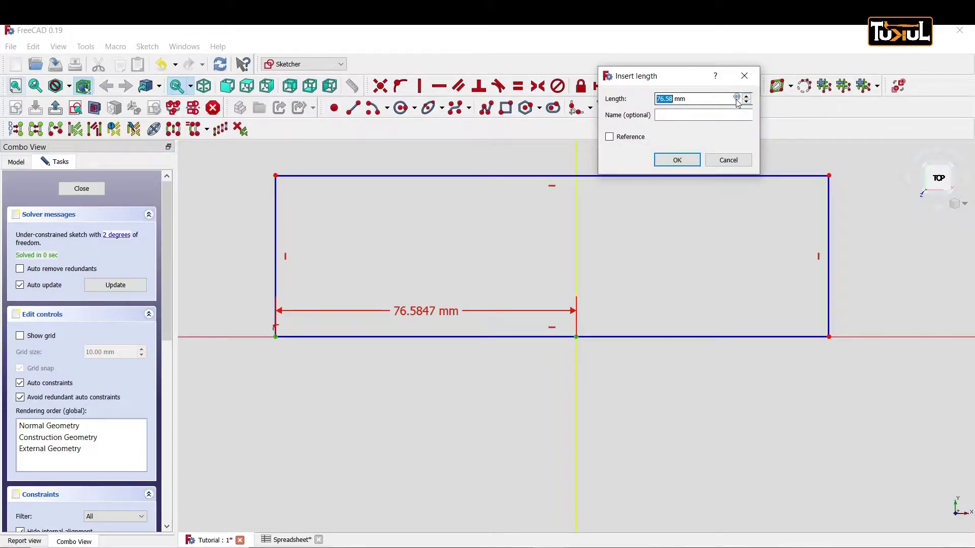
pyautogui.click(737, 98)
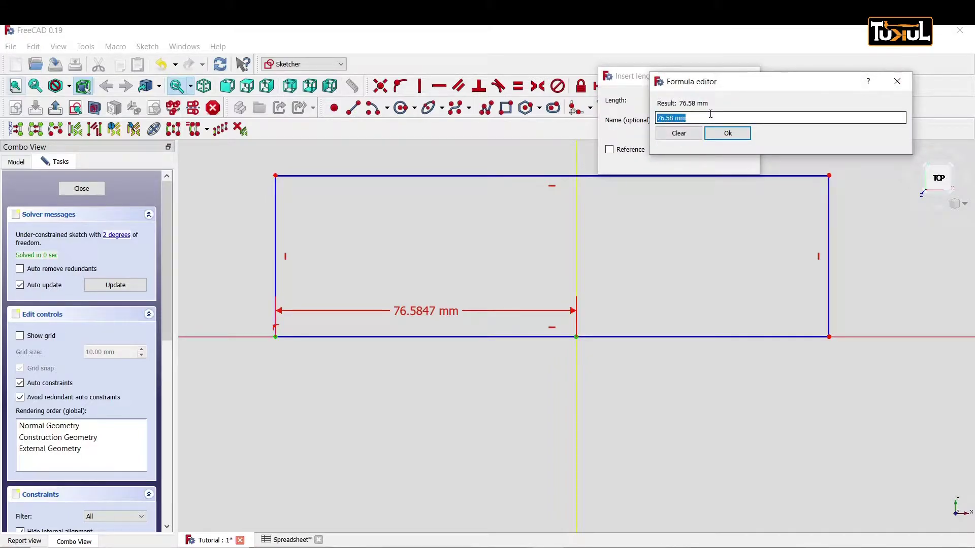
pyautogui.write('S')
pyautogui.click(694, 143)
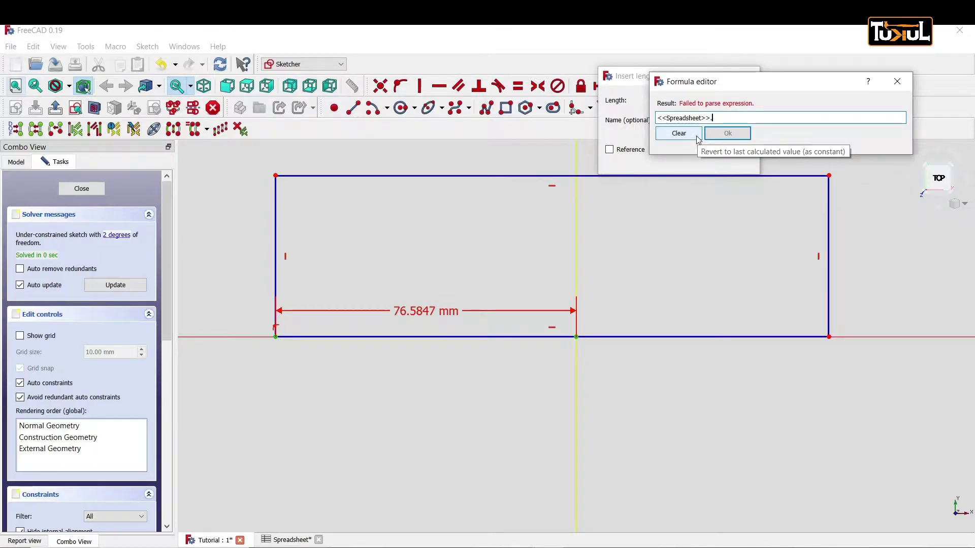
pyautogui.write('p/')
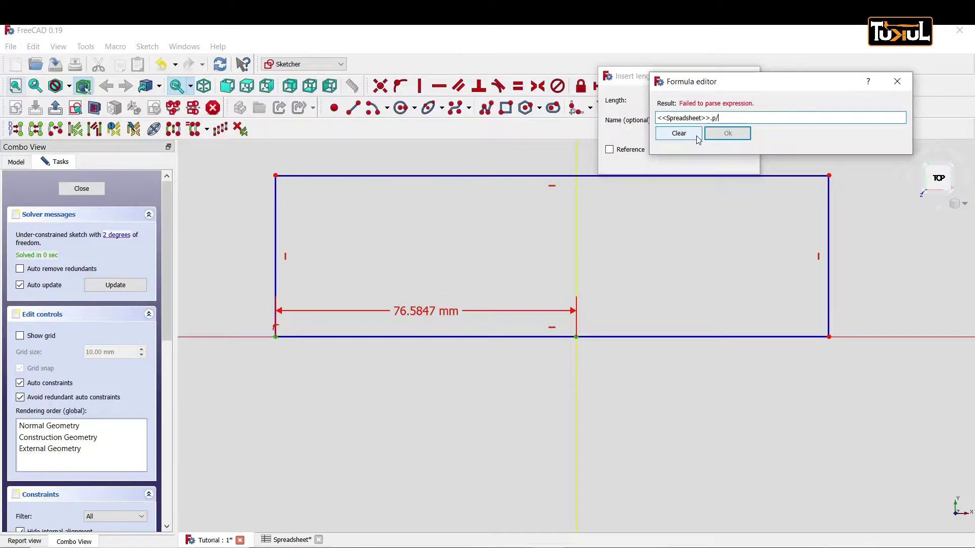
pyautogui.write('2')
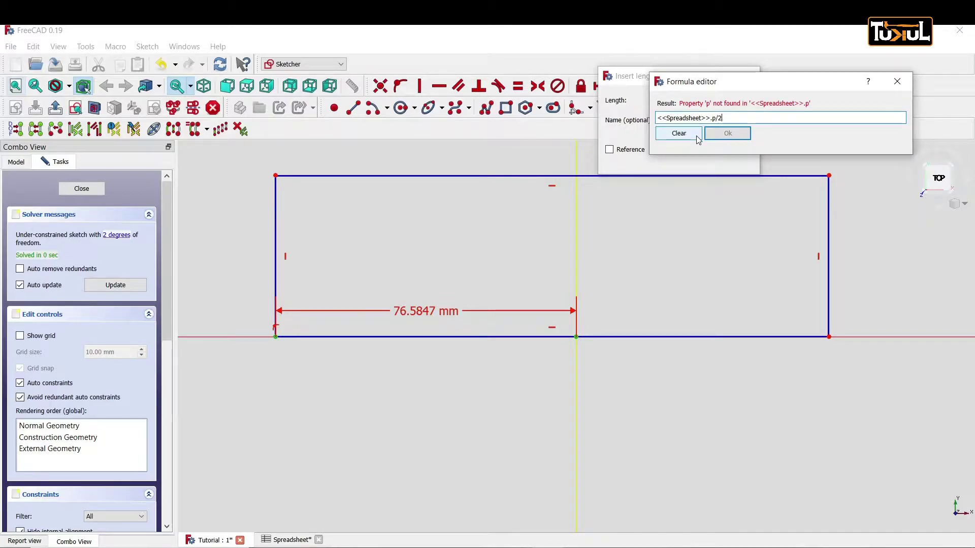
pyautogui.press('BackSpace')
pyautogui.press('BackSpace')
pyautogui.press('BackSpace')
pyautogui.write('P')
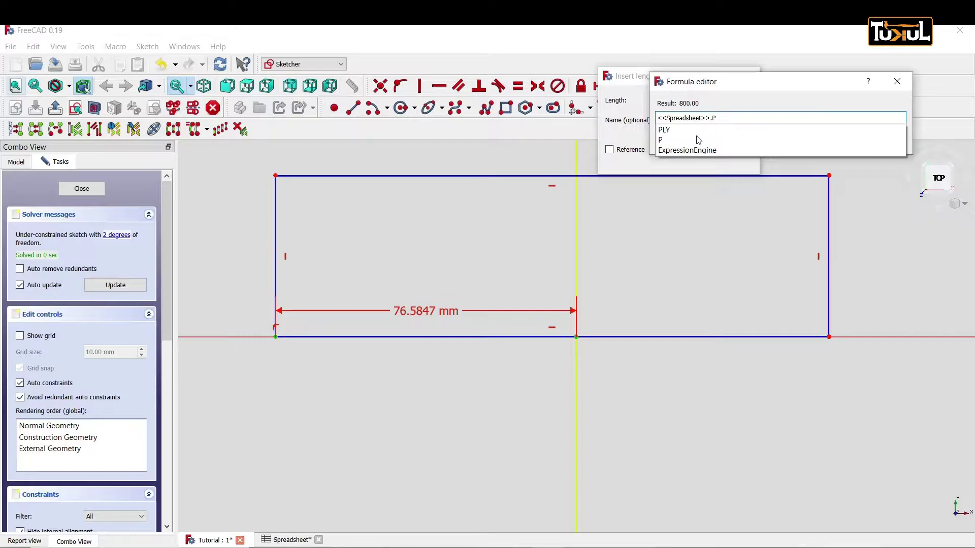
pyautogui.write('/2')
pyautogui.press('Return')
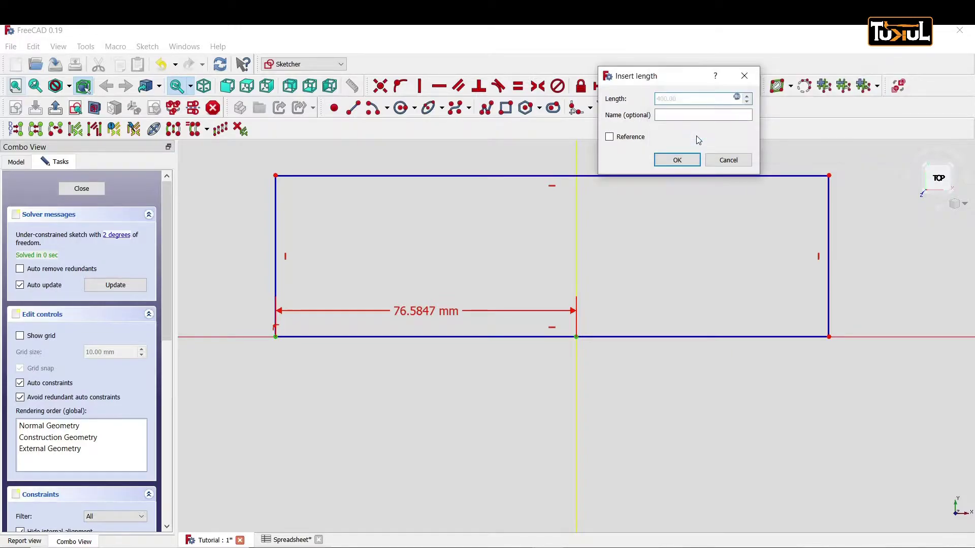
pyautogui.click(677, 159)
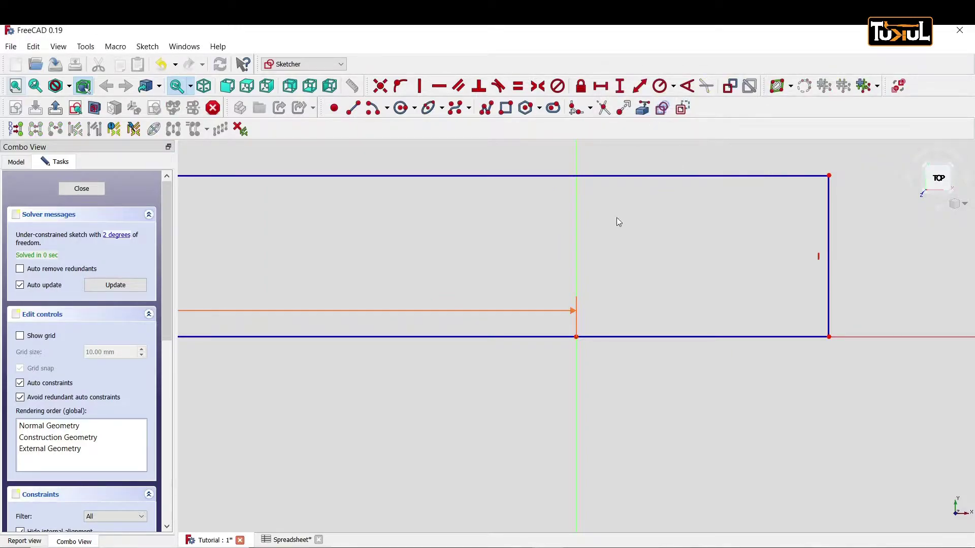
pyautogui.scroll(-3, 620, 225)
pyautogui.scroll(-4, 624, 237)
pyautogui.scroll(-1, 624, 239)
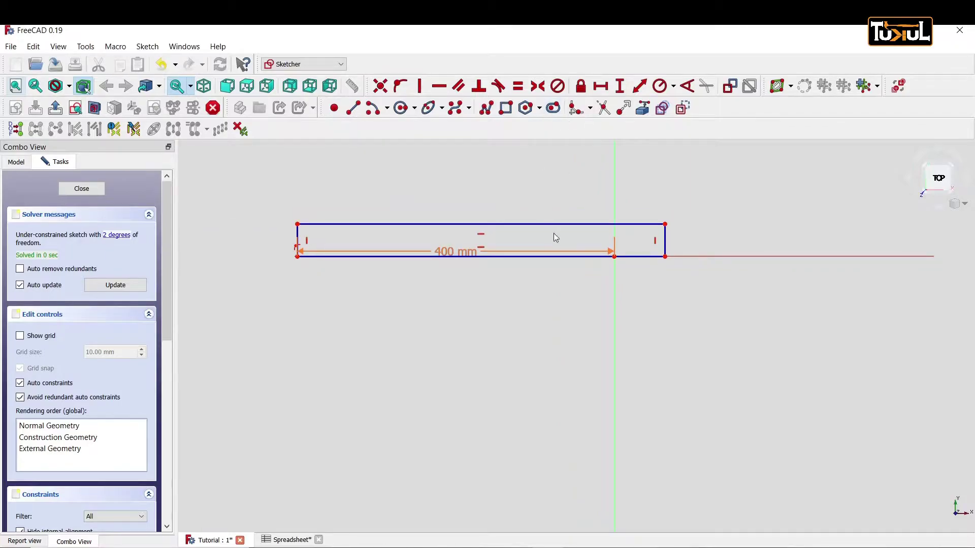
pyautogui.scroll(1, 535, 247)
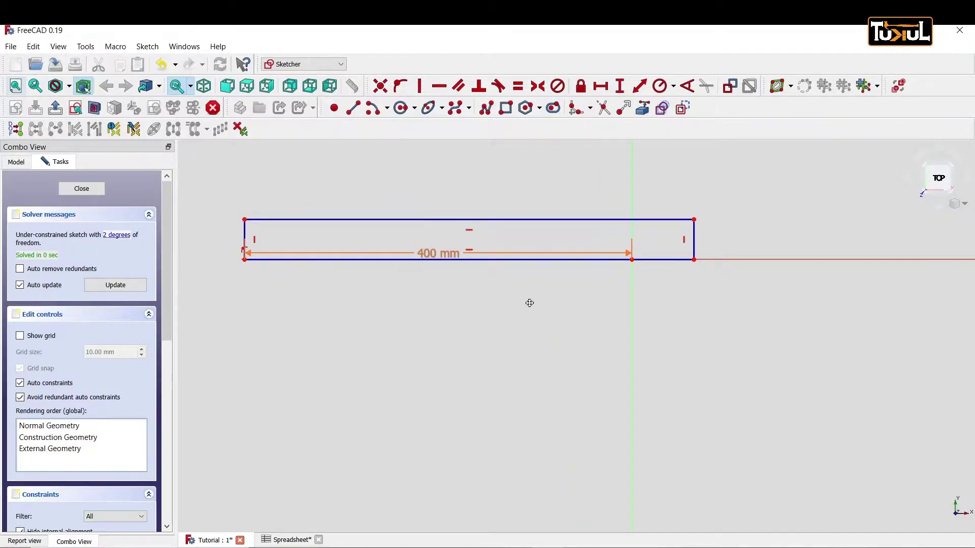
pyautogui.moveTo(529, 303); pyautogui.dragTo(618, 371, button='middle')
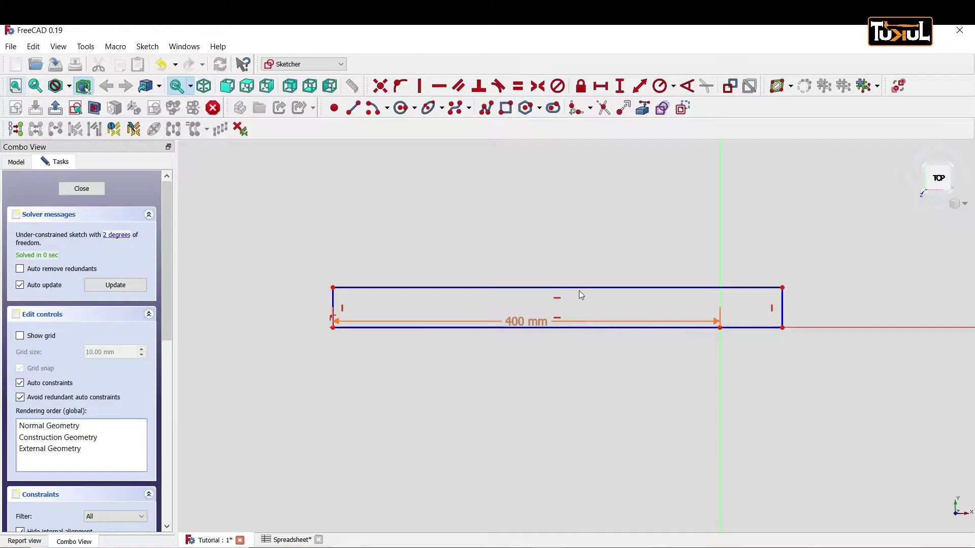
# Step: Dimension the top edge to 800 mm using the formula <<Spreadsheet>>.P
pyautogui.click(582, 288)
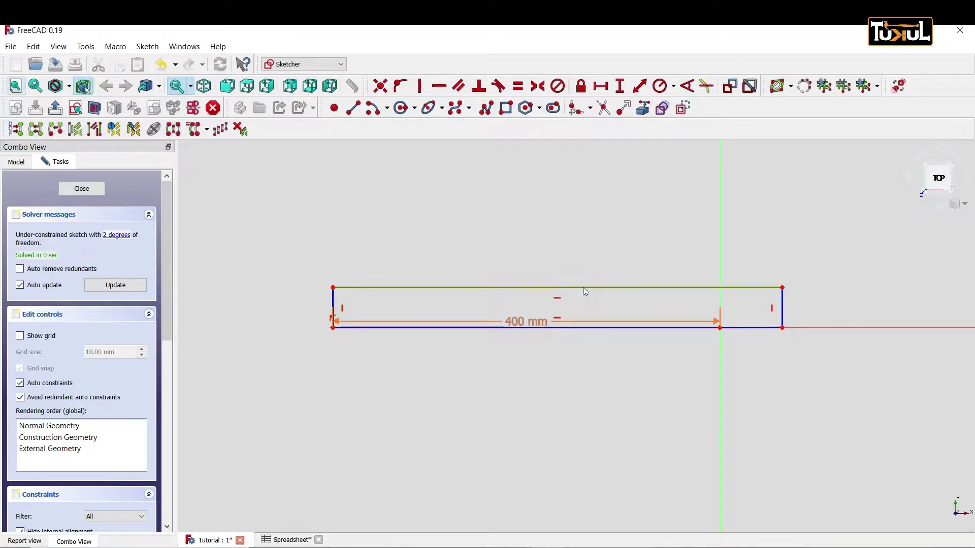
pyautogui.click(600, 86)
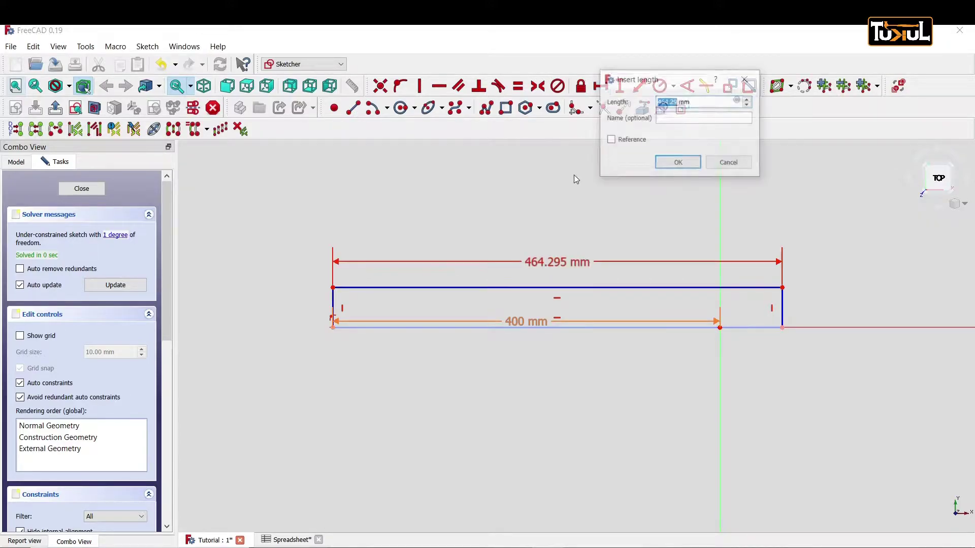
pyautogui.click(737, 99)
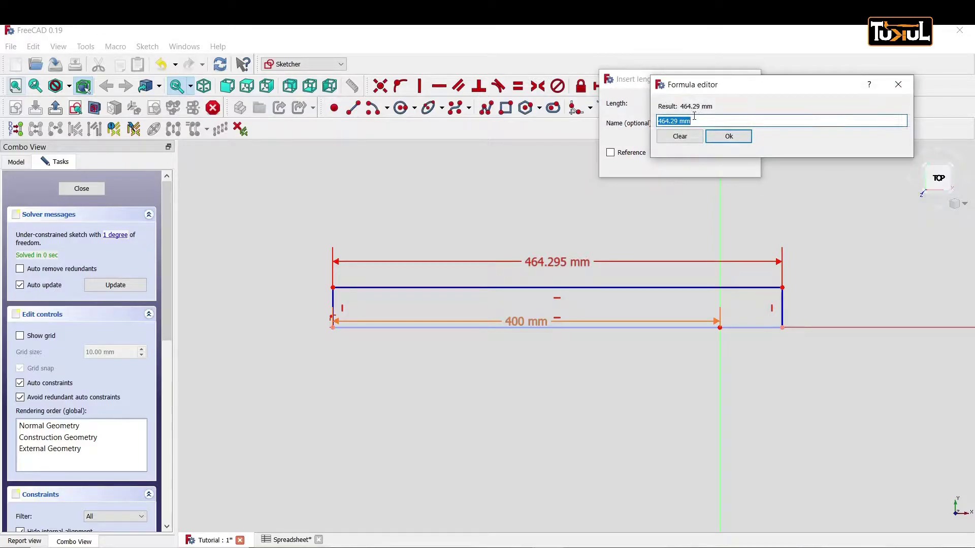
pyautogui.write('<<Spreadsheet>>.')
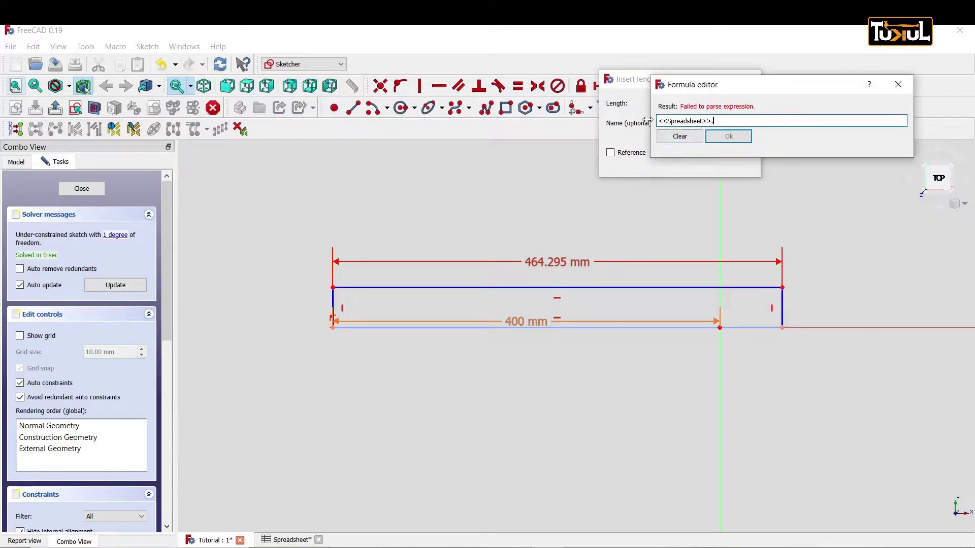
pyautogui.write('p')
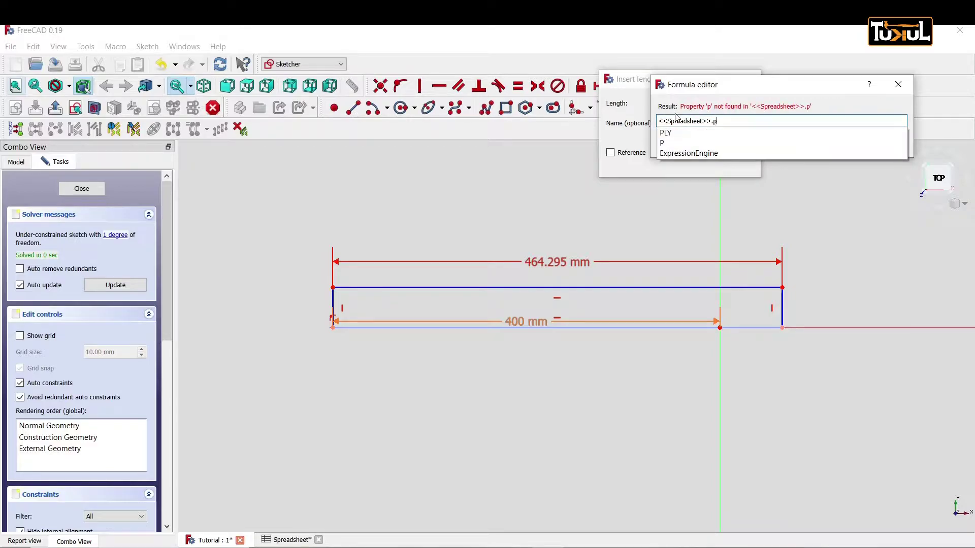
pyautogui.press('BackSpace')
pyautogui.write('P')
pyautogui.press('Escape')
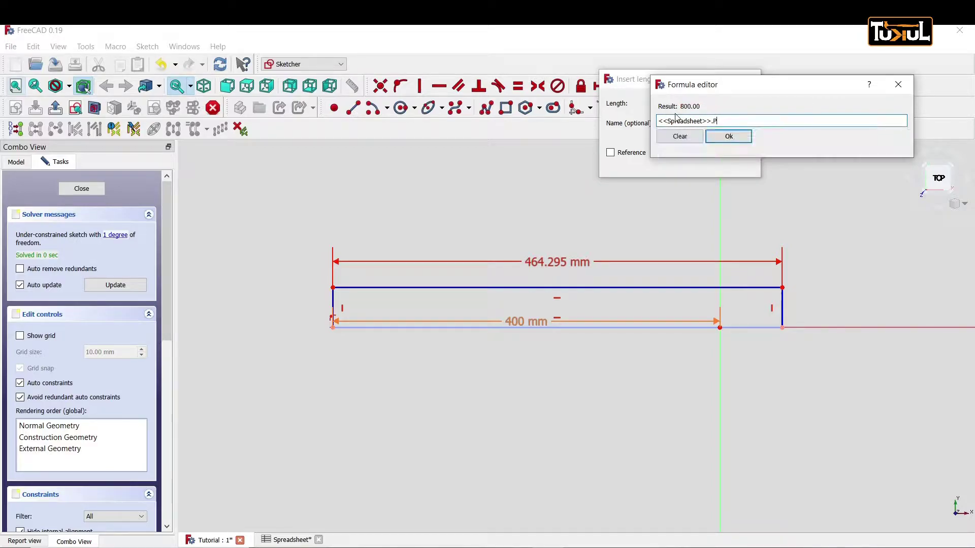
pyautogui.click(724, 135)
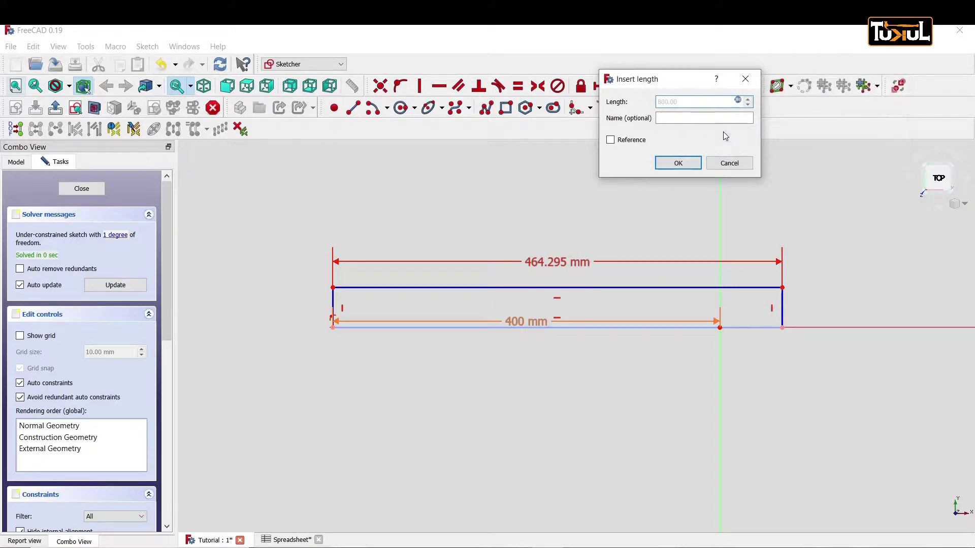
pyautogui.click(690, 163)
pyautogui.scroll(-2, 693, 203)
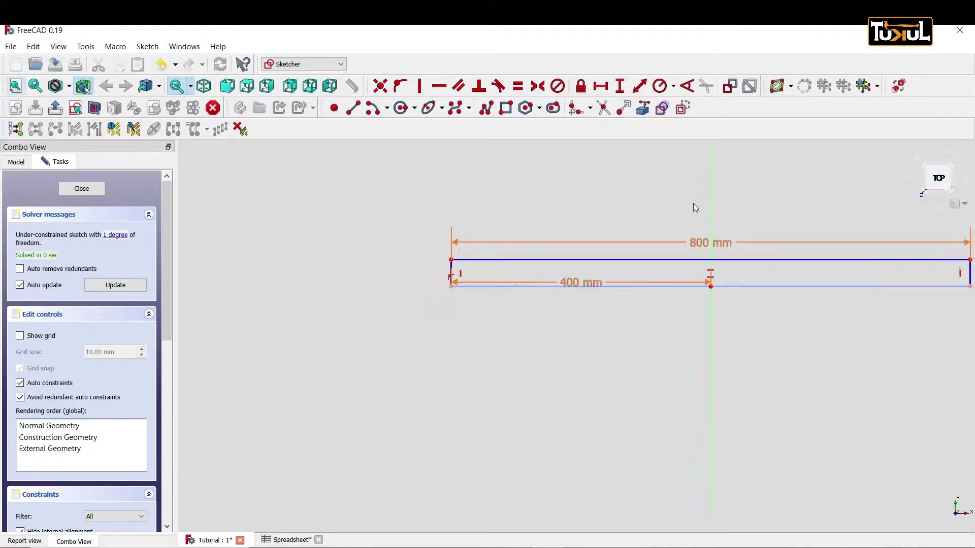
pyautogui.scroll(-1, 693, 203)
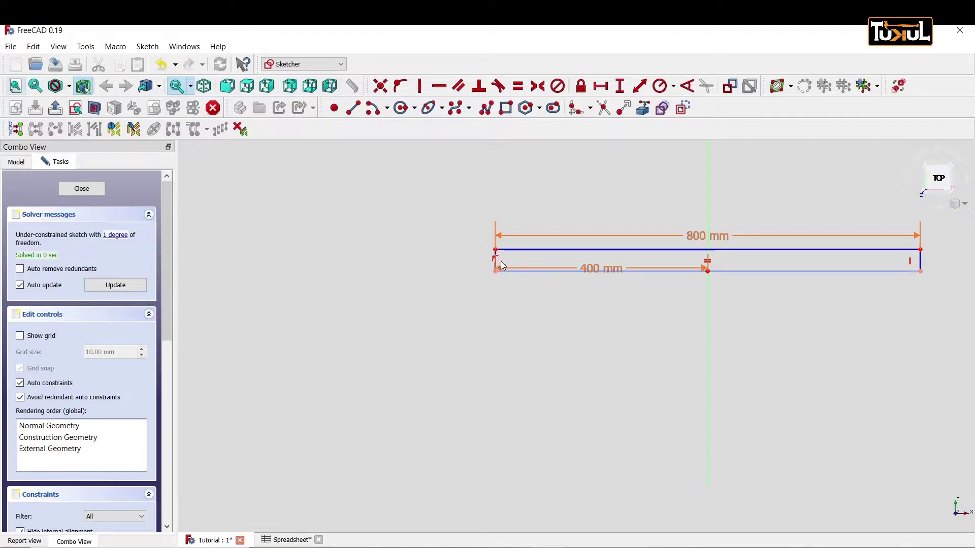
pyautogui.scroll(5, 504, 261)
pyautogui.scroll(5, 509, 257)
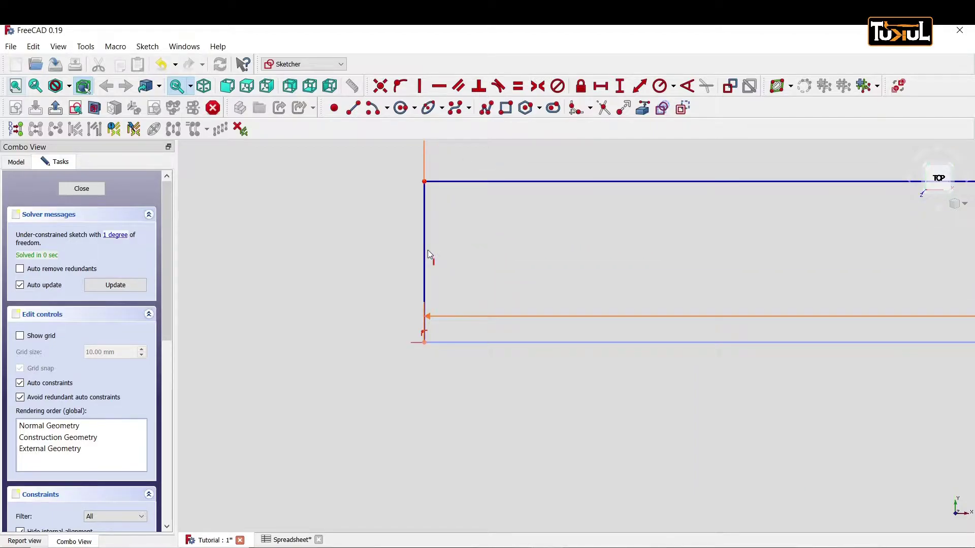
# Step: Set the left edge height to 300 mm with formula <<Spreadsheet>>.L, fully constraining the sketch
pyautogui.click(424, 250)
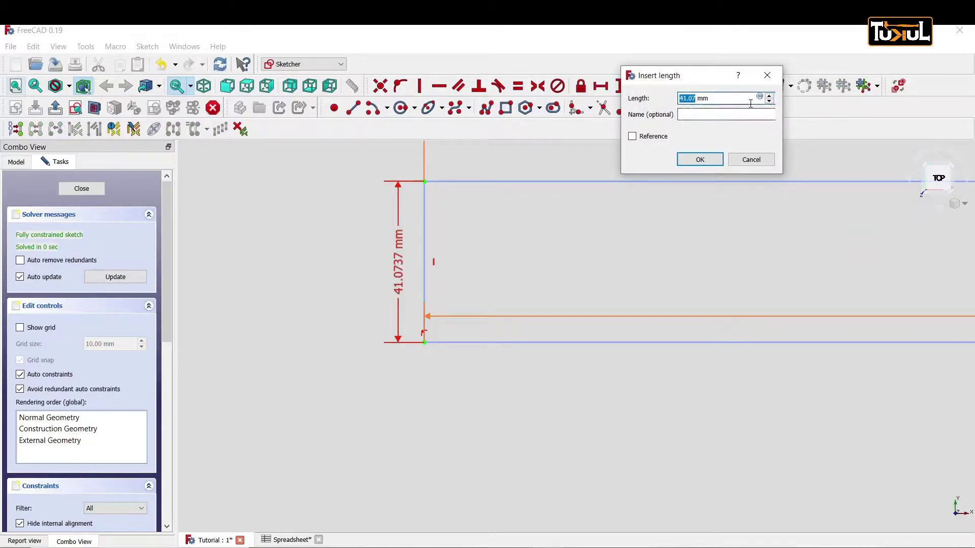
pyautogui.click(760, 96)
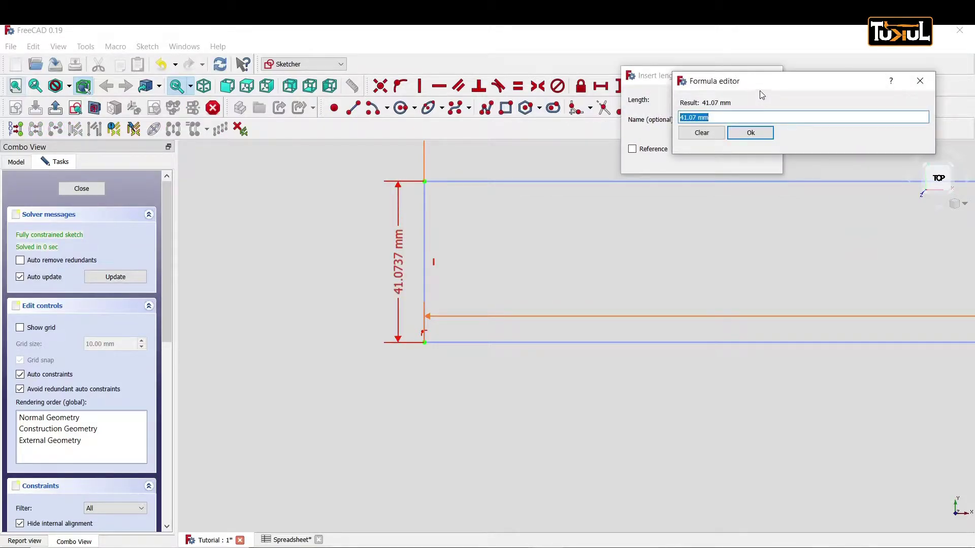
pyautogui.write('S')
pyautogui.click(705, 141)
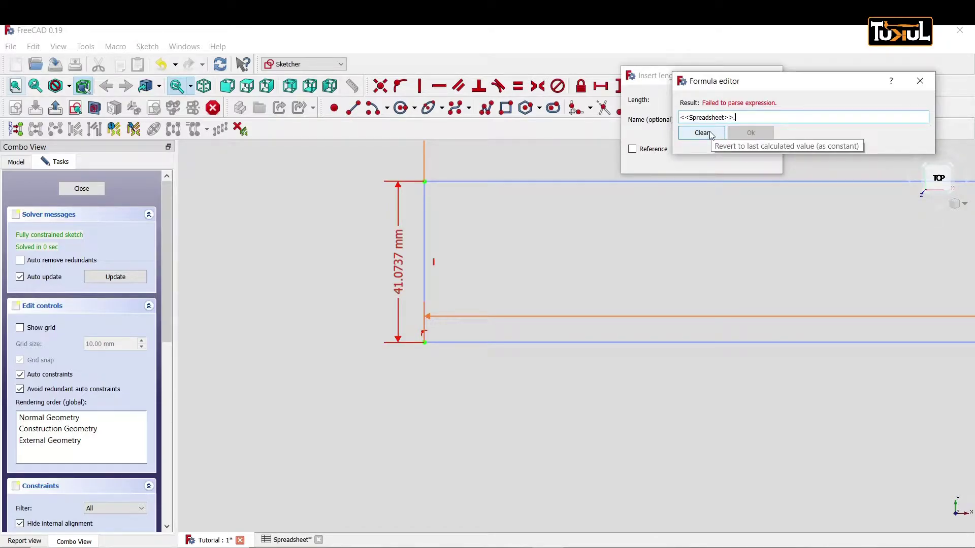
pyautogui.write('L')
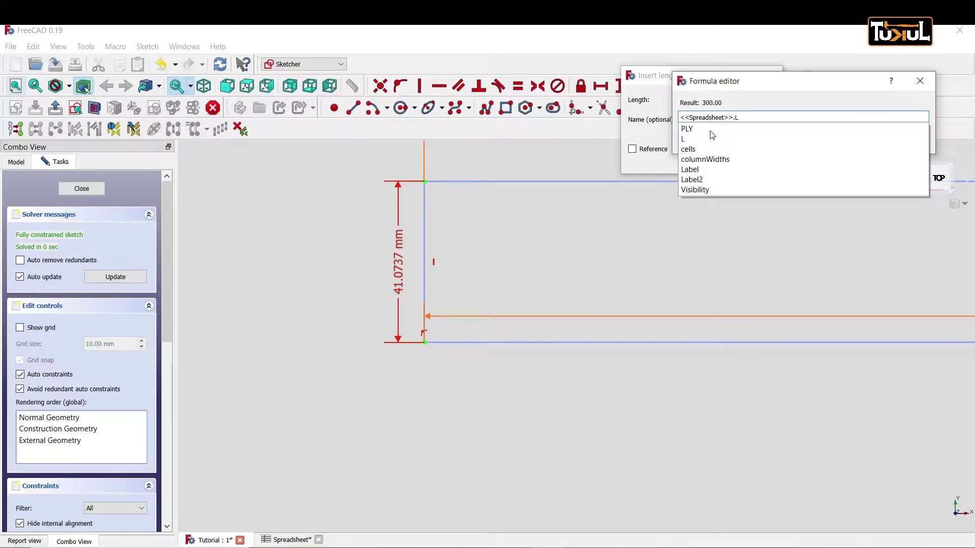
pyautogui.click(686, 140)
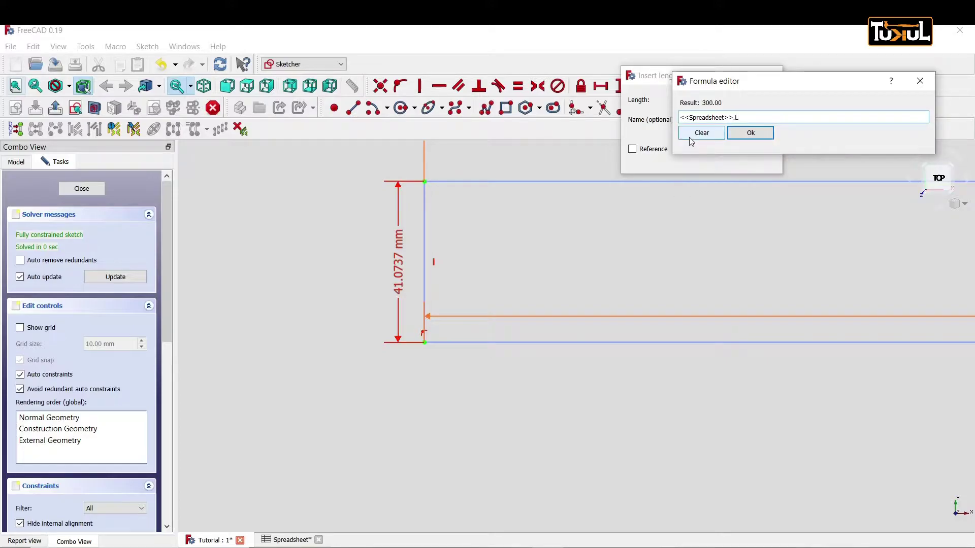
pyautogui.click(752, 136)
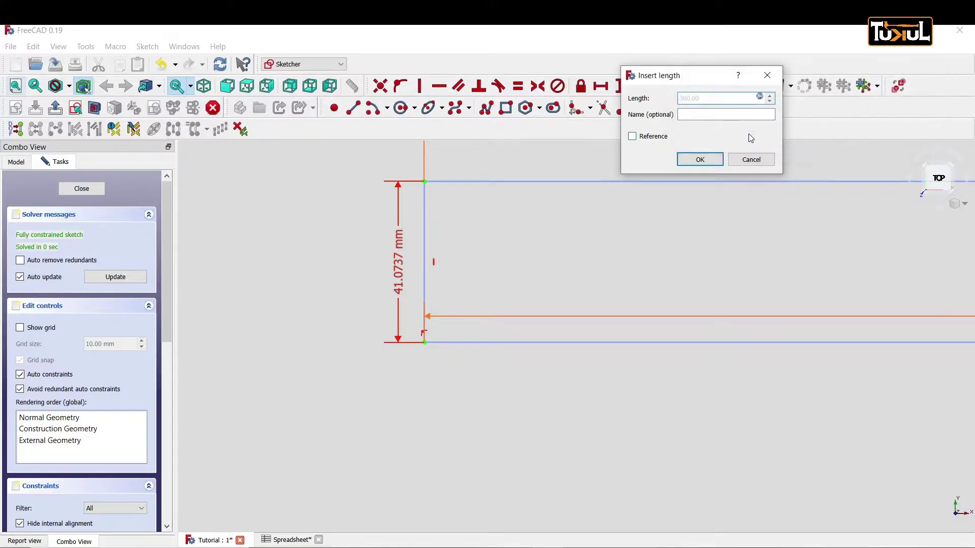
pyautogui.click(716, 160)
pyautogui.scroll(-2, 709, 235)
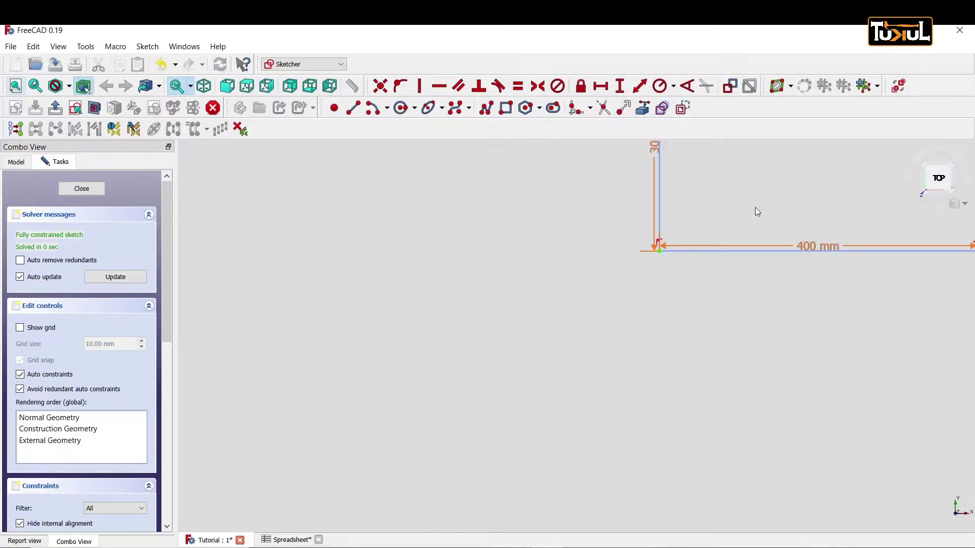
pyautogui.scroll(-1, 754, 207)
pyautogui.moveTo(755, 207)
pyautogui.mouseDown(button='middle')
pyautogui.moveTo(588, 322)
pyautogui.moveTo(542, 373)
pyautogui.mouseUp(button='middle')
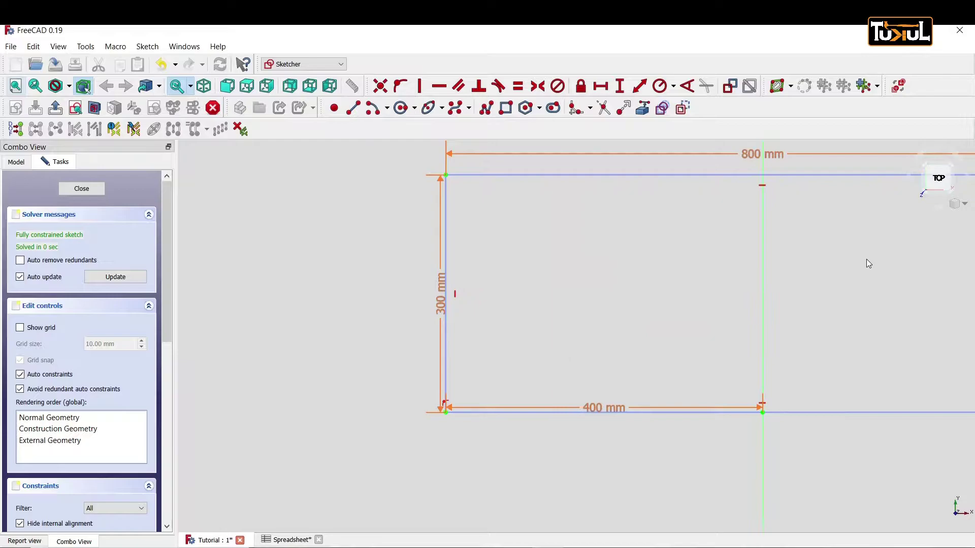
pyautogui.moveTo(866, 261)
pyautogui.mouseDown(button='middle')
pyautogui.moveTo(679, 265)
pyautogui.moveTo(708, 288)
pyautogui.mouseUp(button='middle')
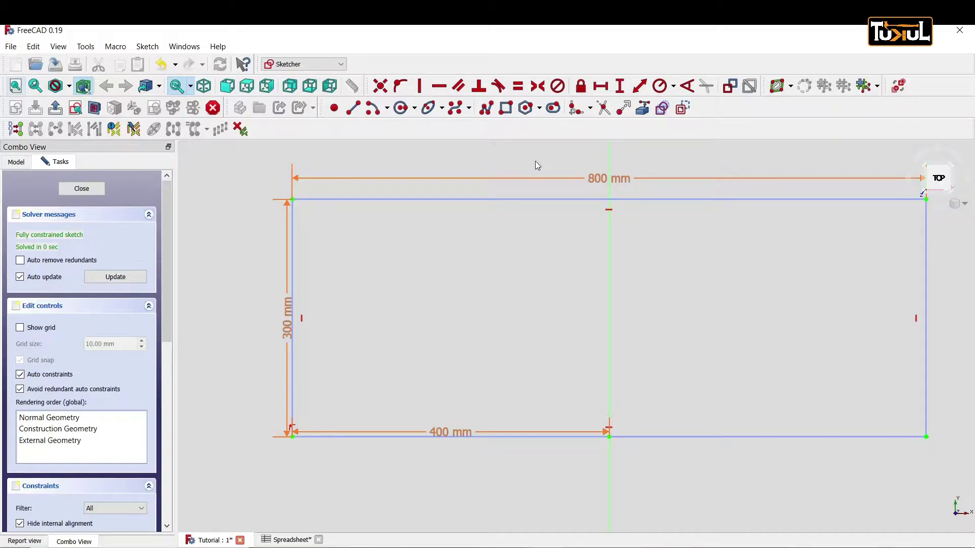
# Step: Close the sketch and rename it 'Tapak' in the Sisi 1 model tree
pyautogui.click(89, 189)
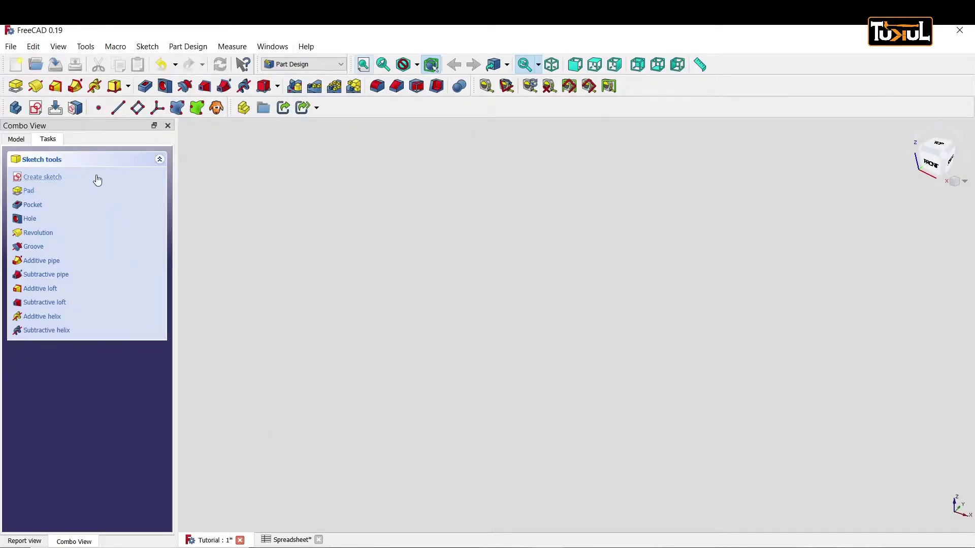
pyautogui.click(17, 140)
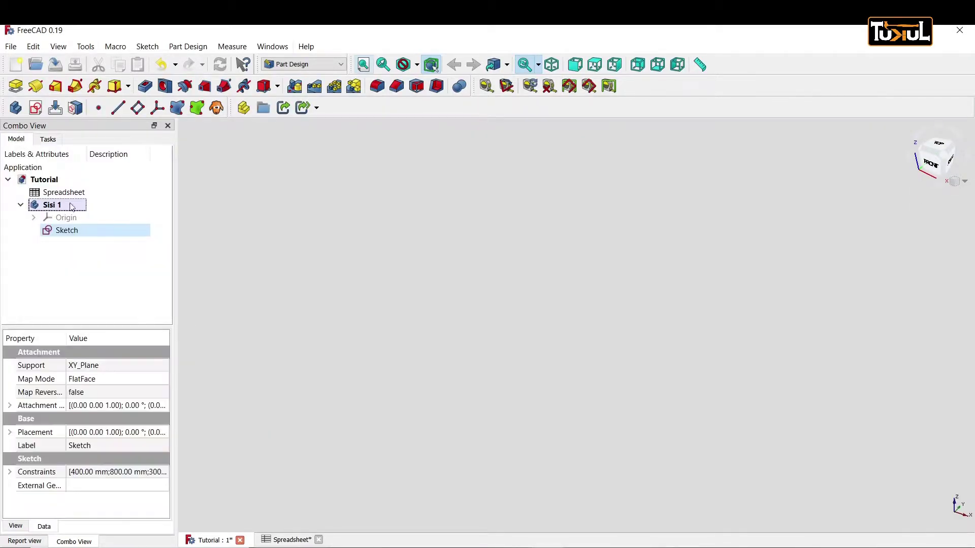
pyautogui.rightClick(66, 231)
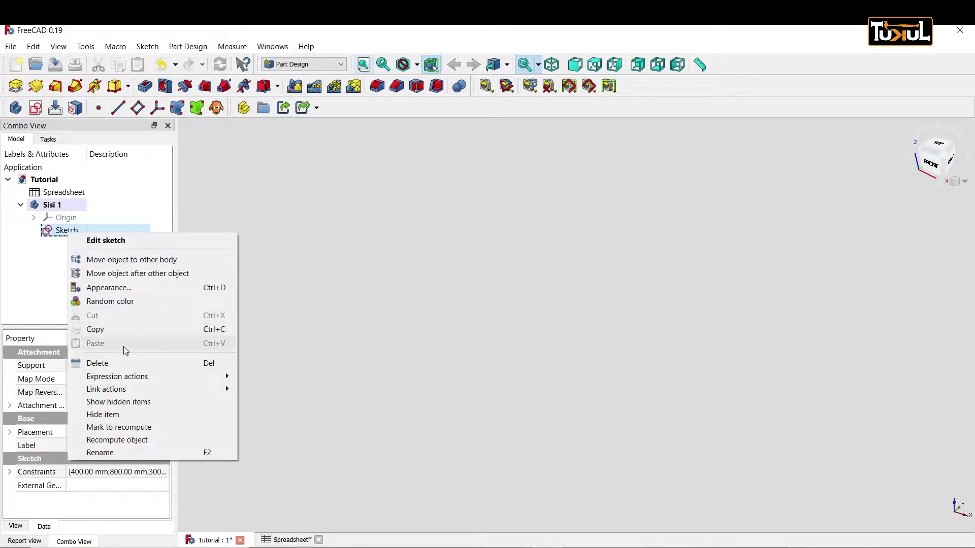
pyautogui.click(108, 452)
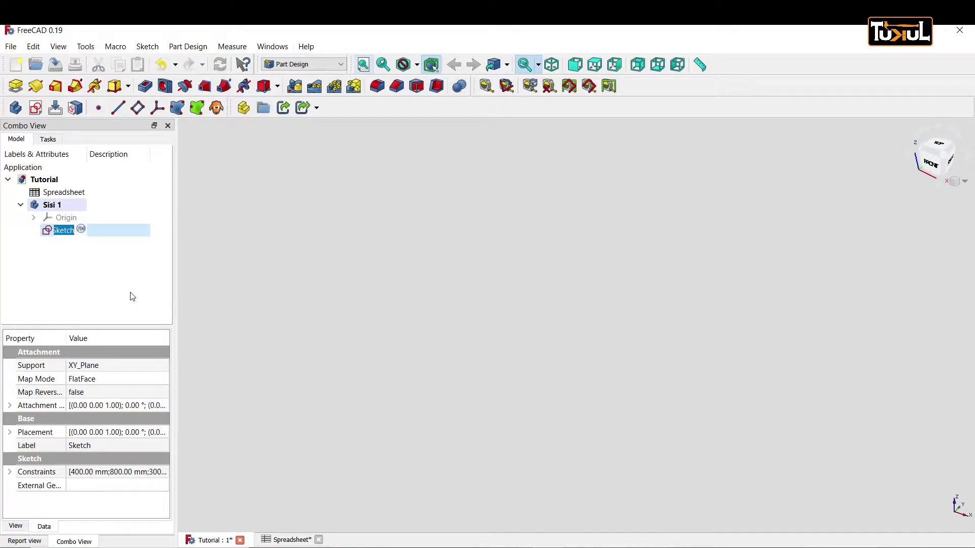
pyautogui.write('Tapak')
pyautogui.press('Return')
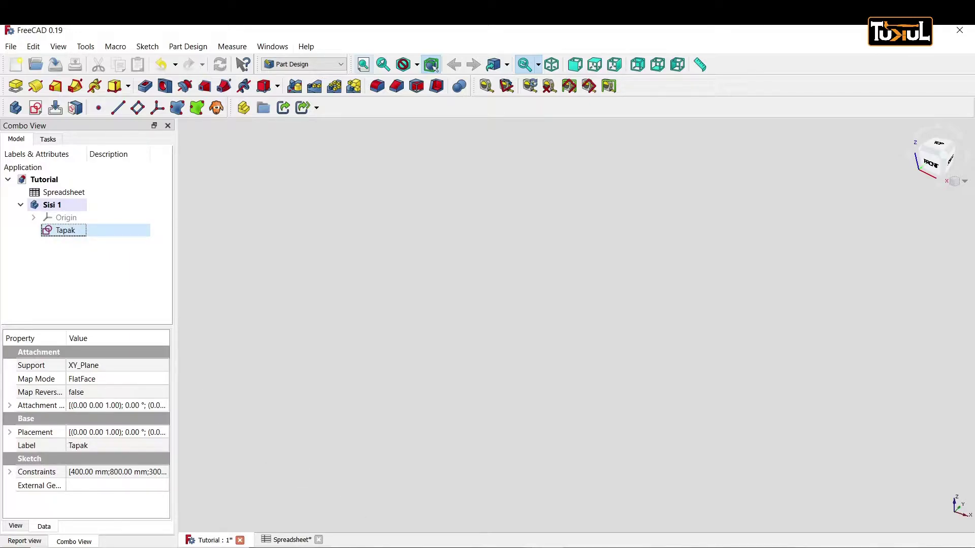
pyautogui.click(483, 496)
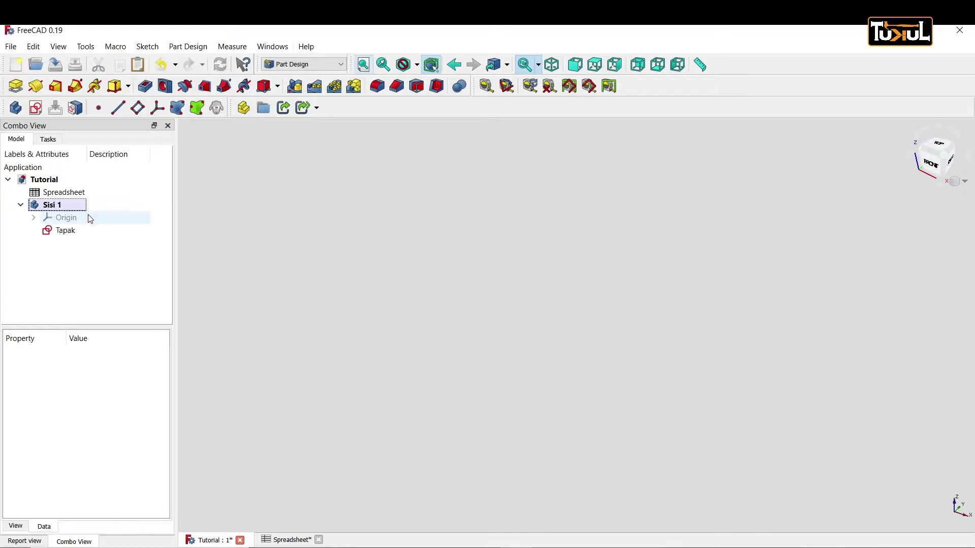
# Step: Copy the Tapak sketch without its XY_Plane and Spreadsheet dependencies
pyautogui.click(66, 230)
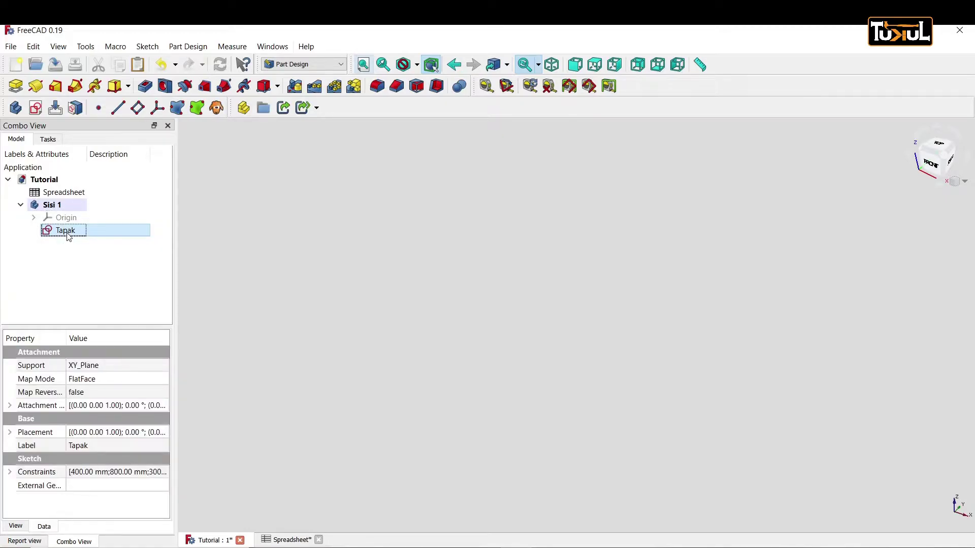
pyautogui.rightClick(69, 236)
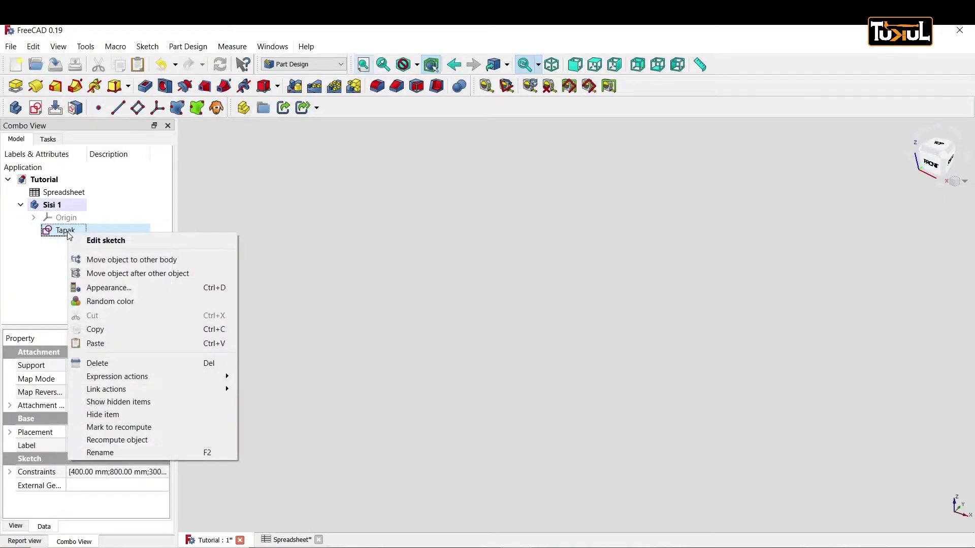
pyautogui.click(107, 327)
pyautogui.click(470, 214)
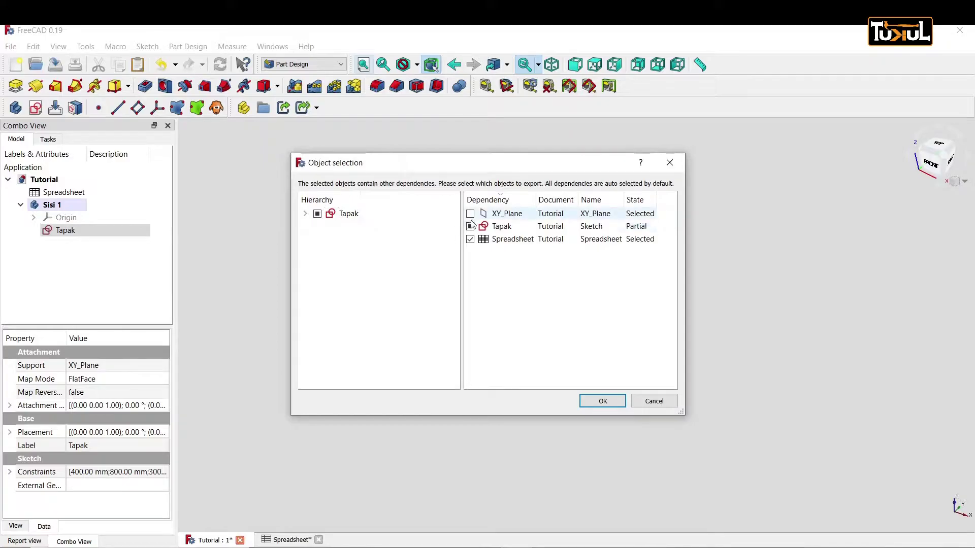
pyautogui.click(470, 241)
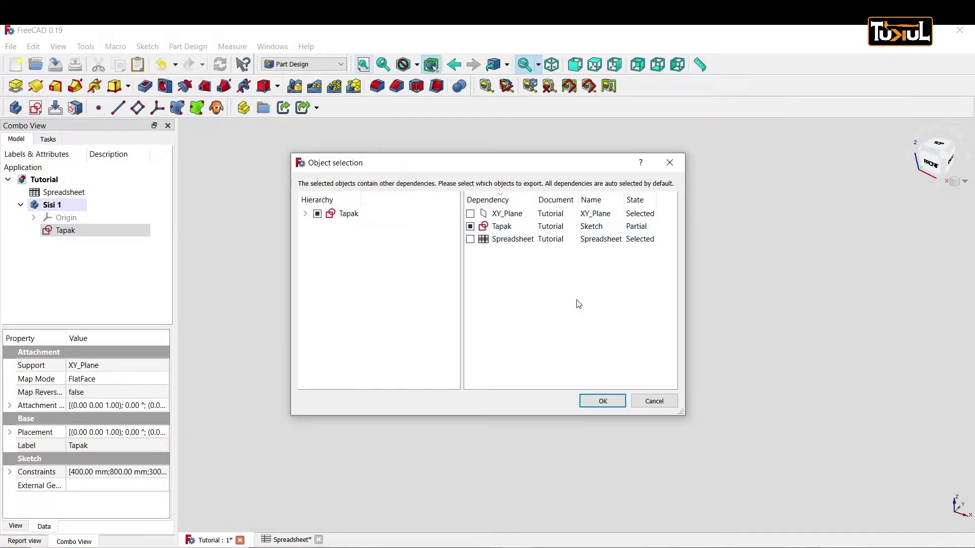
pyautogui.click(606, 402)
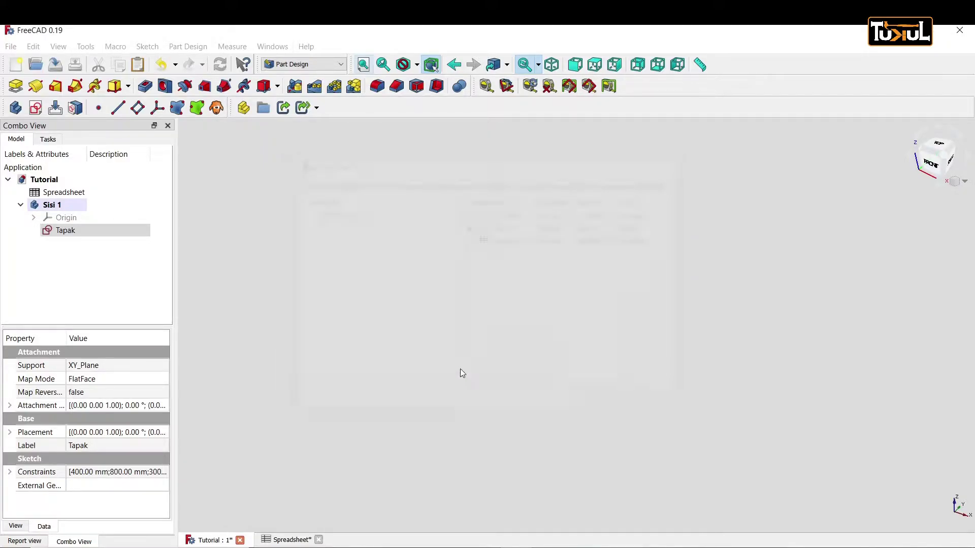
# Step: Paste the copy as Tapak001 onto Sisi 1 and open it for editing
pyautogui.click(58, 206)
pyautogui.rightClick(58, 206)
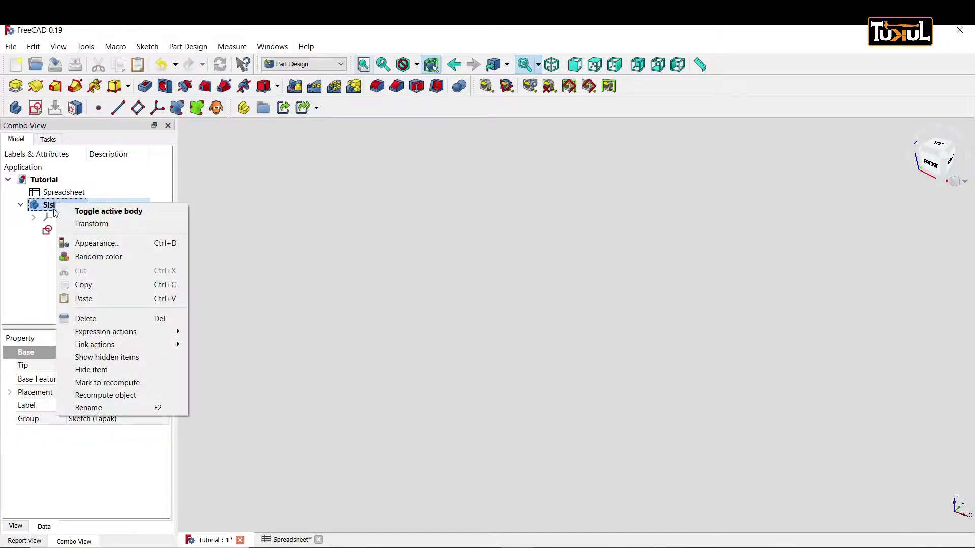
pyautogui.click(102, 299)
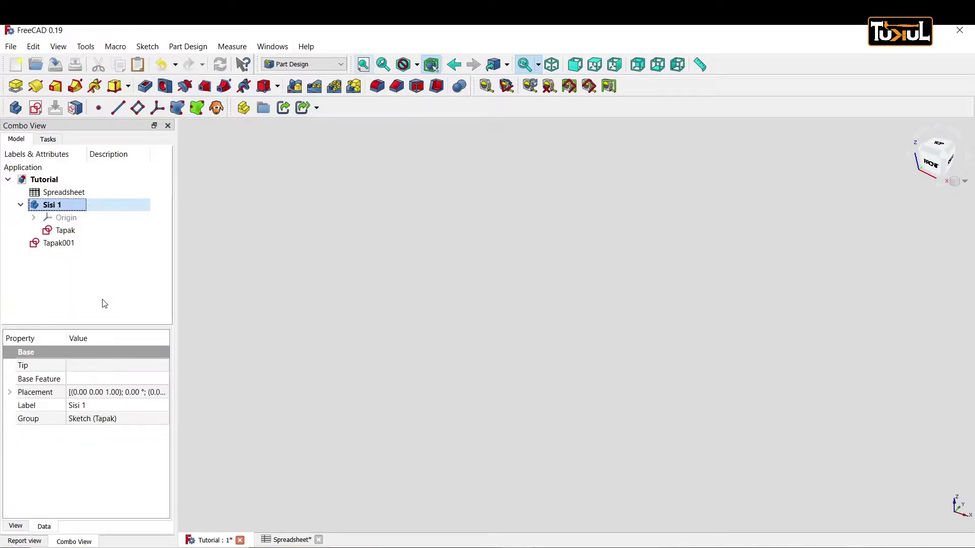
pyautogui.click(56, 247)
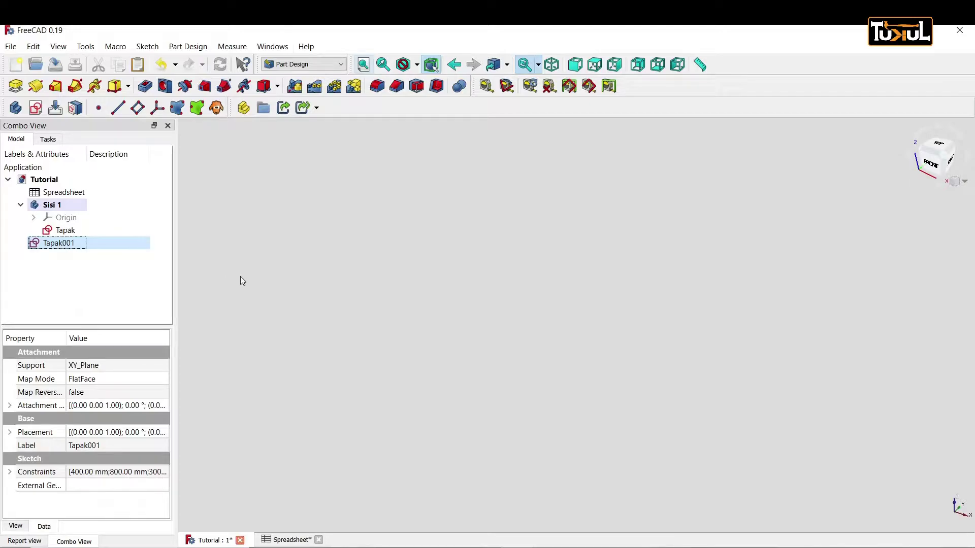
pyautogui.doubleClick(58, 243)
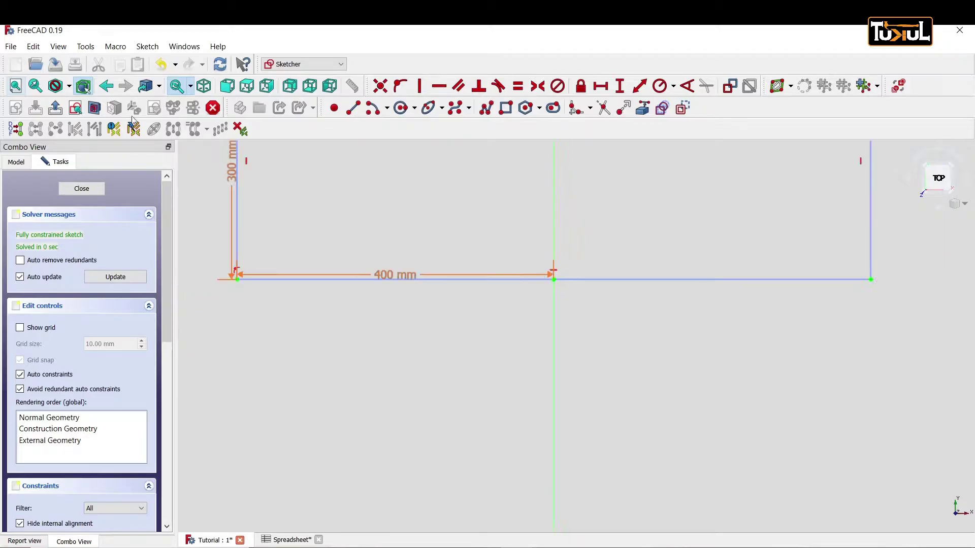
# Step: Fit the view and reposition the 300, 800 and 400 mm dimension labels
pyautogui.click(15, 86)
pyautogui.scroll(1, 583, 314)
pyautogui.scroll(1, 580, 312)
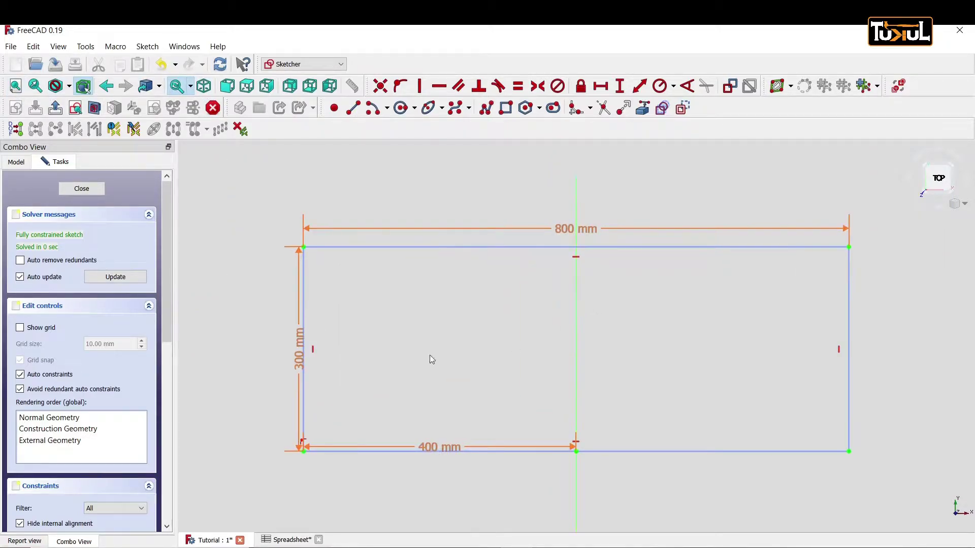
pyautogui.moveTo(297, 370); pyautogui.dragTo(279, 370)
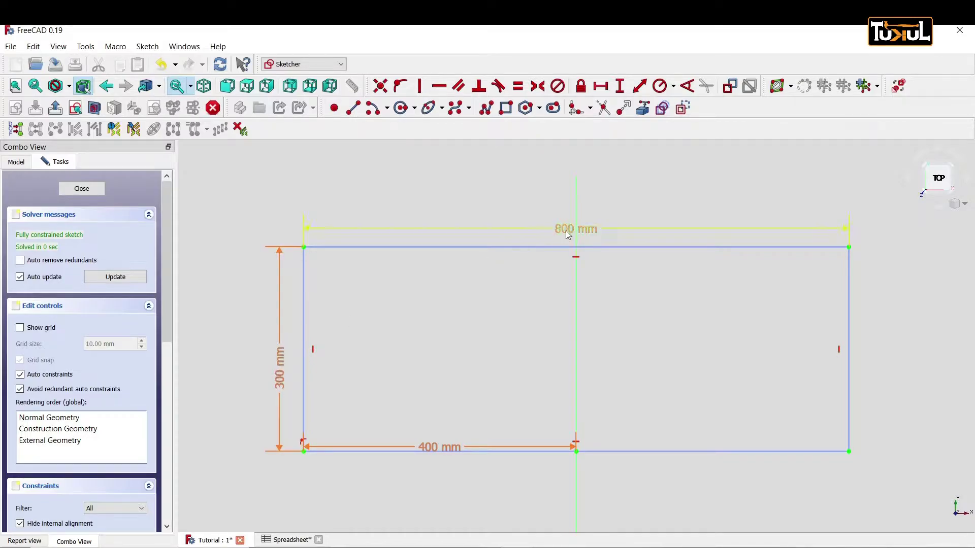
pyautogui.moveTo(567, 234); pyautogui.dragTo(550, 231)
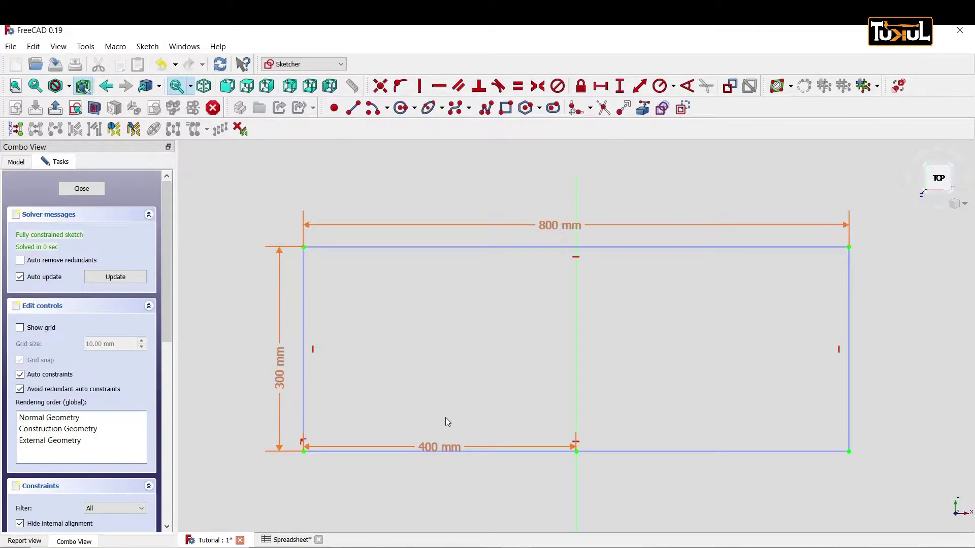
pyautogui.moveTo(435, 446); pyautogui.dragTo(437, 482)
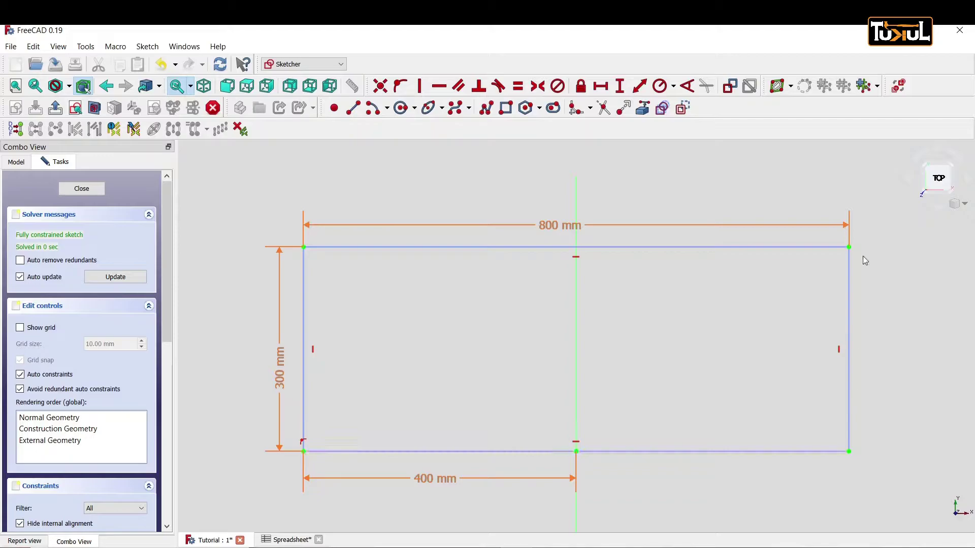
pyautogui.click(681, 109)
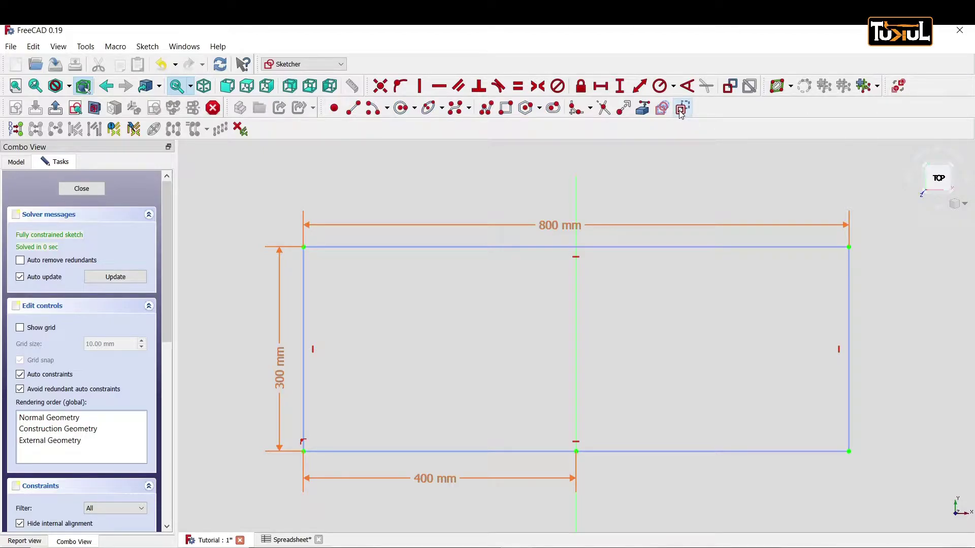
# Step: Draw a narrow strip rectangle inside the right end of the 800 mm outline
pyautogui.click(504, 109)
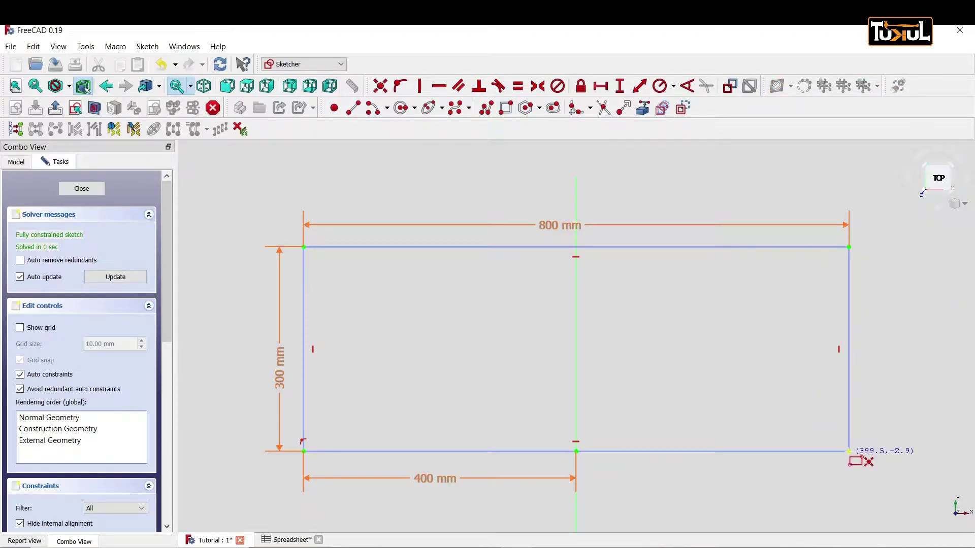
pyautogui.click(848, 451)
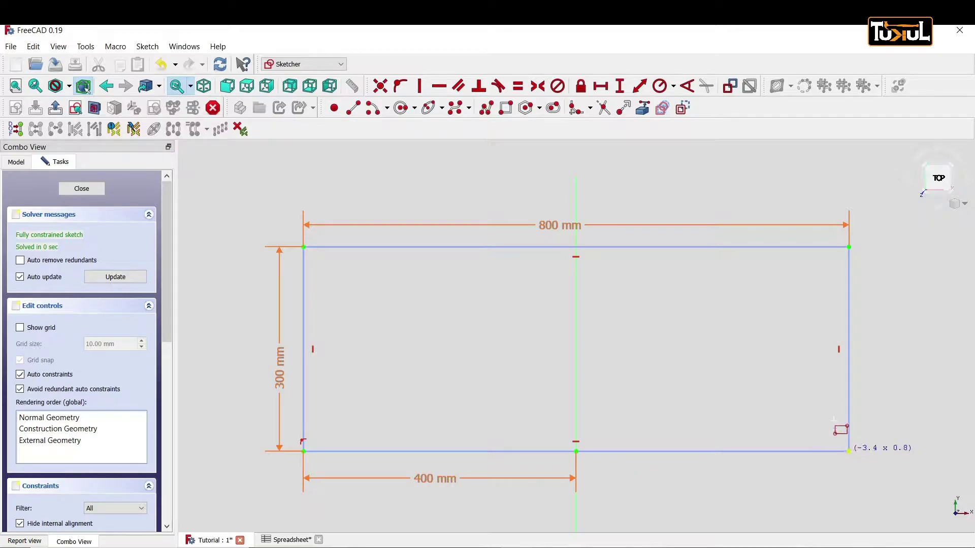
pyautogui.click(808, 247)
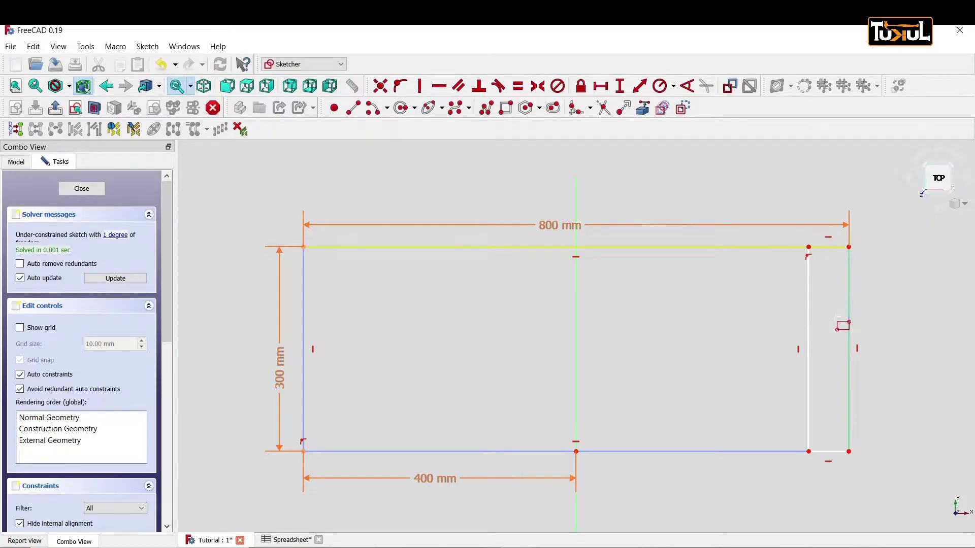
pyautogui.rightClick(793, 296)
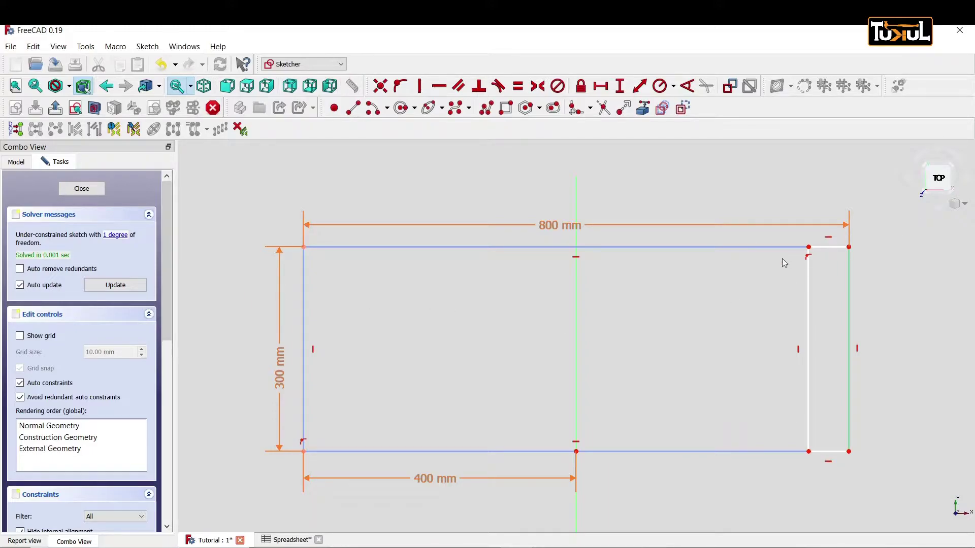
pyautogui.moveTo(808, 248)
pyautogui.mouseDown()
pyautogui.moveTo(795, 255)
pyautogui.moveTo(837, 254)
pyautogui.moveTo(824, 248)
pyautogui.mouseUp()
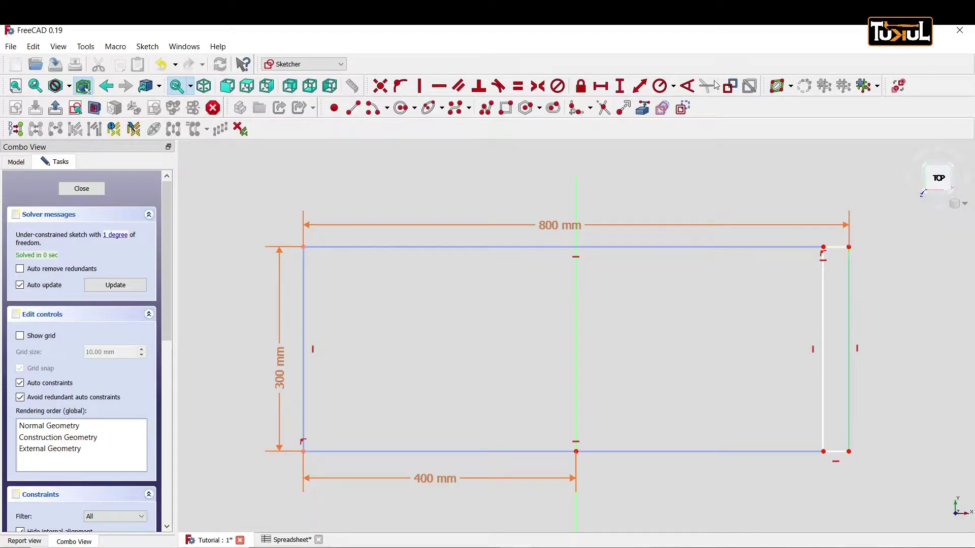
pyautogui.click(601, 86)
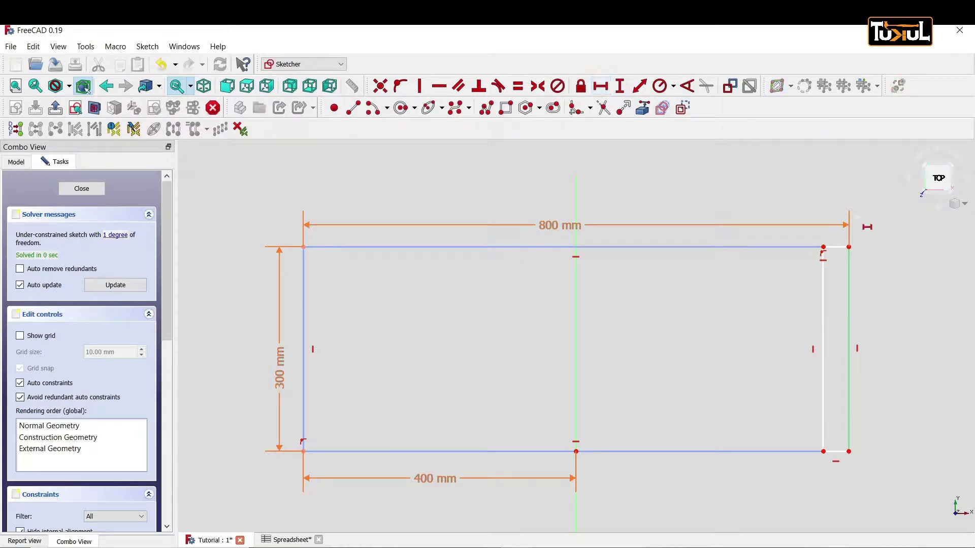
# Step: Set the strip width to 17 mm via formula <<Spreadsheet>>.TB and close Tapak001
pyautogui.click(833, 247)
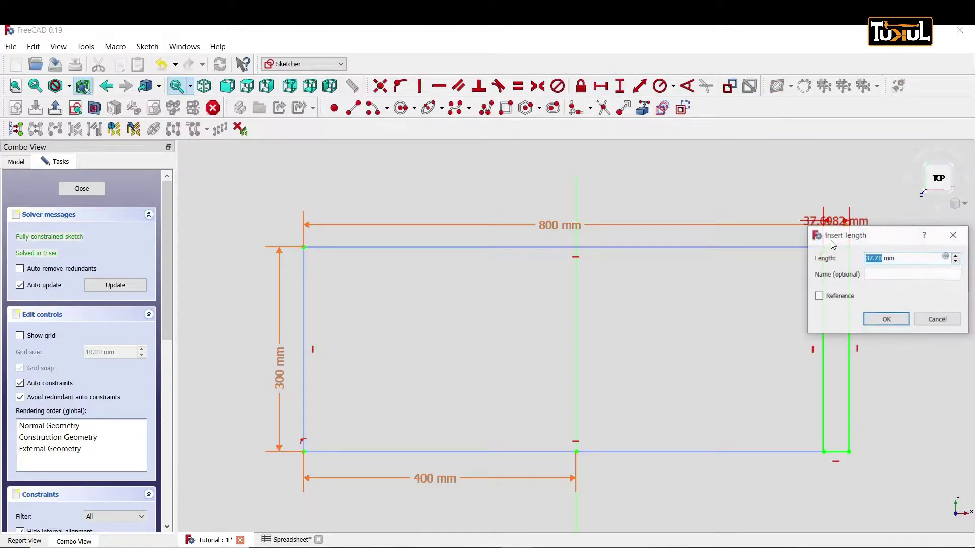
pyautogui.click(947, 258)
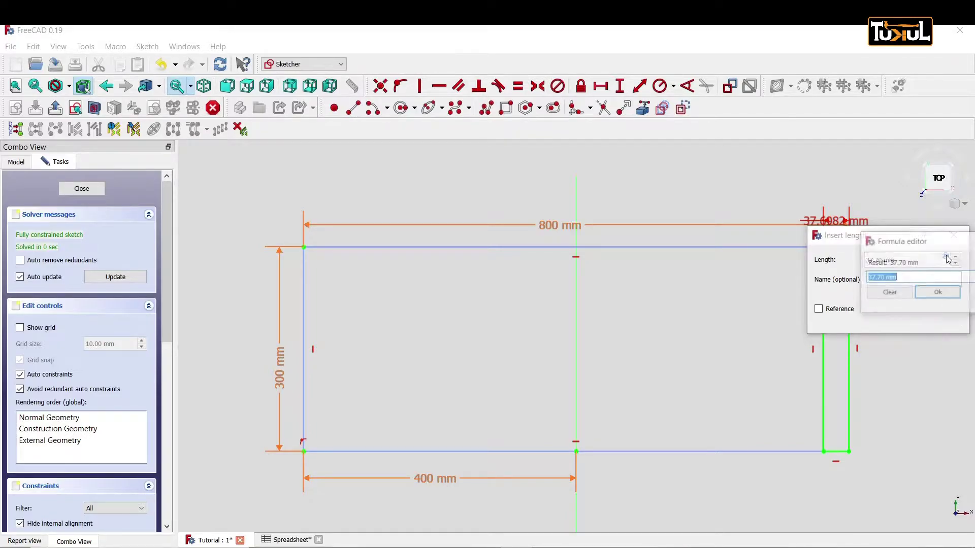
pyautogui.moveTo(925, 247); pyautogui.dragTo(622, 183)
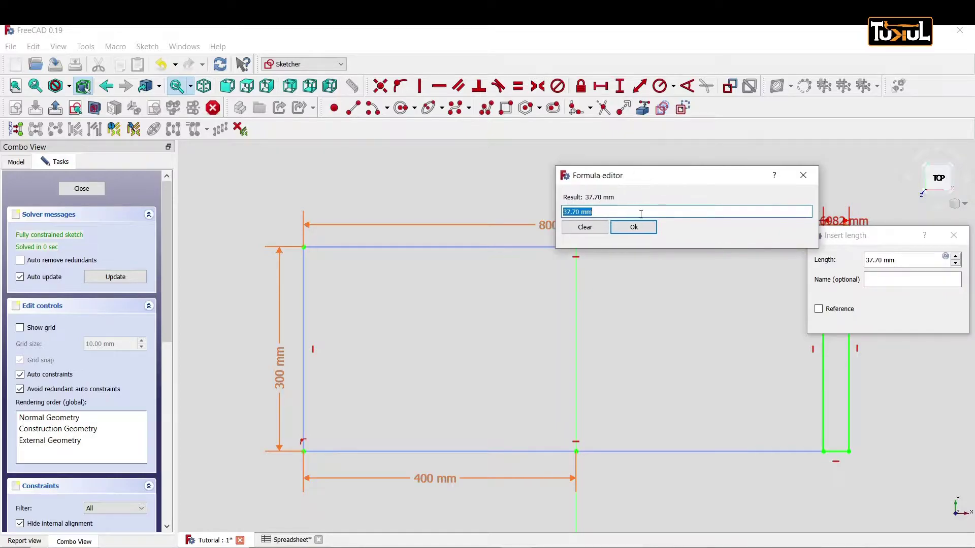
pyautogui.write('S')
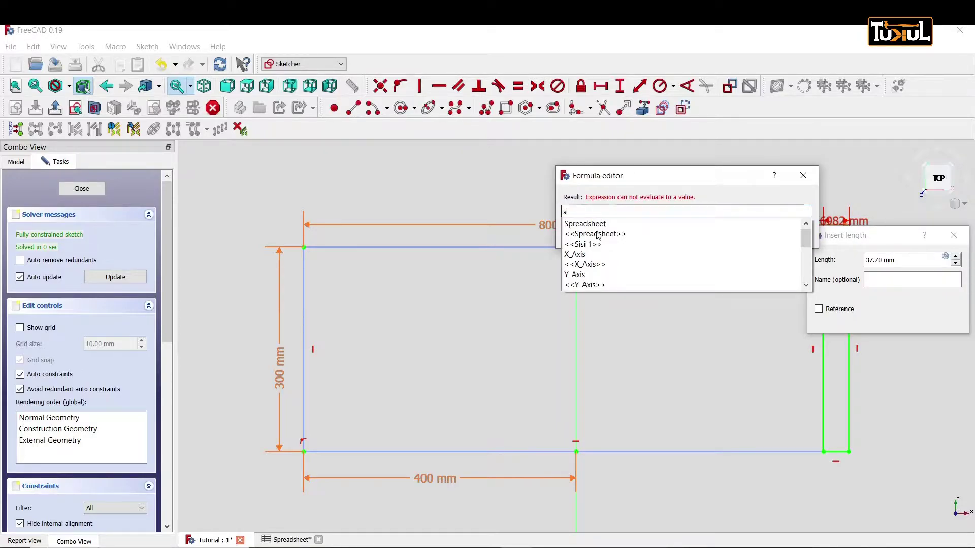
pyautogui.click(596, 234)
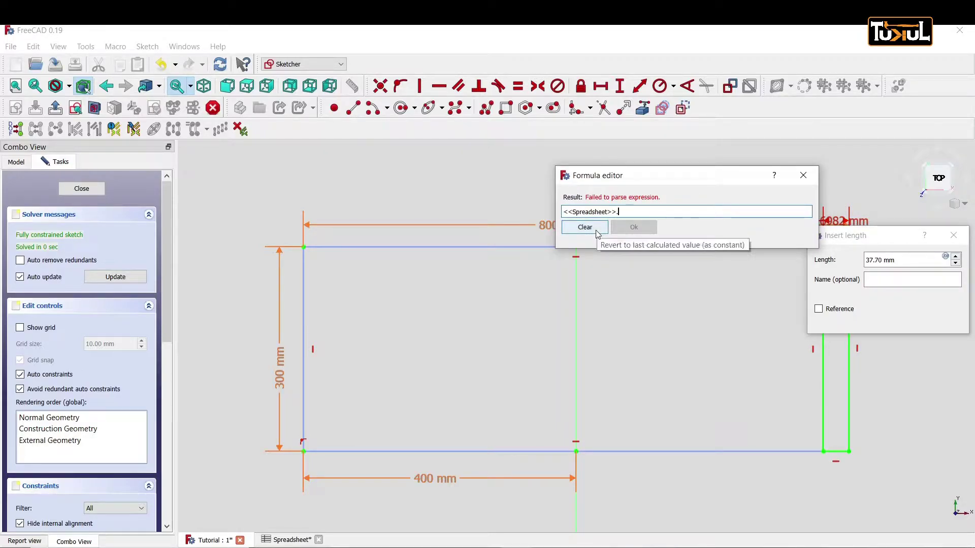
pyautogui.write('TB')
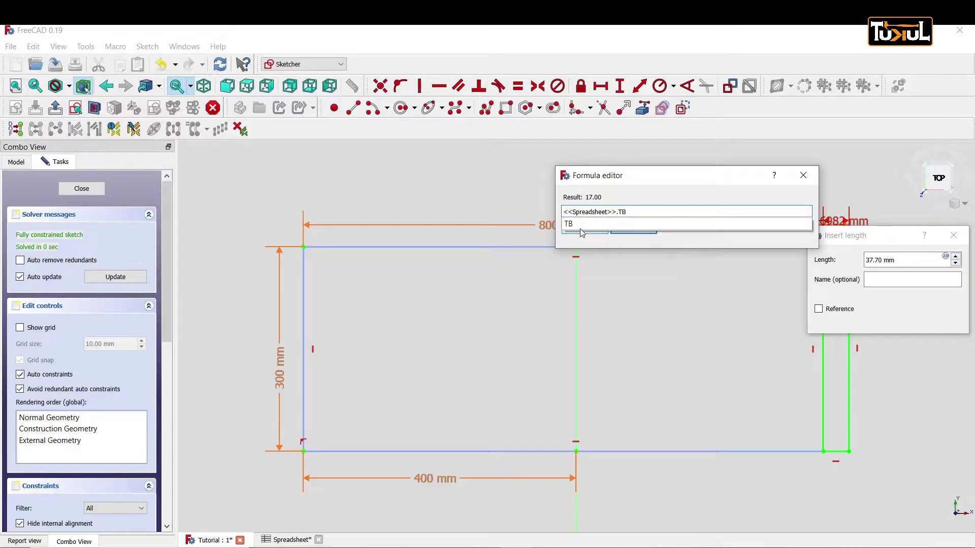
pyautogui.click(584, 225)
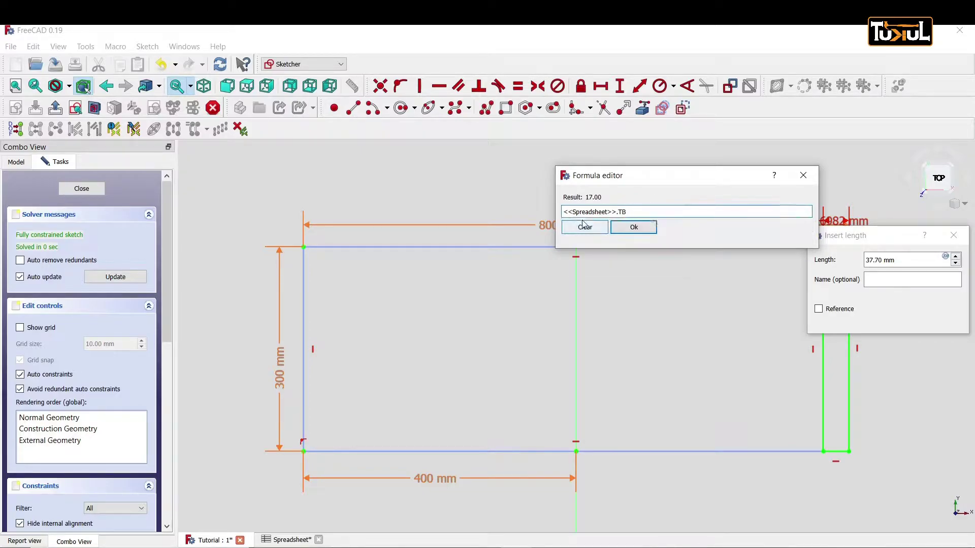
pyautogui.click(643, 232)
pyautogui.click(884, 319)
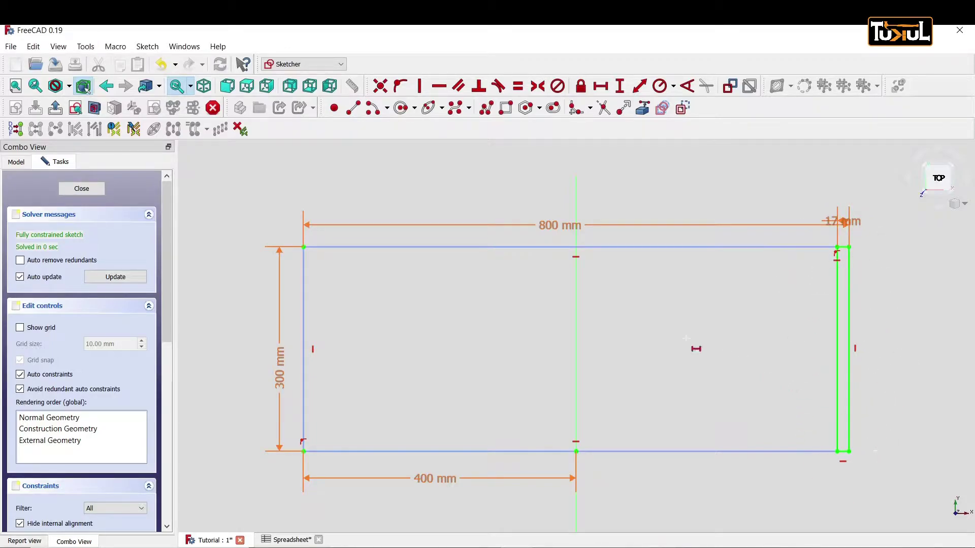
pyautogui.click(90, 188)
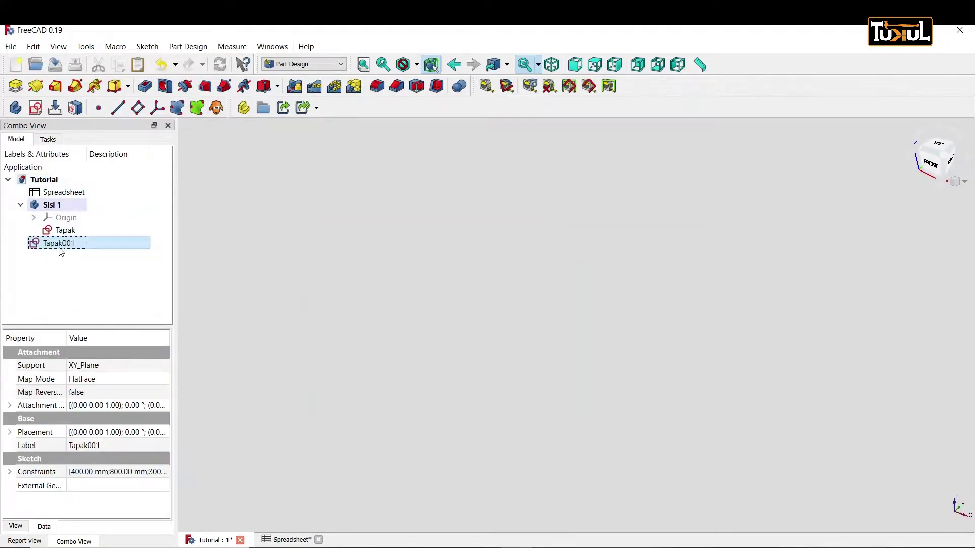
# Step: Attempt to pad Tapak001 and dismiss the resulting error
pyautogui.click(47, 141)
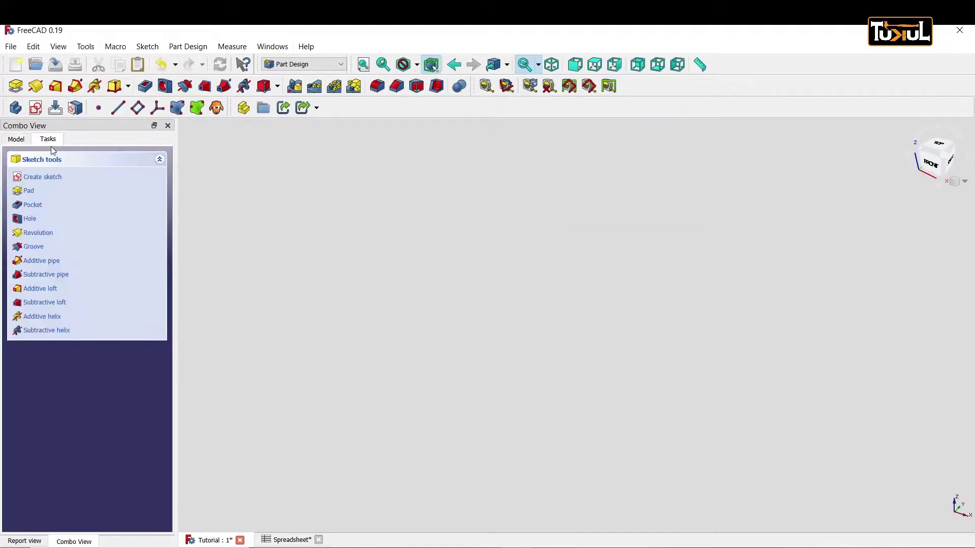
pyautogui.click(28, 191)
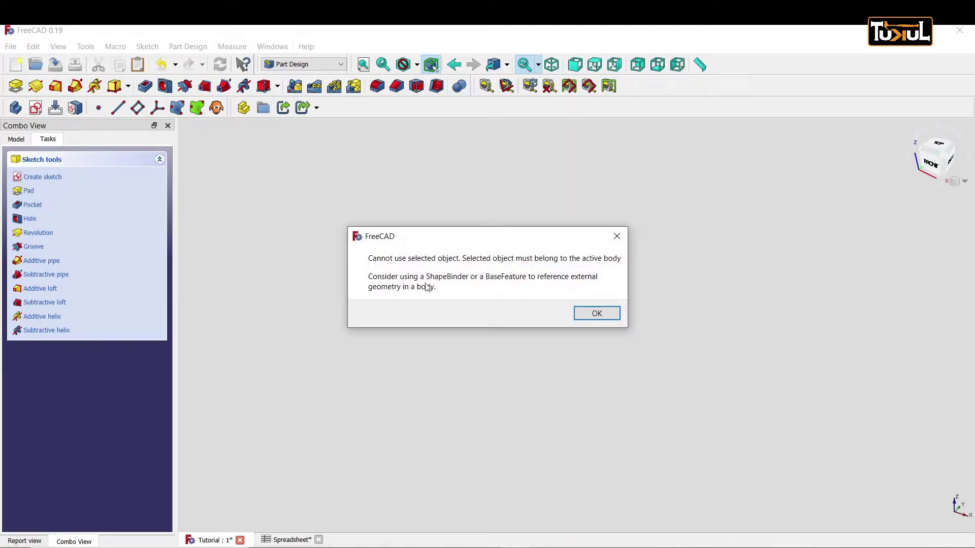
pyautogui.click(584, 315)
# Step: Move Tapak001 into the Sisi 1 body and switch to the isometric view
pyautogui.click(16, 140)
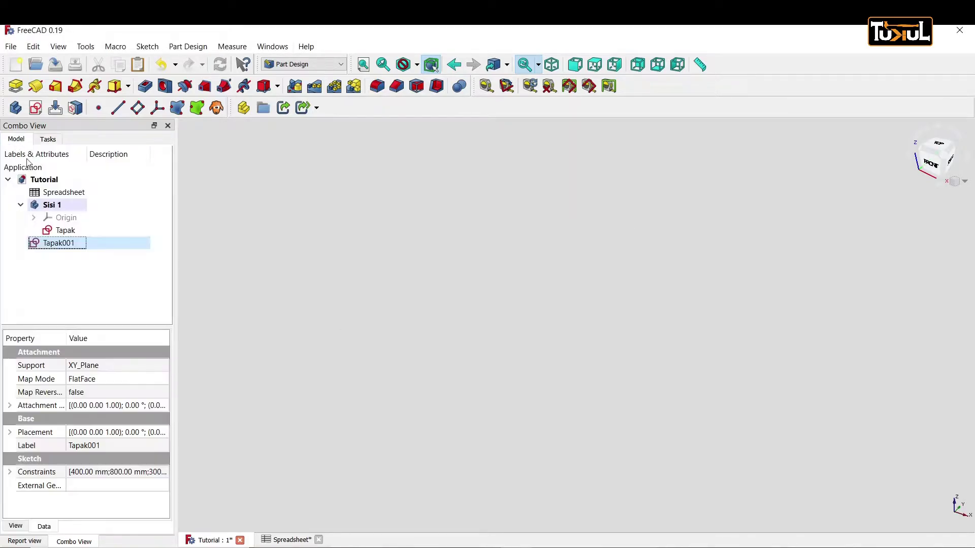
pyautogui.moveTo(57, 249); pyautogui.dragTo(81, 220)
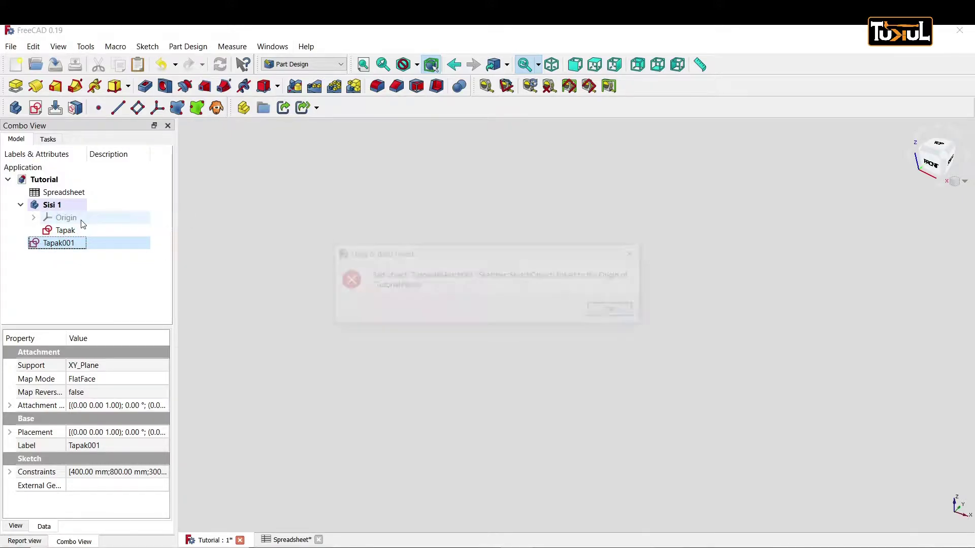
pyautogui.click(616, 310)
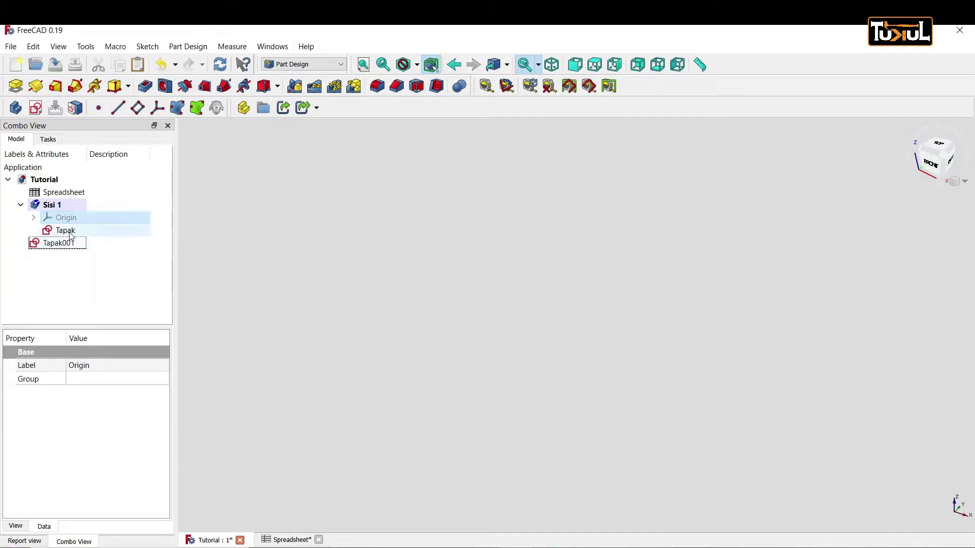
pyautogui.moveTo(57, 244)
pyautogui.mouseDown()
pyautogui.moveTo(79, 222)
pyautogui.moveTo(54, 204)
pyautogui.mouseUp()
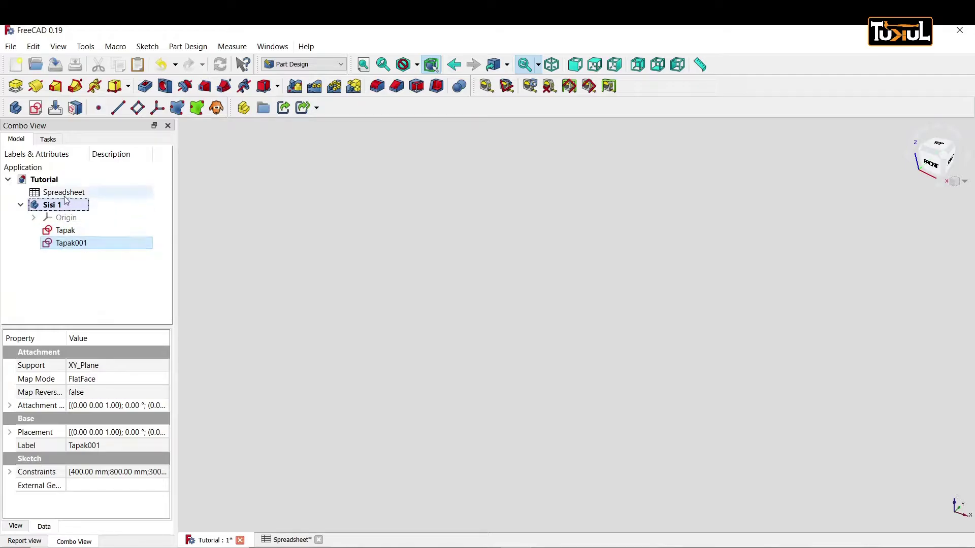
pyautogui.click(72, 244)
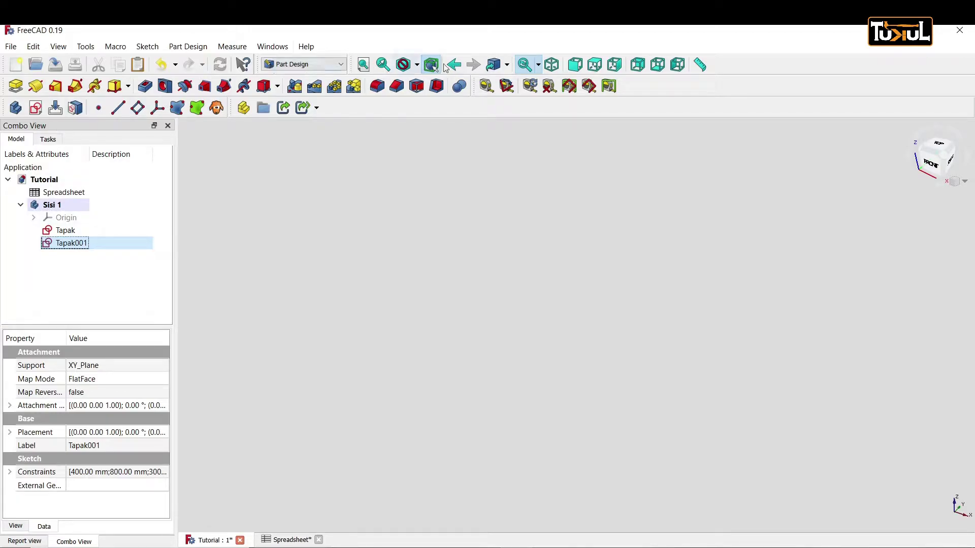
pyautogui.click(553, 70)
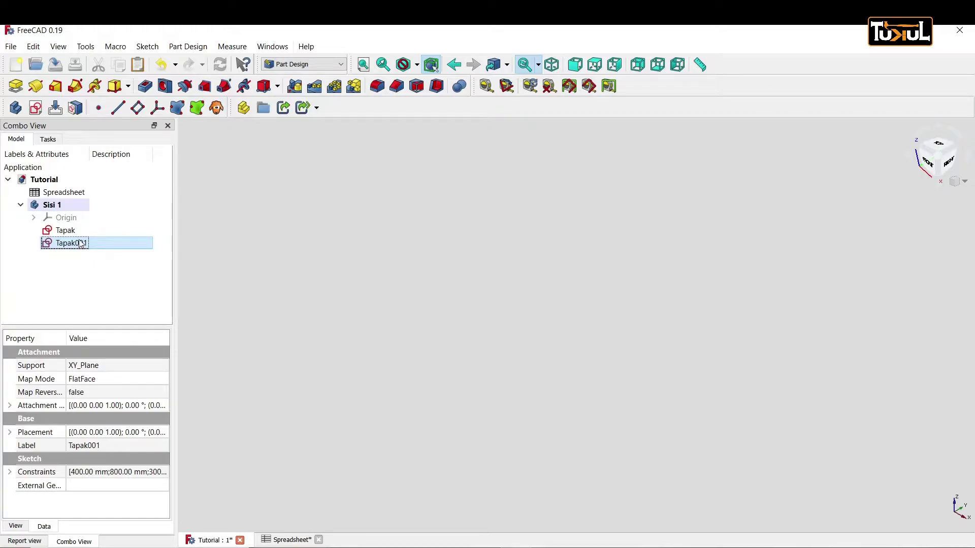
# Step: Show the Tapak001 sketch and centre it in the 3D view
pyautogui.press('space')
pyautogui.press('space')
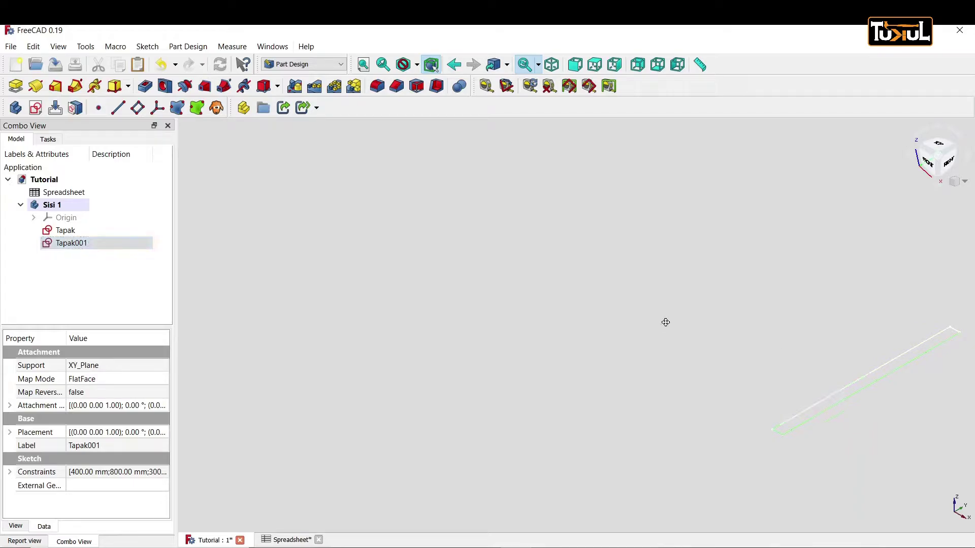
pyautogui.moveTo(675, 328); pyautogui.dragTo(492, 268, button='middle')
pyautogui.scroll(3, 709, 313)
# Step: Pad Tapak001 into a solid with its length set to the spreadsheet's T value
pyautogui.click(15, 86)
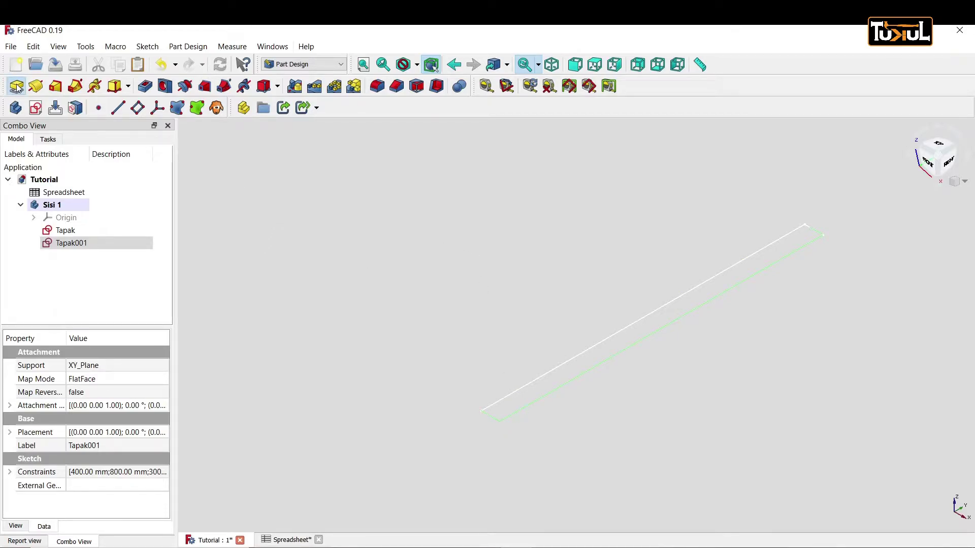
pyautogui.click(143, 231)
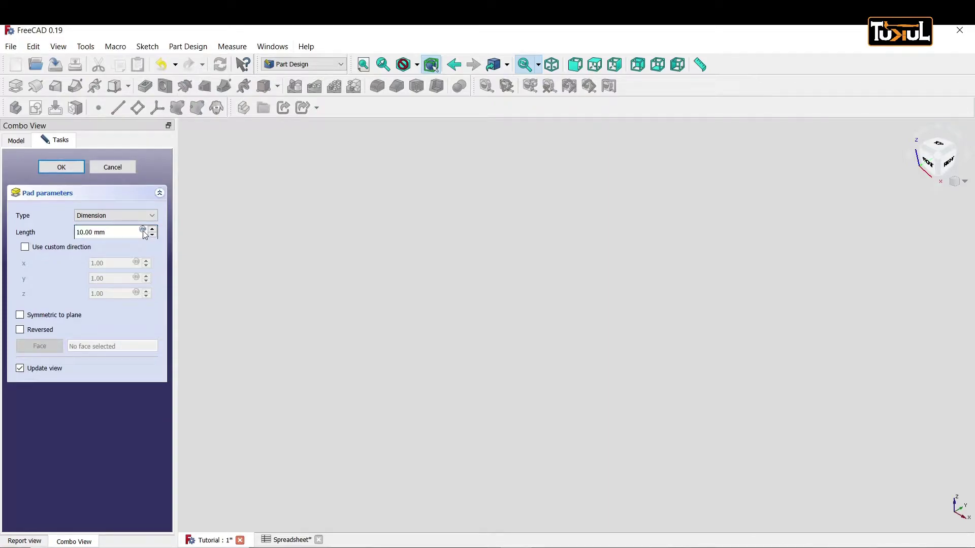
pyautogui.write('<<Spreadsheet>>.')
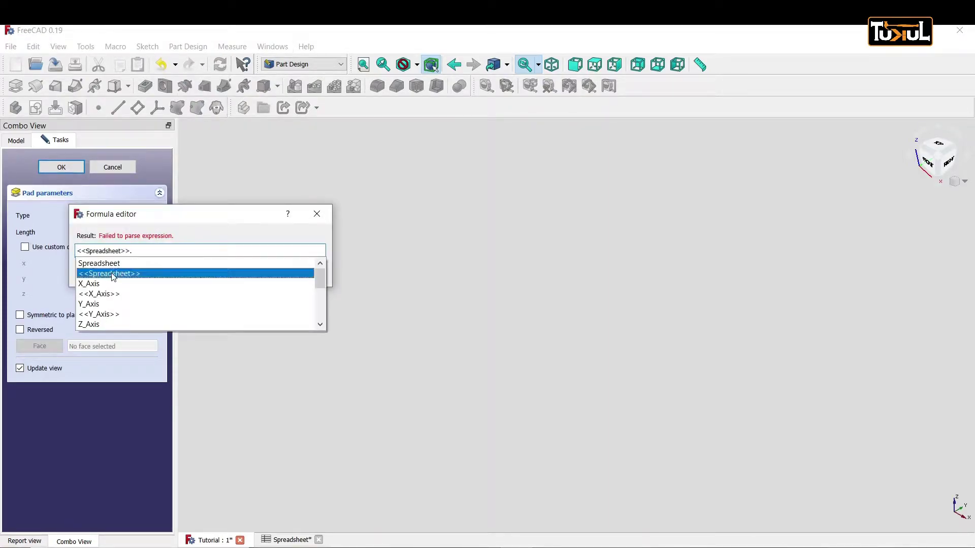
pyautogui.click(112, 272)
pyautogui.write('T')
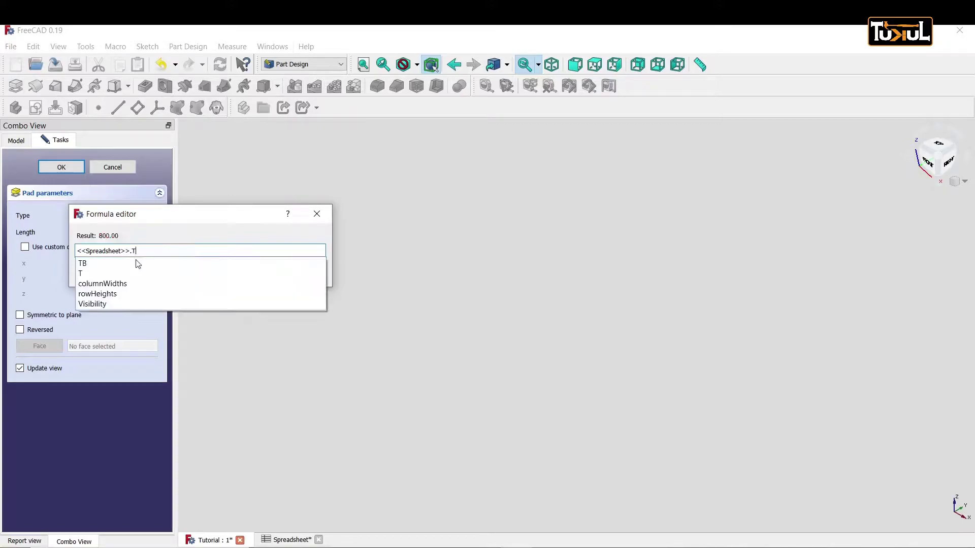
pyautogui.click(86, 274)
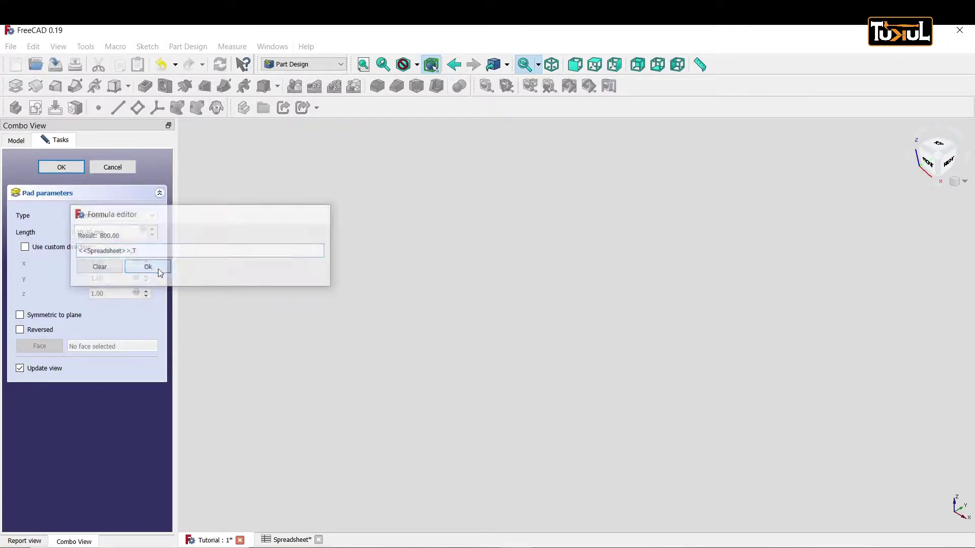
pyautogui.click(157, 268)
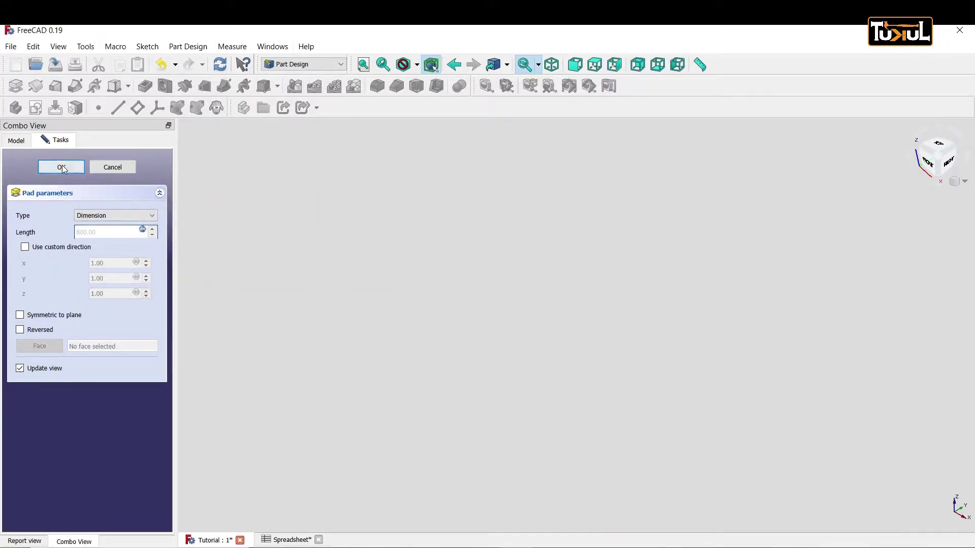
pyautogui.press('Return')
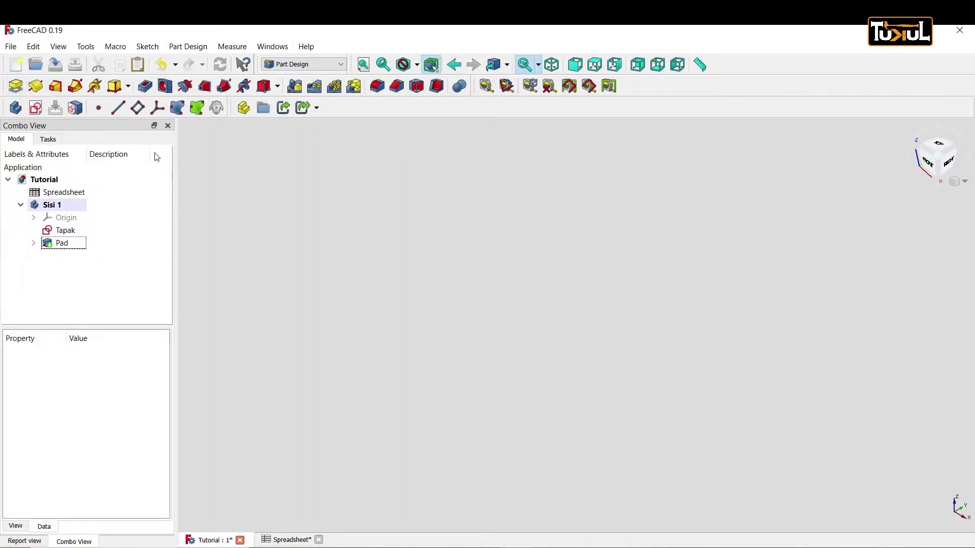
# Step: Fit the new panel in view, collapse Sisi 1, and save the Tutorial document
pyautogui.click(363, 65)
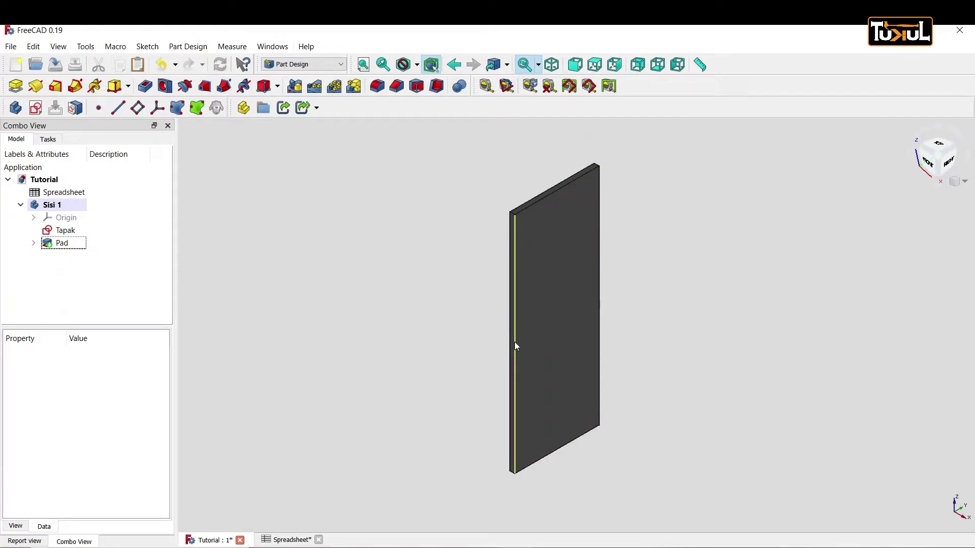
pyautogui.click(20, 205)
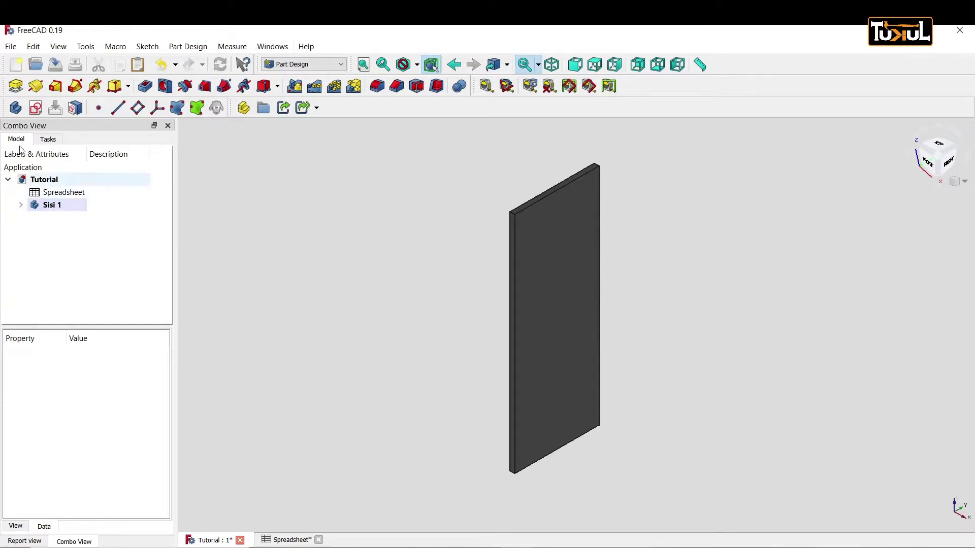
pyautogui.click(53, 67)
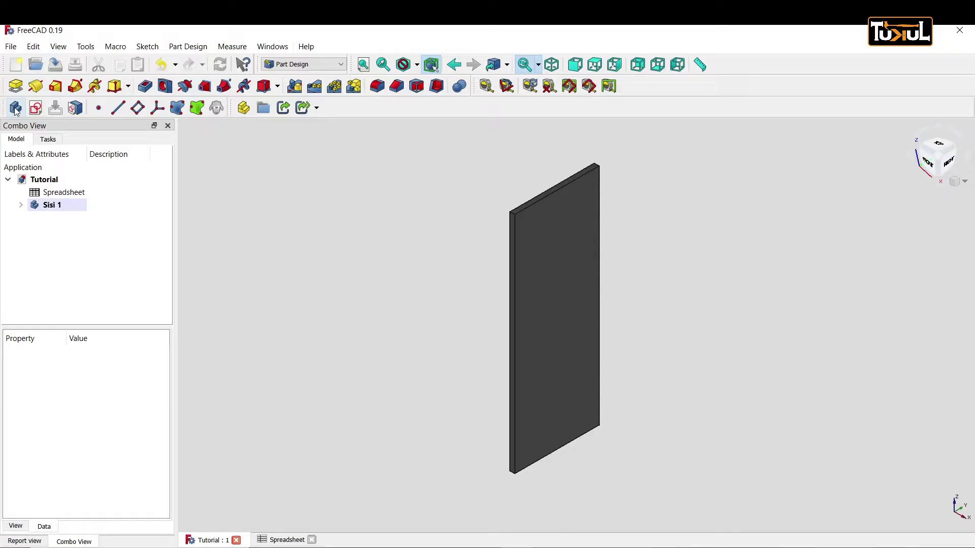
# Step: Add a new body to Tutorial, rename it Bawah, and expand Sisi 1
pyautogui.click(44, 179)
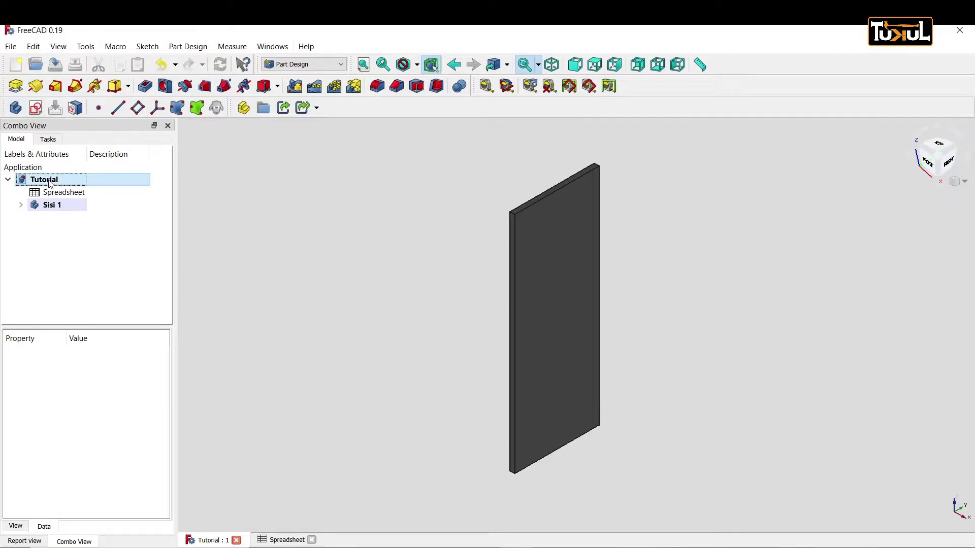
pyautogui.click(16, 108)
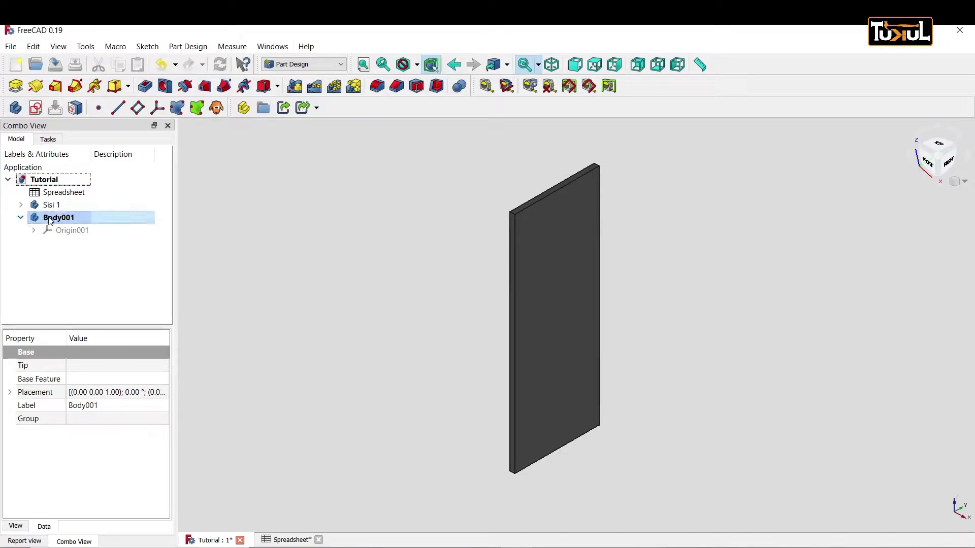
pyautogui.rightClick(50, 220)
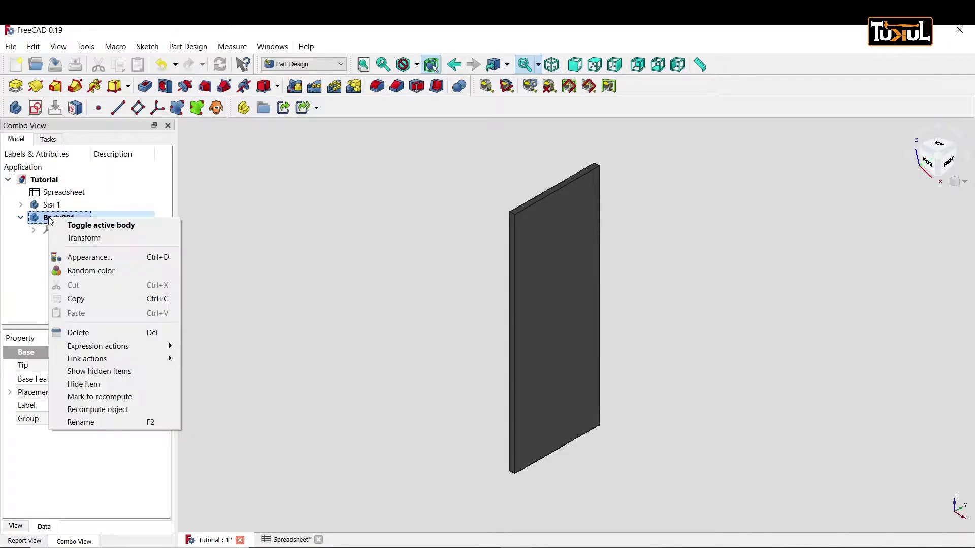
pyautogui.click(95, 424)
pyautogui.write('Ba')
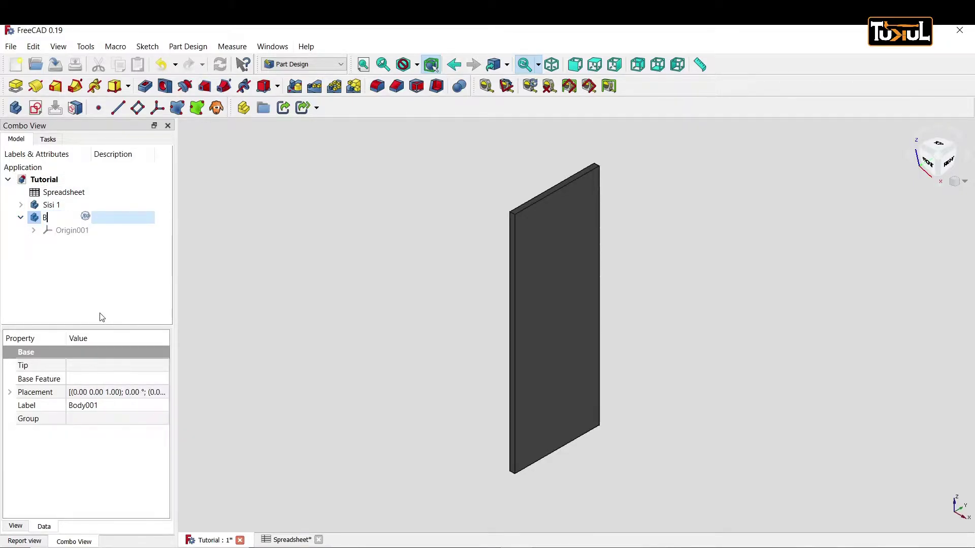
pyautogui.write('wah')
pyautogui.press('Return')
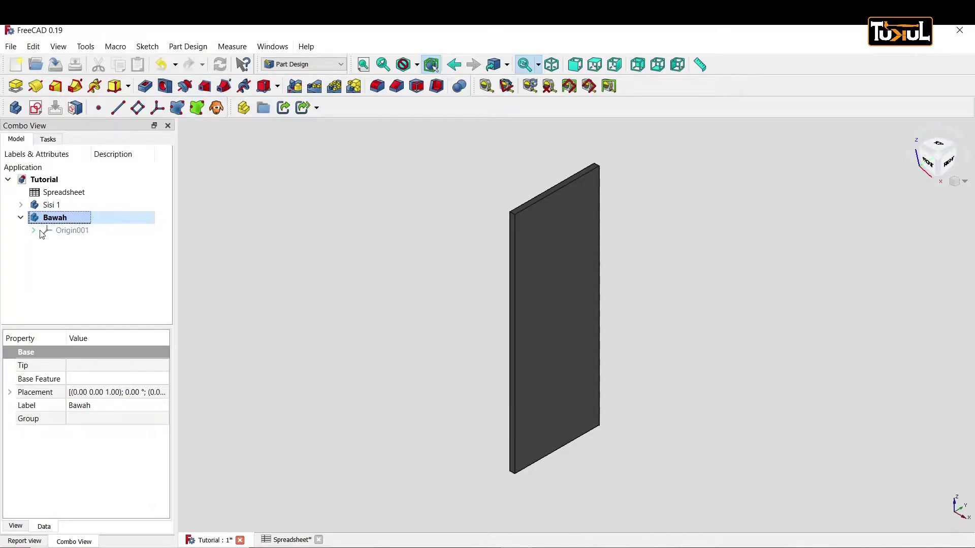
pyautogui.click(21, 205)
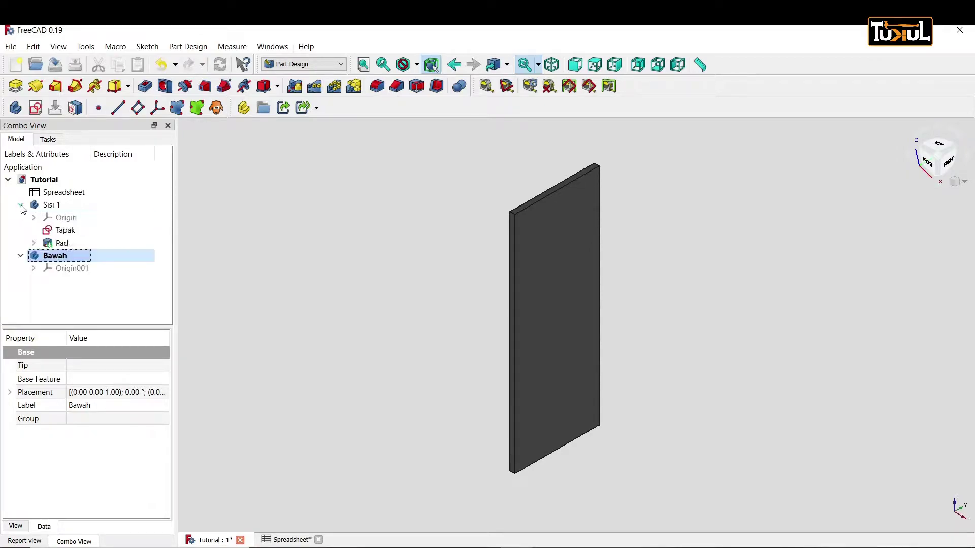
# Step: Copy the Tapak sketch alone, excluding XY_Plane and Spreadsheet dependencies
pyautogui.click(69, 231)
pyautogui.rightClick(71, 232)
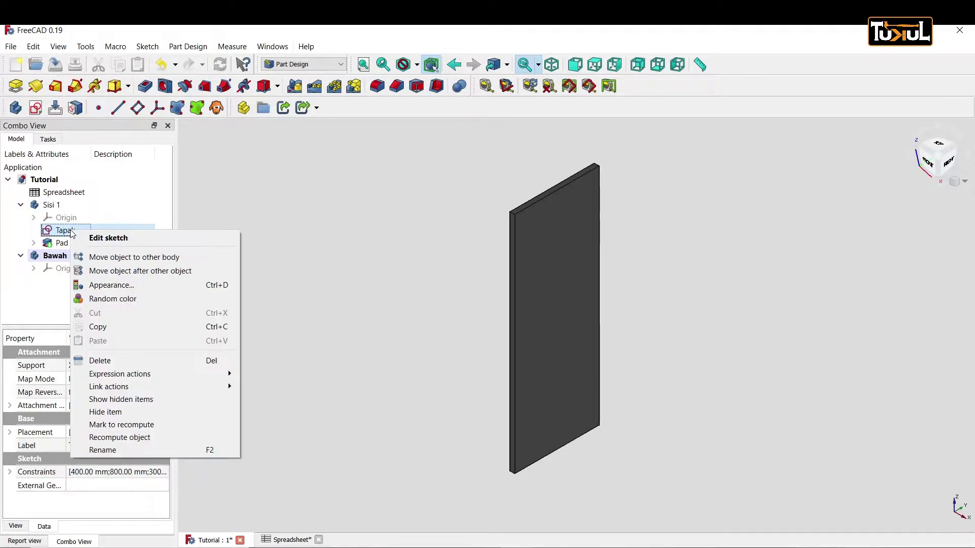
pyautogui.click(96, 328)
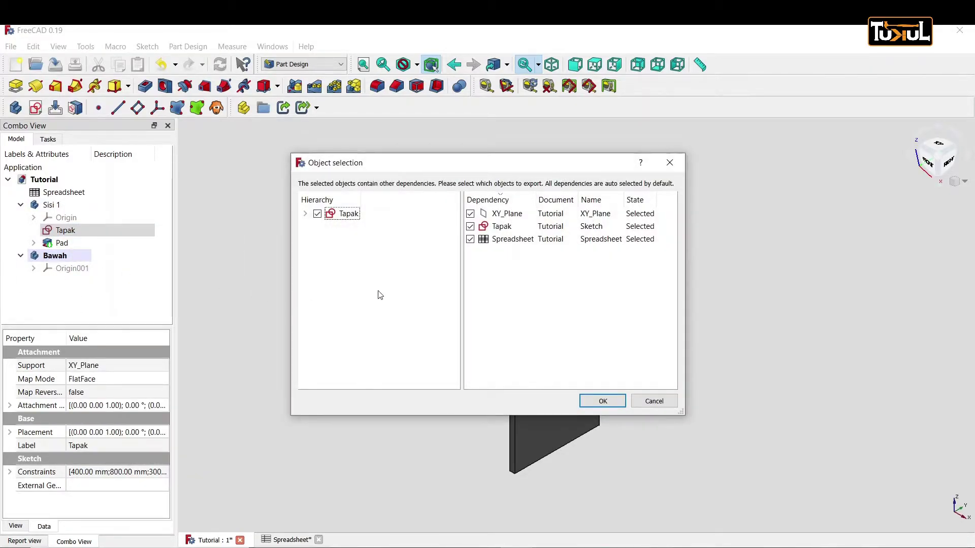
pyautogui.click(470, 213)
pyautogui.click(470, 239)
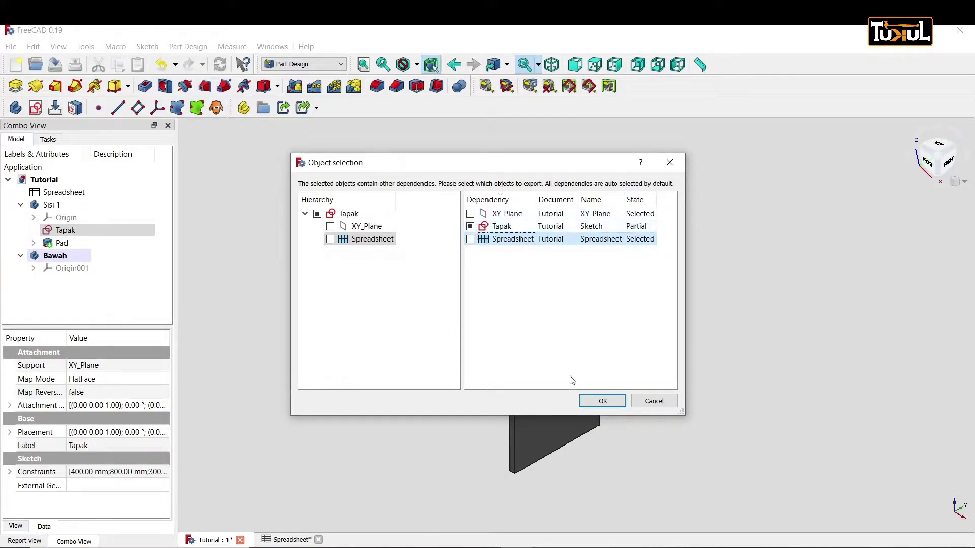
pyautogui.click(602, 401)
# Step: Paste the copied sketch into the Bawah body as Tapak002
pyautogui.click(59, 258)
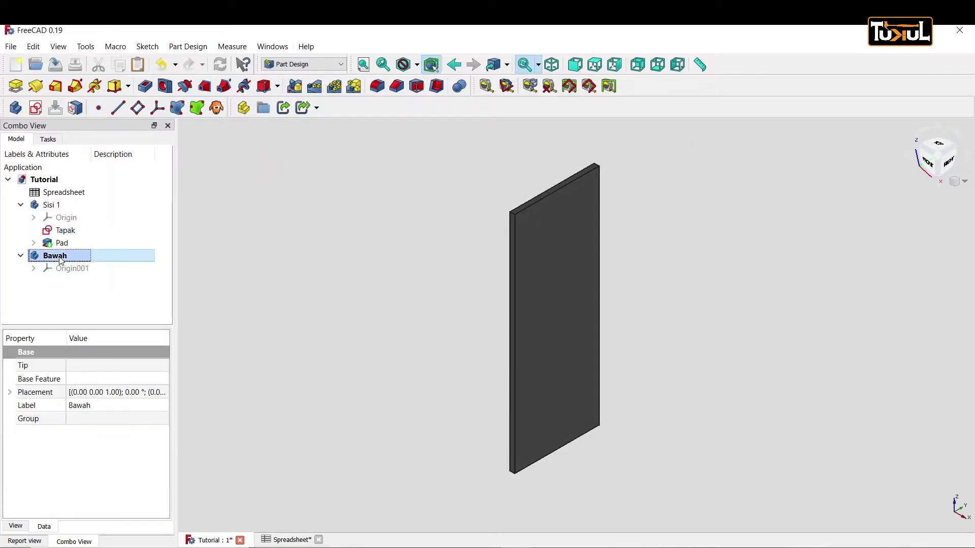
pyautogui.rightClick(60, 258)
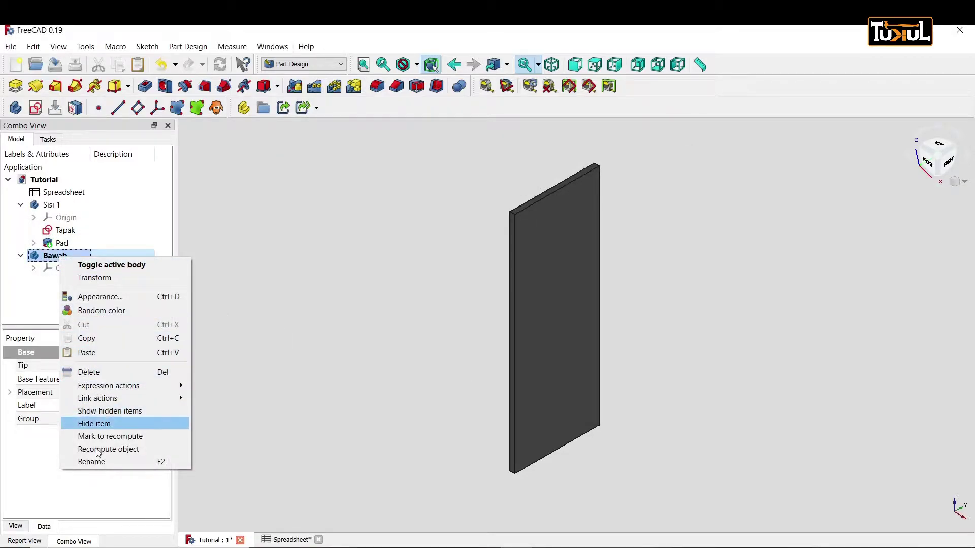
pyautogui.click(96, 353)
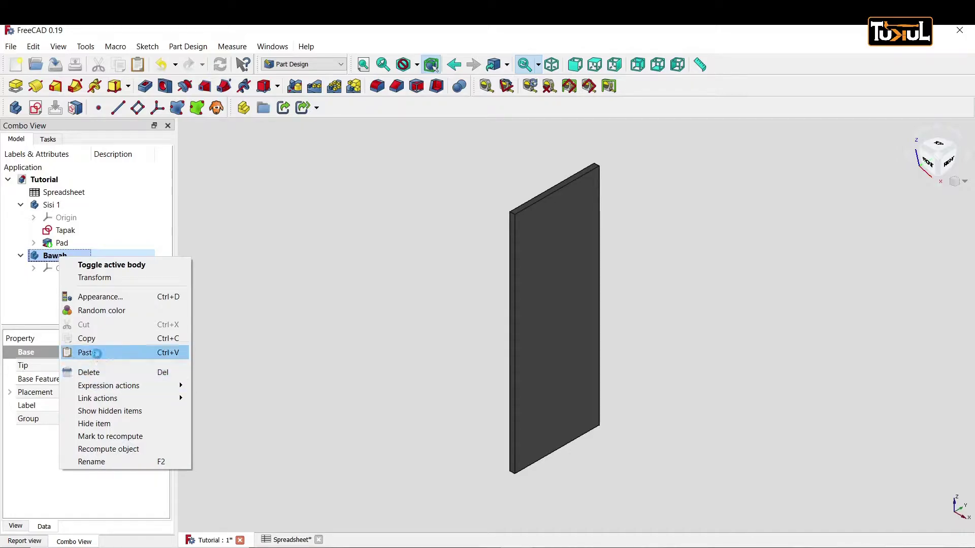
pyautogui.click(60, 301)
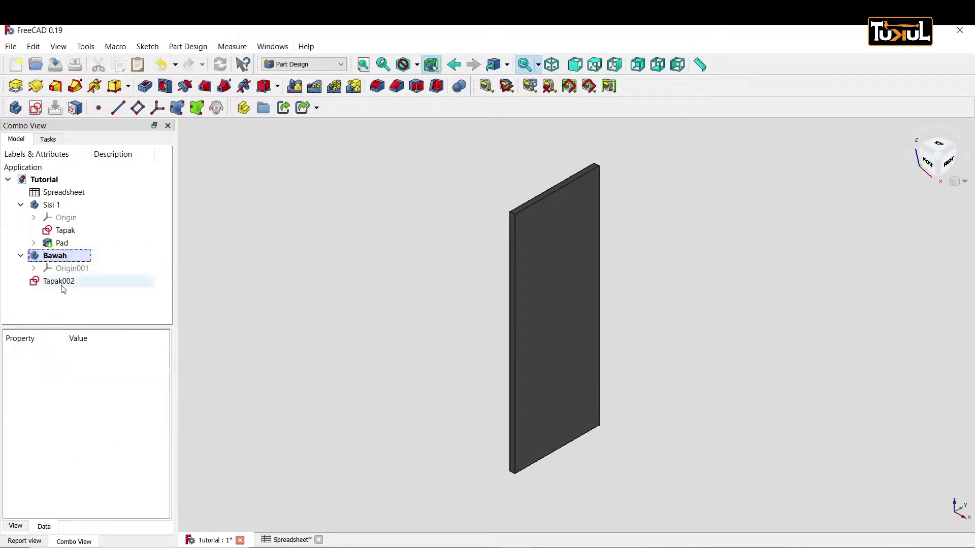
# Step: Edit Tapak002 and move its 300 mm and 400 mm dimension labels off the rectangle
pyautogui.click(60, 283)
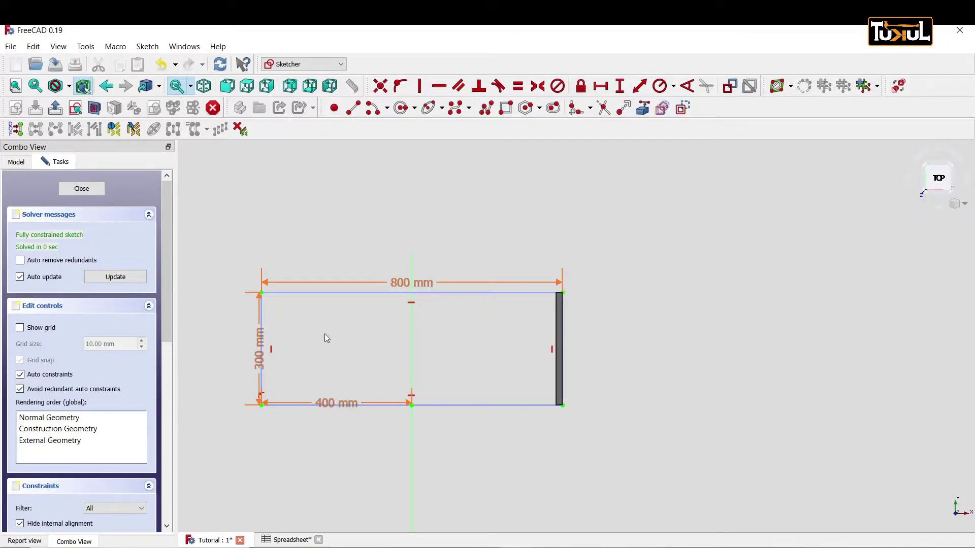
pyautogui.scroll(2, 407, 340)
pyautogui.scroll(-1, 397, 343)
pyautogui.moveTo(397, 343); pyautogui.dragTo(498, 323, button='middle')
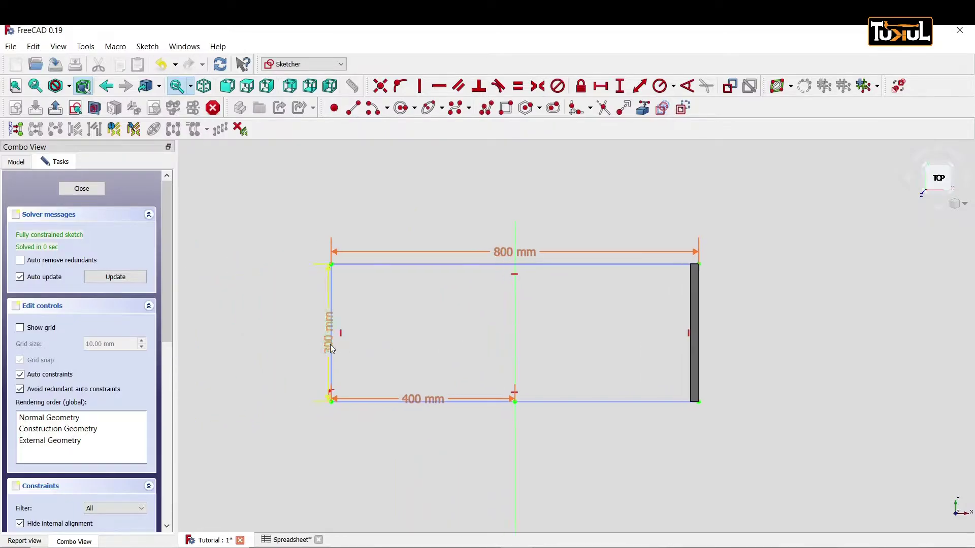
pyautogui.moveTo(297, 354); pyautogui.dragTo(294, 353)
pyautogui.moveTo(430, 398); pyautogui.dragTo(433, 435)
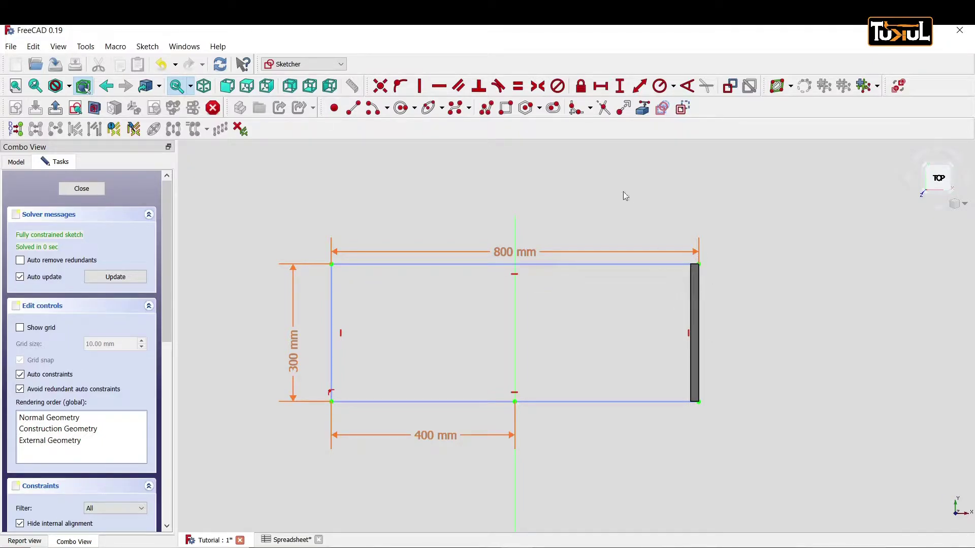
# Step: Draw an inner rectangle from the outline's bottom-left to beside the side panel
pyautogui.click(506, 109)
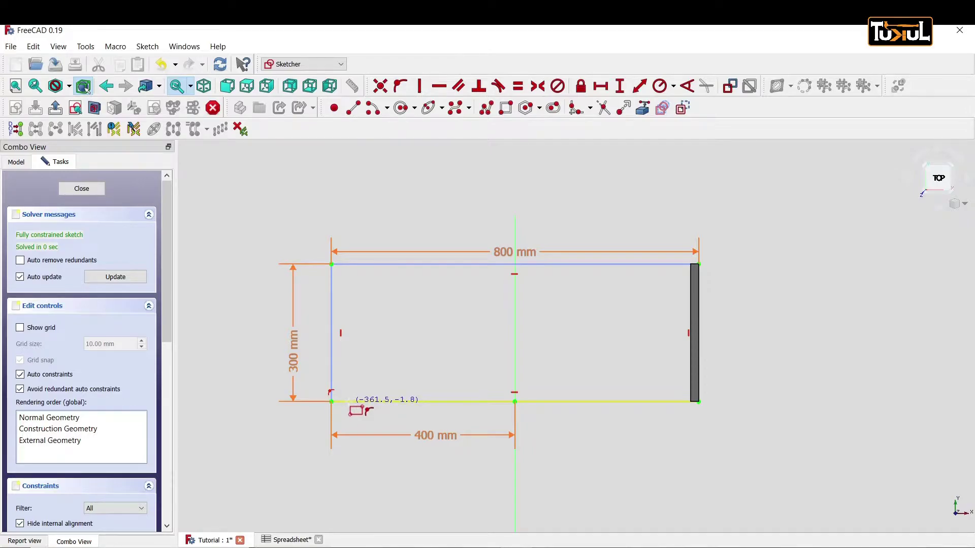
pyautogui.click(349, 402)
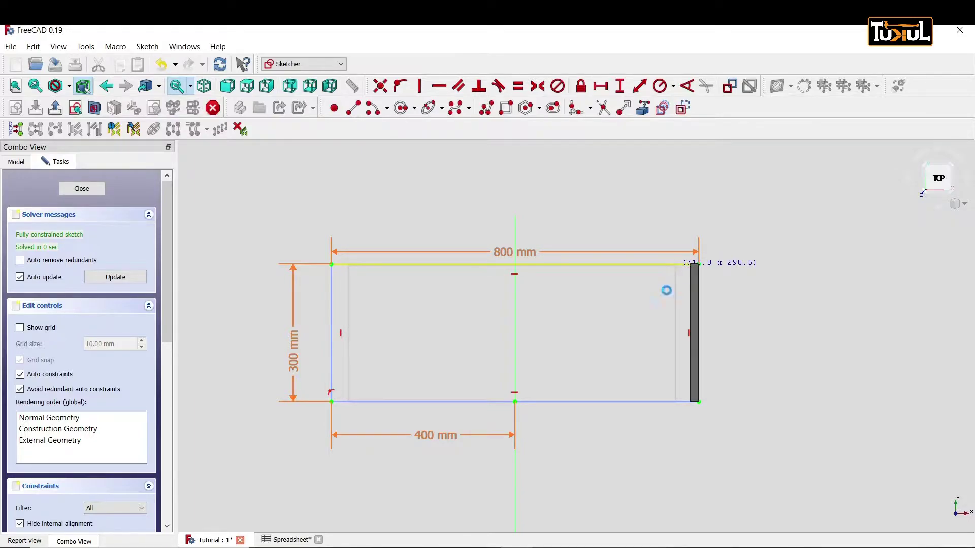
pyautogui.click(675, 264)
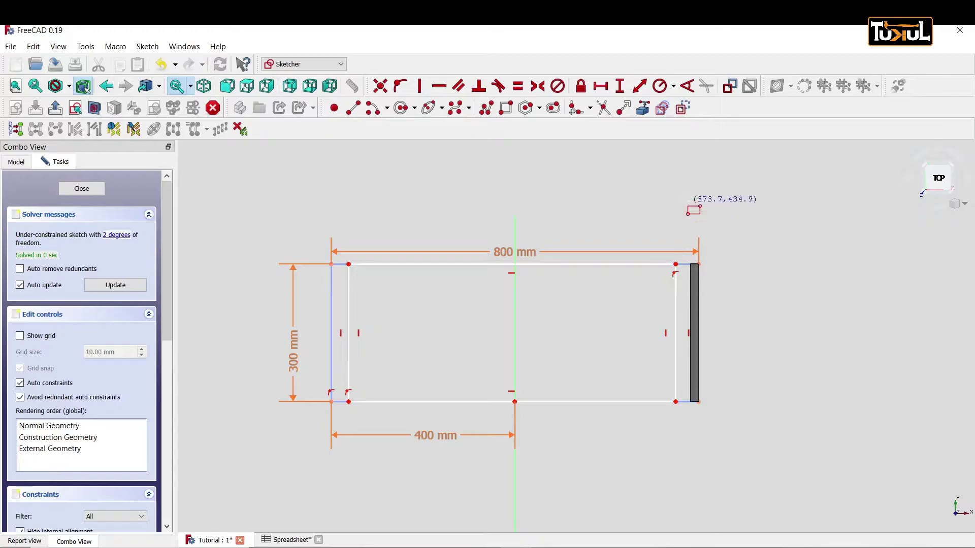
pyautogui.rightClick(685, 216)
pyautogui.moveTo(352, 261)
pyautogui.mouseDown()
pyautogui.moveTo(256, 270)
pyautogui.moveTo(342, 310)
pyautogui.moveTo(411, 311)
pyautogui.moveTo(366, 298)
pyautogui.mouseUp()
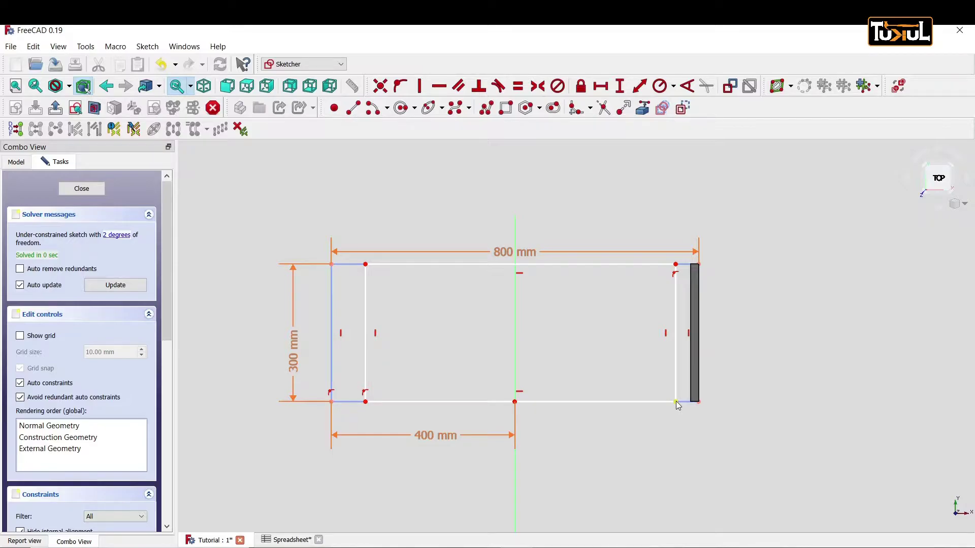
# Step: Enable section view and select the inner rectangle's and outline's bottom-right corners
pyautogui.click(676, 402)
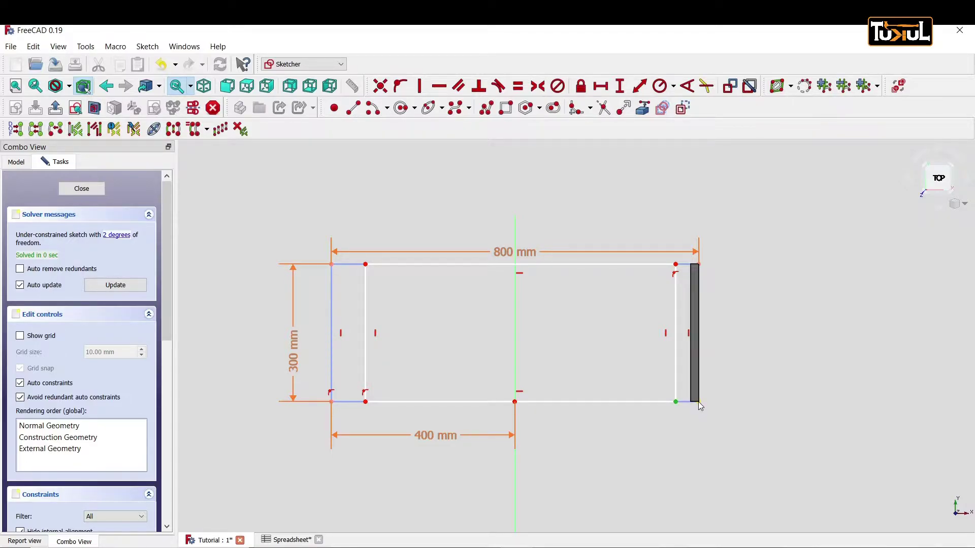
pyautogui.scroll(4, 700, 405)
pyautogui.scroll(5, 703, 402)
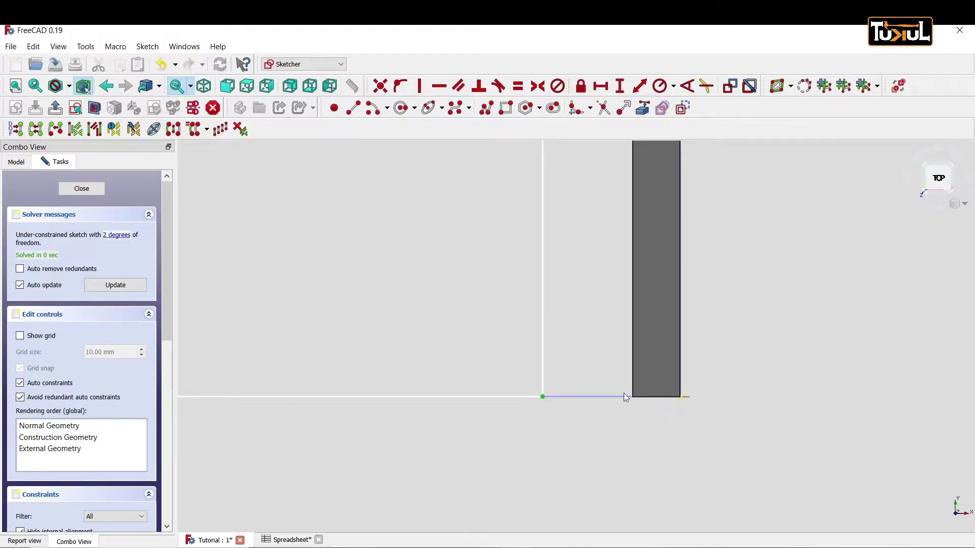
pyautogui.click(95, 109)
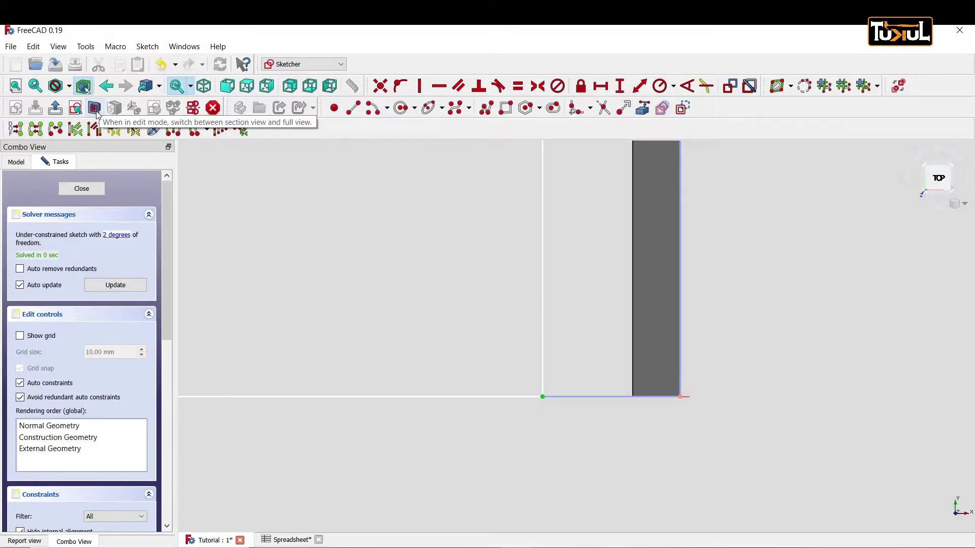
pyautogui.click(679, 397)
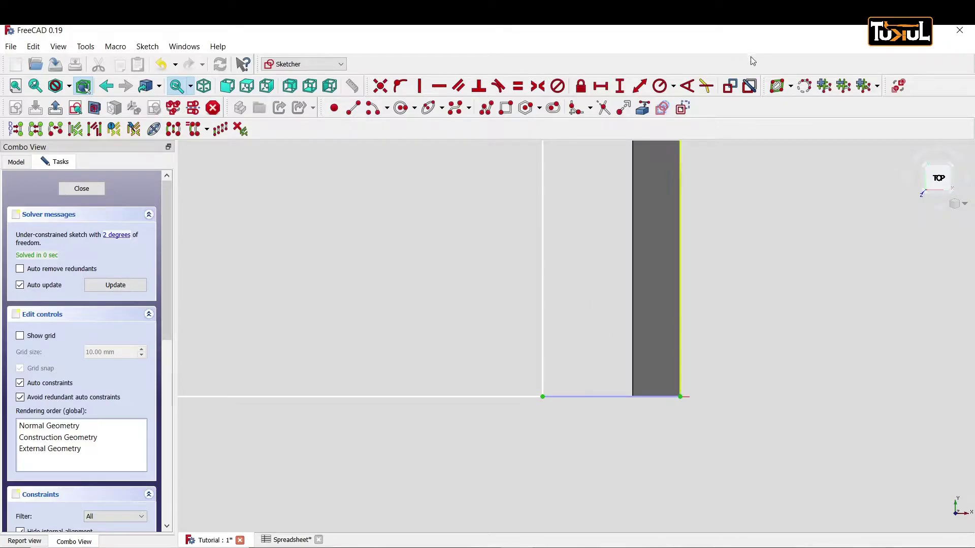
# Step: Constrain the right-end strip to a 17 mm horizontal distance using <<Spreadsheet>>.TB
pyautogui.click(600, 85)
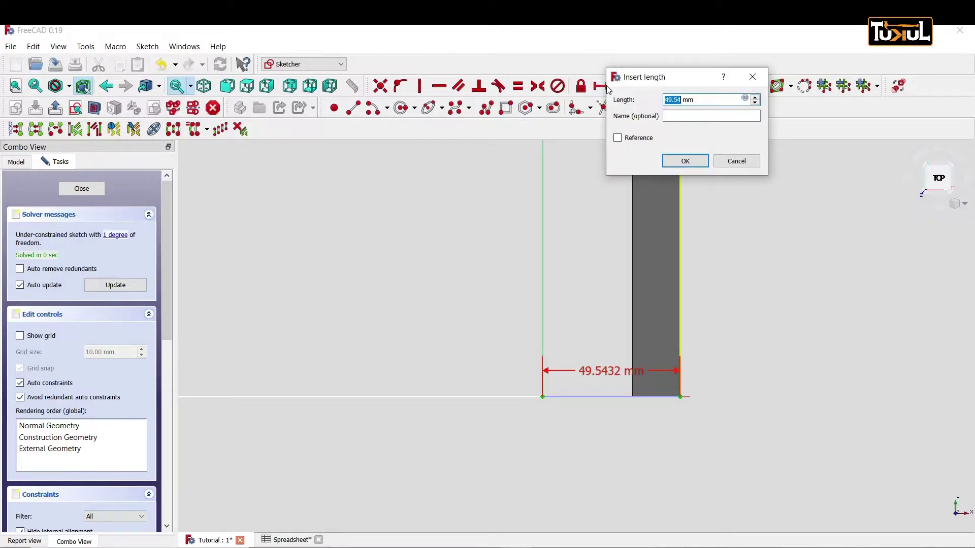
pyautogui.click(745, 99)
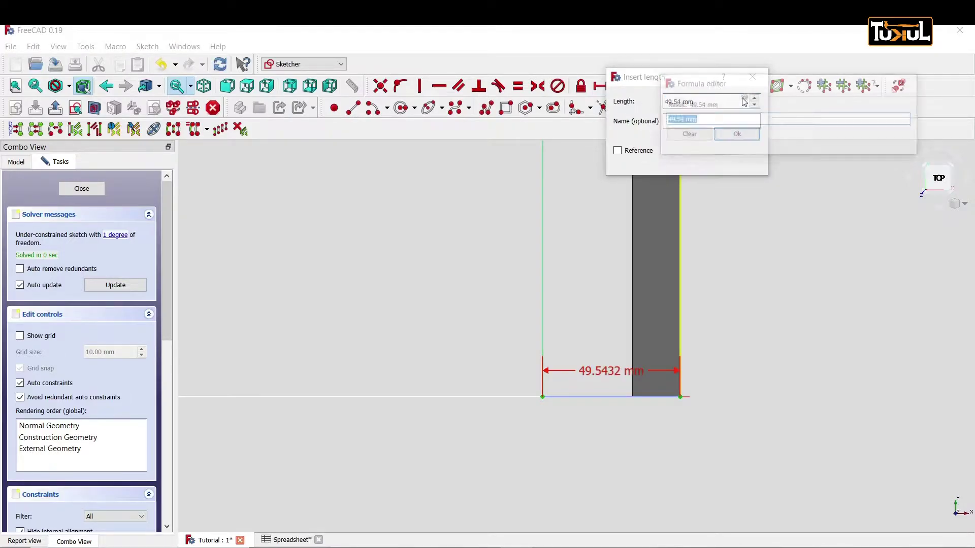
pyautogui.write('<<')
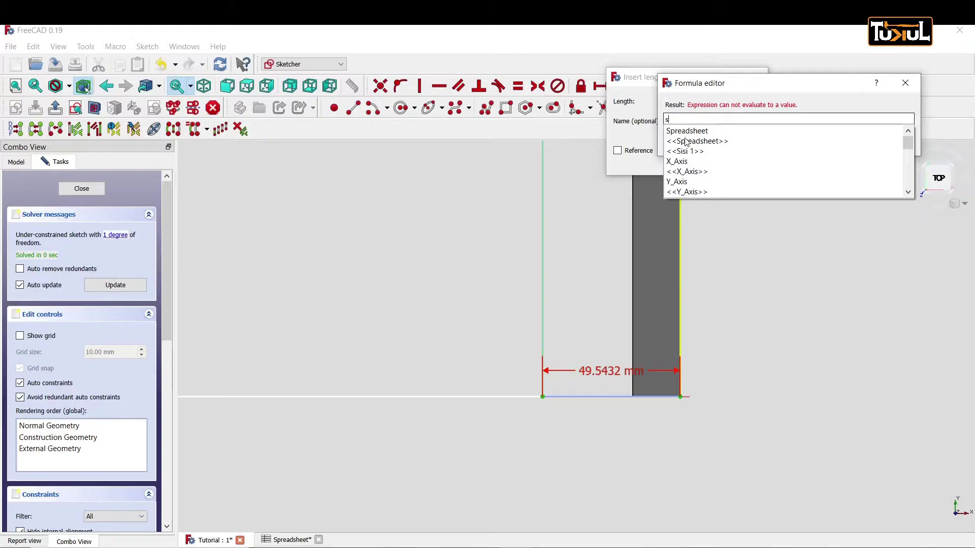
pyautogui.click(687, 142)
pyautogui.write('.TB')
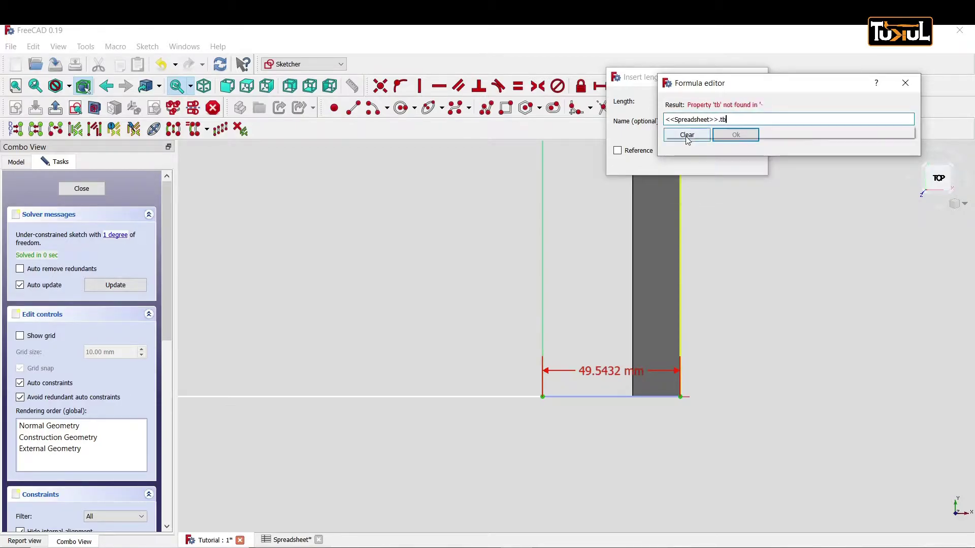
pyautogui.click(710, 130)
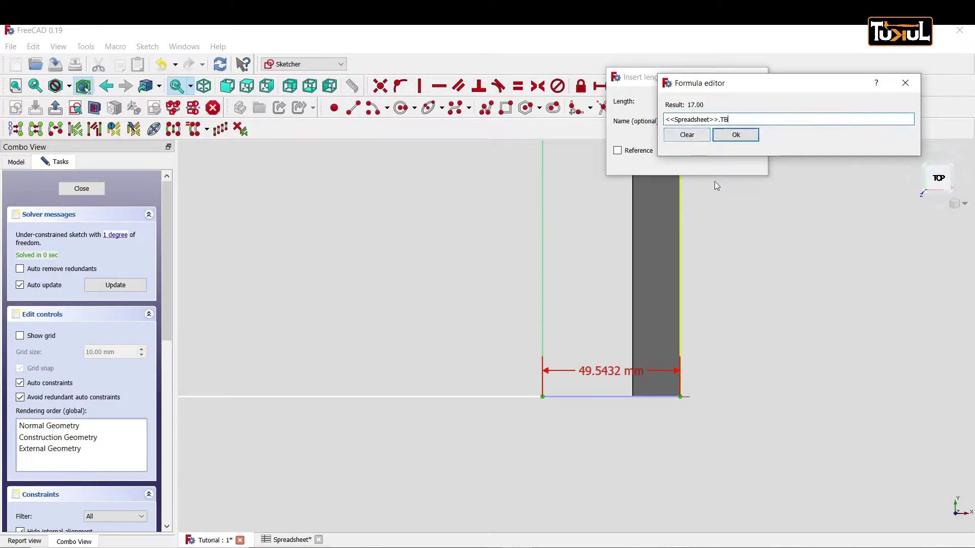
pyautogui.click(735, 135)
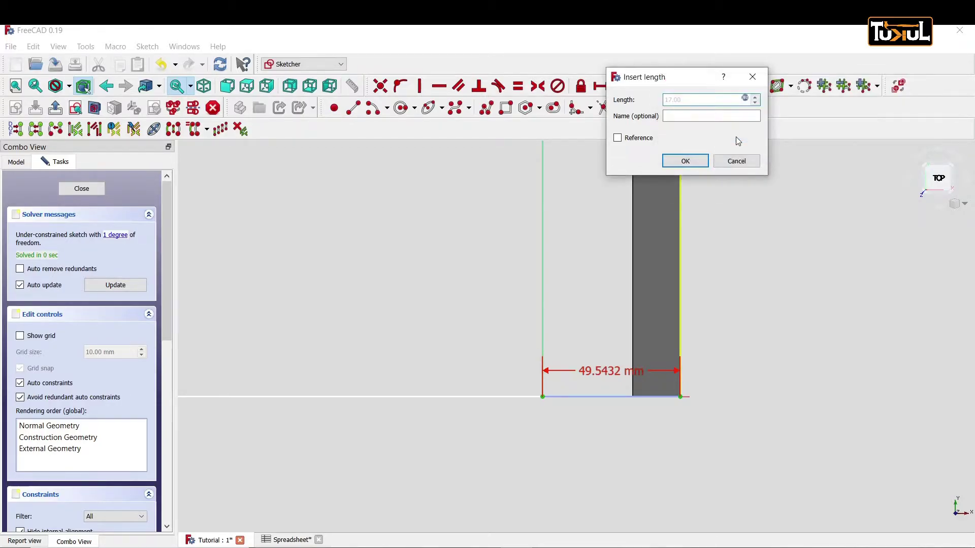
pyautogui.click(685, 161)
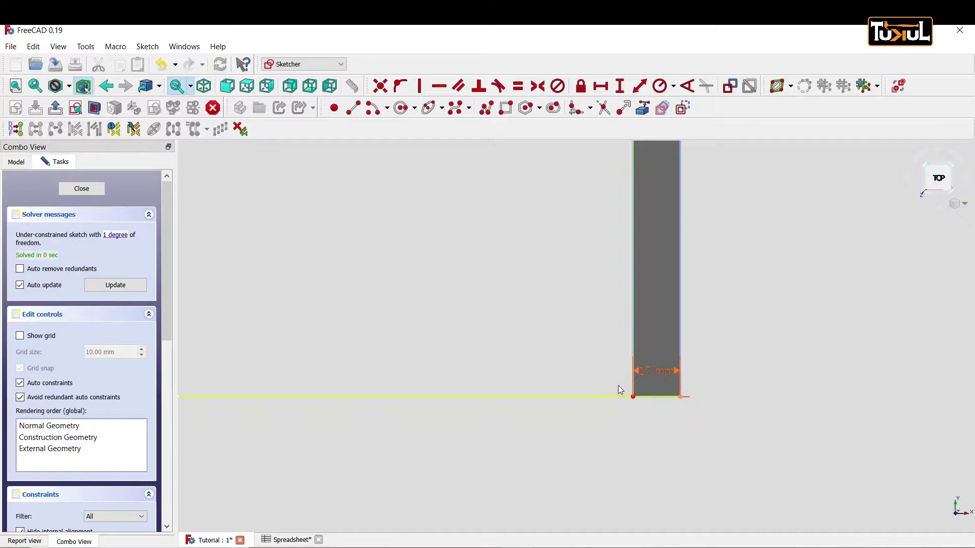
# Step: Move the 17 mm label down, pull the inner line leftward, and select the left-end corners
pyautogui.moveTo(657, 373); pyautogui.dragTo(658, 434)
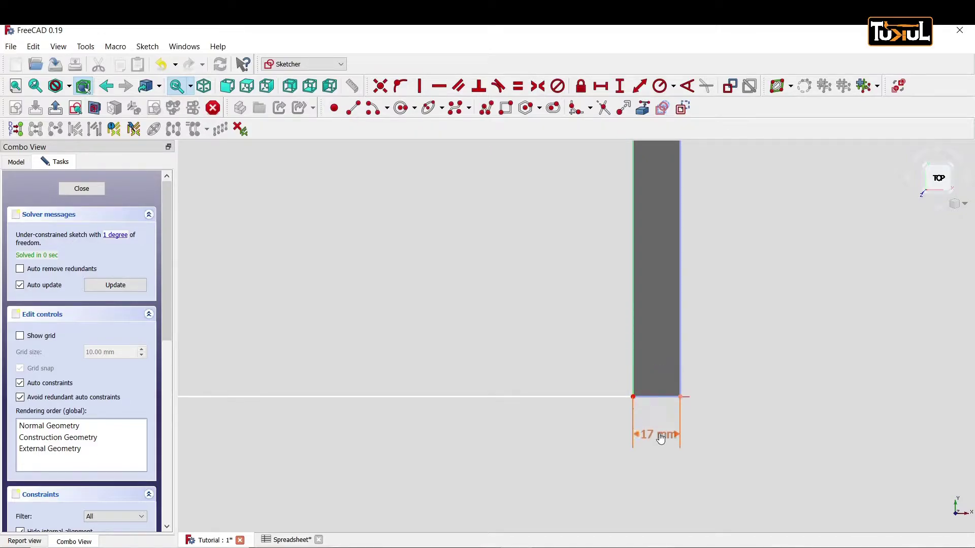
pyautogui.scroll(-3, 576, 376)
pyautogui.scroll(-5, 473, 283)
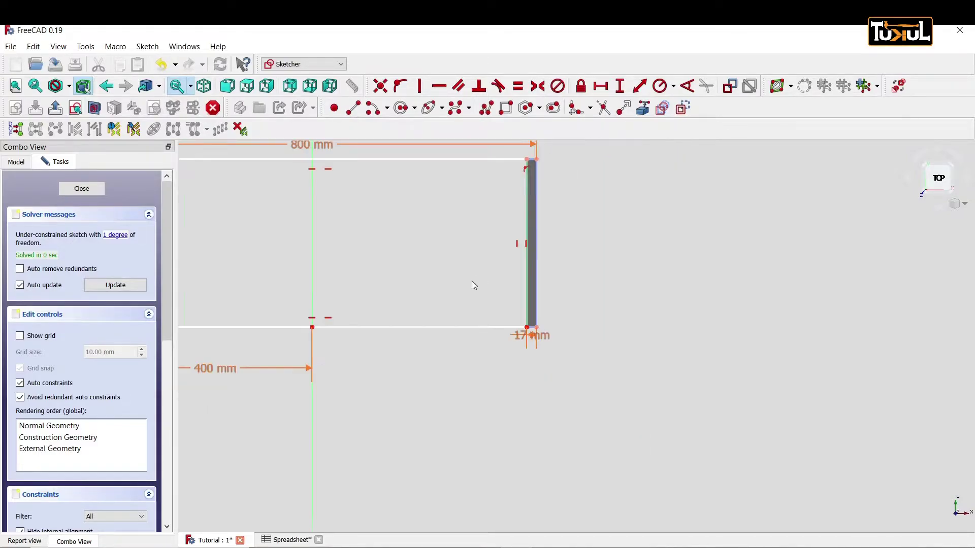
pyautogui.moveTo(428, 285); pyautogui.dragTo(659, 347, button='middle')
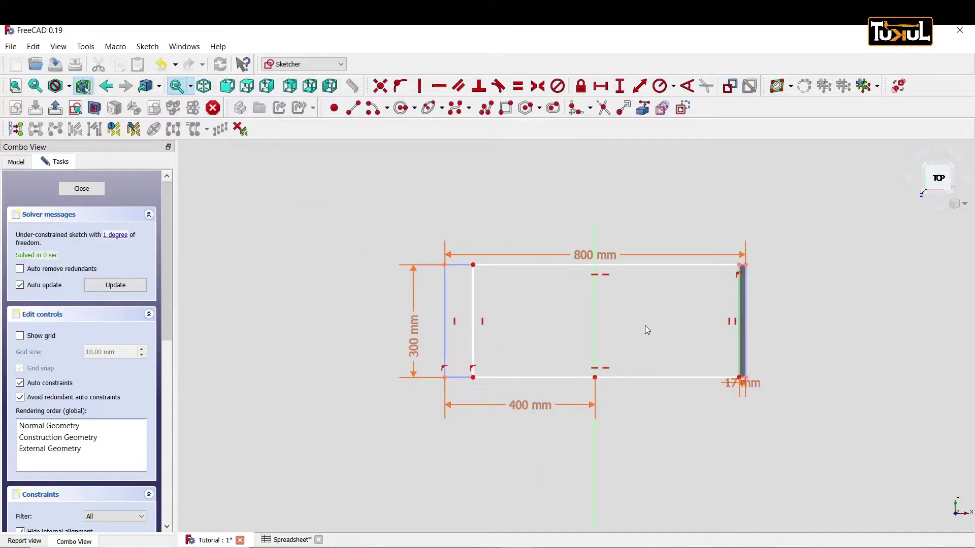
pyautogui.moveTo(473, 269)
pyautogui.mouseDown()
pyautogui.moveTo(388, 279)
pyautogui.moveTo(477, 279)
pyautogui.moveTo(561, 309)
pyautogui.mouseUp()
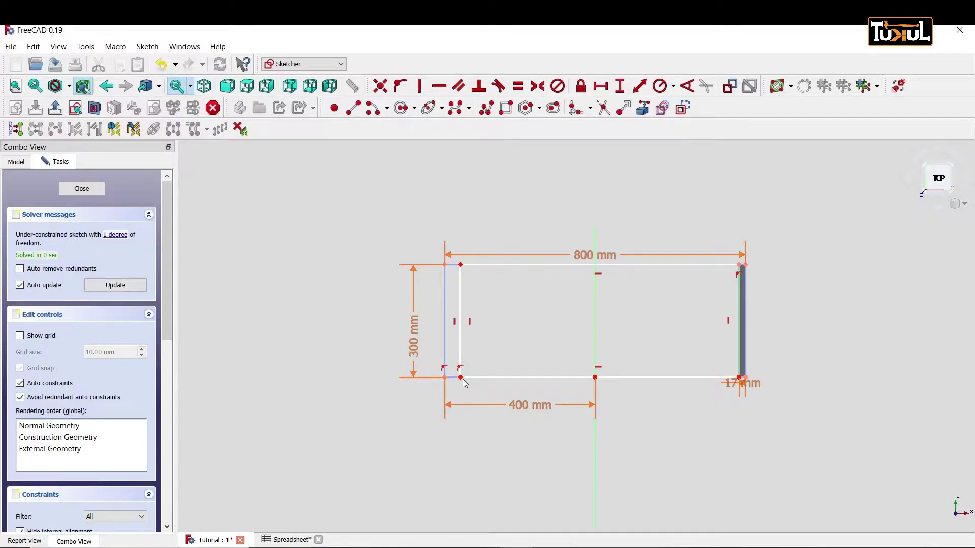
pyautogui.scroll(5, 463, 378)
pyautogui.scroll(1, 450, 399)
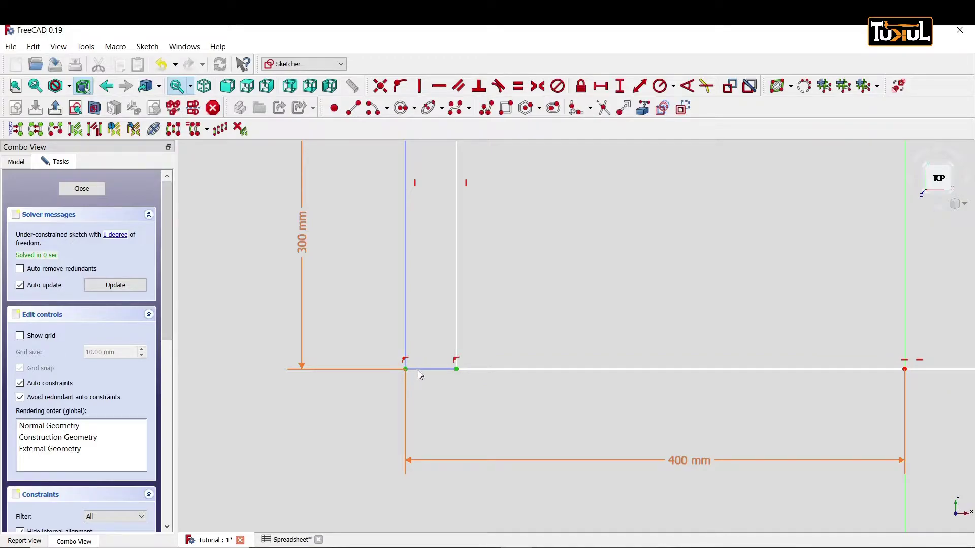
pyautogui.click(456, 369)
# Step: Set the left-end strip to 17 mm via <<Spreadsheet>>.TB and close the sketch
pyautogui.click(600, 85)
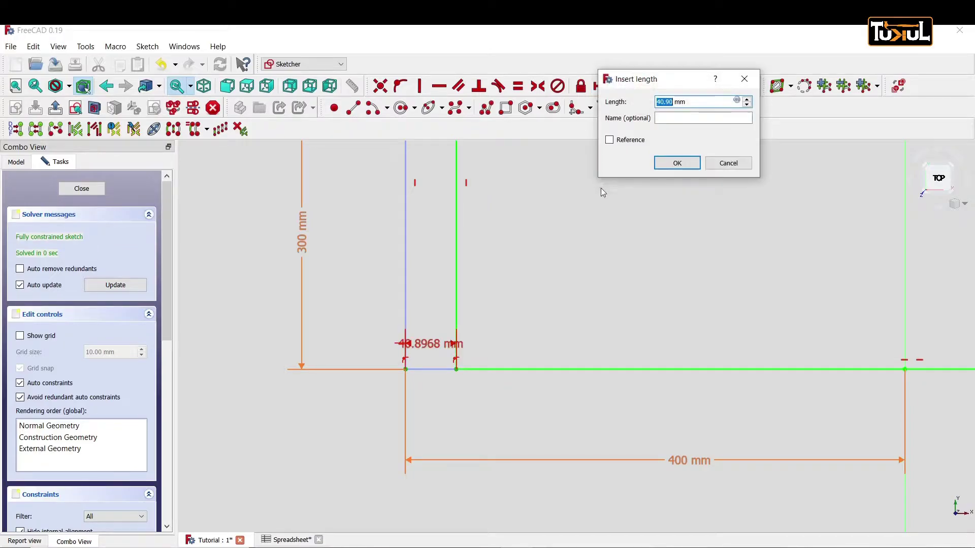
pyautogui.click(736, 101)
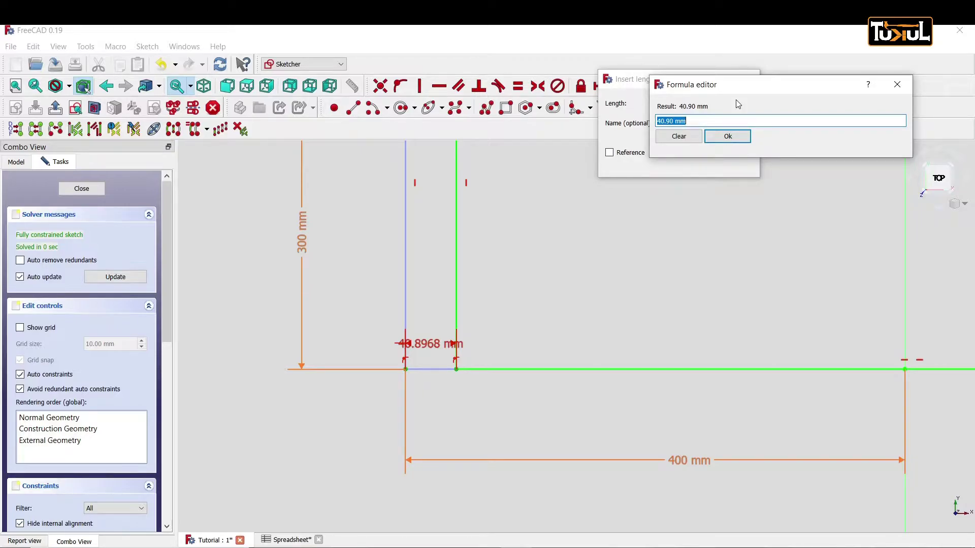
pyautogui.click(691, 138)
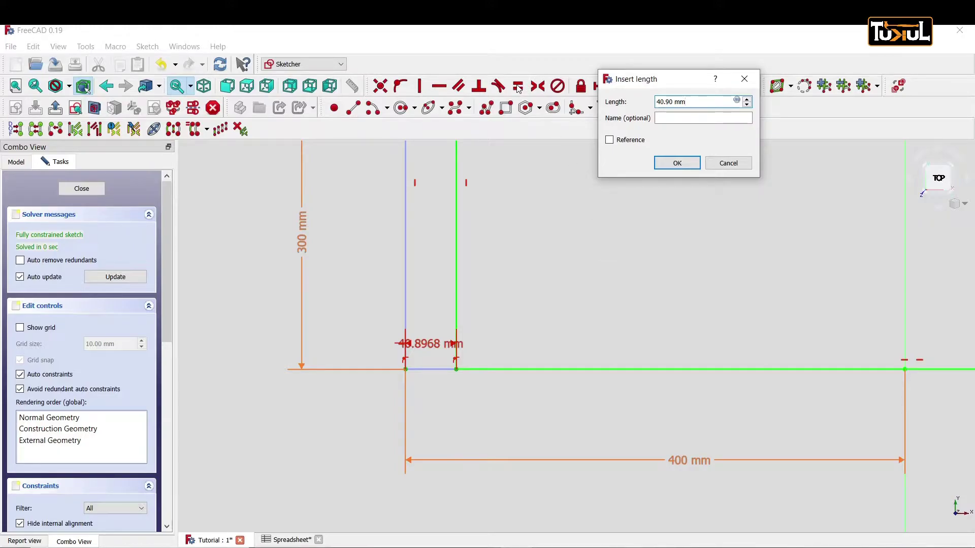
pyautogui.click(736, 100)
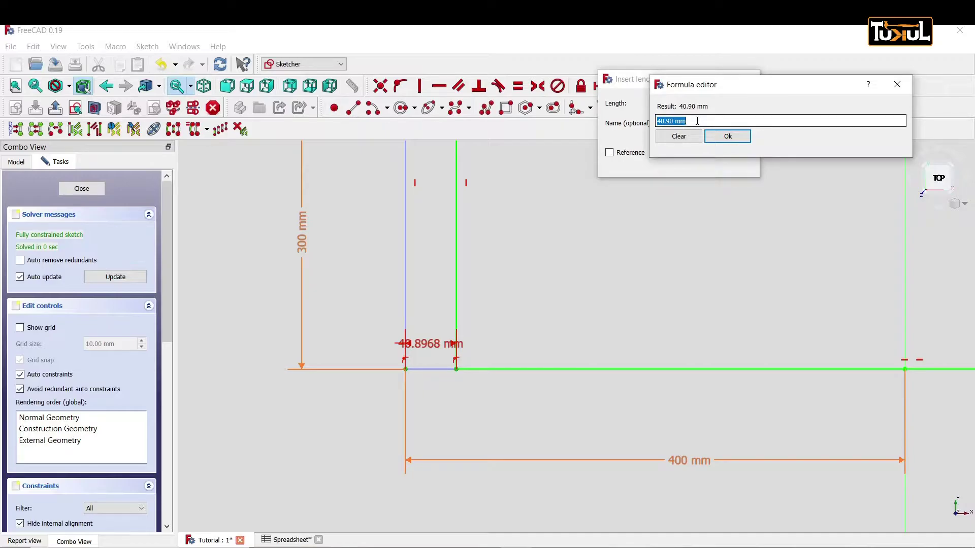
pyautogui.write('<<')
pyautogui.click(675, 149)
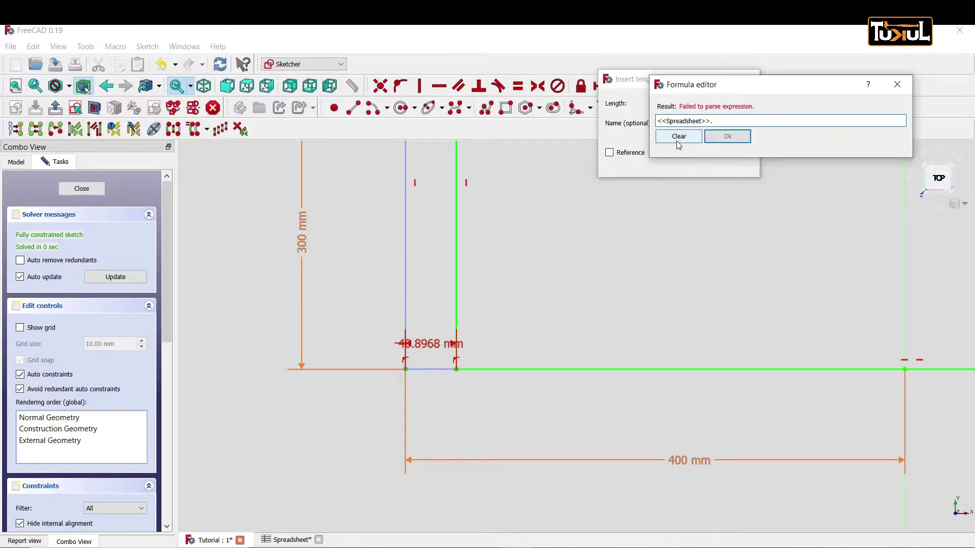
pyautogui.click(666, 133)
pyautogui.click(724, 140)
pyautogui.click(677, 161)
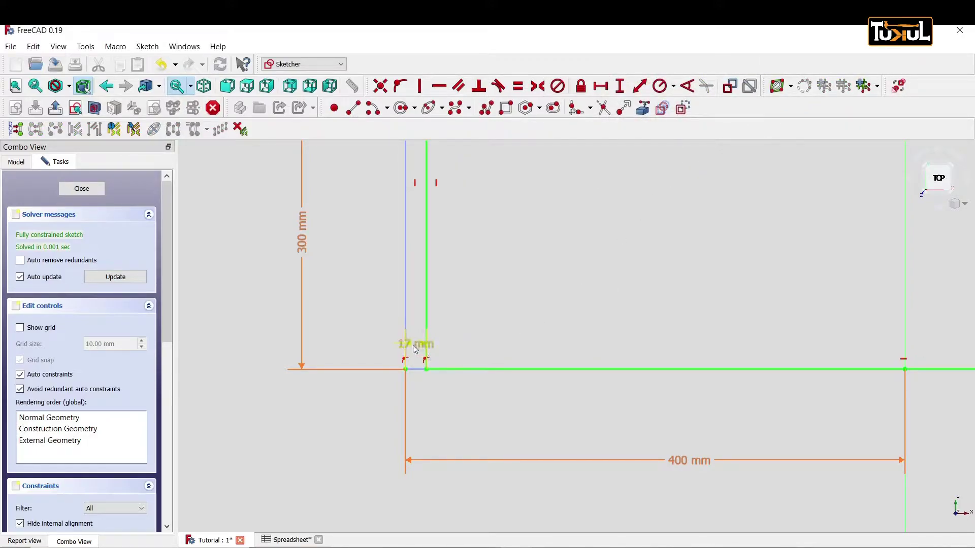
pyautogui.moveTo(412, 348)
pyautogui.mouseDown()
pyautogui.moveTo(390, 401)
pyautogui.moveTo(341, 389)
pyautogui.mouseUp()
pyautogui.click(87, 189)
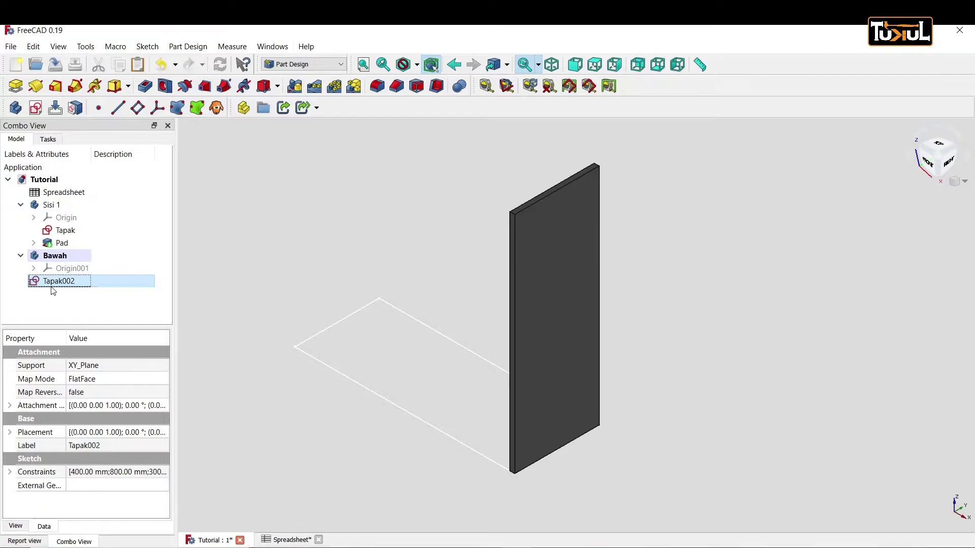
# Step: Move Tapak002 into the Bawah body so it attaches to XY_Plane001
pyautogui.moveTo(52, 290); pyautogui.dragTo(69, 261)
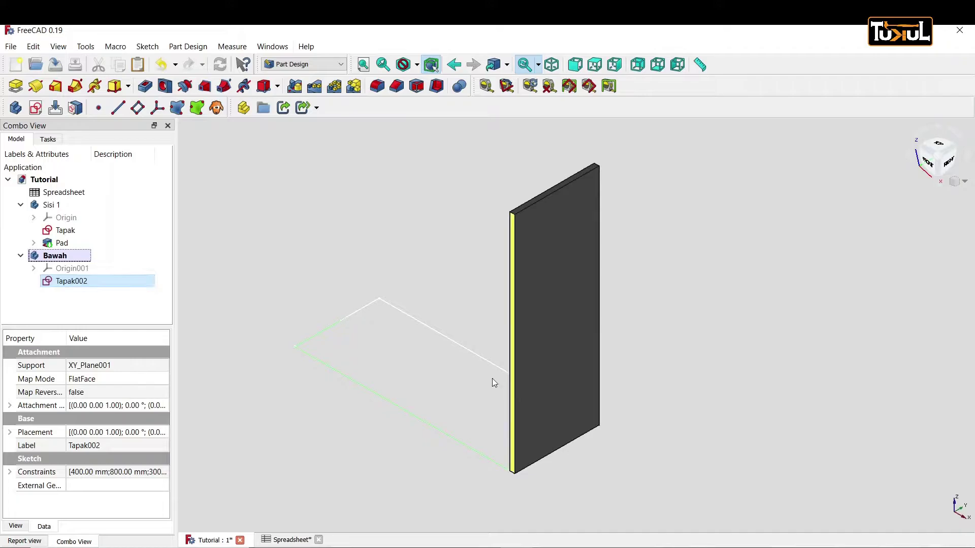
pyautogui.scroll(1, 454, 398)
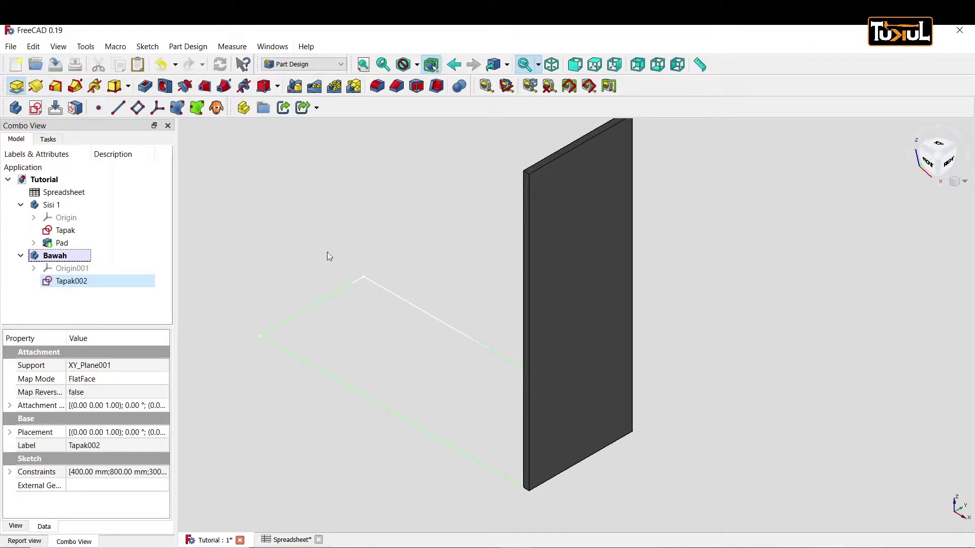
# Step: Pad Tapak002 into a 17 mm bottom plate with length <<Spreadsheet>>.TB
pyautogui.click(16, 85)
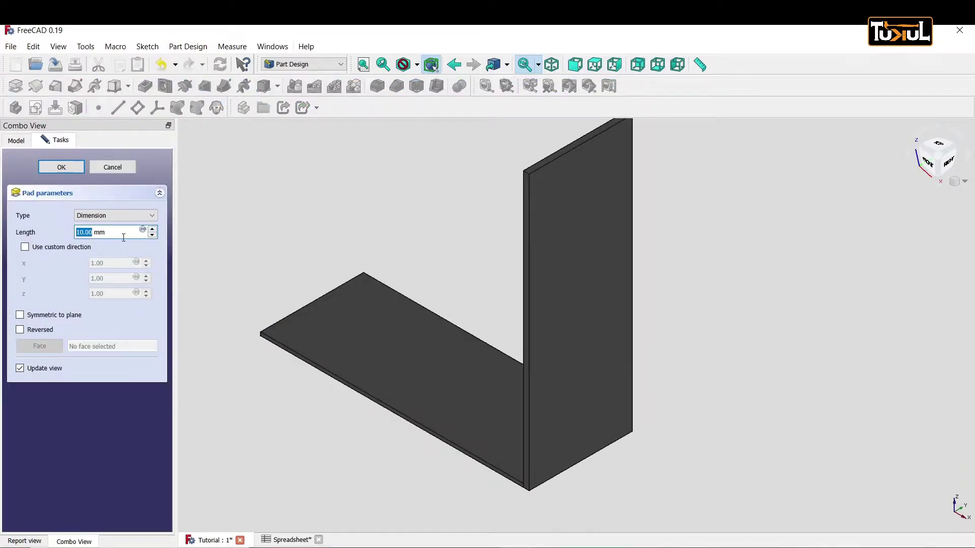
pyautogui.click(143, 230)
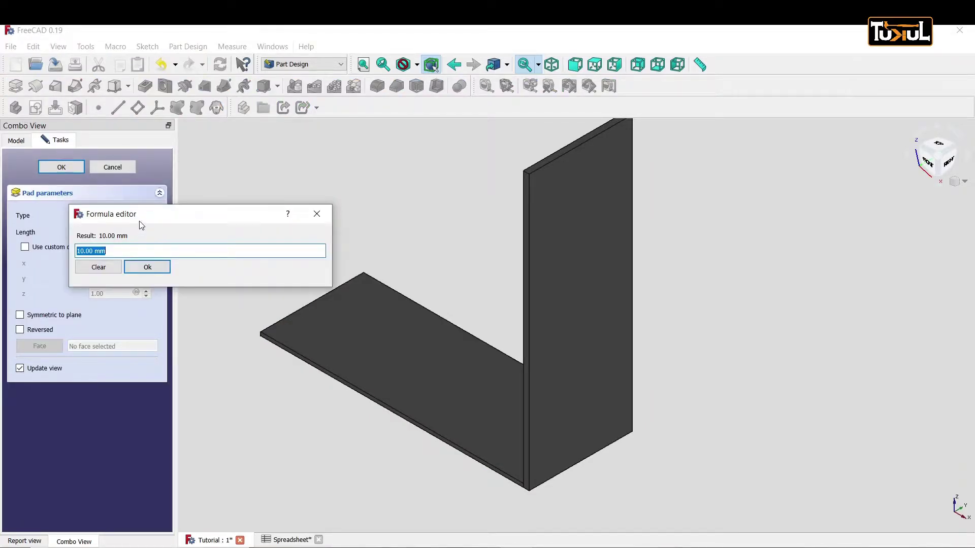
pyautogui.write('s')
pyautogui.click(105, 273)
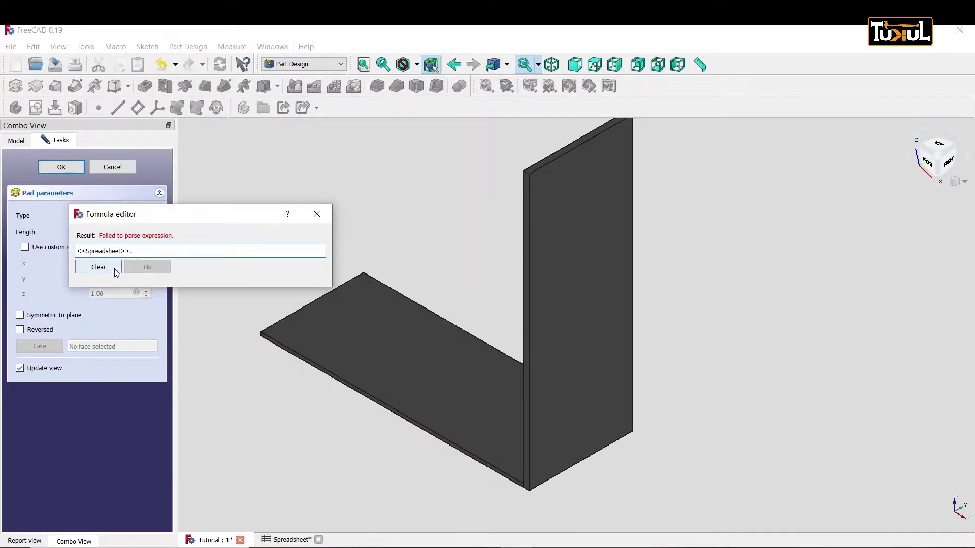
pyautogui.write('tb')
pyautogui.click(83, 264)
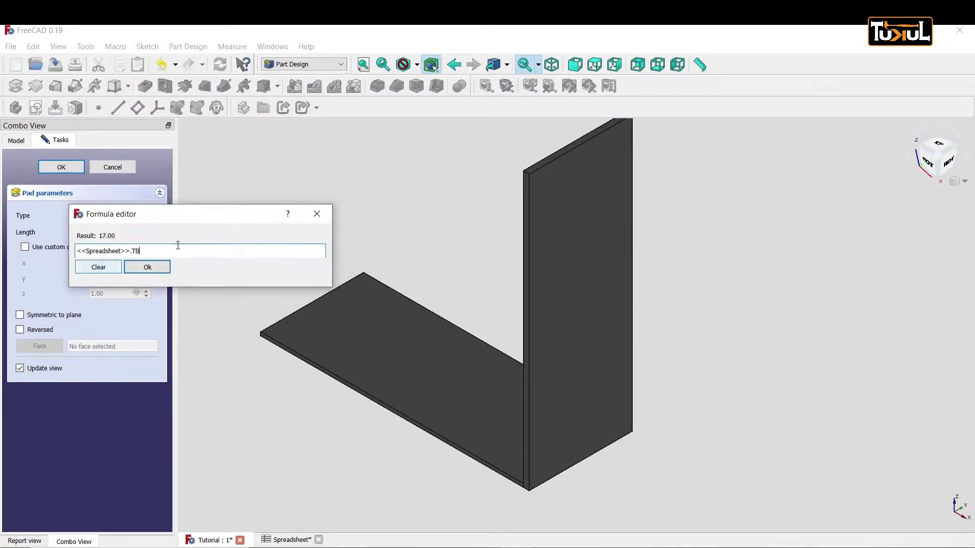
pyautogui.click(147, 268)
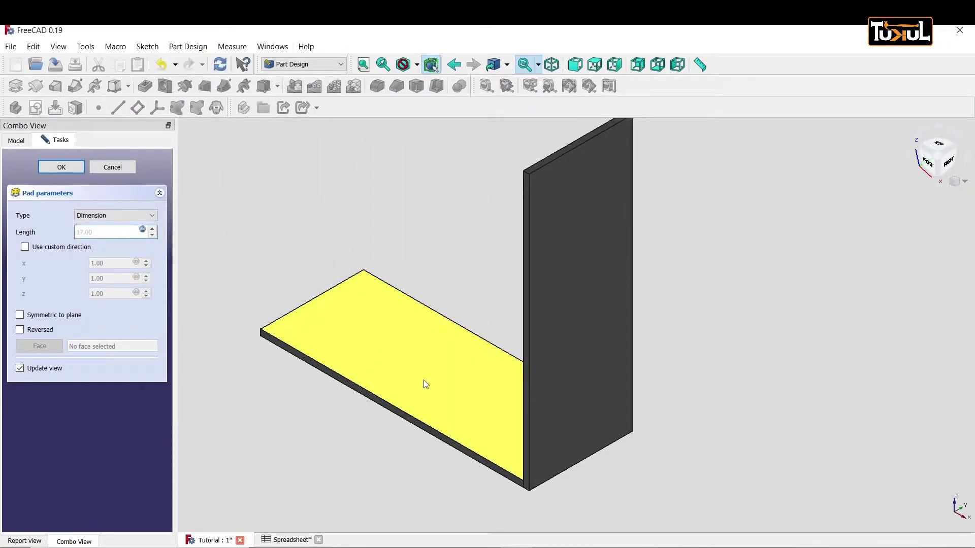
pyautogui.scroll(-1, 431, 387)
pyautogui.scroll(2, 434, 387)
pyautogui.scroll(-1, 404, 353)
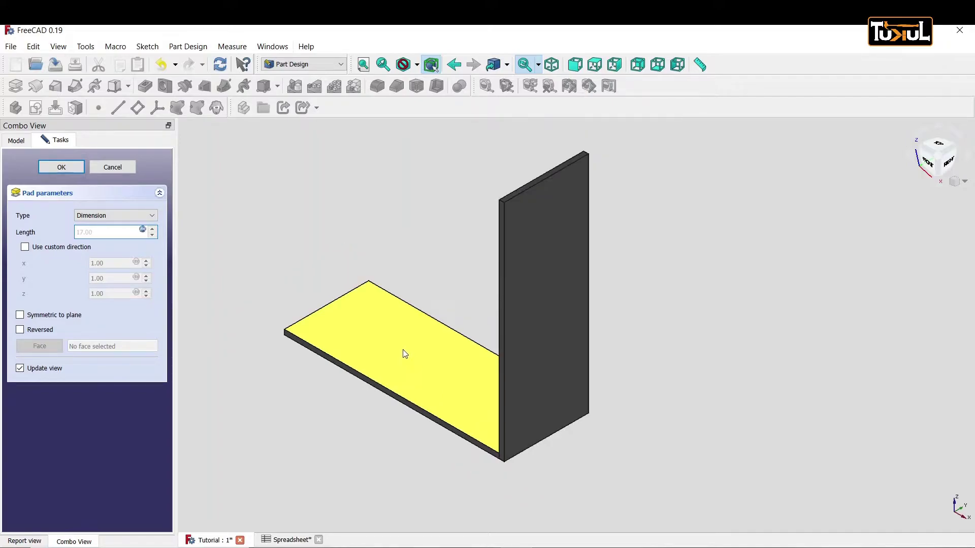
pyautogui.click(58, 171)
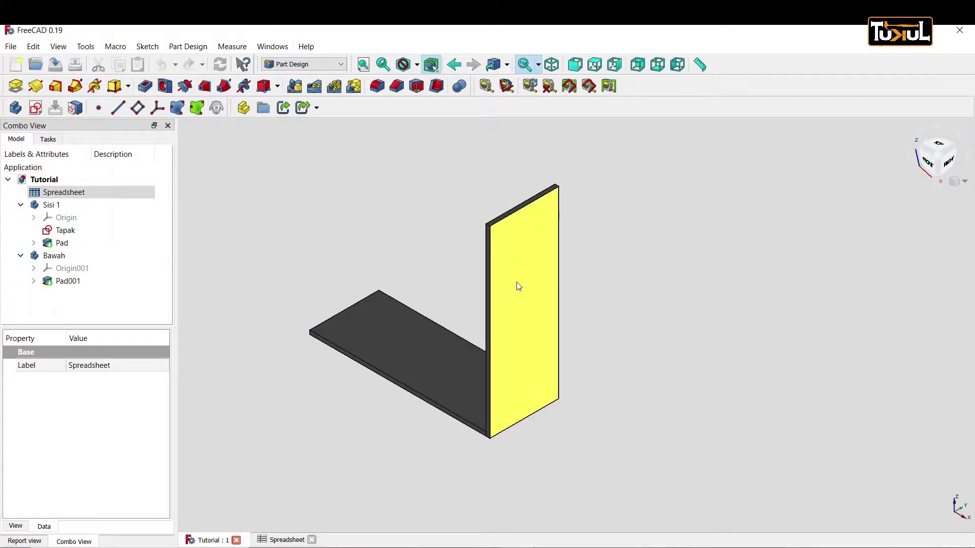
# Step: Clone the Sisi 1 body and rename the resulting Body002 to 'Sisi 2'
pyautogui.click(47, 206)
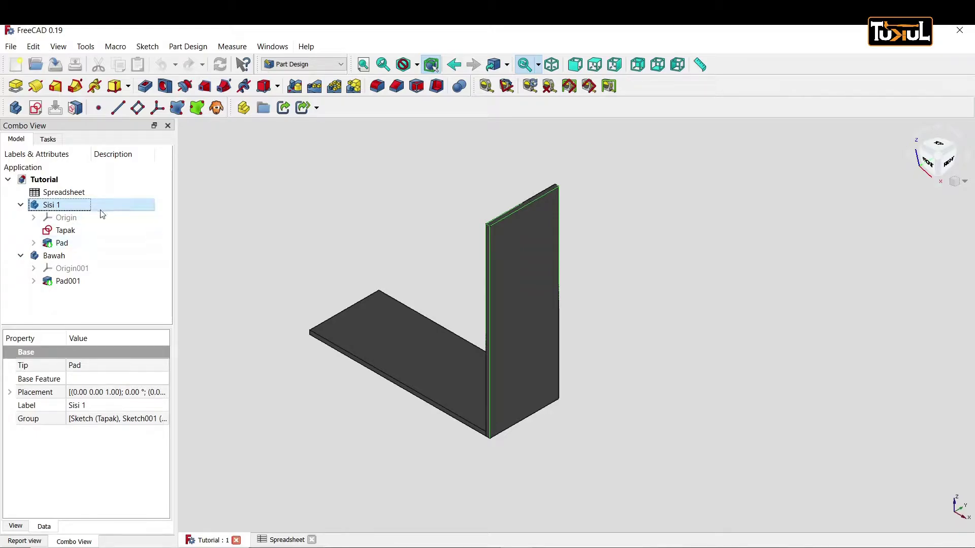
pyautogui.click(217, 108)
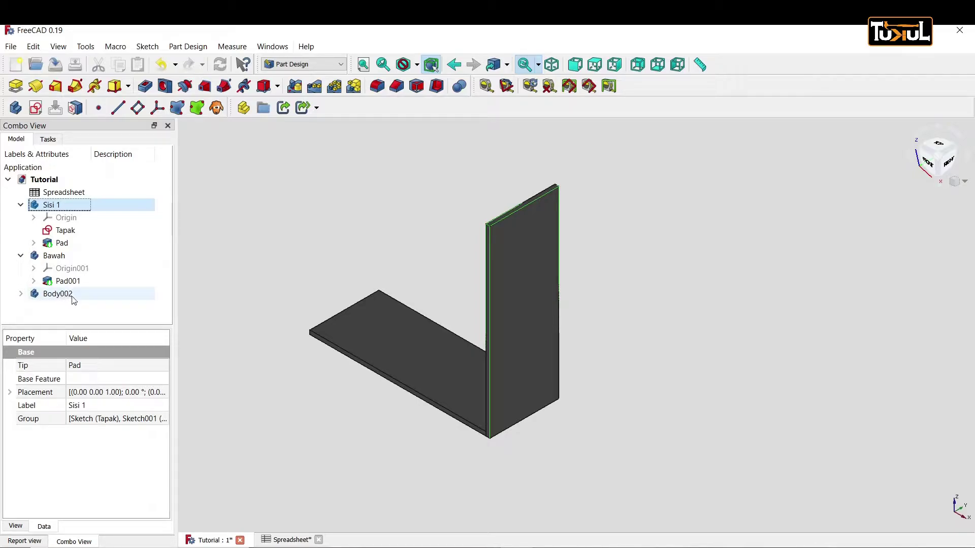
pyautogui.rightClick(65, 300)
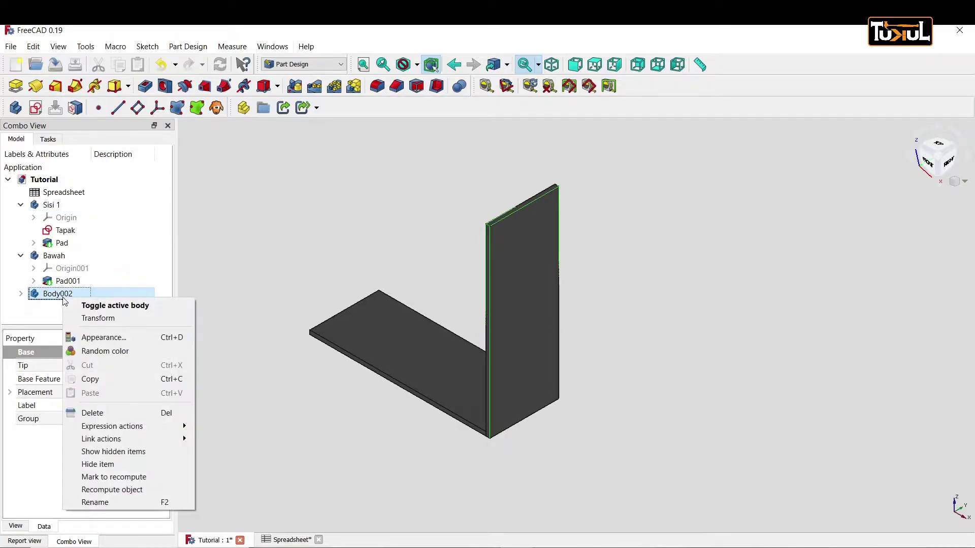
pyautogui.click(111, 501)
pyautogui.write('Sis')
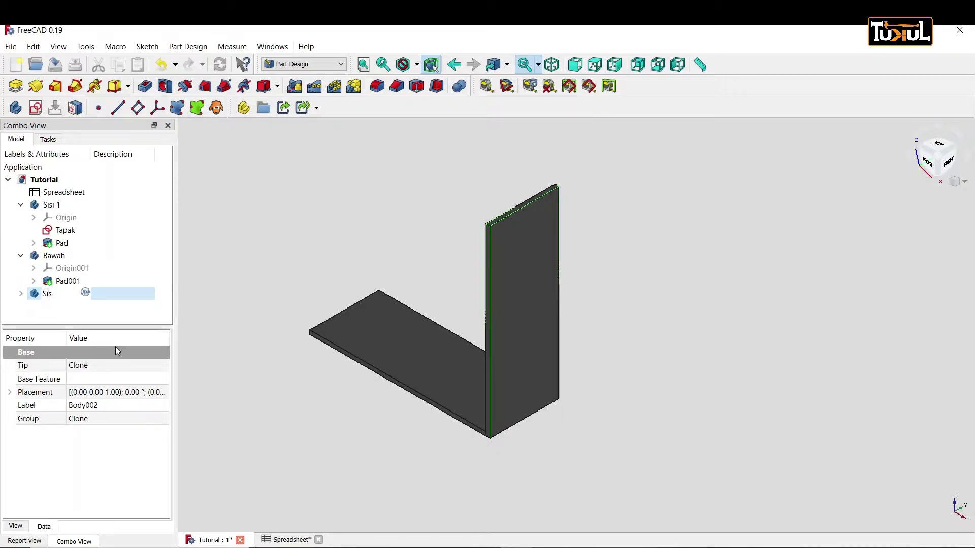
pyautogui.write('i 2')
pyautogui.press('Return')
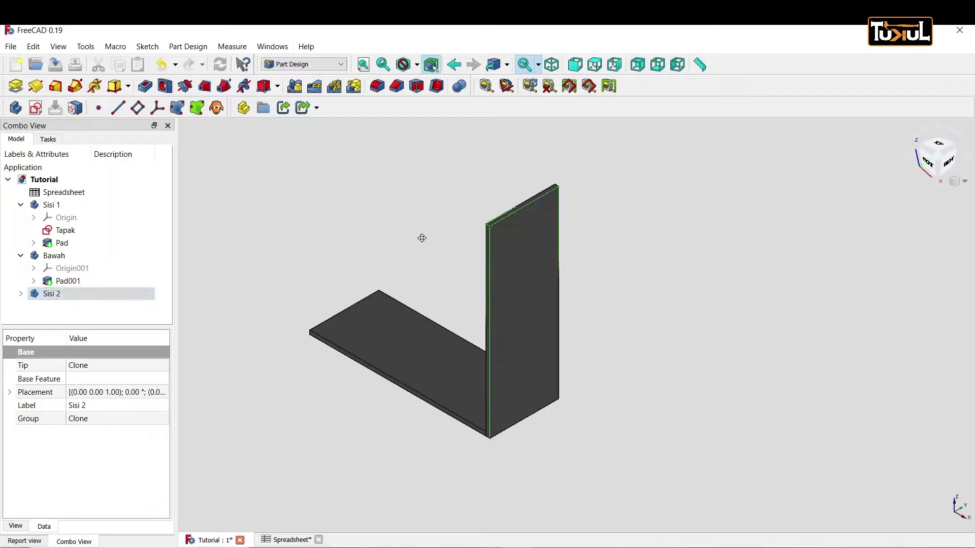
pyautogui.moveTo(422, 237)
pyautogui.mouseDown(button='middle')
pyautogui.moveTo(565, 261)
pyautogui.moveTo(624, 243)
pyautogui.moveTo(663, 256)
pyautogui.moveTo(668, 272)
pyautogui.moveTo(657, 278)
pyautogui.mouseUp(button='middle')
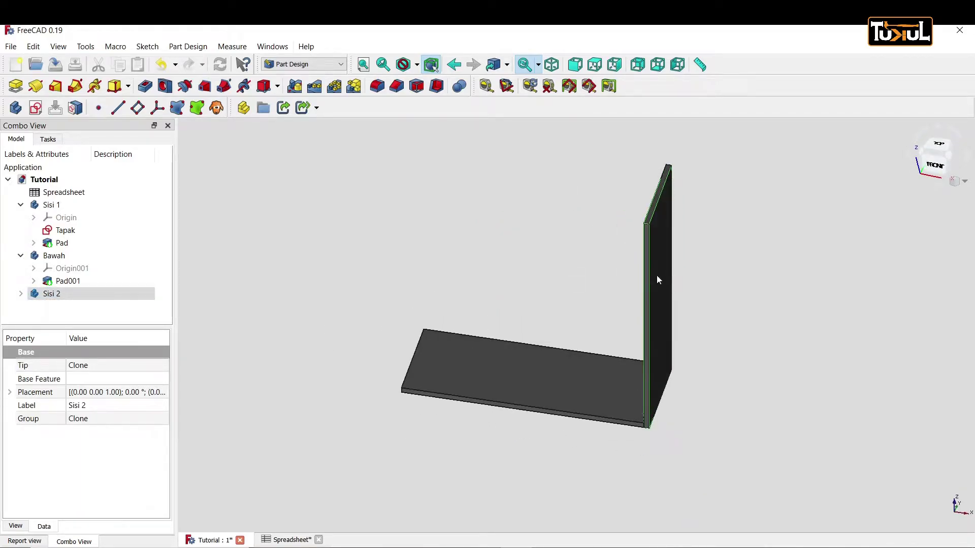
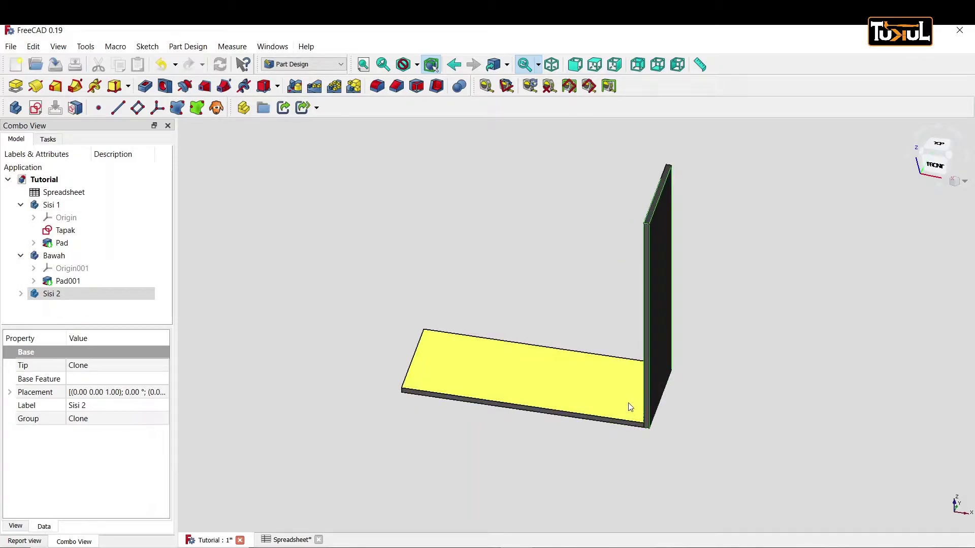
# Step: Expand Sisi 2's Placement to reveal its x, y, z position values
pyautogui.click(21, 294)
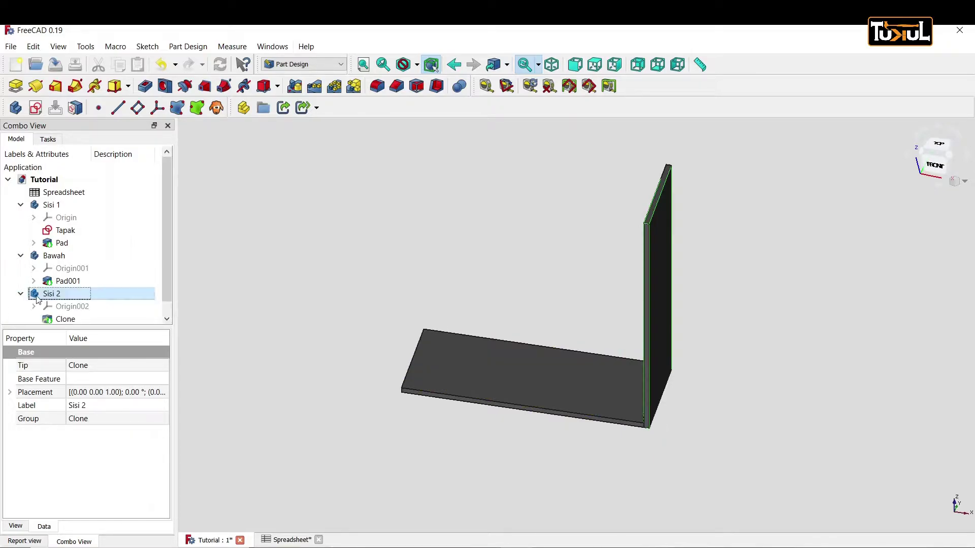
pyautogui.click(9, 393)
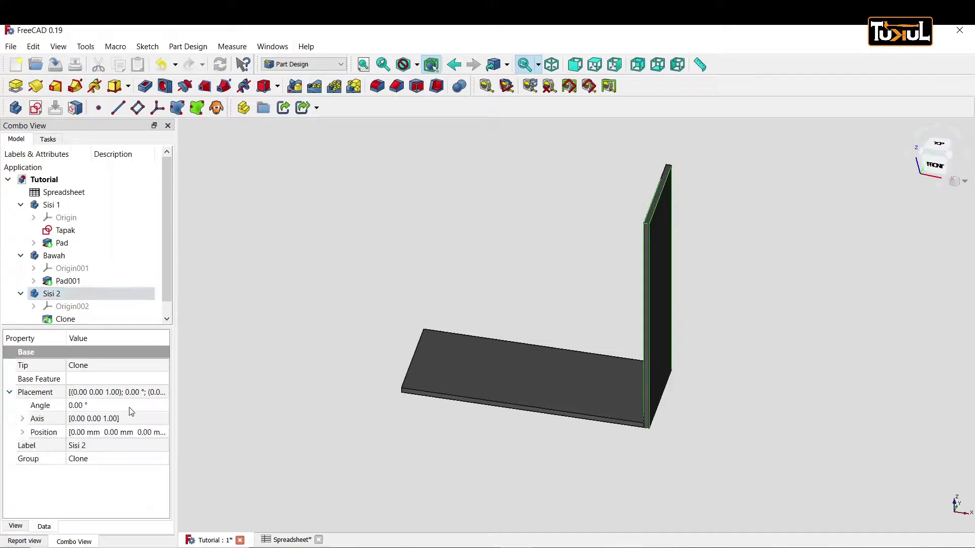
pyautogui.click(22, 433)
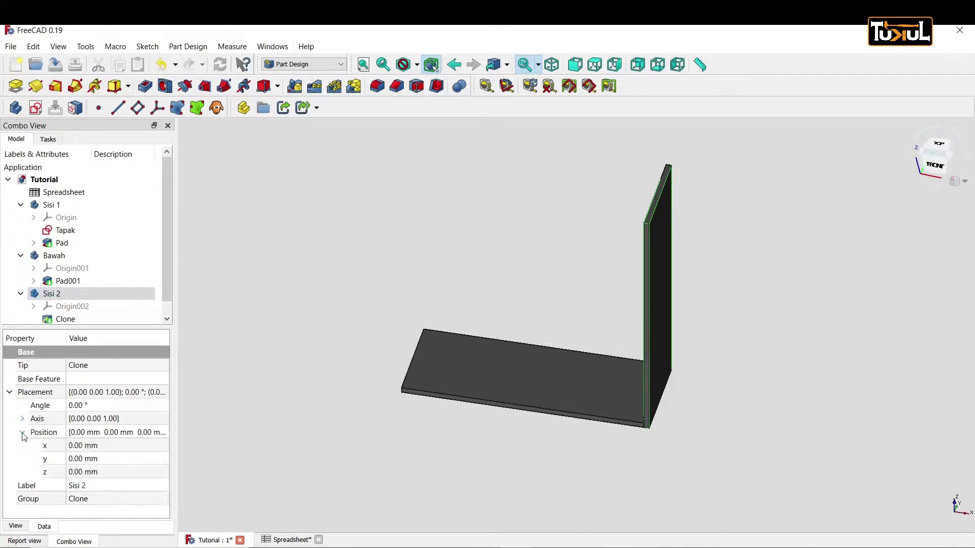
pyautogui.moveTo(167, 284); pyautogui.dragTo(167, 300)
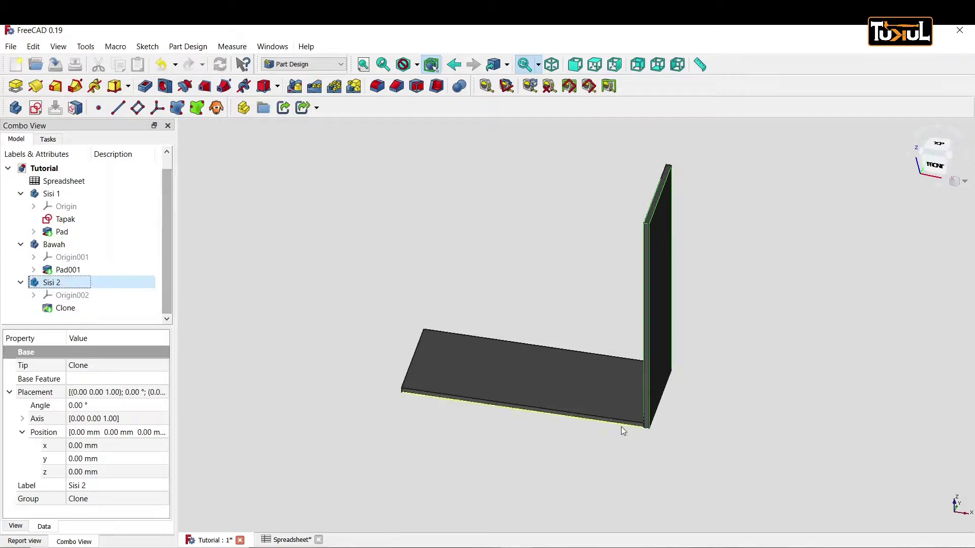
pyautogui.click(76, 449)
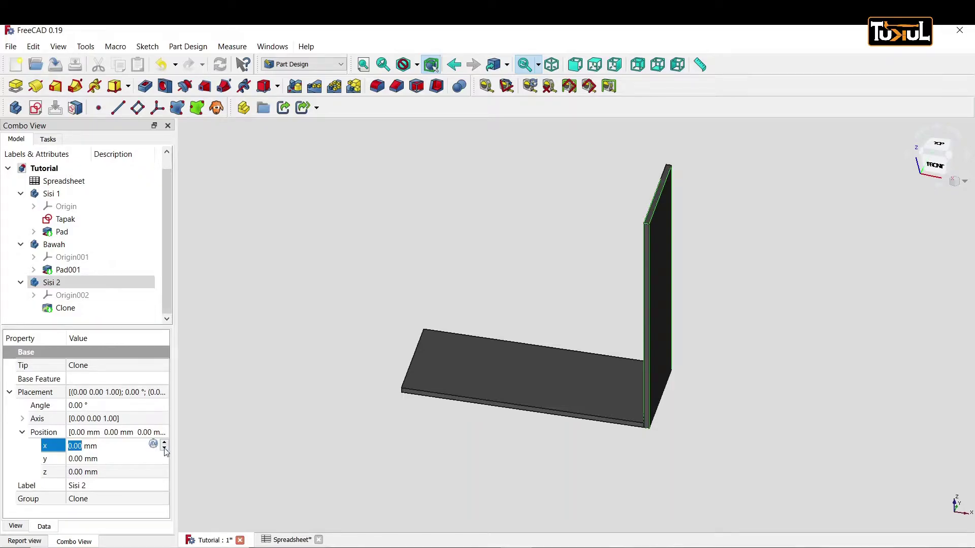
# Step: Lower Sisi 2's x position to -43 mm and bring up its formula editor
pyautogui.click(164, 449)
pyautogui.click(164, 448)
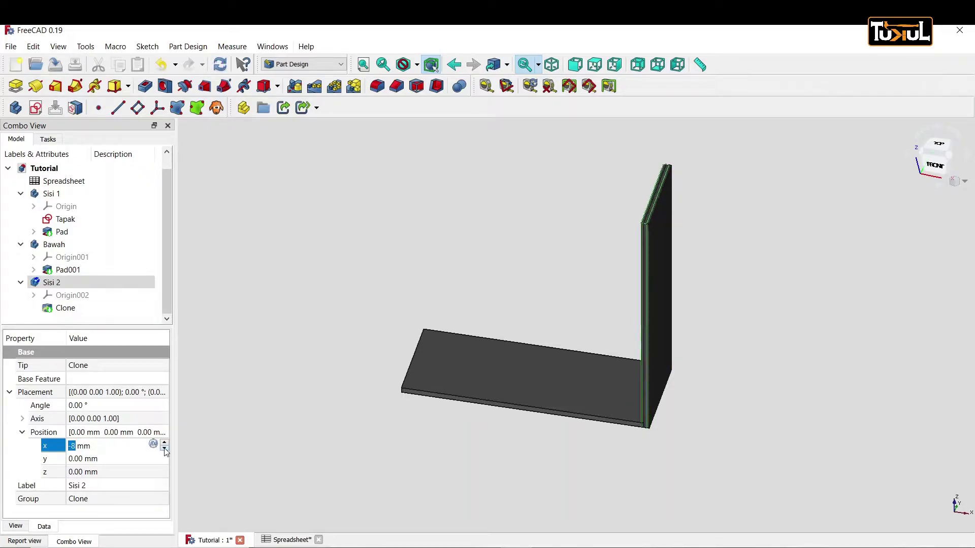
pyautogui.click(164, 448)
pyautogui.click(164, 449)
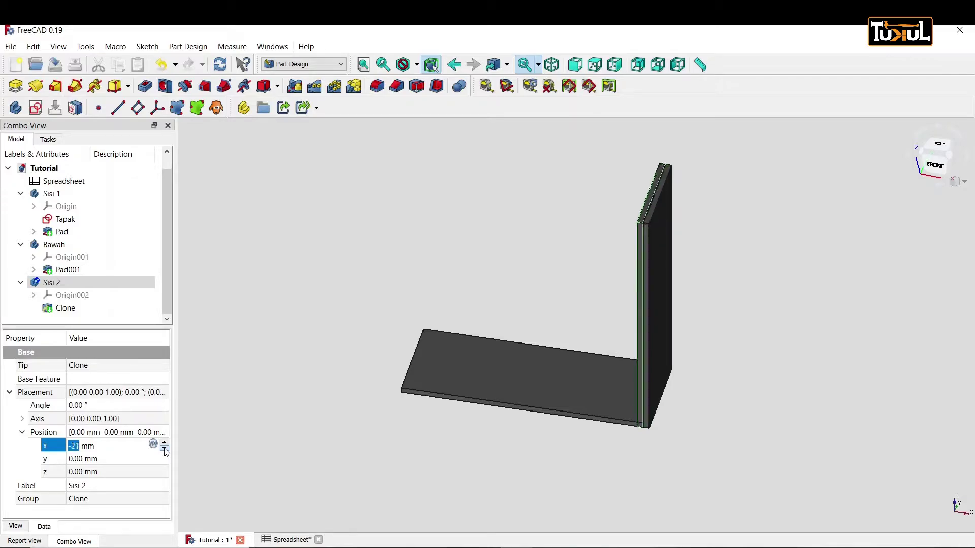
pyautogui.click(164, 449)
pyautogui.click(164, 448)
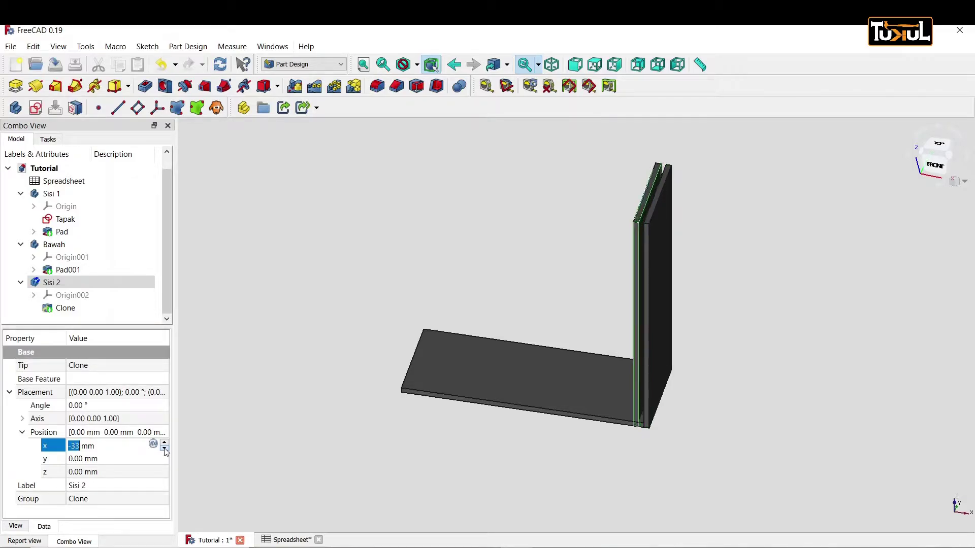
pyautogui.click(165, 448)
pyautogui.click(164, 449)
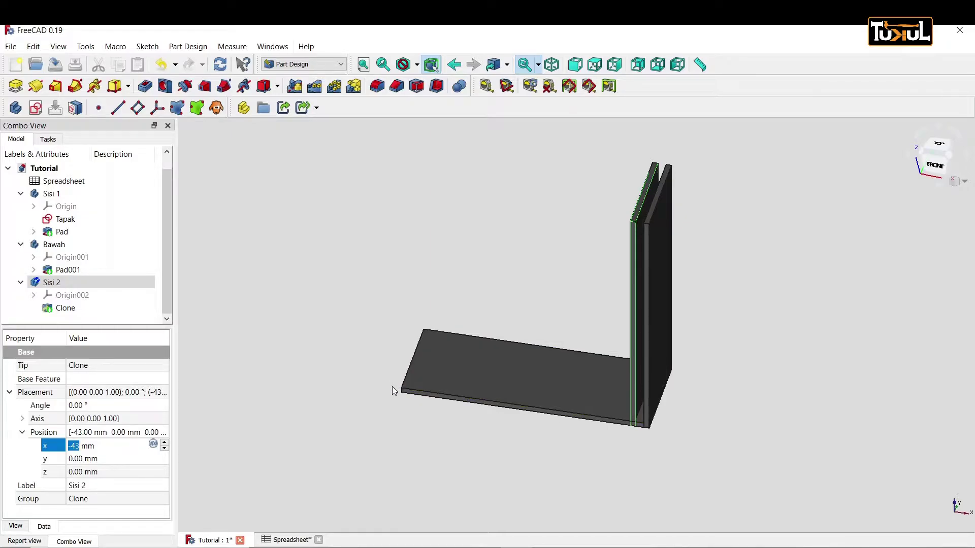
pyautogui.click(153, 444)
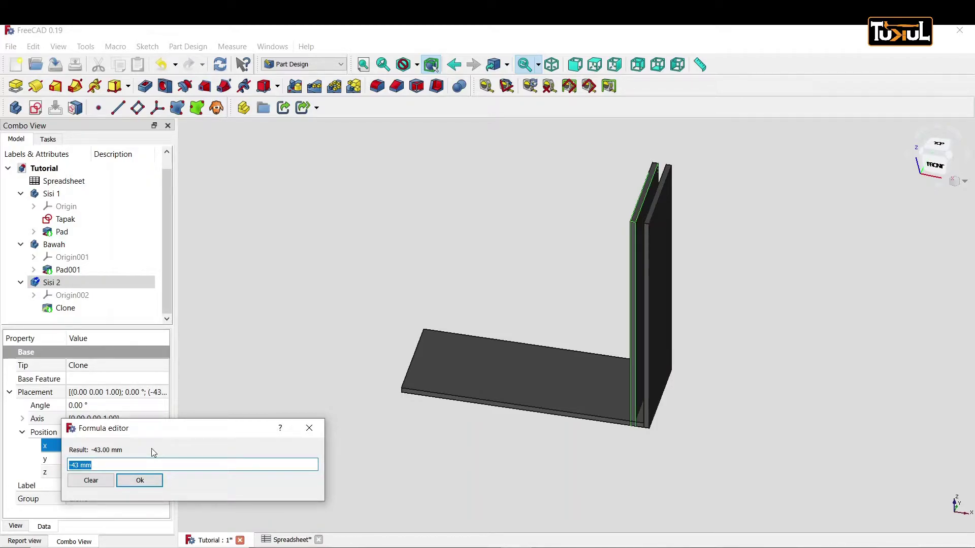
# Step: Set Sisi 2's x position to the spreadsheet formula P - TB and recompute
pyautogui.write('s')
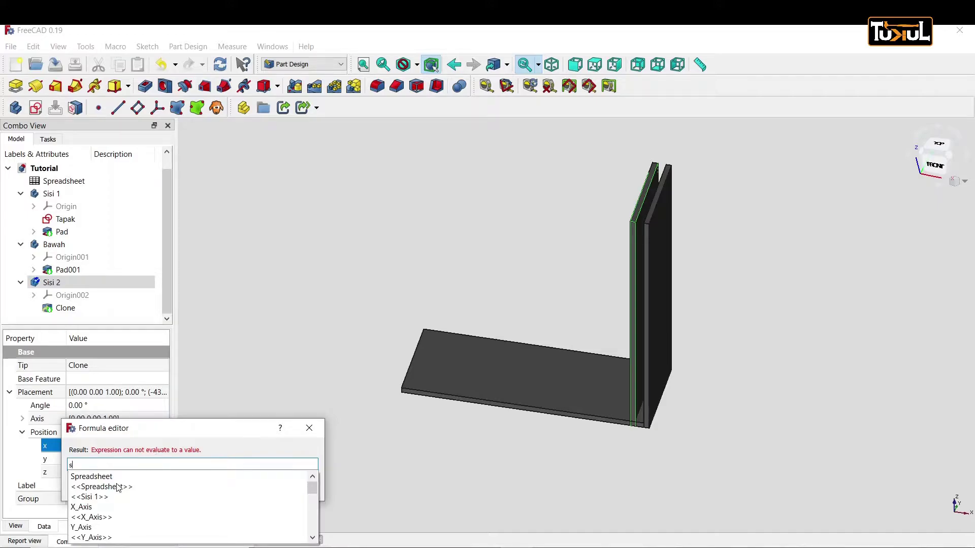
pyautogui.click(114, 485)
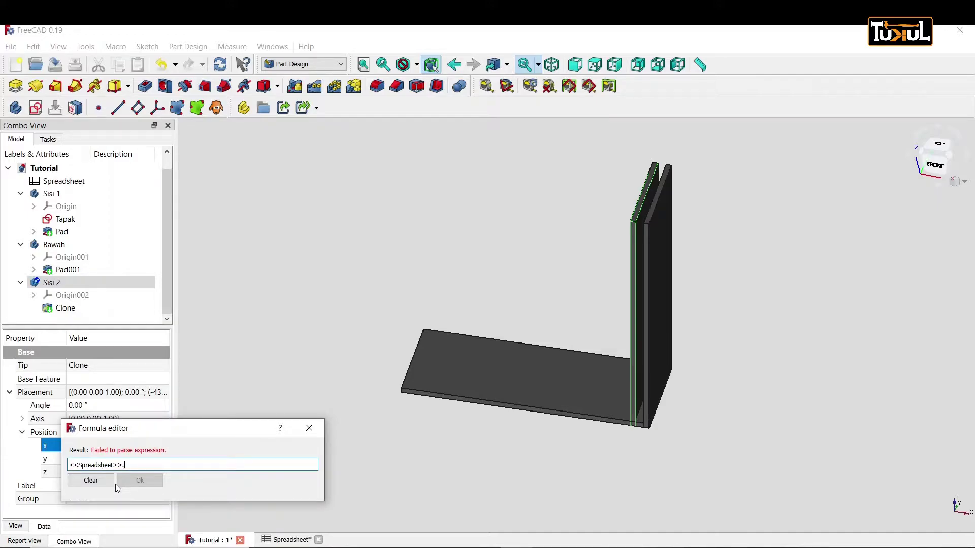
pyautogui.write('P')
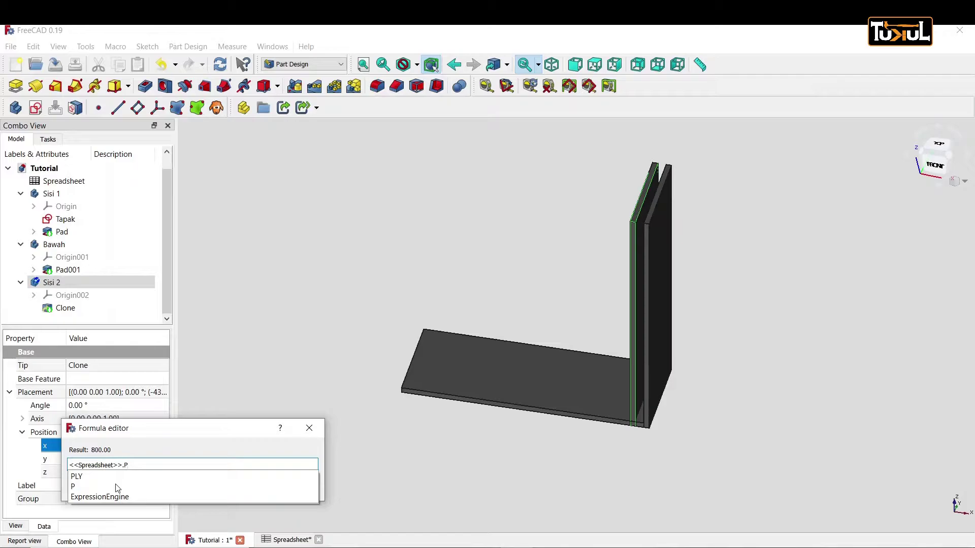
pyautogui.write('-')
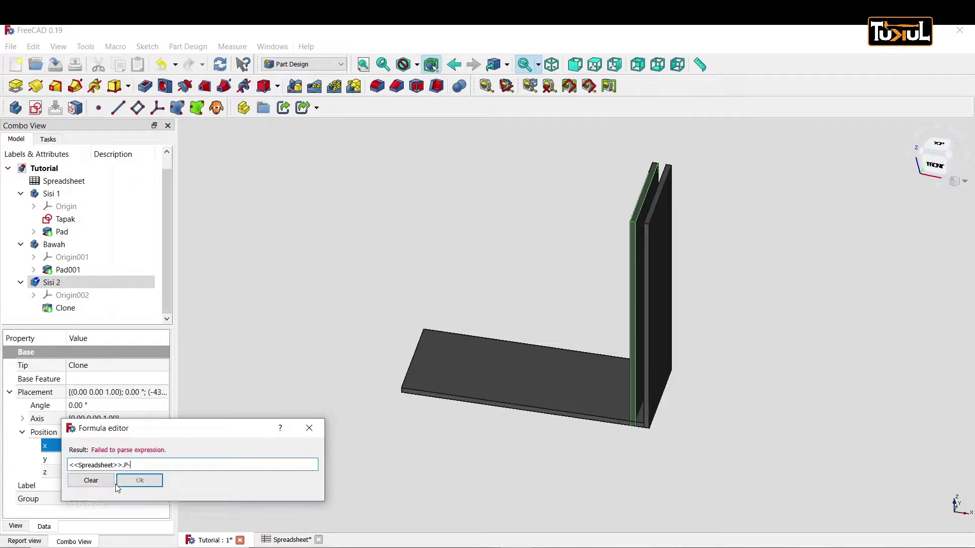
pyautogui.write('s')
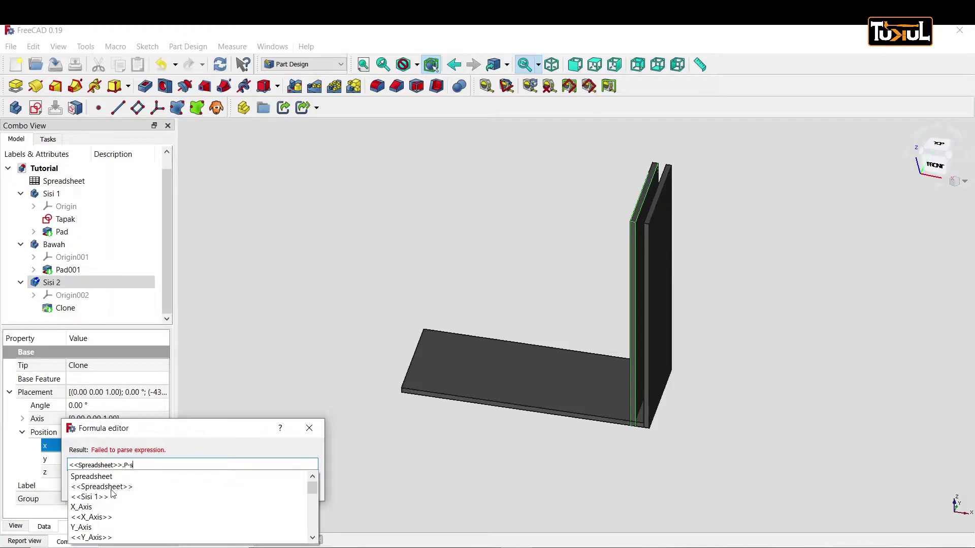
pyautogui.click(113, 487)
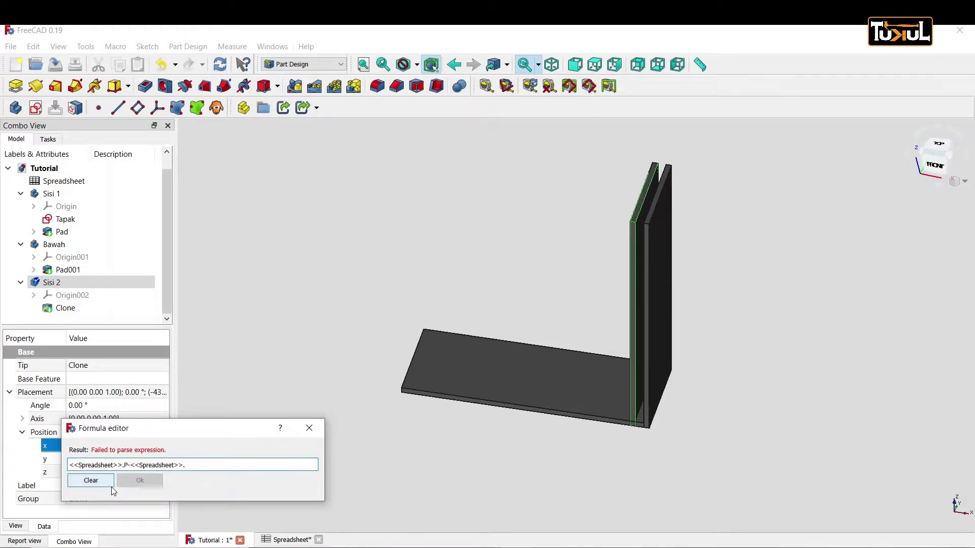
pyautogui.write('tb')
pyautogui.click(75, 477)
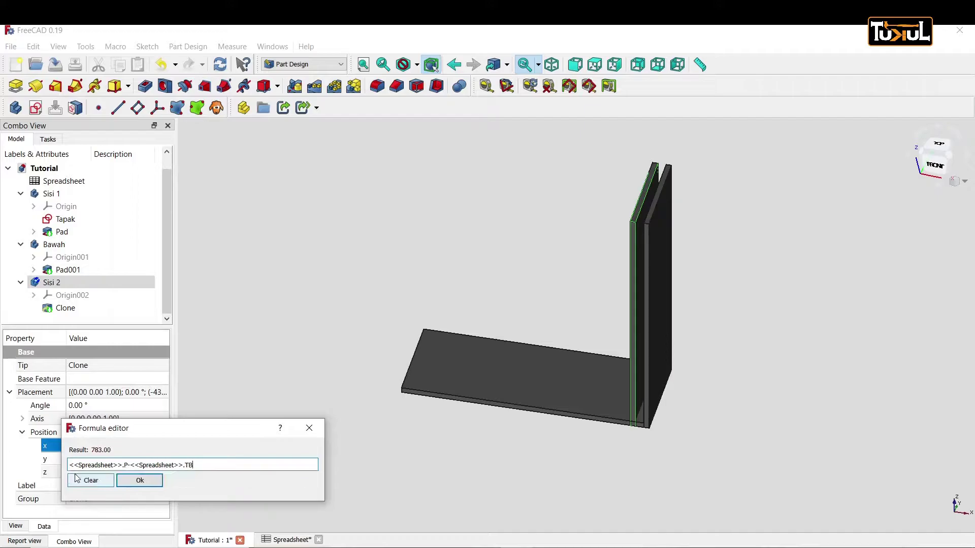
pyautogui.press('Return')
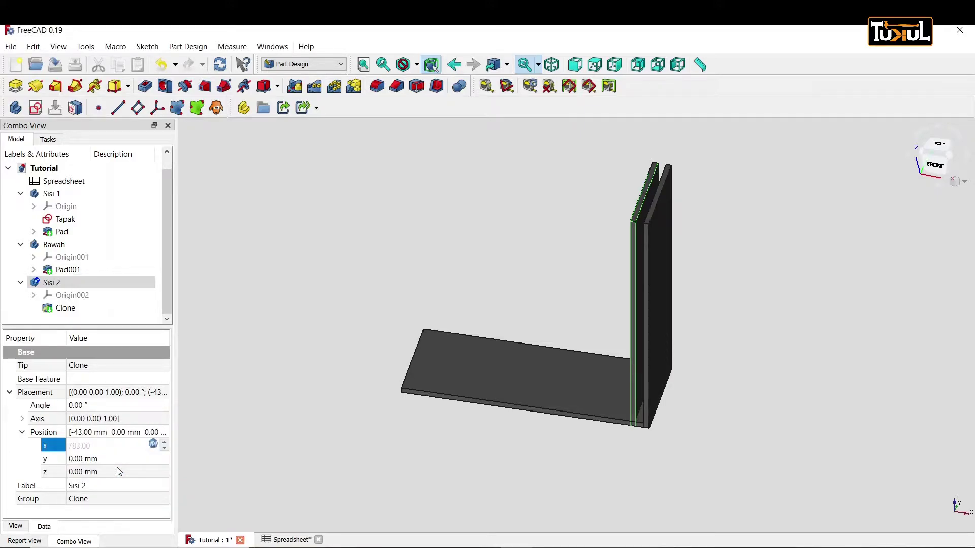
pyautogui.click(222, 65)
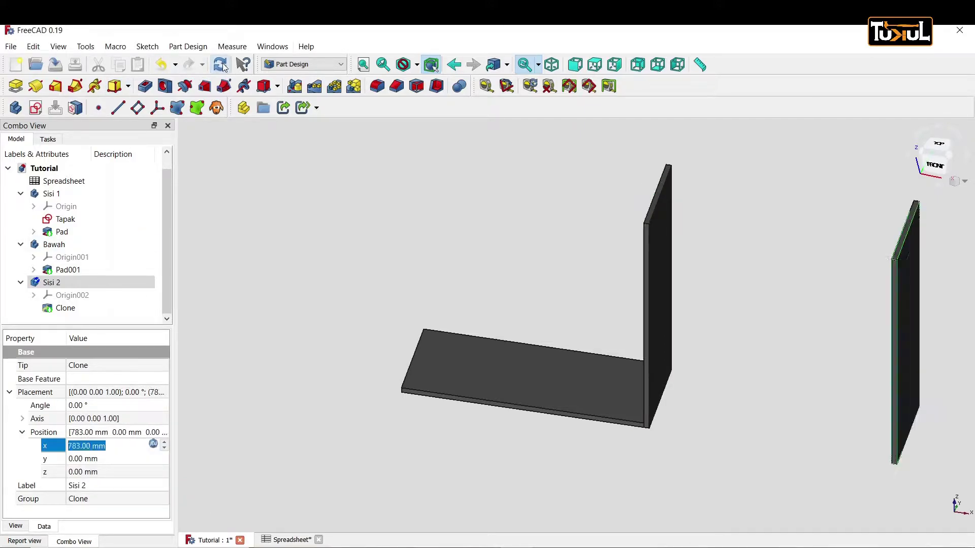
# Step: Change the x formula to -P + TB, evaluating to -783 mm
pyautogui.click(153, 444)
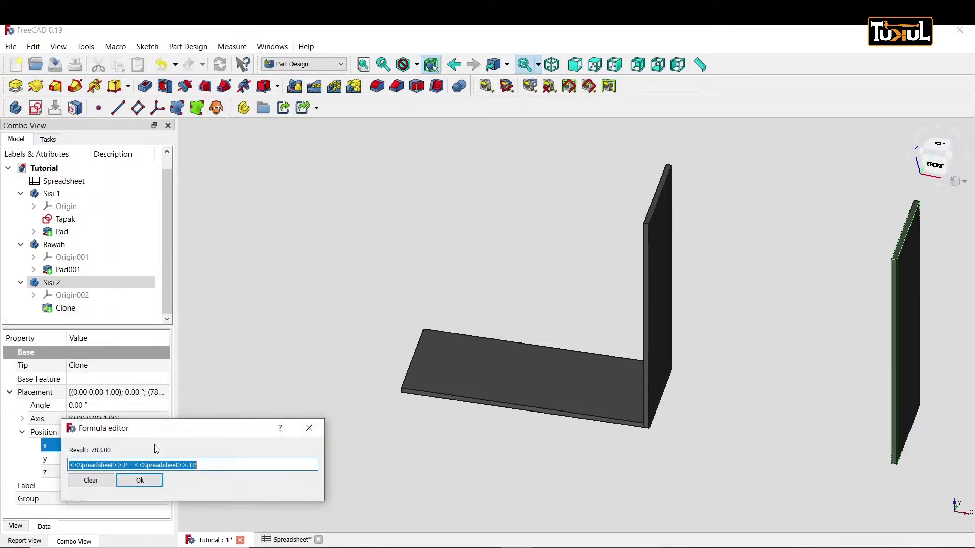
pyautogui.click(70, 465)
pyautogui.write('-')
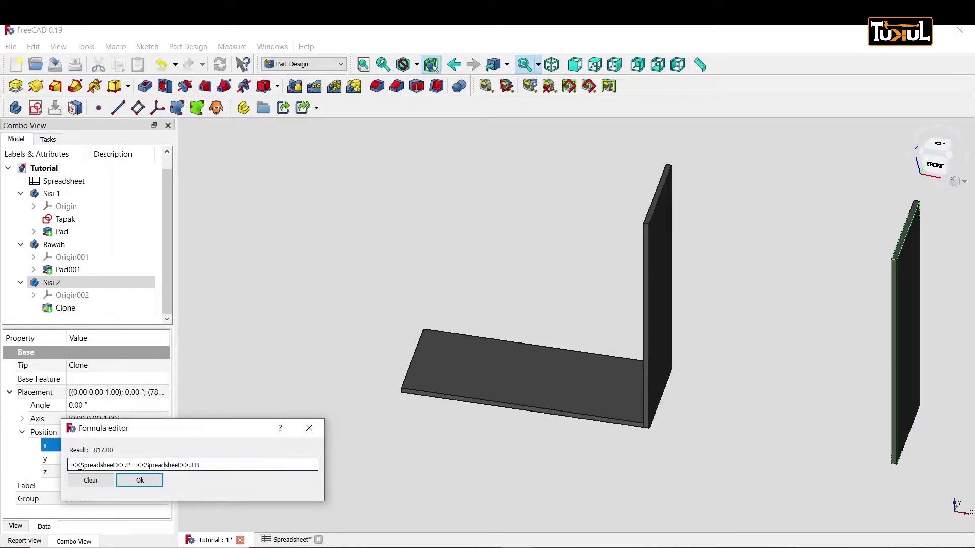
pyautogui.click(135, 465)
pyautogui.press('BackSpace')
pyautogui.write('+')
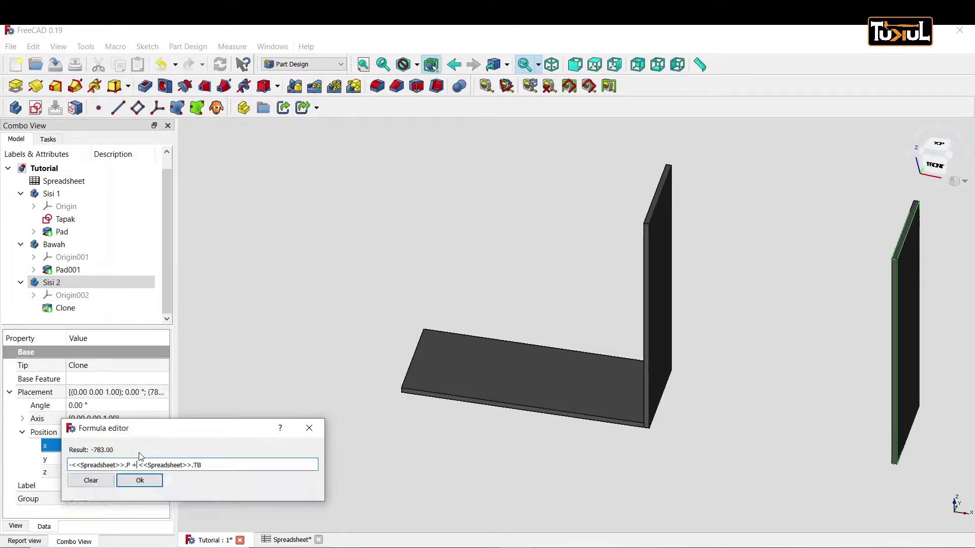
pyautogui.click(140, 480)
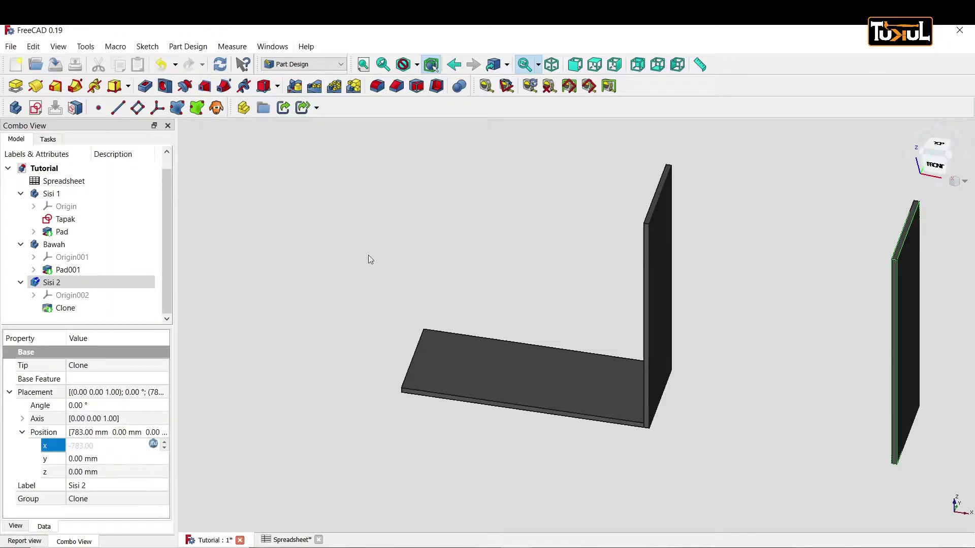
# Step: Recompute so Sisi 2 stands at the base's left end, inspect the U-shaped box, and save
pyautogui.click(220, 64)
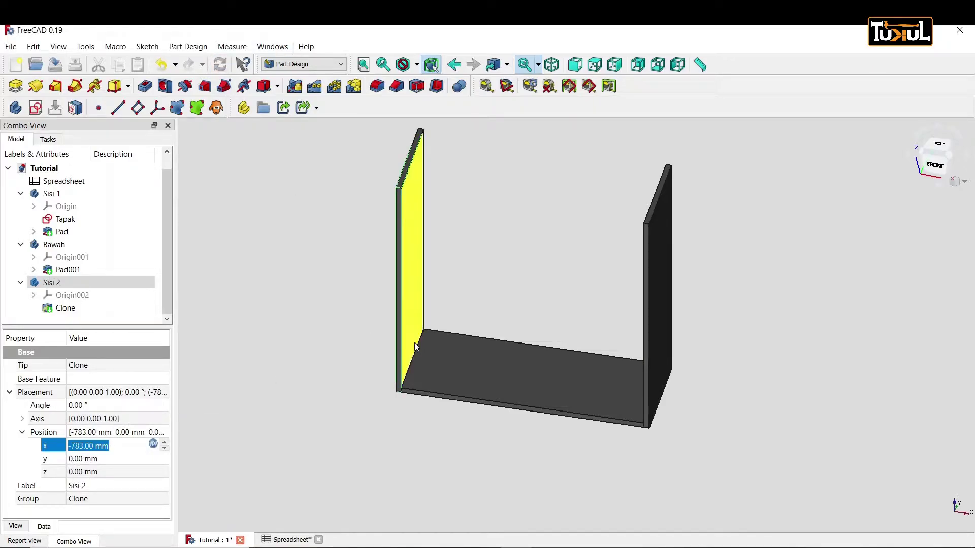
pyautogui.scroll(3, 431, 404)
pyautogui.scroll(1, 430, 404)
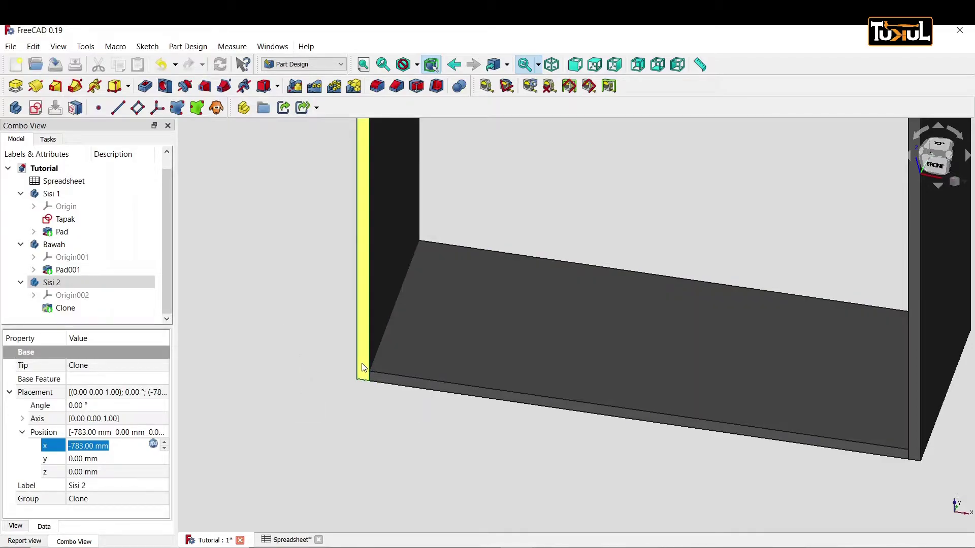
pyautogui.scroll(-4, 550, 346)
pyautogui.scroll(-1, 554, 348)
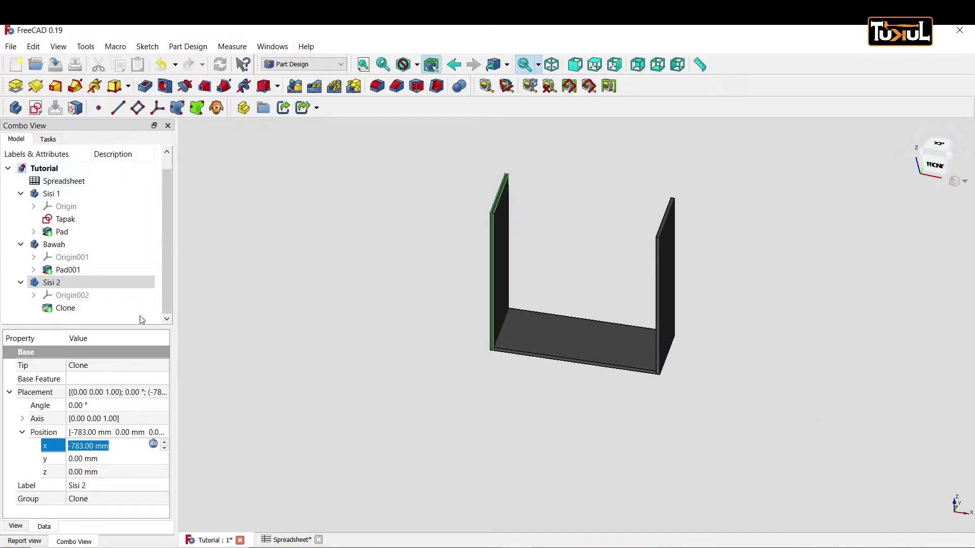
pyautogui.click(56, 65)
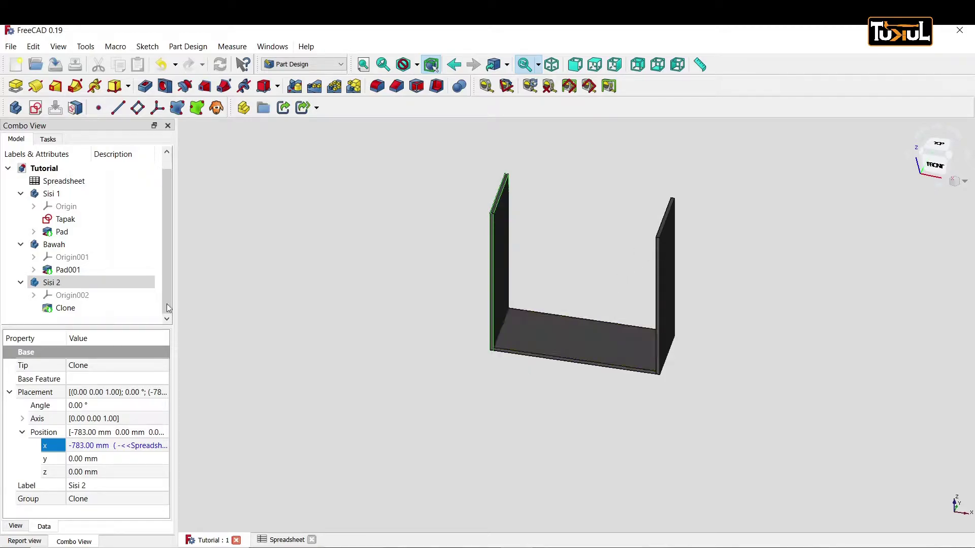
pyautogui.click(59, 247)
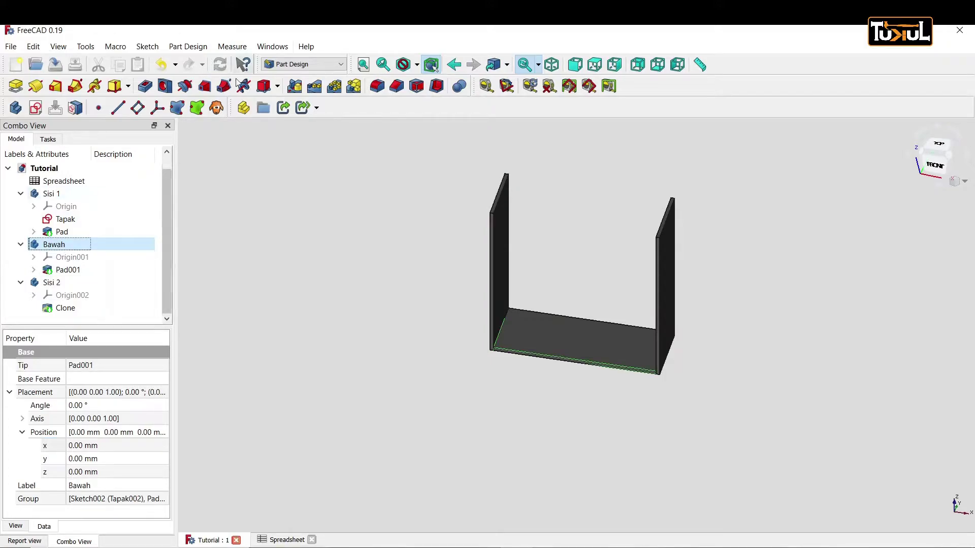
# Step: Clone the Bawah body and rename the new Body003 to Atas
pyautogui.click(218, 109)
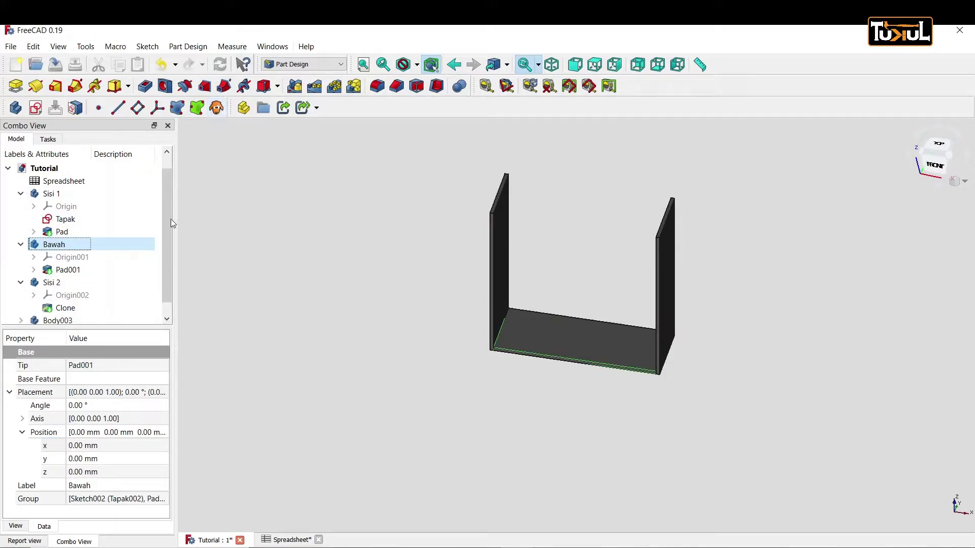
pyautogui.scroll(-1, 168, 216)
pyautogui.rightClick(57, 308)
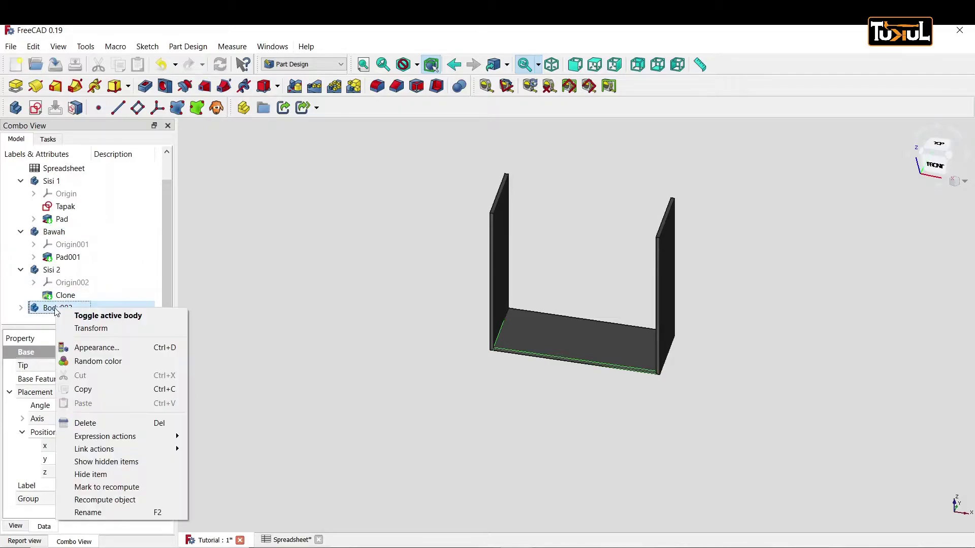
pyautogui.click(89, 513)
pyautogui.write('Atas')
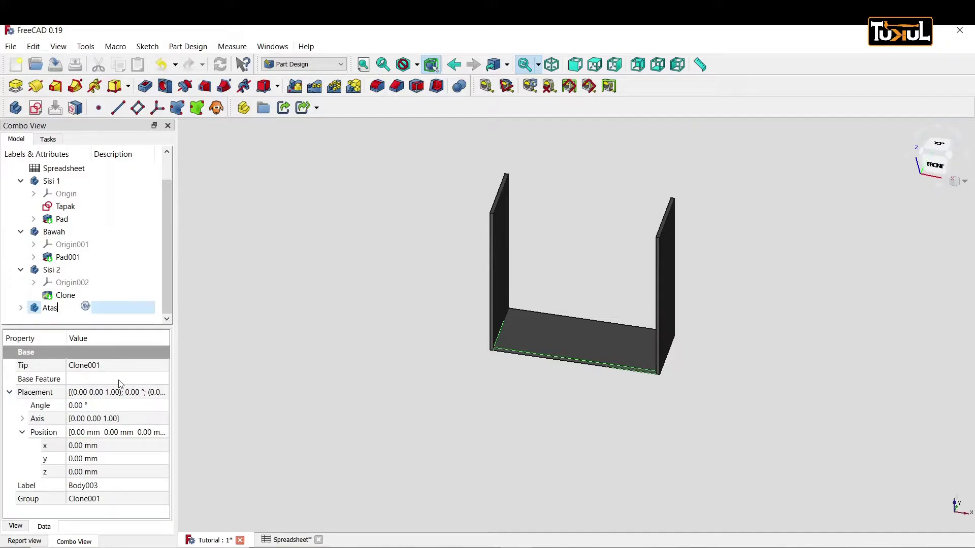
pyautogui.press('Return')
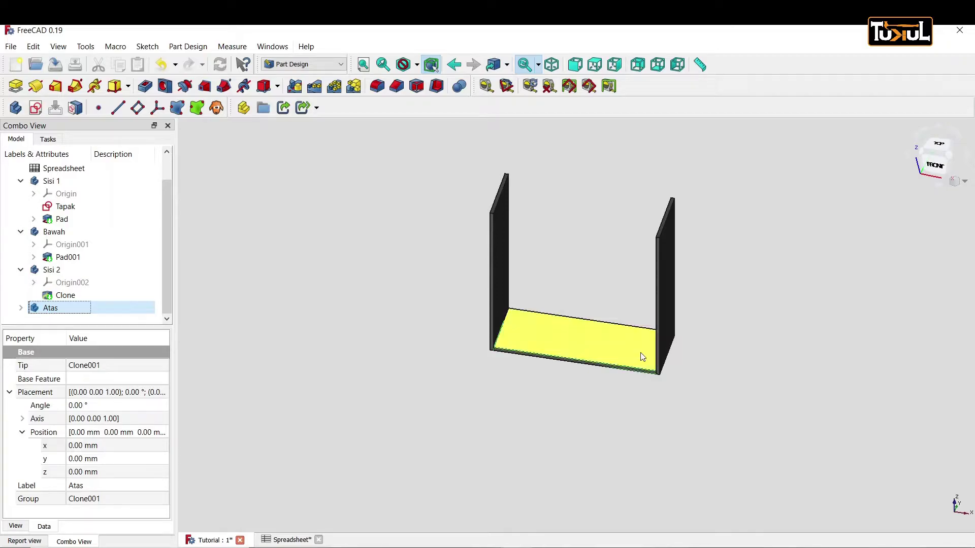
# Step: Select the Atas Placement z position field for editing
pyautogui.scroll(3, 665, 349)
pyautogui.scroll(-1, 666, 347)
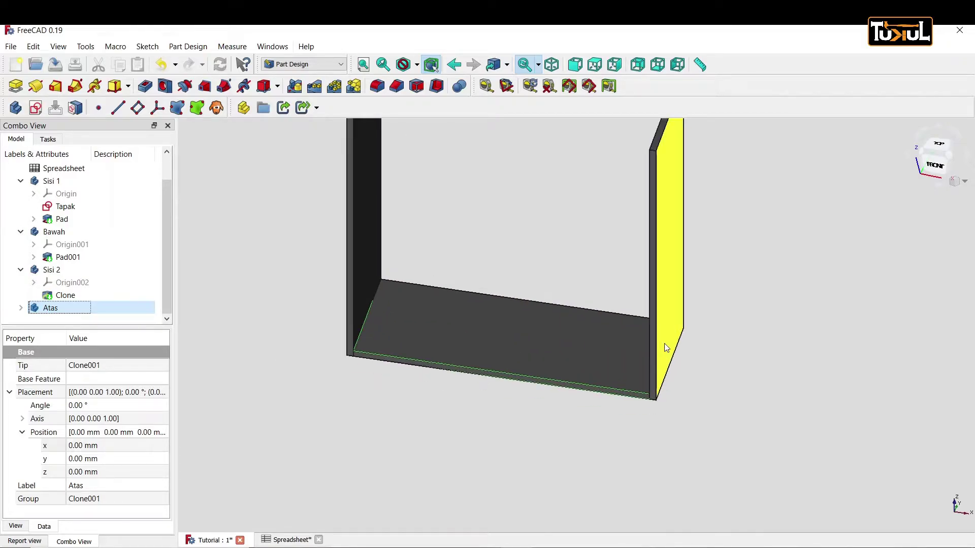
pyautogui.scroll(-1, 666, 348)
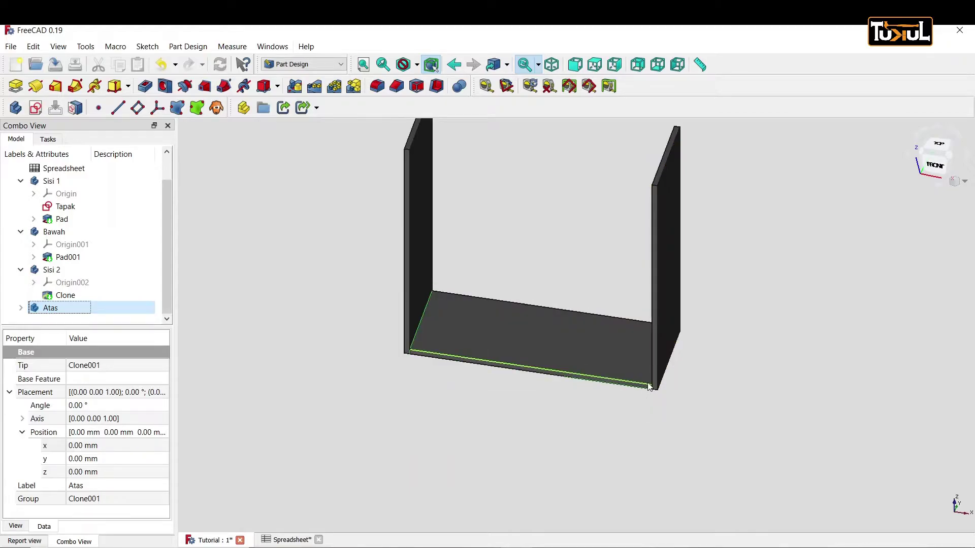
pyautogui.click(116, 473)
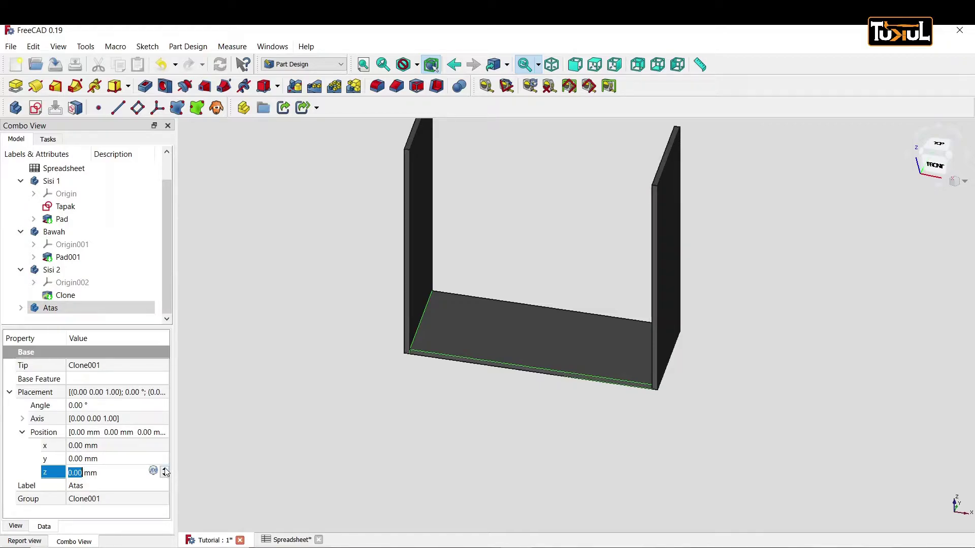
# Step: Set Atas's z position to the spreadsheet formula T - TB, giving 783 mm
pyautogui.click(153, 472)
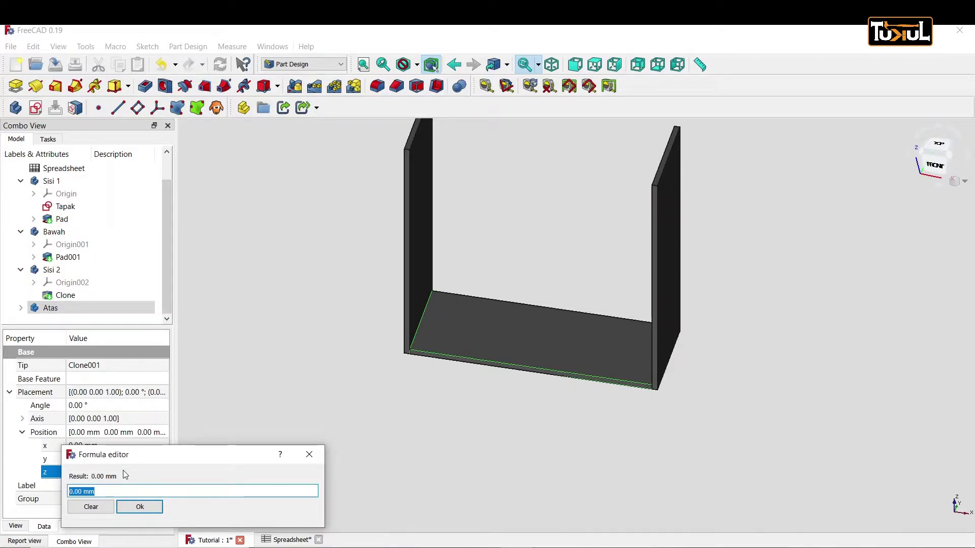
pyautogui.write('s')
pyautogui.click(103, 437)
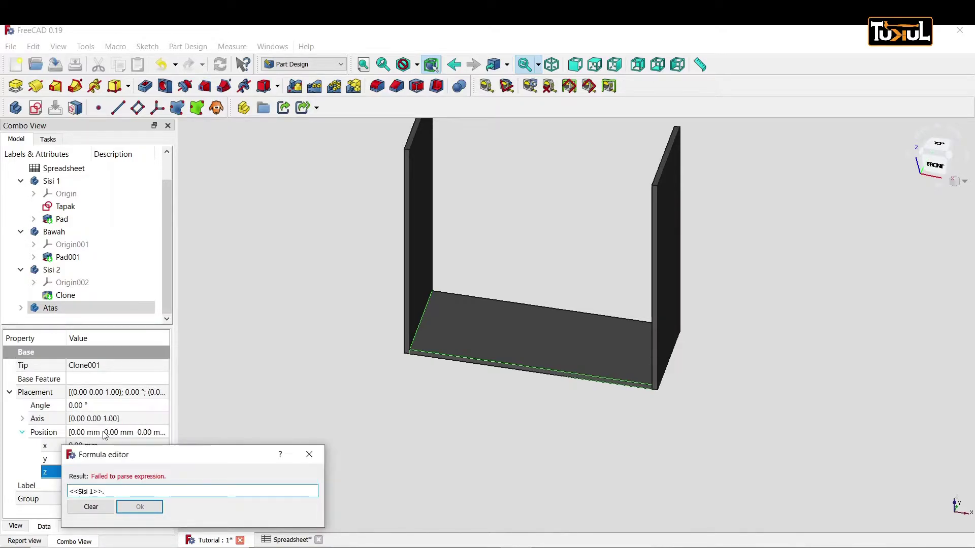
pyautogui.write('.')
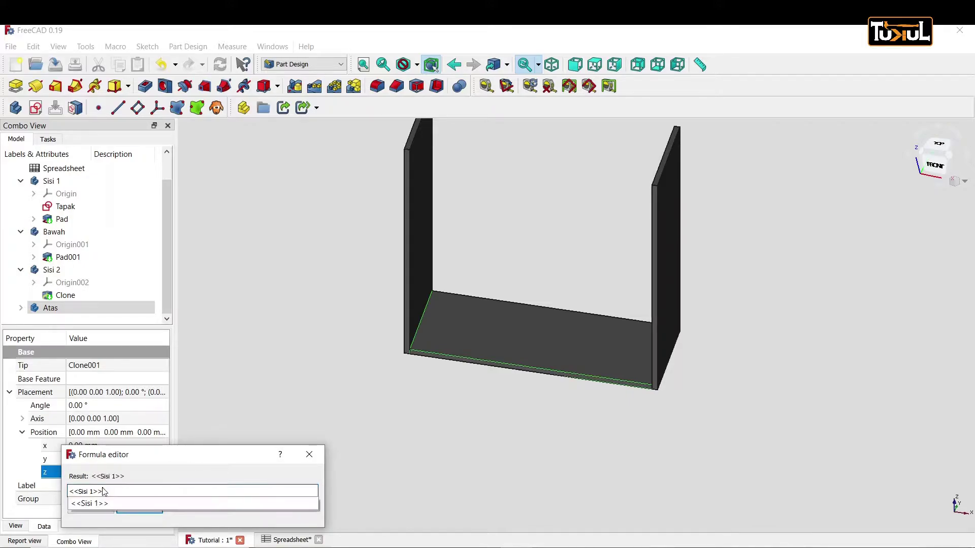
pyautogui.press('BackSpace')
pyautogui.press('BackSpace')
pyautogui.press('BackSpace')
pyautogui.press('BackSpace')
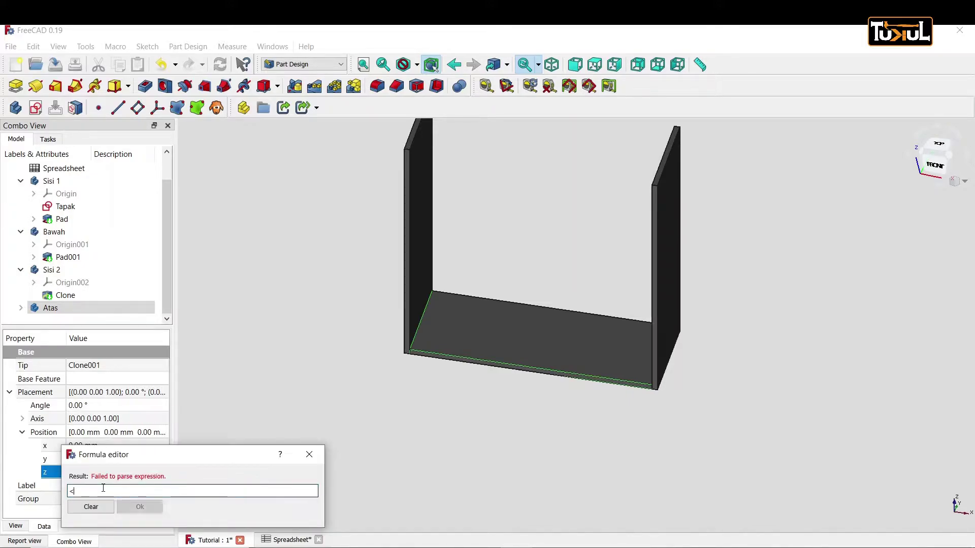
pyautogui.press('BackSpace')
pyautogui.write('s')
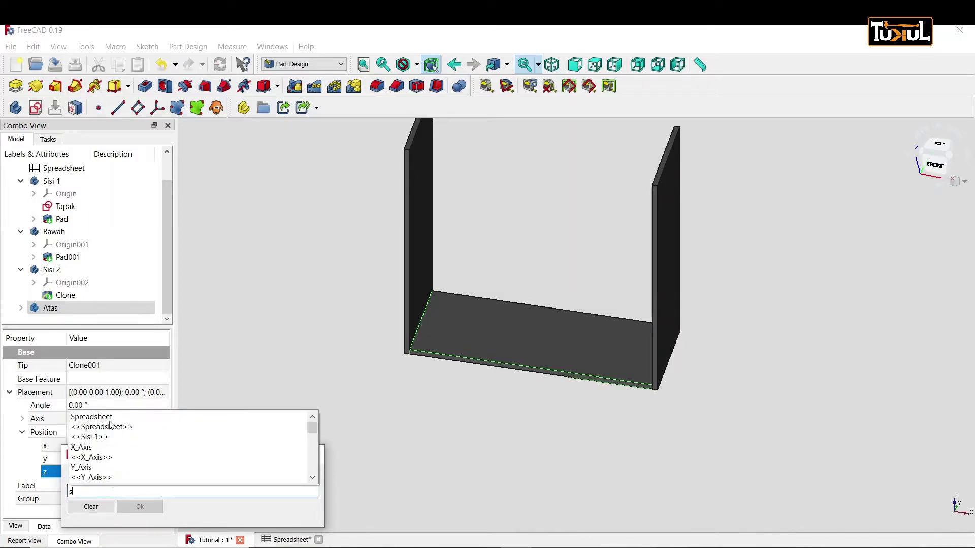
pyautogui.click(113, 427)
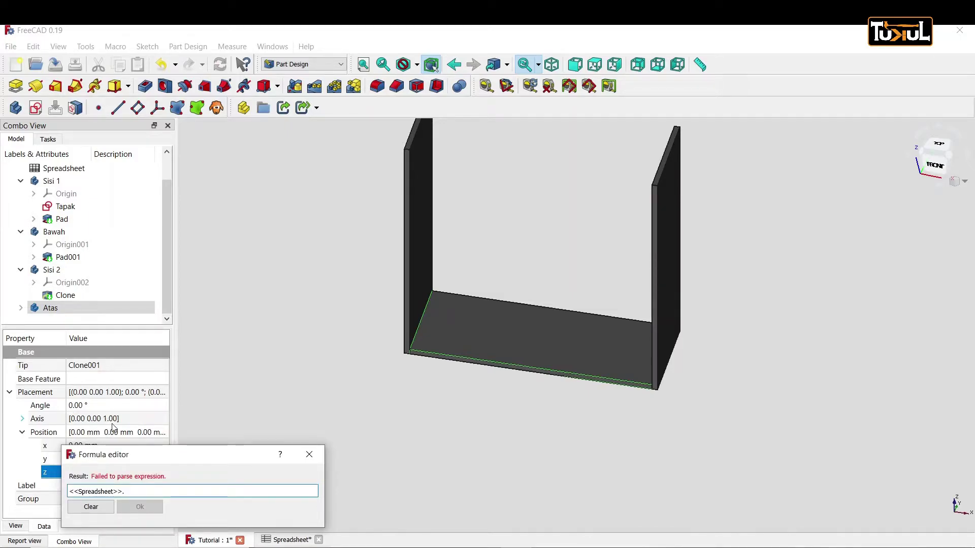
pyautogui.write('T')
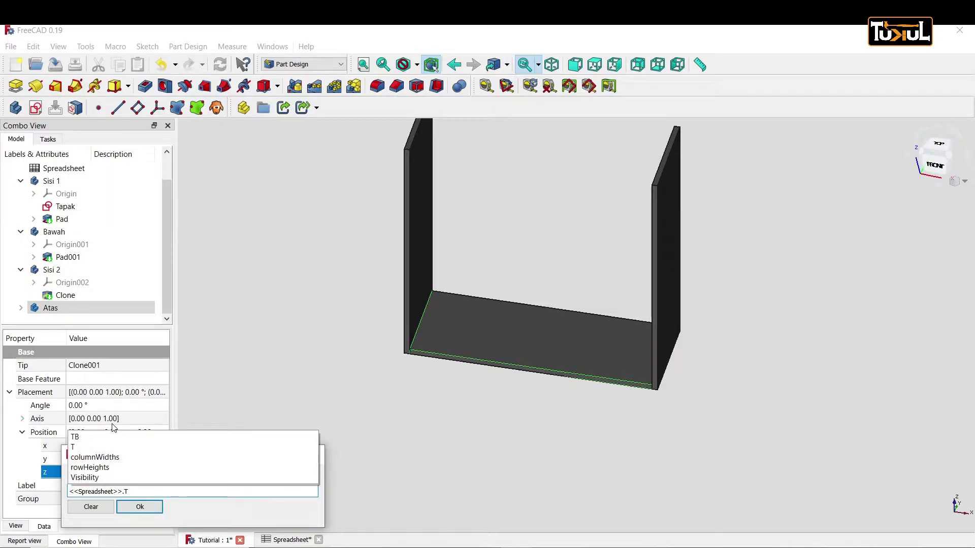
pyautogui.write('-')
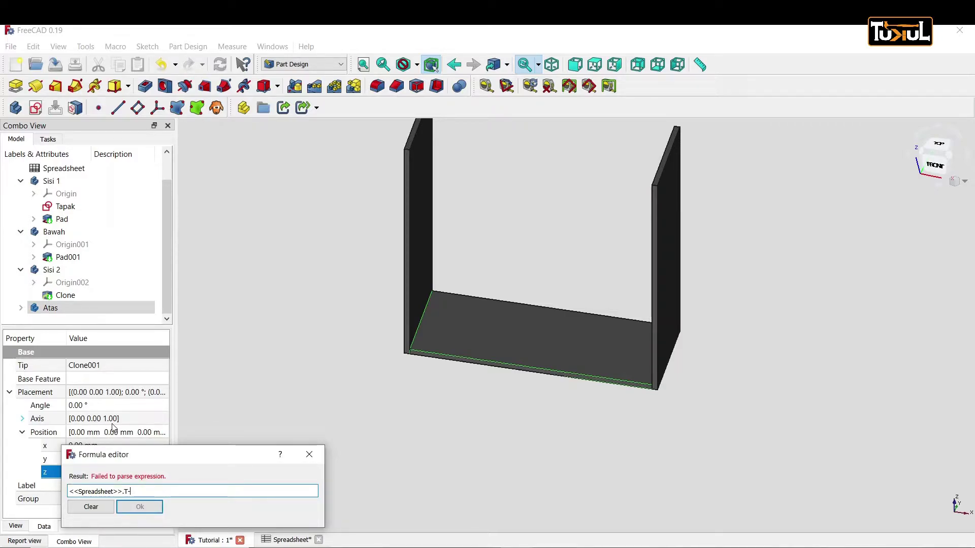
pyautogui.write('Spreadsheet>>.')
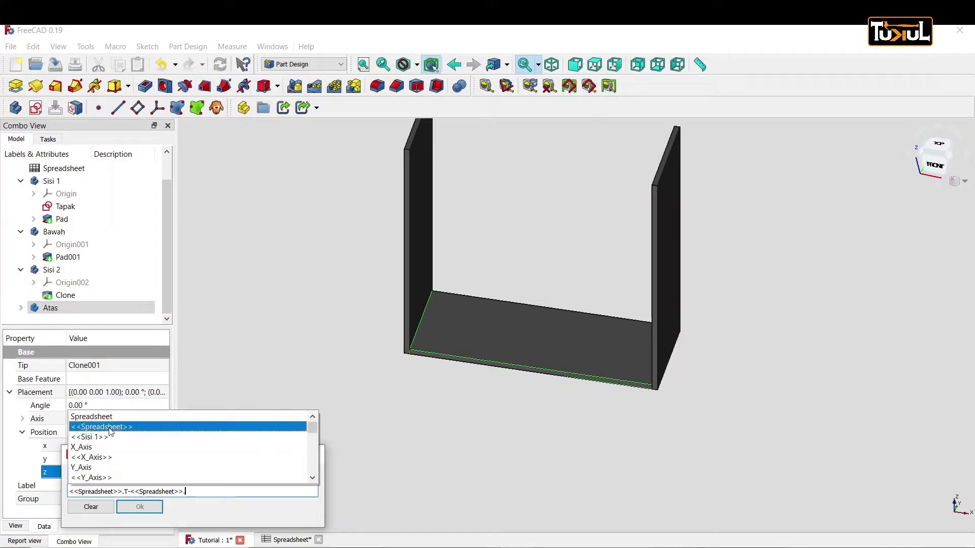
pyautogui.click(112, 427)
pyautogui.write('T')
pyautogui.click(131, 437)
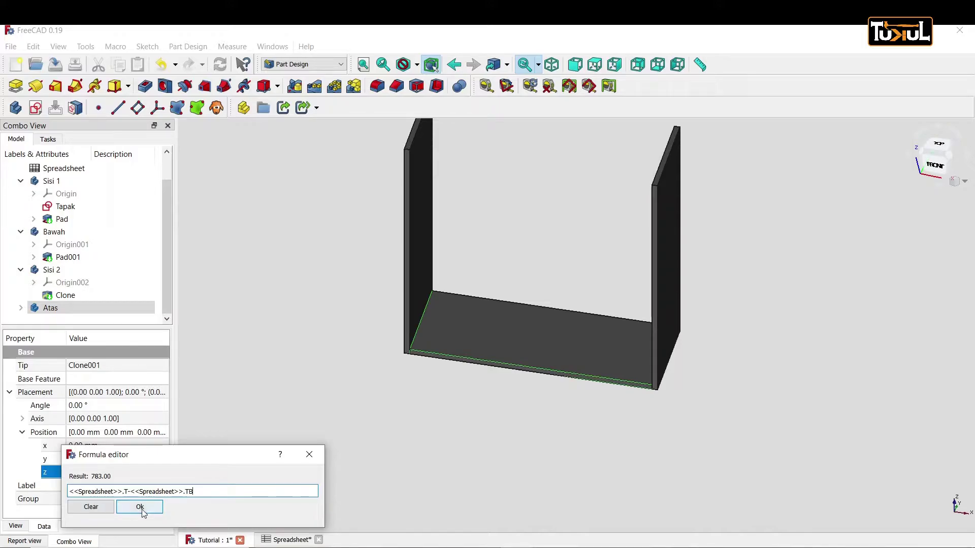
pyautogui.click(140, 508)
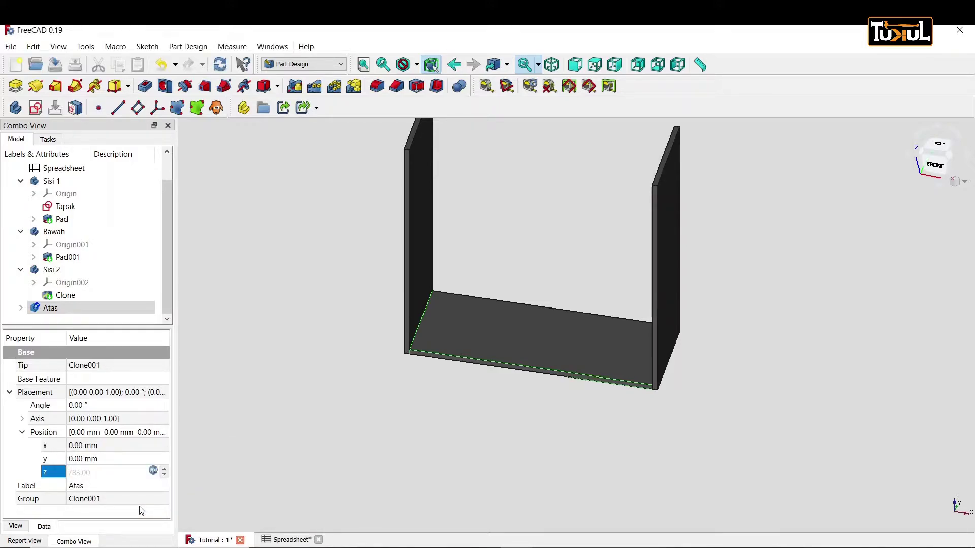
# Step: Recompute so the top panel caps the box, and switch the view to perspective
pyautogui.click(219, 64)
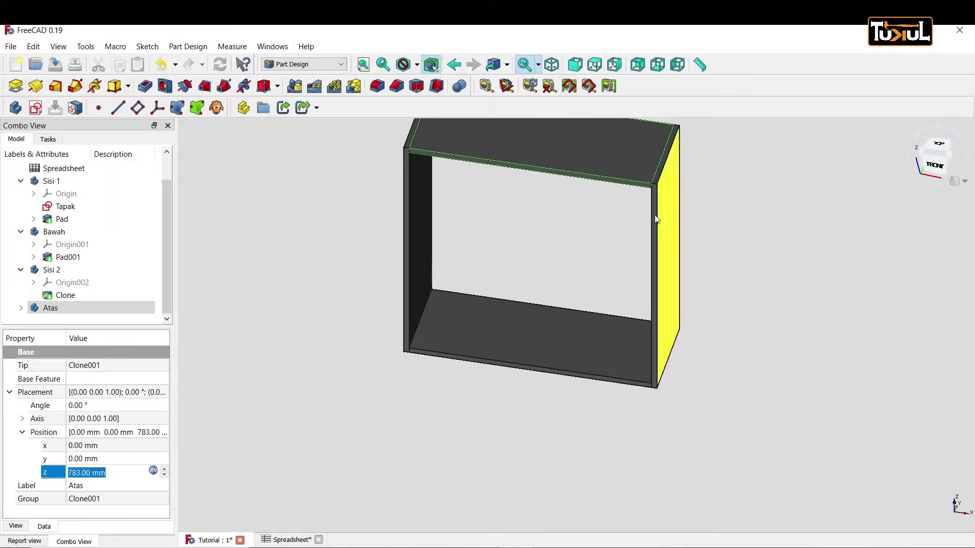
pyautogui.press('1')
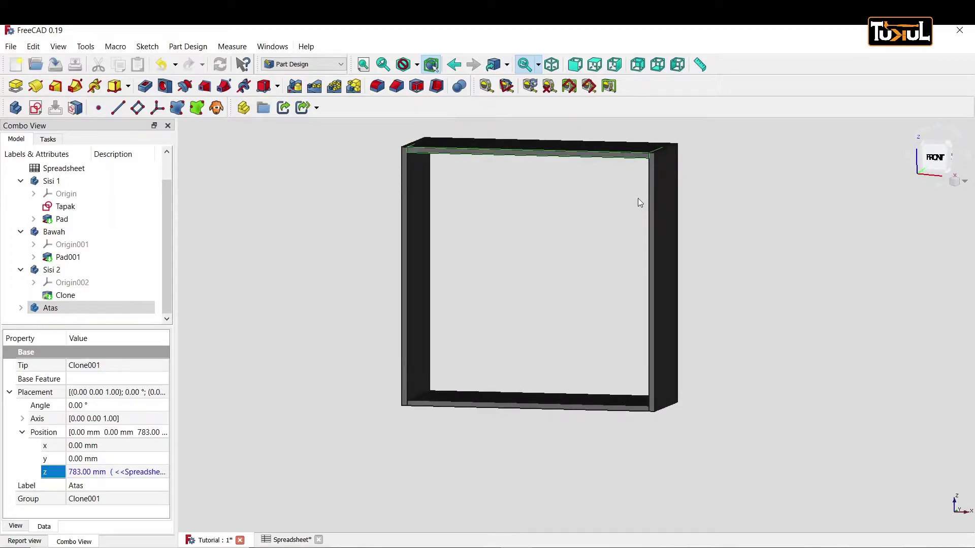
pyautogui.moveTo(601, 192); pyautogui.dragTo(628, 289, button='middle')
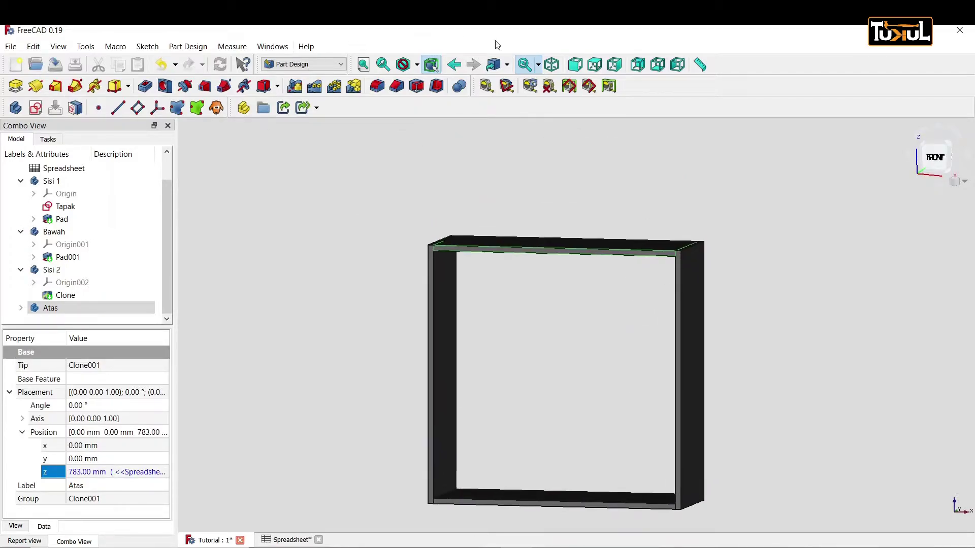
pyautogui.click(551, 65)
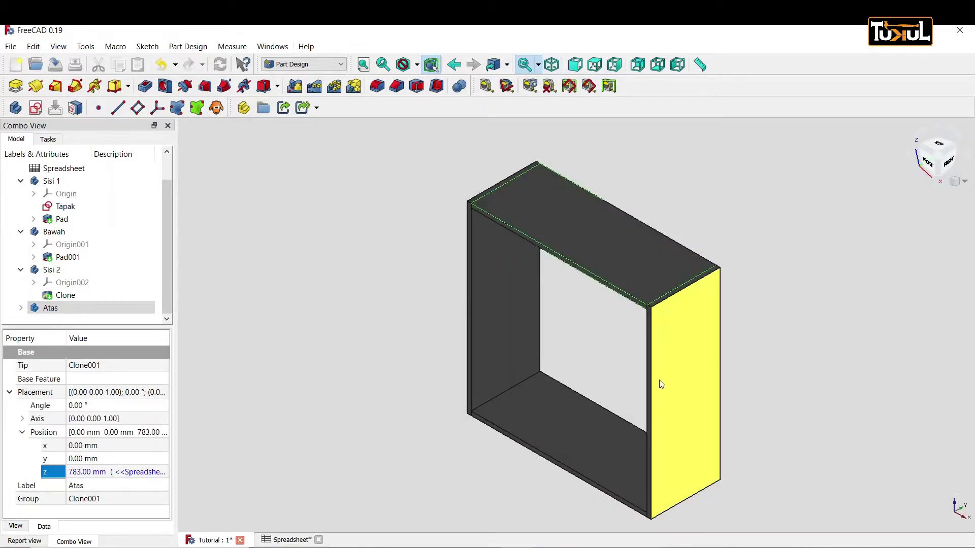
pyautogui.click(961, 183)
pyautogui.click(946, 199)
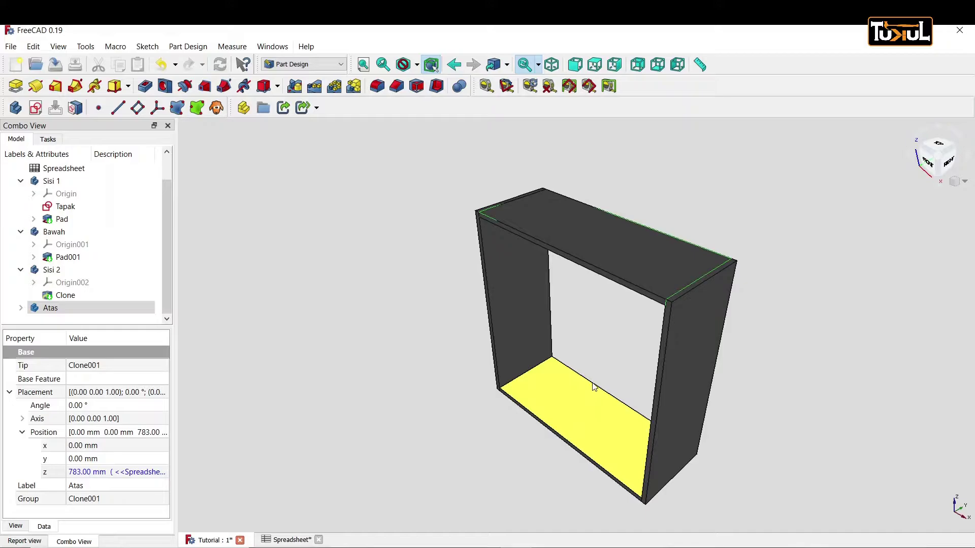
pyautogui.moveTo(593, 387); pyautogui.dragTo(609, 337, button='middle')
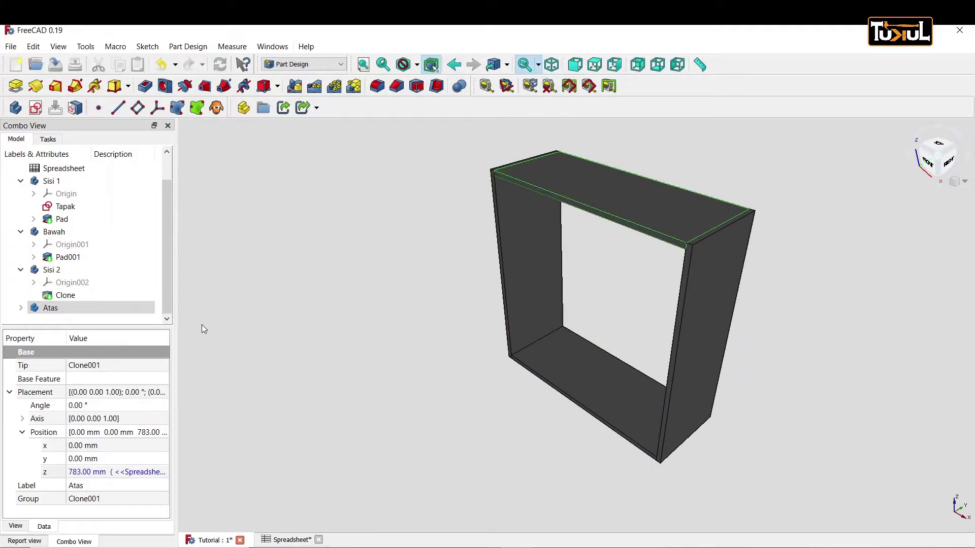
pyautogui.click(46, 237)
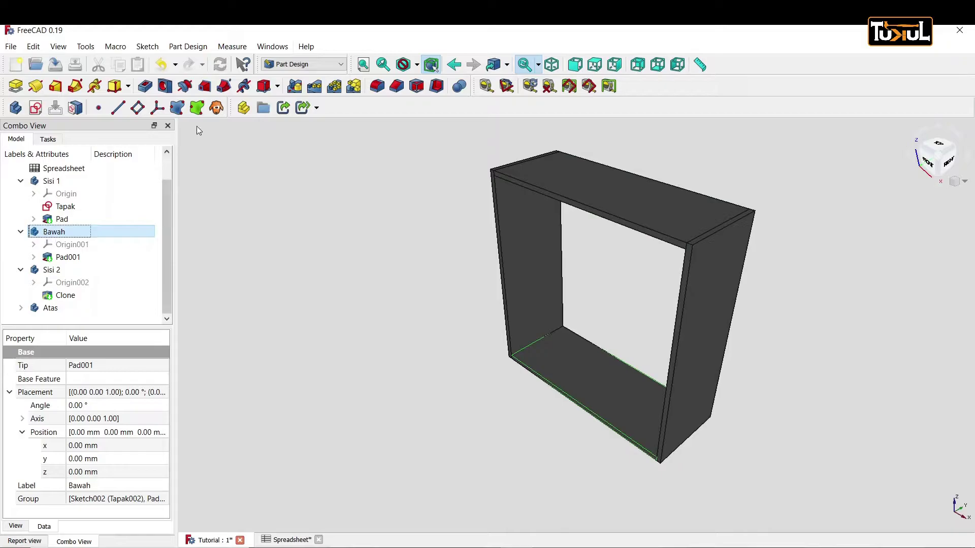
# Step: Clone Bawah and rename the new Body004 to Rak 1
pyautogui.click(216, 108)
pyautogui.click(60, 309)
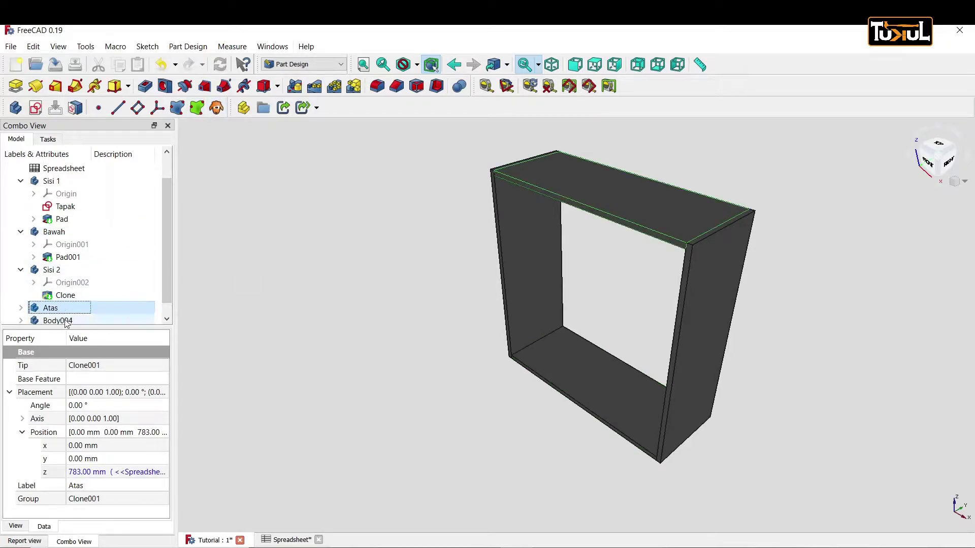
pyautogui.click(64, 320)
pyautogui.rightClick(67, 321)
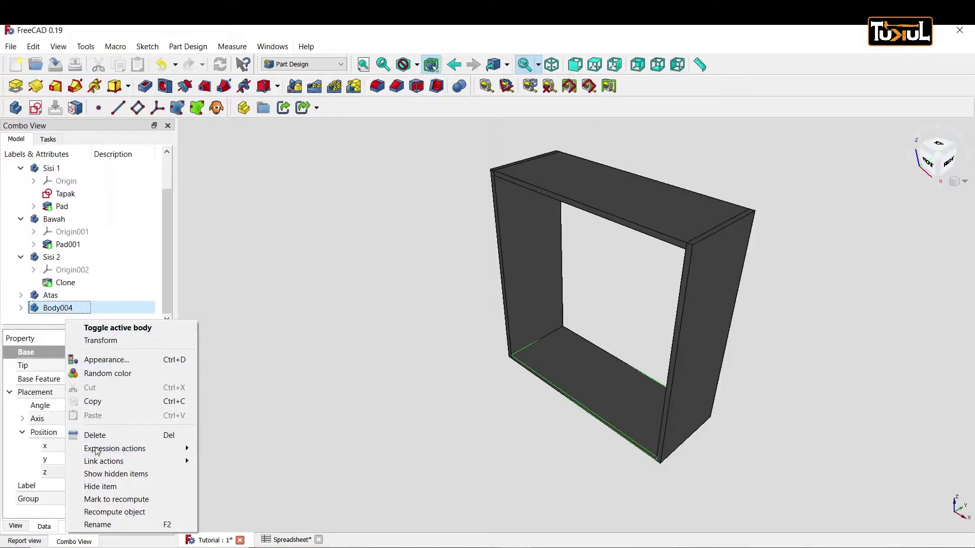
pyautogui.click(98, 524)
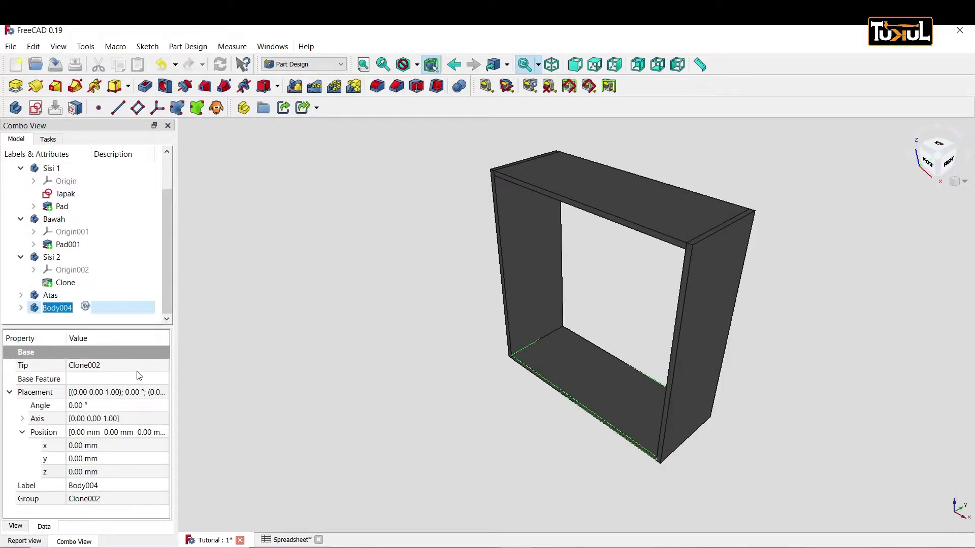
pyautogui.write('Rak 1')
pyautogui.press('Return')
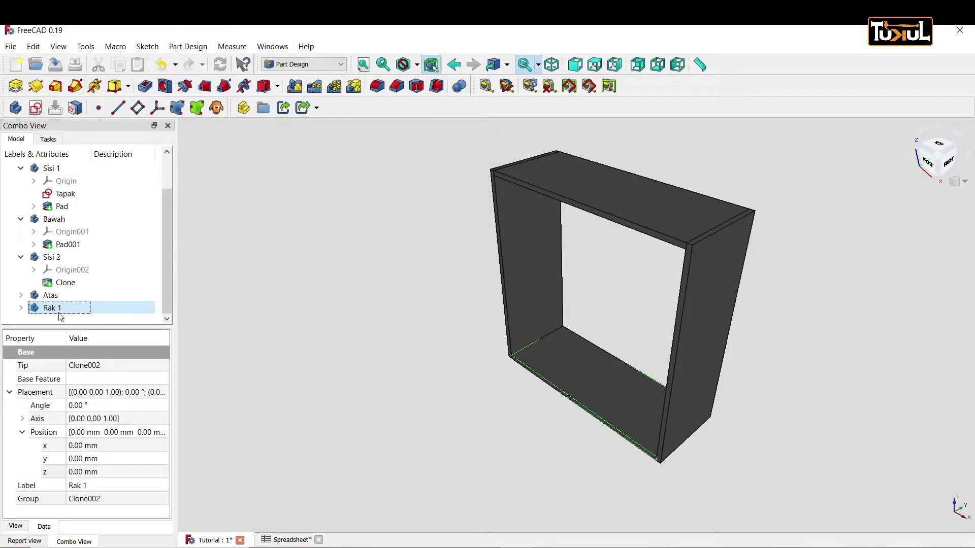
# Step: Expand Rak 1's Placement and edit its z position value
pyautogui.click(21, 308)
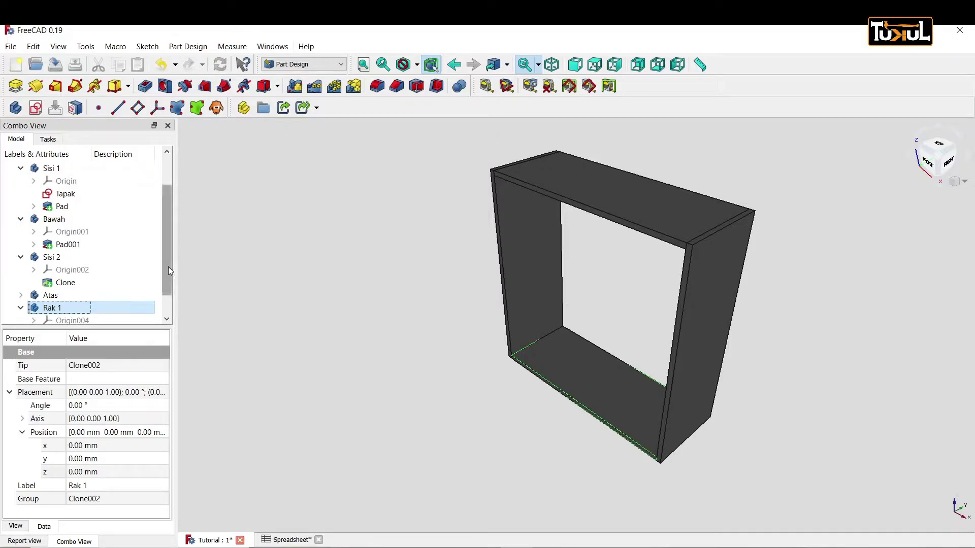
pyautogui.moveTo(169, 270); pyautogui.dragTo(163, 294)
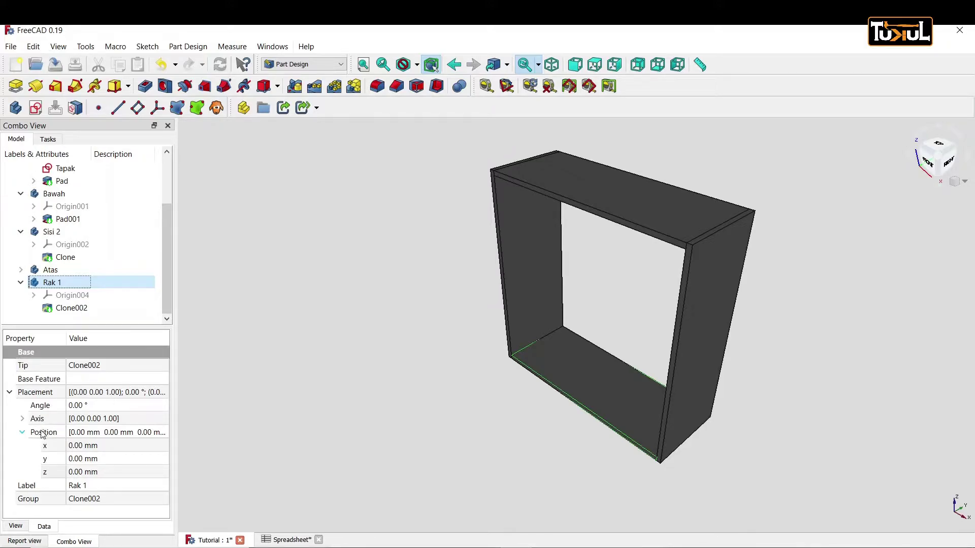
pyautogui.click(56, 472)
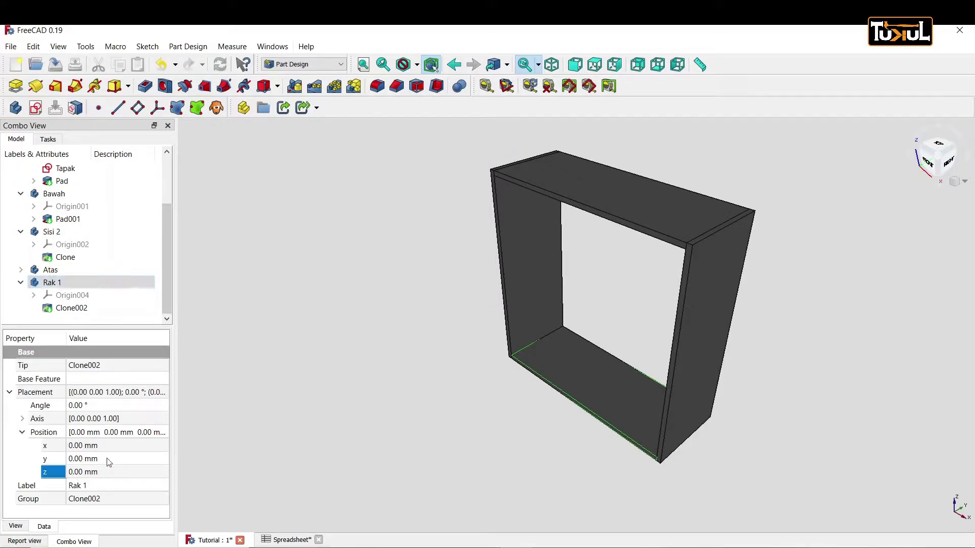
pyautogui.keyDown('shift'); pyautogui.click(106, 461); pyautogui.keyUp('shift')
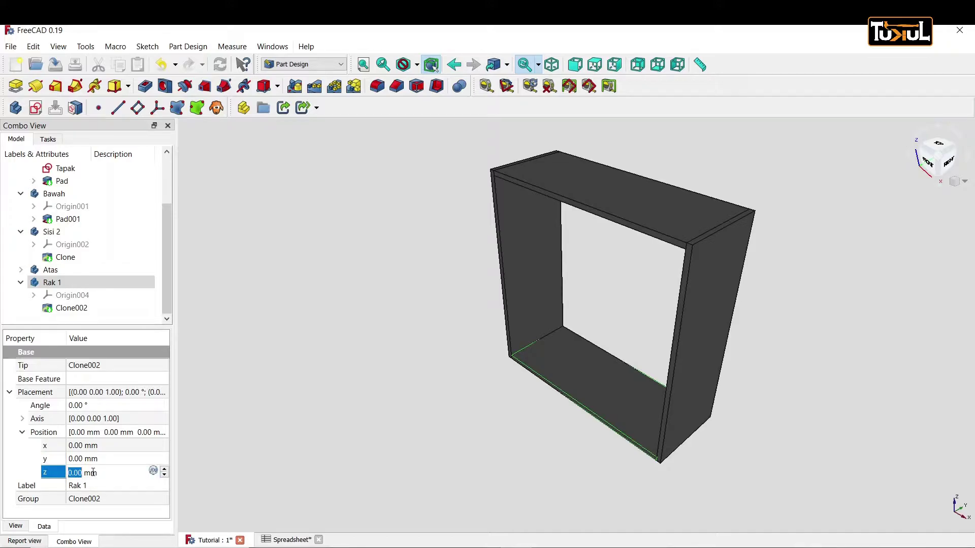
pyautogui.write('5')
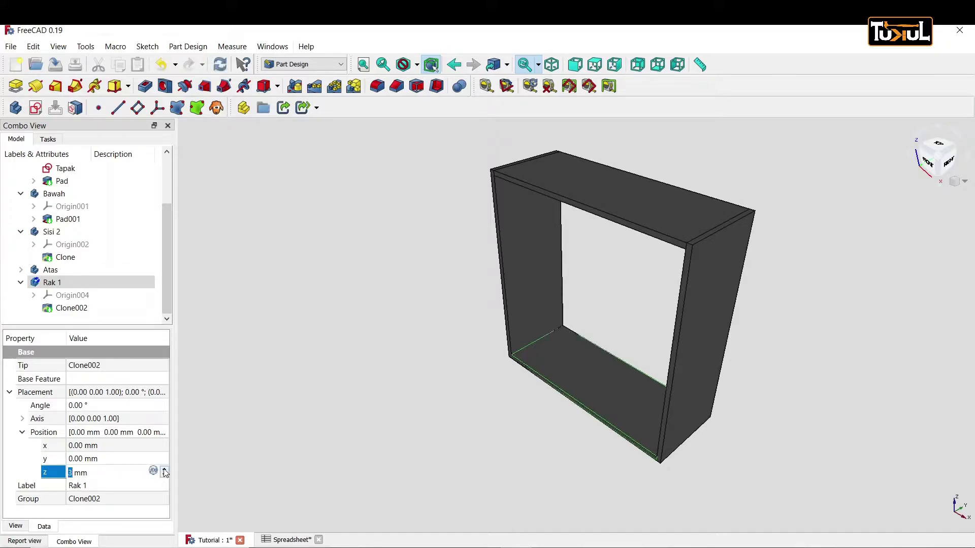
pyautogui.click(164, 470)
pyautogui.click(164, 470)
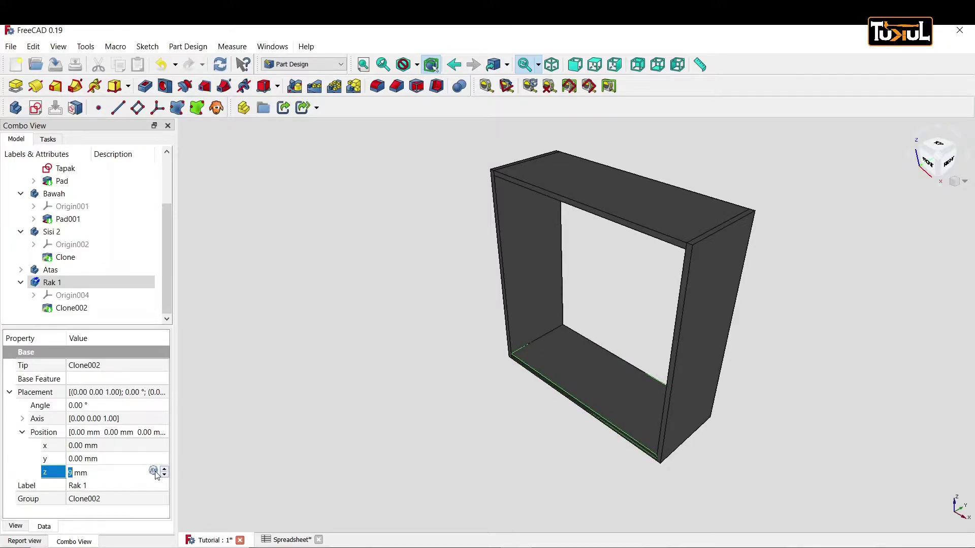
pyautogui.write('9')
# Step: Drive Rak 1's z position with the formula TB + JR, evaluating to 261 mm
pyautogui.click(153, 472)
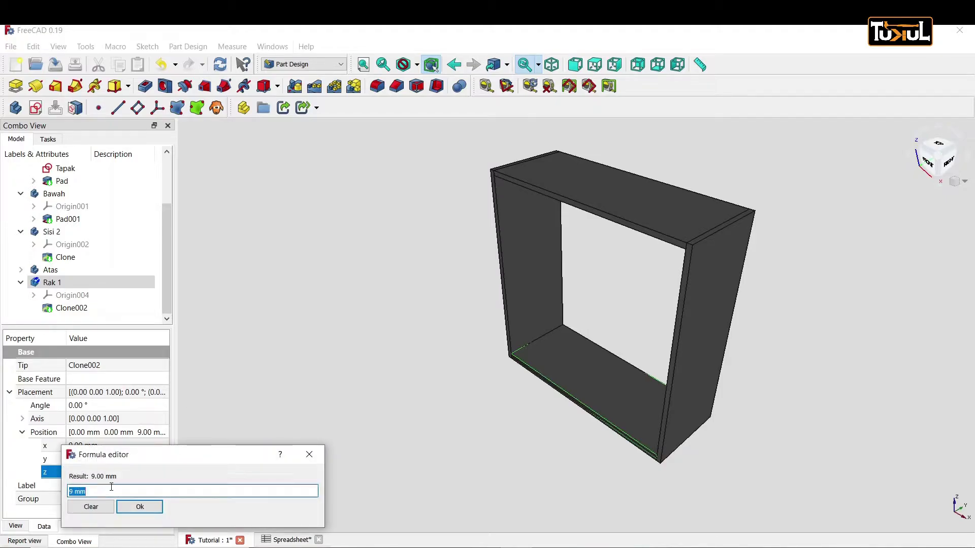
pyautogui.write('s')
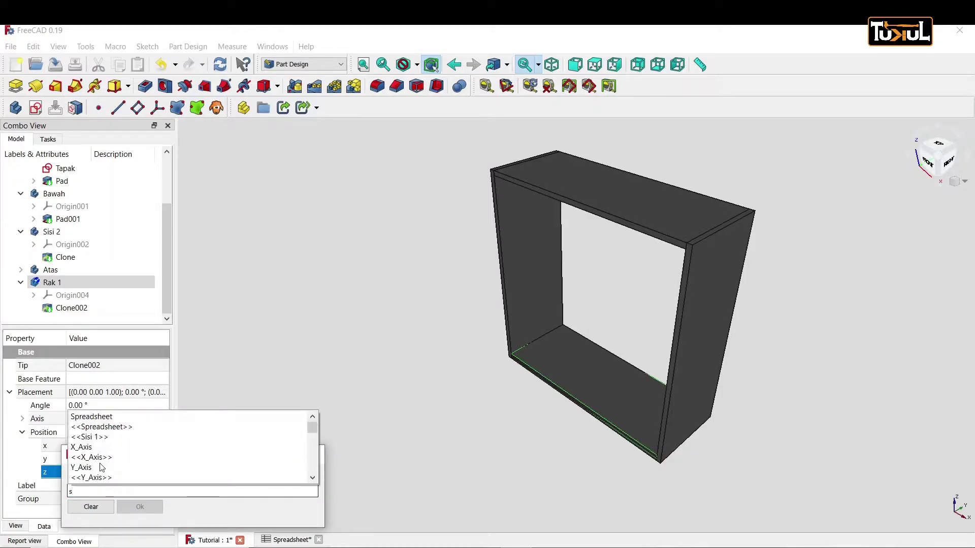
pyautogui.click(91, 427)
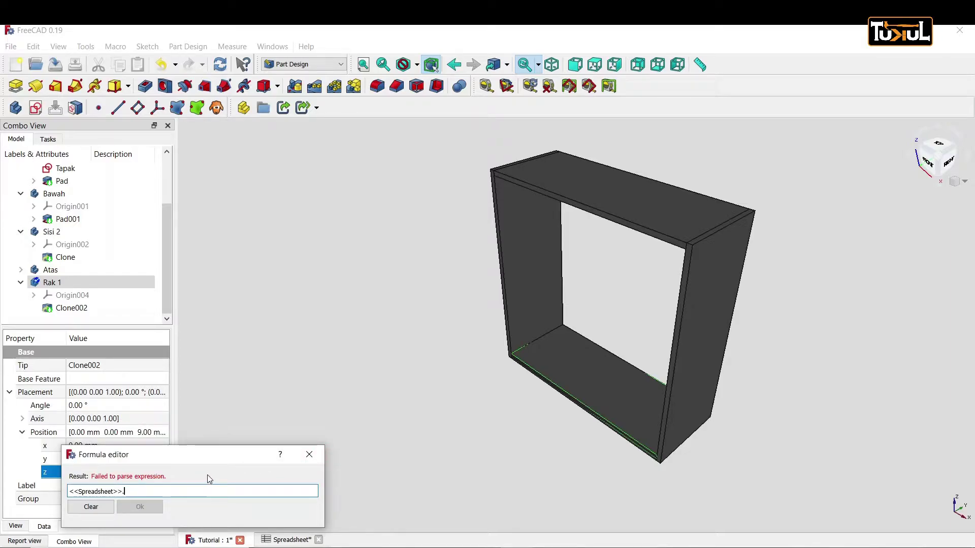
pyautogui.write('t')
pyautogui.write('b')
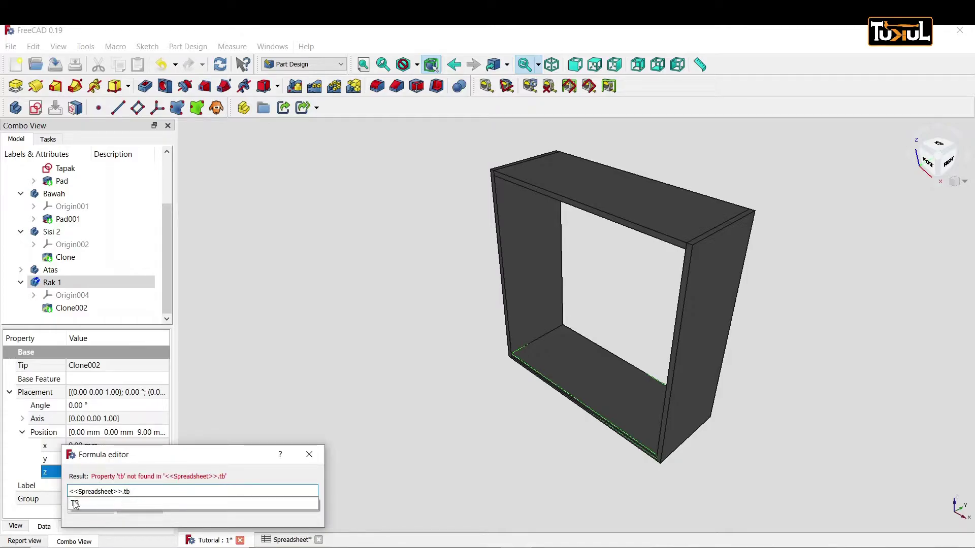
pyautogui.click(76, 503)
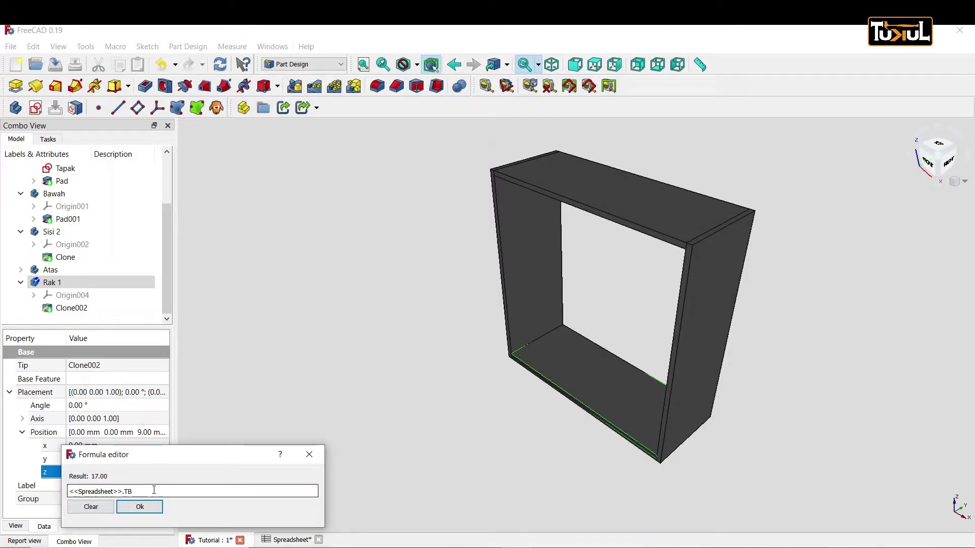
pyautogui.write('+')
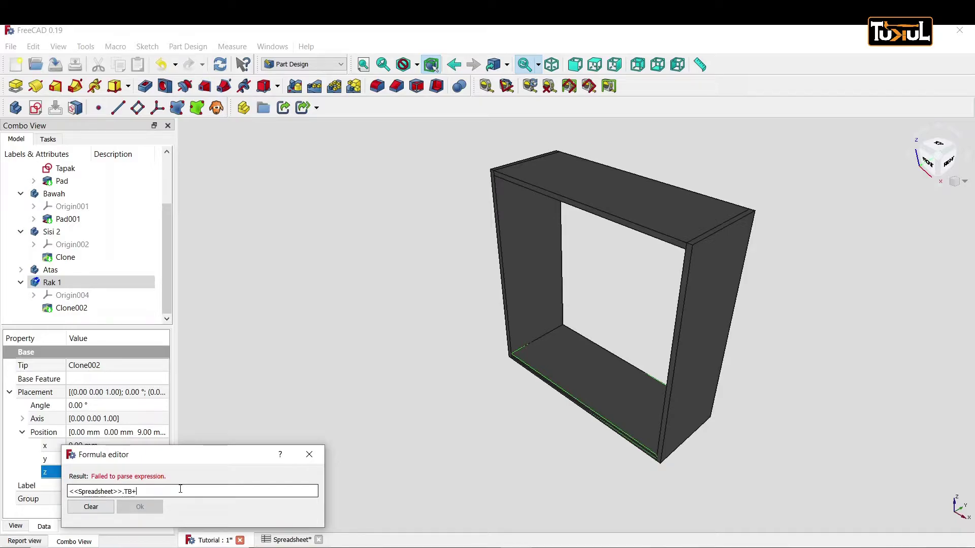
pyautogui.write('S')
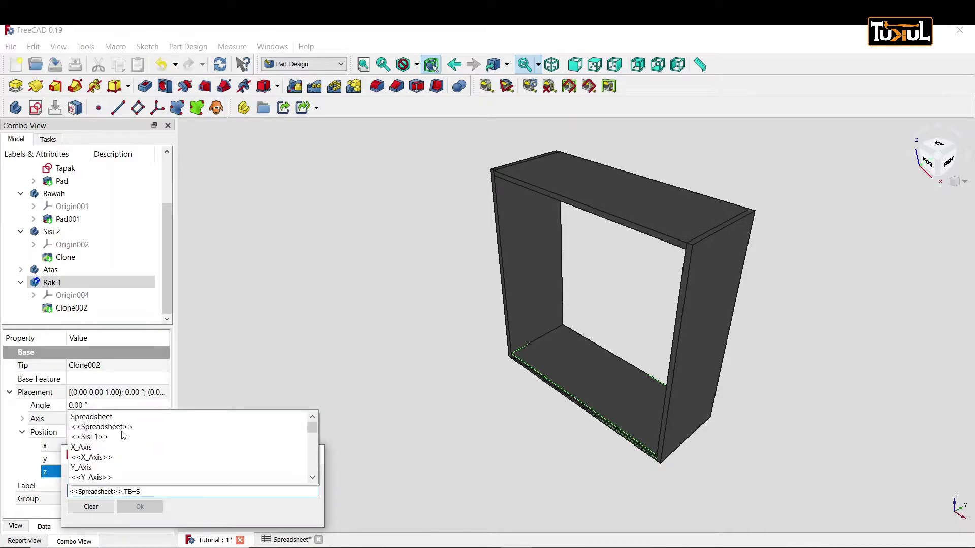
pyautogui.click(123, 428)
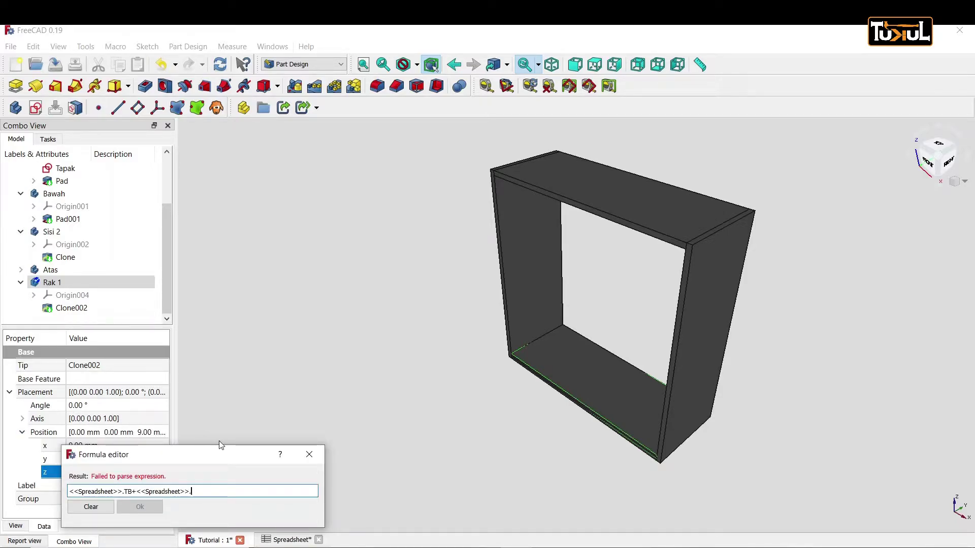
pyautogui.write('JR')
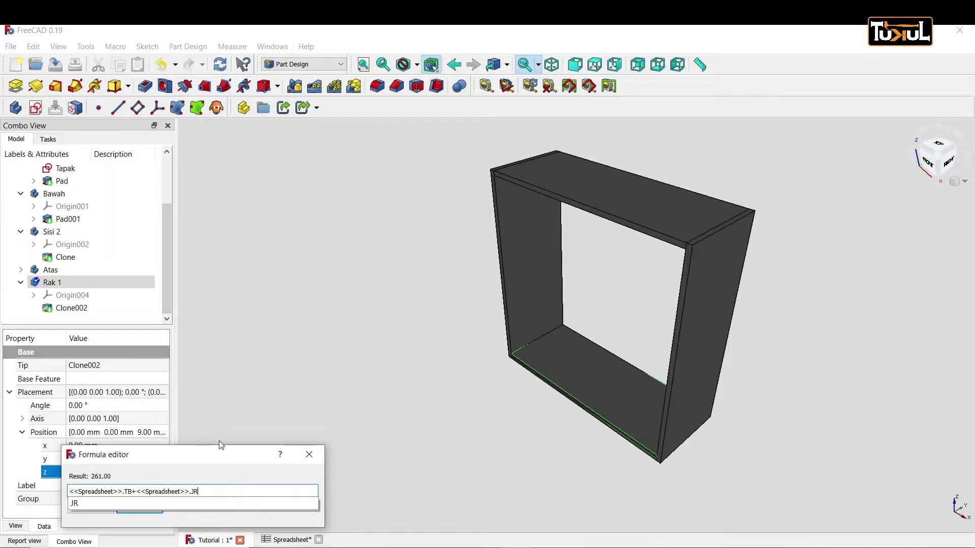
pyautogui.click(80, 504)
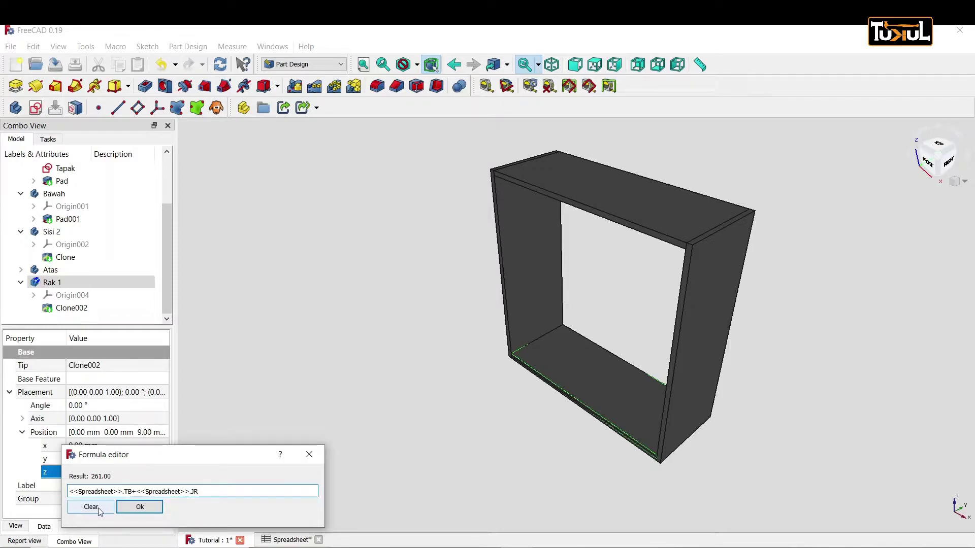
pyautogui.click(141, 512)
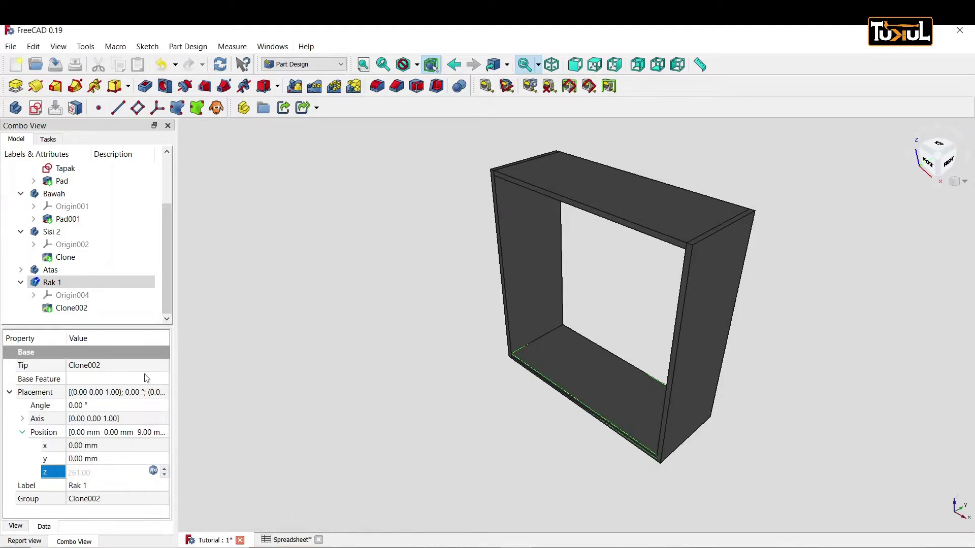
# Step: Recompute to raise the Rak 1 shelf to 261 mm and hide Sisi 1
pyautogui.click(220, 64)
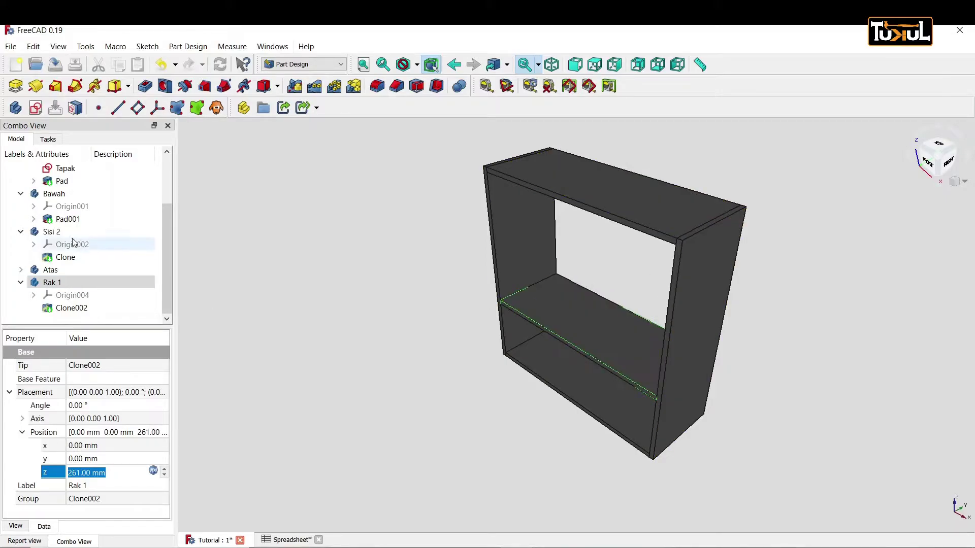
pyautogui.scroll(2, 53, 210)
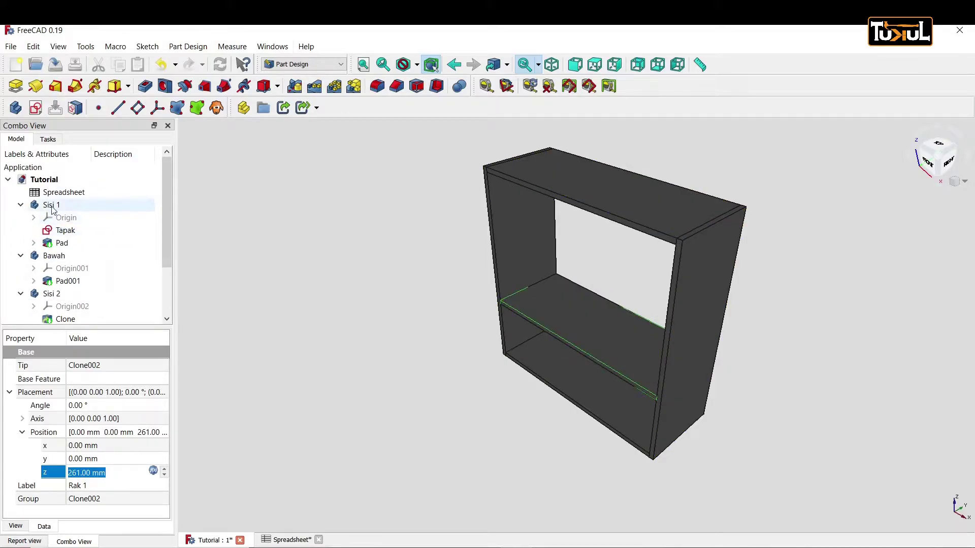
pyautogui.click(54, 210)
pyautogui.press('space')
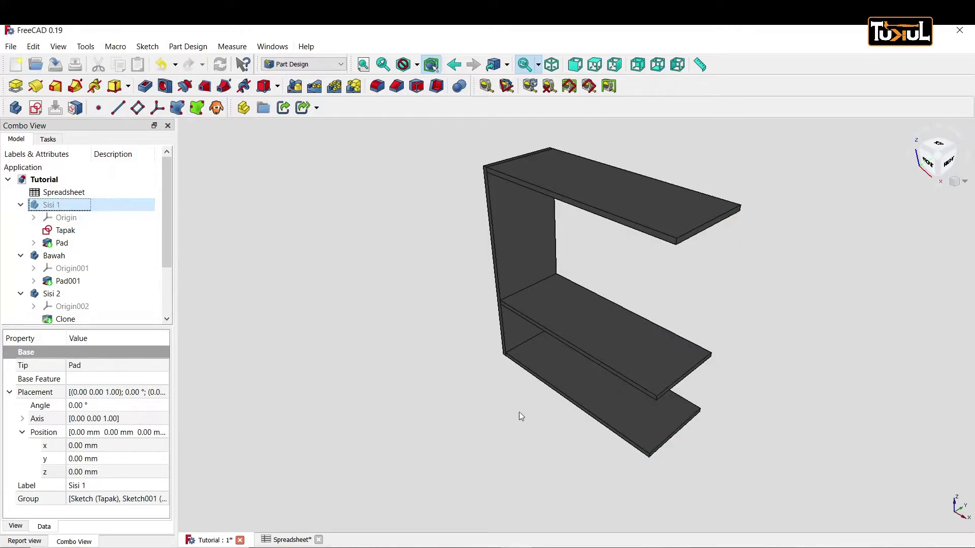
# Step: Zoom and orbit to inspect the raised middle shelf inside the cabinet
pyautogui.scroll(1, 694, 380)
pyautogui.scroll(1, 694, 365)
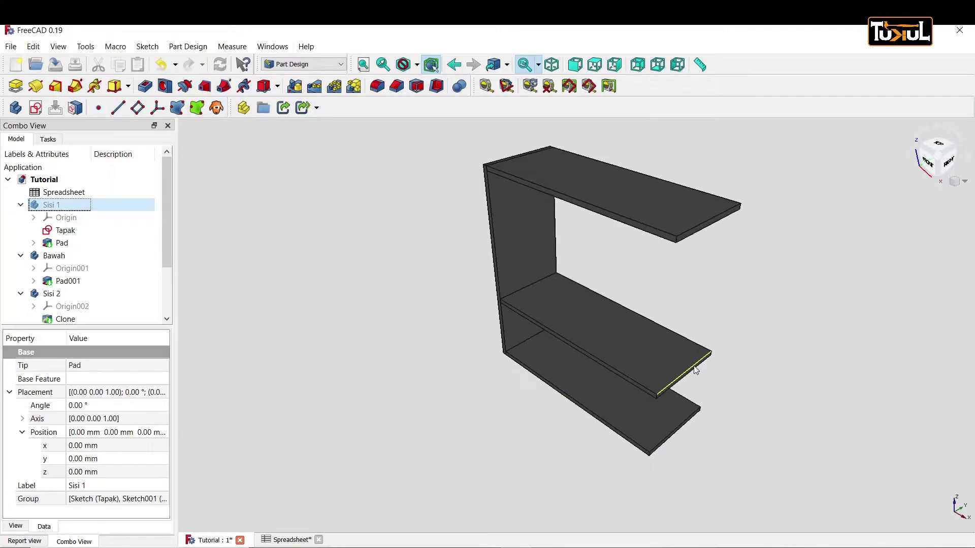
pyautogui.scroll(1, 692, 349)
pyautogui.click(637, 328)
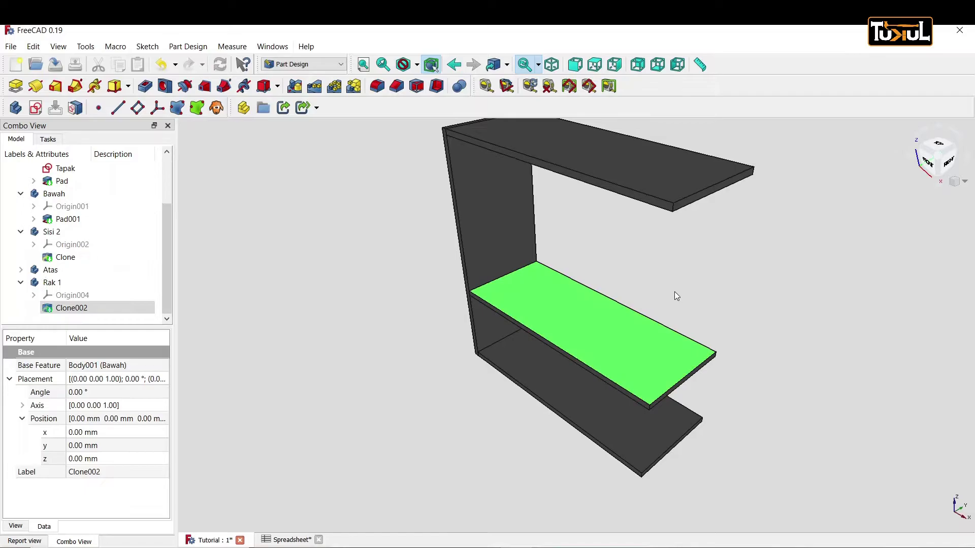
pyautogui.moveTo(674, 294); pyautogui.dragTo(639, 271, button='middle')
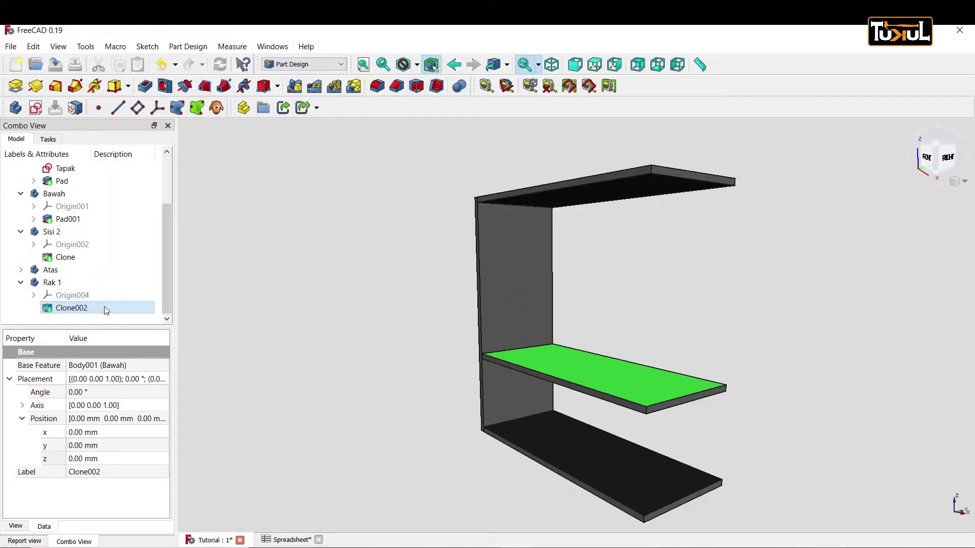
pyautogui.click(54, 193)
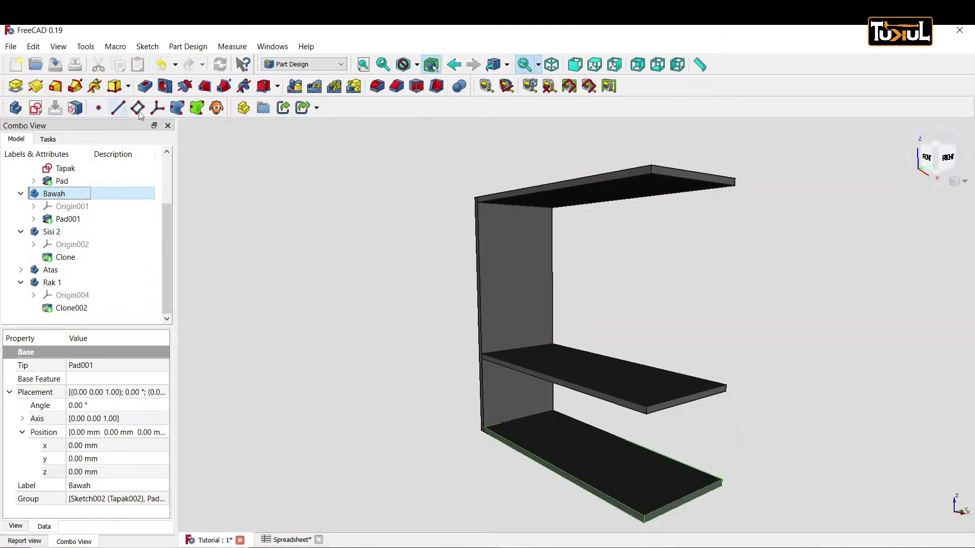
# Step: Clone Bawah and rename the new Body005 to Rak 2
pyautogui.click(216, 108)
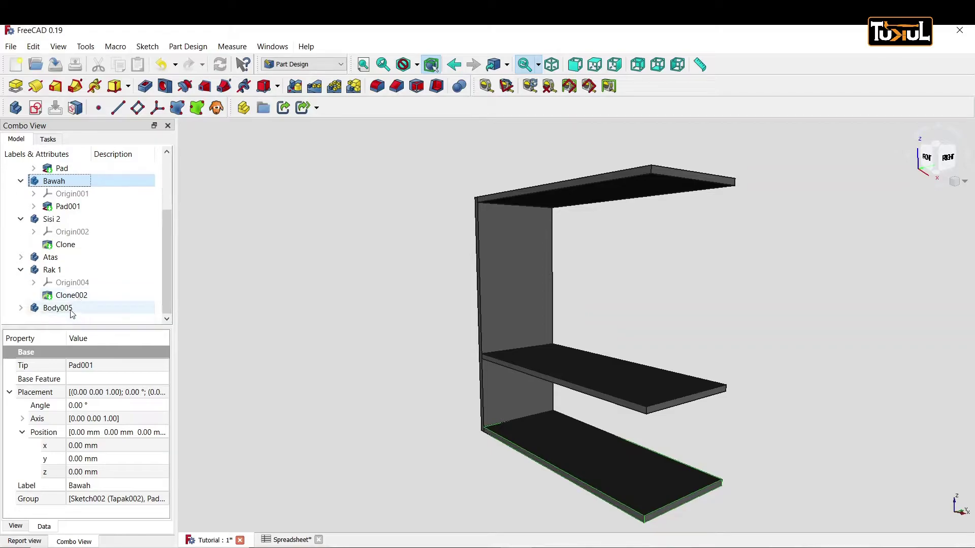
pyautogui.click(65, 309)
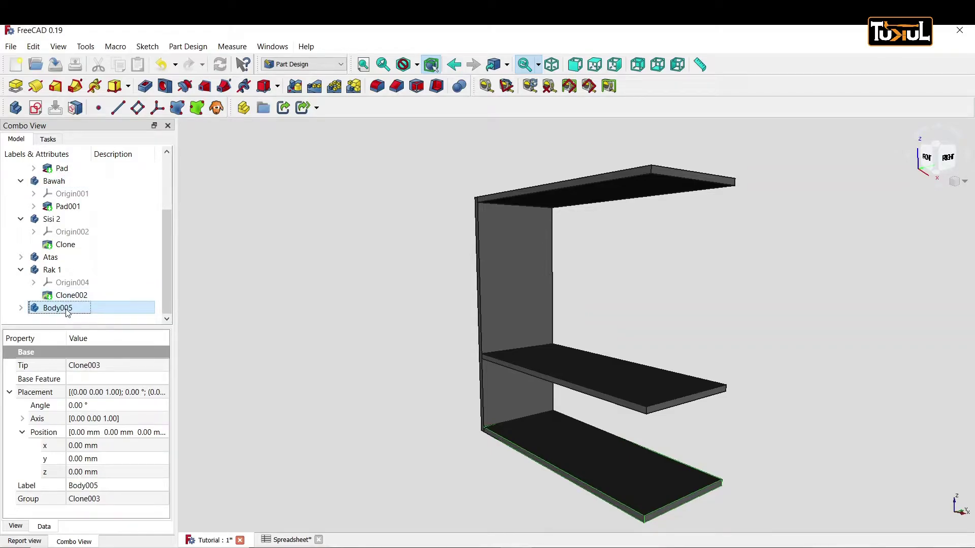
pyautogui.keyDown('ctrl'); pyautogui.click(51, 270); pyautogui.keyUp('ctrl')
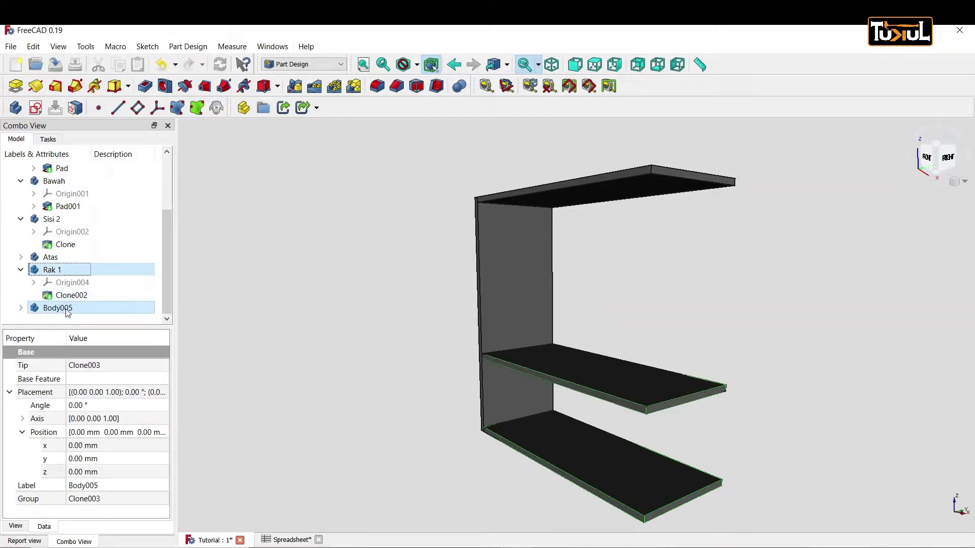
pyautogui.click(67, 311)
pyautogui.rightClick(66, 311)
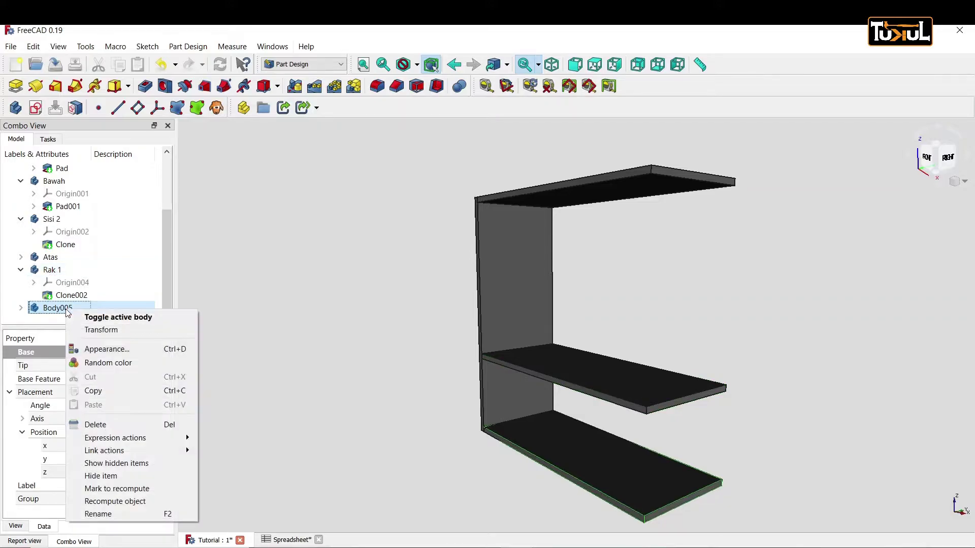
pyautogui.click(112, 515)
pyautogui.write('Rak 2')
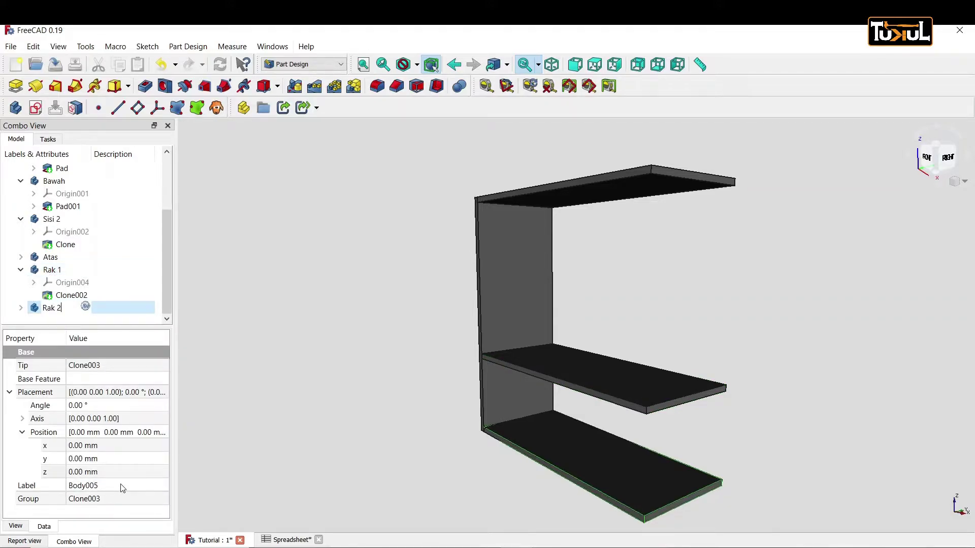
pyautogui.press('Return')
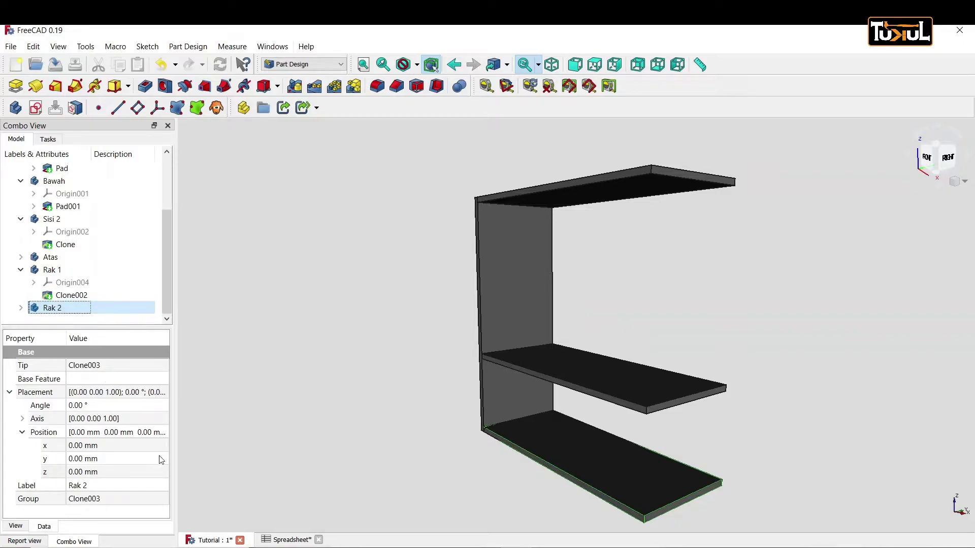
# Step: Set Rak 2's z position to the formula 2*(TB + JR), giving 522 mm
pyautogui.click(82, 473)
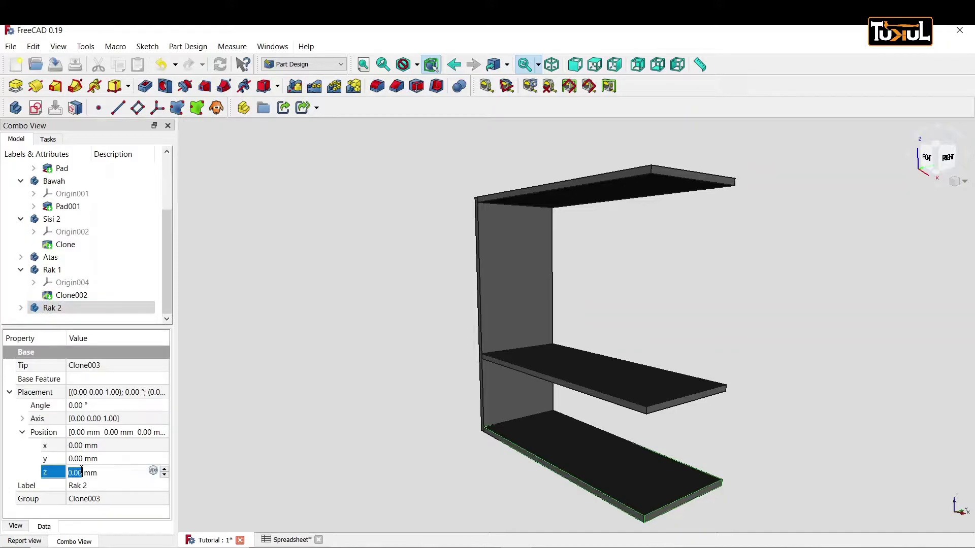
pyautogui.click(153, 472)
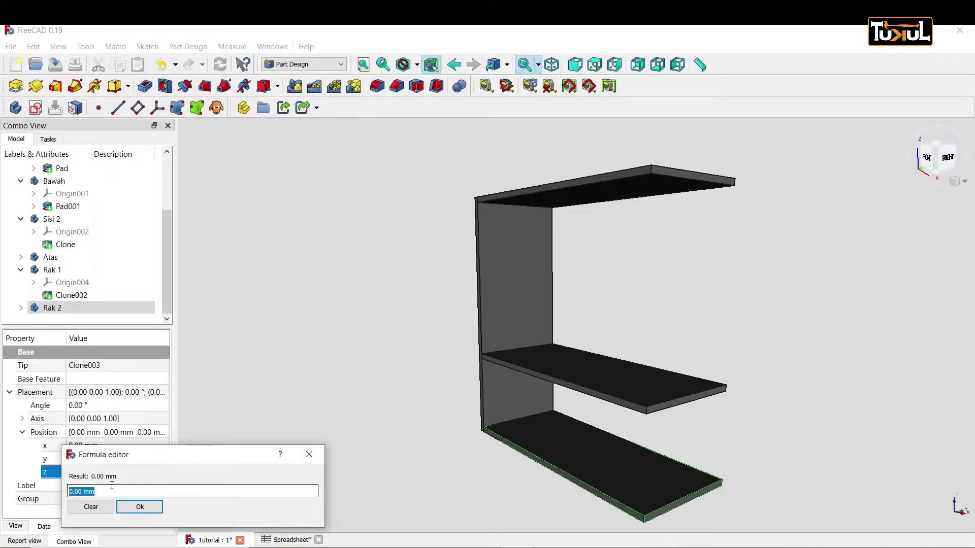
pyautogui.write('s')
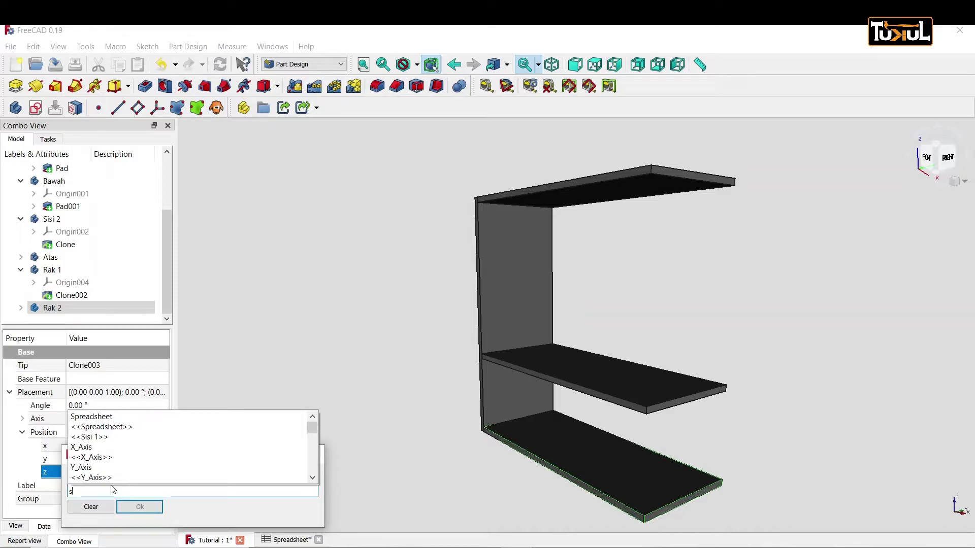
pyautogui.press('BackSpace')
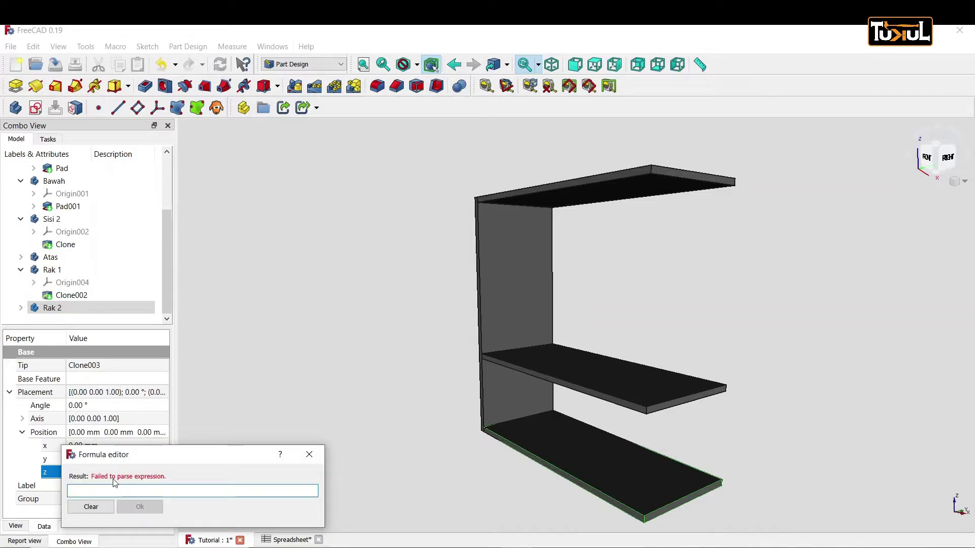
pyautogui.write('2')
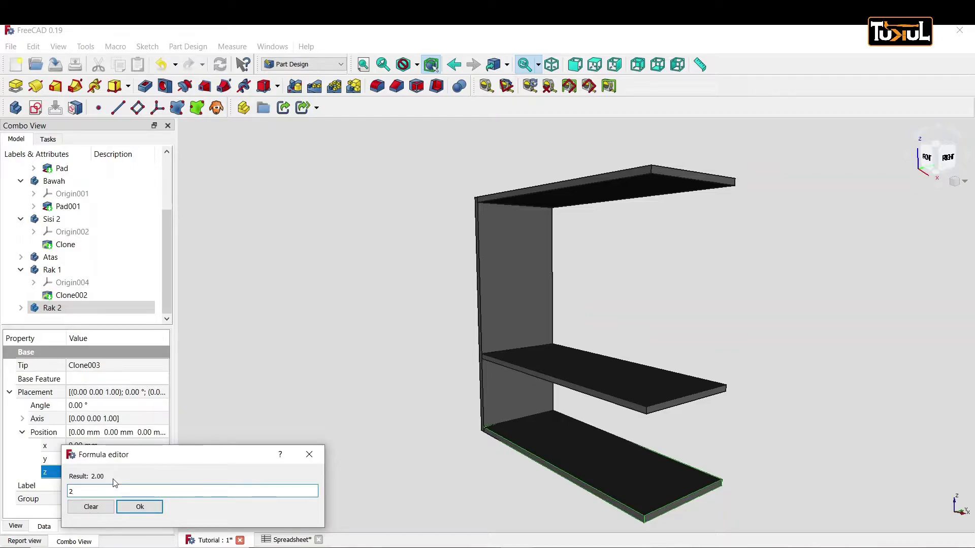
pyautogui.write('*')
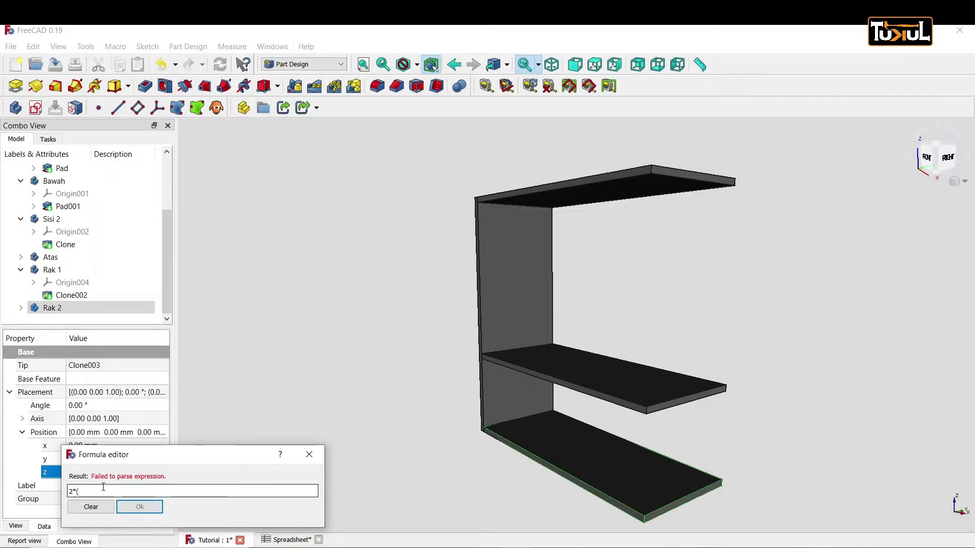
pyautogui.write('s')
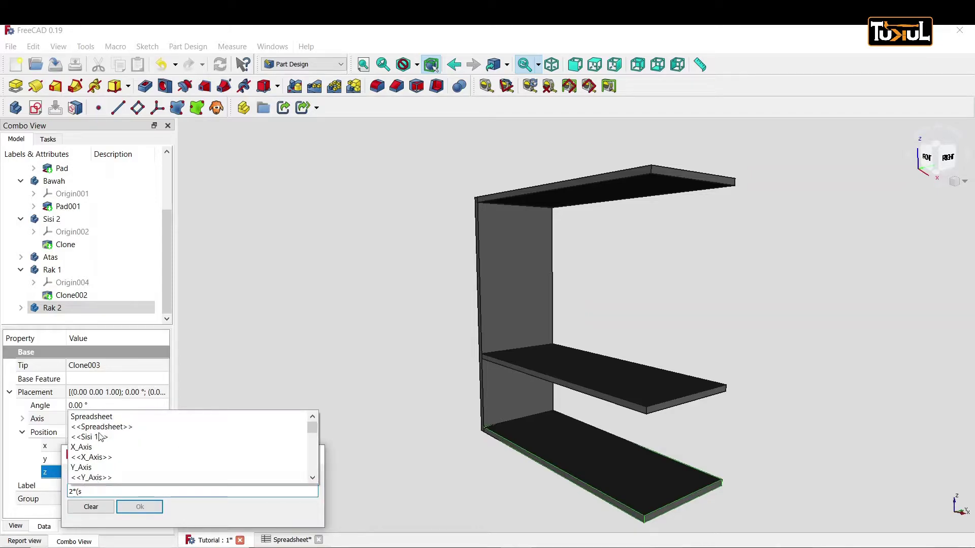
pyautogui.click(100, 429)
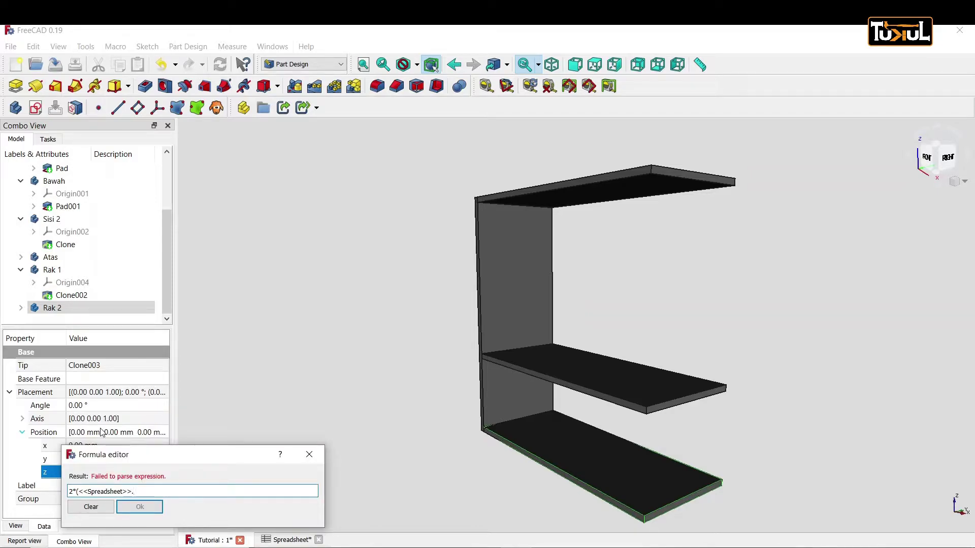
pyautogui.write('tb')
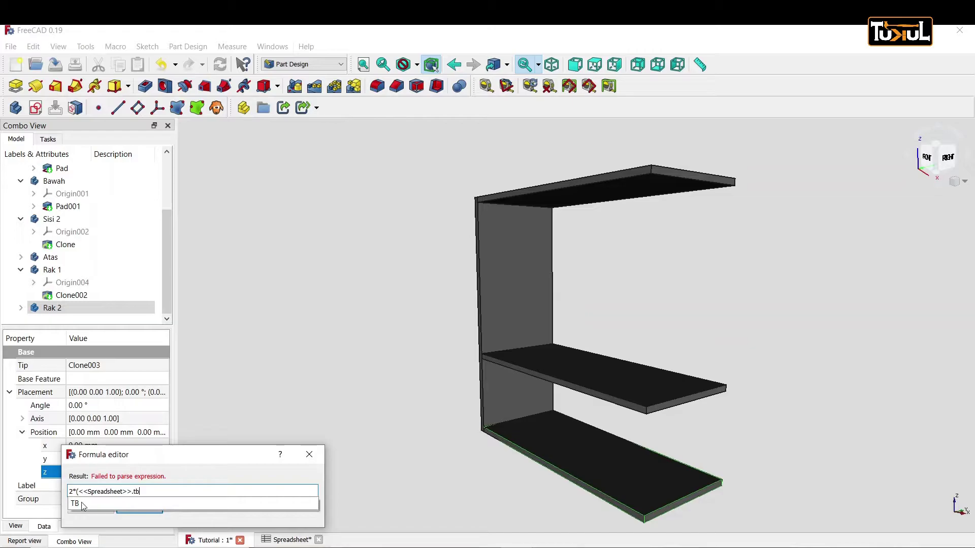
pyautogui.click(82, 504)
pyautogui.write('+')
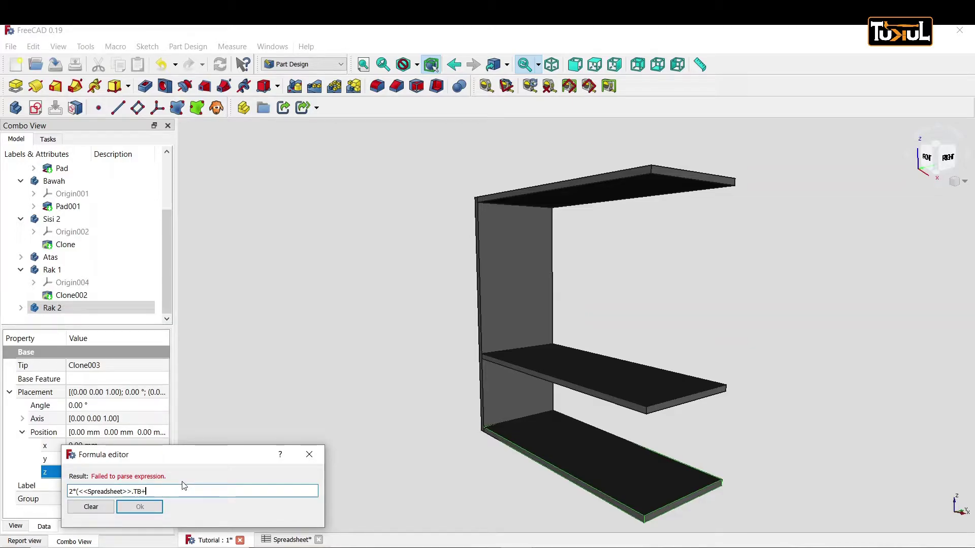
pyautogui.write('s')
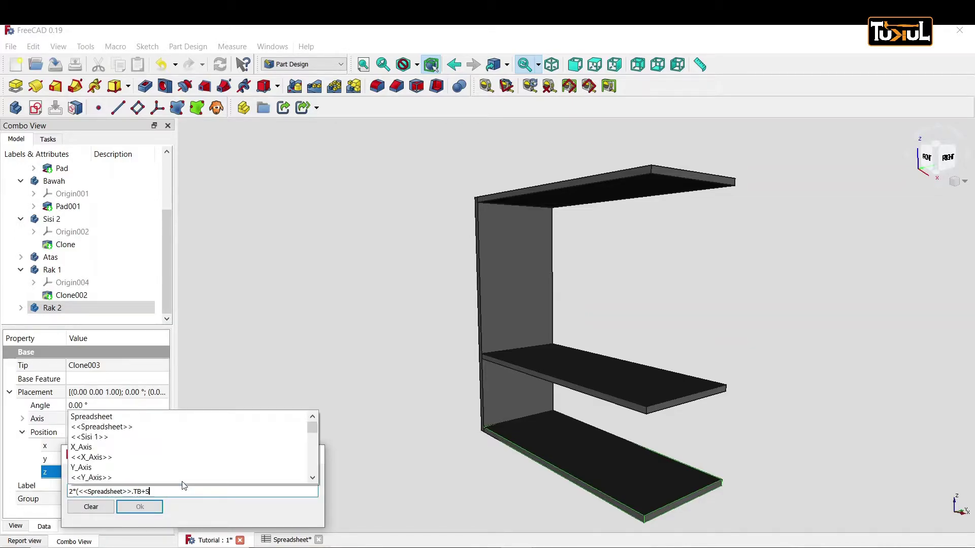
pyautogui.click(100, 429)
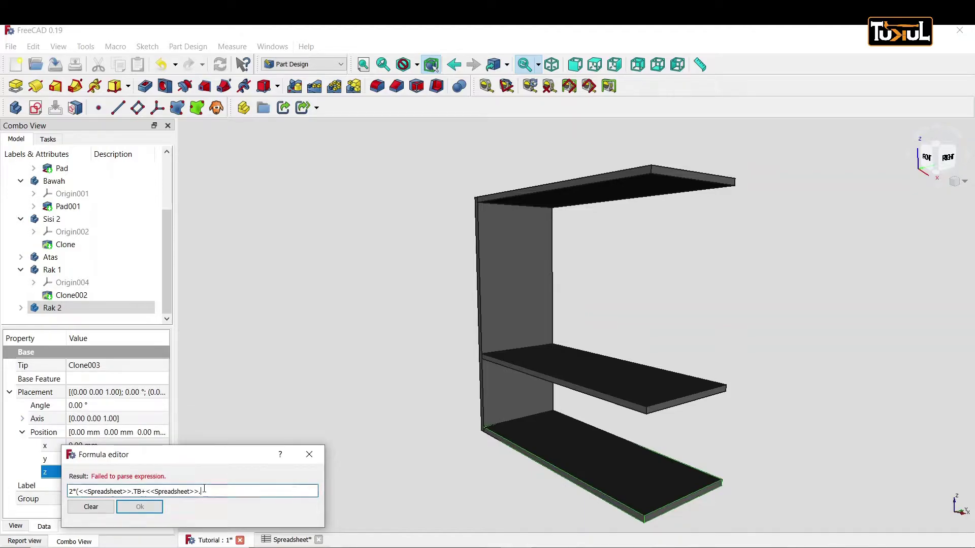
pyautogui.write('J')
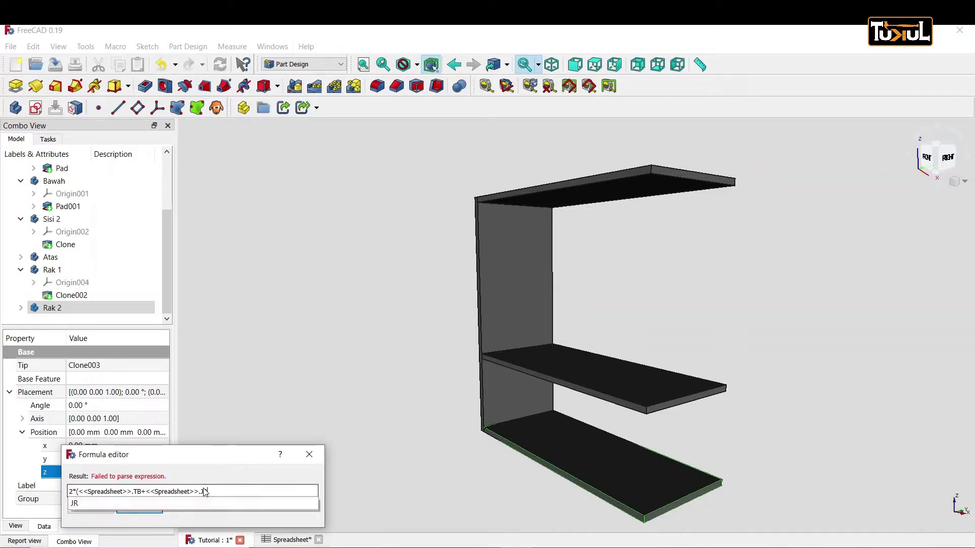
pyautogui.write('R)')
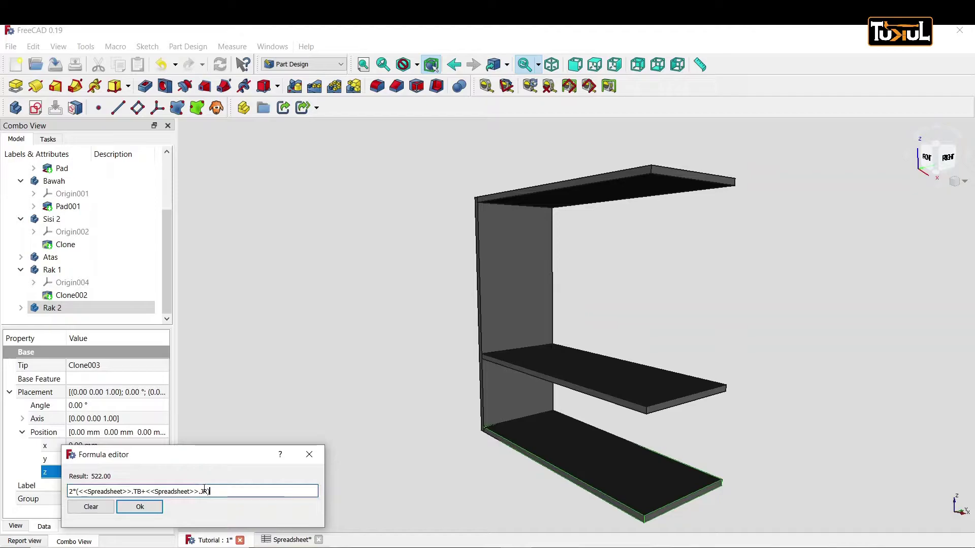
pyautogui.click(140, 507)
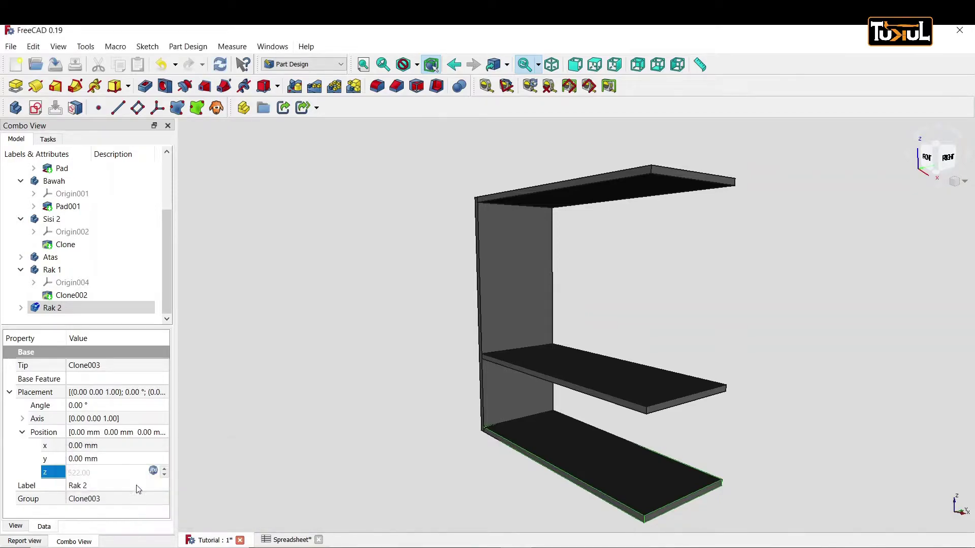
# Step: Apply the 522 mm shelf height, collapse the tree, and make Sisi 1 visible again
pyautogui.click(221, 63)
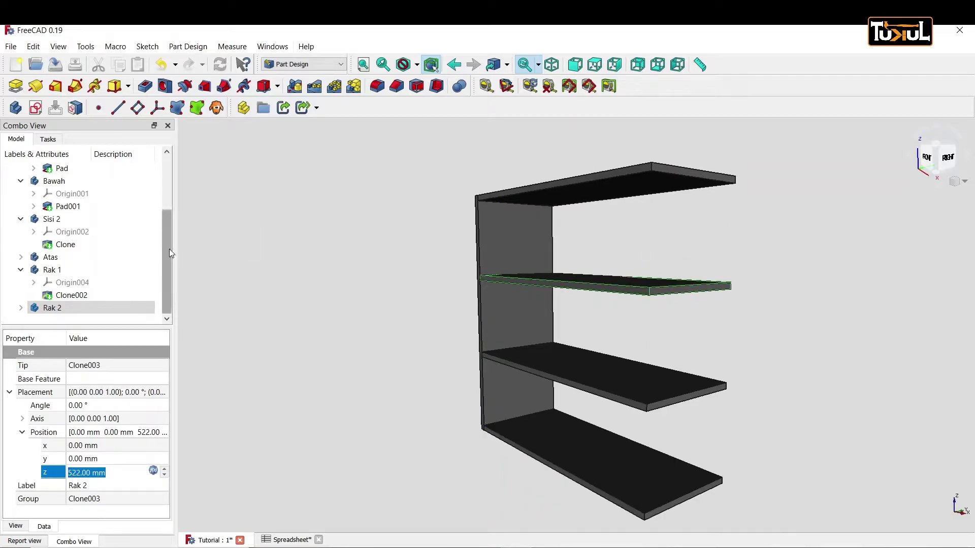
pyautogui.moveTo(168, 246); pyautogui.dragTo(167, 261)
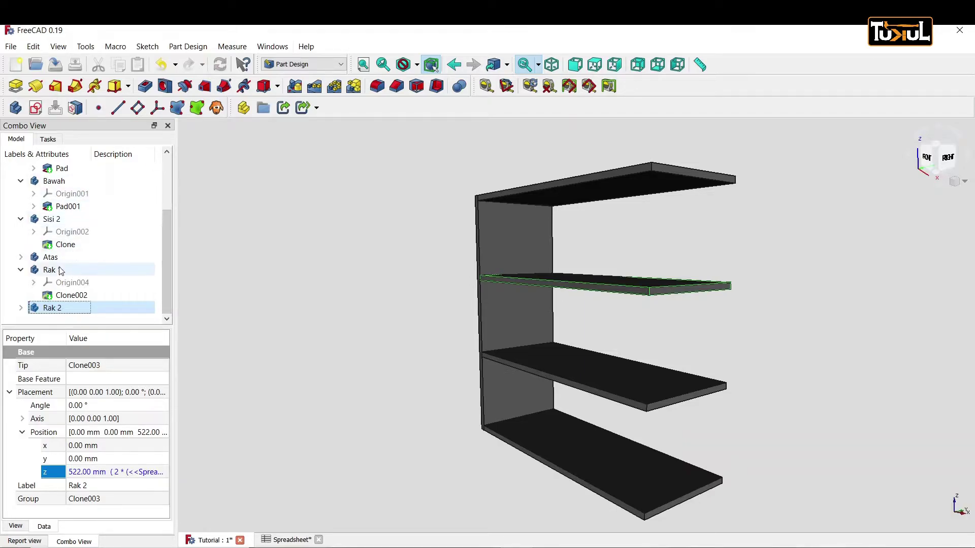
pyautogui.click(20, 269)
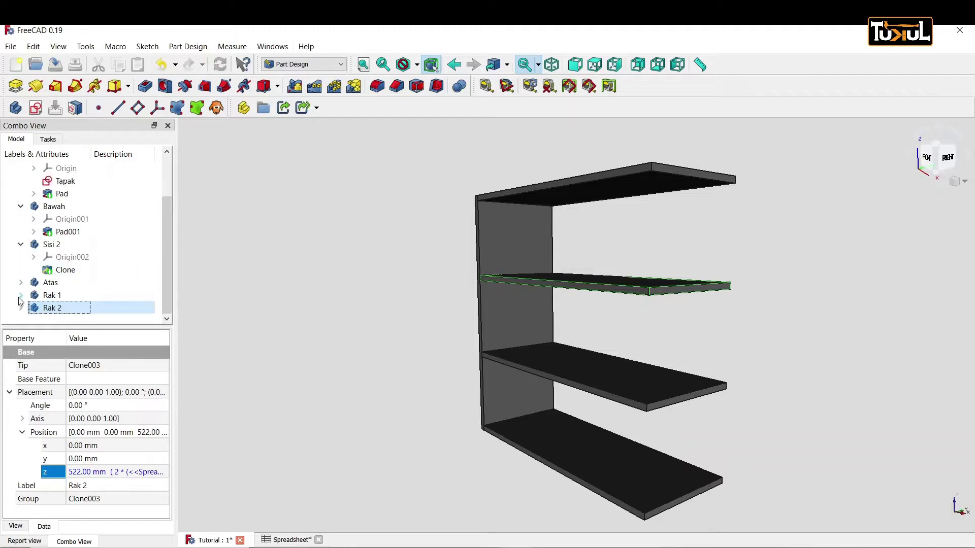
pyautogui.click(21, 244)
pyautogui.click(20, 231)
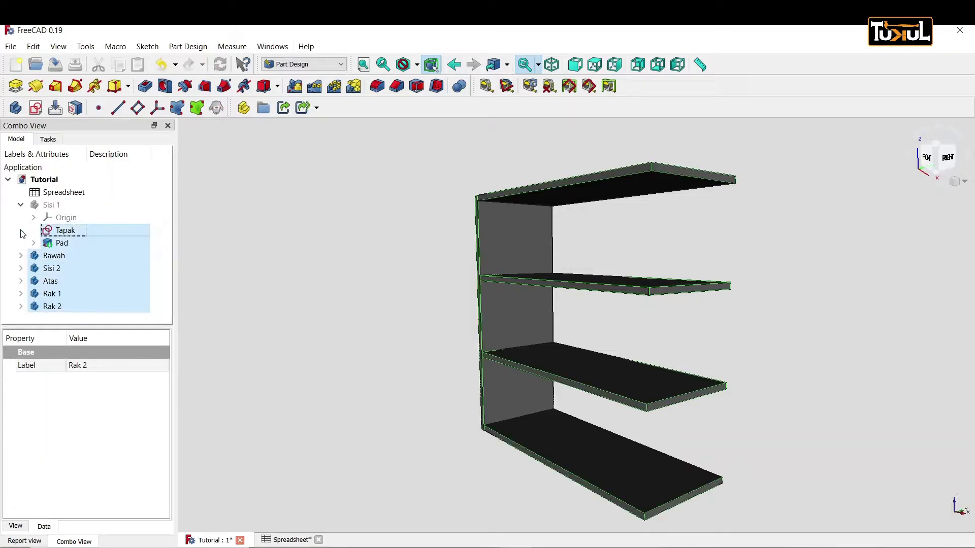
pyautogui.click(21, 206)
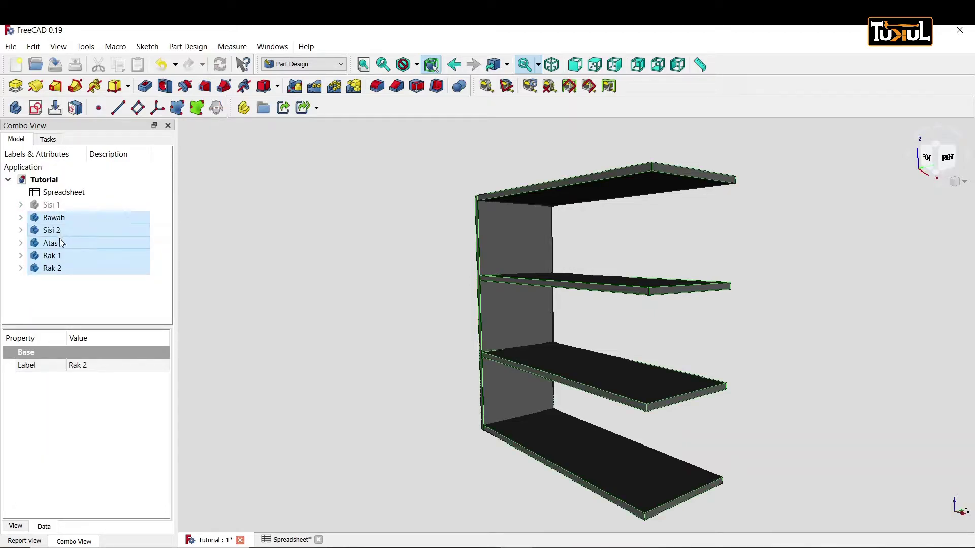
pyautogui.click(64, 207)
pyautogui.press('space')
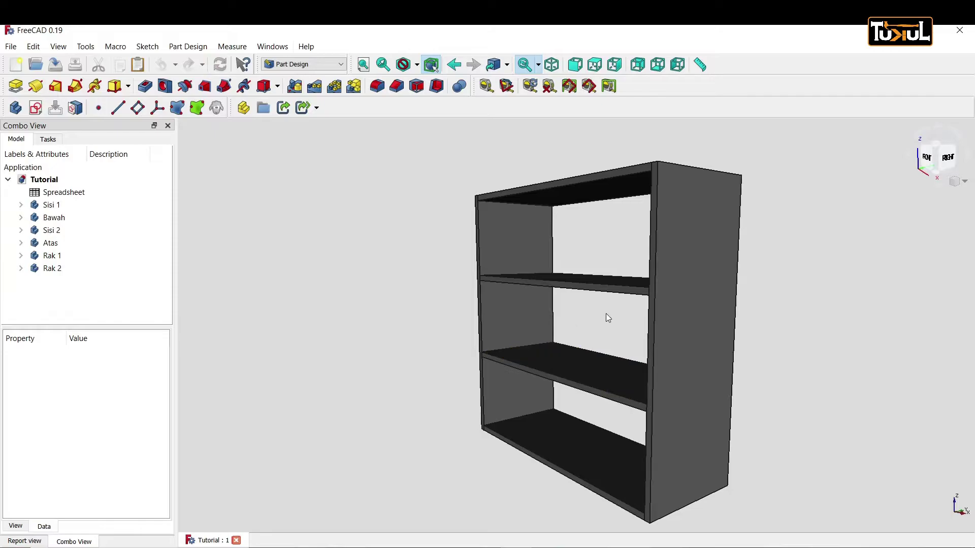
# Step: Create a new empty body and rename it Ply
pyautogui.click(16, 109)
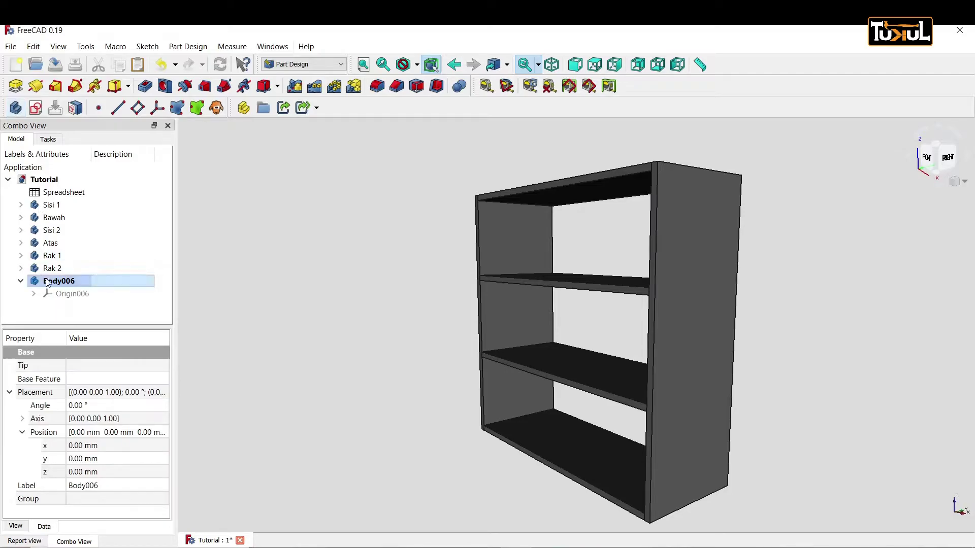
pyautogui.rightClick(56, 282)
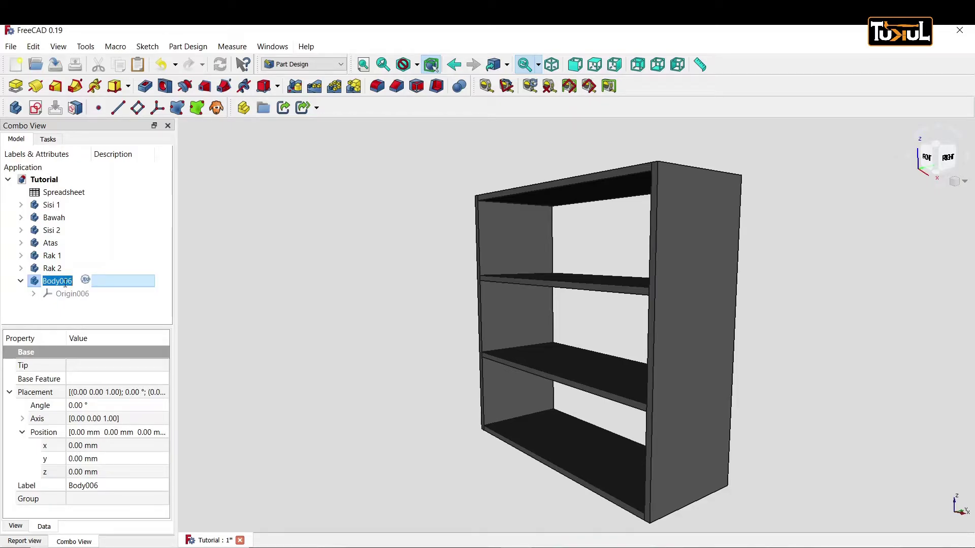
pyautogui.write('Ply')
pyautogui.press('Return')
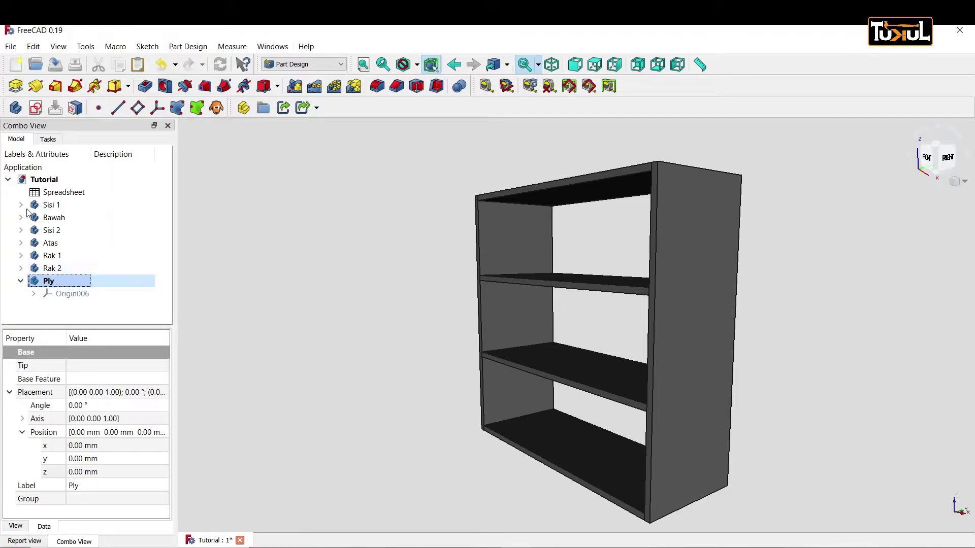
# Step: Copy the Tapak sketch without its XY_Plane and Spreadsheet dependencies
pyautogui.click(51, 204)
pyautogui.click(71, 231)
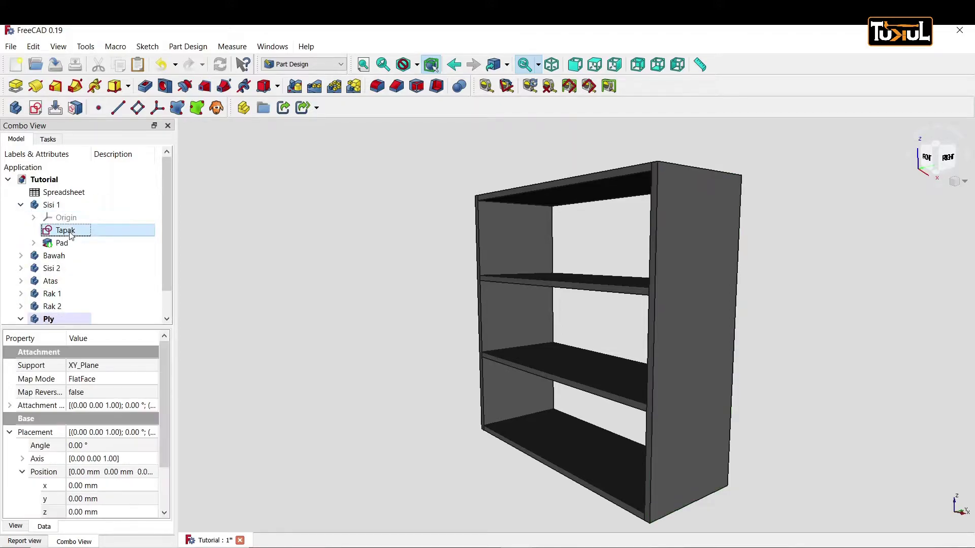
pyautogui.rightClick(70, 233)
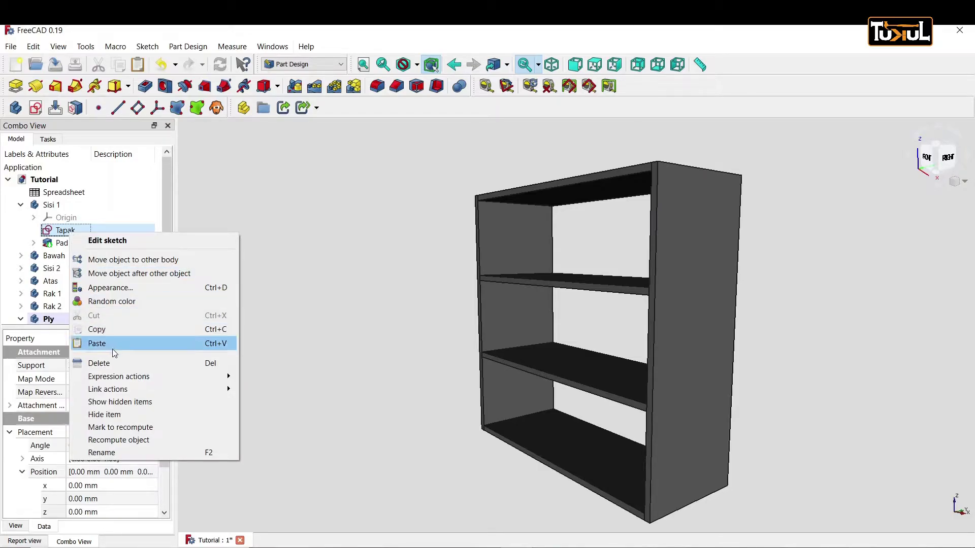
pyautogui.click(107, 330)
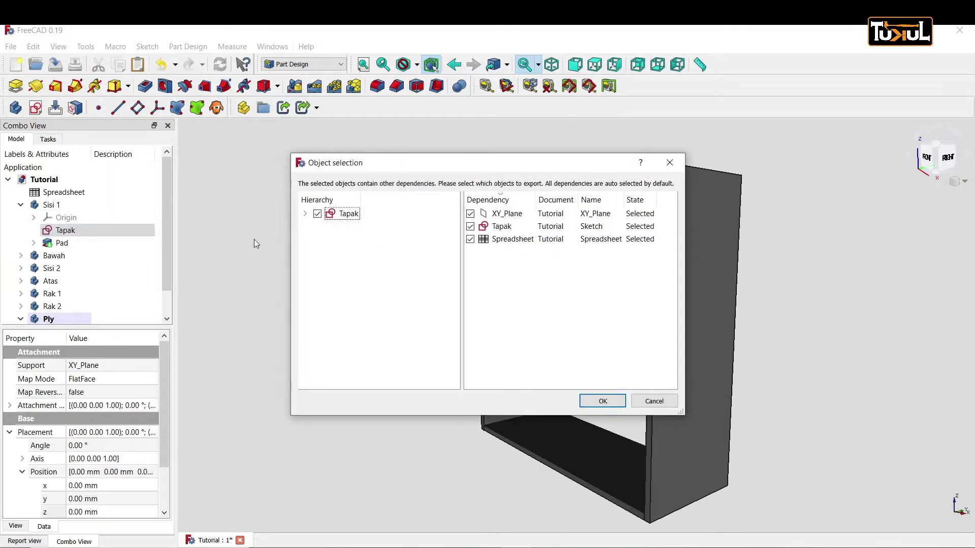
pyautogui.click(495, 213)
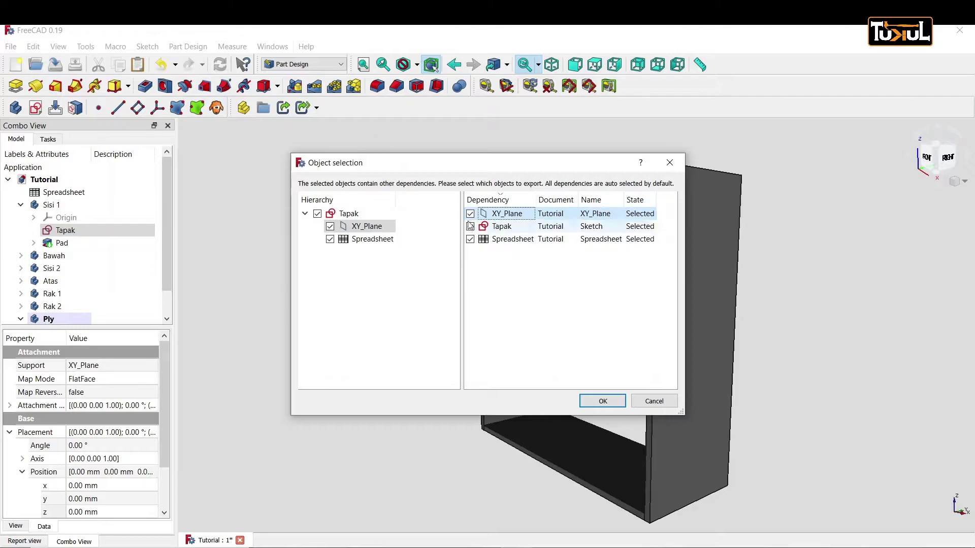
pyautogui.click(470, 213)
pyautogui.click(470, 239)
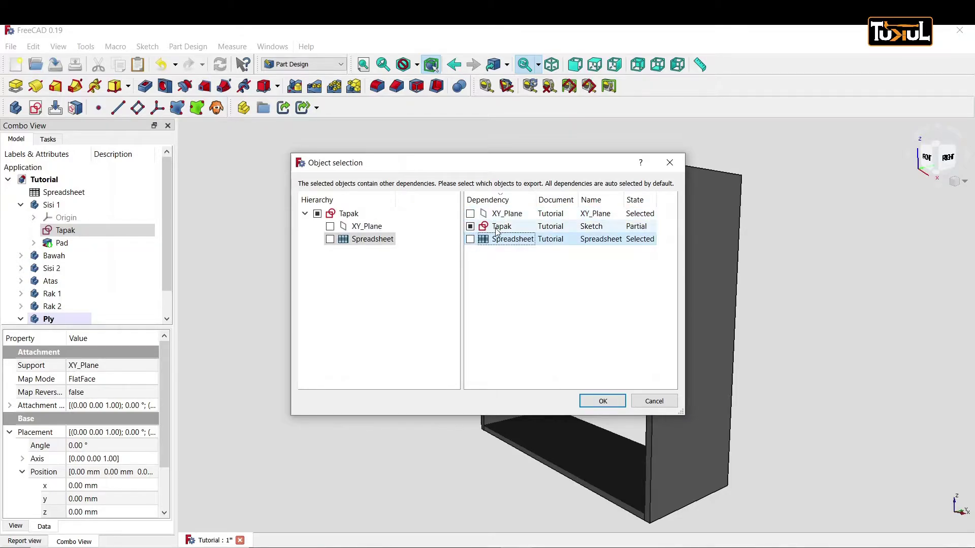
pyautogui.click(600, 404)
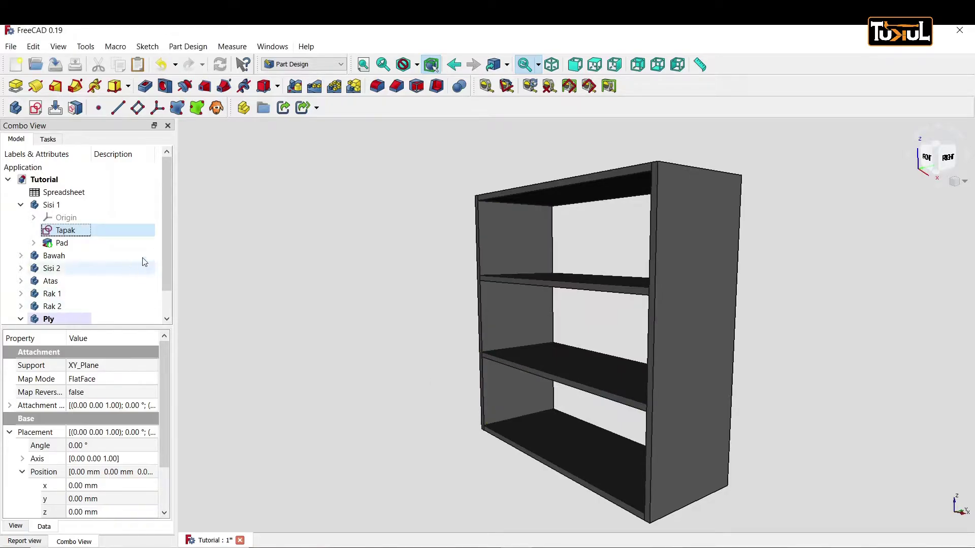
# Step: Paste the copied sketch into the Ply body
pyautogui.scroll(-1, 167, 232)
pyautogui.click(57, 295)
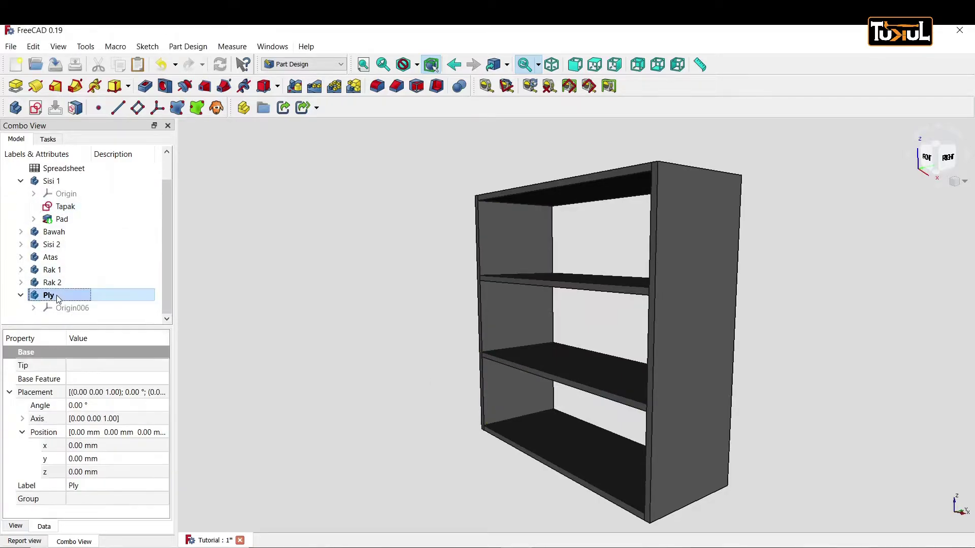
pyautogui.rightClick(57, 295)
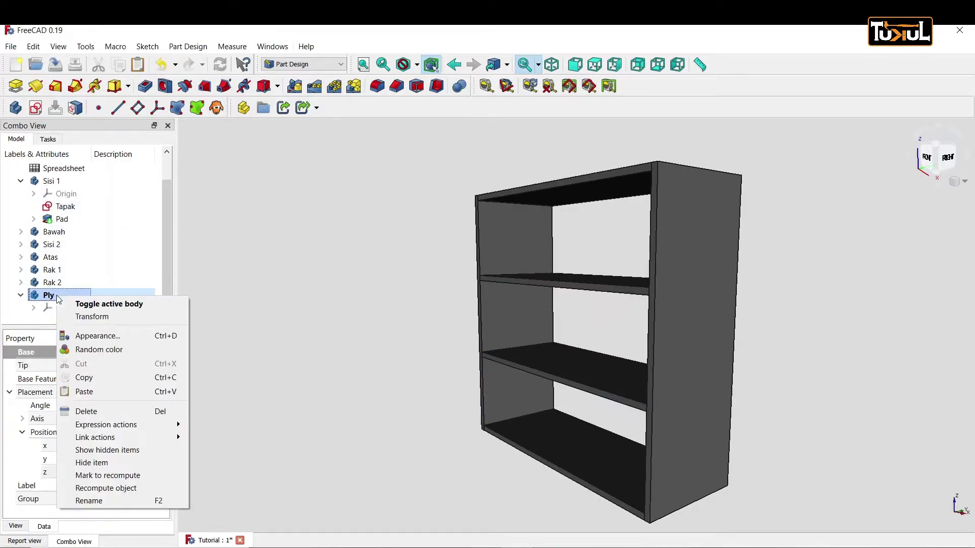
pyautogui.click(84, 392)
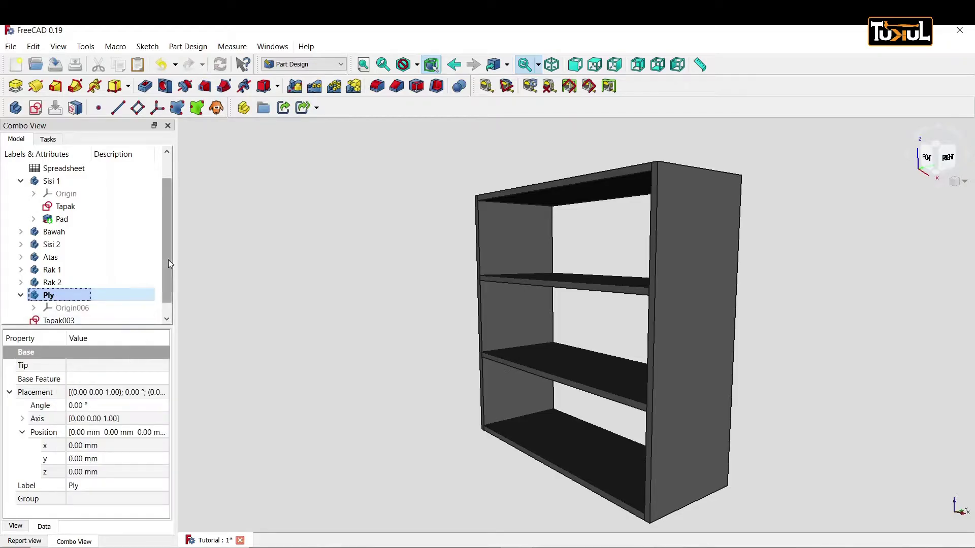
pyautogui.scroll(-1, 169, 260)
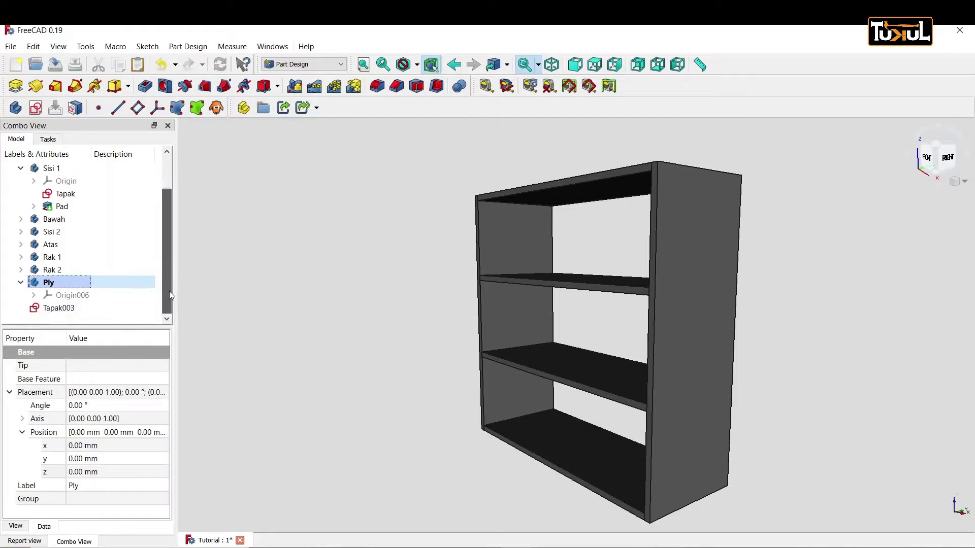
# Step: Select the pasted Tapak003 sketch and switch the view to orthographic
pyautogui.click(67, 309)
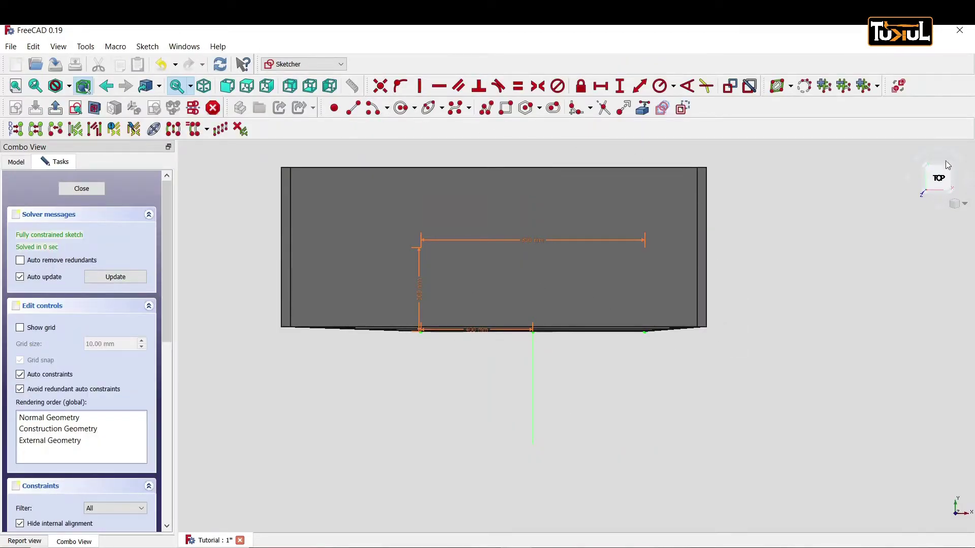
pyautogui.click(961, 204)
pyautogui.click(942, 218)
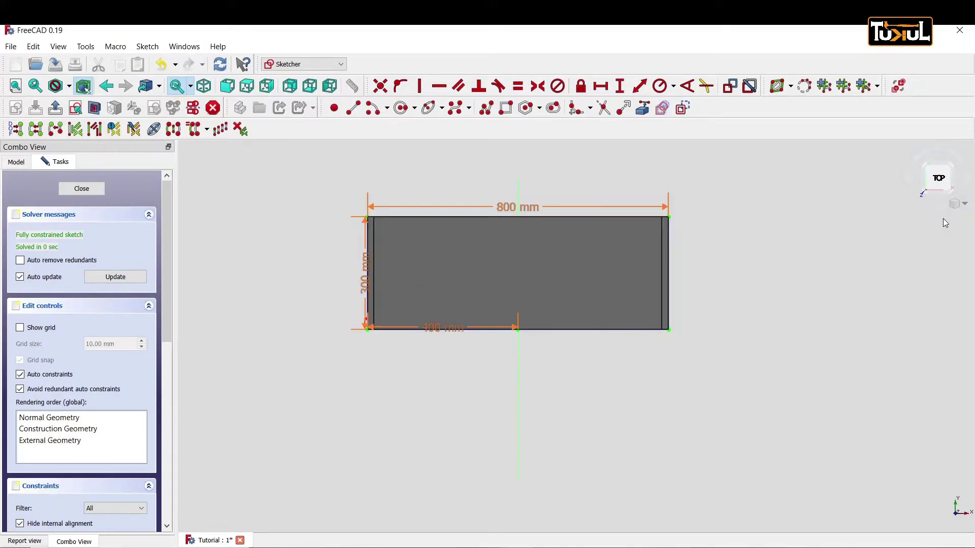
pyautogui.scroll(5, 570, 266)
pyautogui.scroll(-4, 559, 267)
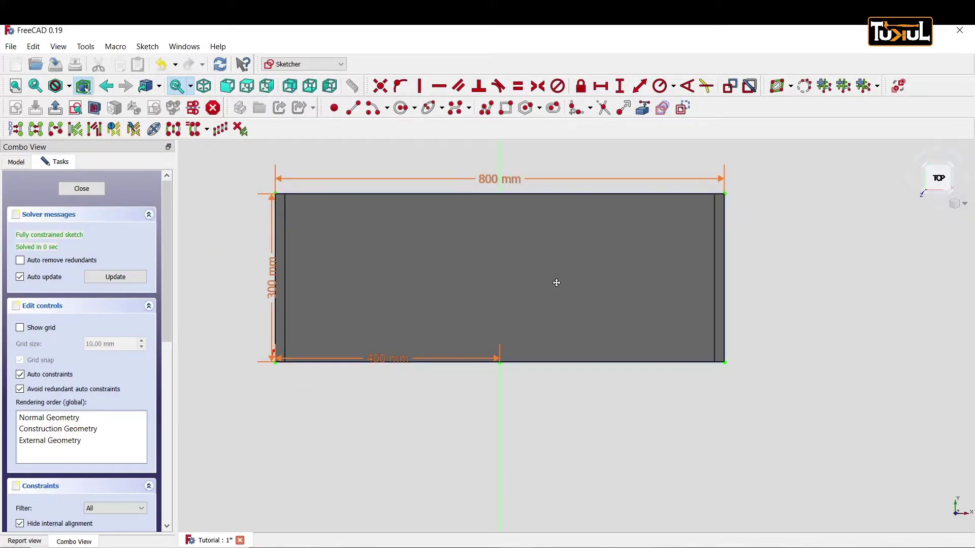
pyautogui.moveTo(554, 280); pyautogui.dragTo(611, 324, button='middle')
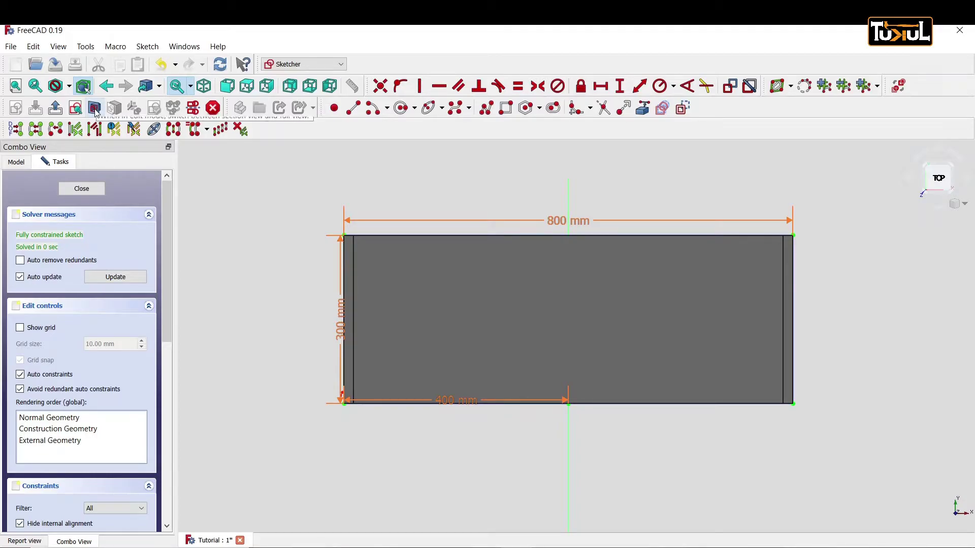
# Step: Turn on View section to inspect the sketch through the panel, then close it
pyautogui.click(94, 109)
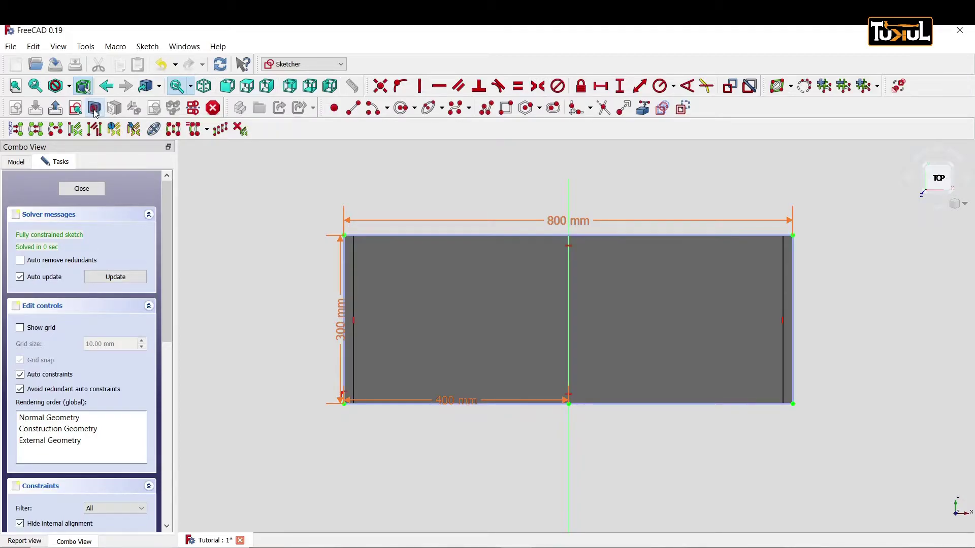
pyautogui.scroll(2, 697, 273)
pyautogui.scroll(-1, 758, 245)
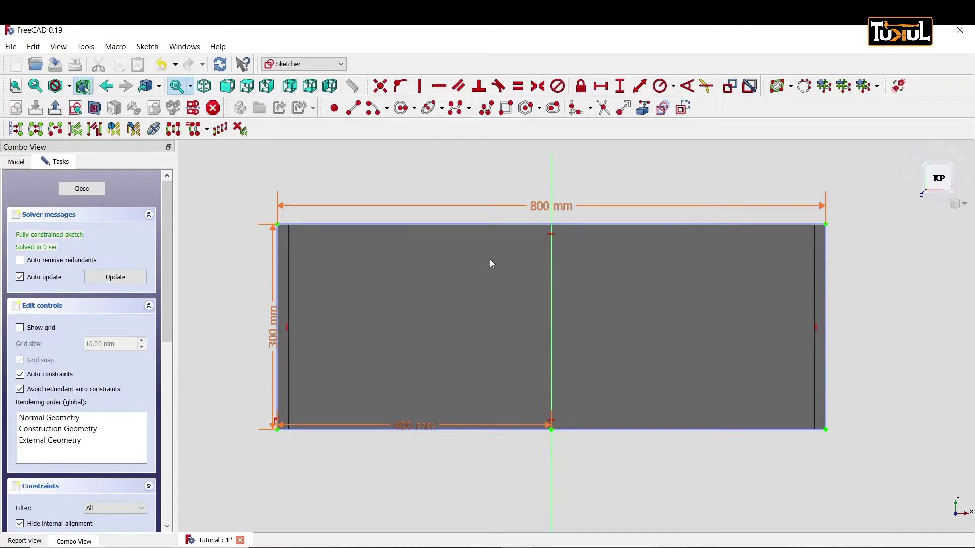
pyautogui.scroll(1, 801, 226)
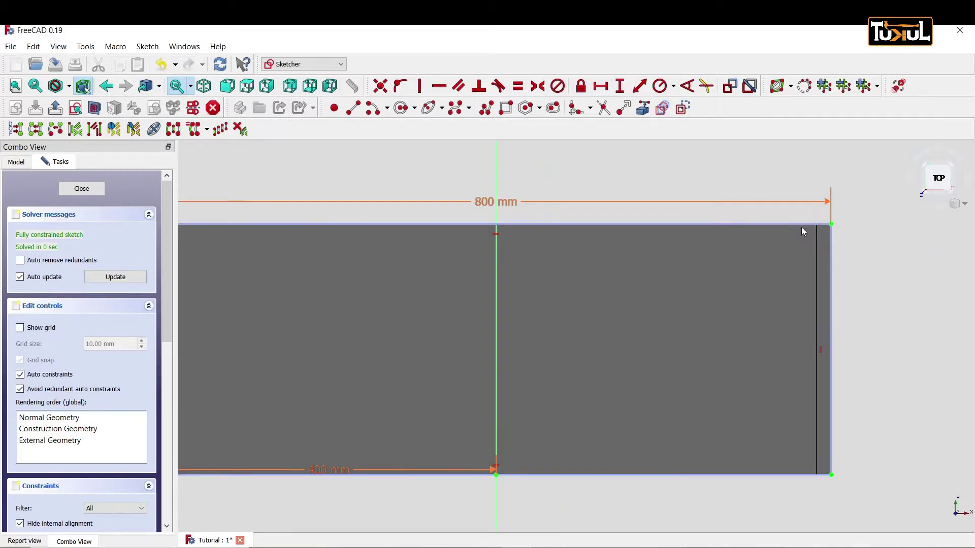
pyautogui.scroll(-1, 801, 227)
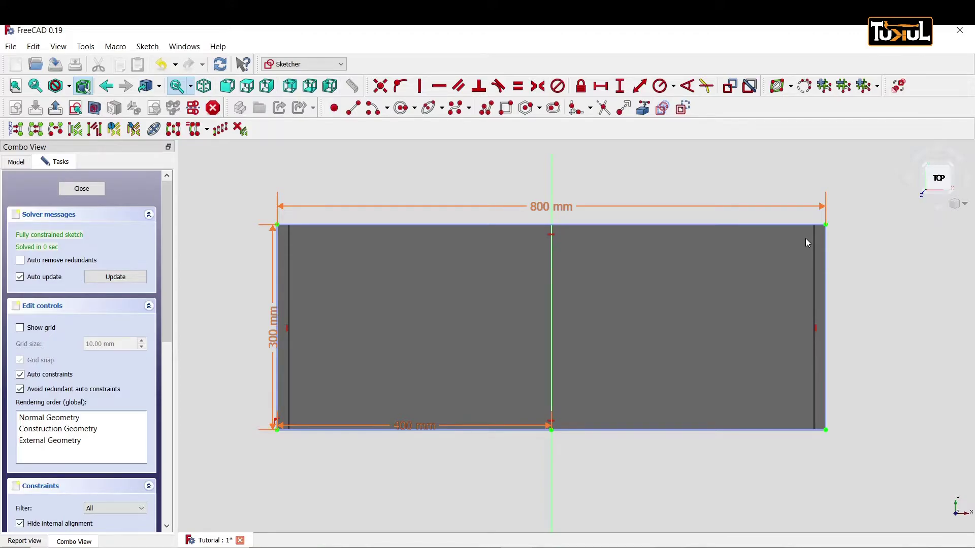
pyautogui.scroll(-1, 806, 239)
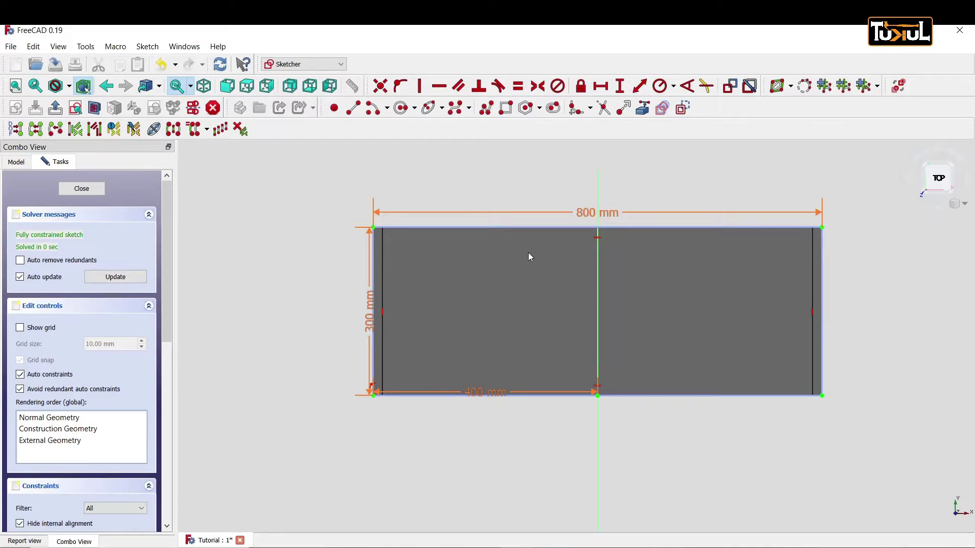
pyautogui.scroll(2, 776, 278)
pyautogui.scroll(-1, 775, 278)
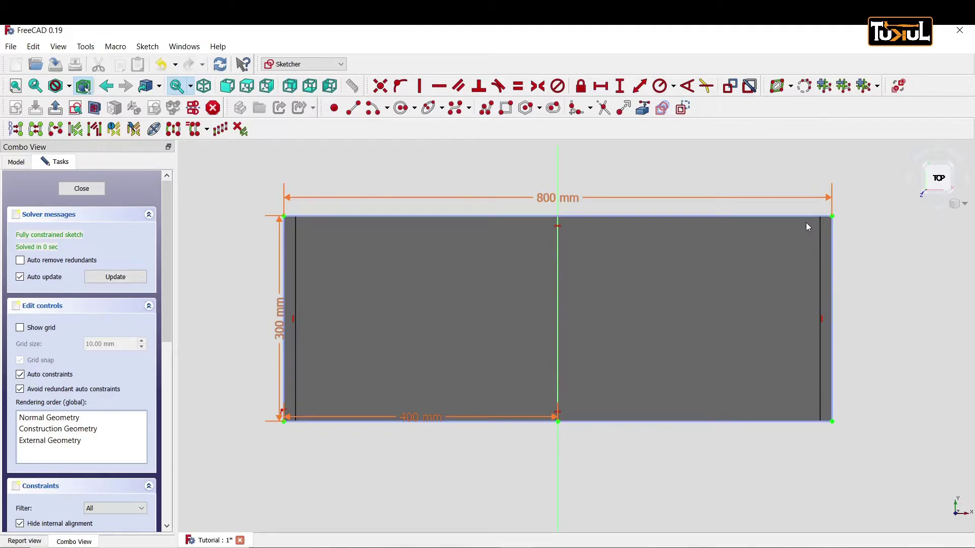
pyautogui.click(90, 190)
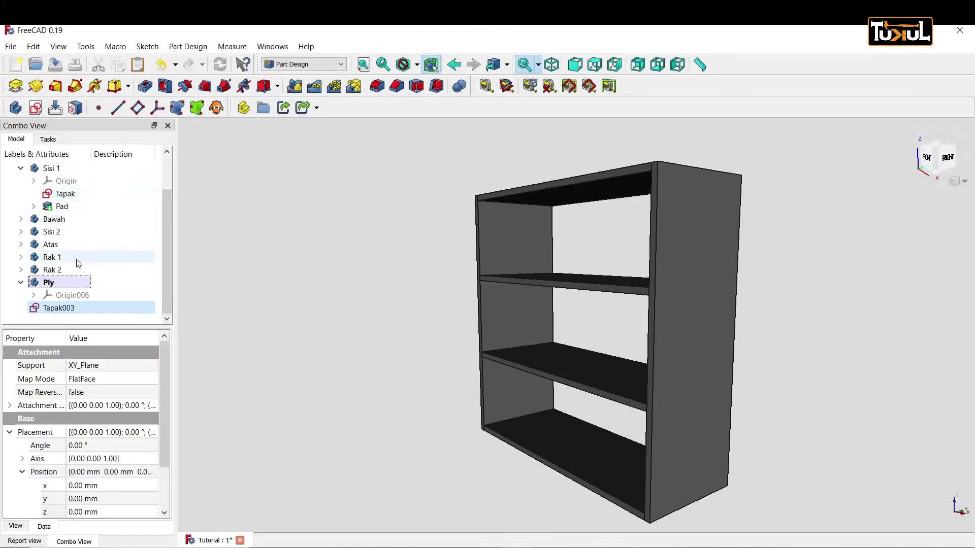
# Step: Activate the Bawah body, open its Tapak002 sketch, and switch to orthographic view
pyautogui.click(56, 221)
pyautogui.doubleClick(54, 219)
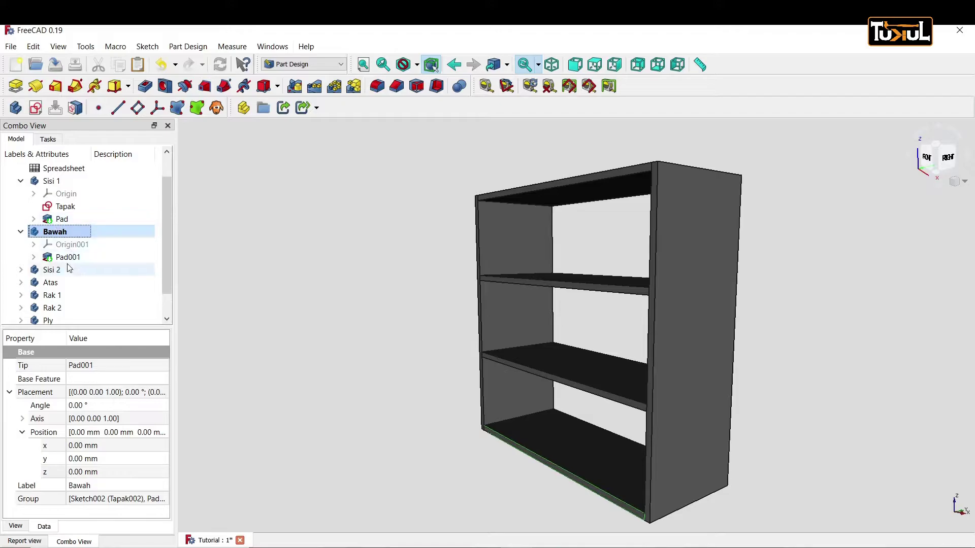
pyautogui.click(34, 257)
pyautogui.doubleClick(86, 270)
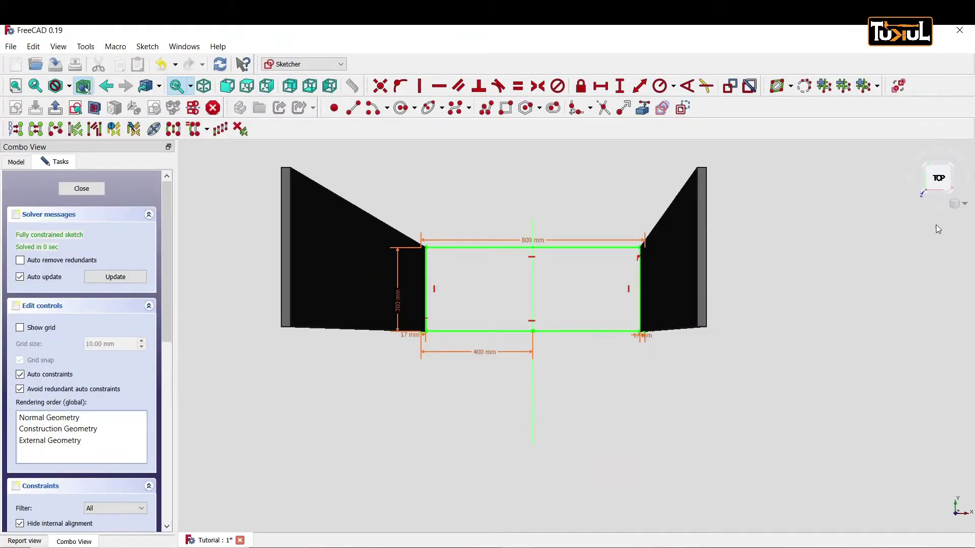
pyautogui.click(963, 203)
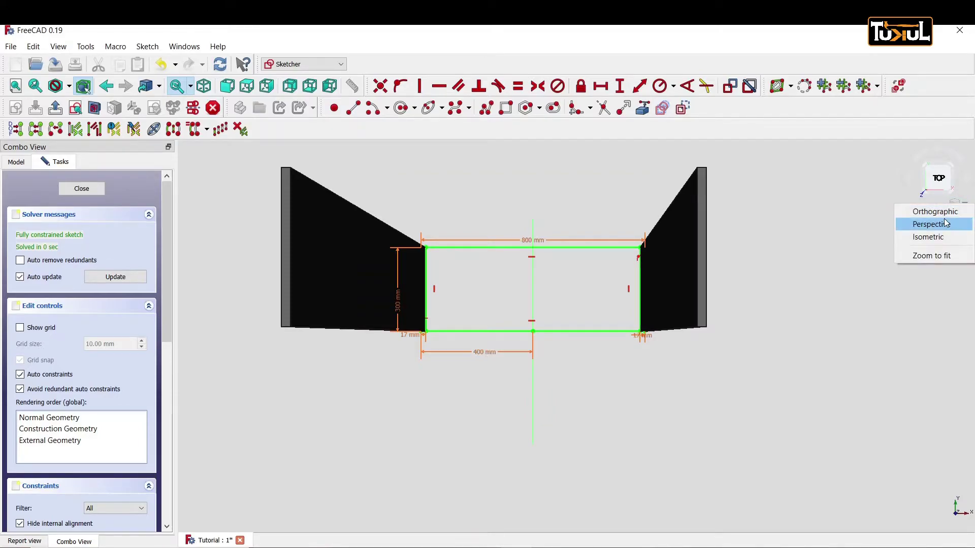
pyautogui.click(945, 212)
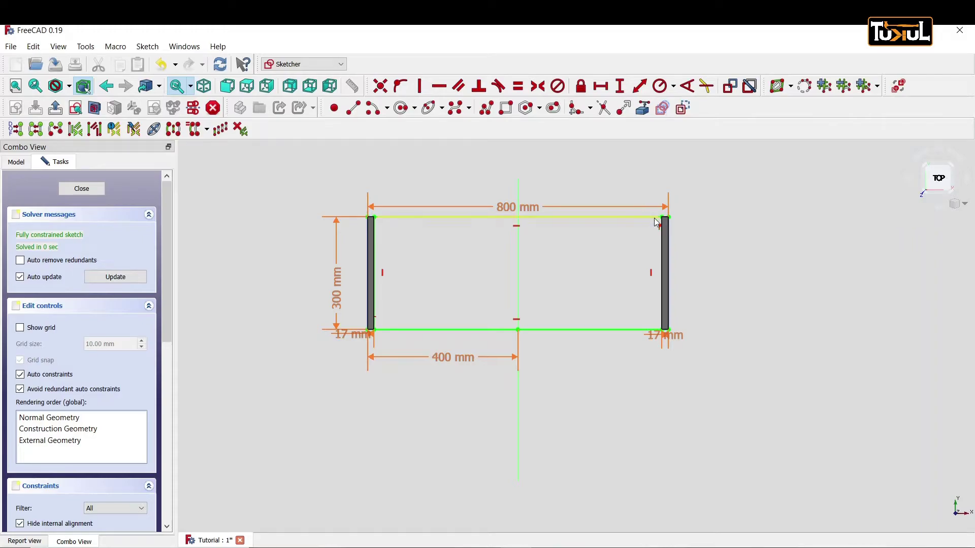
# Step: Zoom in on the sketch corners and pick the Constraint21 corner constraint
pyautogui.scroll(3, 660, 221)
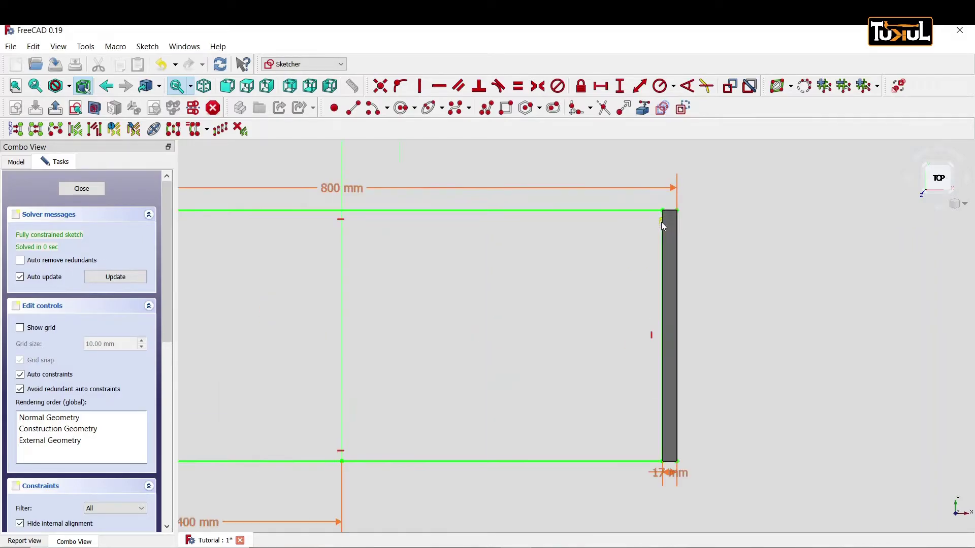
pyautogui.scroll(2, 668, 223)
pyautogui.scroll(-2, 672, 213)
pyautogui.scroll(-2, 676, 217)
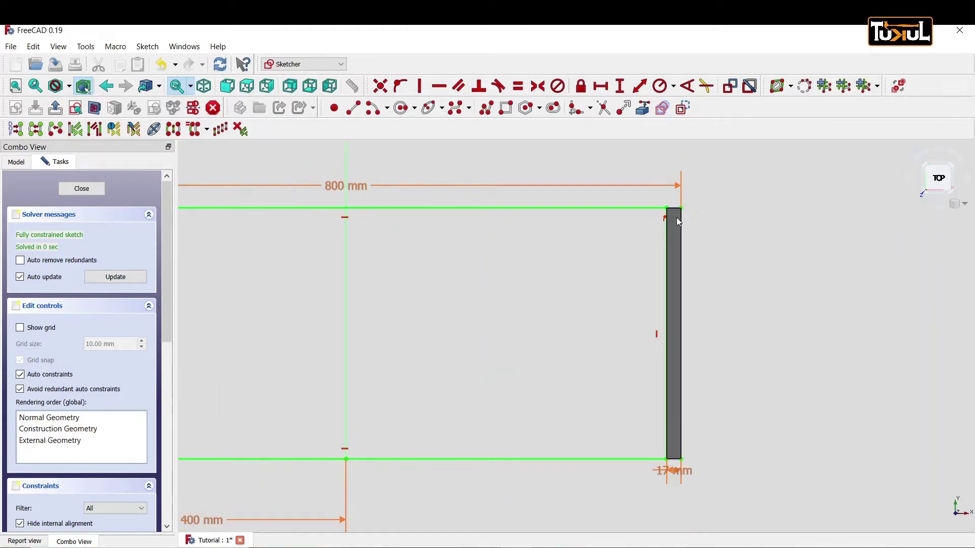
pyautogui.scroll(-2, 634, 226)
pyautogui.scroll(-1, 632, 231)
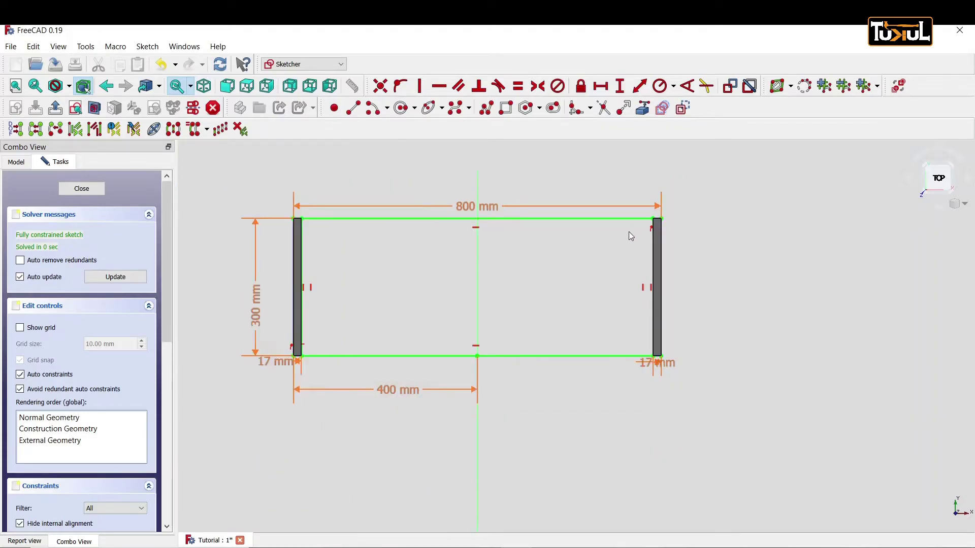
pyautogui.scroll(3, 686, 285)
pyautogui.scroll(1, 678, 278)
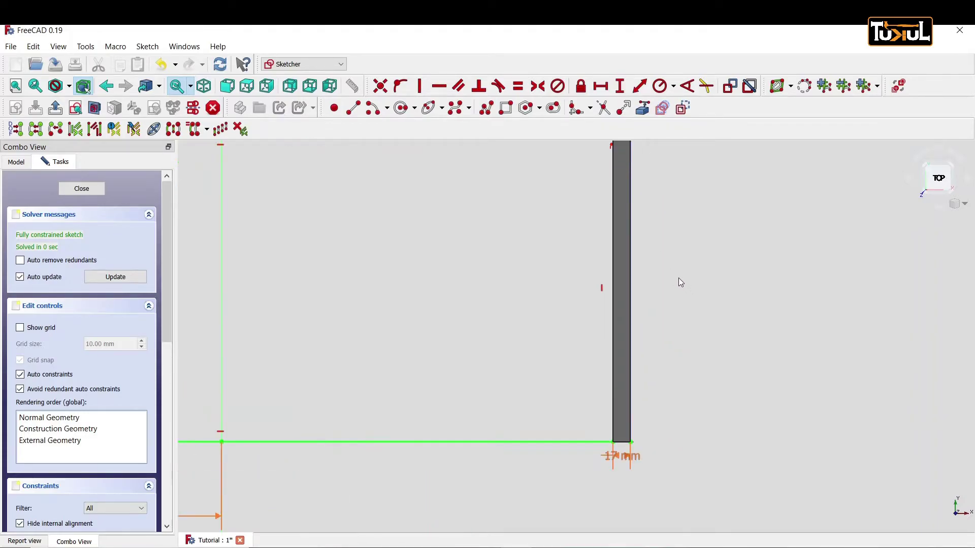
pyautogui.scroll(-2, 678, 278)
pyautogui.scroll(1, 675, 274)
pyautogui.scroll(-2, 668, 266)
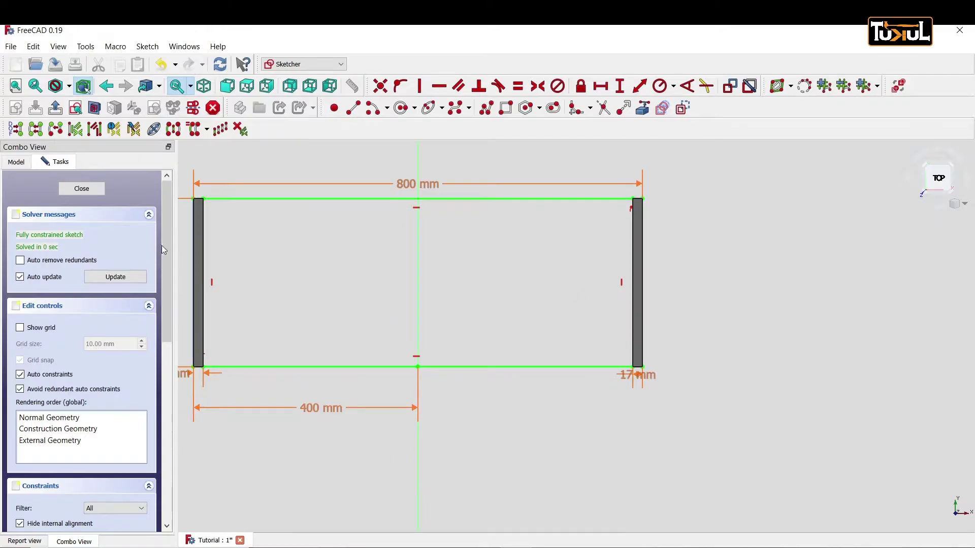
pyautogui.moveTo(164, 252); pyautogui.dragTo(165, 391)
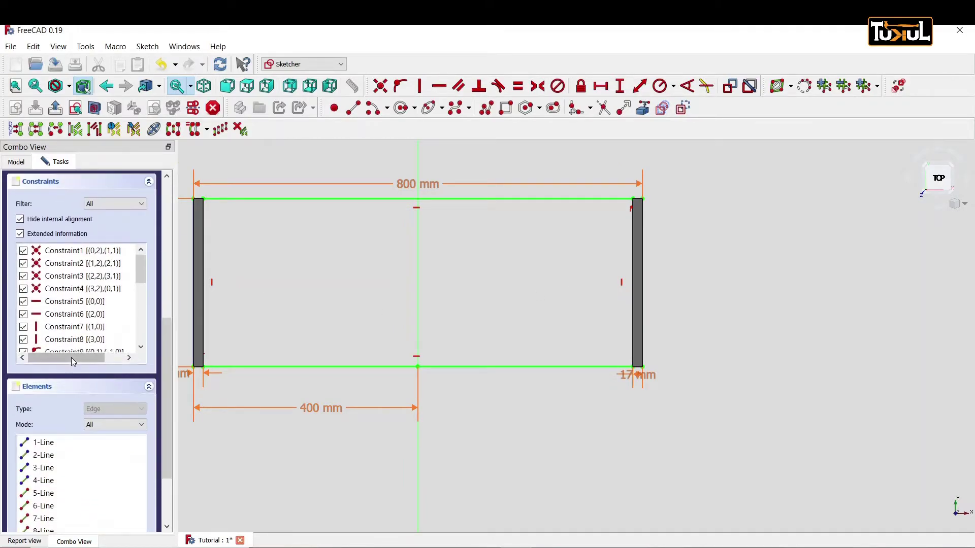
pyautogui.moveTo(141, 276); pyautogui.dragTo(144, 333)
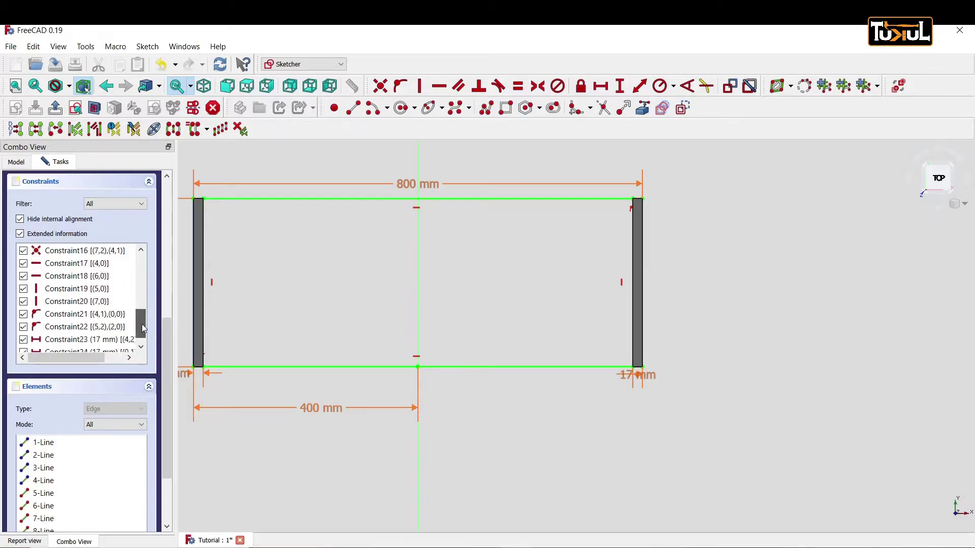
pyautogui.click(39, 315)
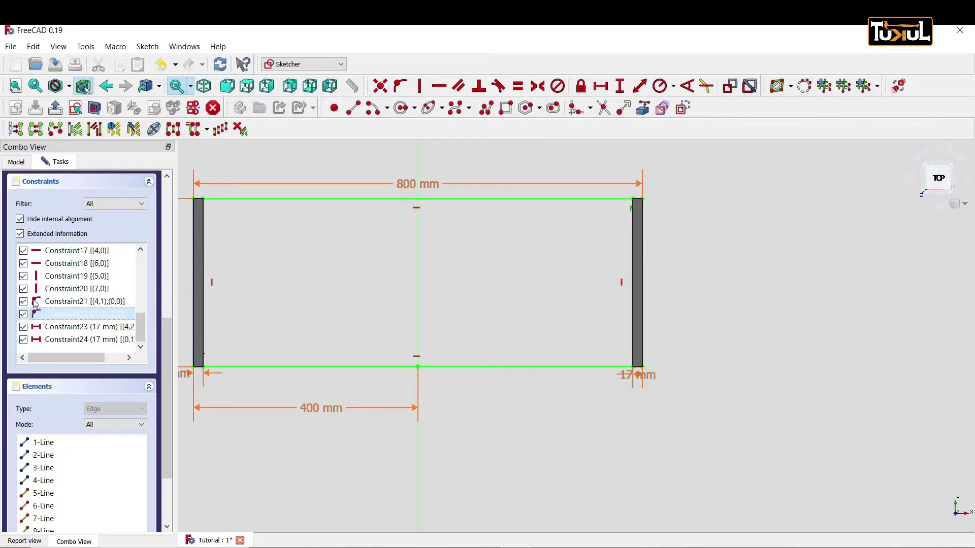
pyautogui.click(35, 303)
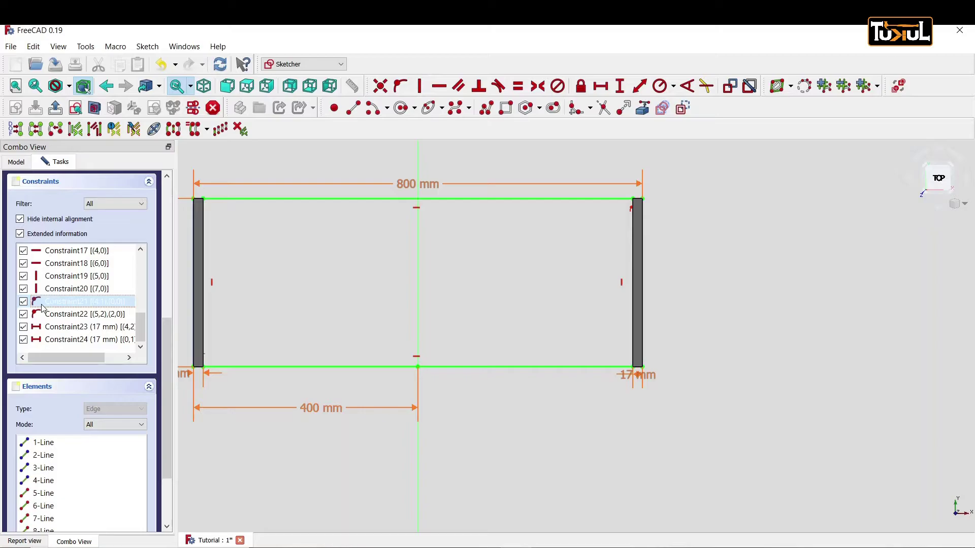
# Step: Drag both 17 mm dimension labels clear of the corners and enable View section
pyautogui.scroll(5, 604, 388)
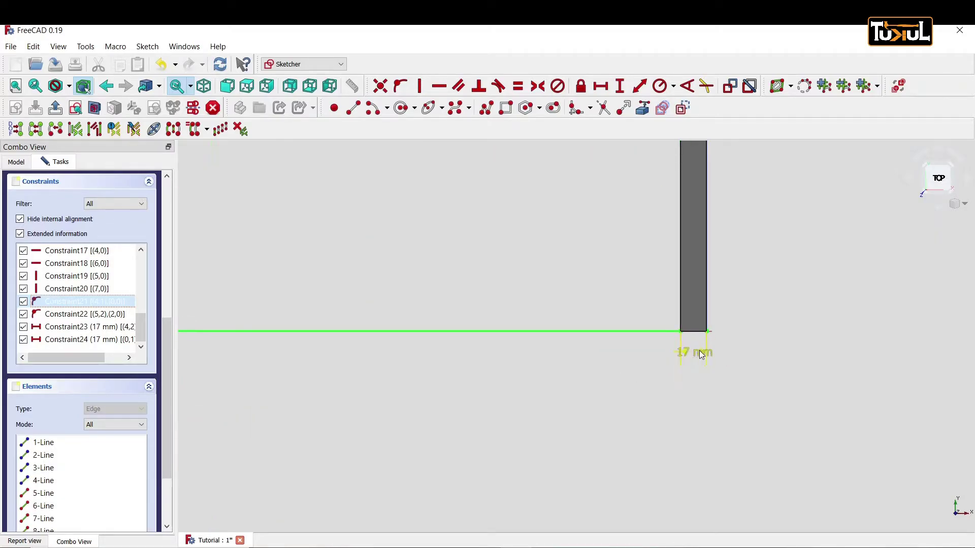
pyautogui.moveTo(699, 352)
pyautogui.mouseDown()
pyautogui.moveTo(701, 363)
pyautogui.moveTo(740, 365)
pyautogui.moveTo(768, 353)
pyautogui.mouseUp()
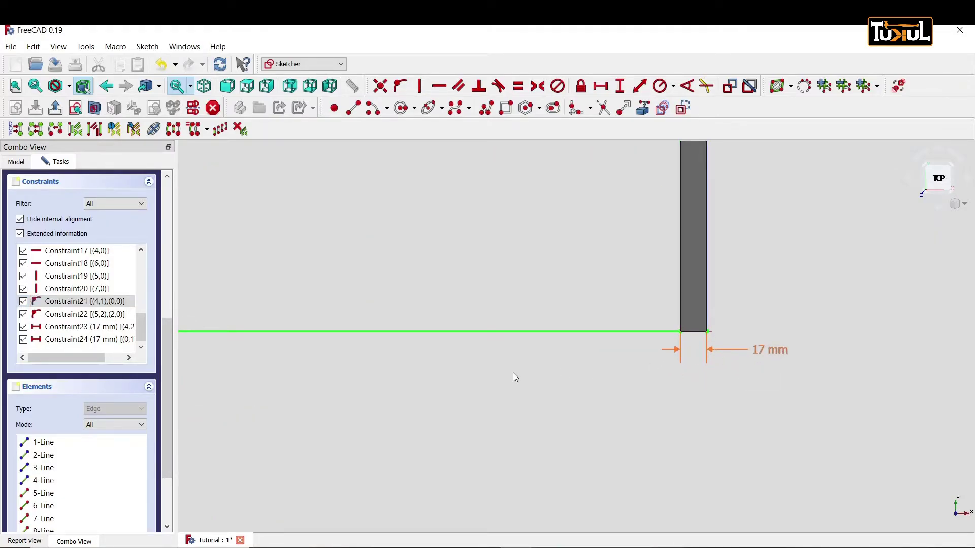
pyautogui.scroll(-3, 513, 377)
pyautogui.scroll(-2, 492, 381)
pyautogui.scroll(-1, 399, 389)
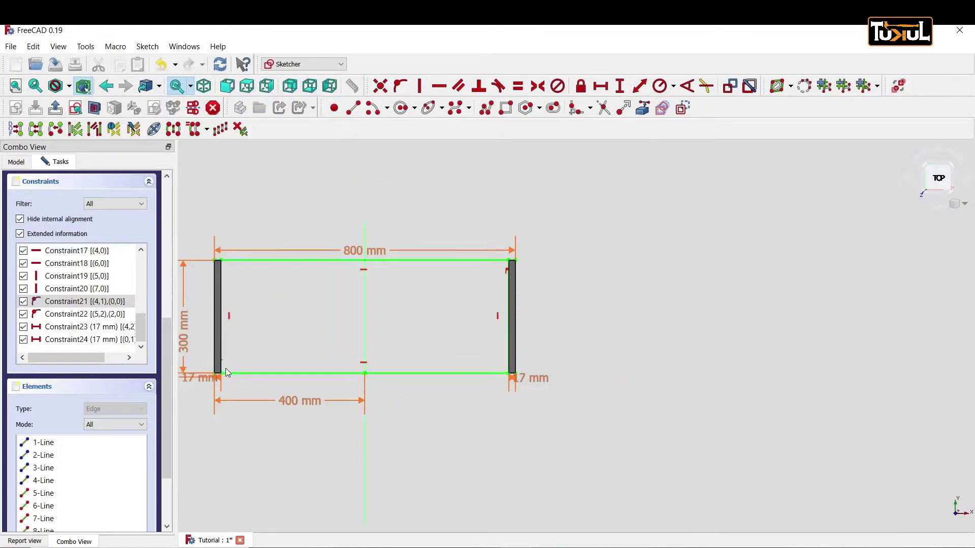
pyautogui.moveTo(200, 377); pyautogui.dragTo(195, 401)
pyautogui.scroll(4, 231, 370)
pyautogui.scroll(2, 237, 361)
pyautogui.scroll(-2, 226, 355)
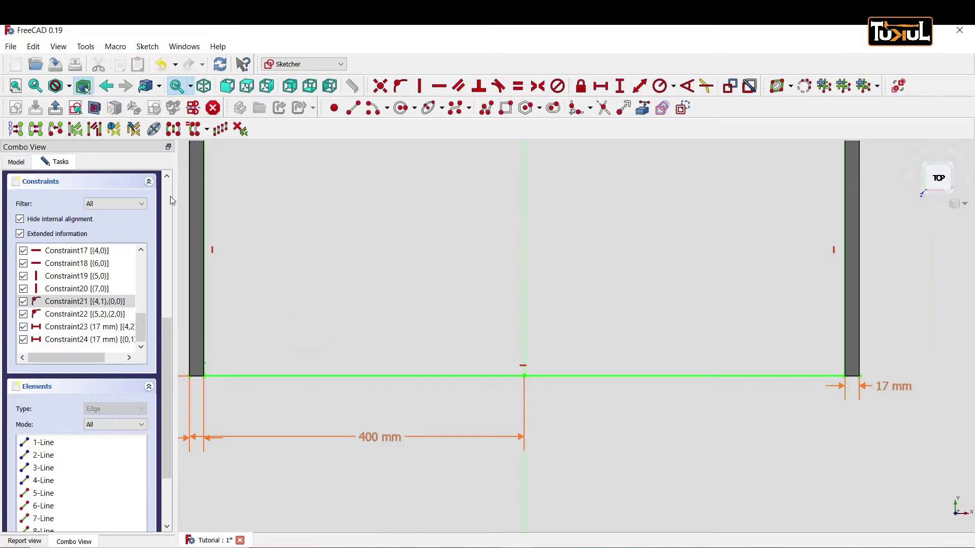
pyautogui.click(95, 108)
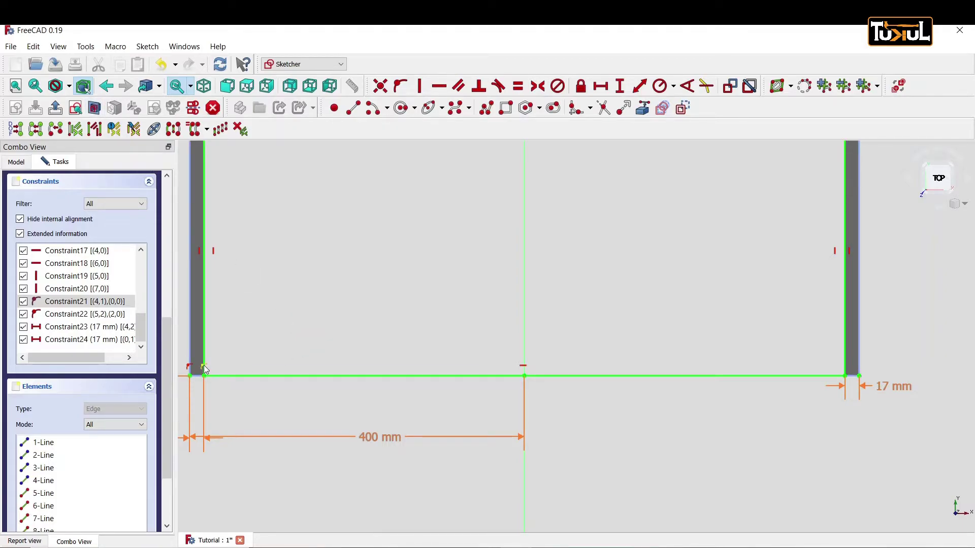
pyautogui.click(72, 316)
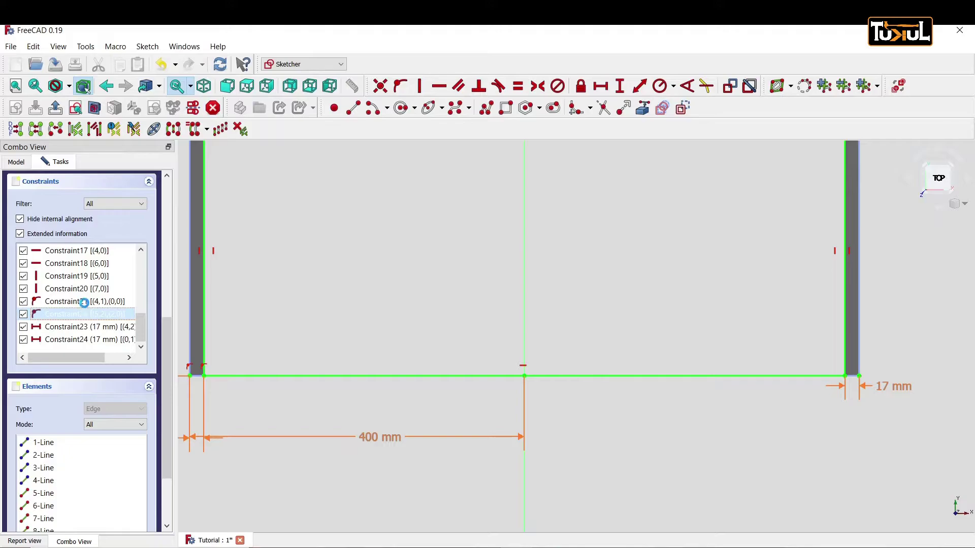
pyautogui.press('Delete')
pyautogui.scroll(-3, 618, 226)
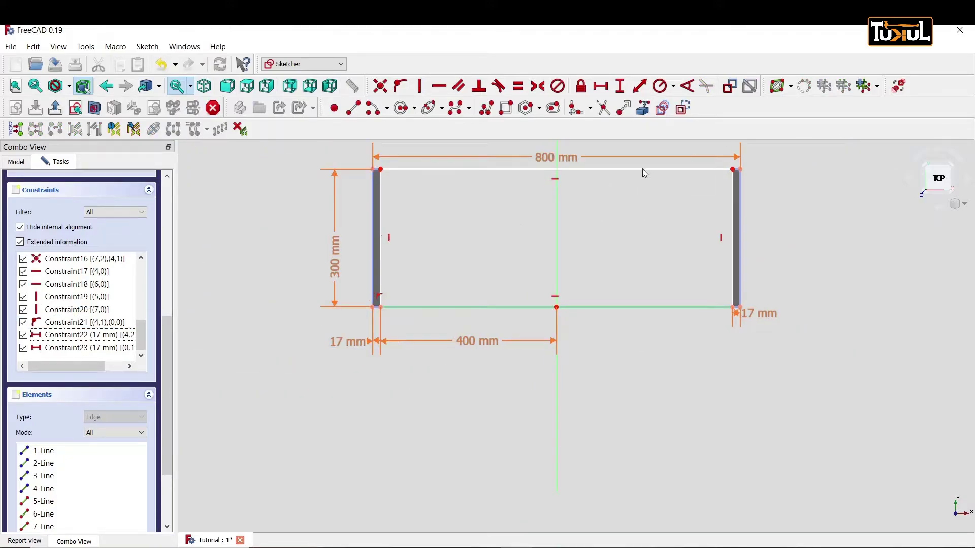
pyautogui.scroll(3, 97, 224)
pyautogui.scroll(3, 97, 223)
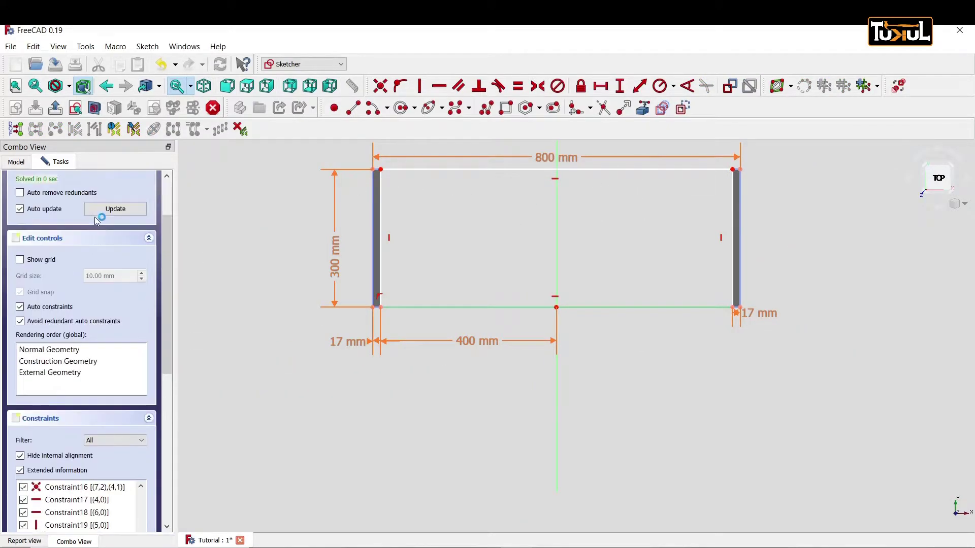
pyautogui.scroll(3, 96, 220)
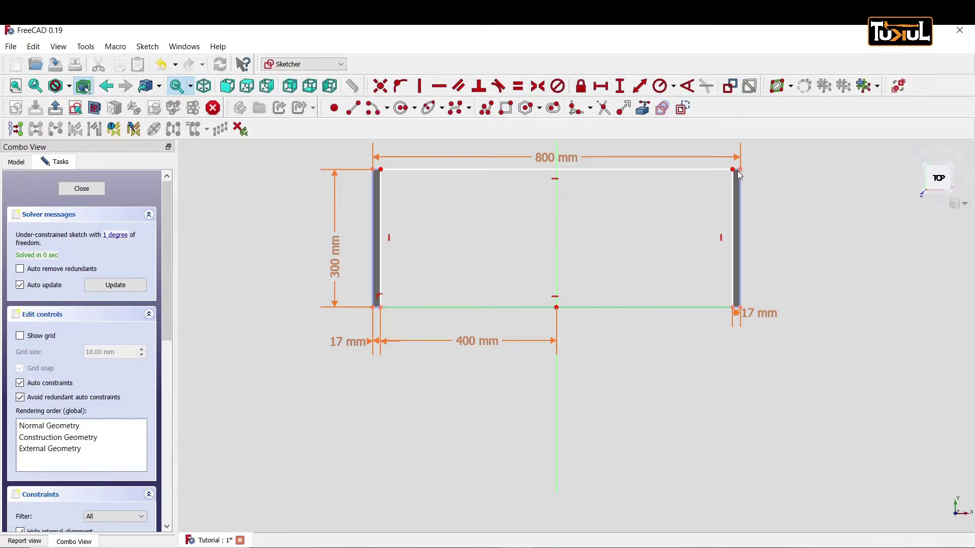
pyautogui.moveTo(735, 172); pyautogui.dragTo(733, 182)
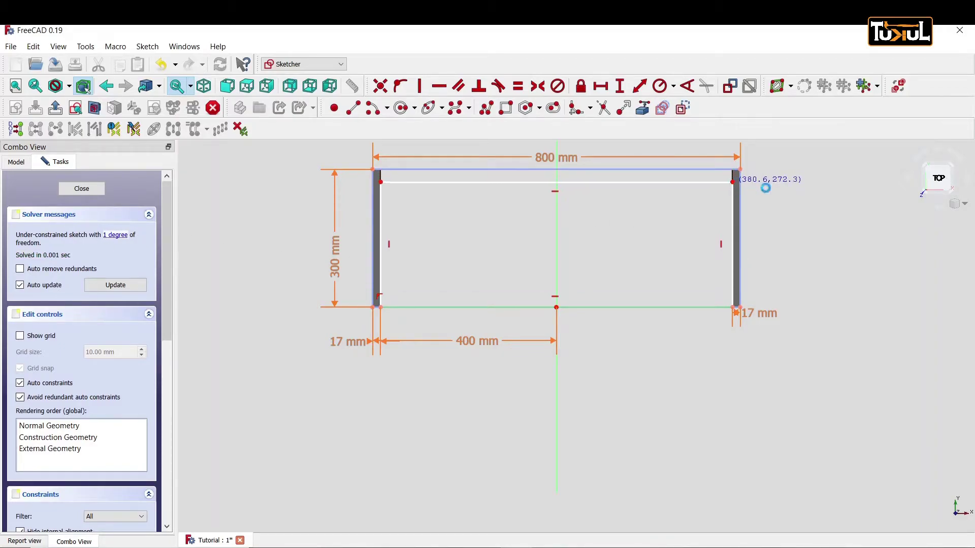
pyautogui.rightClick(789, 211)
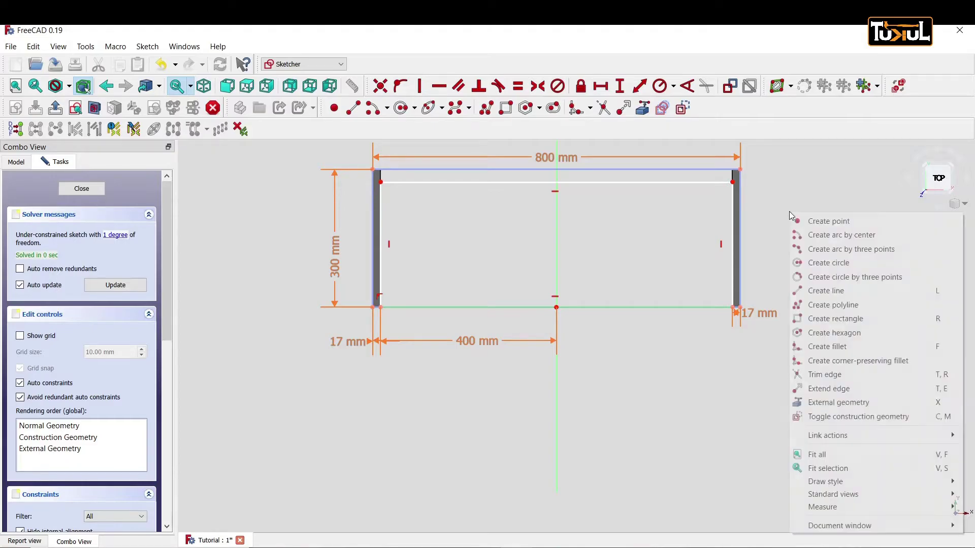
pyautogui.click(733, 187)
pyautogui.click(733, 183)
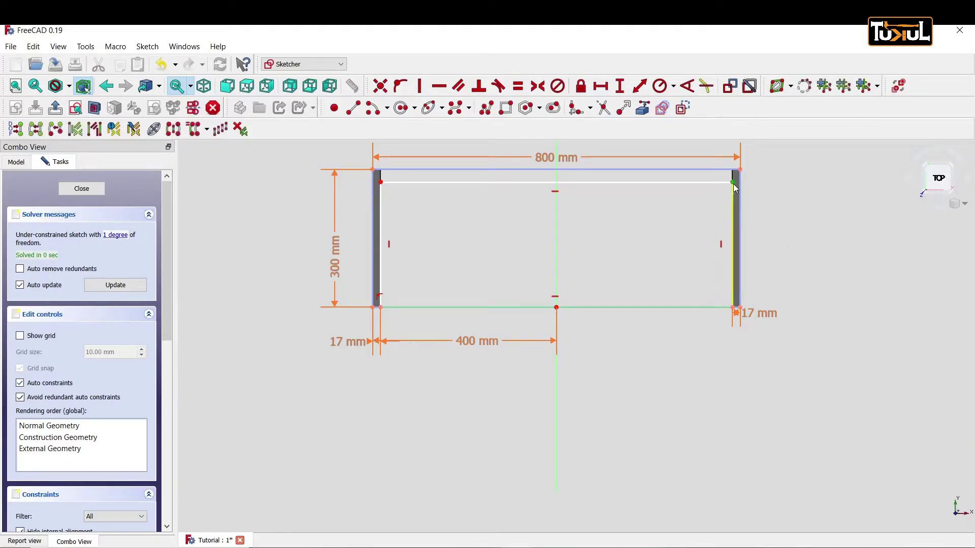
pyautogui.scroll(5, 745, 188)
pyautogui.moveTo(746, 183); pyautogui.dragTo(771, 305, button='middle')
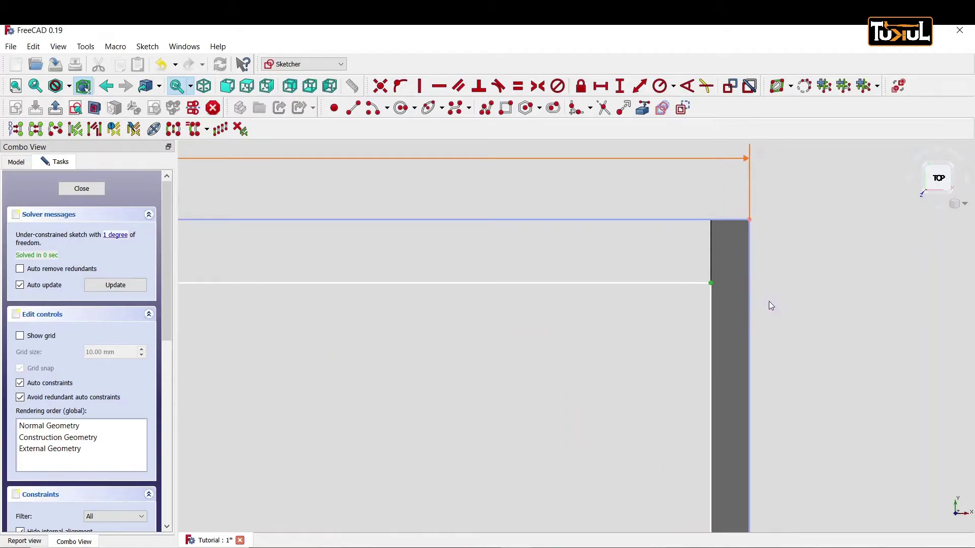
pyautogui.click(748, 220)
# Step: Add a 20 mm vertical distance set to <<Spreadsheet>>.TB+<<Spreadsheet>>.PLY, then close the sketch
pyautogui.click(620, 88)
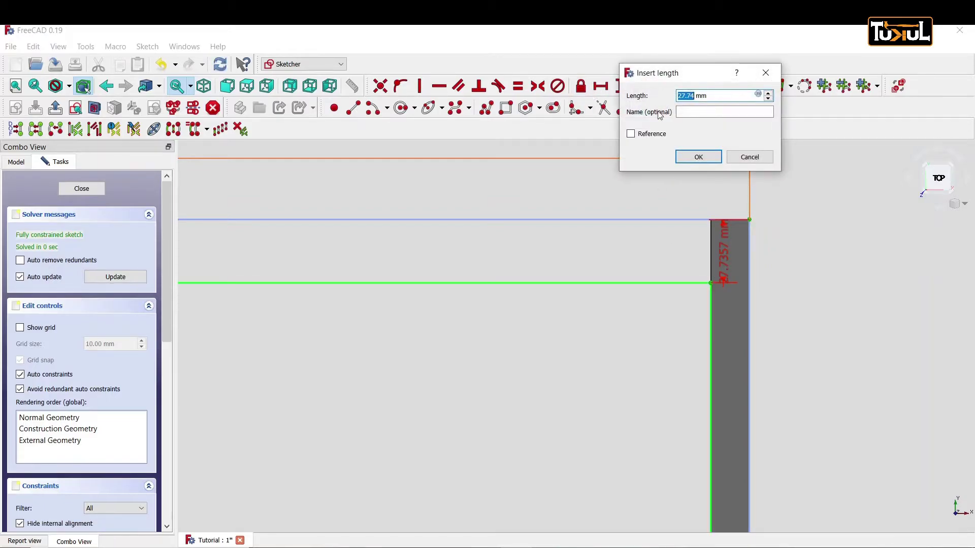
pyautogui.click(758, 94)
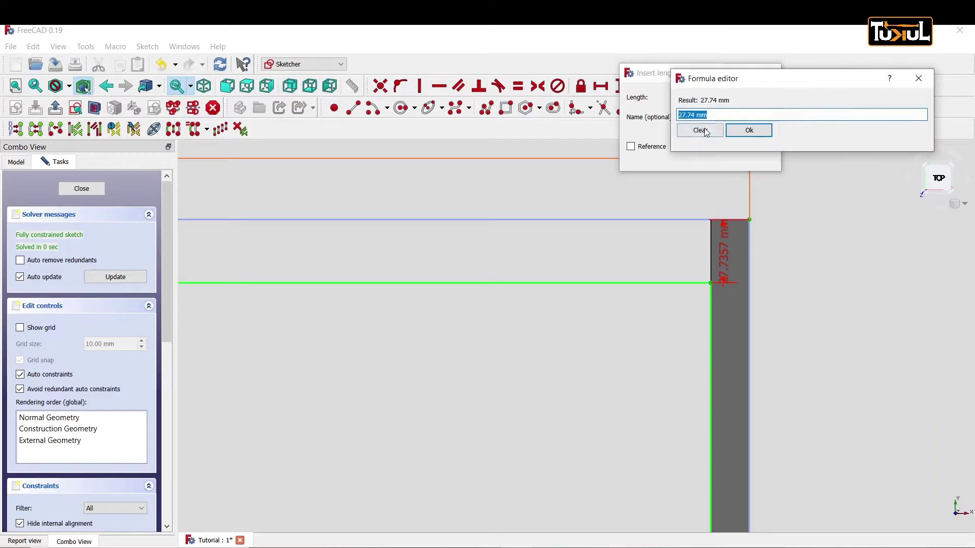
pyautogui.write('<<')
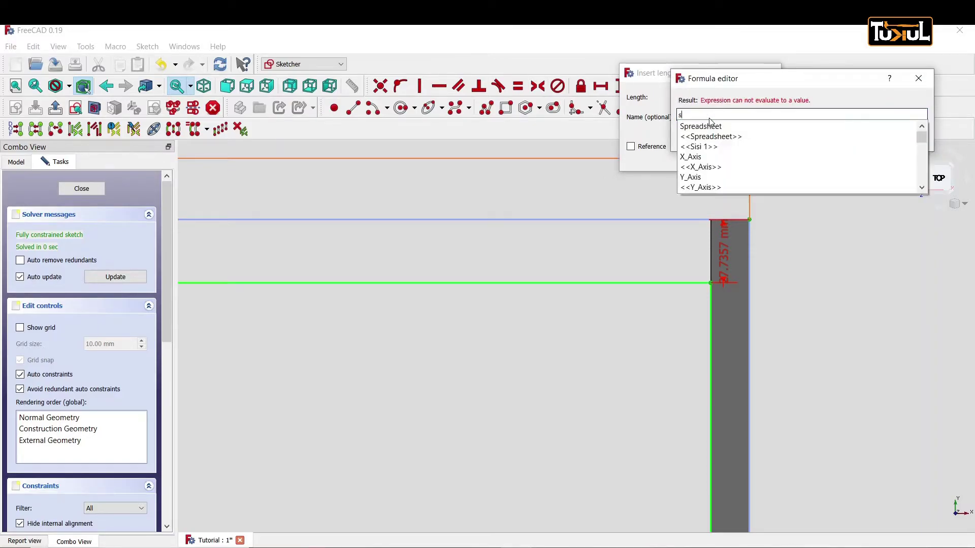
pyautogui.click(702, 135)
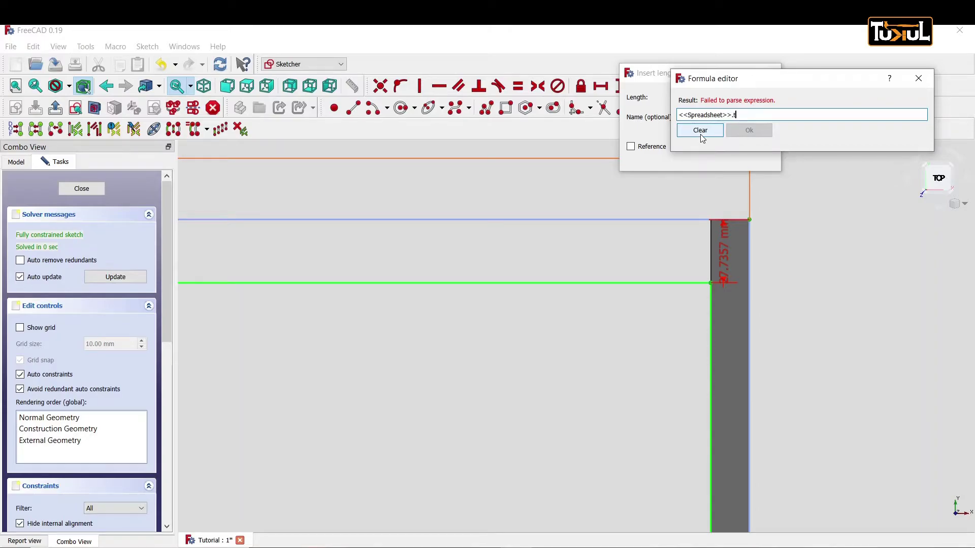
pyautogui.write('b')
pyautogui.click(693, 127)
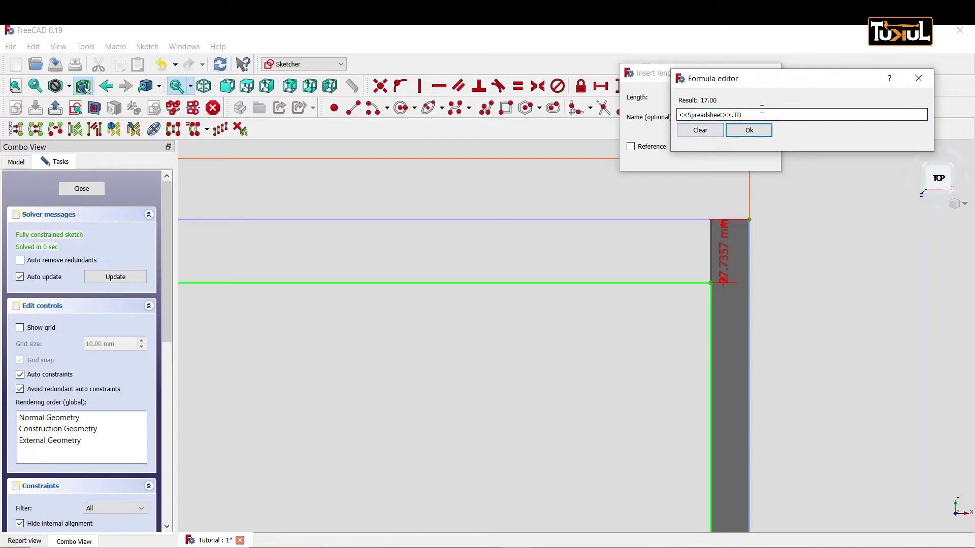
pyautogui.write('+')
pyautogui.write('<')
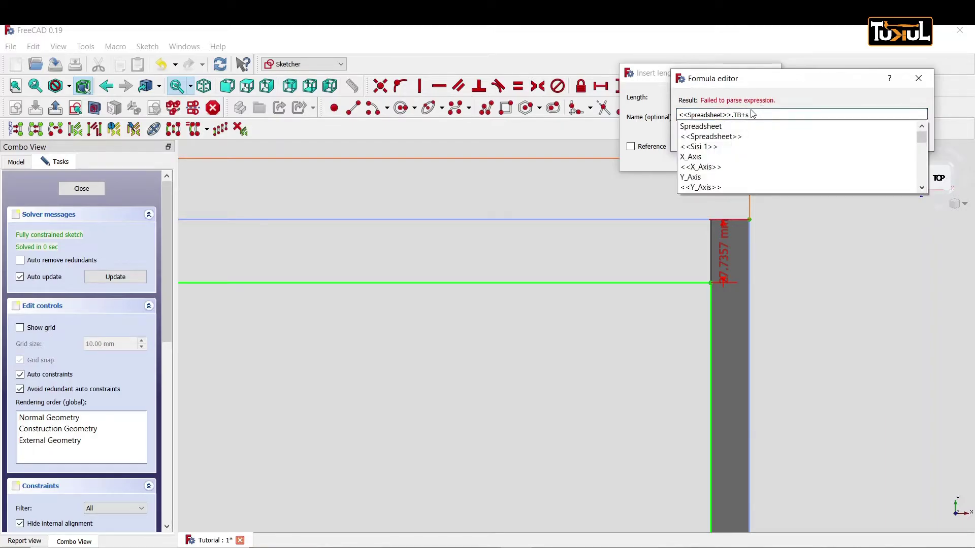
pyautogui.click(723, 135)
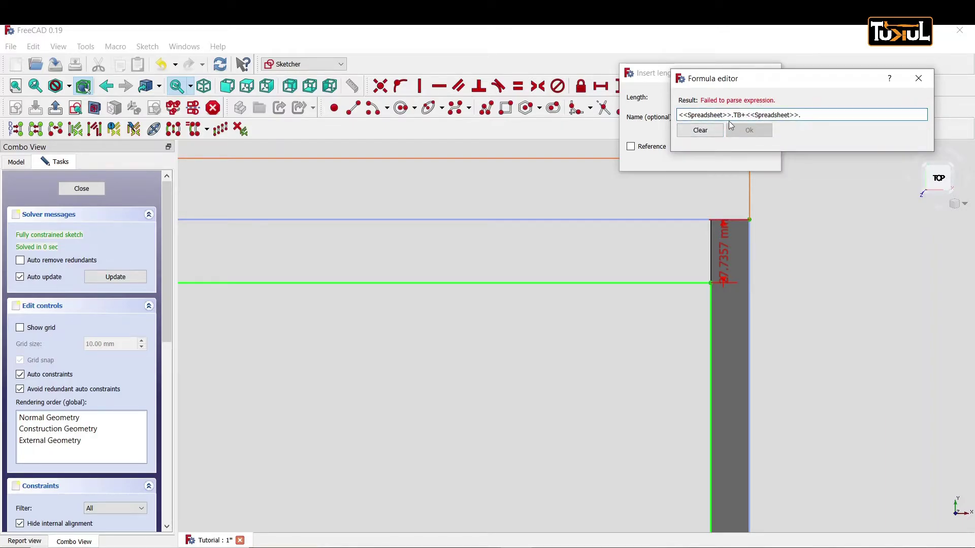
pyautogui.write('P')
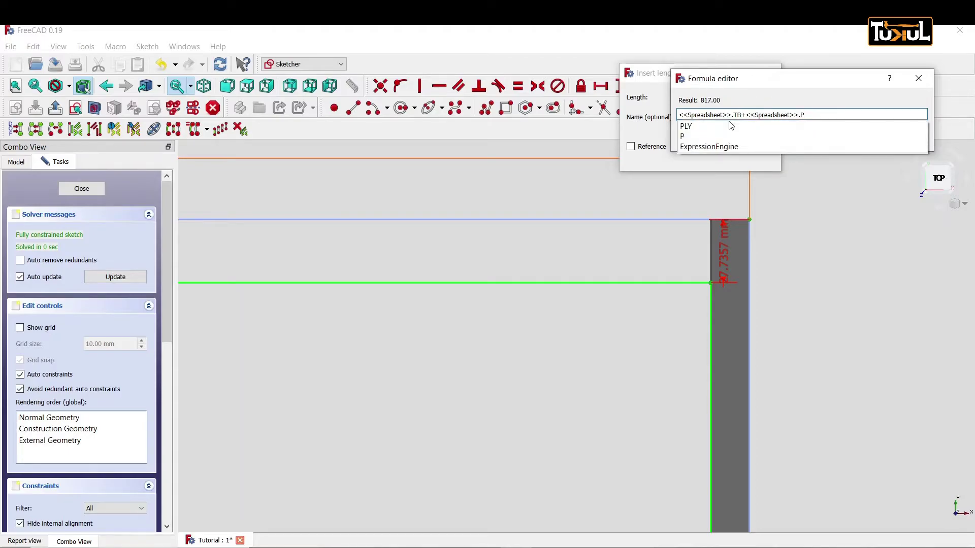
pyautogui.click(688, 127)
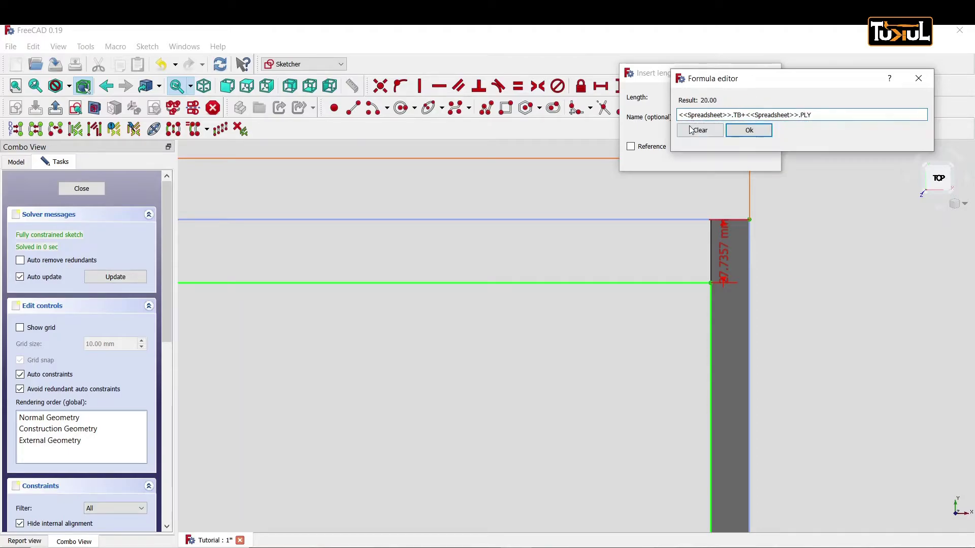
pyautogui.click(758, 131)
pyautogui.click(697, 156)
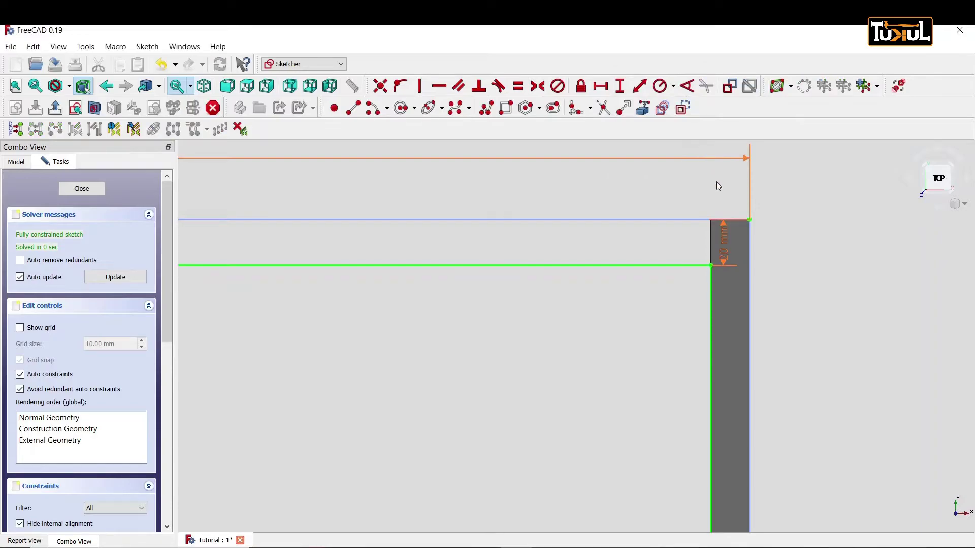
pyautogui.scroll(-2, 695, 234)
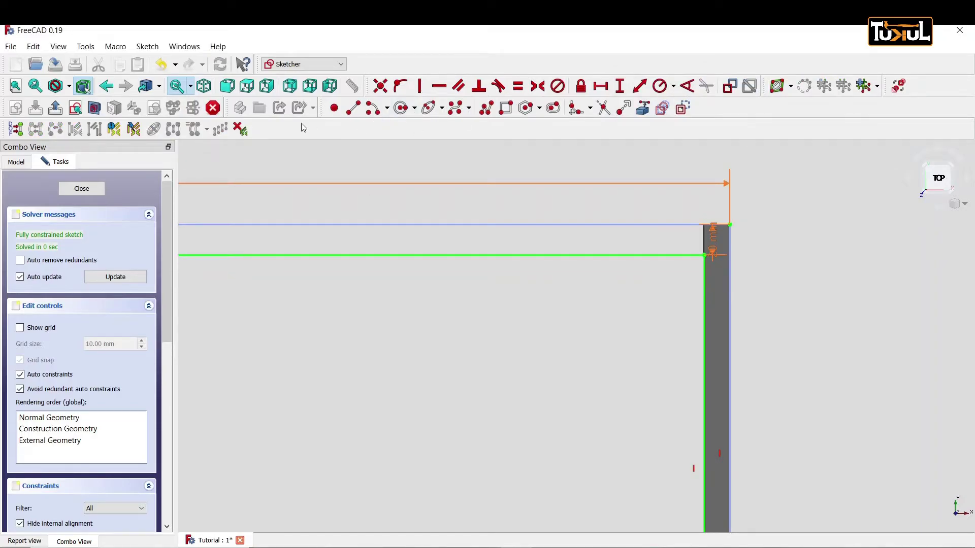
pyautogui.click(85, 189)
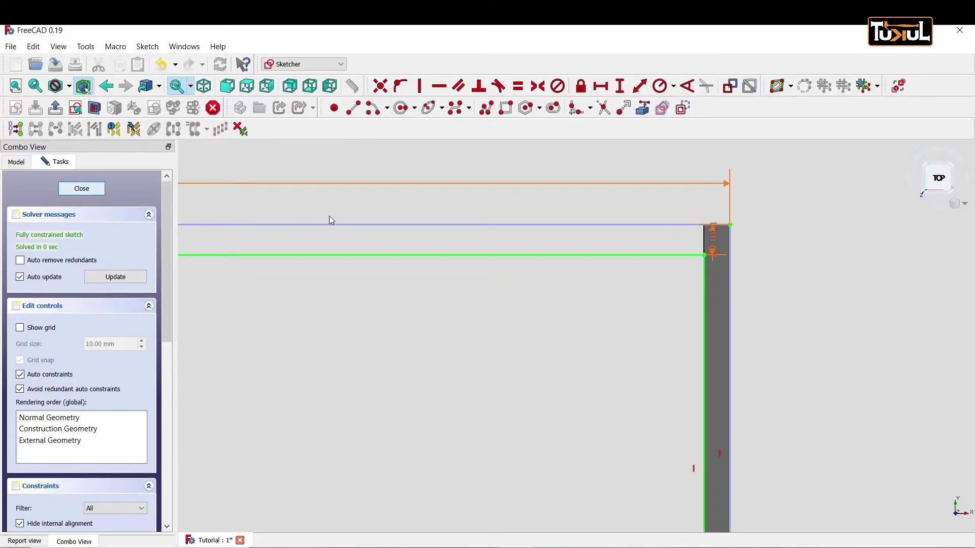
pyautogui.scroll(1, 599, 251)
pyautogui.scroll(1, 599, 245)
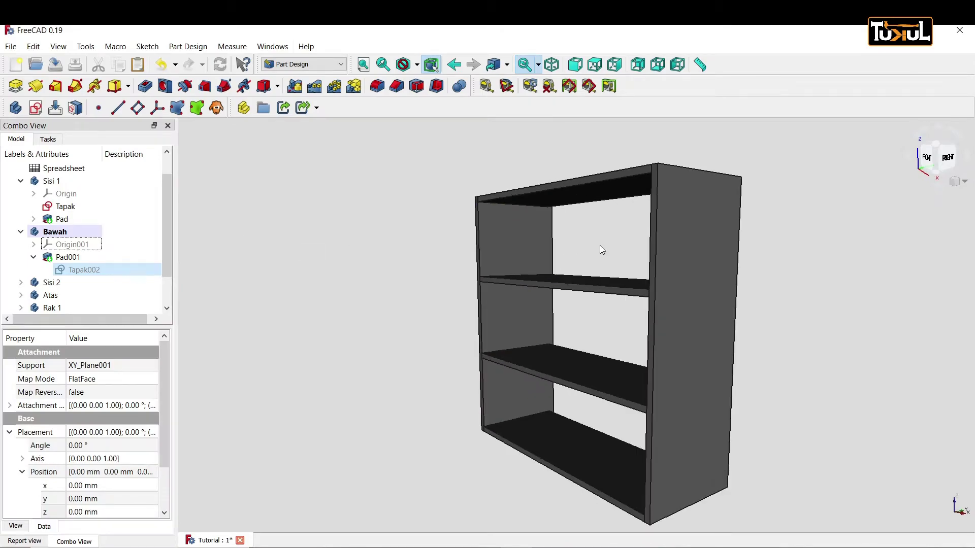
pyautogui.scroll(1, 598, 246)
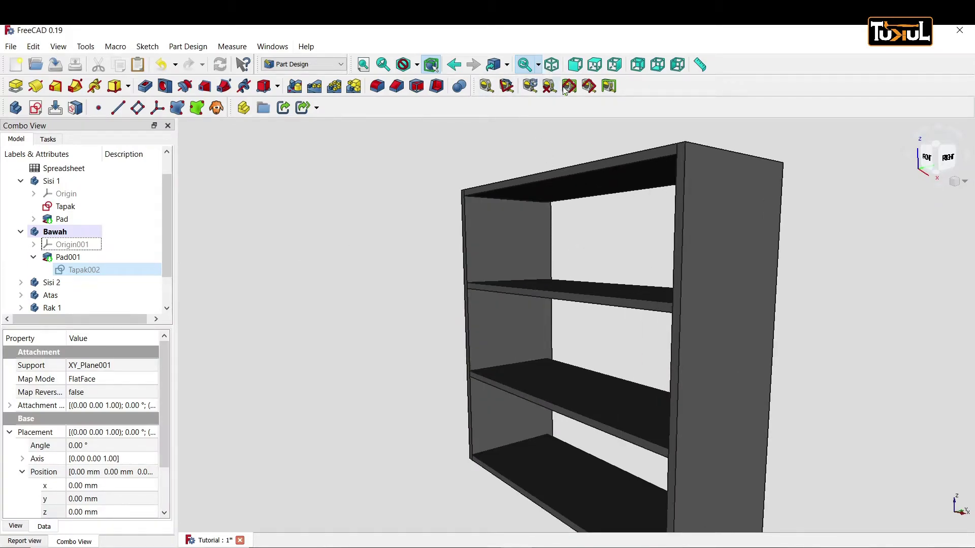
pyautogui.click(47, 182)
pyautogui.press('space')
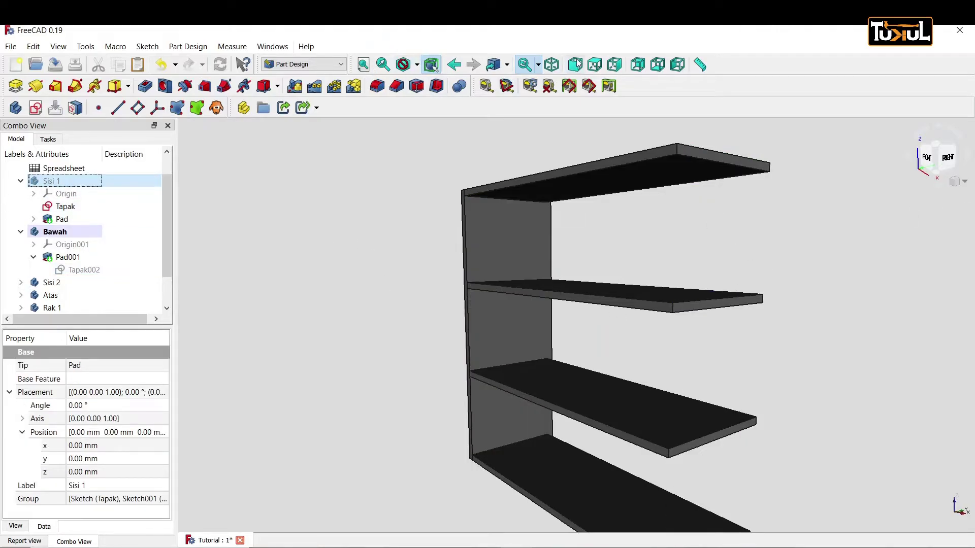
pyautogui.click(615, 65)
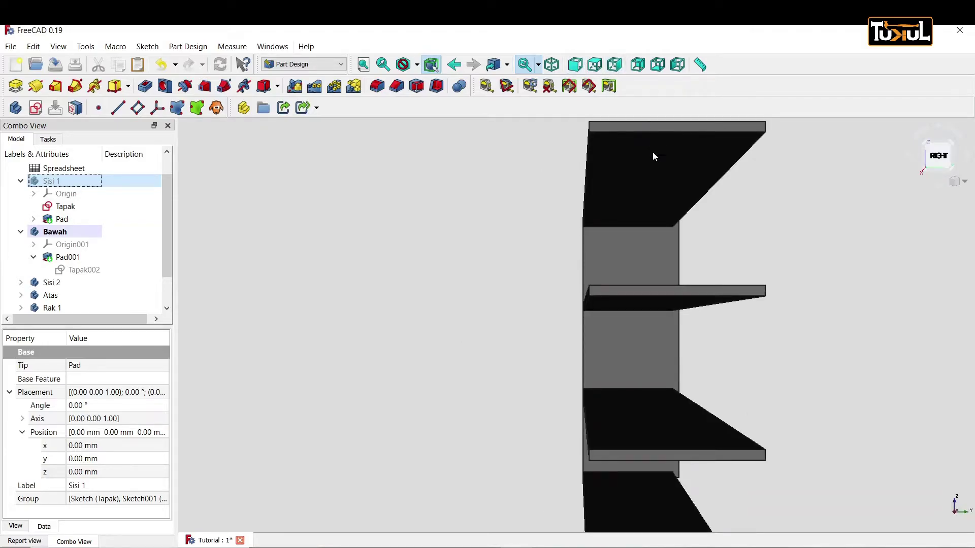
pyautogui.click(963, 182)
pyautogui.click(945, 212)
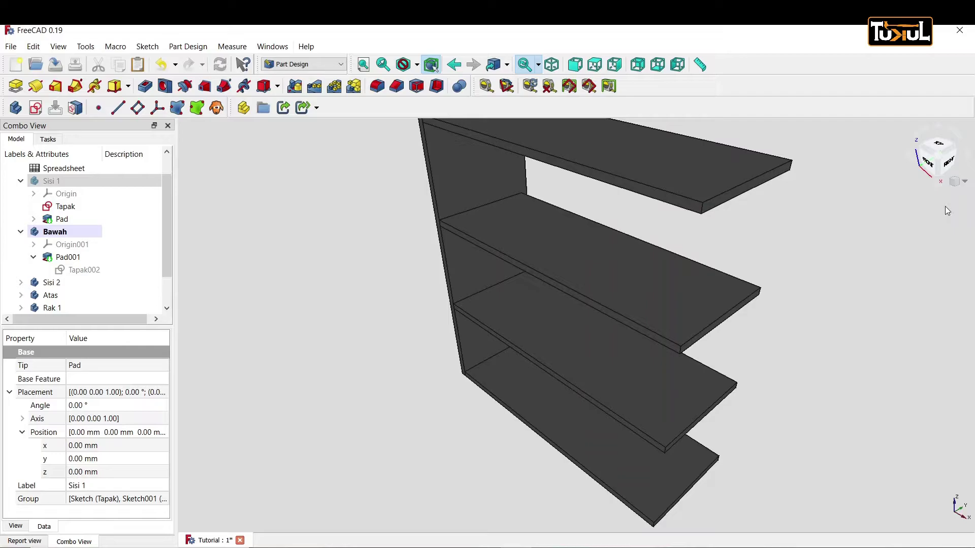
pyautogui.click(964, 181)
pyautogui.click(952, 192)
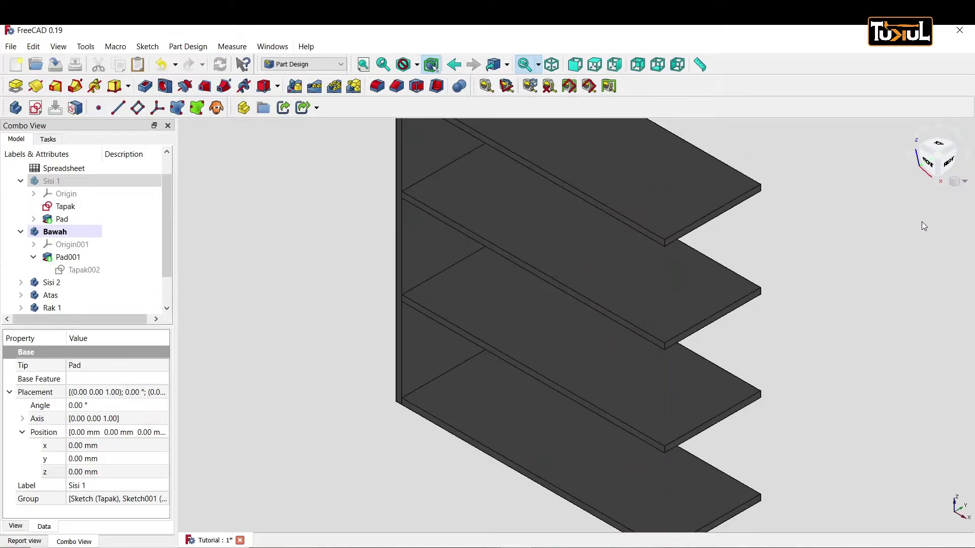
pyautogui.click(615, 65)
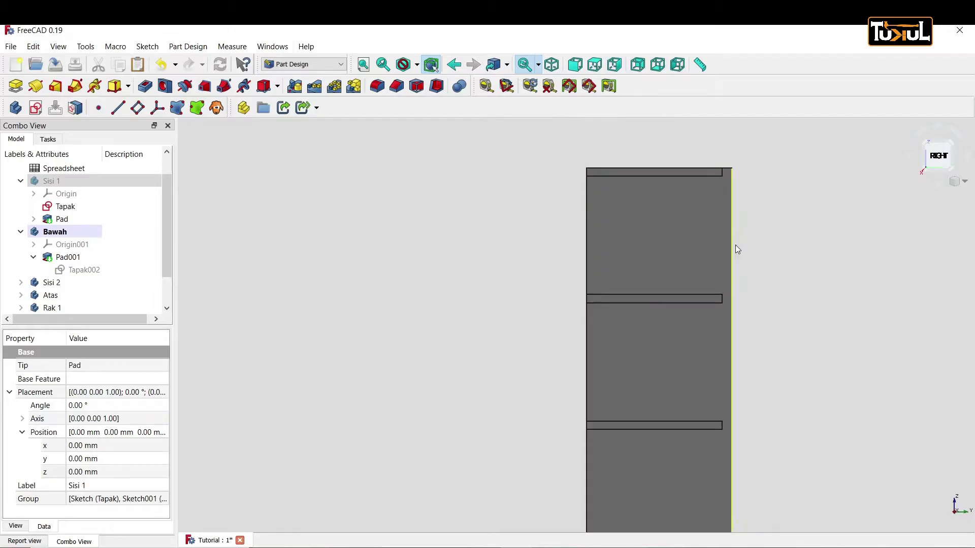
pyautogui.moveTo(482, 194)
pyautogui.mouseDown(button='middle')
pyautogui.moveTo(461, 228)
pyautogui.moveTo(504, 217)
pyautogui.moveTo(603, 221)
pyautogui.moveTo(616, 241)
pyautogui.moveTo(503, 224)
pyautogui.moveTo(411, 176)
pyautogui.moveTo(578, 220)
pyautogui.moveTo(517, 245)
pyautogui.moveTo(352, 163)
pyautogui.moveTo(337, 165)
pyautogui.moveTo(518, 172)
pyautogui.moveTo(579, 193)
pyautogui.moveTo(540, 189)
pyautogui.moveTo(568, 194)
pyautogui.mouseUp(button='middle')
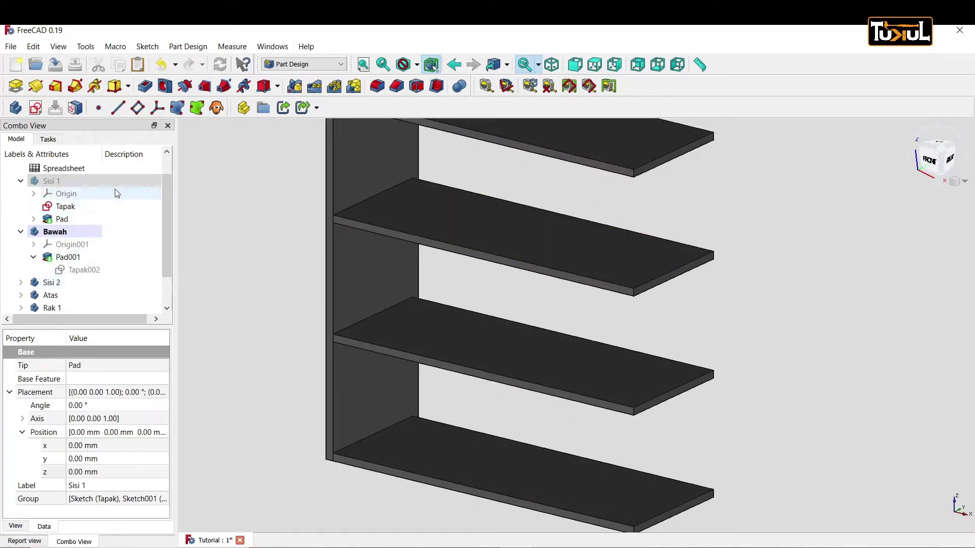
pyautogui.scroll(3, 215, 255)
pyautogui.scroll(-1, 212, 256)
pyautogui.scroll(-1, 212, 256)
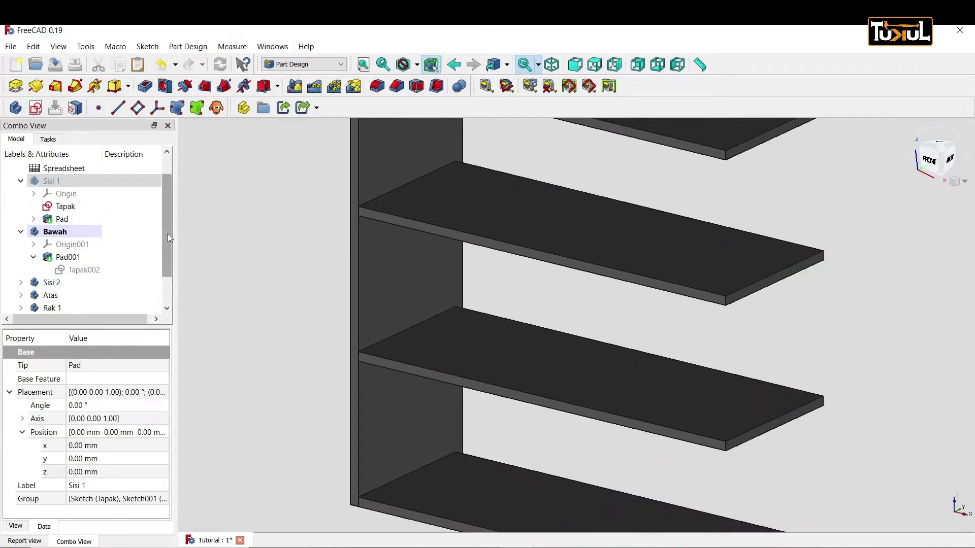
pyautogui.scroll(1, 167, 234)
pyautogui.click(159, 206)
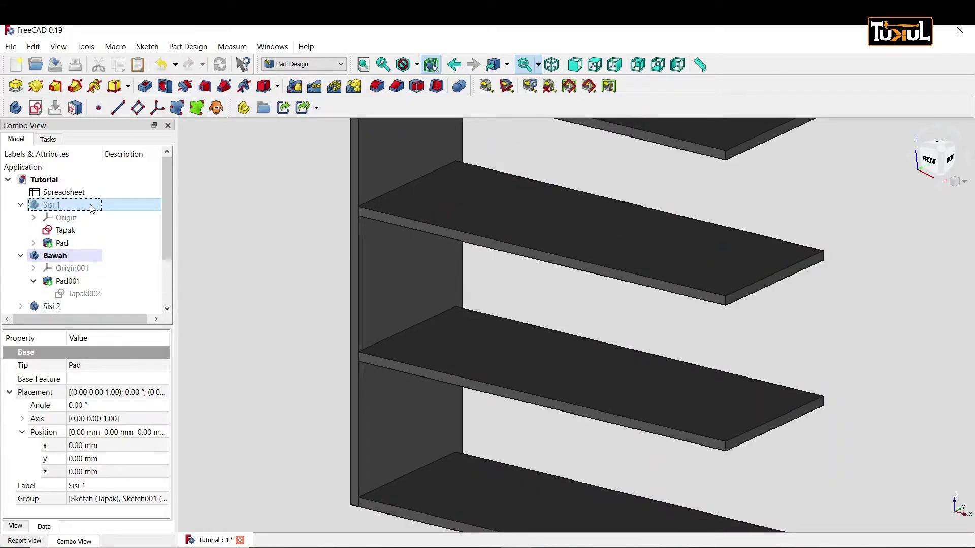
pyautogui.press('space')
# Step: Scroll to the bottom of the model tree and select the Tapak003 sketch
pyautogui.scroll(-4, 584, 213)
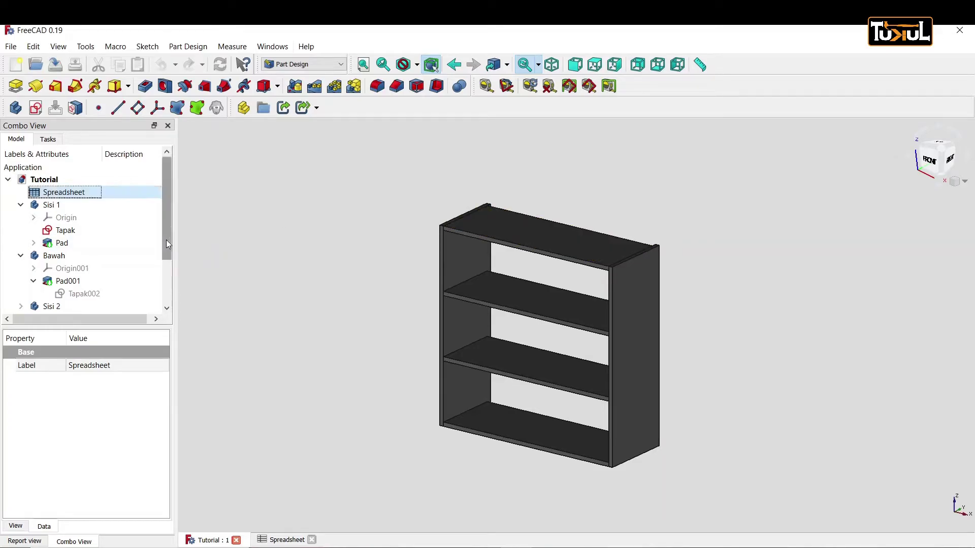
pyautogui.scroll(-2, 166, 240)
pyautogui.click(48, 298)
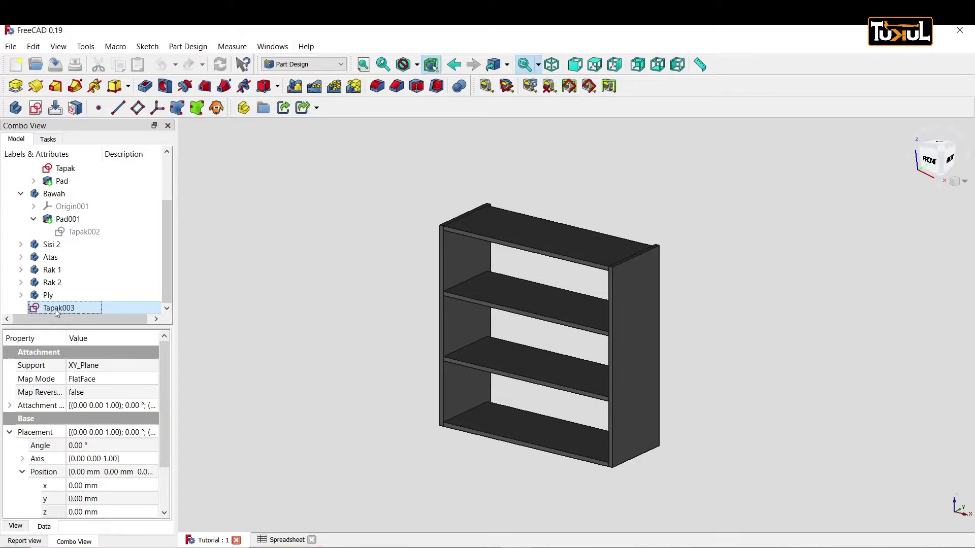
# Step: Open Tapak003, centre its 800 mm rectangle, and show the sketch over the solid
pyautogui.doubleClick(57, 308)
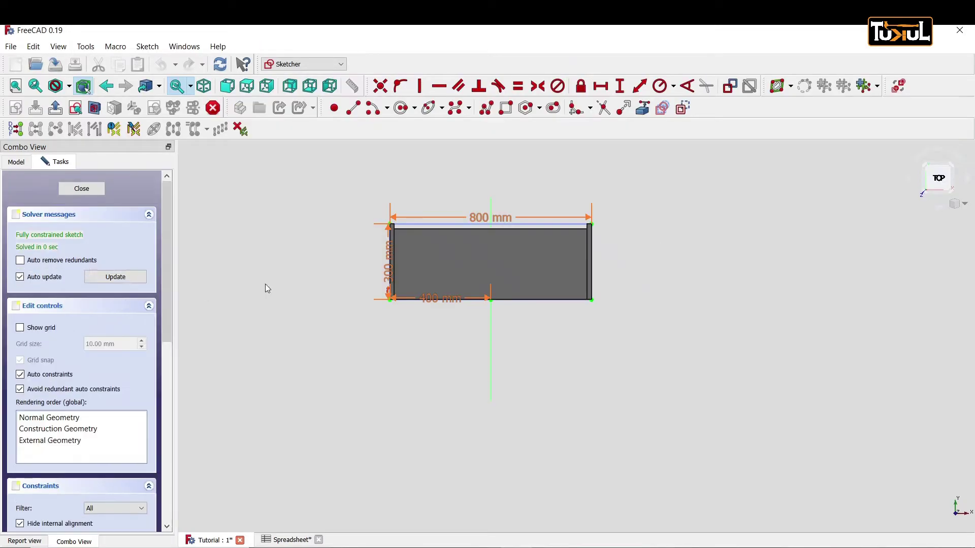
pyautogui.scroll(1, 617, 266)
pyautogui.scroll(2, 617, 267)
pyautogui.scroll(-2, 617, 266)
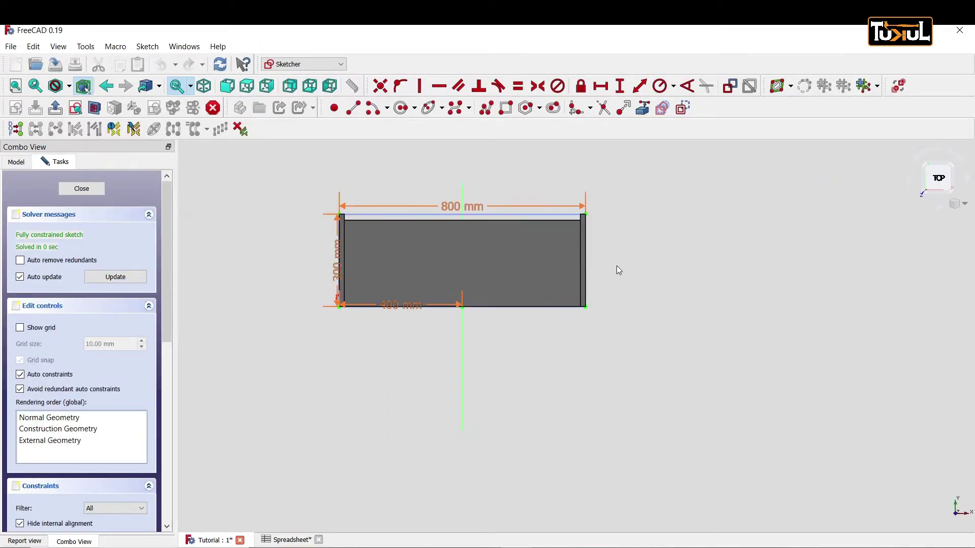
pyautogui.moveTo(320, 172); pyautogui.dragTo(440, 254, button='middle')
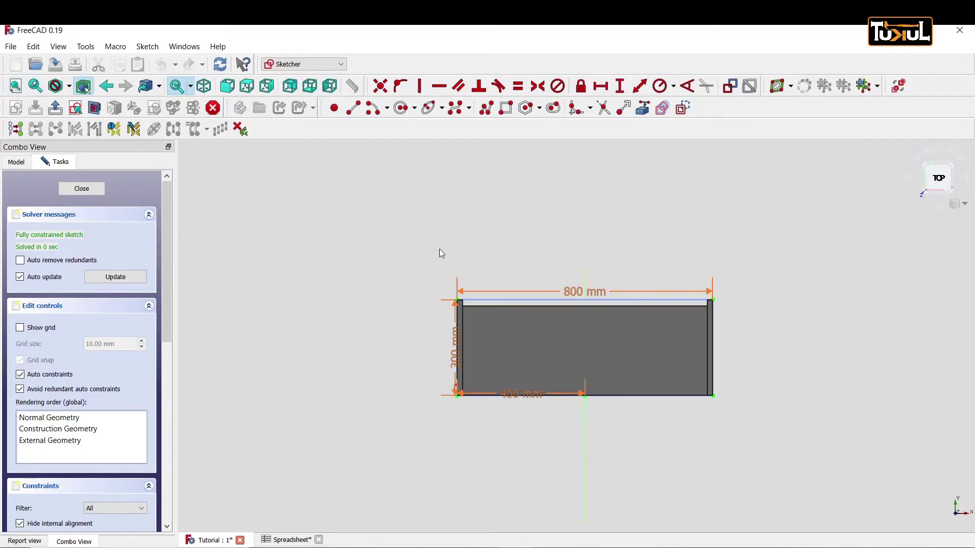
pyautogui.scroll(3, 509, 290)
pyautogui.scroll(-1, 615, 336)
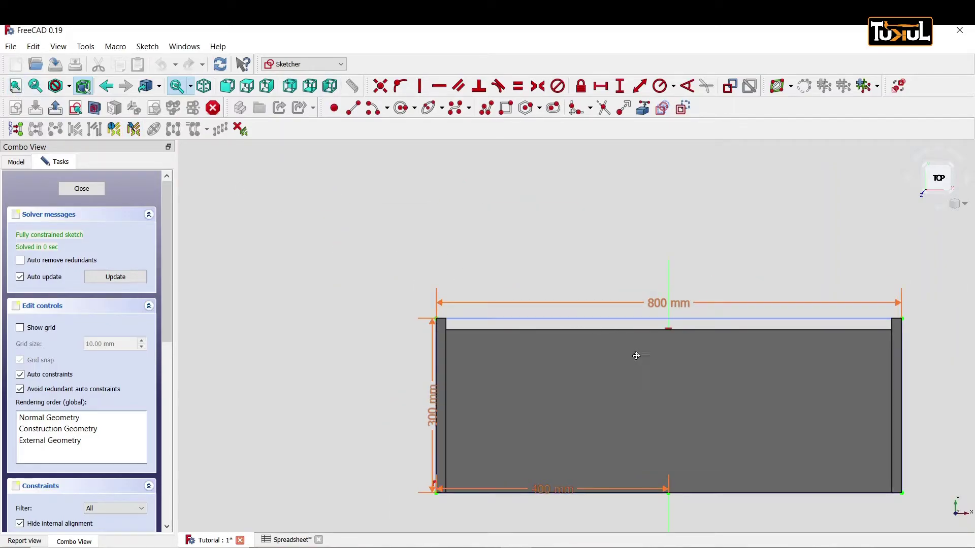
pyautogui.moveTo(635, 355); pyautogui.dragTo(558, 275, button='middle')
pyautogui.scroll(1, 561, 279)
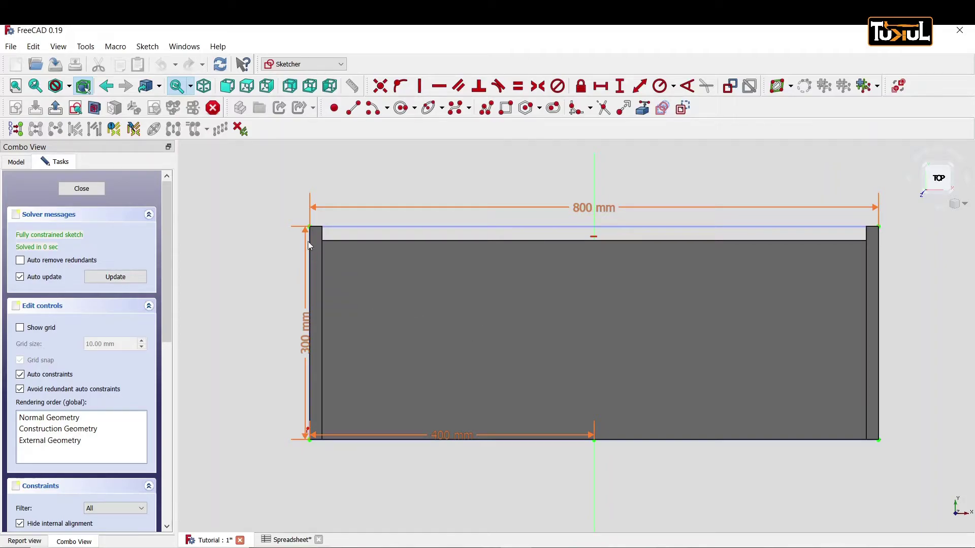
pyautogui.click(94, 108)
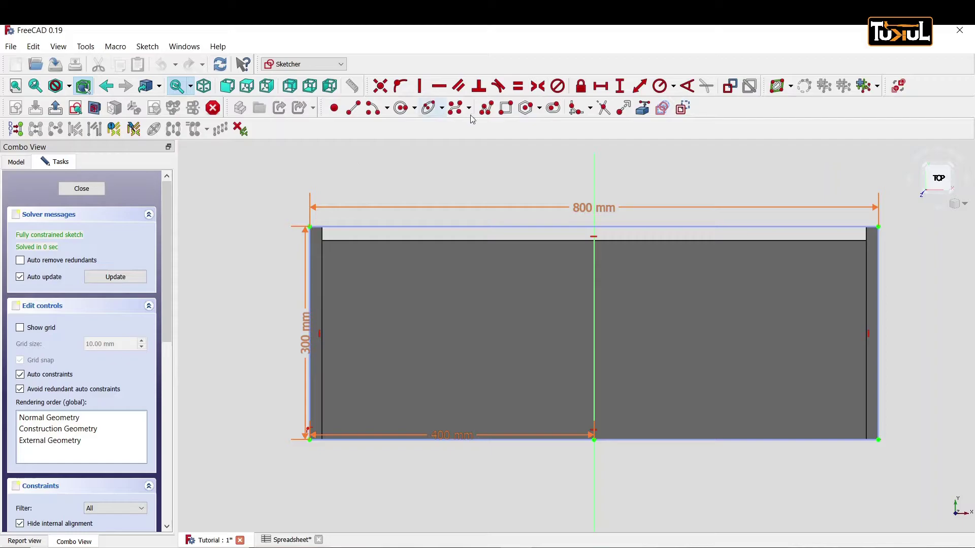
# Step: Draw a thin rectangle below the top edge between the side panels, selecting its top-right corner
pyautogui.click(506, 108)
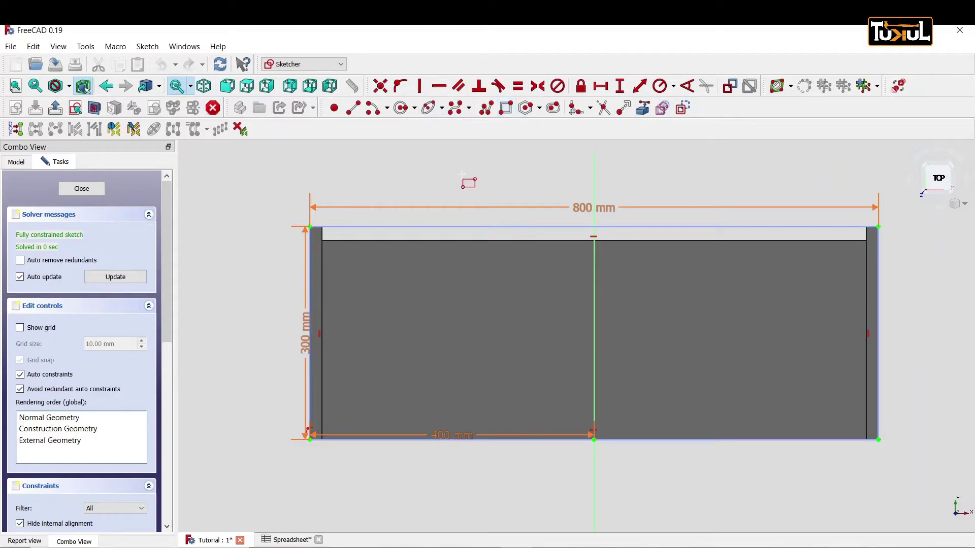
pyautogui.click(322, 232)
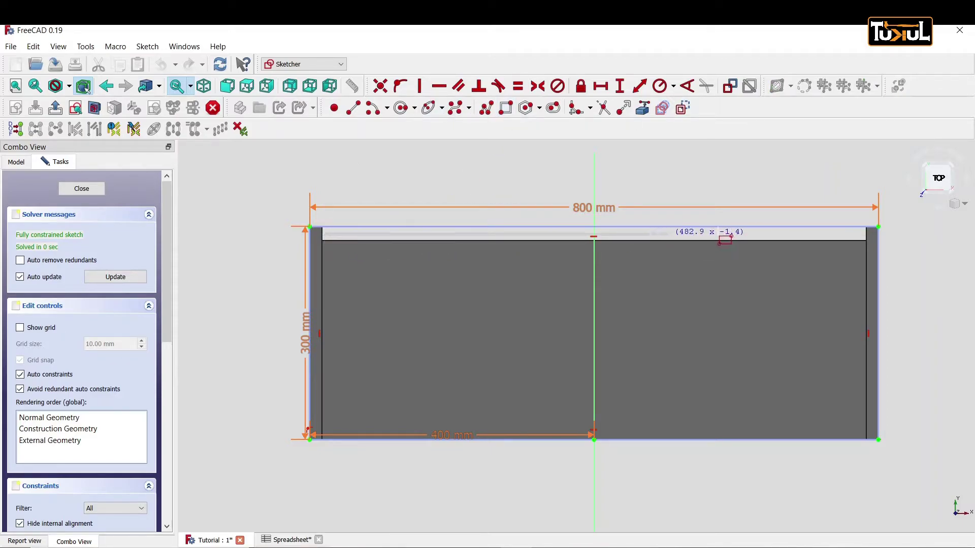
pyautogui.click(864, 245)
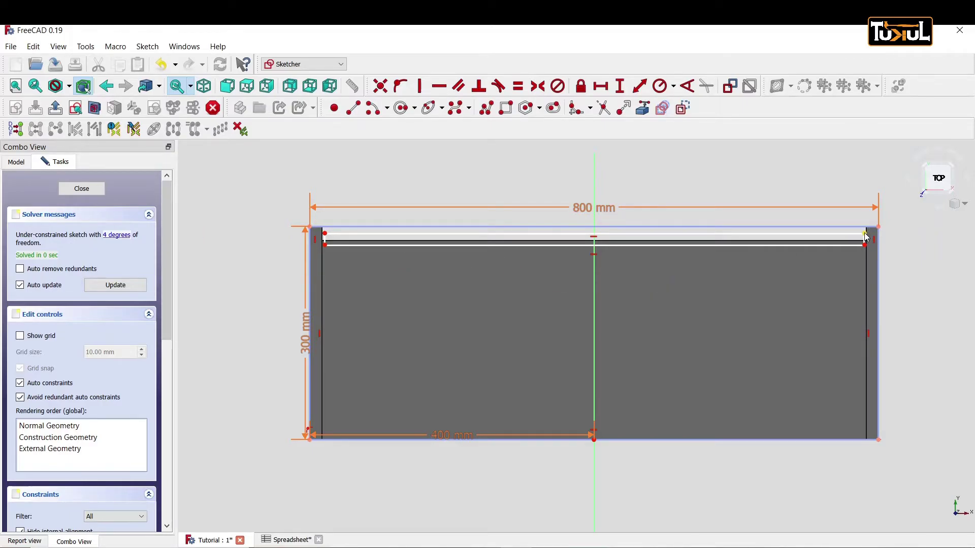
pyautogui.scroll(3, 865, 236)
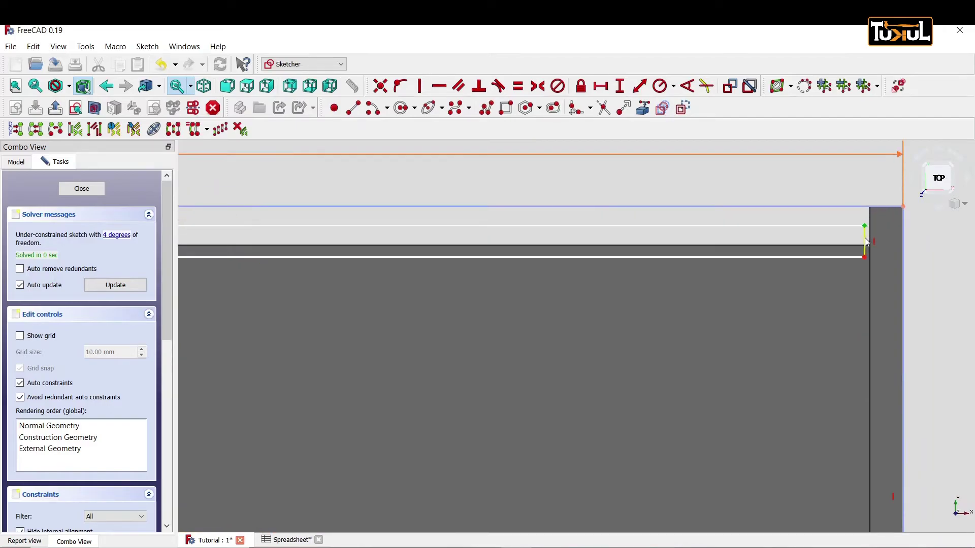
pyautogui.scroll(2, 866, 241)
pyautogui.moveTo(907, 239); pyautogui.dragTo(723, 313, button='middle')
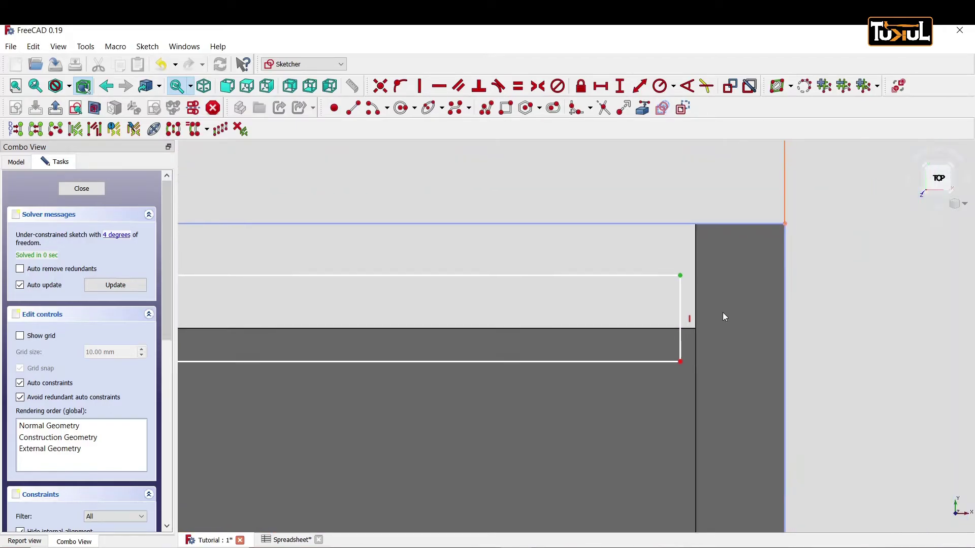
pyautogui.scroll(-1, 723, 312)
pyautogui.click(771, 240)
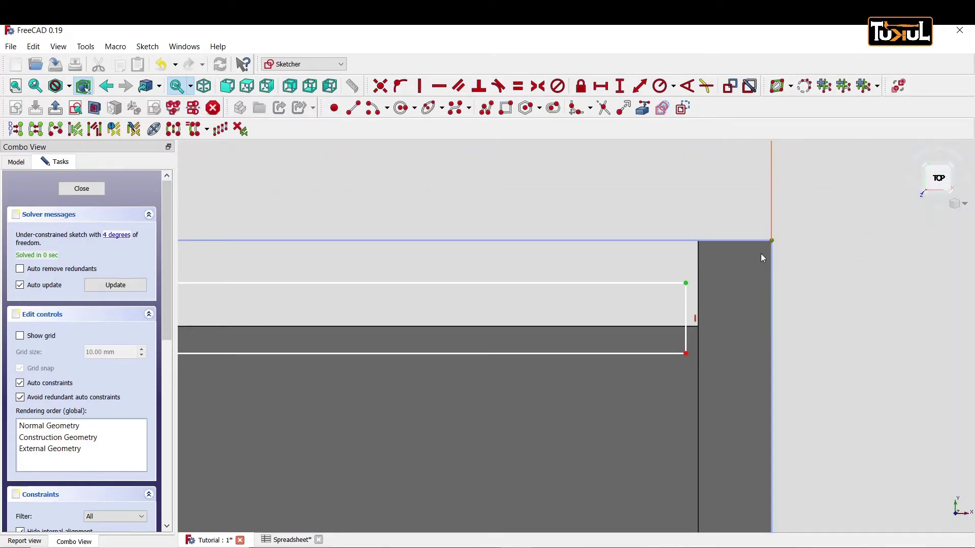
# Step: Set a 17 mm horizontal gap via <<Spreadsheet>>.TB, then select both top-right corners
pyautogui.click(600, 86)
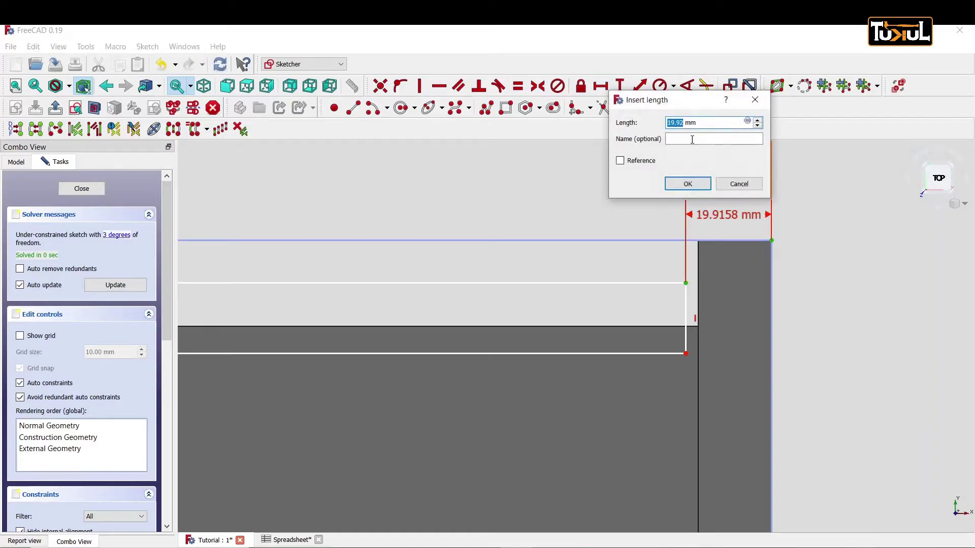
pyautogui.click(747, 121)
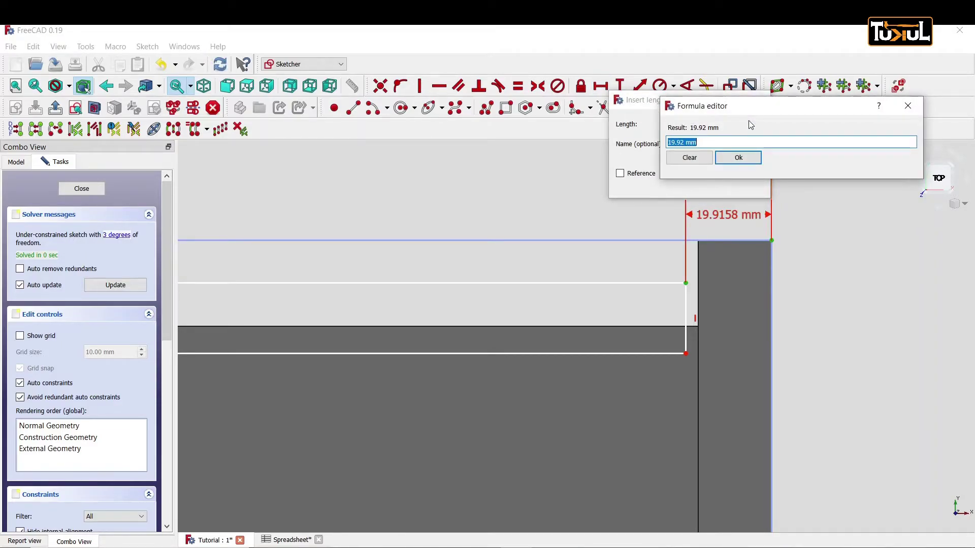
pyautogui.write('s')
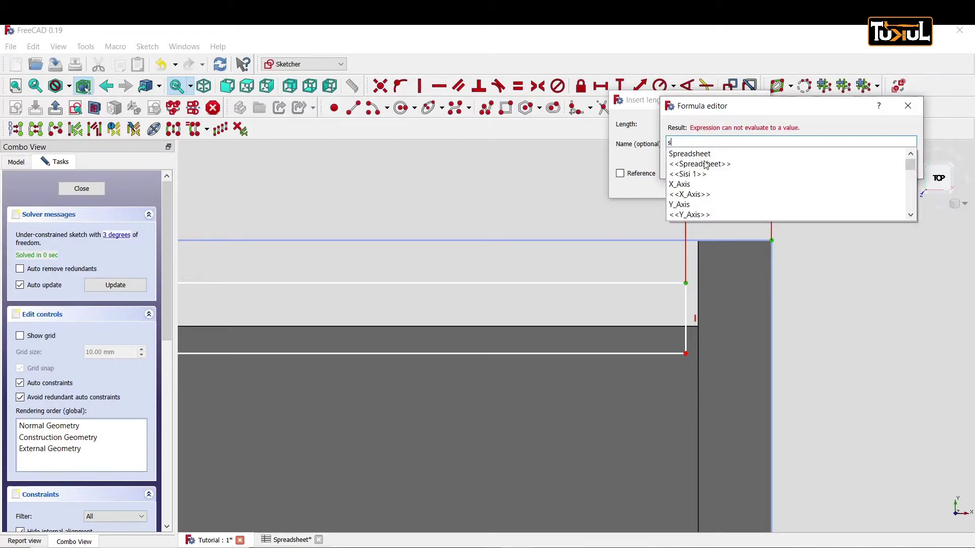
pyautogui.click(705, 164)
pyautogui.write('t>>.t')
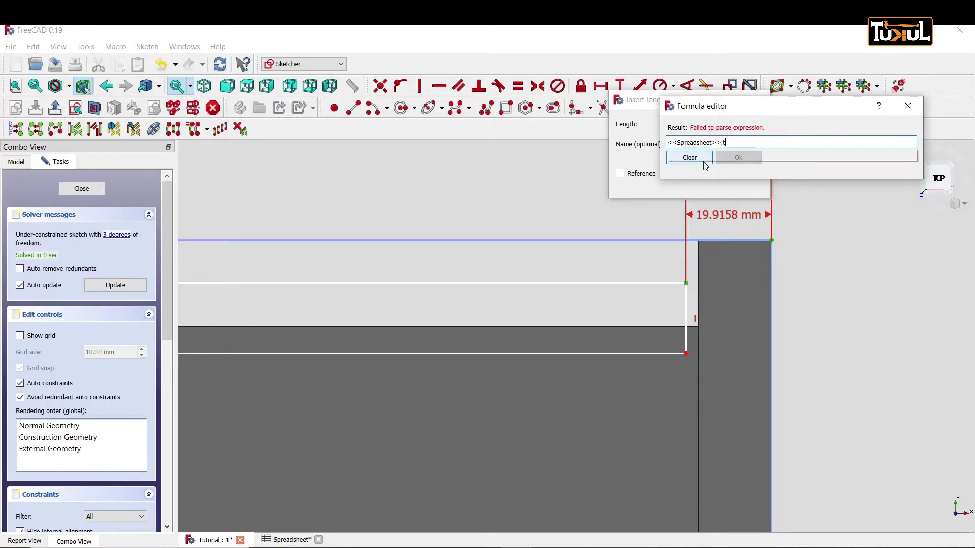
pyautogui.write('b')
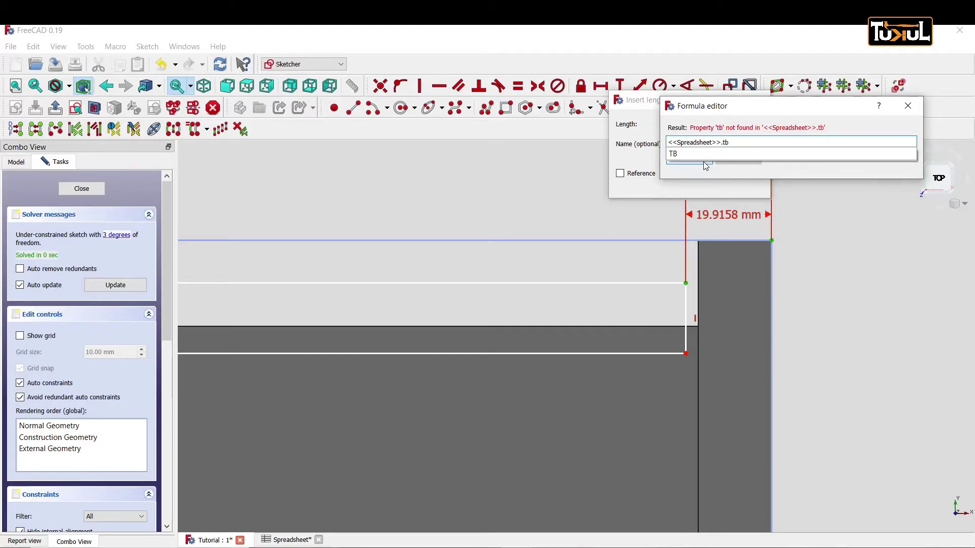
pyautogui.click(704, 163)
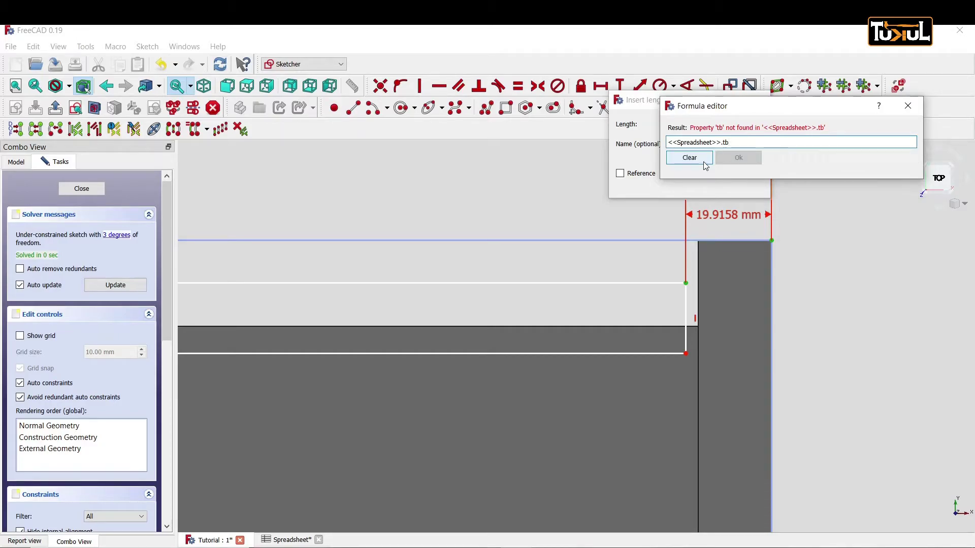
pyautogui.press('BackSpace')
pyautogui.press('BackSpace')
pyautogui.write('tb')
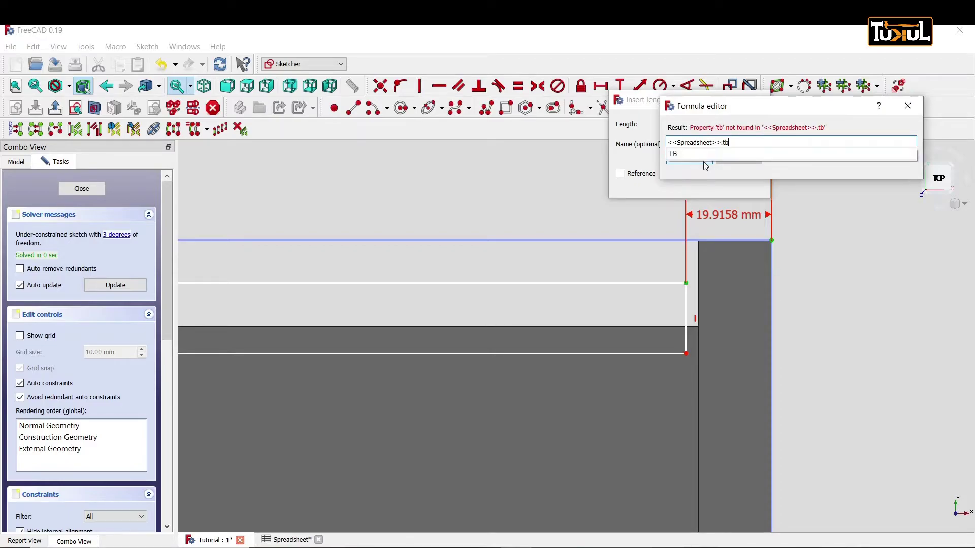
pyautogui.click(673, 159)
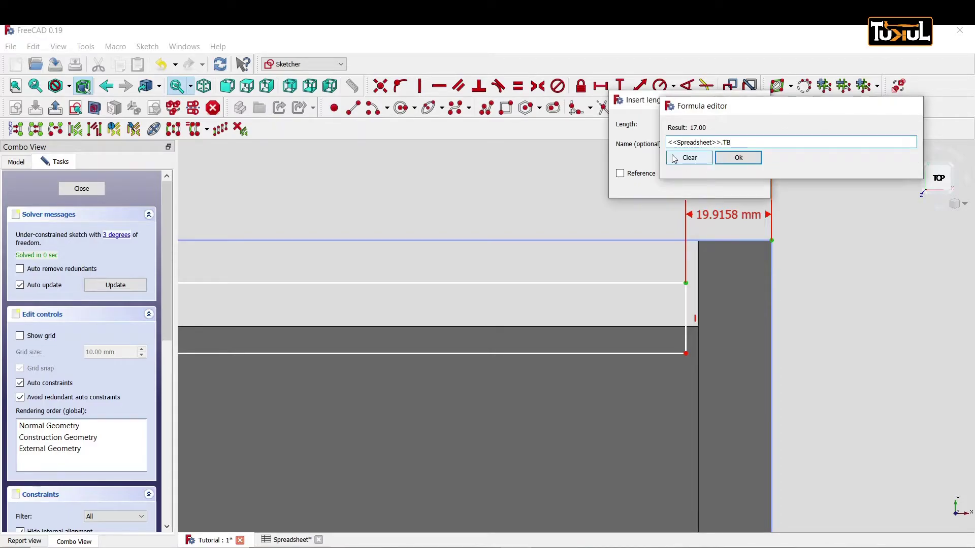
pyautogui.press('Return')
pyautogui.click(683, 184)
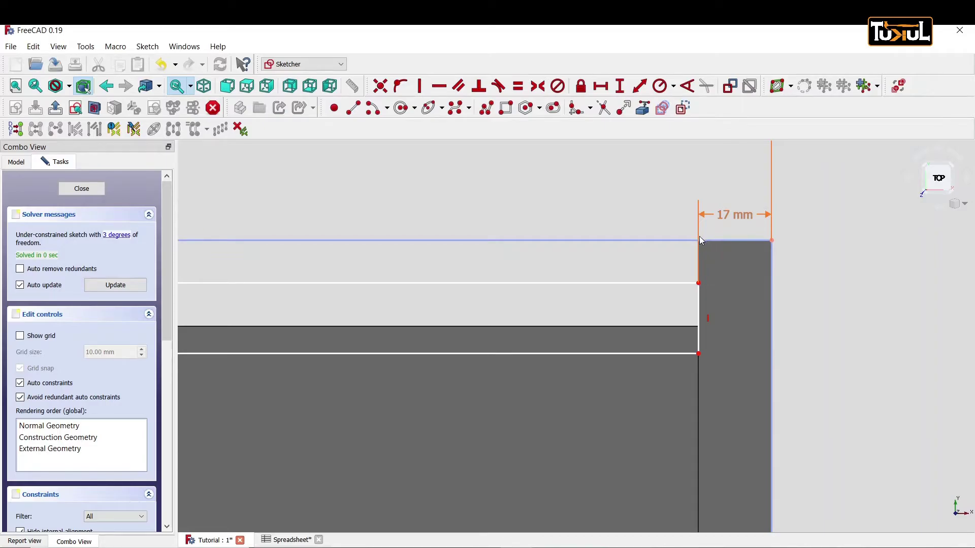
pyautogui.click(699, 283)
pyautogui.click(771, 240)
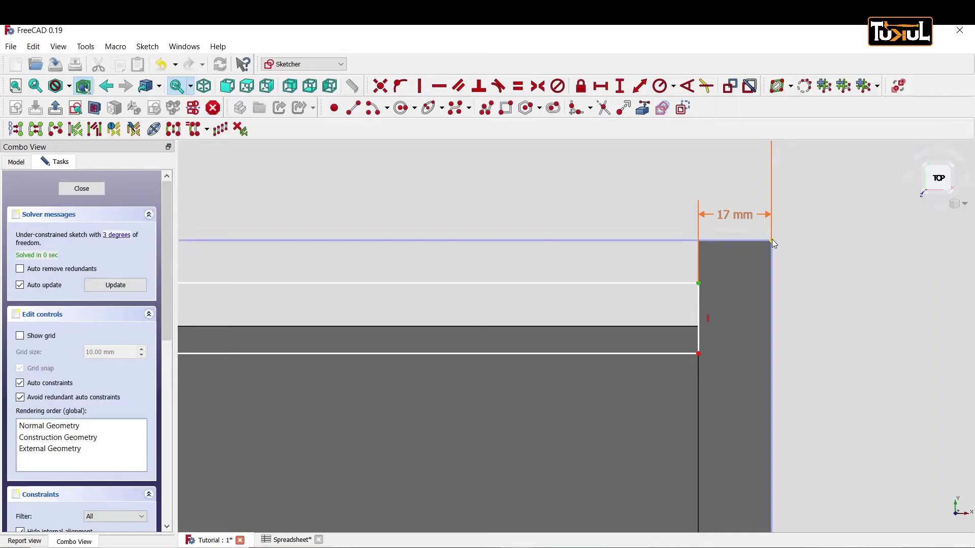
# Step: Constrain the rectangle's top 17 mm below the cabinet top, driven by Spreadsheet.TB
pyautogui.click(619, 85)
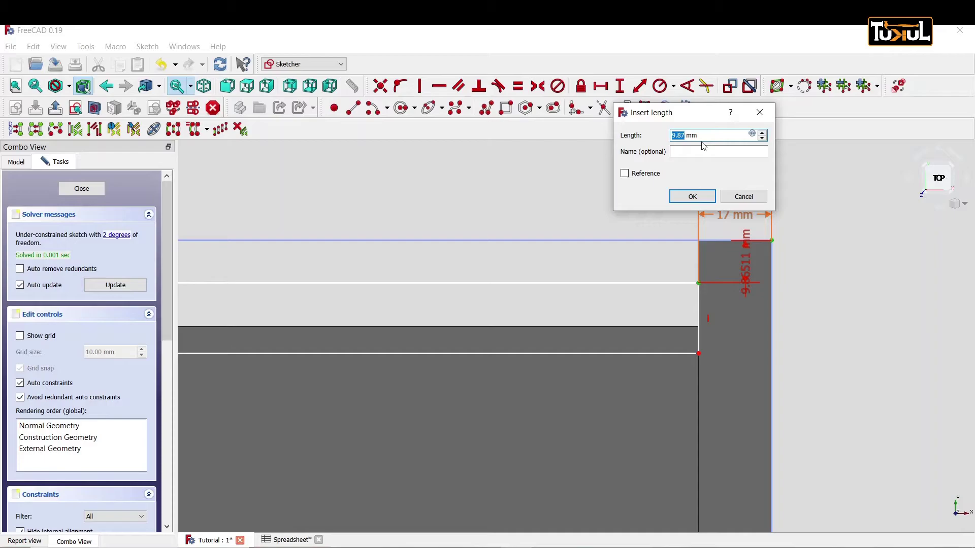
pyautogui.click(711, 135)
pyautogui.write('S')
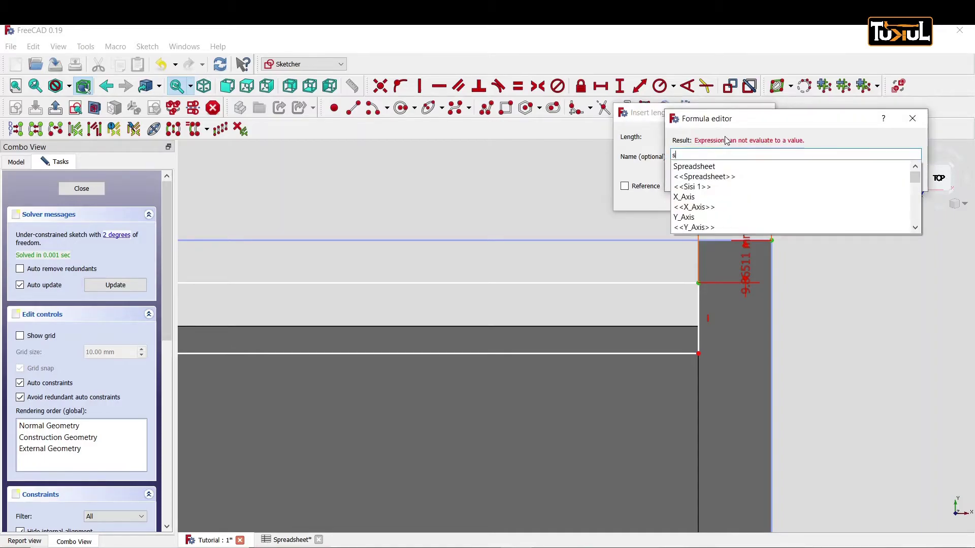
pyautogui.click(705, 175)
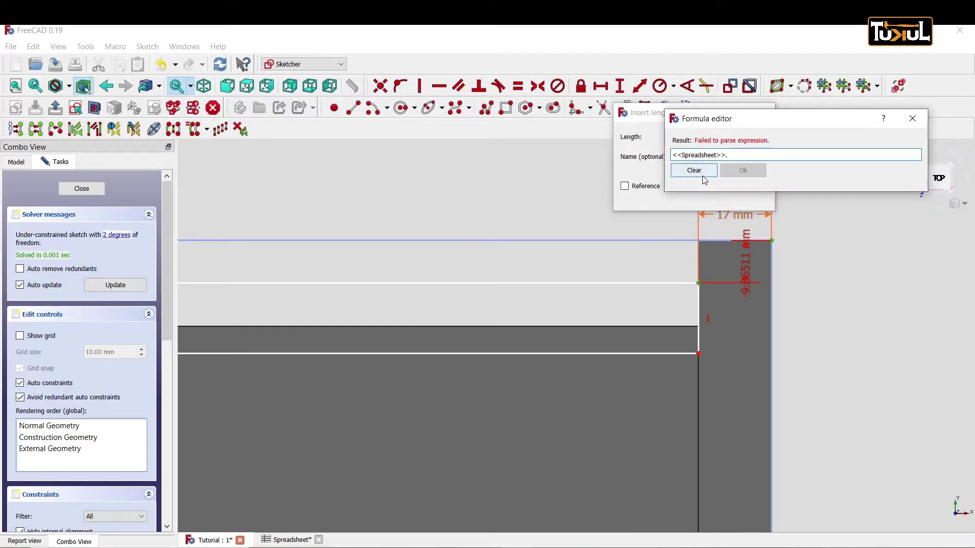
pyautogui.write('tb')
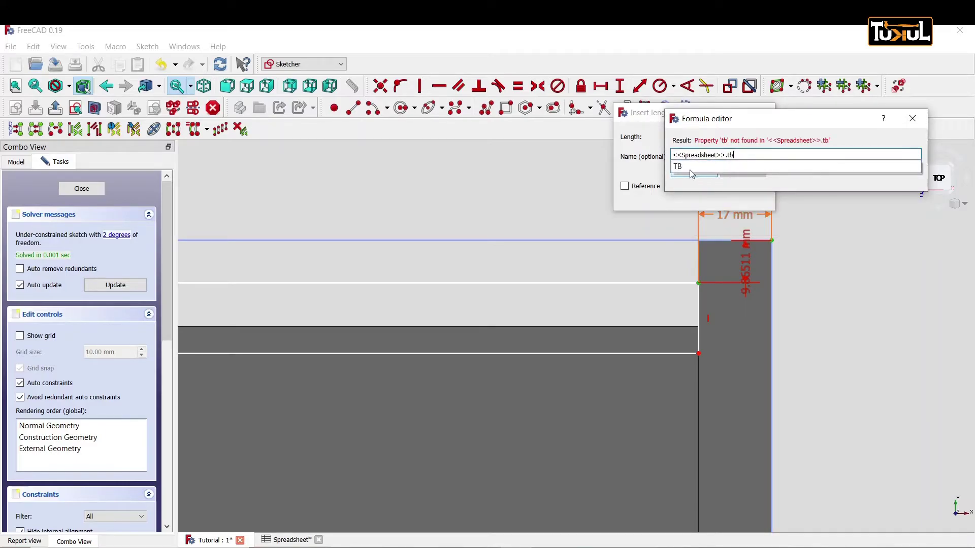
pyautogui.click(691, 169)
pyautogui.press('Return')
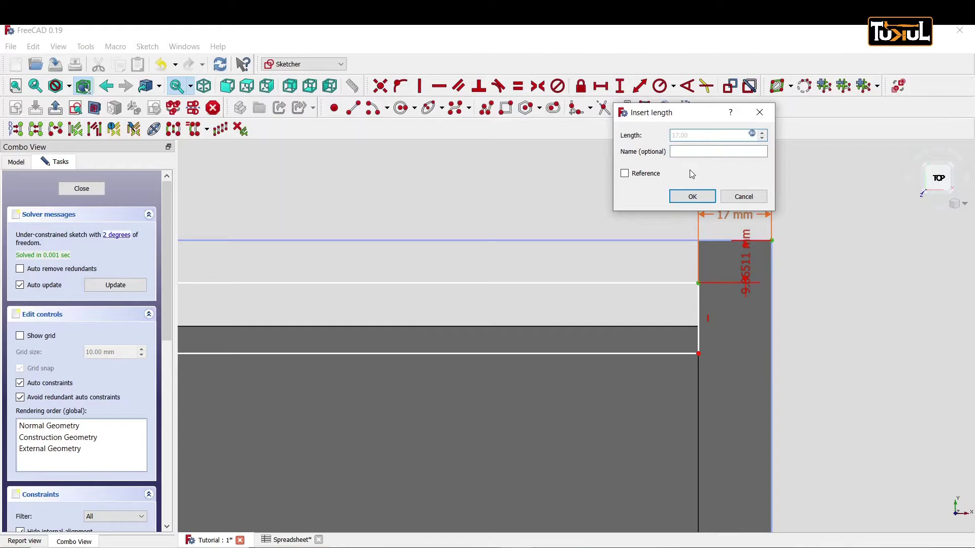
pyautogui.press('Return')
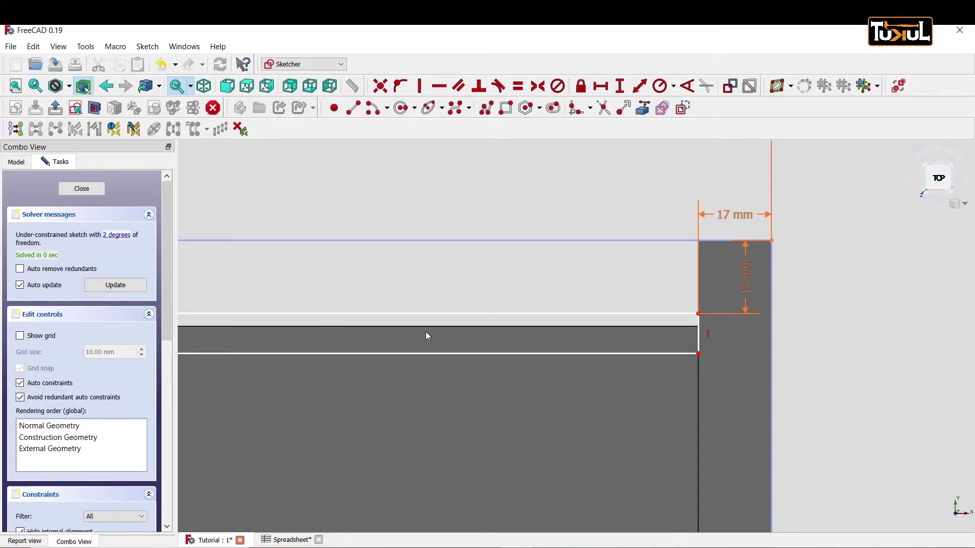
# Step: Zoom to the left end and select the rectangle's and cabinet's top-left corners
pyautogui.scroll(-2, 426, 333)
pyautogui.scroll(-1, 426, 333)
pyautogui.scroll(-1, 422, 335)
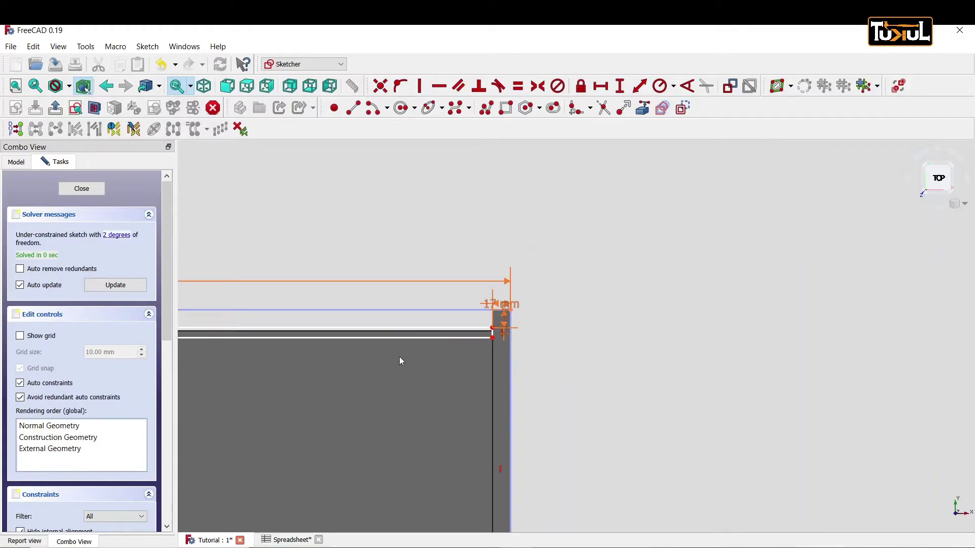
pyautogui.hscroll(-2, 508, 335)
pyautogui.hscroll(-5, 432, 277)
pyautogui.hscroll(-3, 421, 280)
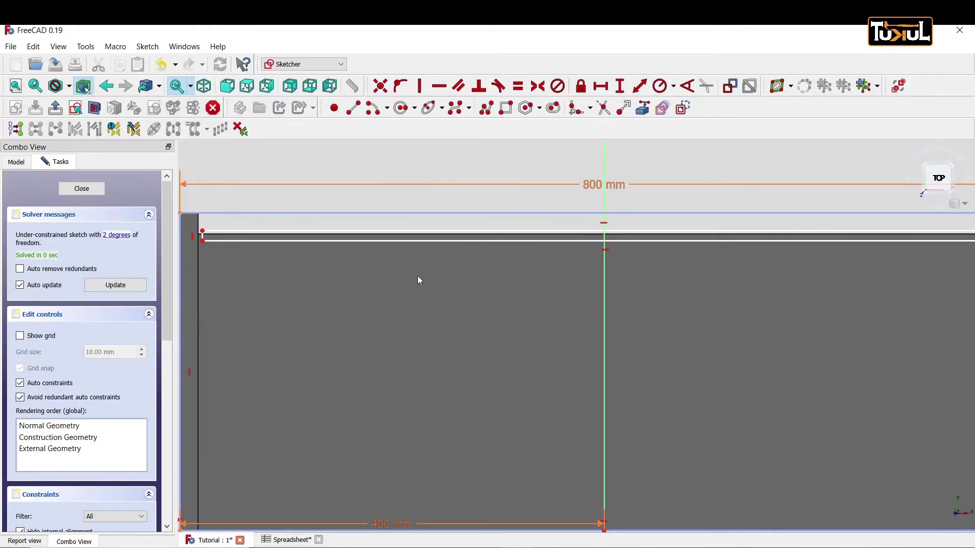
pyautogui.hscroll(-1, 458, 298)
pyautogui.hscroll(-3, 526, 315)
pyautogui.scroll(1, 527, 315)
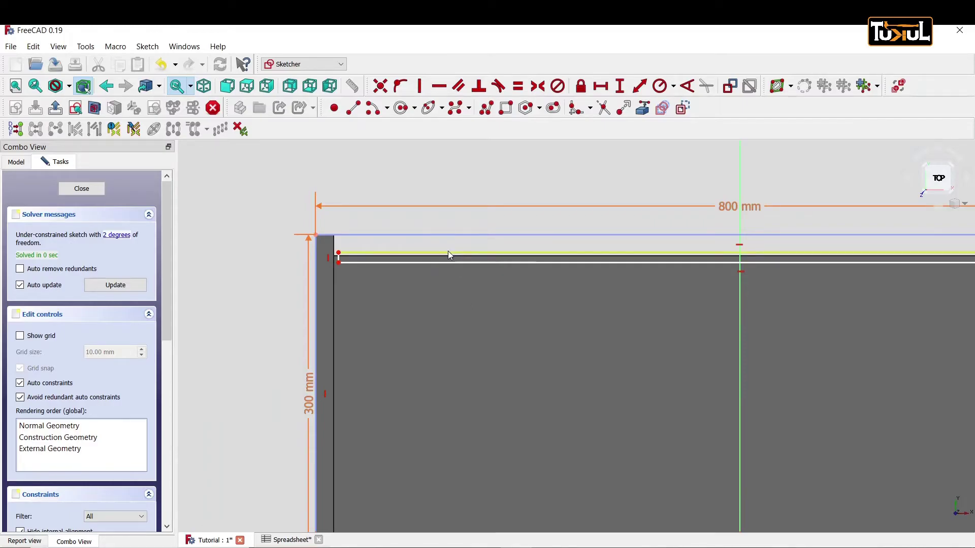
pyautogui.click(338, 253)
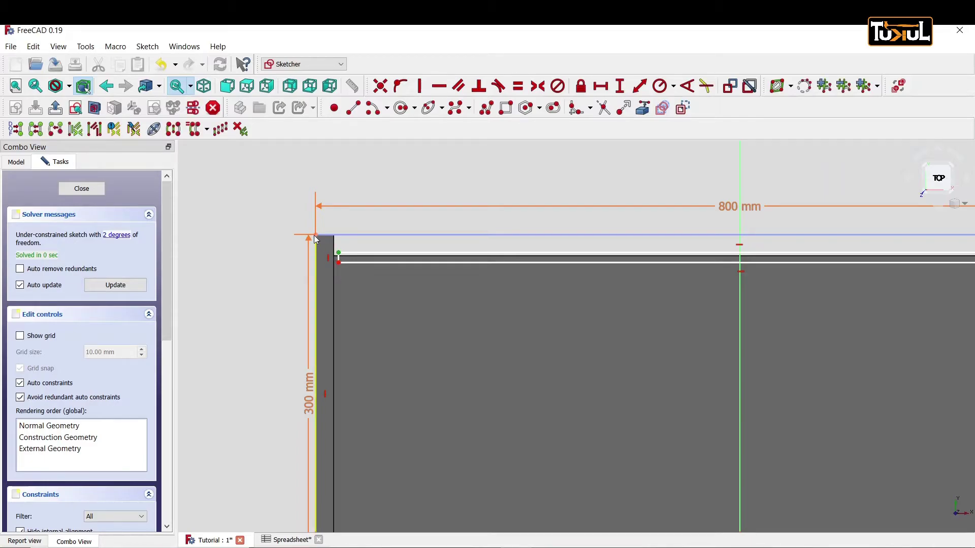
pyautogui.click(316, 236)
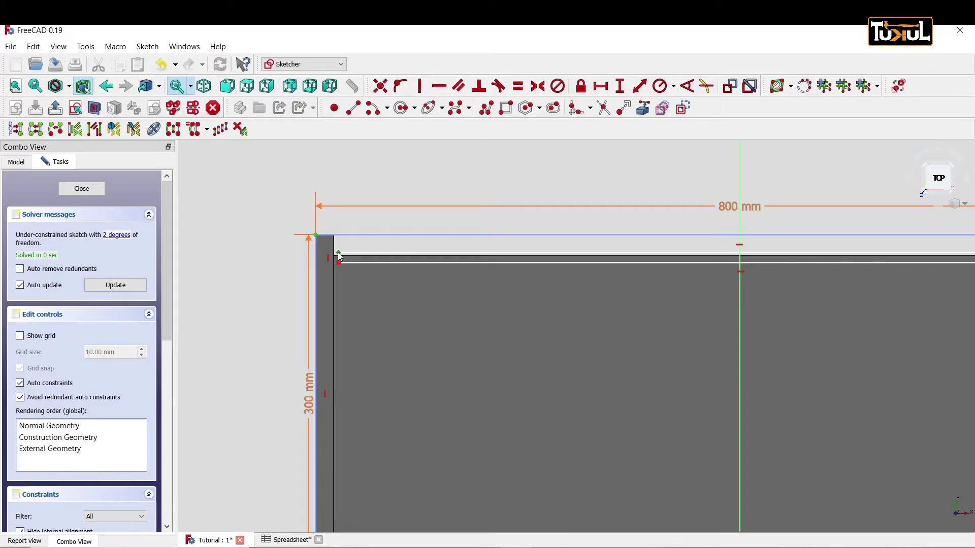
# Step: Add a 17 mm horizontal distance driven by Spreadsheet.TB and move its label aside
pyautogui.click(601, 88)
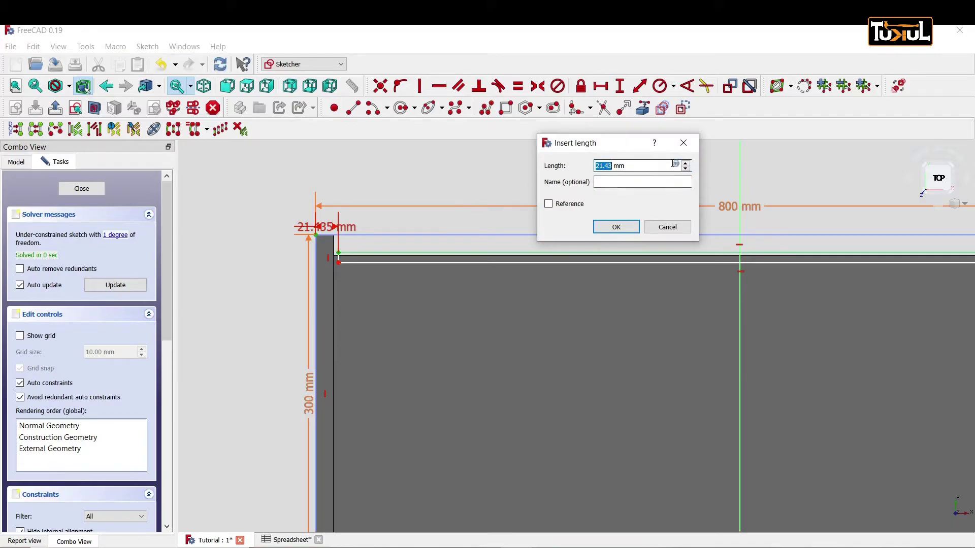
pyautogui.click(676, 167)
pyautogui.press('BackSpace')
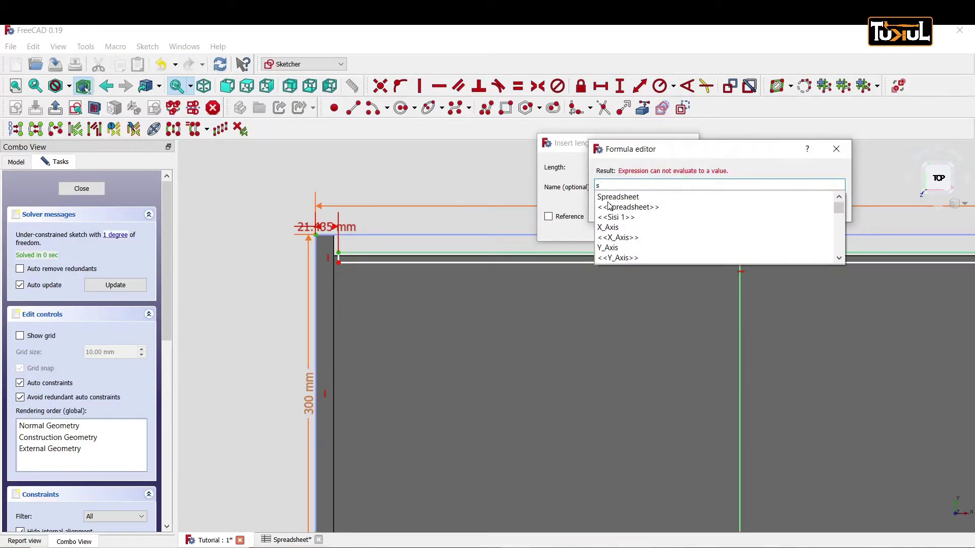
pyautogui.write('<<Spreadsheet>>.')
pyautogui.click(610, 208)
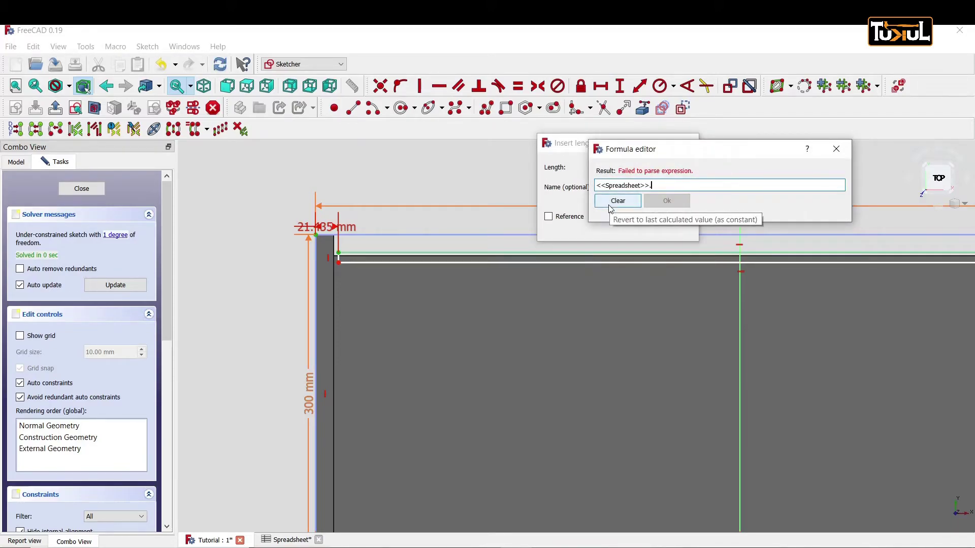
pyautogui.write('TB')
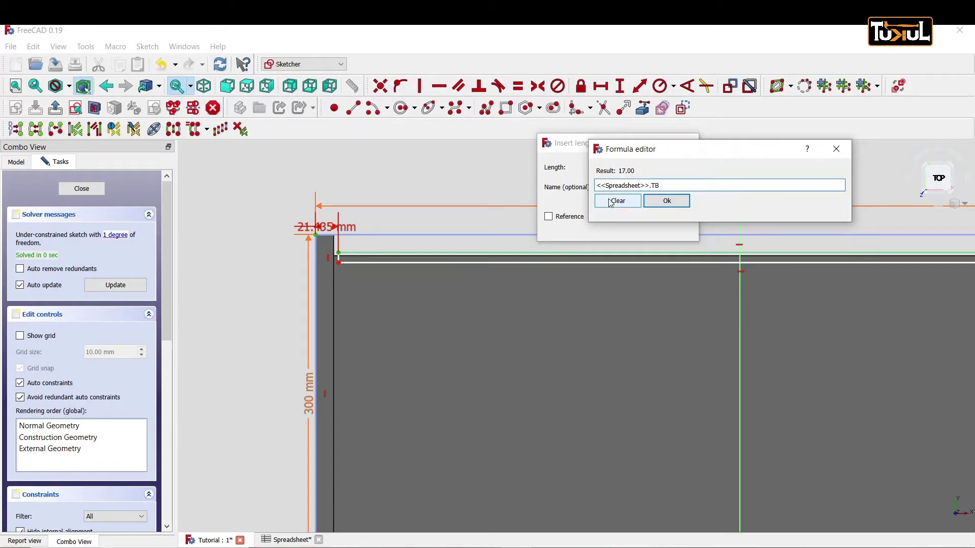
pyautogui.click(609, 197)
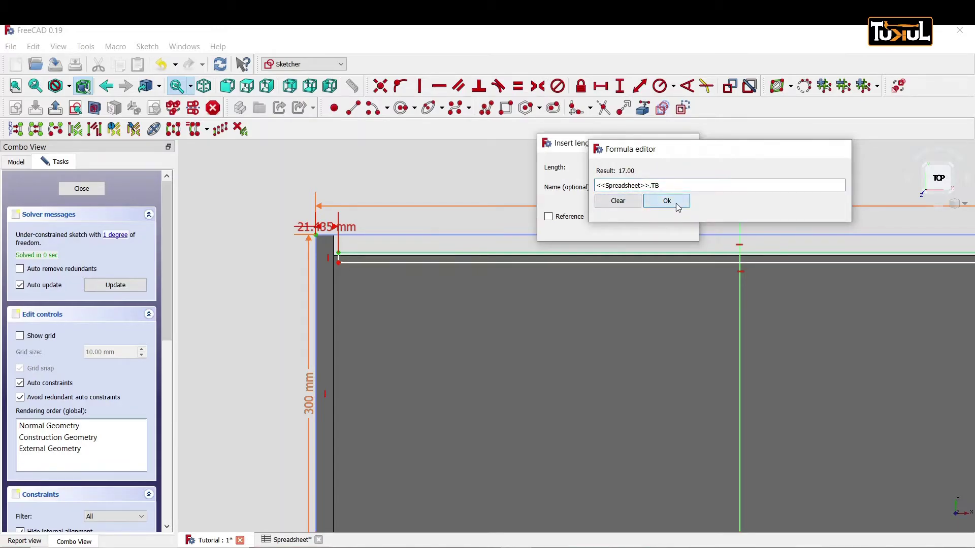
pyautogui.click(679, 206)
pyautogui.click(612, 227)
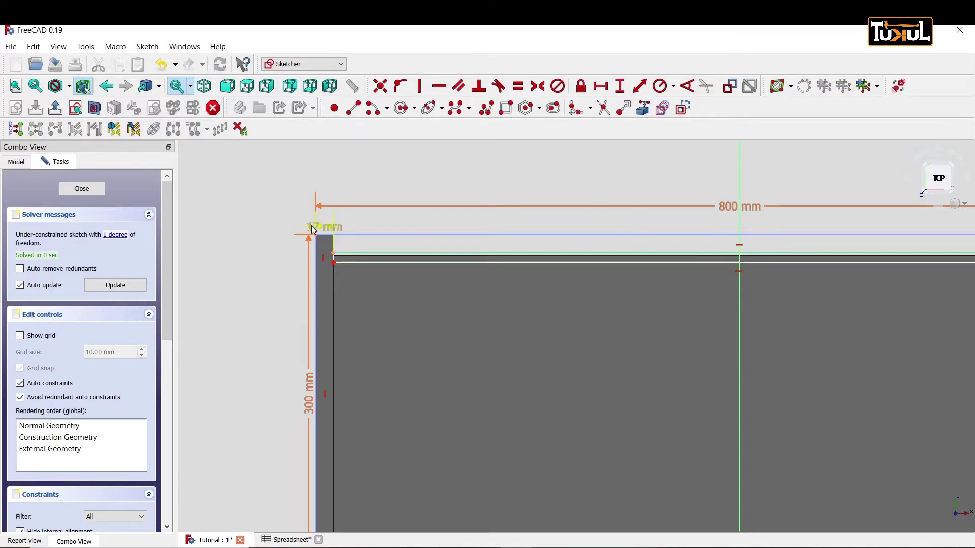
pyautogui.moveTo(312, 226); pyautogui.dragTo(273, 217)
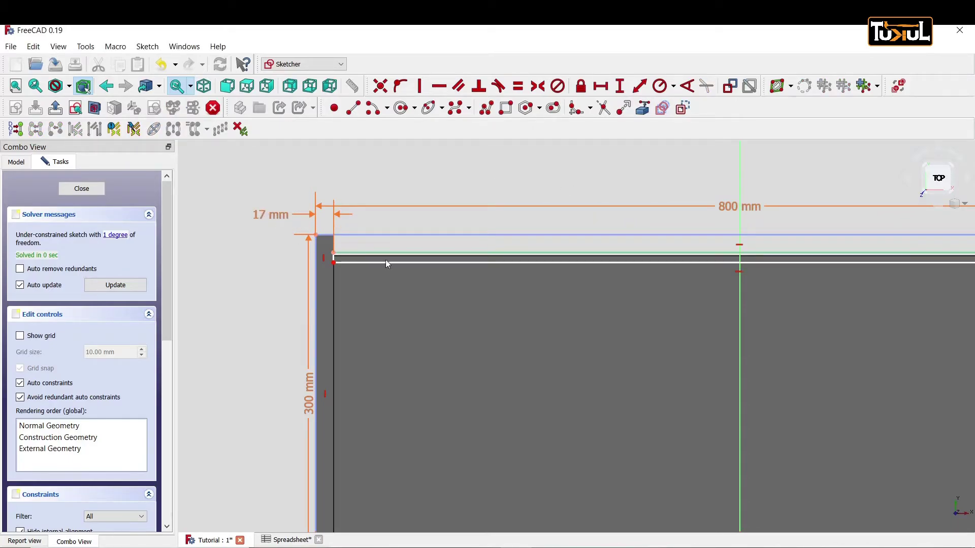
pyautogui.scroll(3, 543, 279)
pyautogui.scroll(-1, 543, 279)
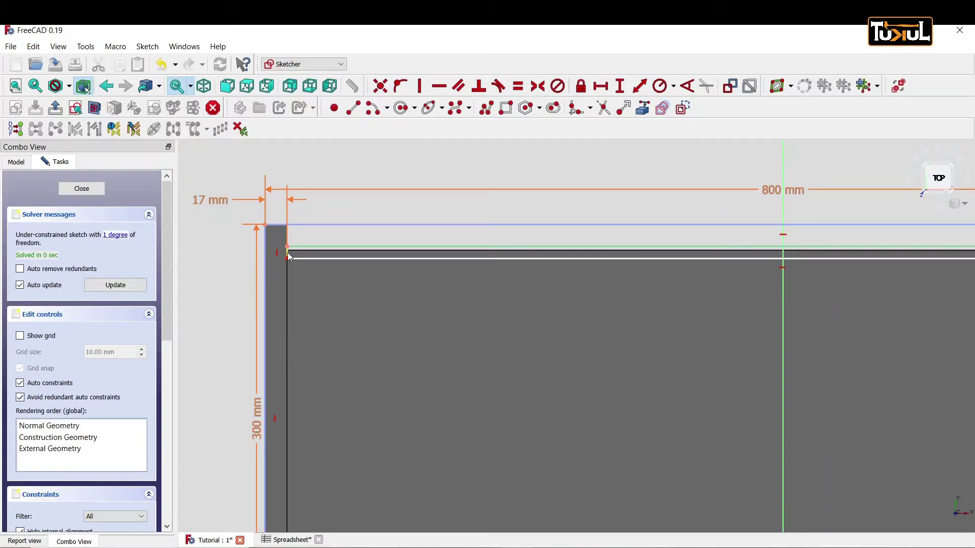
pyautogui.scroll(3, 290, 254)
pyautogui.scroll(5, 293, 254)
pyautogui.scroll(4, 274, 246)
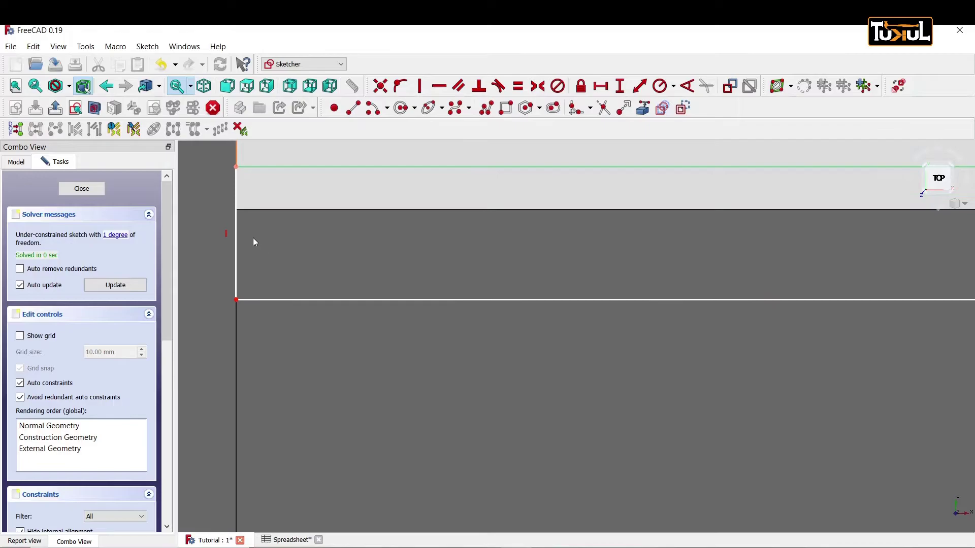
# Step: Set the short vertical edge to 3 mm via Spreadsheet.PLY, fully constraining Tapak003
pyautogui.click(237, 232)
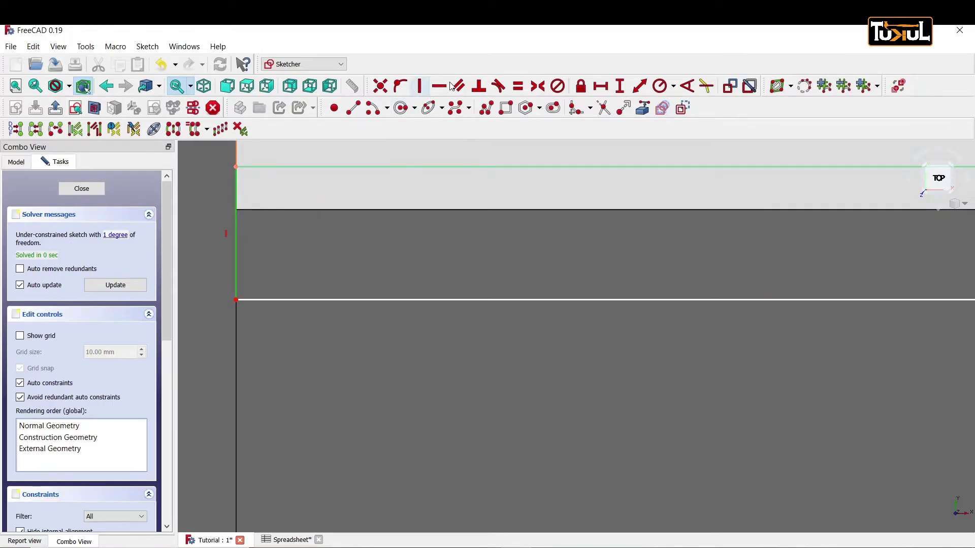
pyautogui.click(619, 86)
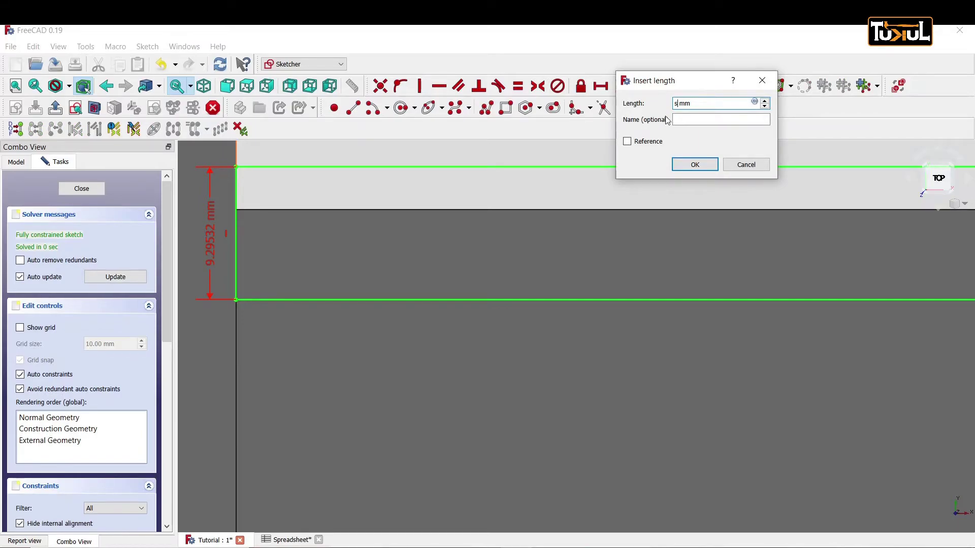
pyautogui.write('s')
pyautogui.click(754, 102)
pyautogui.write('s')
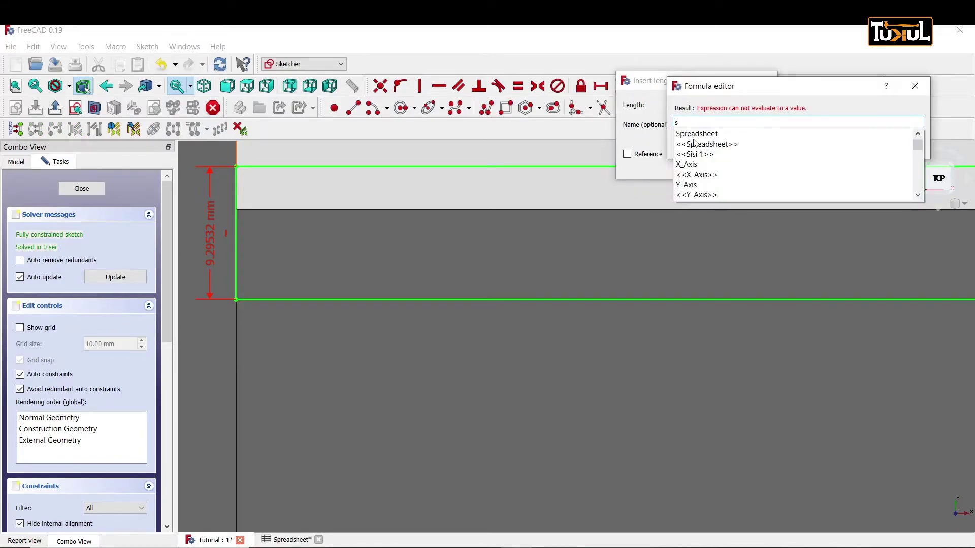
pyautogui.click(696, 147)
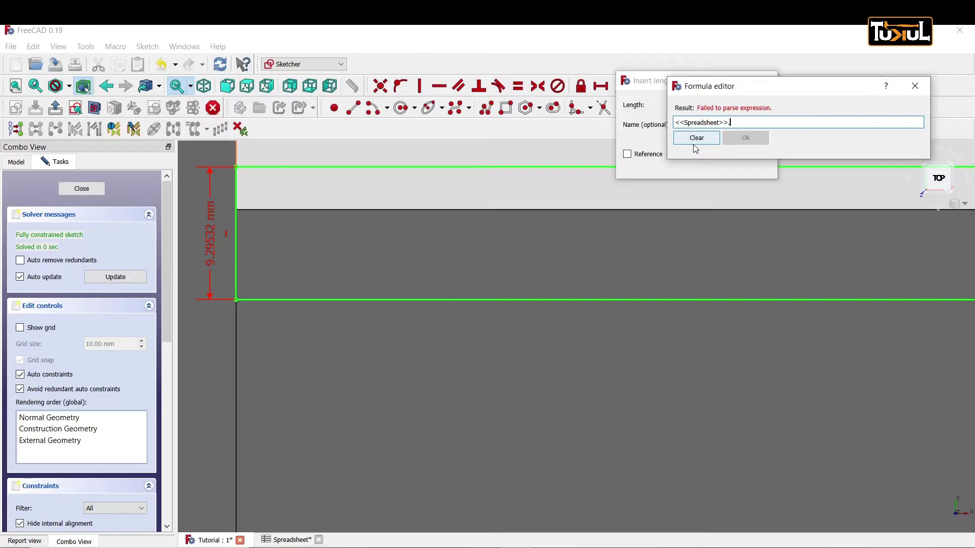
pyautogui.write('pl')
pyautogui.click(689, 137)
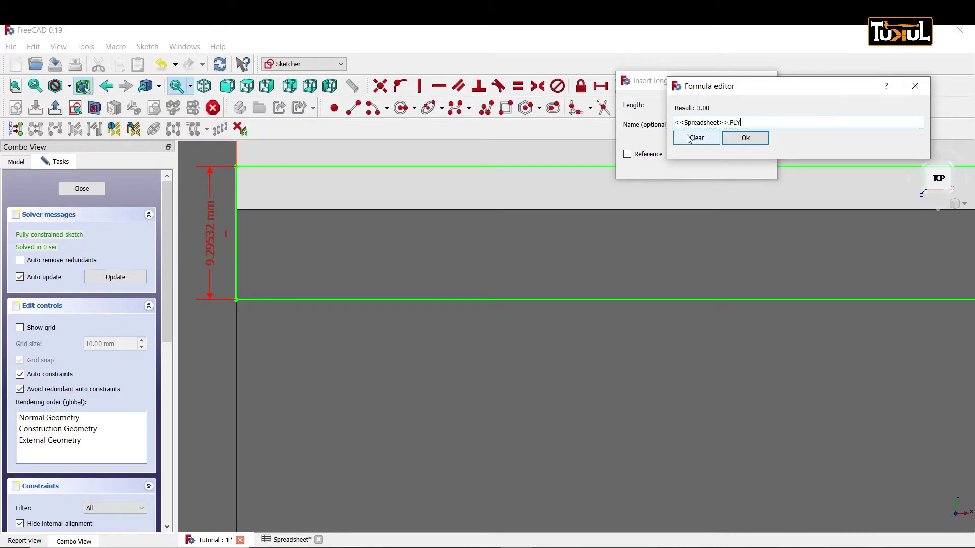
pyautogui.press('Return')
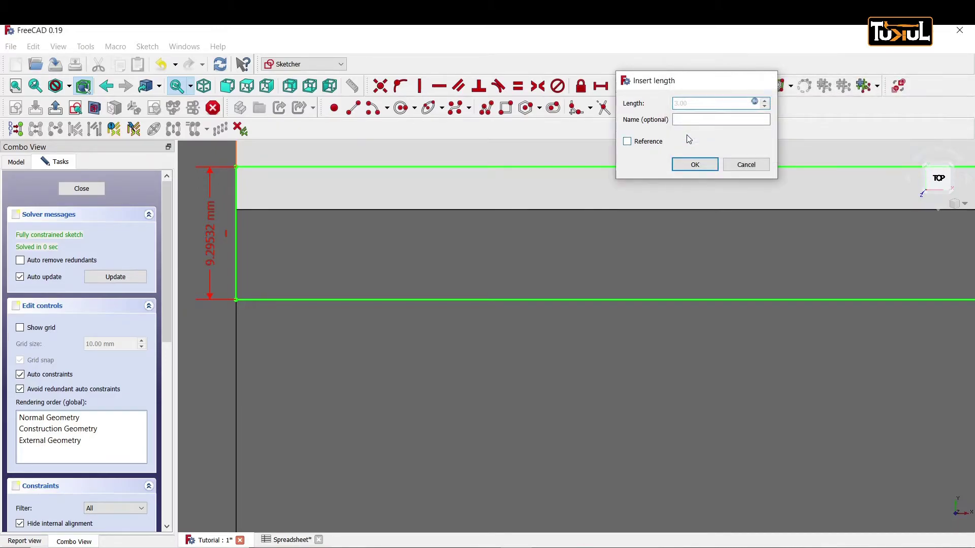
pyautogui.press('Return')
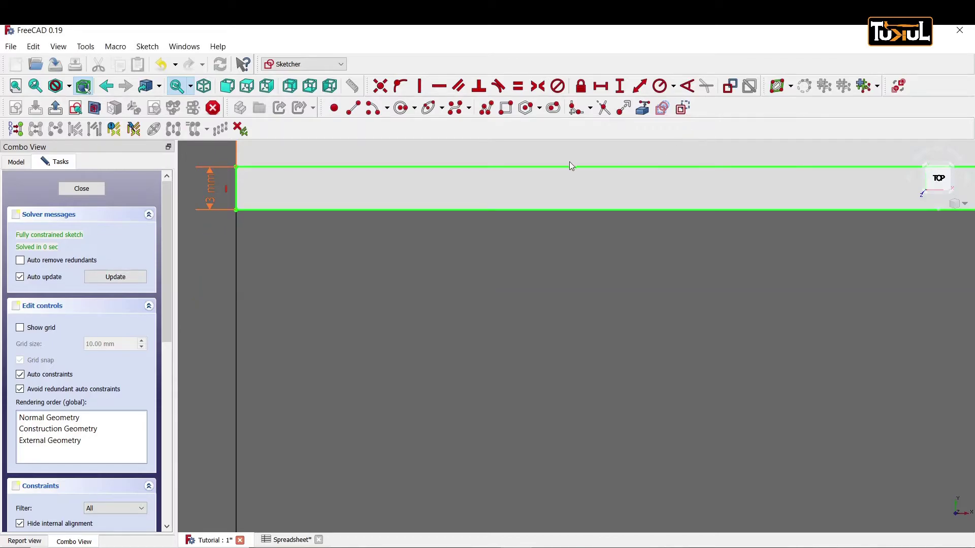
pyautogui.scroll(-5, 565, 161)
pyautogui.moveTo(728, 231); pyautogui.dragTo(487, 259, button='middle')
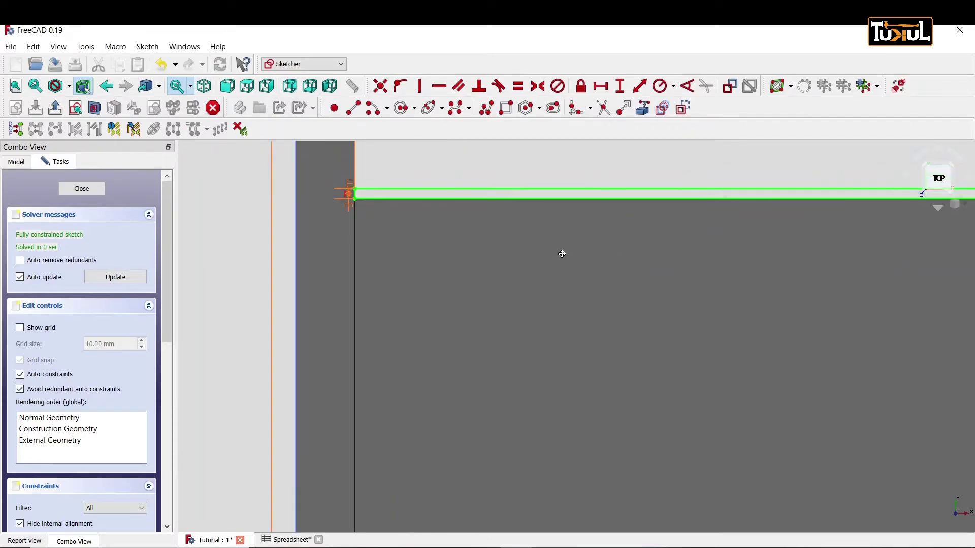
# Step: Close the Tapak003 sketch and hide the Sisi 1 side panel
pyautogui.click(74, 189)
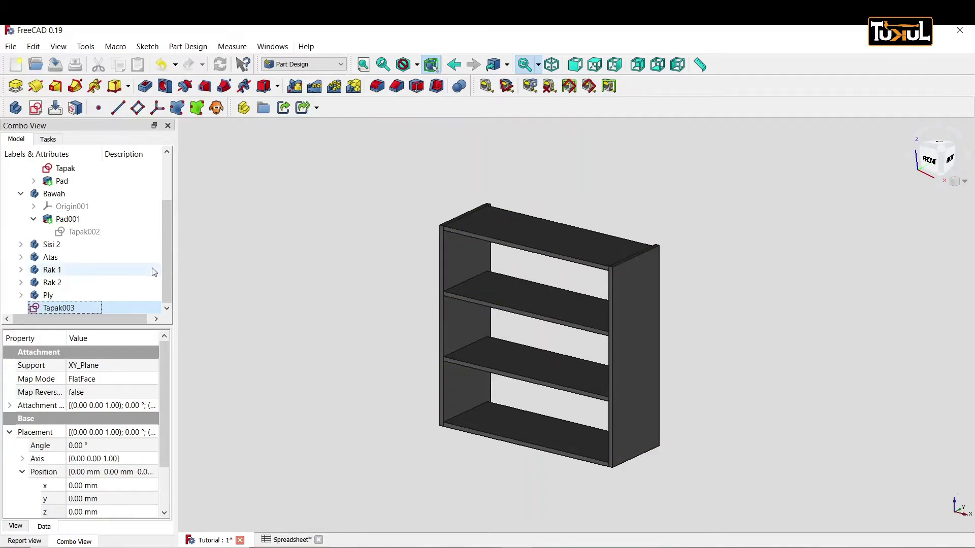
pyautogui.scroll(1, 165, 260)
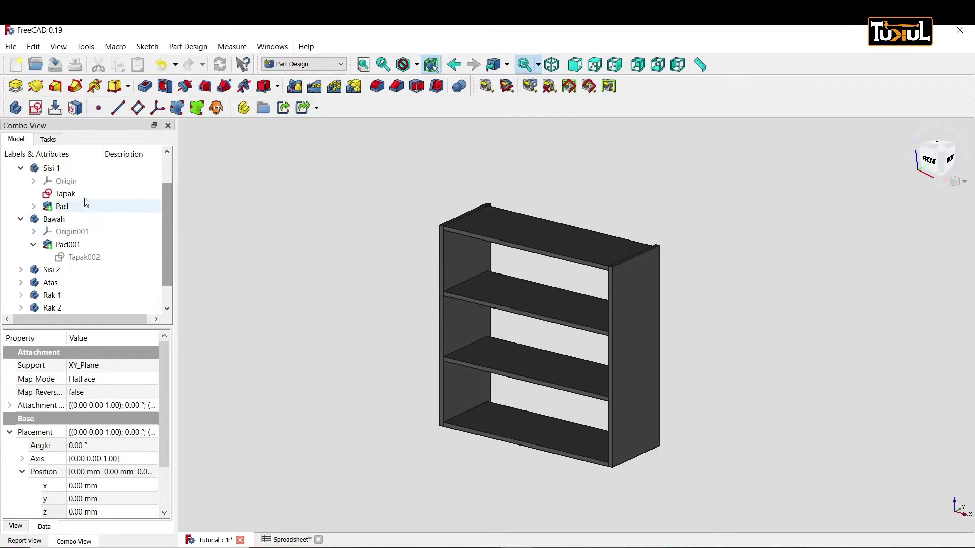
pyautogui.click(50, 168)
pyautogui.press('space')
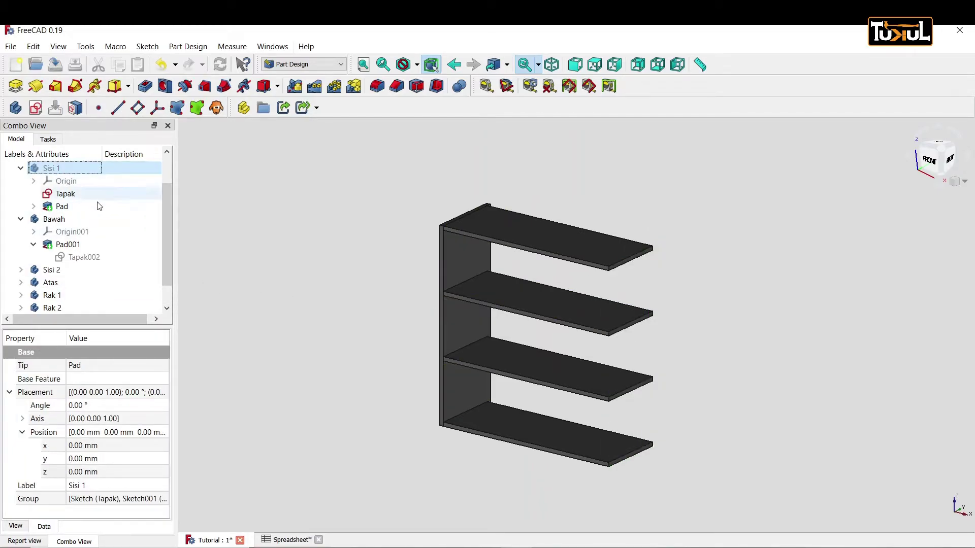
# Step: Activate the Ply body and move the Tapak003 sketch into it
pyautogui.scroll(-1, 172, 217)
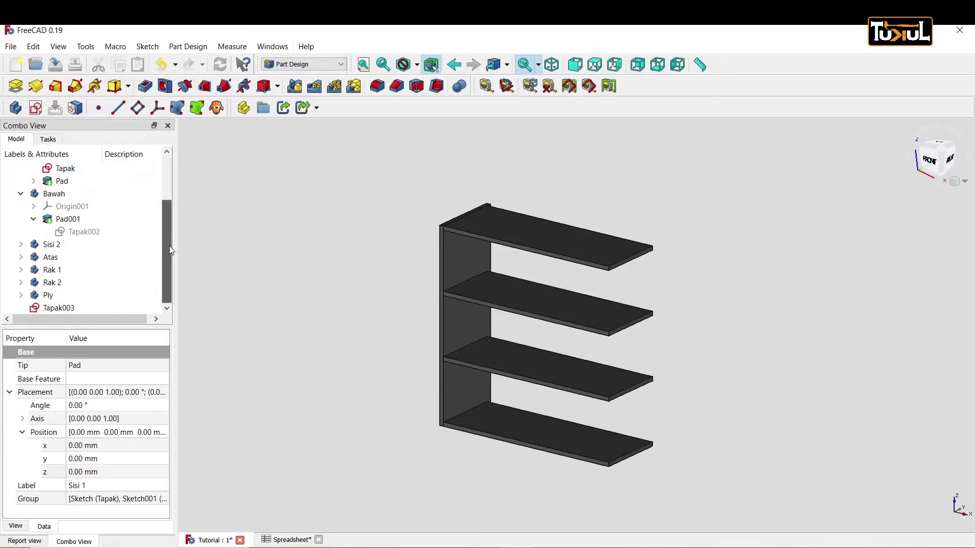
pyautogui.click(31, 296)
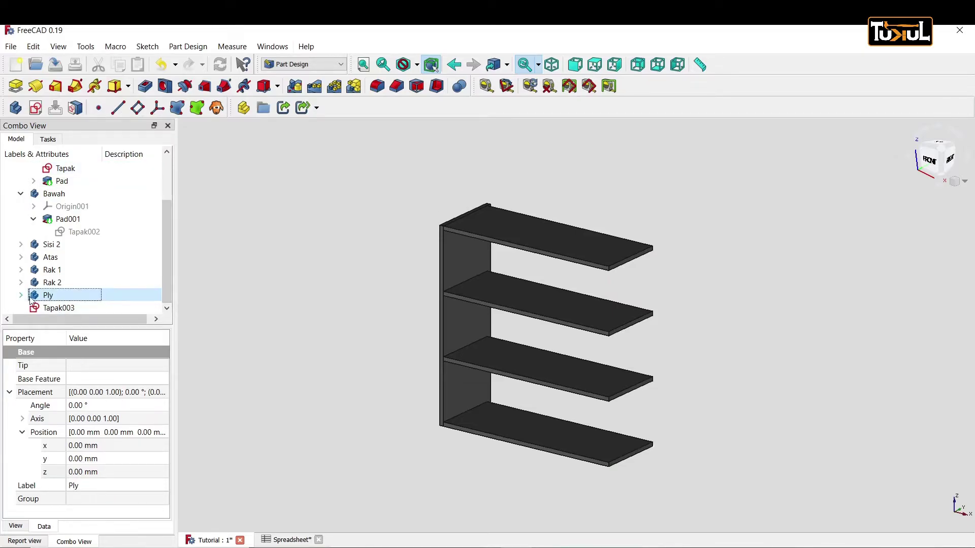
pyautogui.doubleClick(47, 296)
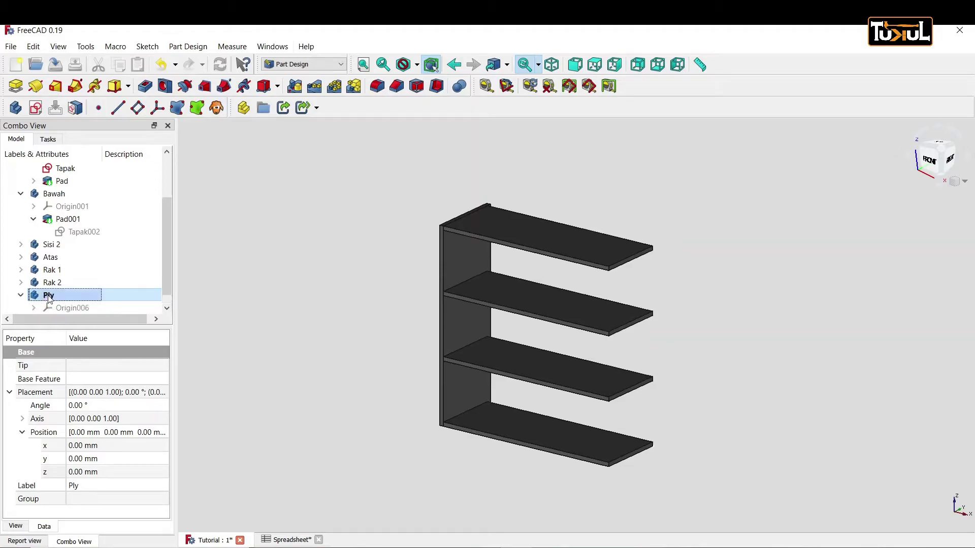
pyautogui.scroll(-1, 169, 255)
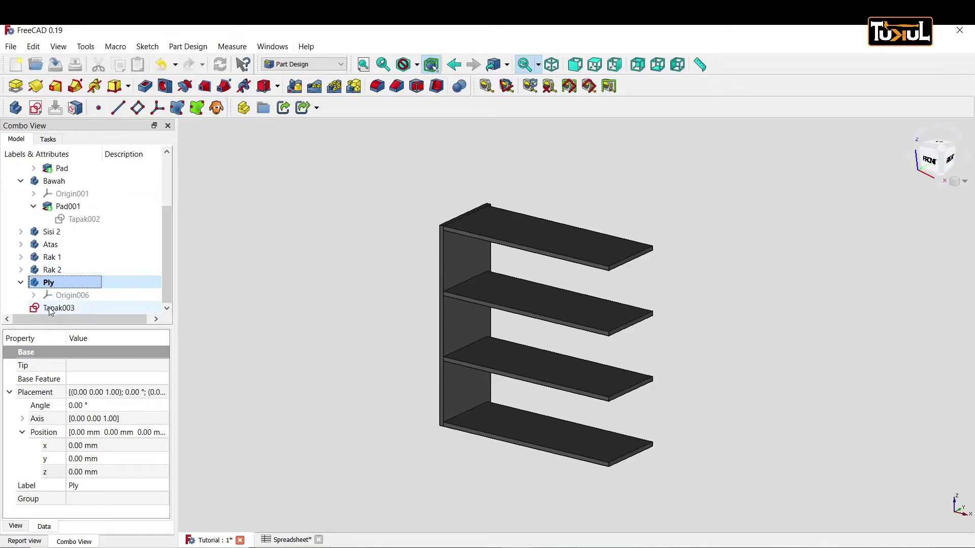
pyautogui.moveTo(49, 309); pyautogui.dragTo(64, 289)
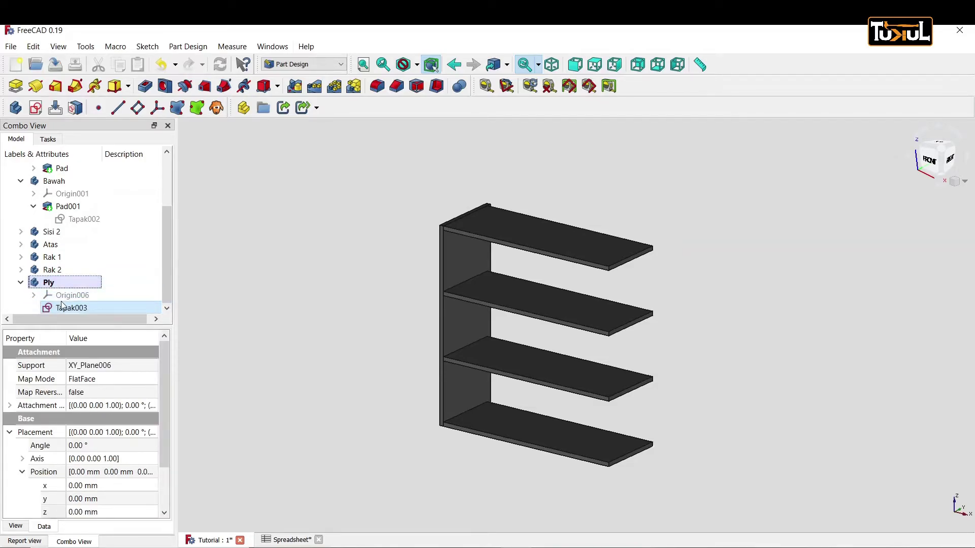
# Step: Pad Tapak003 800 mm as Pad002, with its length linked to Spreadsheet.T
pyautogui.click(16, 87)
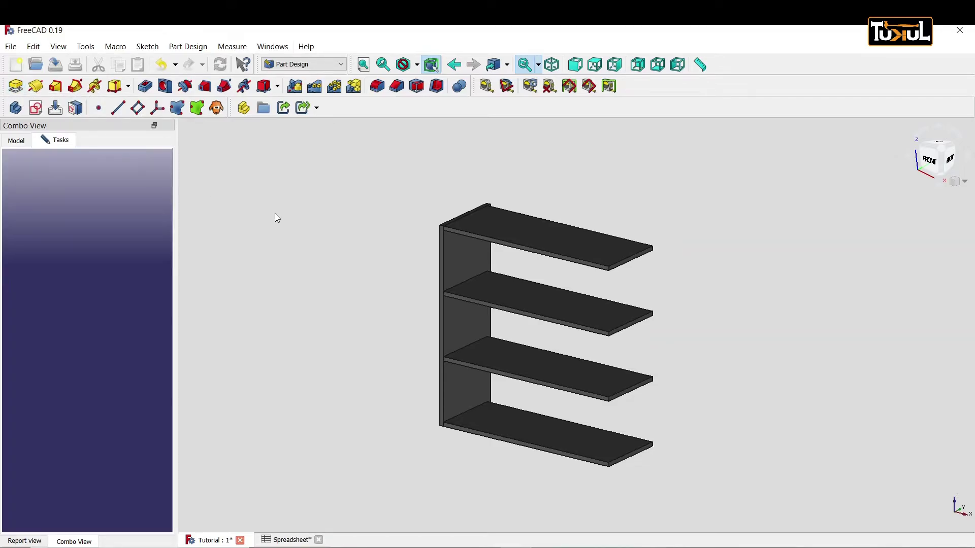
pyautogui.click(145, 232)
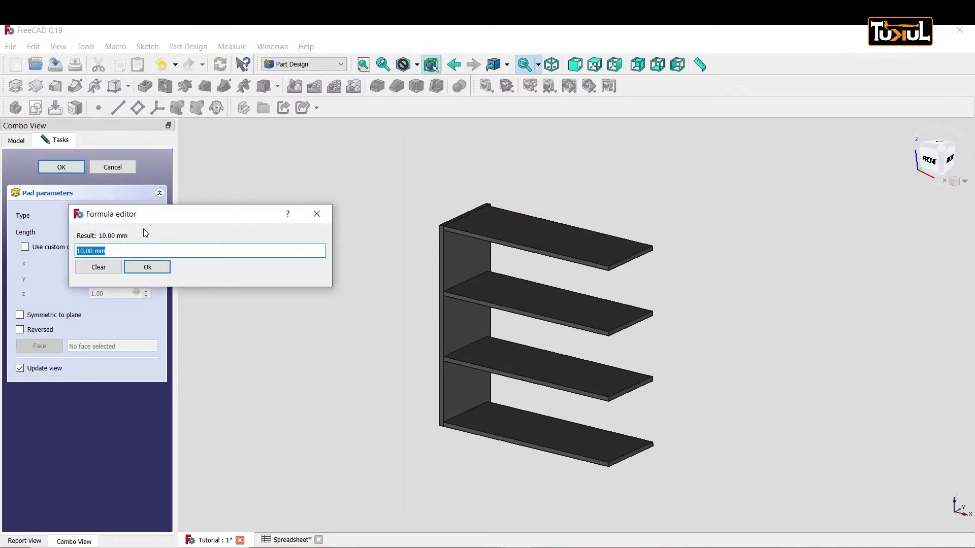
pyautogui.press('BackSpace')
pyautogui.write('s')
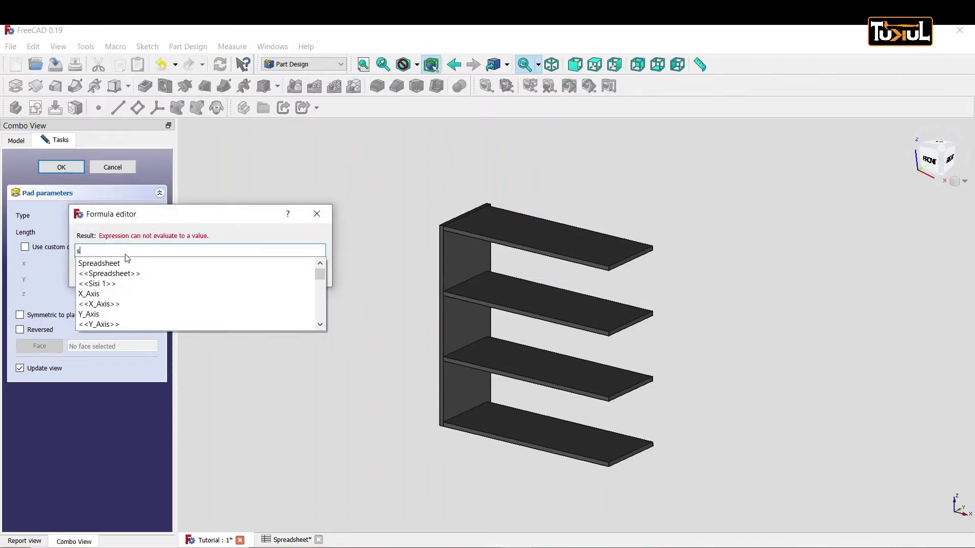
pyautogui.click(111, 277)
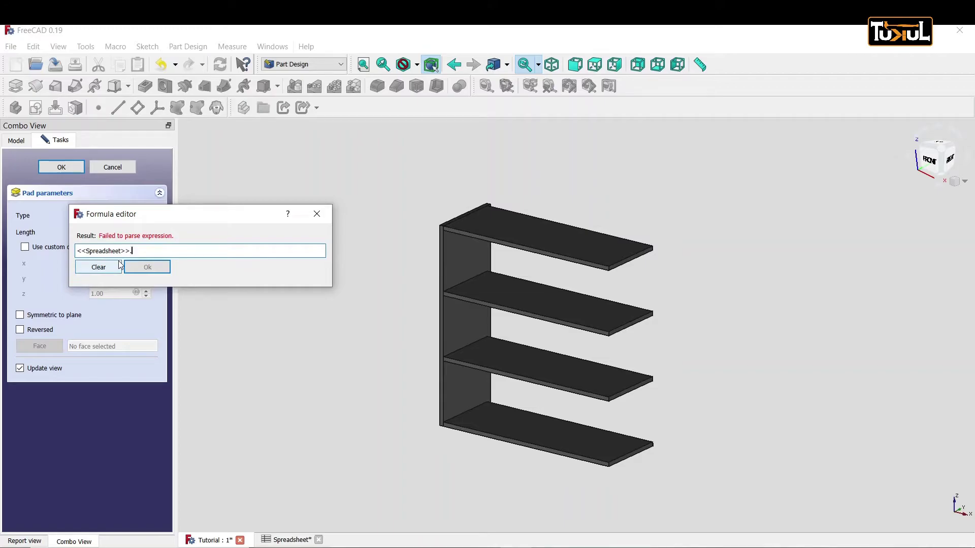
pyautogui.write('T')
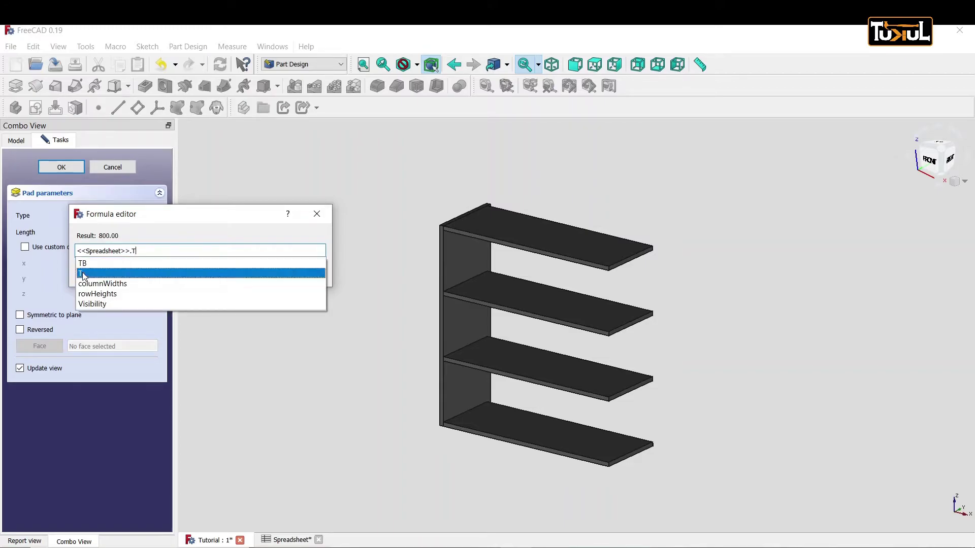
pyautogui.click(83, 273)
pyautogui.press('Return')
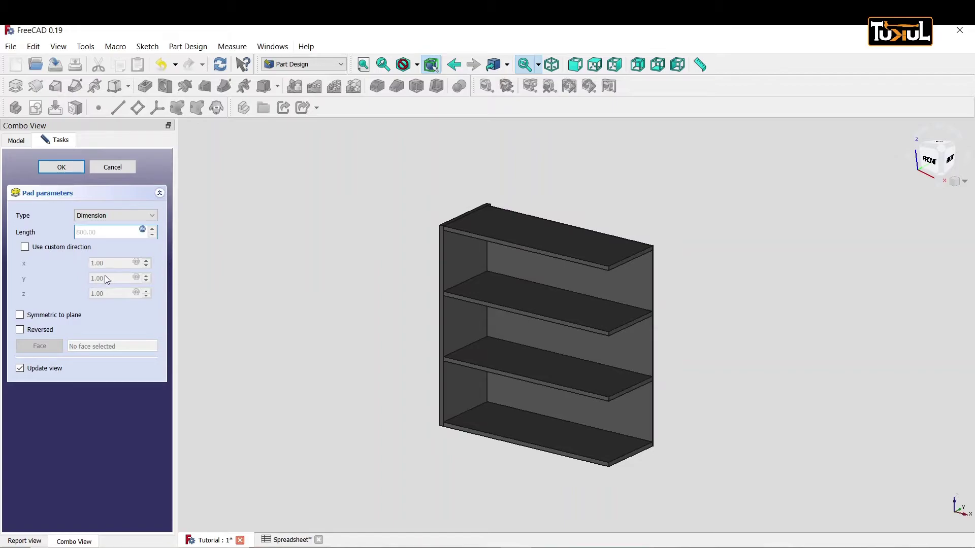
pyautogui.click(611, 280)
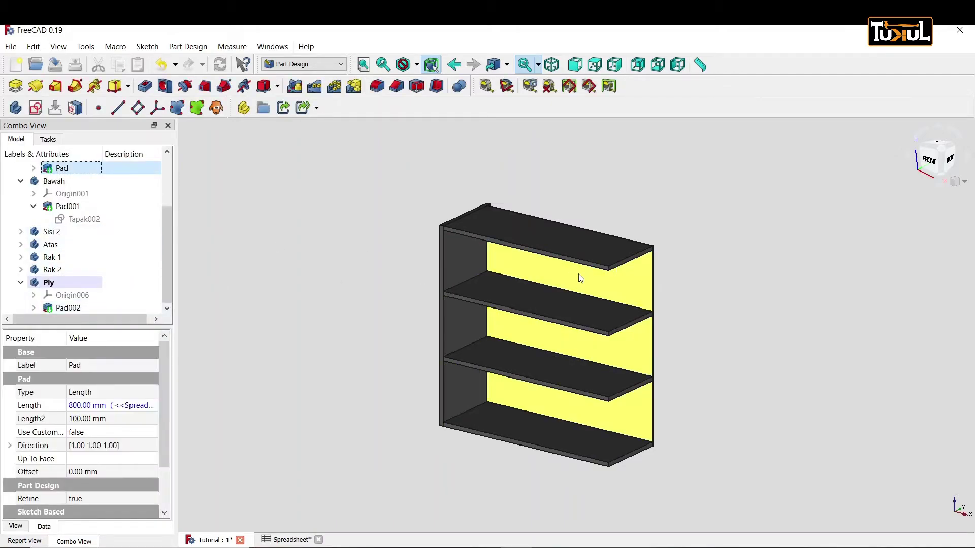
# Step: Set Pad002's shape colour to olive #aaaa00
pyautogui.click(627, 285)
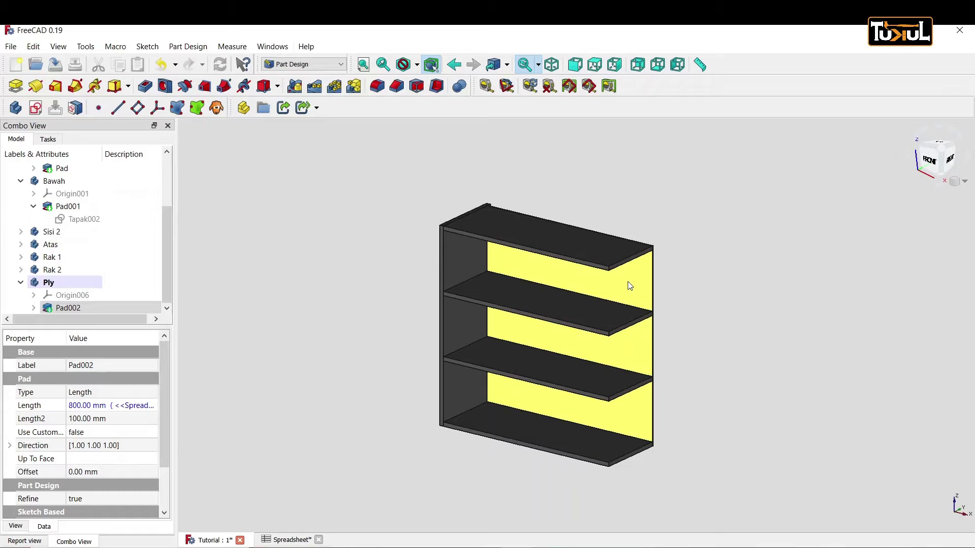
pyautogui.rightClick(629, 286)
pyautogui.click(668, 420)
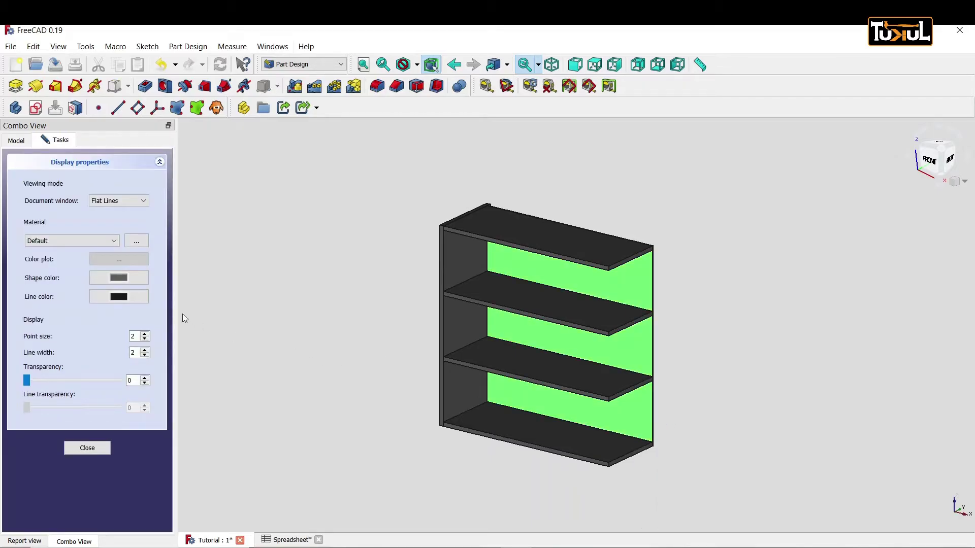
pyautogui.click(122, 278)
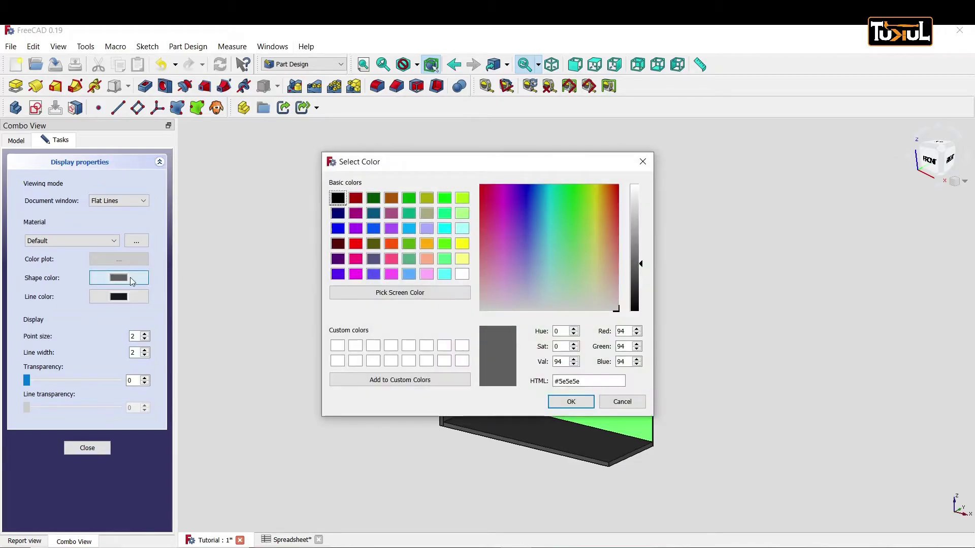
pyautogui.click(427, 197)
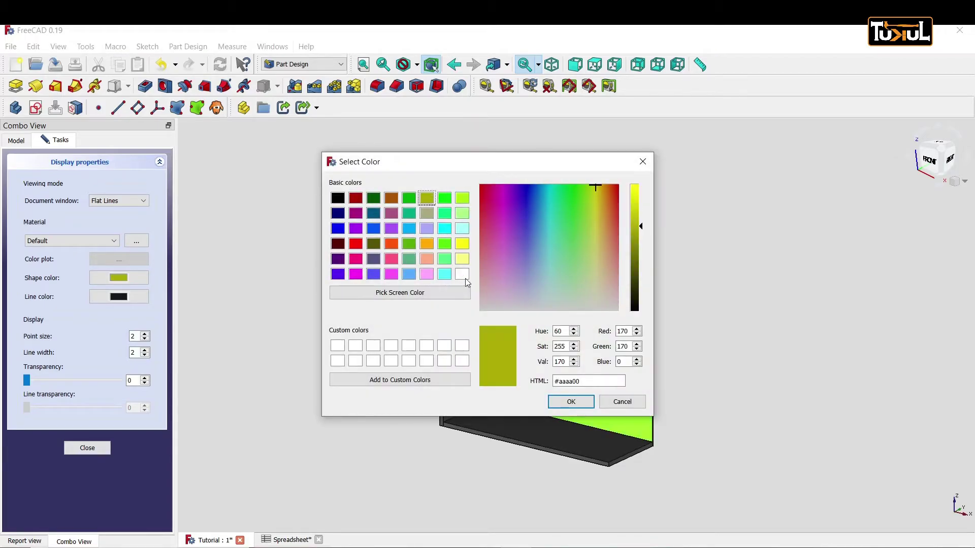
pyautogui.click(570, 401)
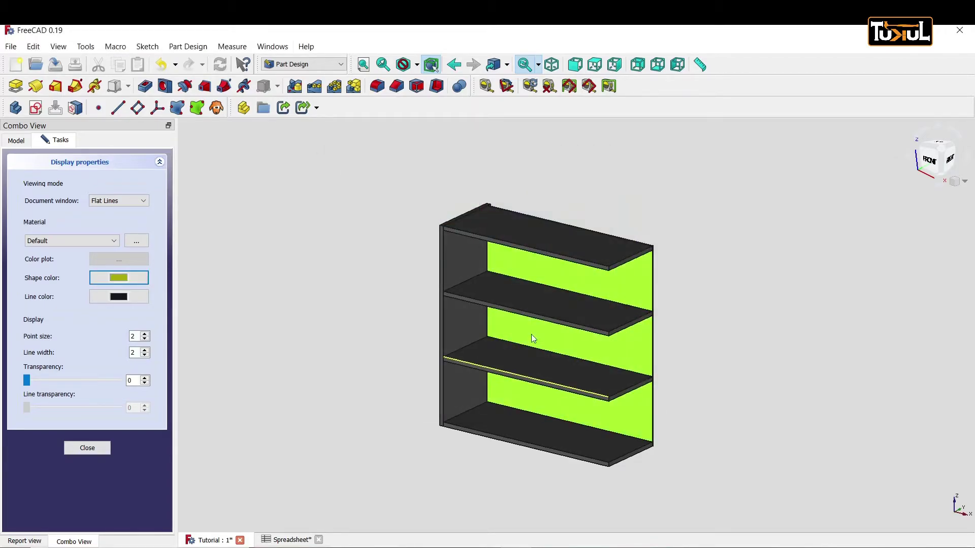
pyautogui.click(713, 253)
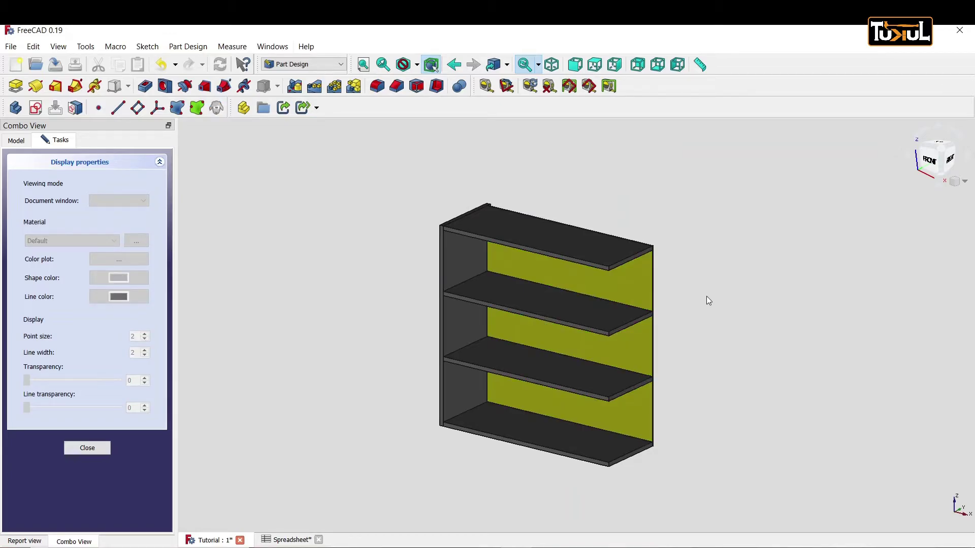
# Step: Close the appearance panel and show the Sisi 1 side panel again
pyautogui.click(87, 449)
pyautogui.scroll(1, 77, 209)
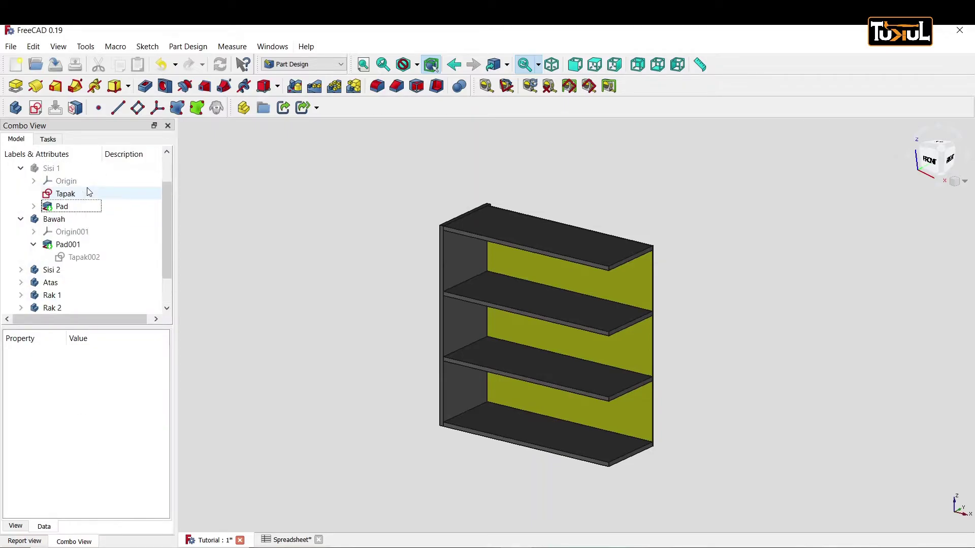
pyautogui.scroll(1, 59, 209)
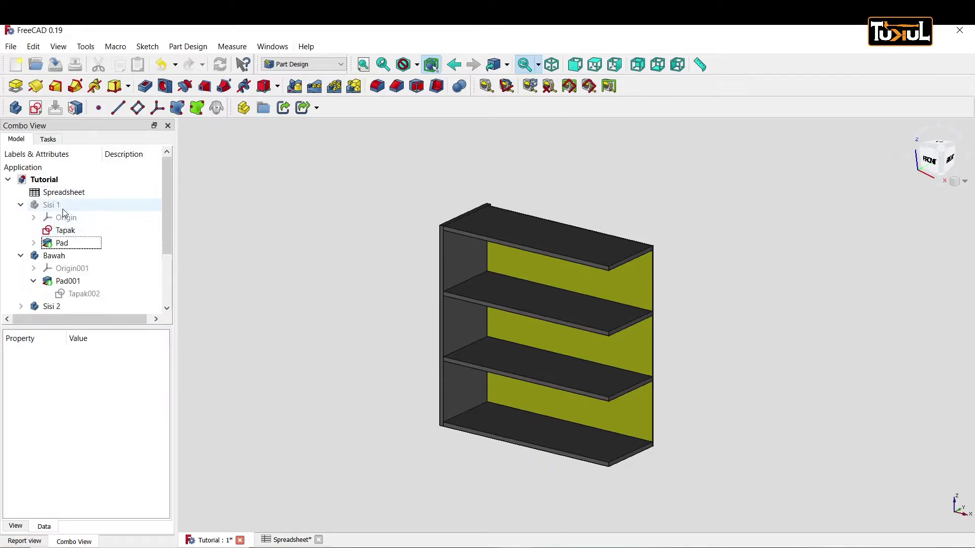
pyautogui.click(63, 211)
pyautogui.press('space')
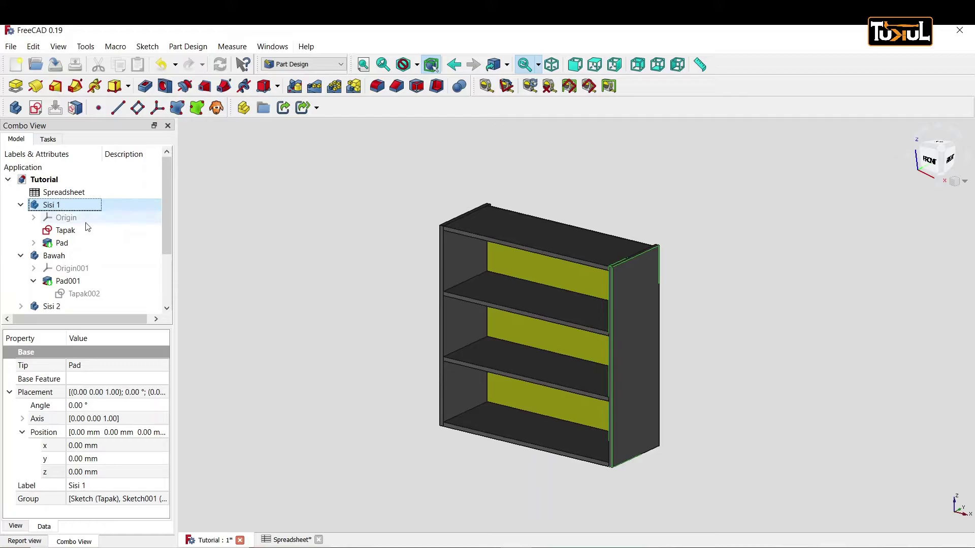
pyautogui.click(716, 277)
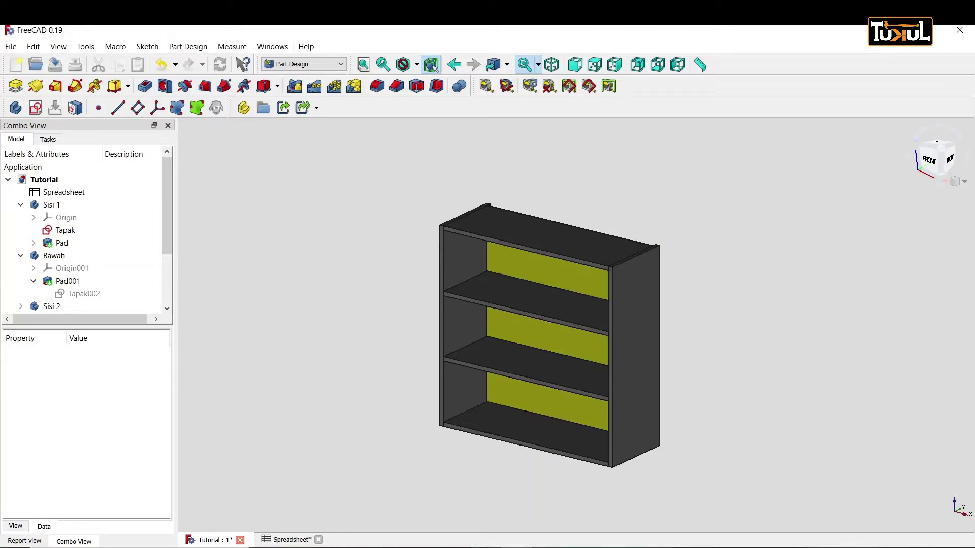
# Step: Save the Tutorial document, collapse the Ply body and select Tutorial
pyautogui.hotkey('ctrl', 's')
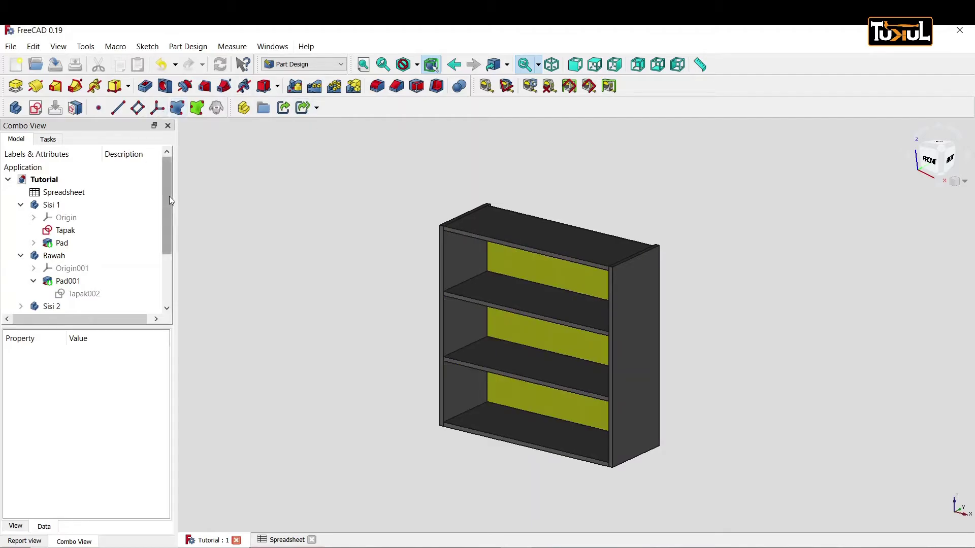
pyautogui.moveTo(168, 198); pyautogui.dragTo(163, 258)
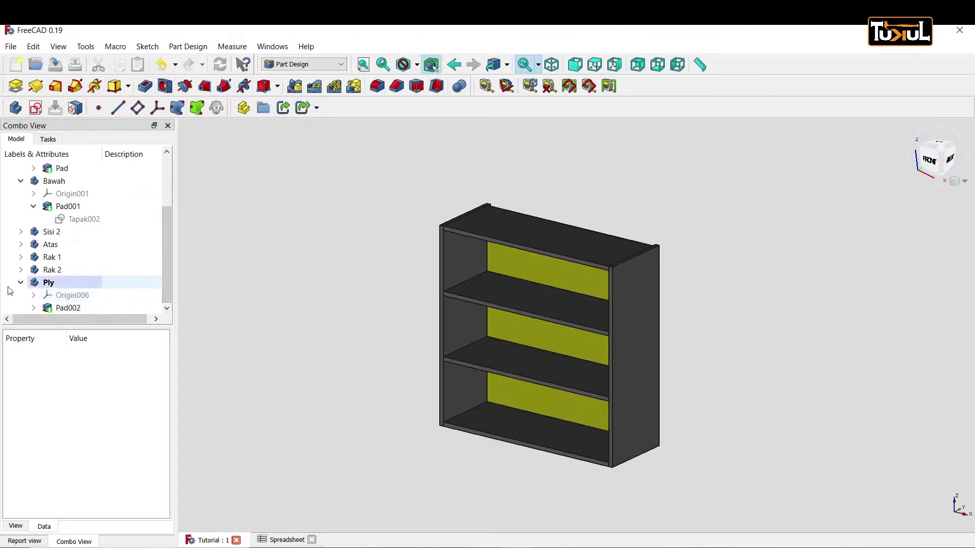
pyautogui.click(20, 283)
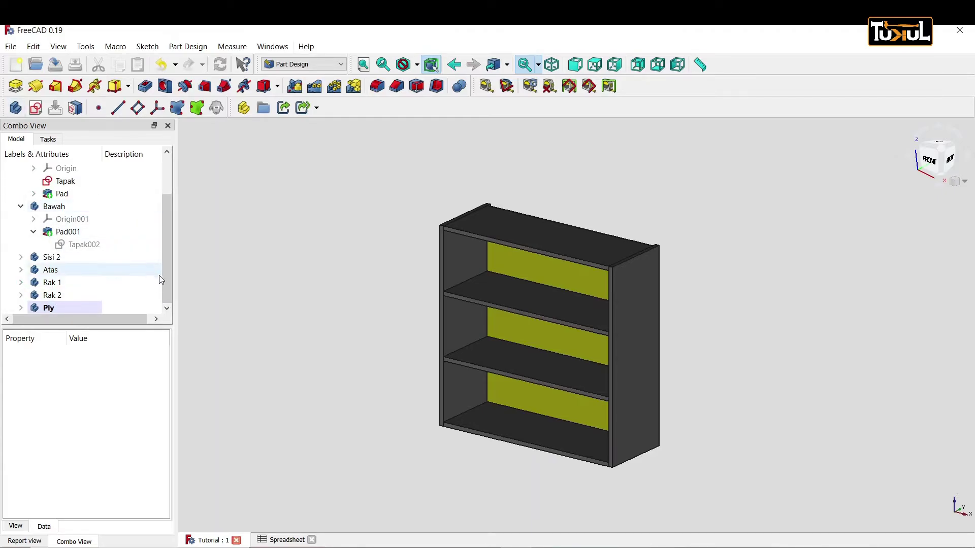
pyautogui.scroll(4, 166, 263)
pyautogui.click(48, 180)
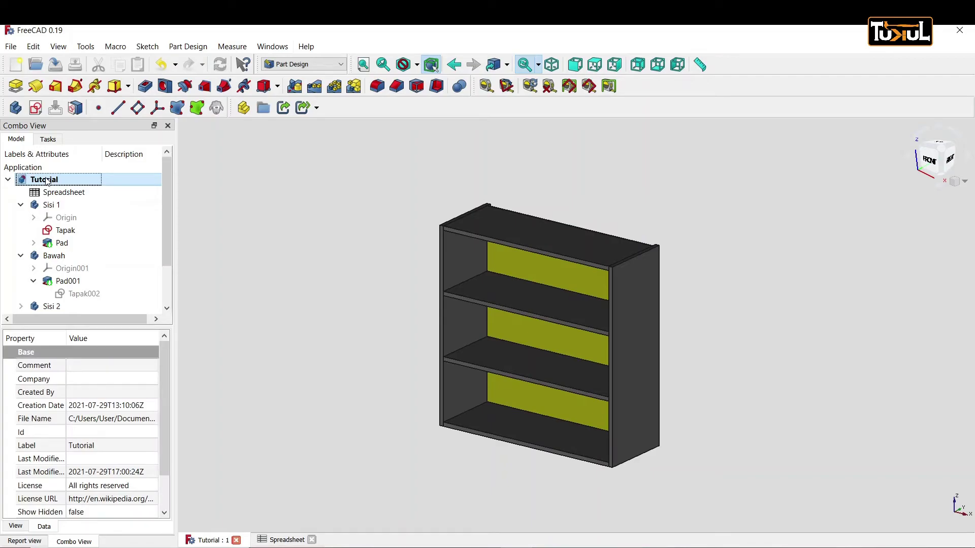
# Step: Create a new body named Tulang 1, then select Sisi 1's Tapak sketch
pyautogui.click(16, 108)
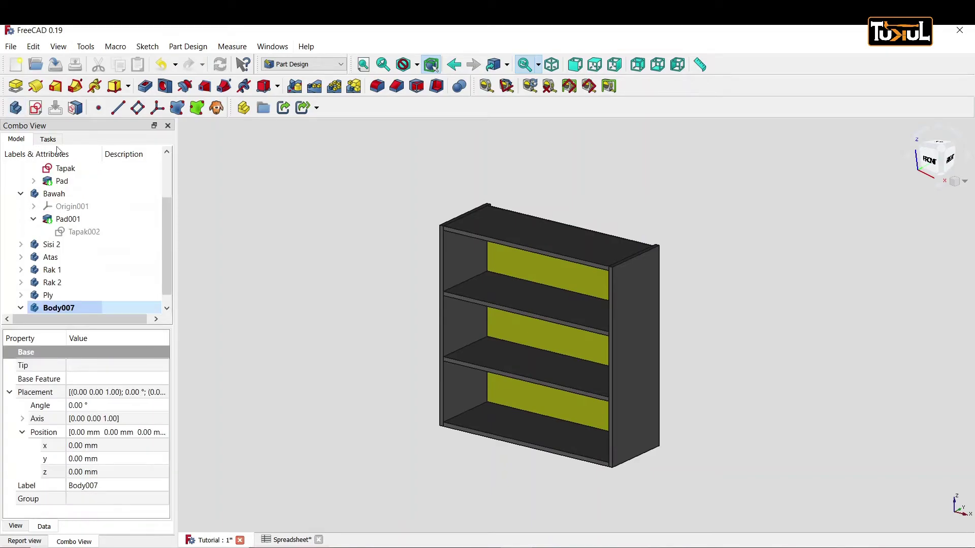
pyautogui.rightClick(54, 311)
pyautogui.click(78, 511)
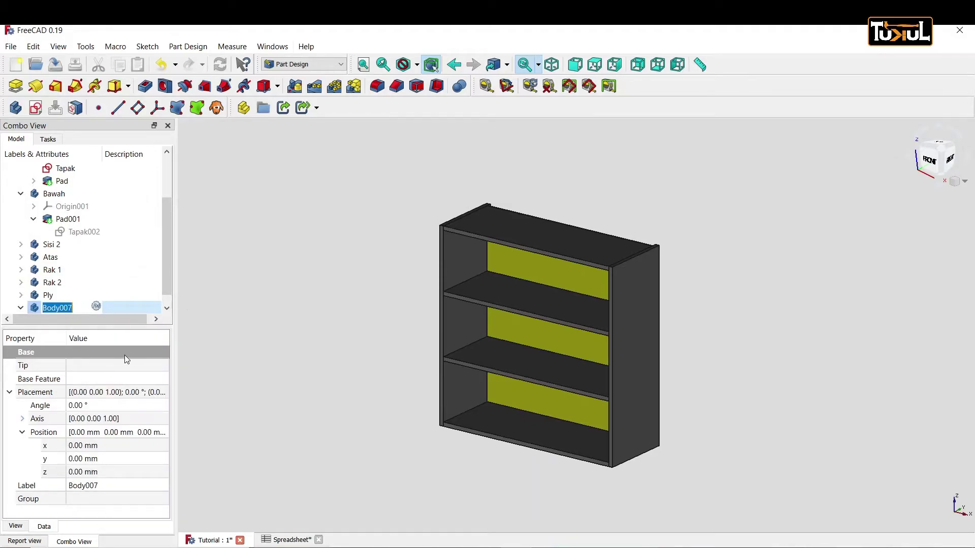
pyautogui.write('Tula')
pyautogui.write('n')
pyautogui.write('g 1')
pyautogui.press('Return')
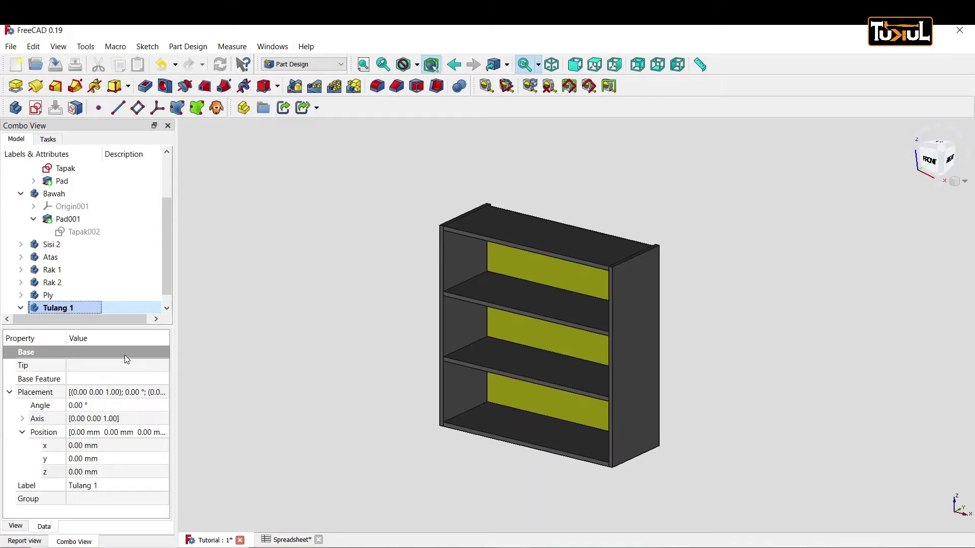
pyautogui.click(20, 308)
pyautogui.scroll(1, 168, 248)
pyautogui.click(74, 195)
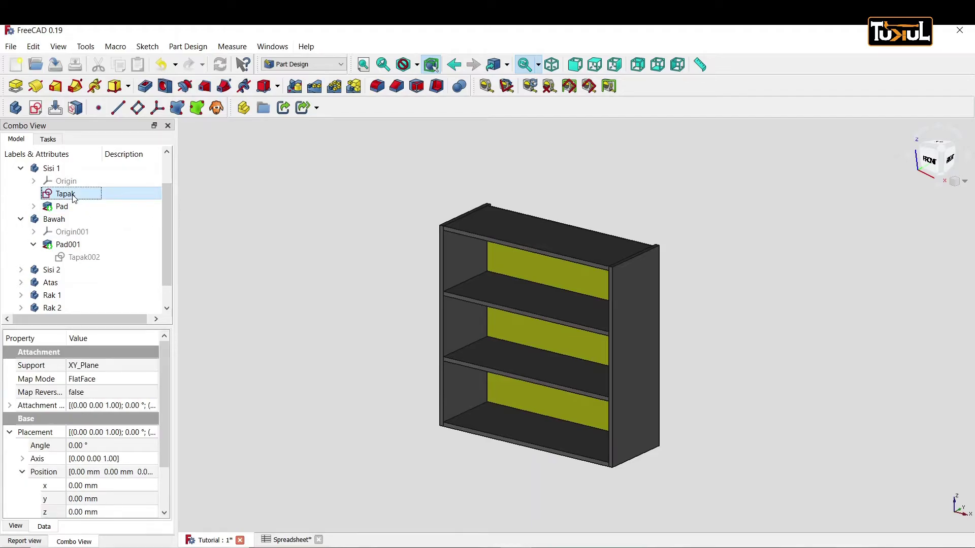
# Step: Copy the Tapak sketch without its XY_Plane and Spreadsheet dependencies
pyautogui.rightClick(74, 197)
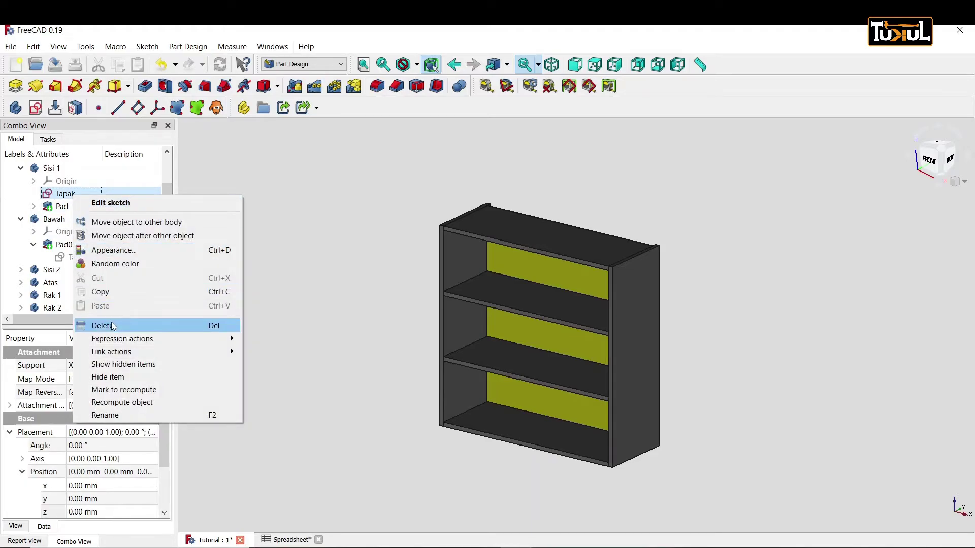
pyautogui.click(110, 294)
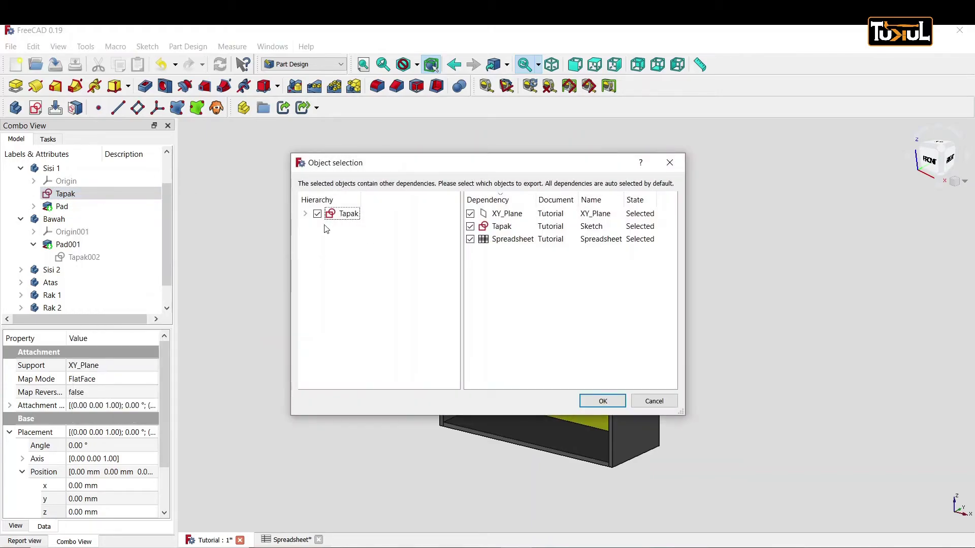
pyautogui.click(470, 214)
pyautogui.click(470, 239)
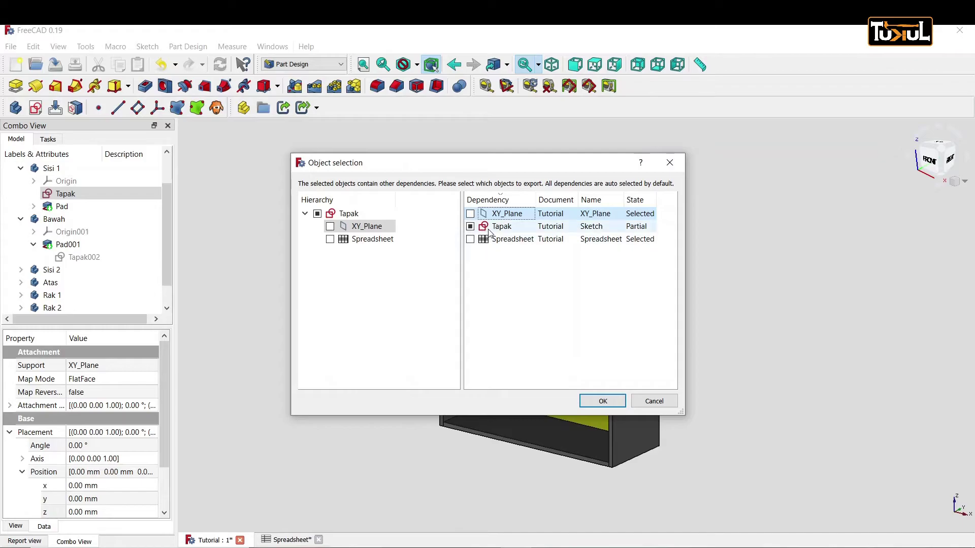
pyautogui.click(603, 401)
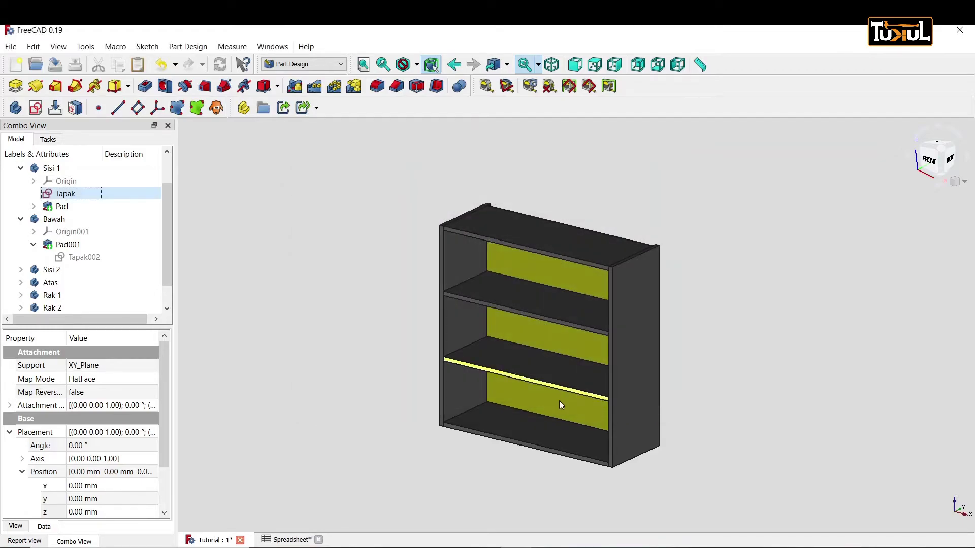
# Step: Paste the copied sketch into Tulang 1 as Tapak004
pyautogui.scroll(-1, 165, 256)
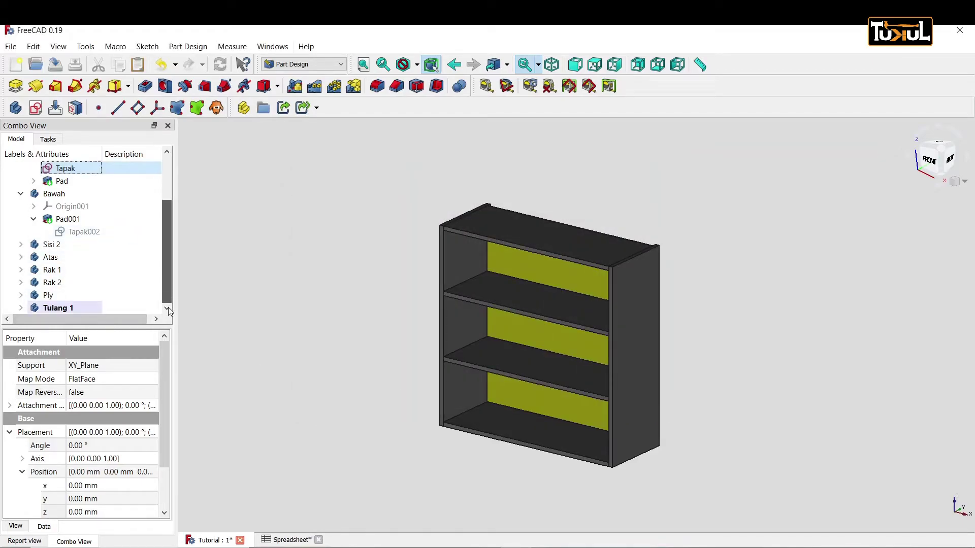
pyautogui.click(69, 308)
pyautogui.rightClick(69, 306)
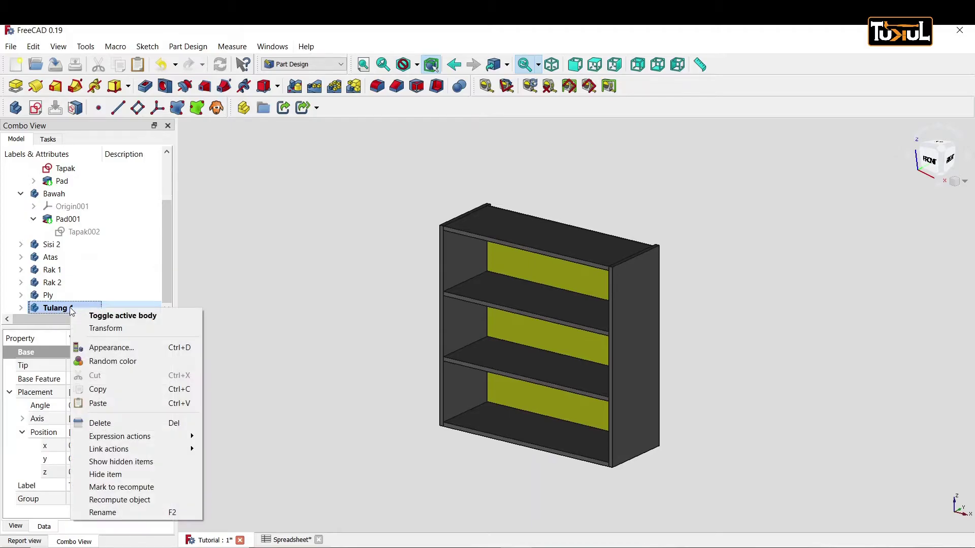
pyautogui.click(107, 406)
pyautogui.click(168, 308)
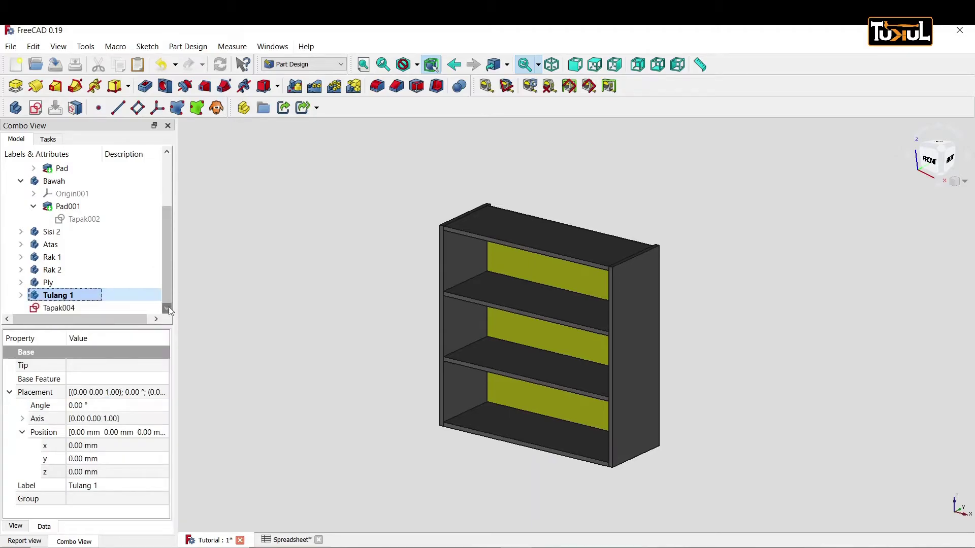
pyautogui.click(57, 307)
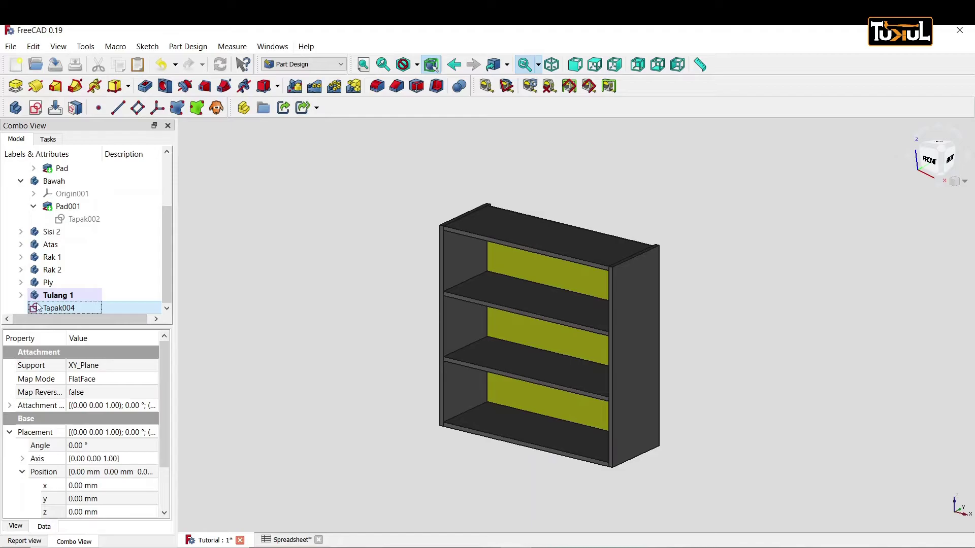
pyautogui.click(20, 295)
pyautogui.scroll(-1, 169, 277)
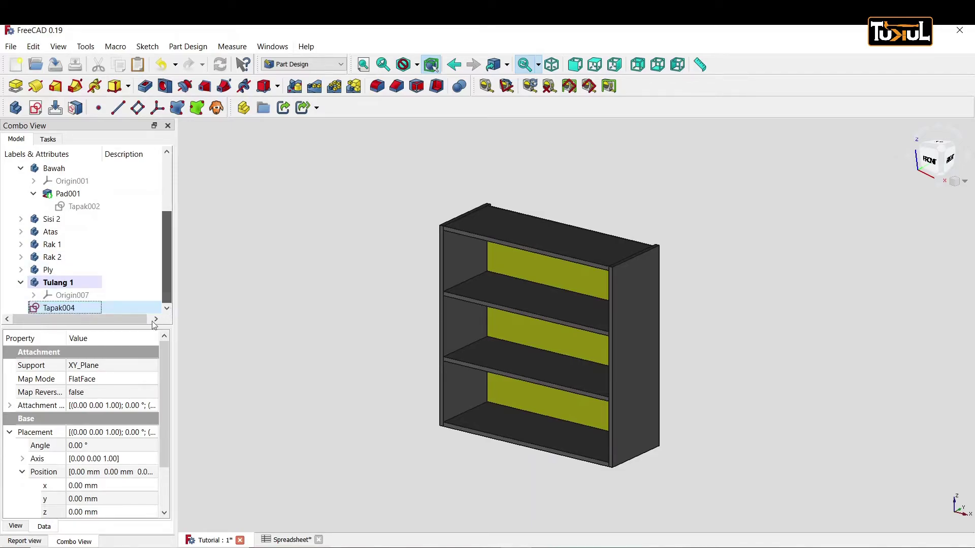
# Step: Edit the Tapak004 sketch and zoom in on its constrained 800 mm wide rectangle
pyautogui.doubleClick(64, 308)
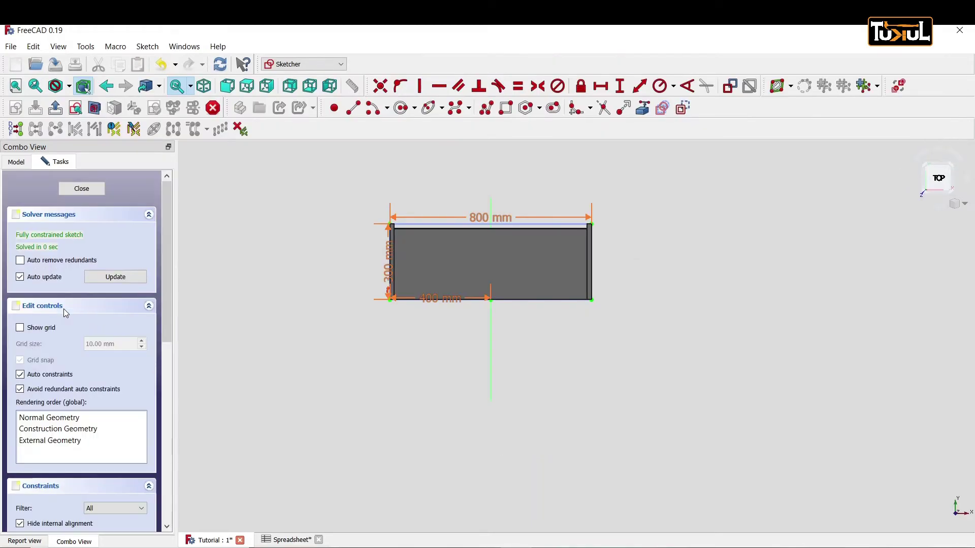
pyautogui.scroll(5, 558, 230)
pyautogui.scroll(1, 565, 230)
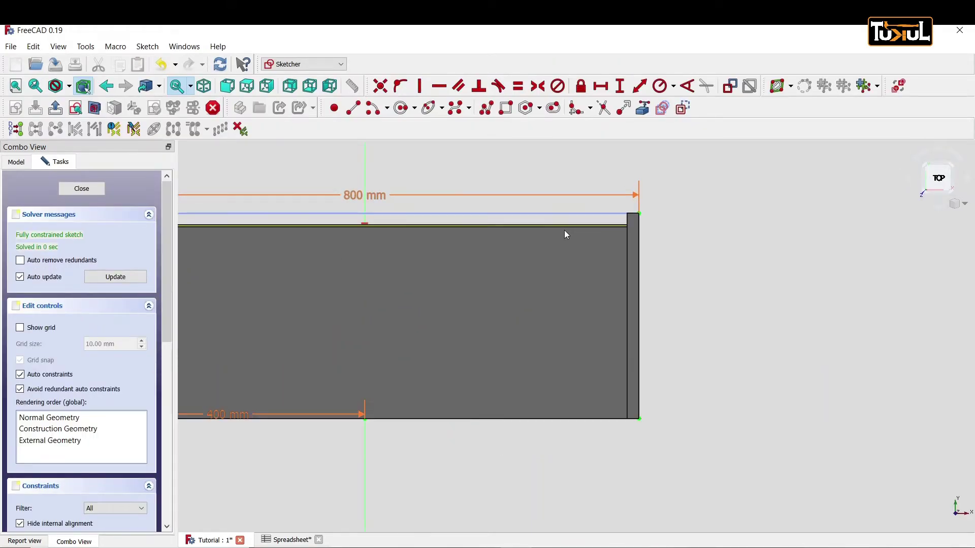
pyautogui.scroll(2, 585, 227)
pyautogui.scroll(1, 611, 232)
pyautogui.scroll(1, 613, 235)
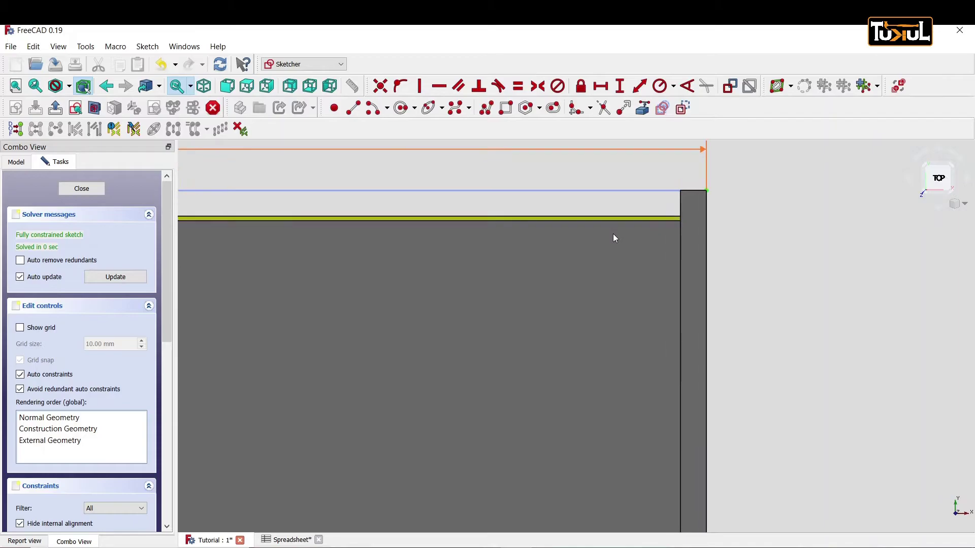
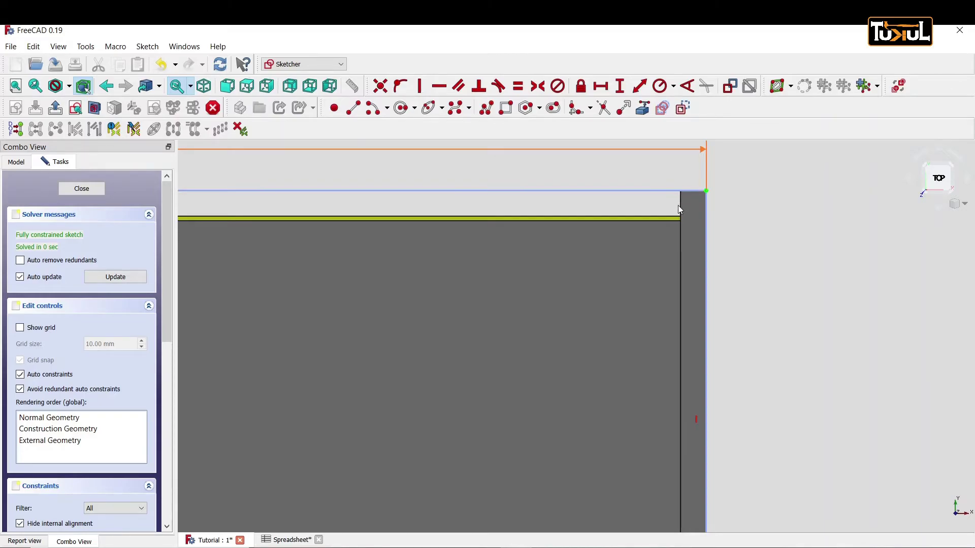
# Step: Zoom out and start a rectangle in the sketch by placing its first corner
pyautogui.scroll(-2, 662, 200)
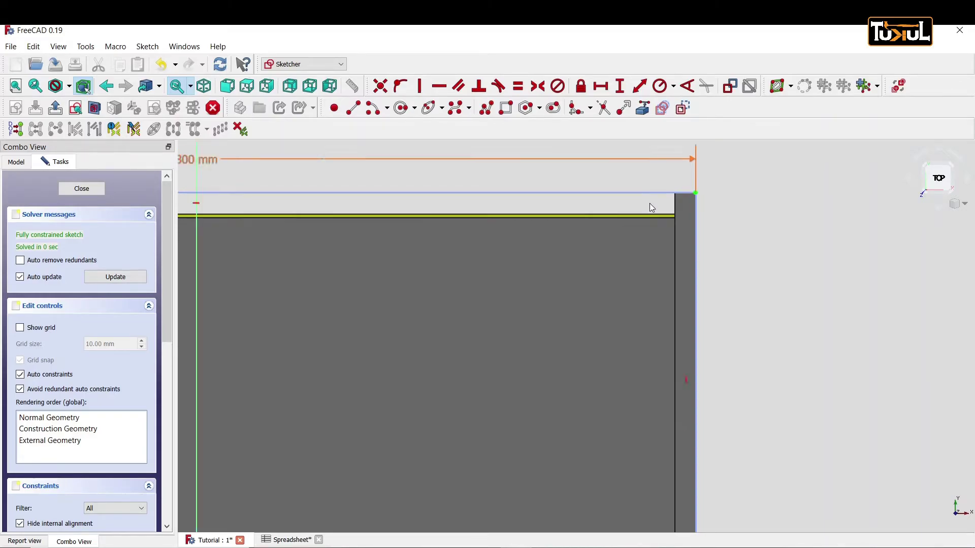
pyautogui.scroll(-3, 650, 204)
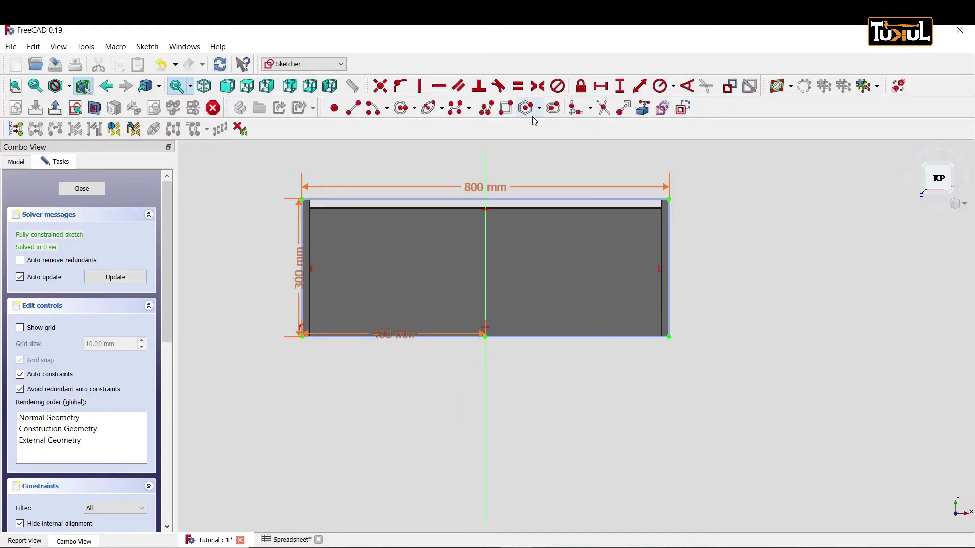
pyautogui.click(505, 108)
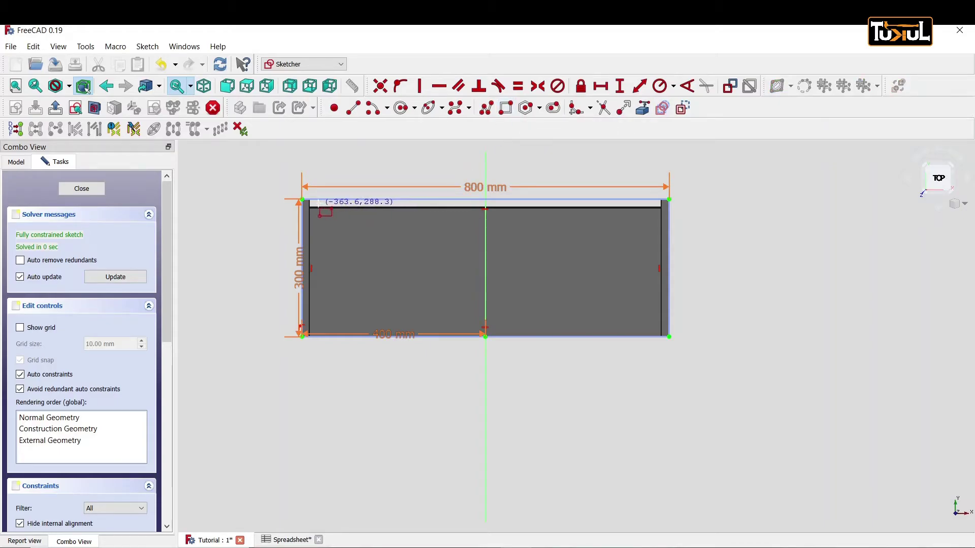
pyautogui.click(341, 196)
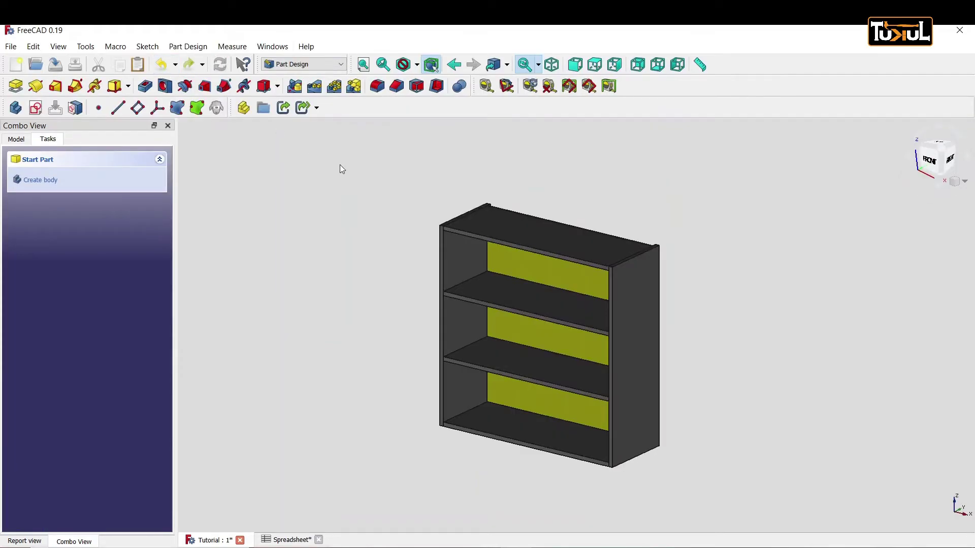
# Step: Copy the Tapak sketch from Sisi 1 without its dependencies
pyautogui.click(15, 140)
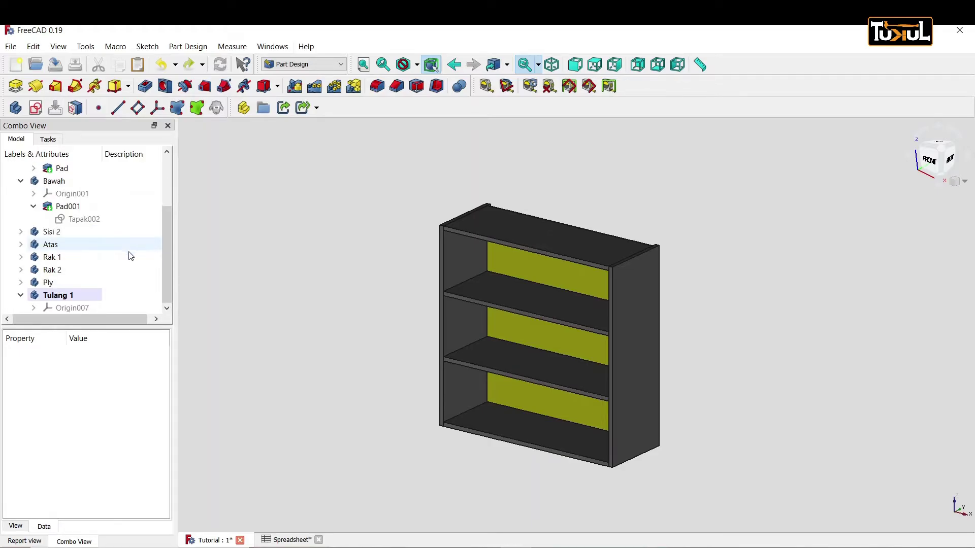
pyautogui.scroll(3, 68, 196)
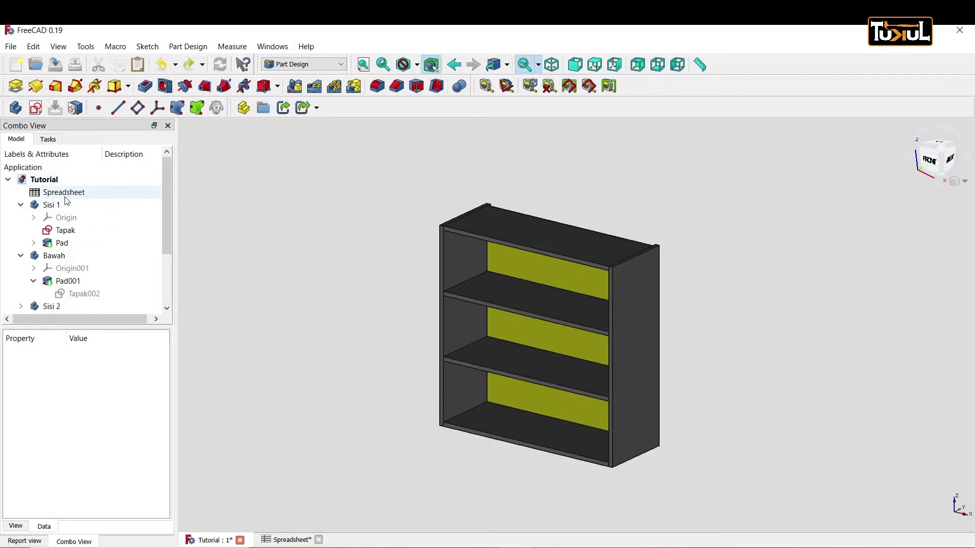
pyautogui.click(65, 231)
pyautogui.rightClick(66, 231)
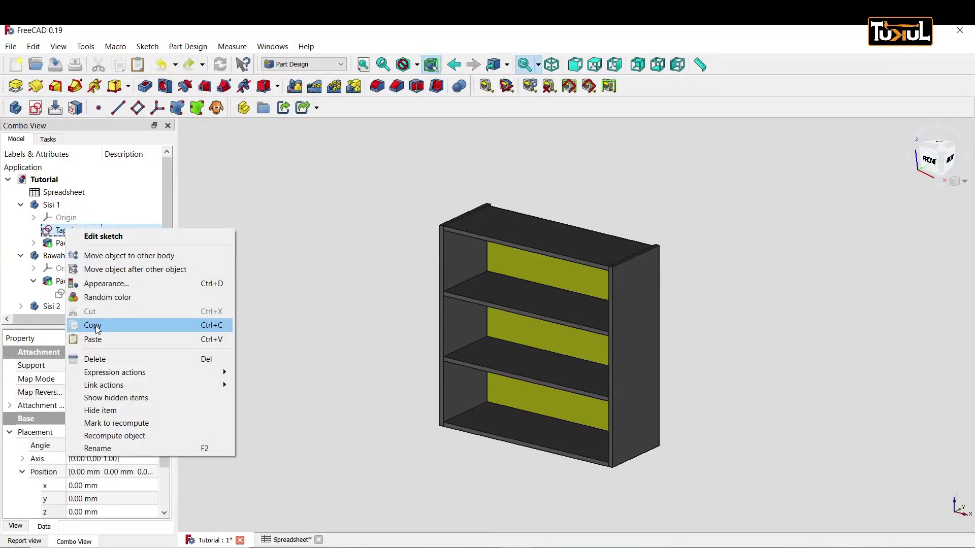
pyautogui.click(95, 325)
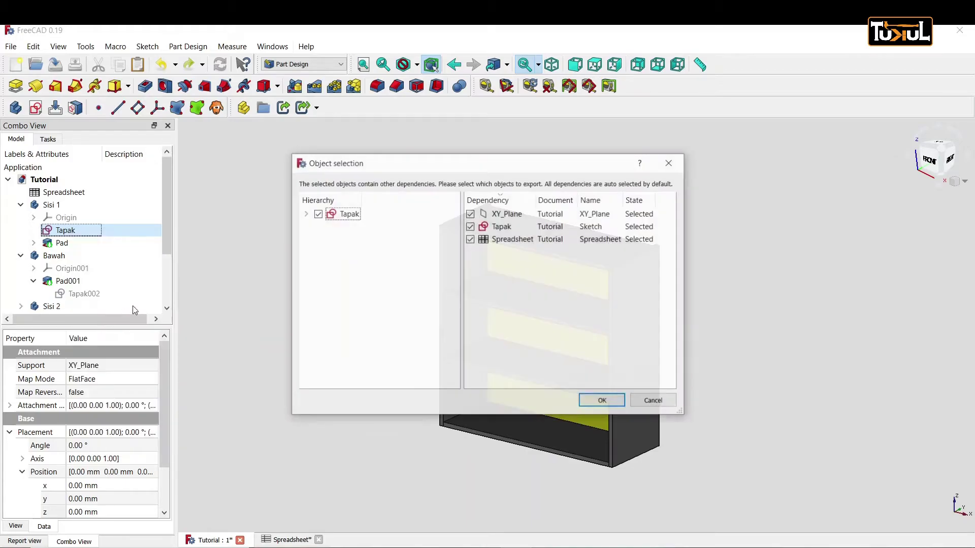
pyautogui.click(470, 240)
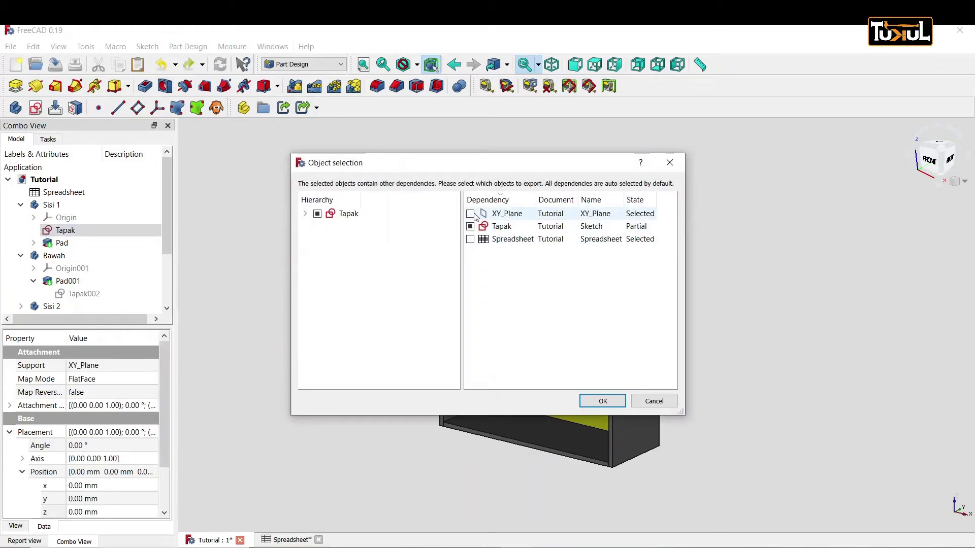
pyautogui.click(602, 402)
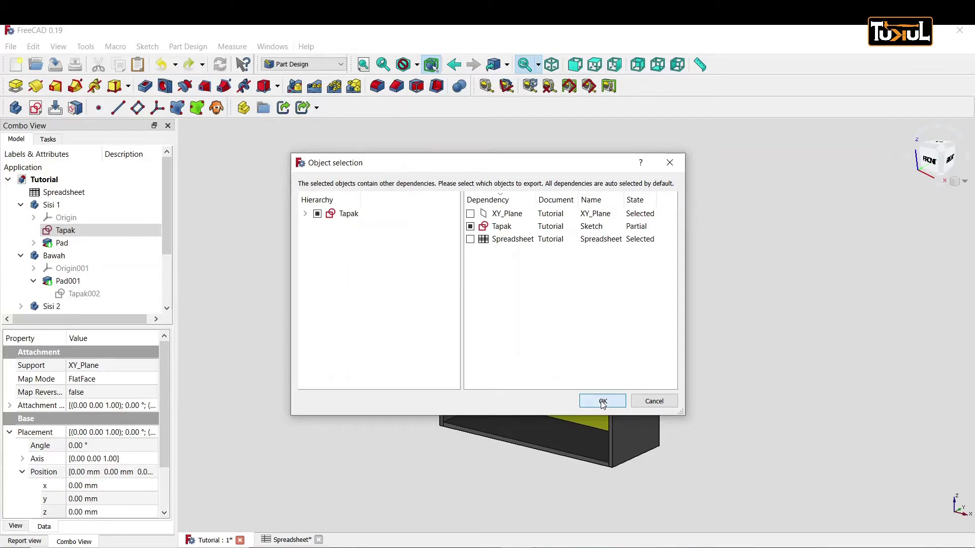
# Step: Paste the copied sketch into the Tulang 1 body and select the new Tapak004
pyautogui.scroll(-2, 165, 203)
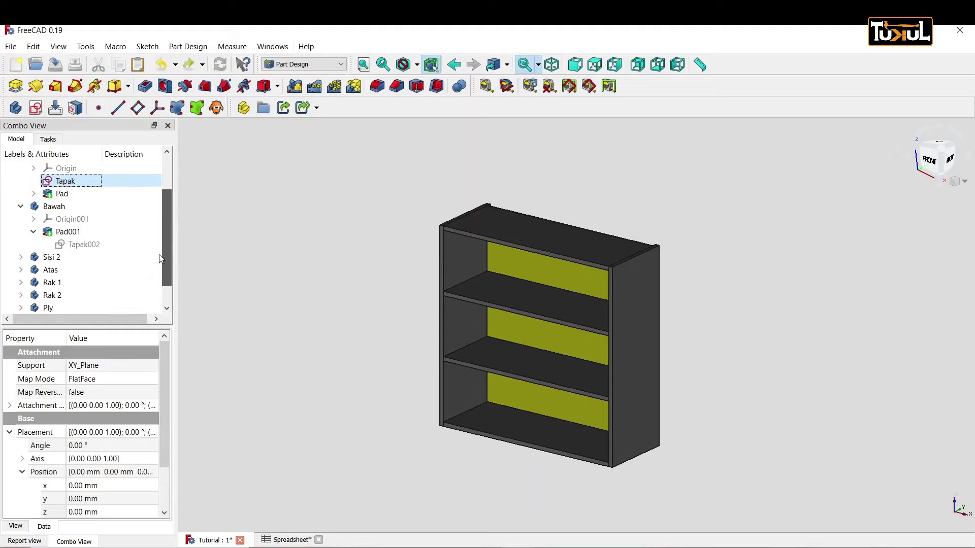
pyautogui.click(64, 298)
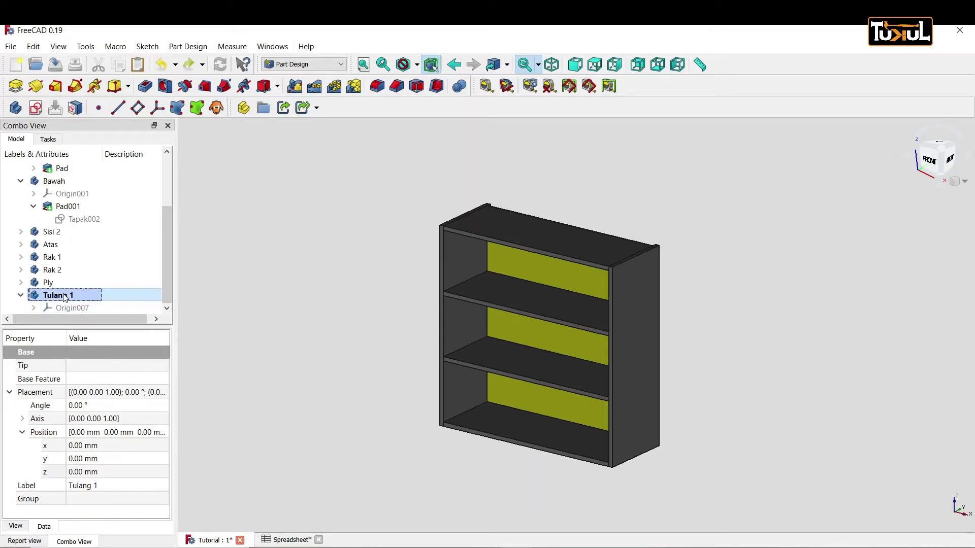
pyautogui.rightClick(64, 298)
pyautogui.click(90, 387)
pyautogui.scroll(-1, 167, 286)
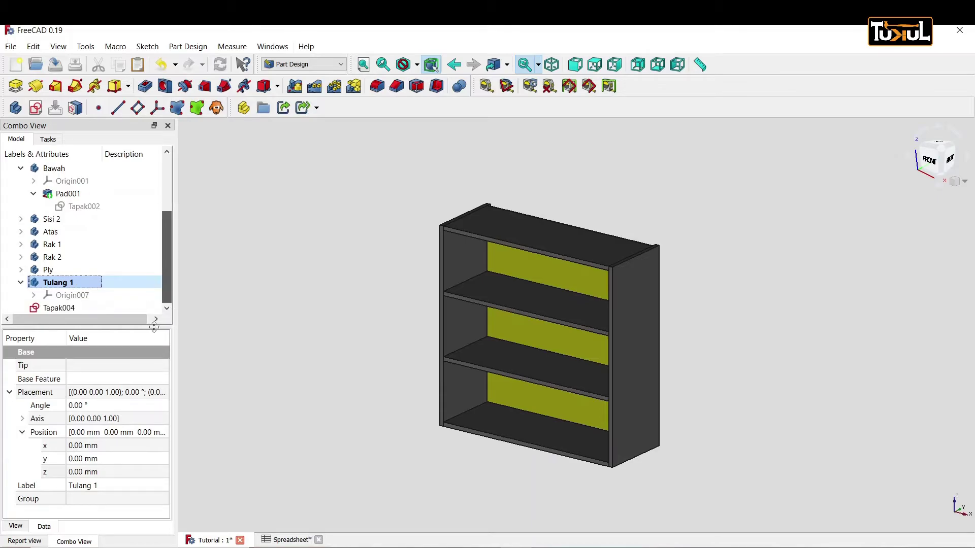
pyautogui.click(72, 310)
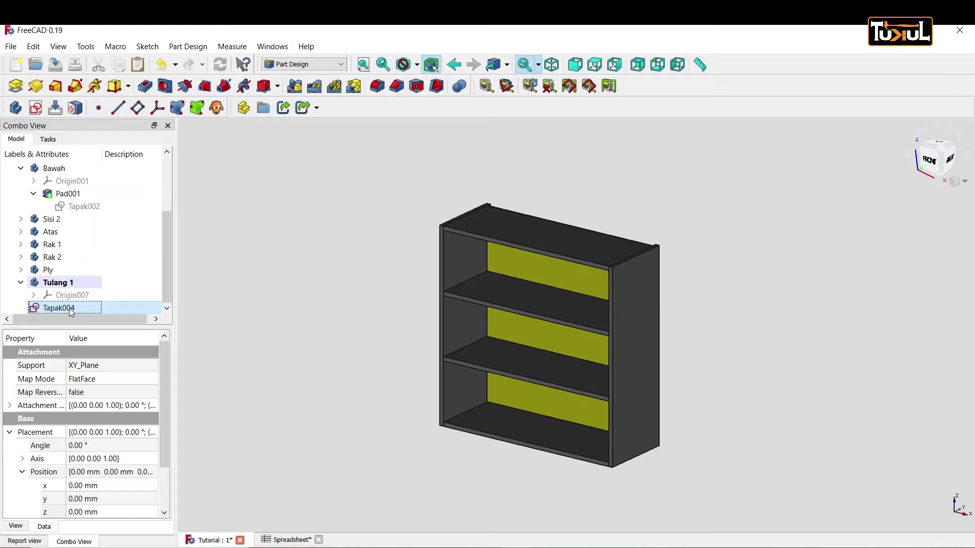
# Step: In the Tapak004 sketch, draw a thin rectangle along the top edge
pyautogui.doubleClick(71, 308)
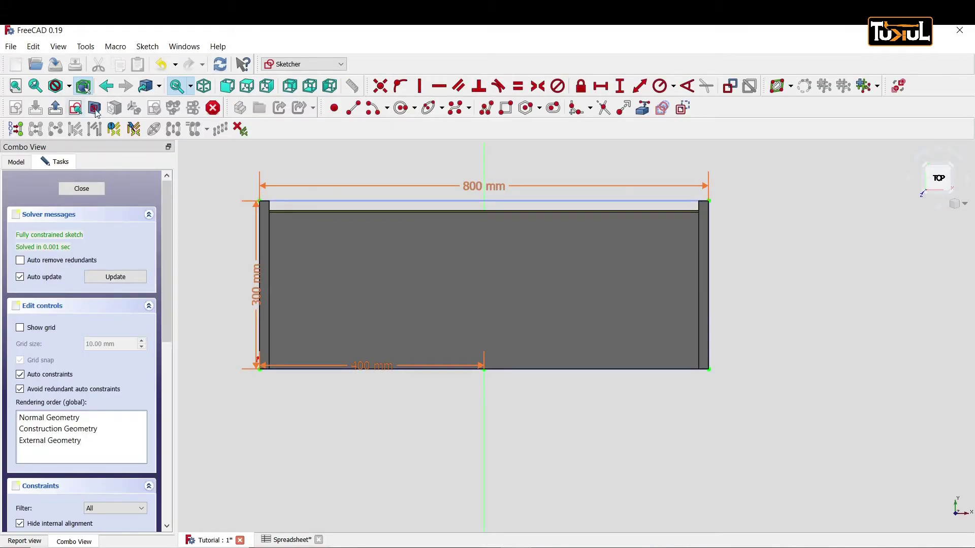
pyautogui.scroll(2, 634, 238)
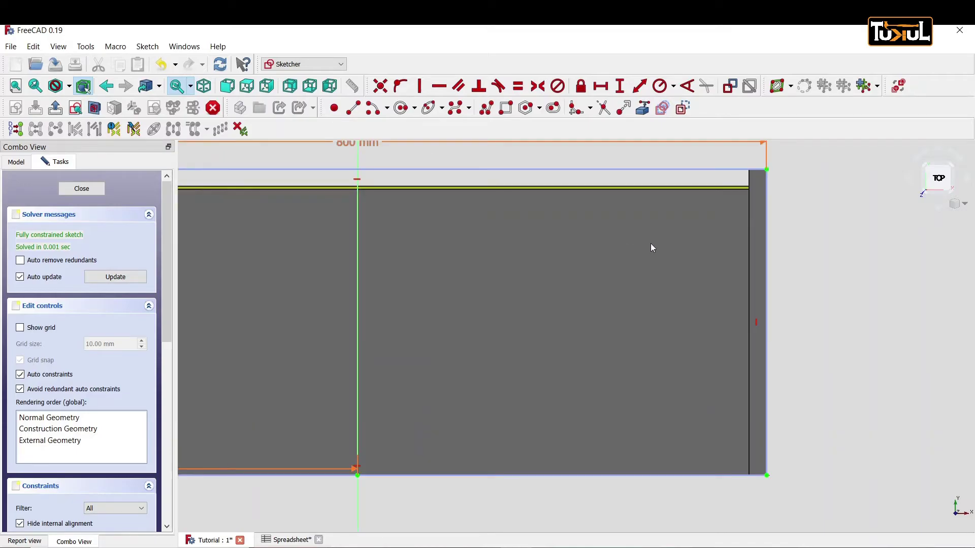
pyautogui.scroll(-2, 649, 244)
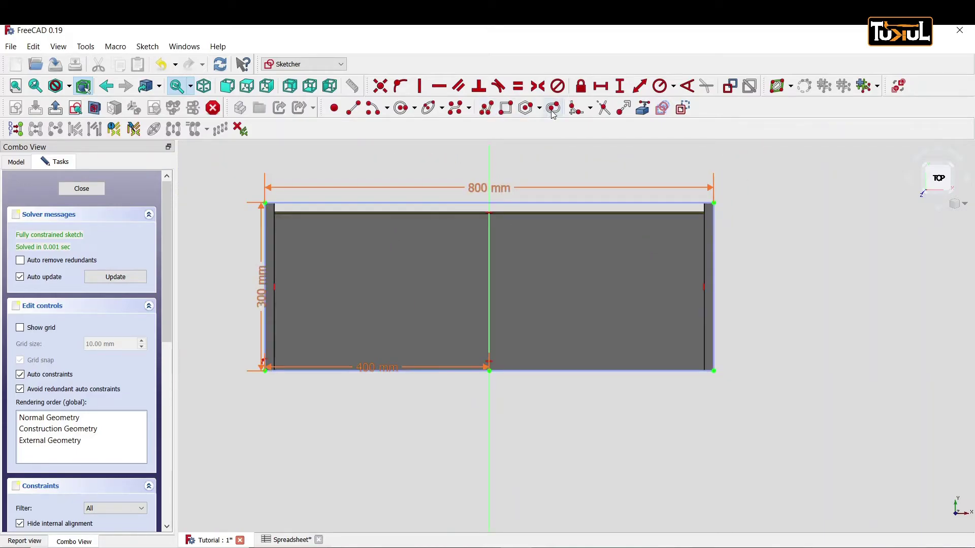
pyautogui.scroll(3, 467, 212)
pyautogui.scroll(2, 541, 211)
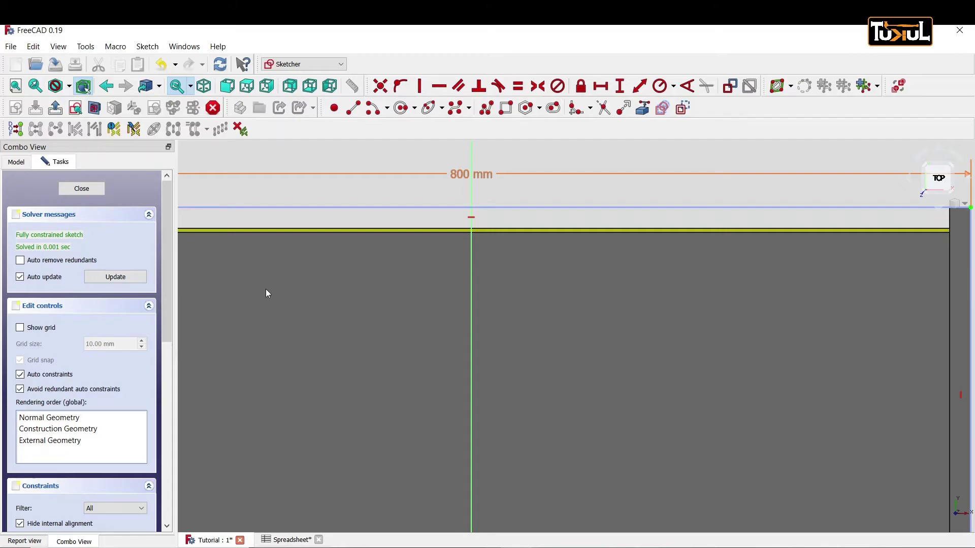
pyautogui.moveTo(266, 288); pyautogui.dragTo(542, 296, button='middle')
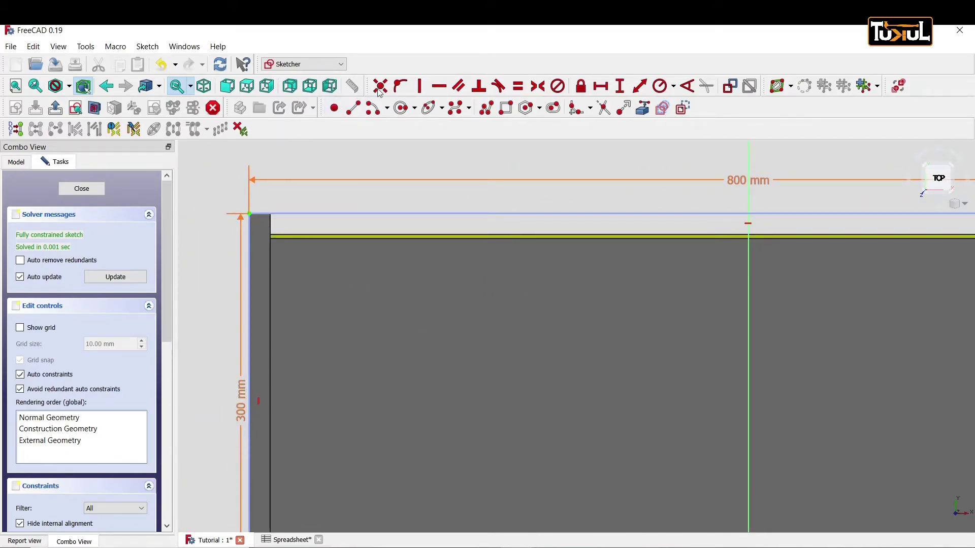
pyautogui.click(504, 108)
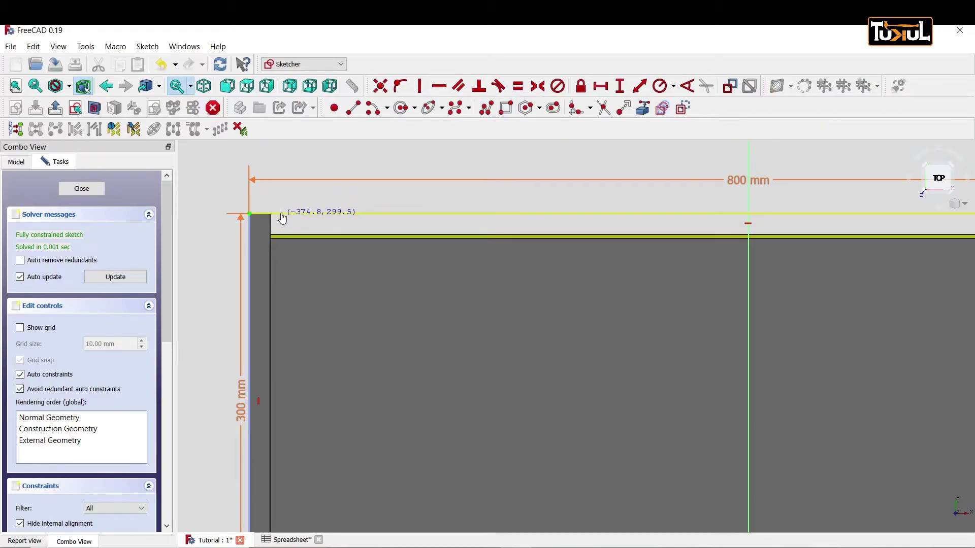
pyautogui.click(281, 214)
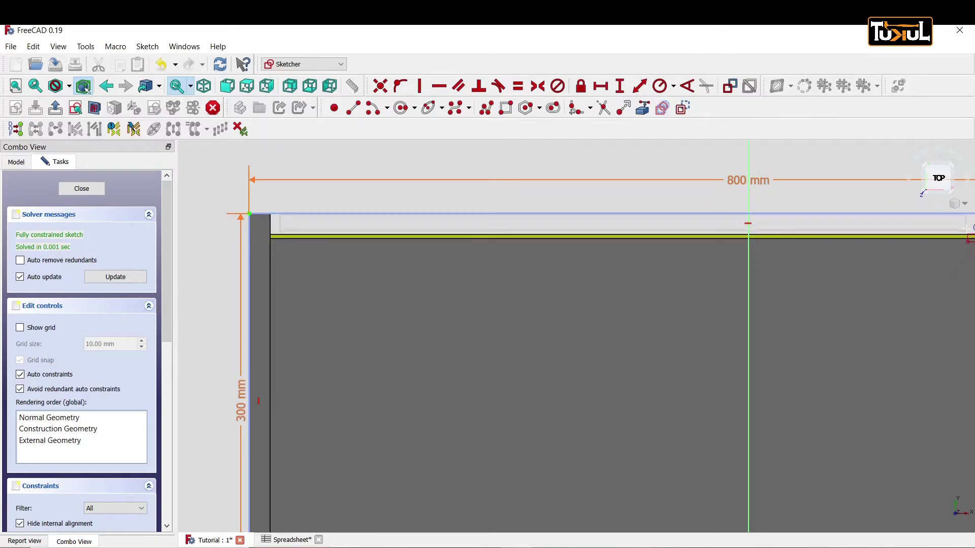
pyautogui.click(946, 246)
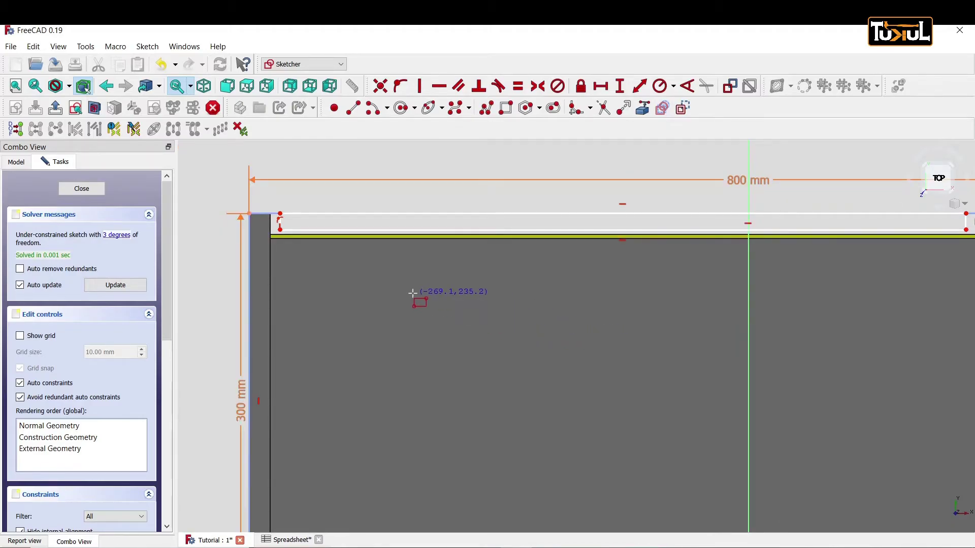
pyautogui.rightClick(413, 293)
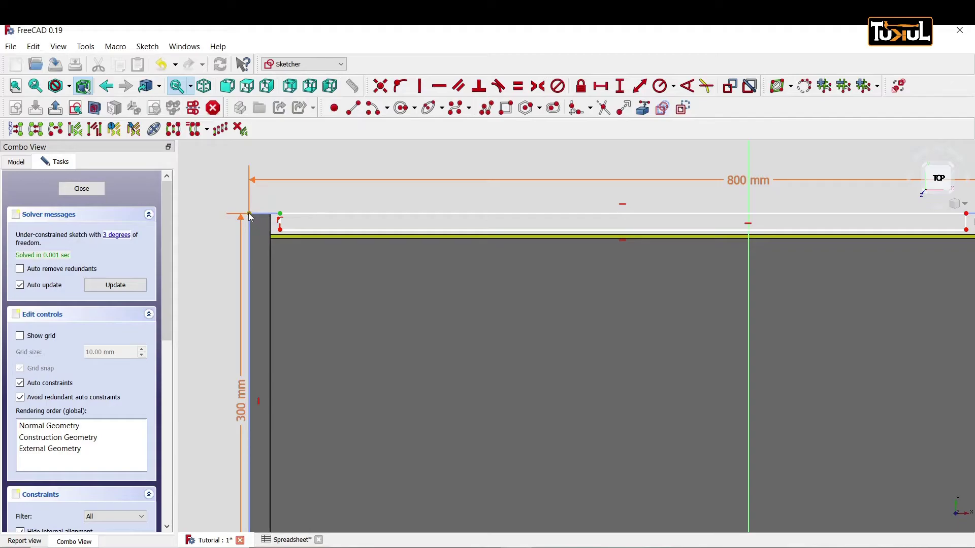
# Step: Zoom in and select the new rectangle's top-left corner
pyautogui.scroll(3, 307, 224)
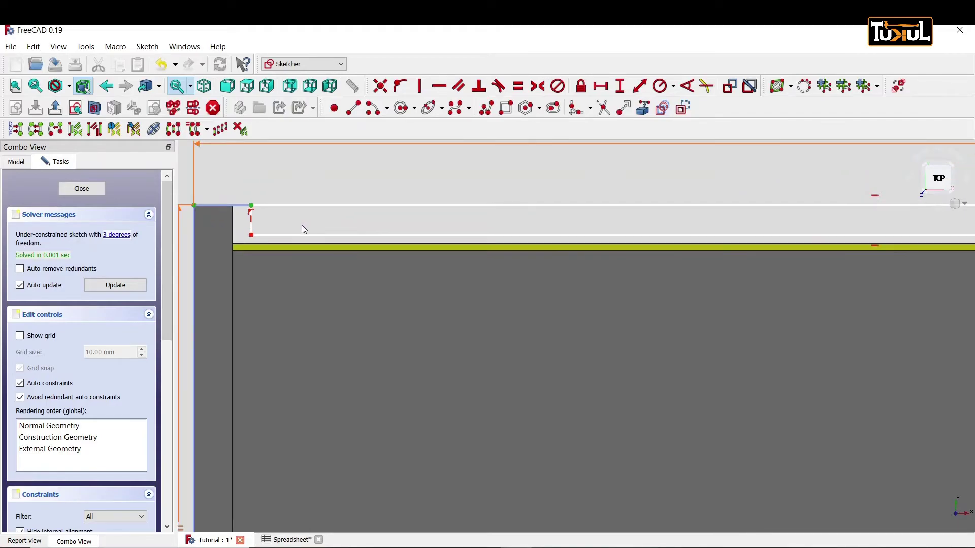
pyautogui.moveTo(301, 224); pyautogui.dragTo(493, 254, button='middle')
pyautogui.scroll(2, 410, 237)
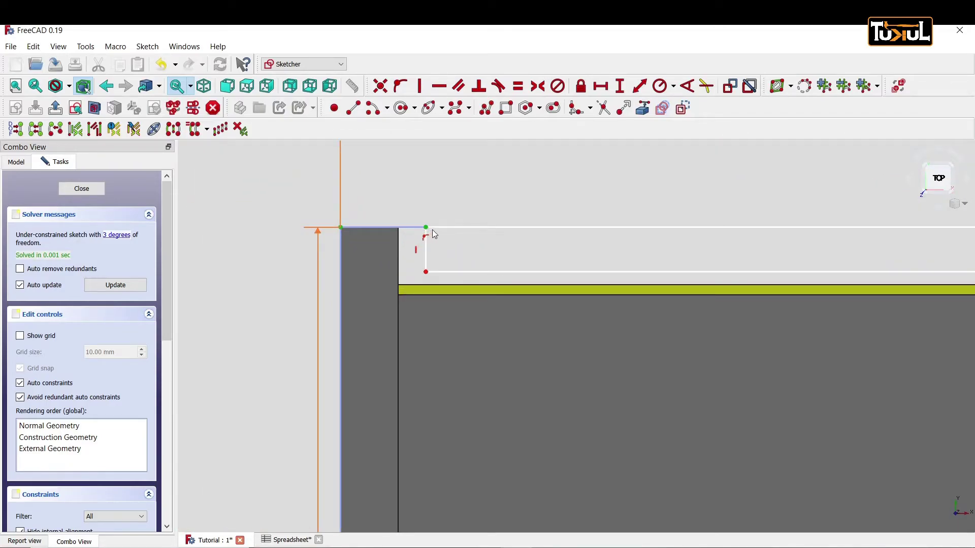
pyautogui.click(343, 224)
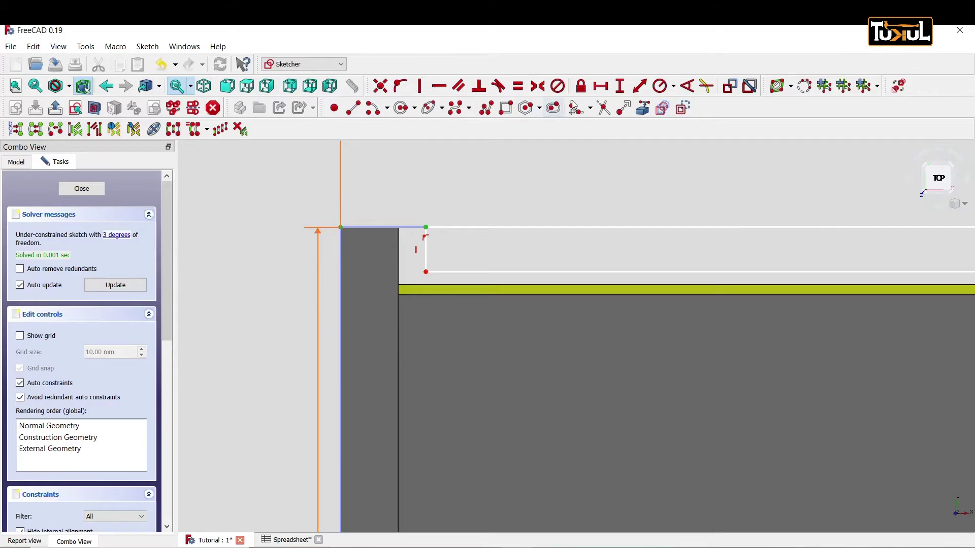
# Step: Constrain the horizontal distance between the corners to <<Spreadsheet>>.TB
pyautogui.click(600, 86)
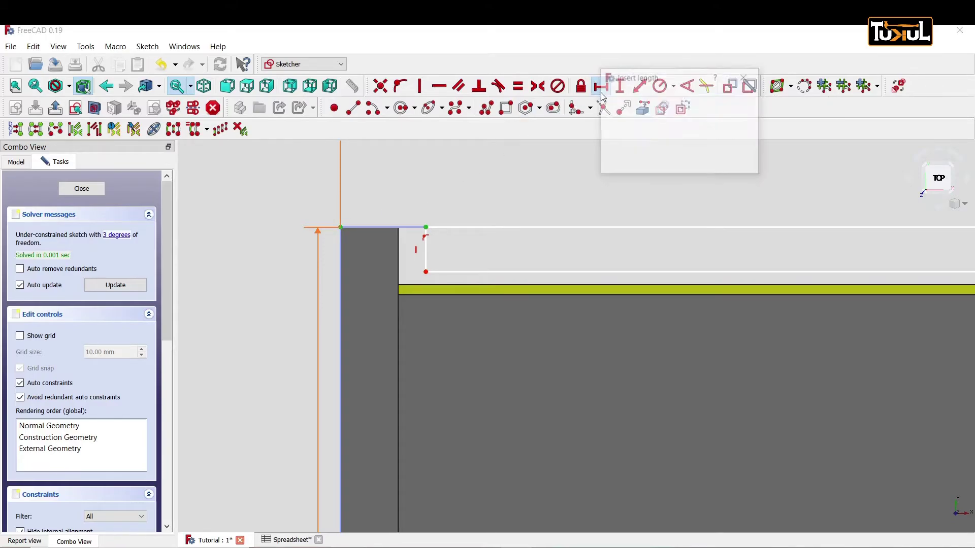
pyautogui.click(736, 99)
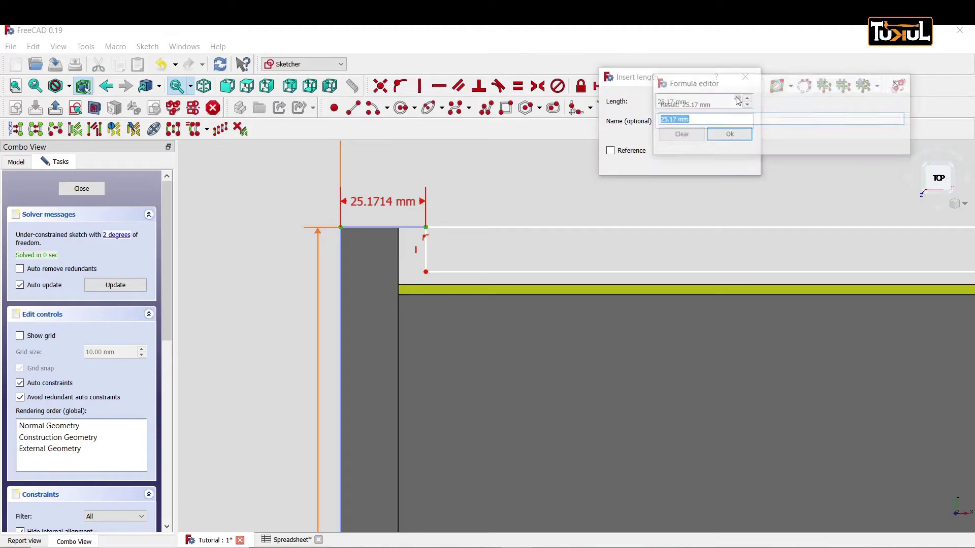
pyautogui.write('s')
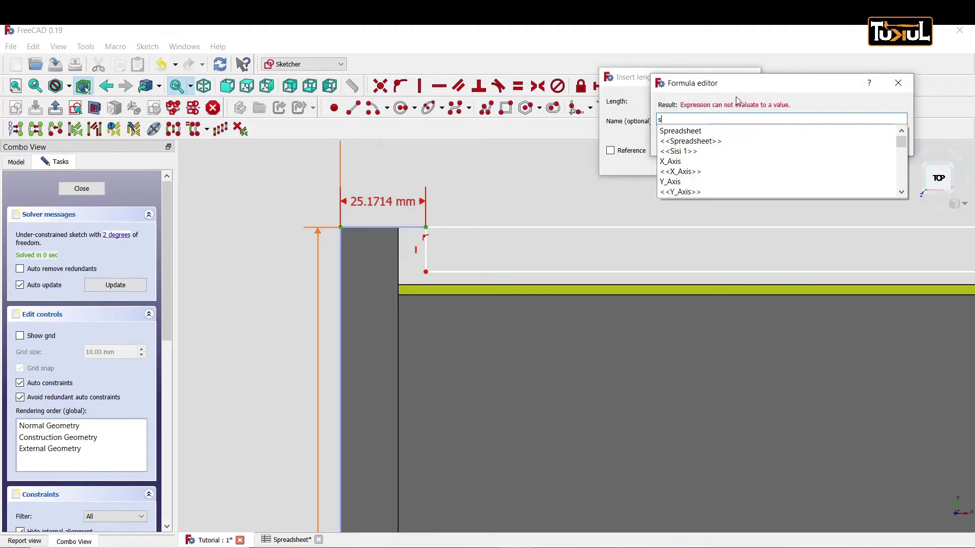
pyautogui.click(701, 142)
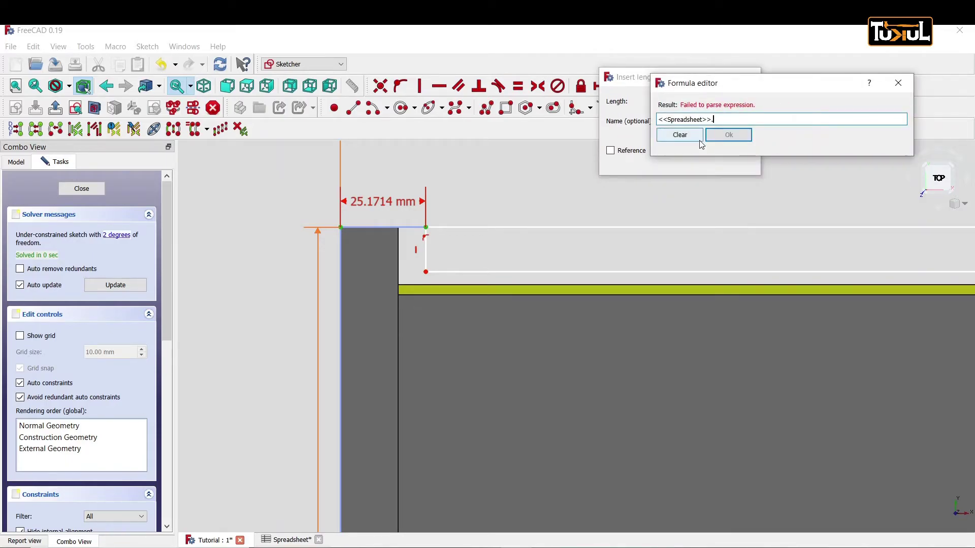
pyautogui.write('T')
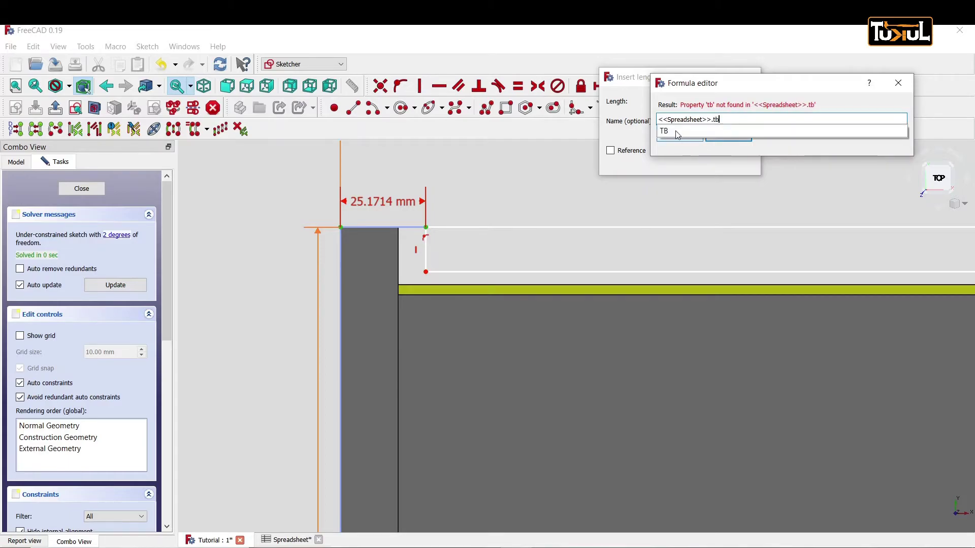
pyautogui.click(676, 132)
pyautogui.click(739, 135)
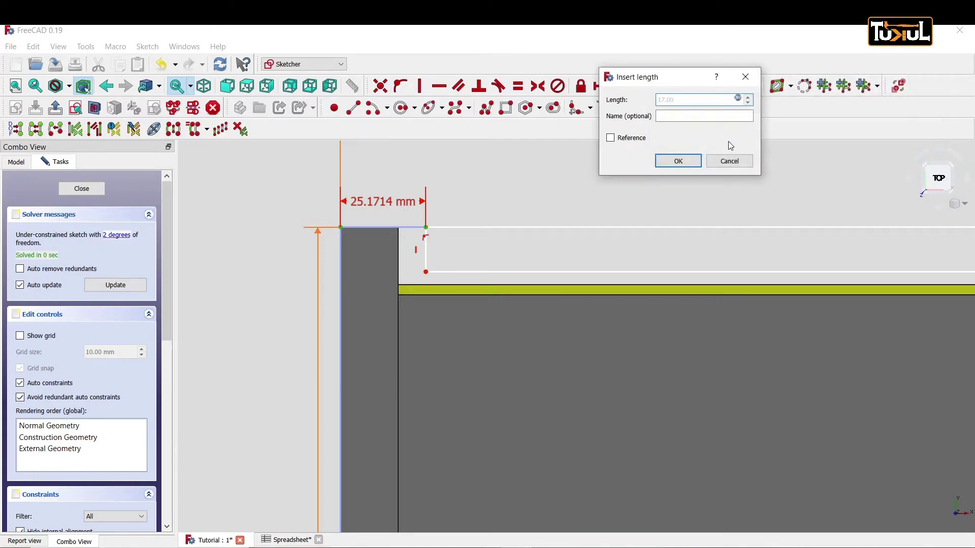
pyautogui.click(679, 161)
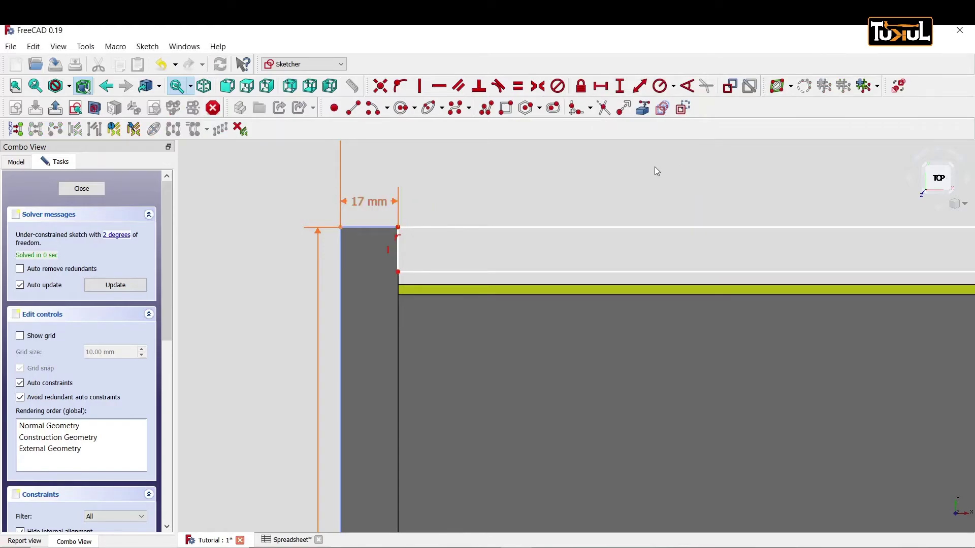
# Step: Move the notch corner near the right edge and select the inner and outer corner points
pyautogui.scroll(-2, 479, 245)
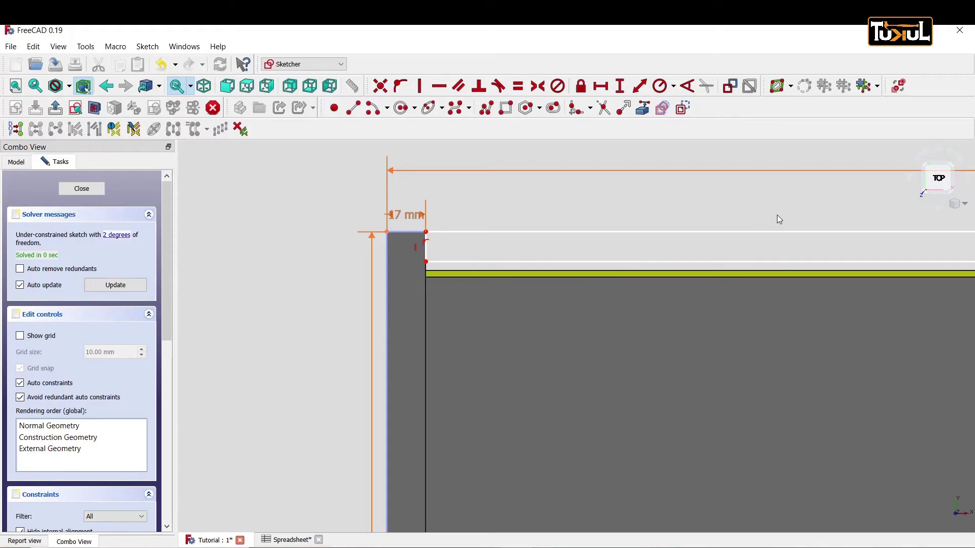
pyautogui.moveTo(866, 306); pyautogui.dragTo(230, 403, button='middle')
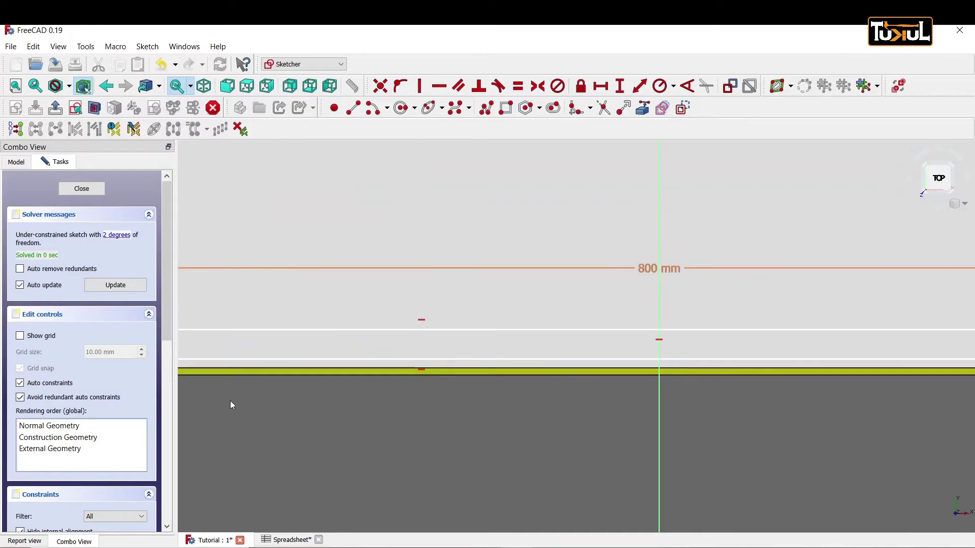
pyautogui.moveTo(838, 404); pyautogui.dragTo(397, 381, button='middle')
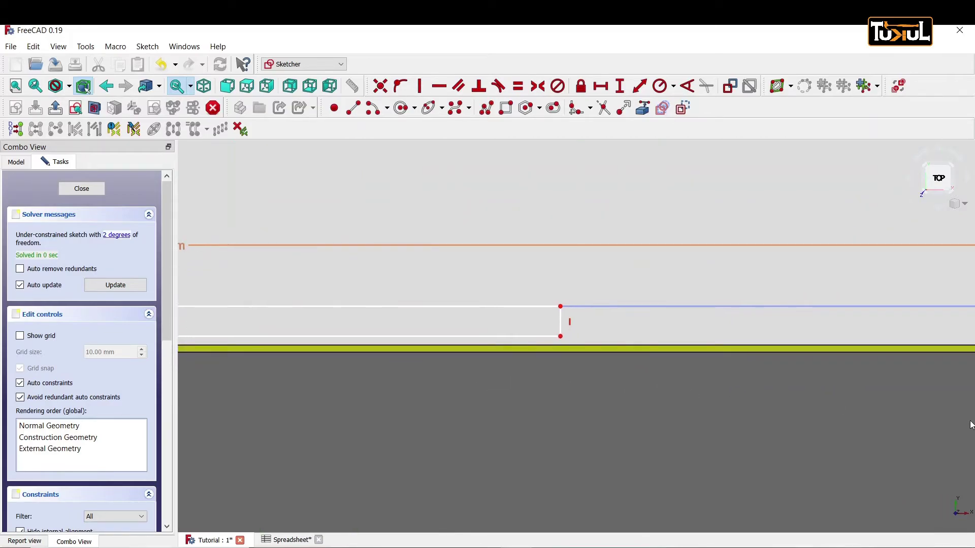
pyautogui.moveTo(962, 412)
pyautogui.mouseDown(button='middle')
pyautogui.moveTo(734, 444)
pyautogui.moveTo(758, 418)
pyautogui.mouseUp(button='middle')
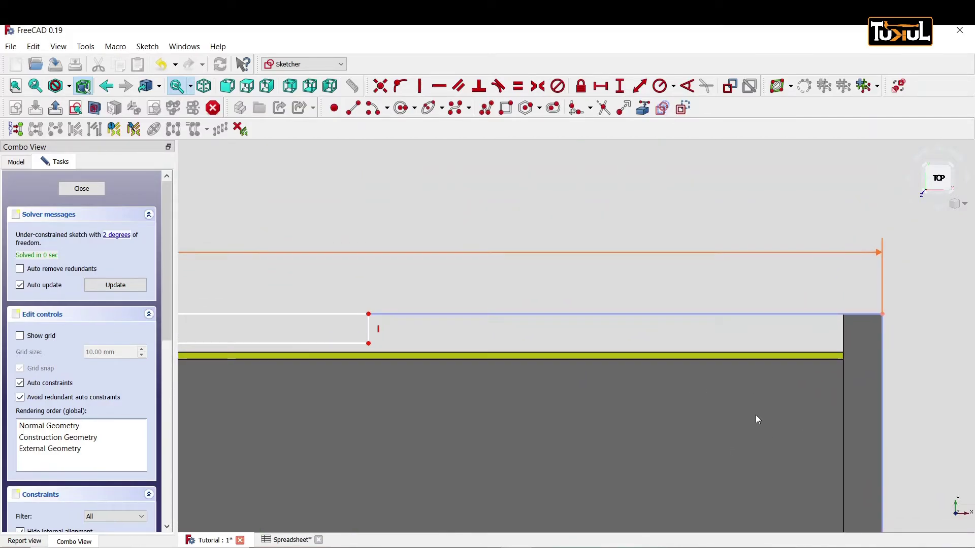
pyautogui.moveTo(369, 318); pyautogui.dragTo(816, 322)
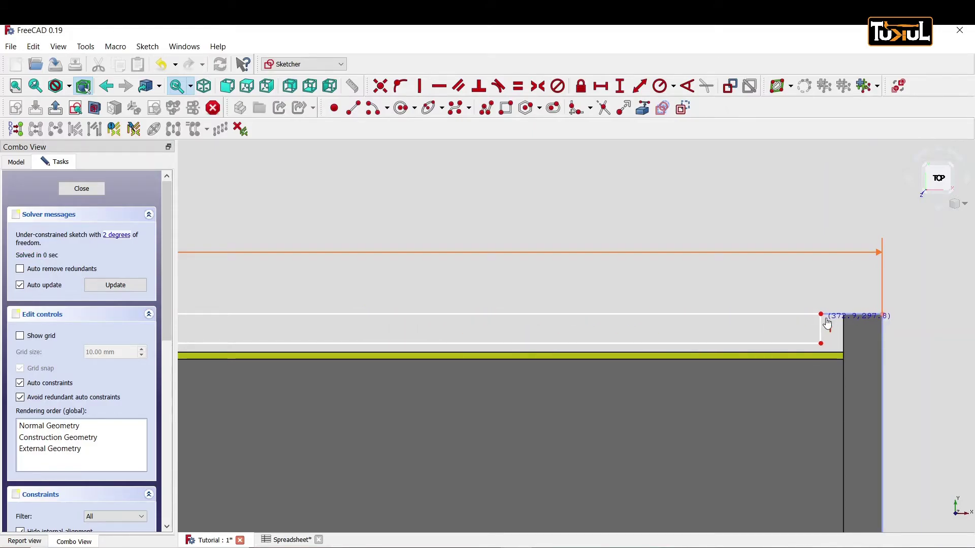
pyautogui.moveTo(816, 322); pyautogui.dragTo(828, 317)
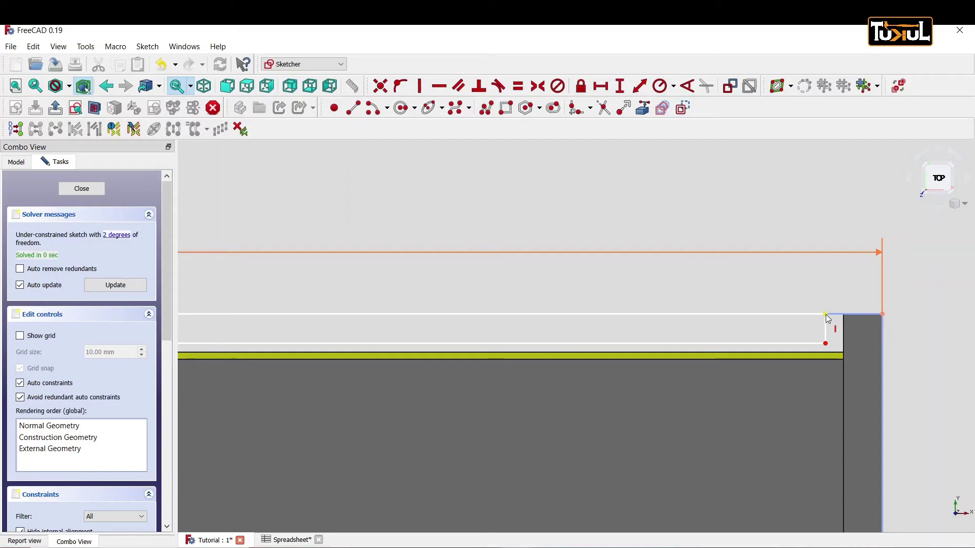
pyautogui.click(825, 314)
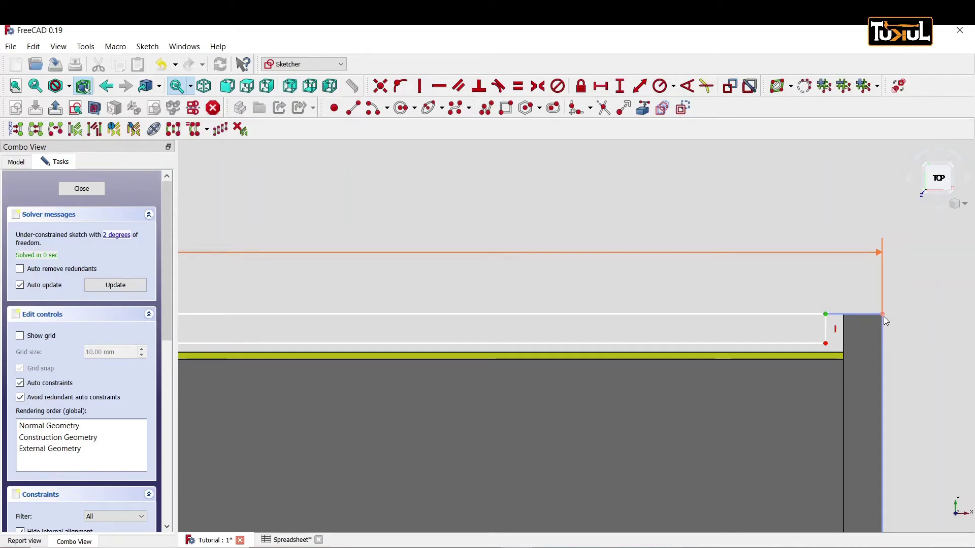
pyautogui.click(882, 315)
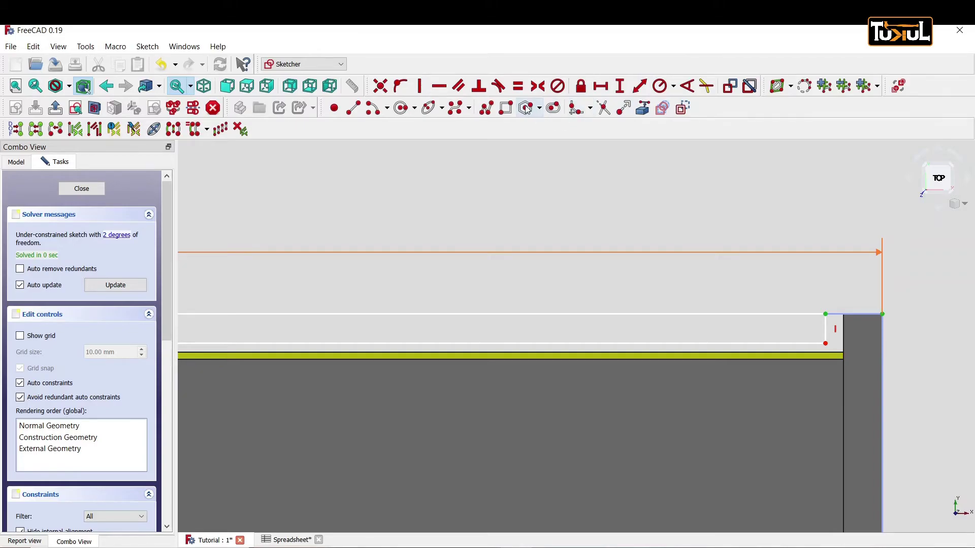
# Step: Set the notch width to <<Spreadsheet>>.TB (17 mm) with a horizontal distance constraint
pyautogui.click(601, 87)
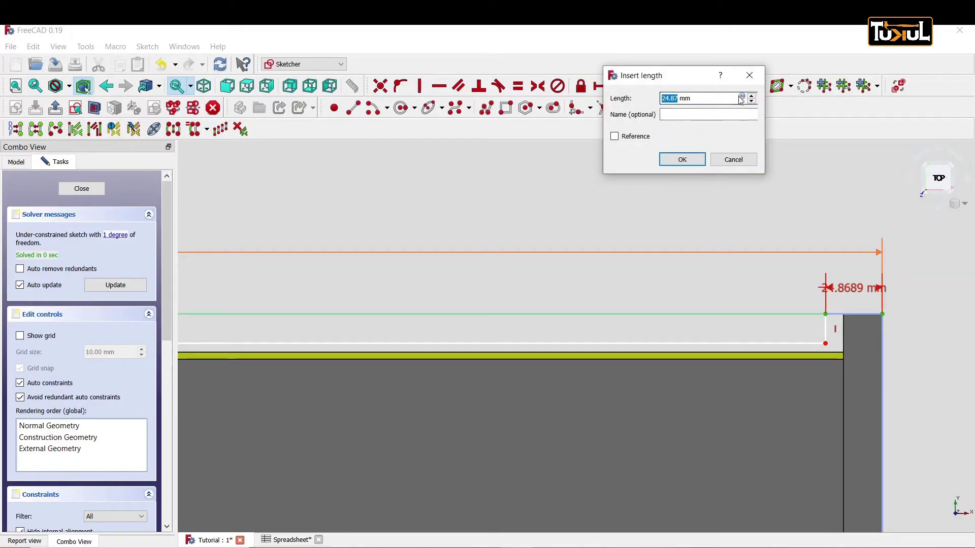
pyautogui.click(742, 97)
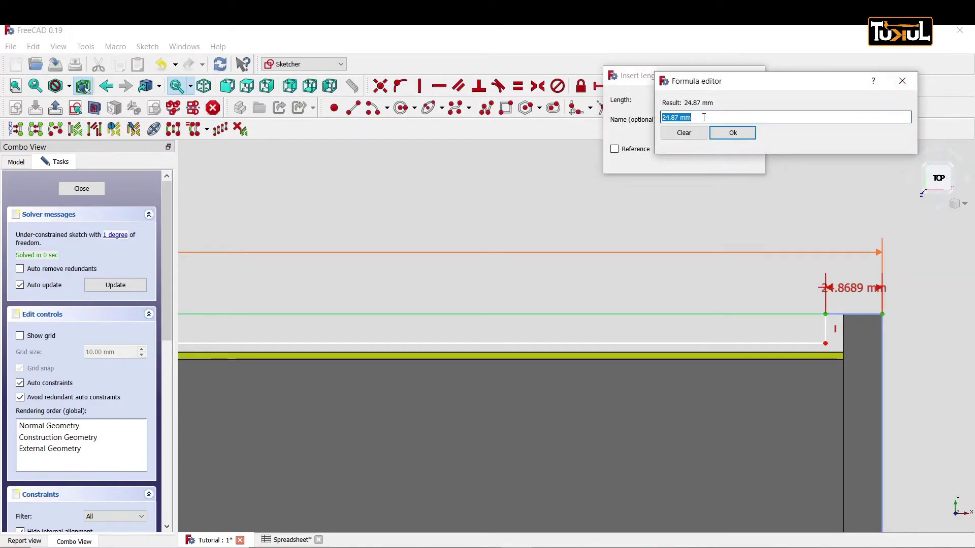
pyautogui.write('s')
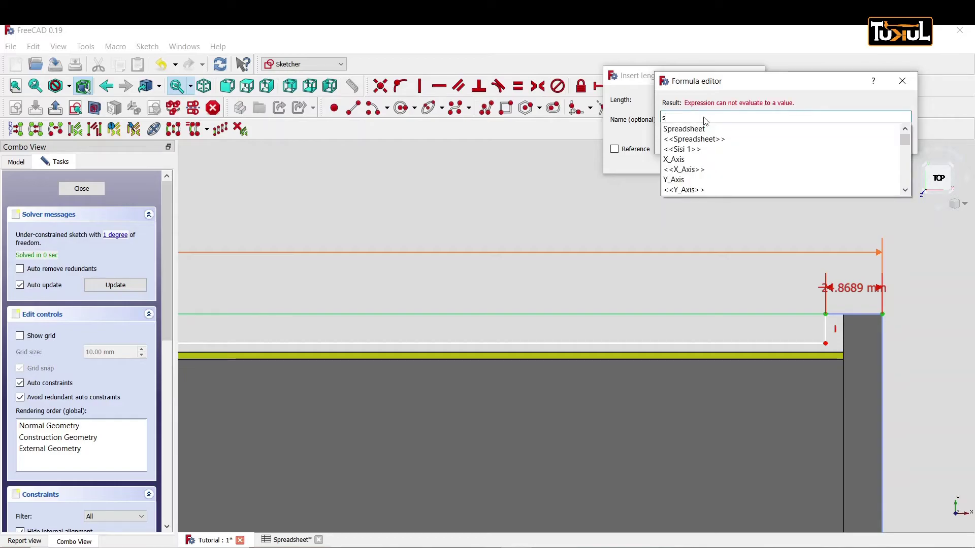
pyautogui.click(705, 139)
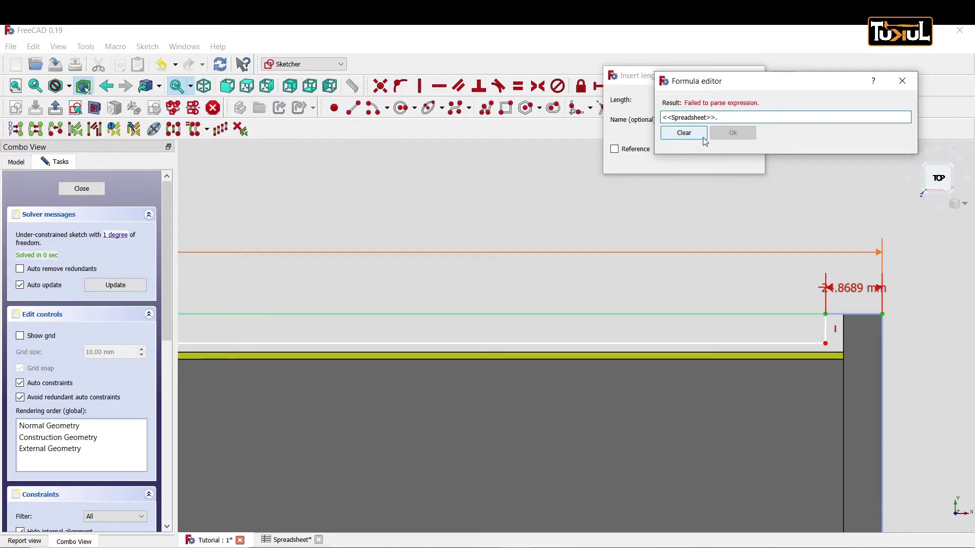
pyautogui.write('TB')
pyautogui.click(670, 130)
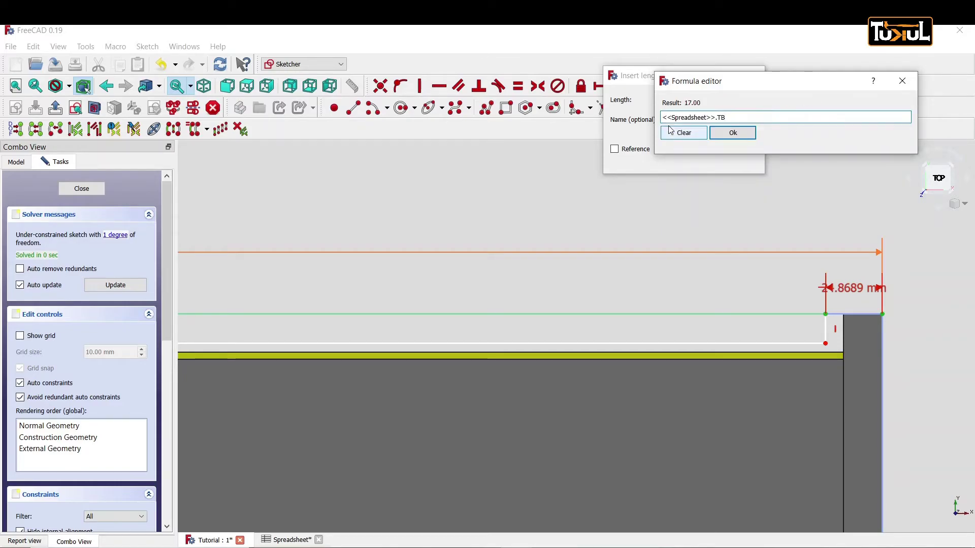
pyautogui.press('Return')
pyautogui.press('Return')
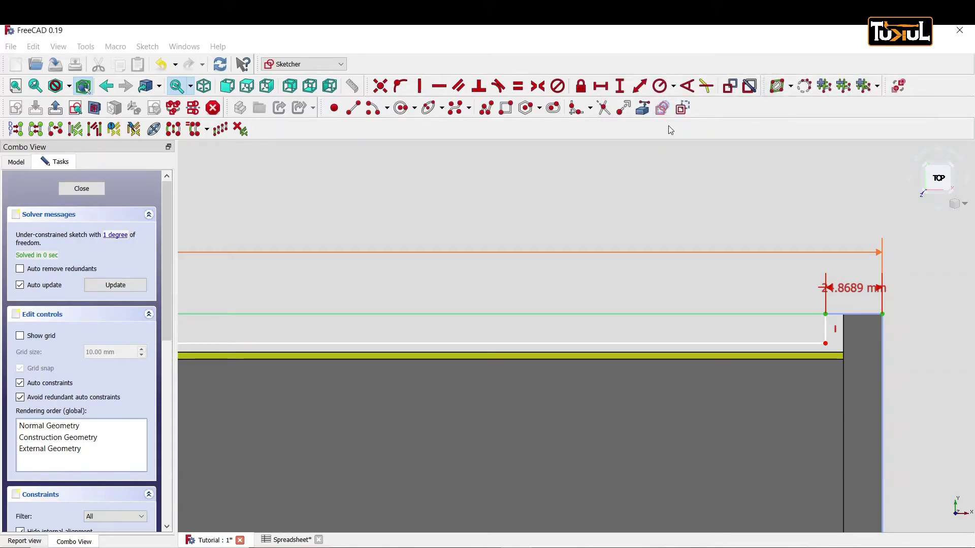
pyautogui.moveTo(860, 286); pyautogui.dragTo(921, 288)
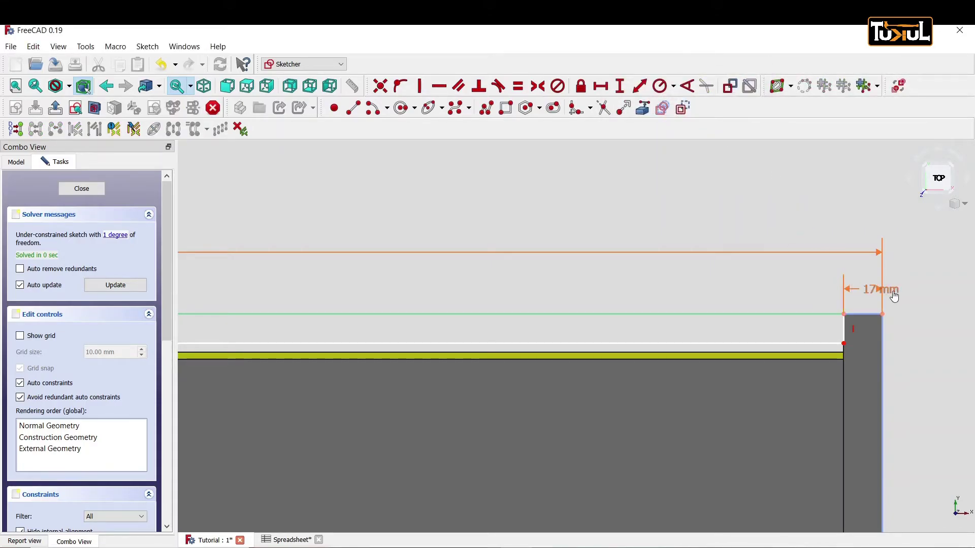
# Step: Set the notch's vertical edge length to <<Spreadsheet>>.TB (17 mm)
pyautogui.scroll(-2, 678, 295)
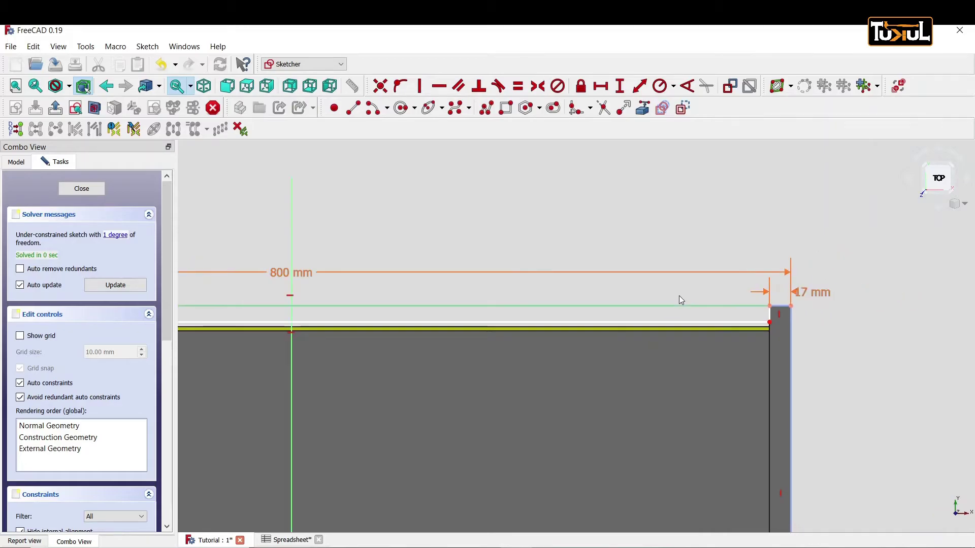
pyautogui.scroll(-2, 678, 296)
pyautogui.scroll(-1, 678, 295)
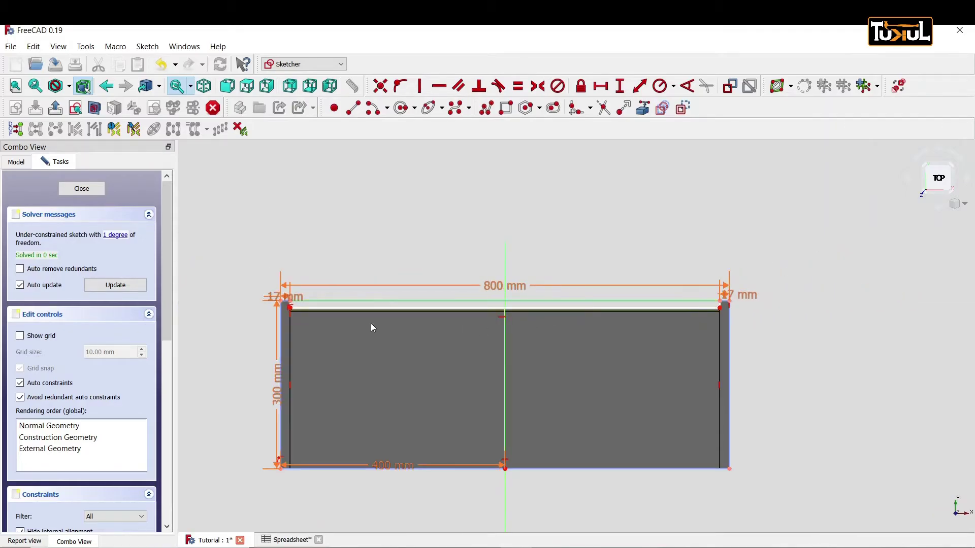
pyautogui.scroll(3, 738, 288)
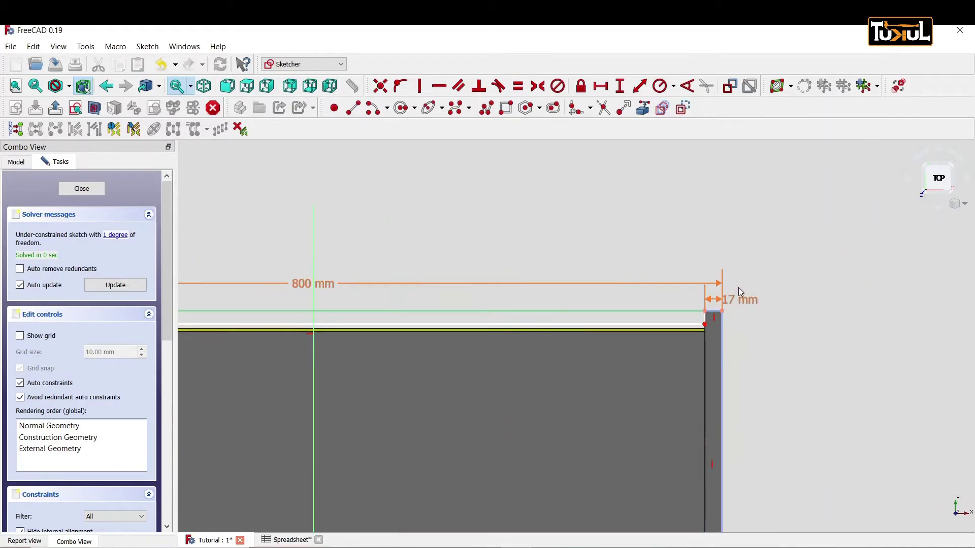
pyautogui.scroll(2, 735, 300)
pyautogui.scroll(2, 717, 317)
pyautogui.scroll(2, 717, 318)
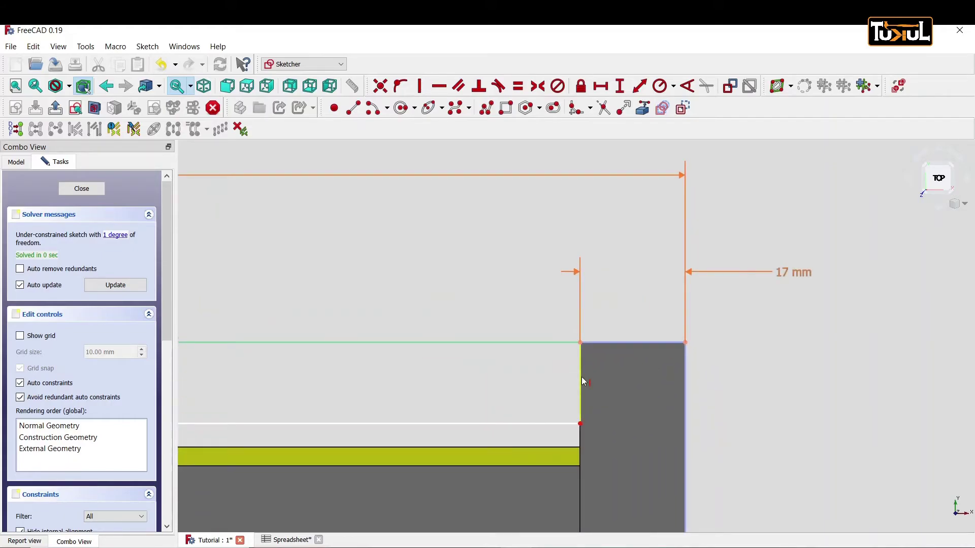
pyautogui.click(581, 377)
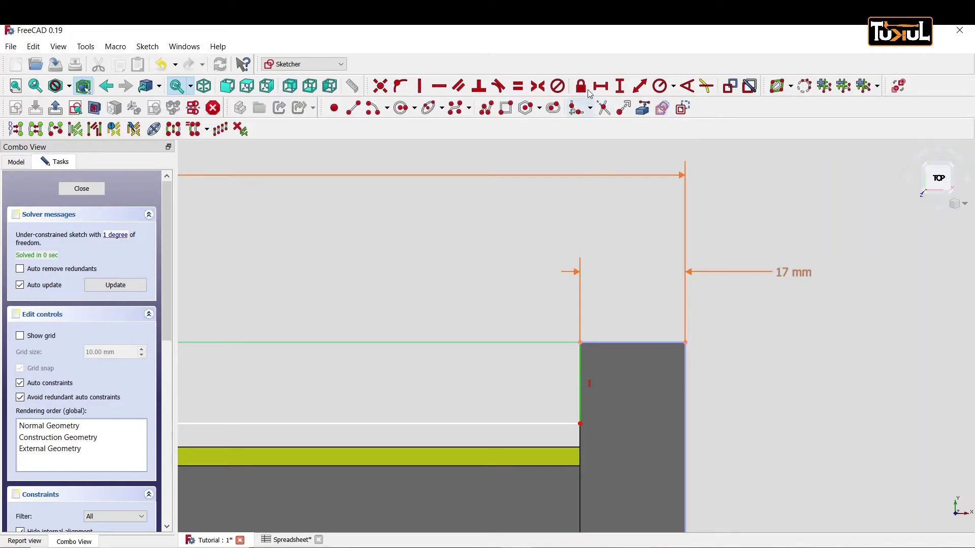
pyautogui.click(620, 86)
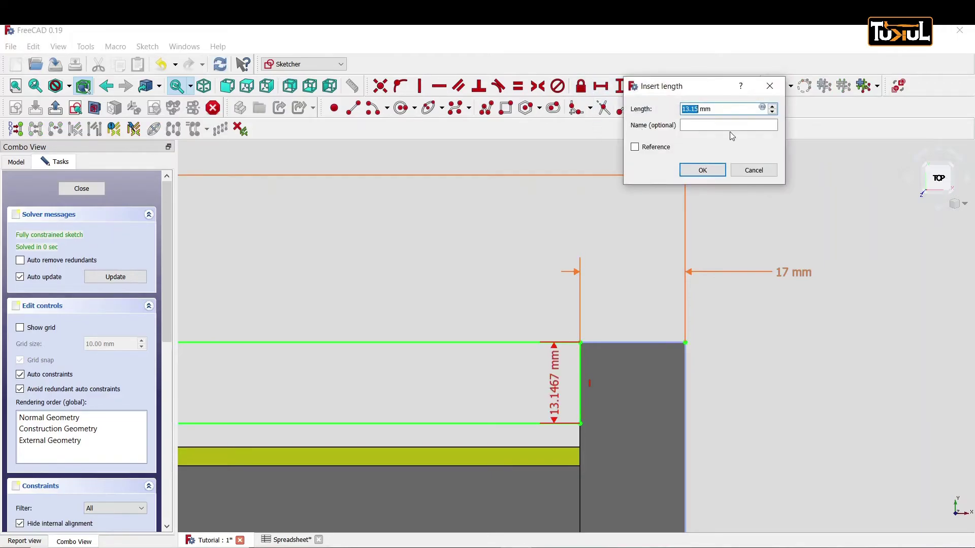
pyautogui.click(768, 111)
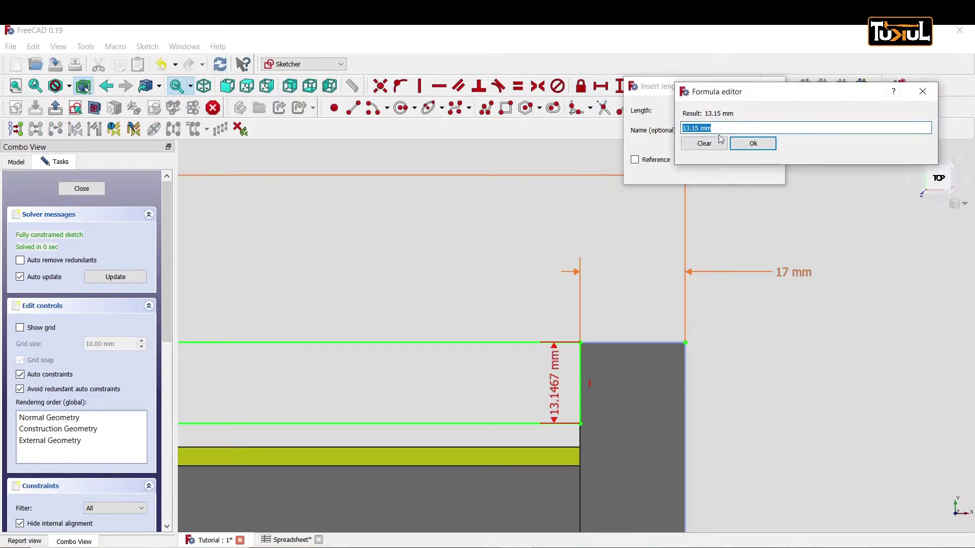
pyautogui.write('s')
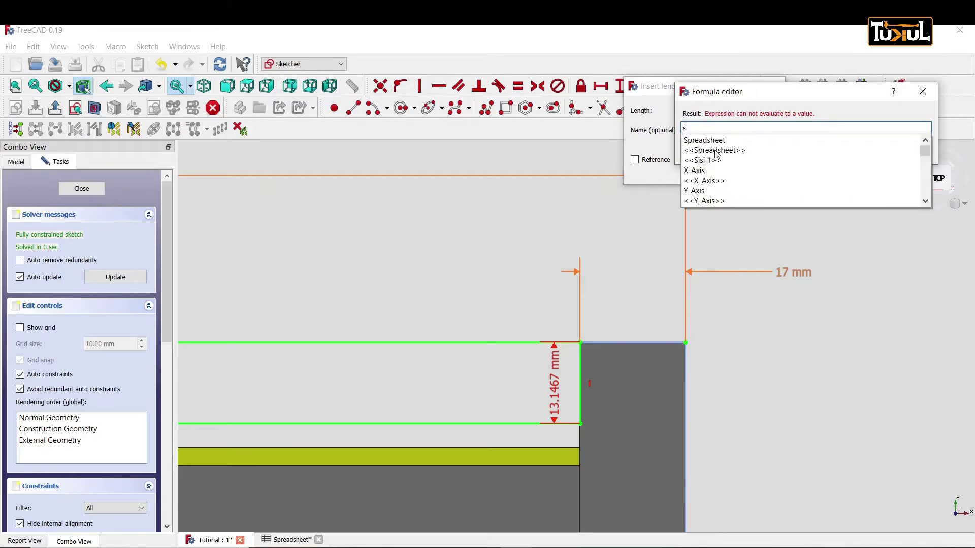
pyautogui.click(716, 150)
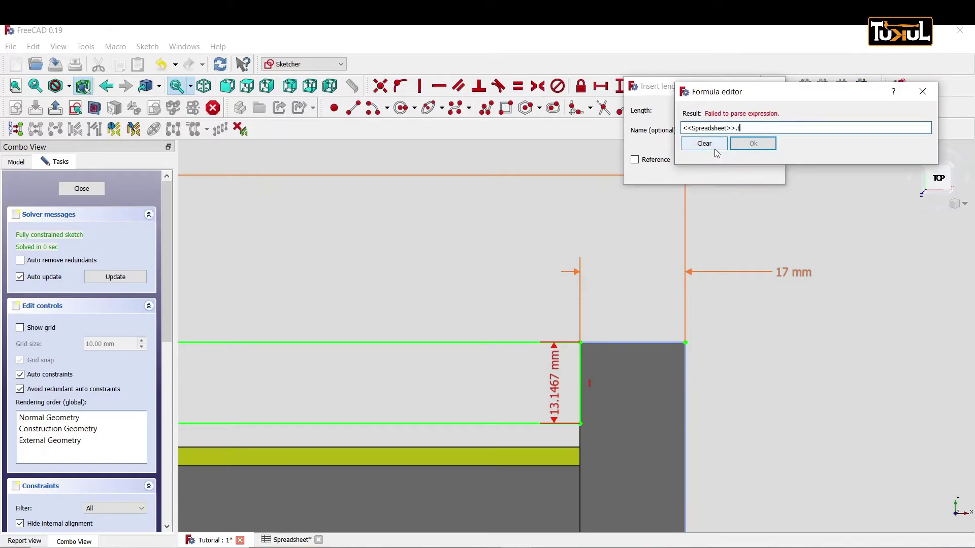
pyautogui.write('b')
pyautogui.click(686, 142)
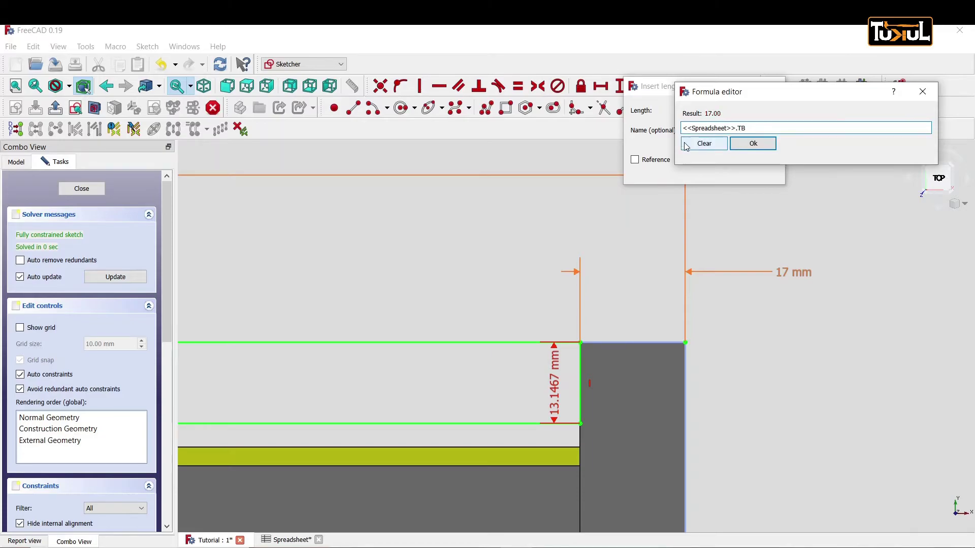
pyautogui.press('Return')
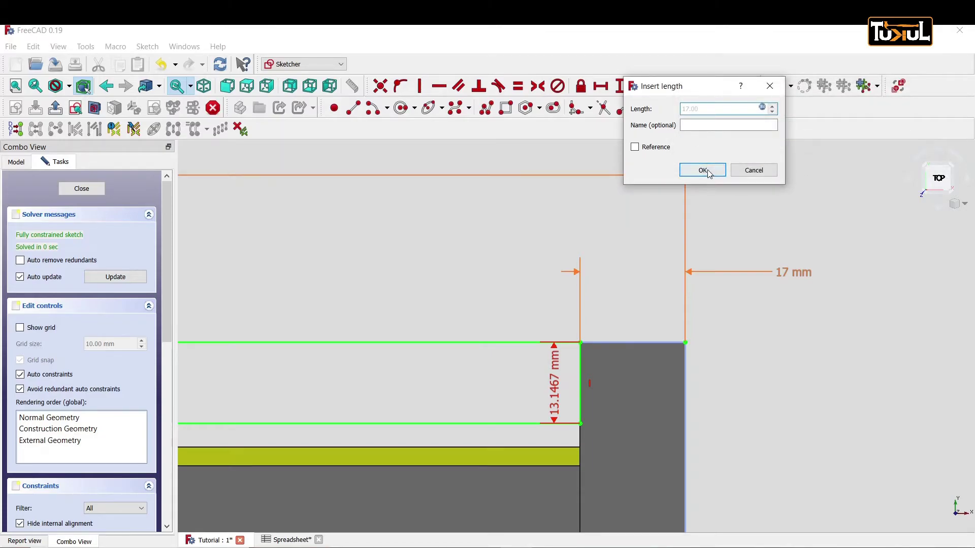
pyautogui.click(705, 169)
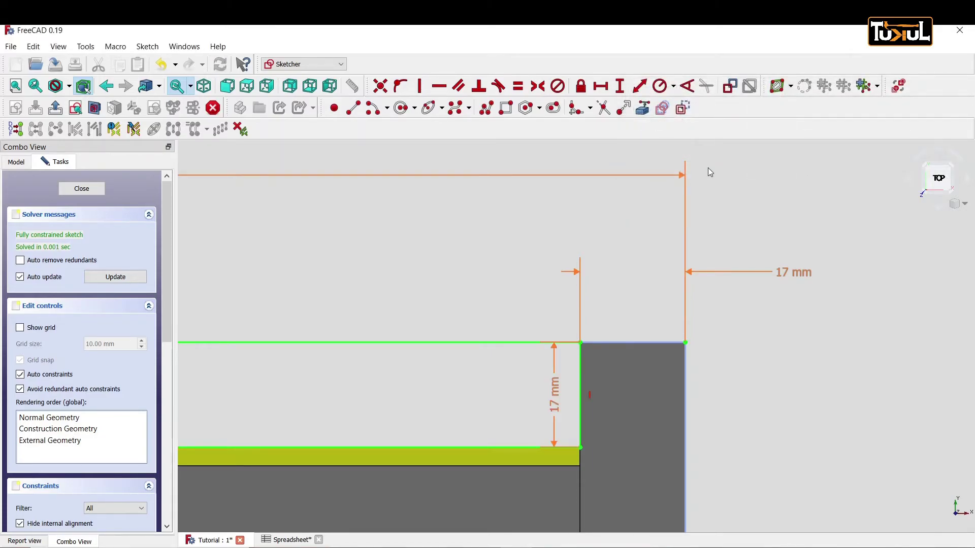
# Step: Review the 800 mm dimension and close the Tapak004 sketch
pyautogui.scroll(-4, 619, 322)
pyautogui.scroll(-2, 449, 515)
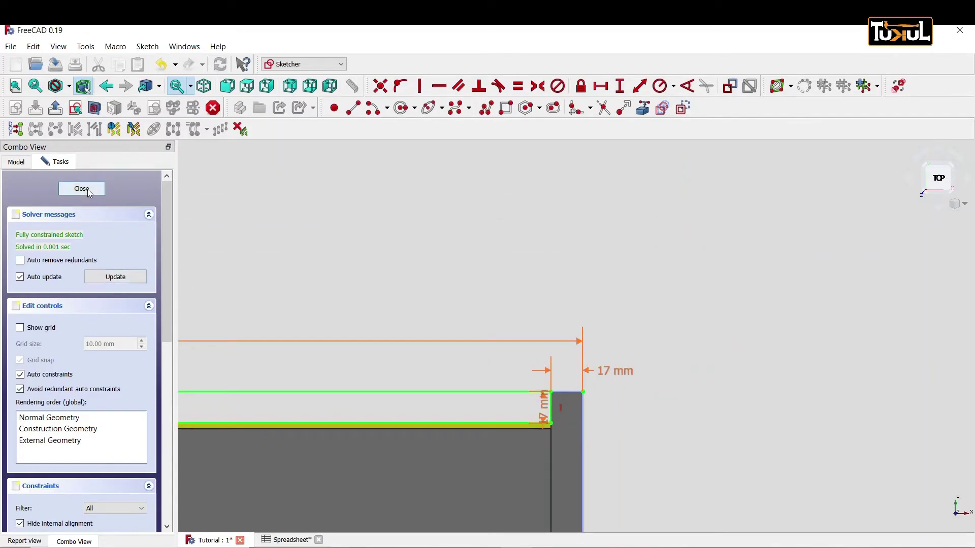
pyautogui.scroll(-3, 369, 281)
pyautogui.moveTo(373, 279); pyautogui.dragTo(740, 206, button='middle')
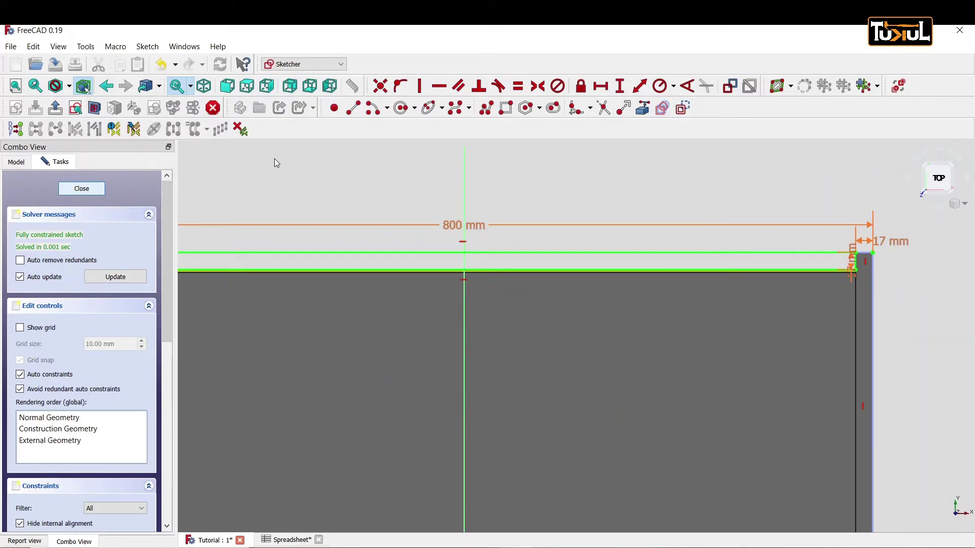
pyautogui.press('Escape')
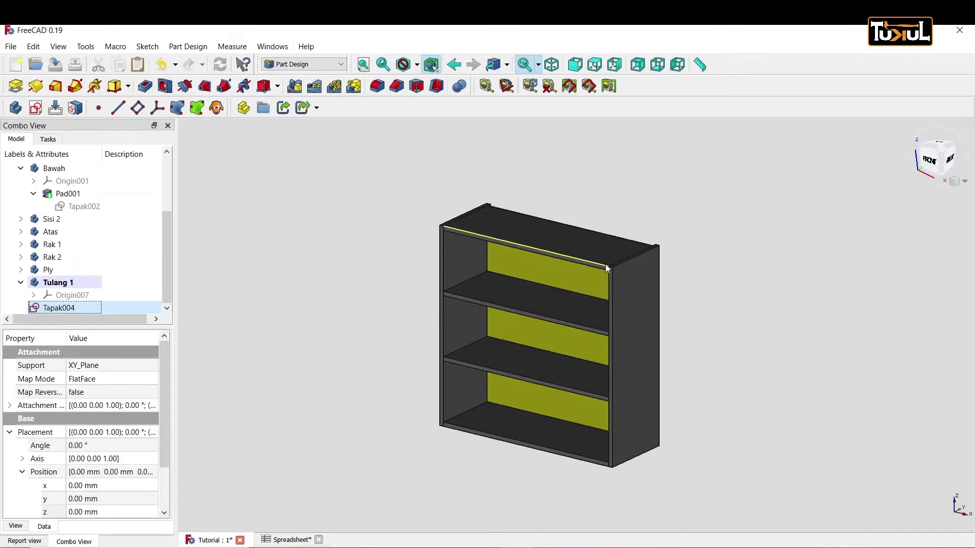
# Step: Hide the Sisi 1 side panel to reveal the shelves
pyautogui.moveTo(730, 277)
pyautogui.mouseDown(button='middle')
pyautogui.moveTo(647, 281)
pyautogui.moveTo(526, 236)
pyautogui.mouseUp(button='middle')
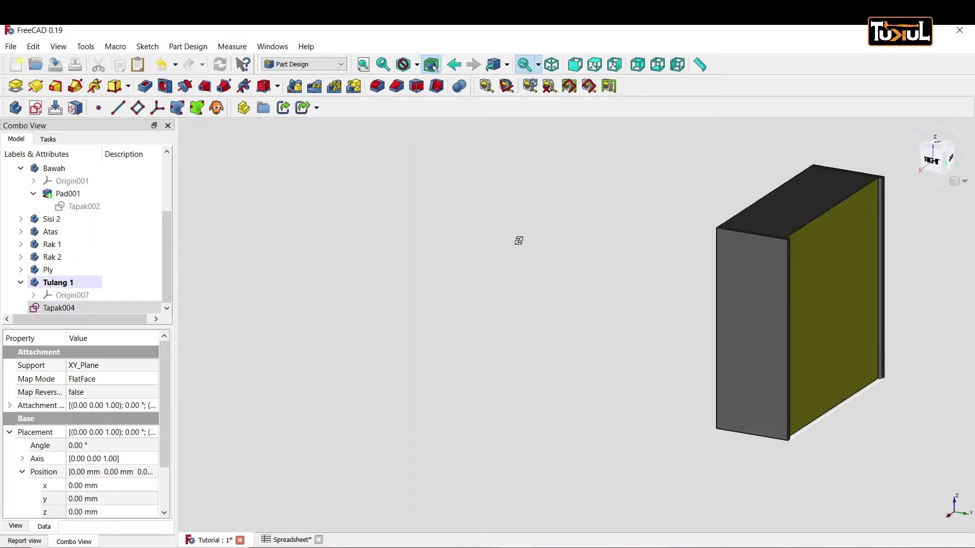
pyautogui.moveTo(638, 354)
pyautogui.mouseDown(button='middle')
pyautogui.moveTo(523, 348)
pyautogui.moveTo(610, 366)
pyautogui.mouseUp(button='middle')
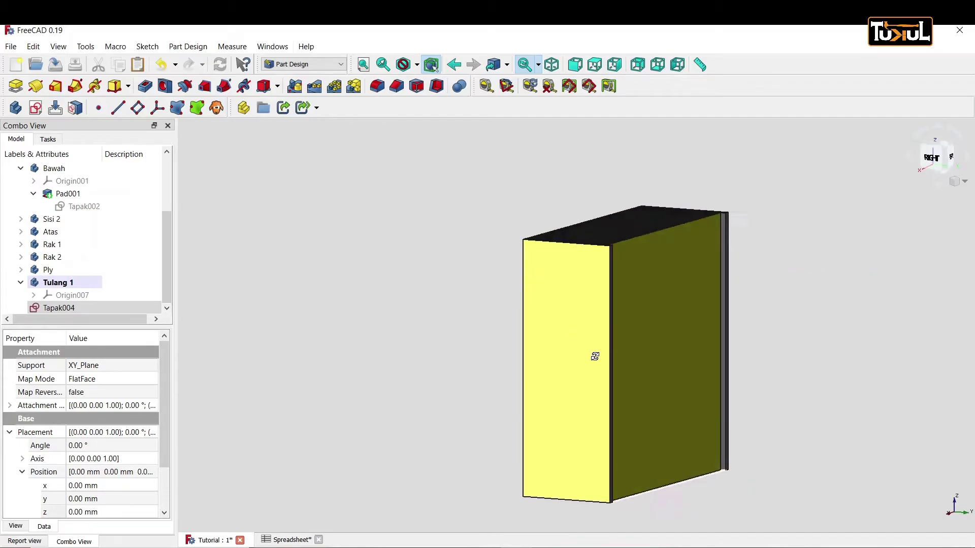
pyautogui.click(340, 360)
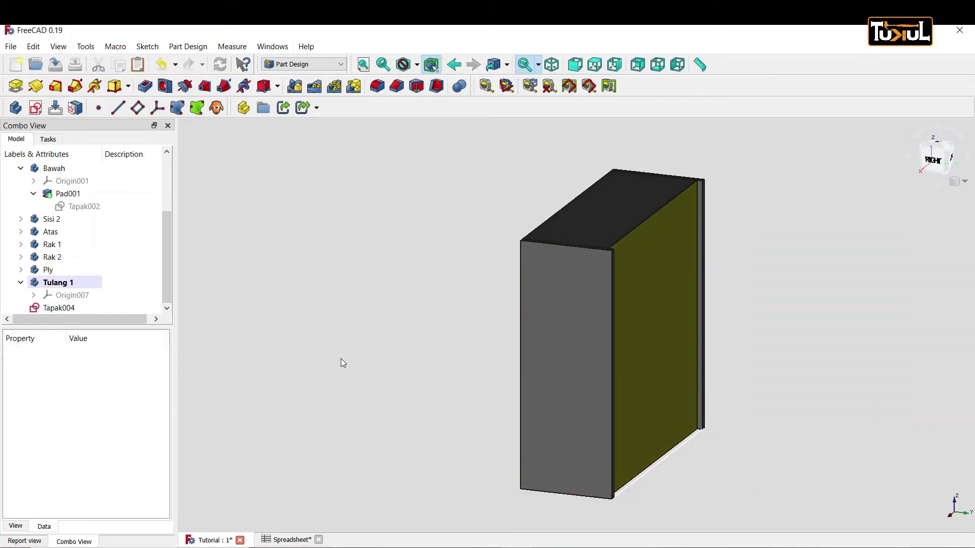
pyautogui.click(588, 374)
pyautogui.scroll(2, 114, 234)
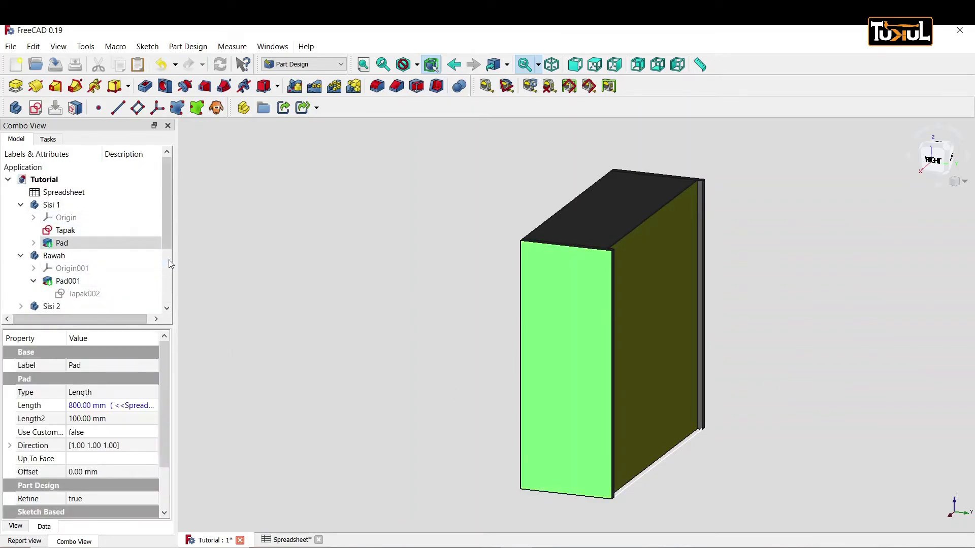
pyautogui.click(53, 205)
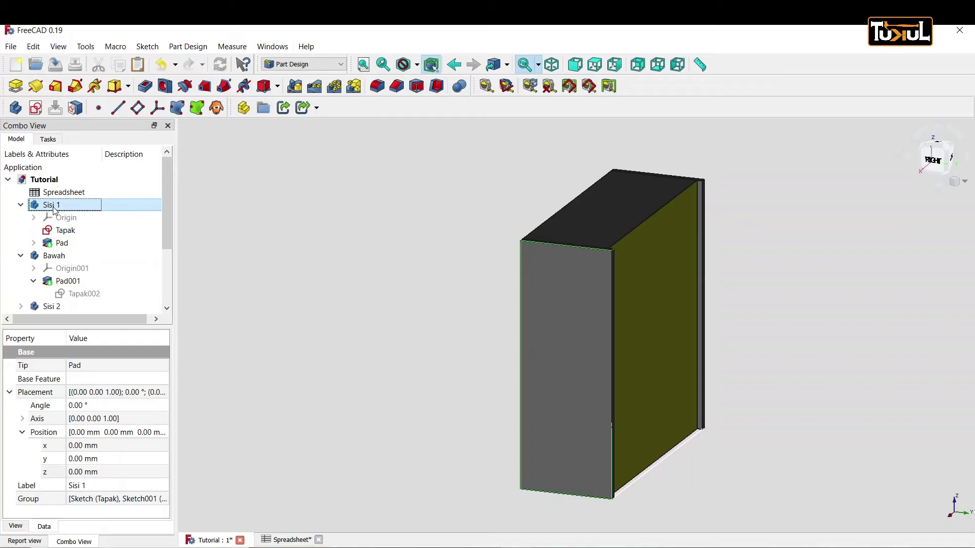
pyautogui.press('space')
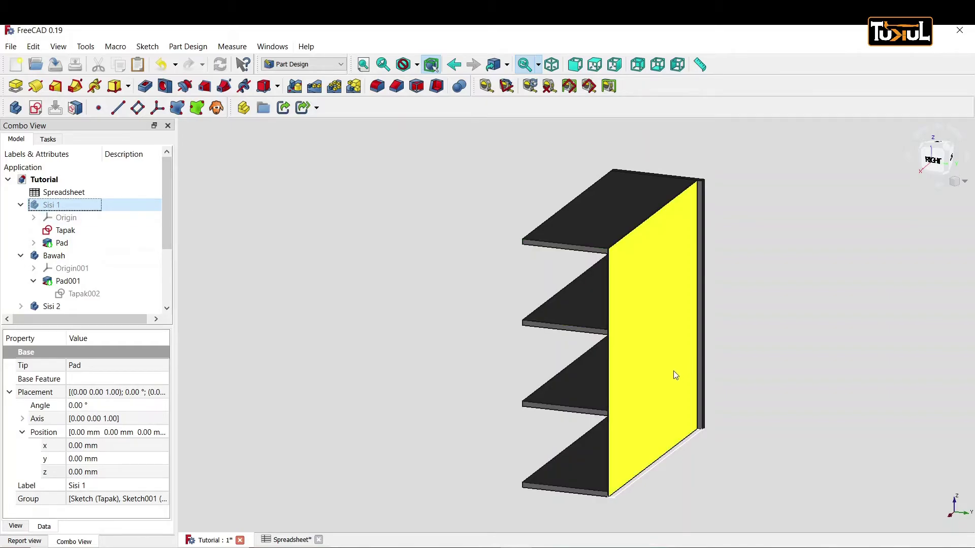
# Step: Zoom to the bottom shelf and move Tapak004 into the Tulang 1 body
pyautogui.scroll(3, 673, 373)
pyautogui.scroll(-1, 673, 373)
pyautogui.scroll(-2, 675, 375)
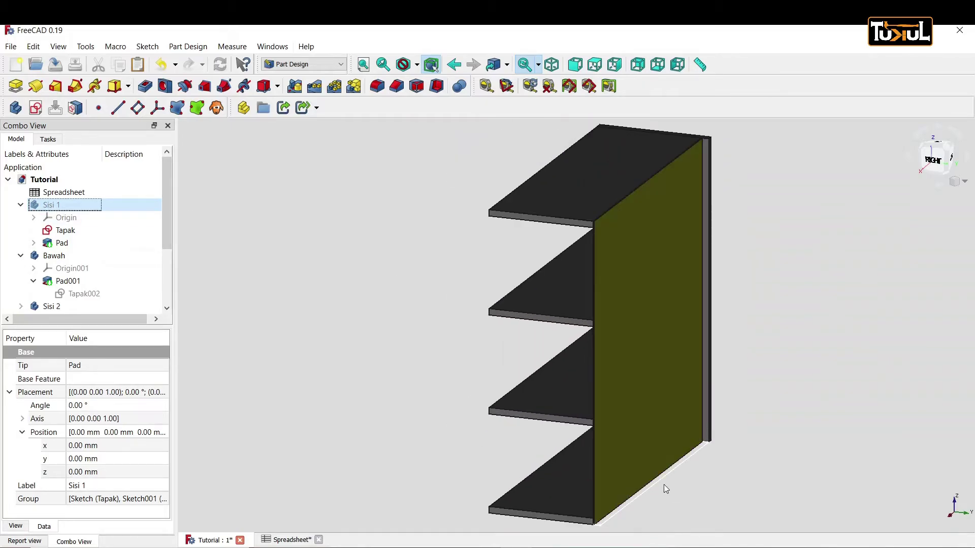
pyautogui.moveTo(664, 486); pyautogui.dragTo(665, 404, button='middle')
pyautogui.scroll(1, 660, 408)
pyautogui.scroll(1, 642, 418)
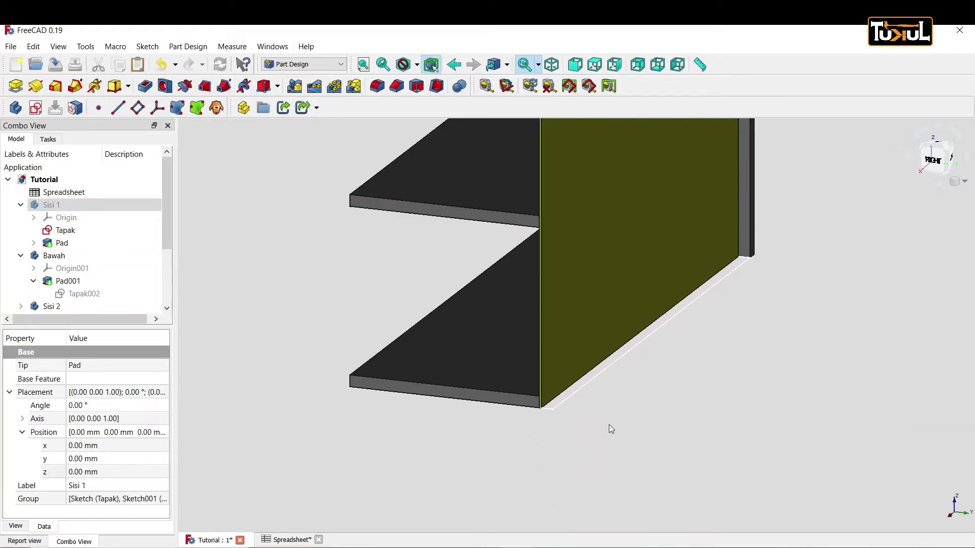
pyautogui.scroll(2, 583, 416)
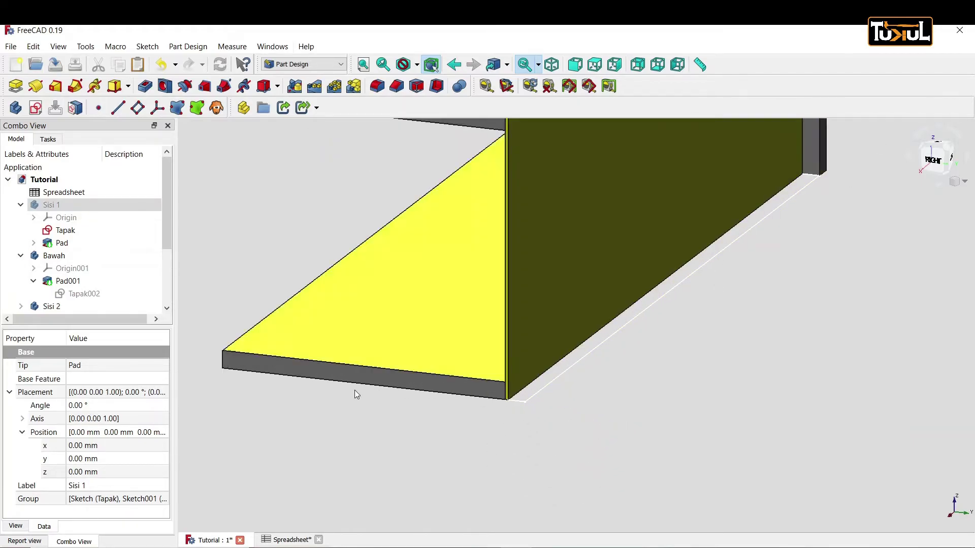
pyautogui.scroll(-3, 166, 231)
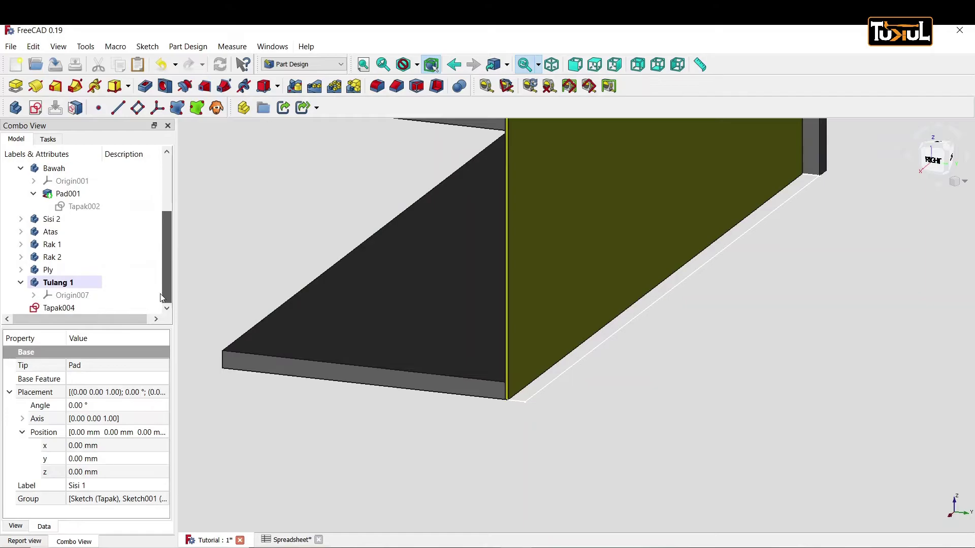
pyautogui.click(51, 307)
pyautogui.moveTo(51, 309); pyautogui.dragTo(65, 288)
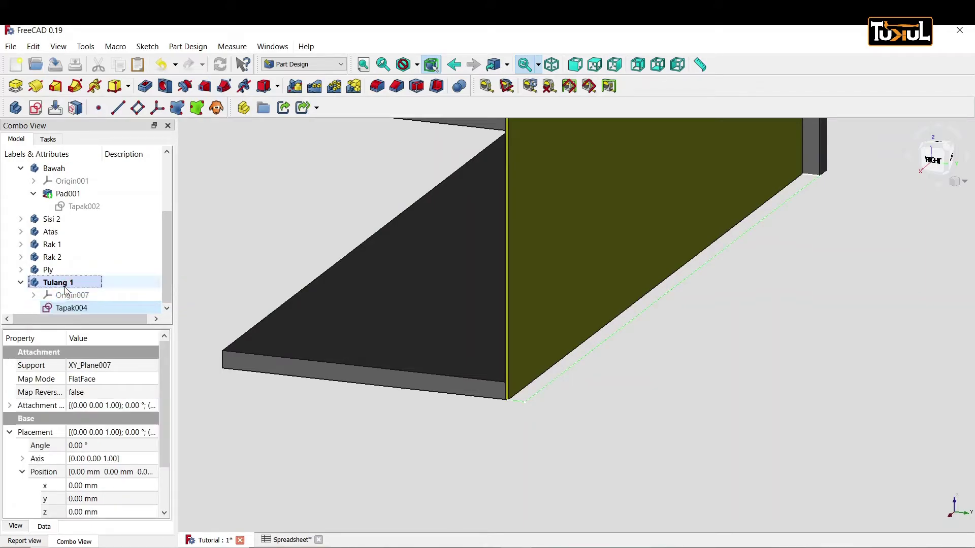
# Step: Pad Tapak004 with its Length formula set to <<Spreadsheet>>.T (800.00)
pyautogui.click(15, 86)
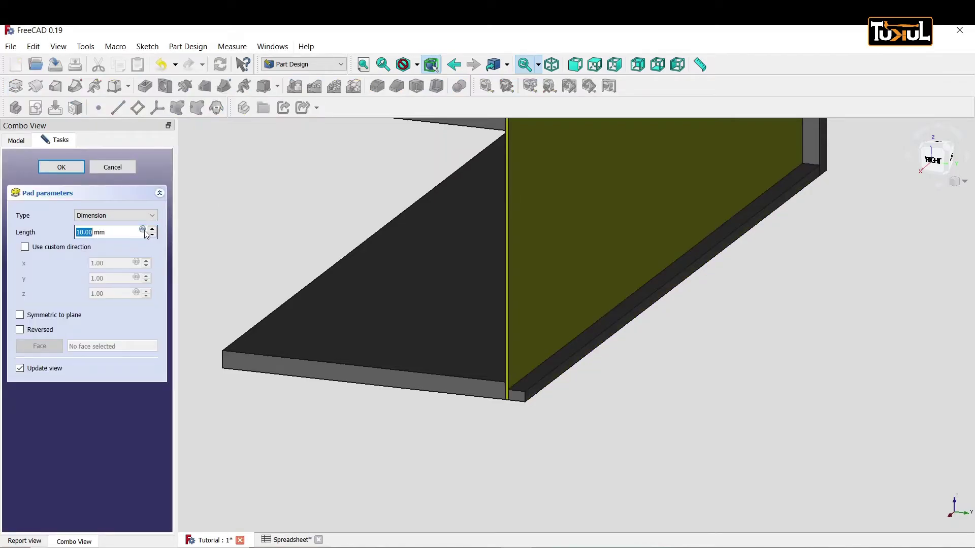
pyautogui.click(142, 230)
pyautogui.write('s')
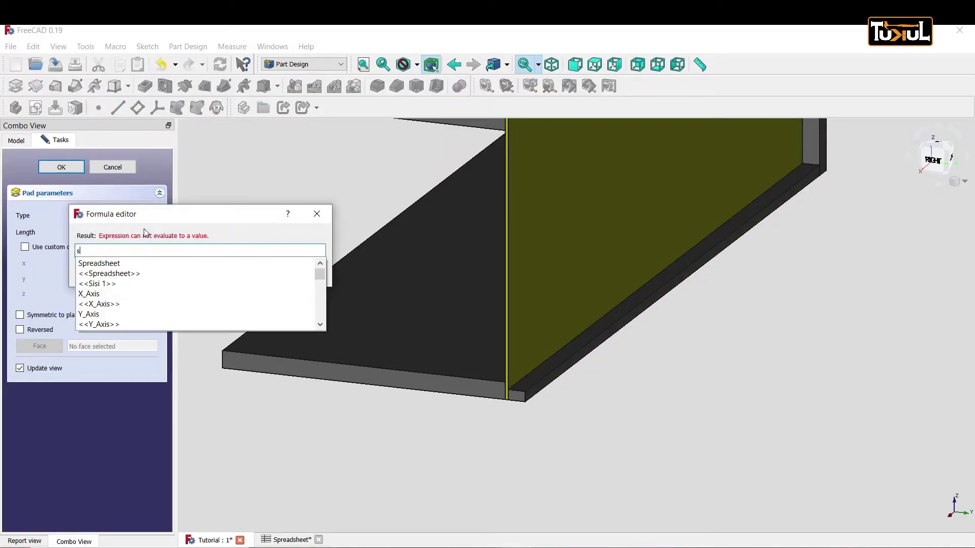
pyautogui.click(114, 274)
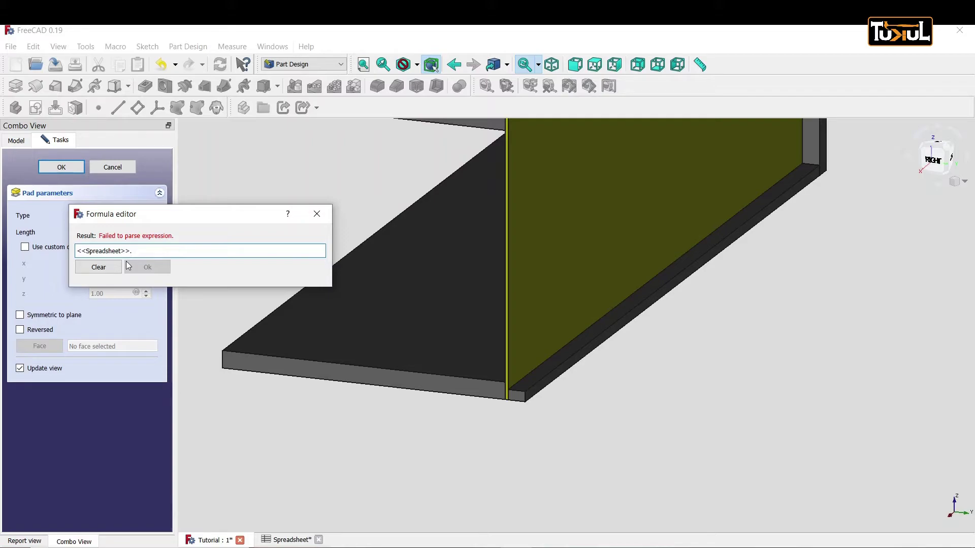
pyautogui.write('Y')
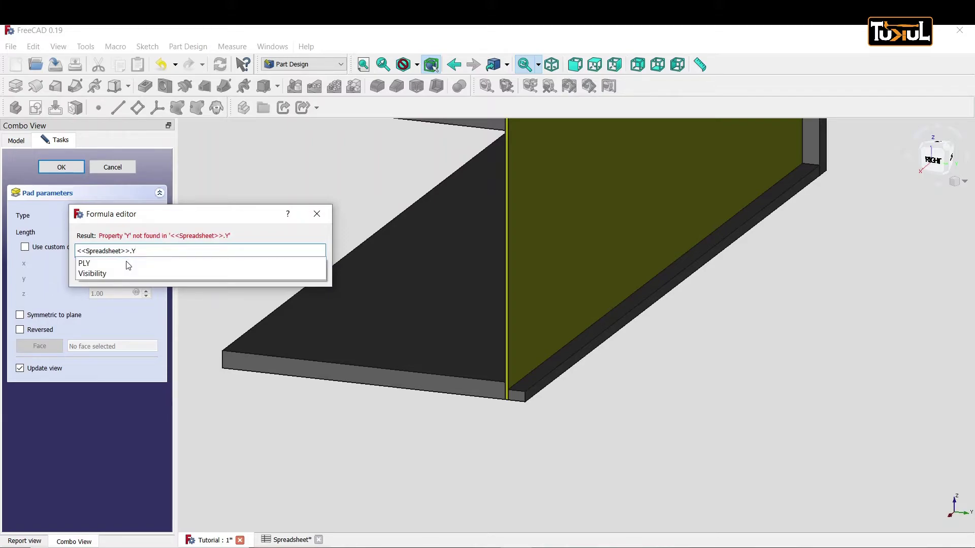
pyautogui.press('BackSpace')
pyautogui.write('T')
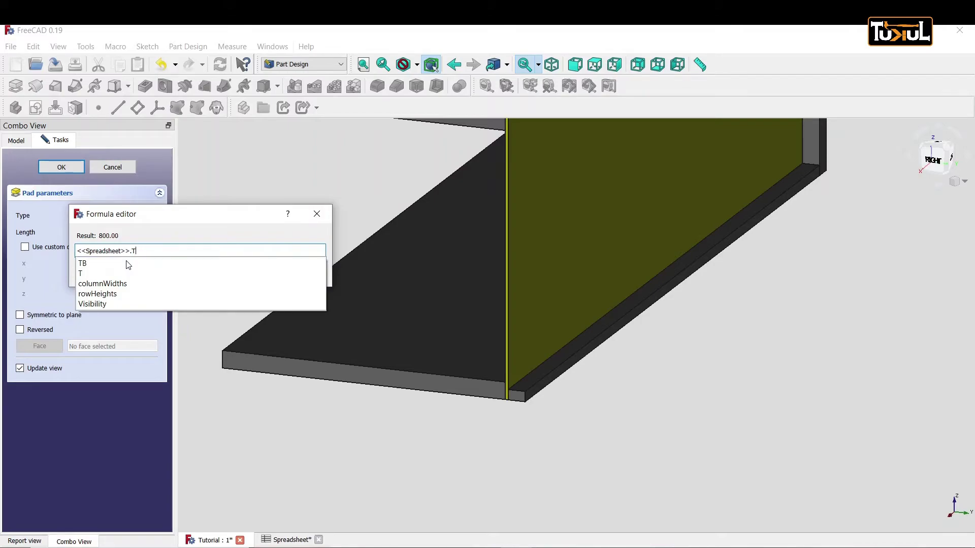
# Step: Switch to the Spreadsheet view and close the pad's formula editor
pyautogui.click(271, 539)
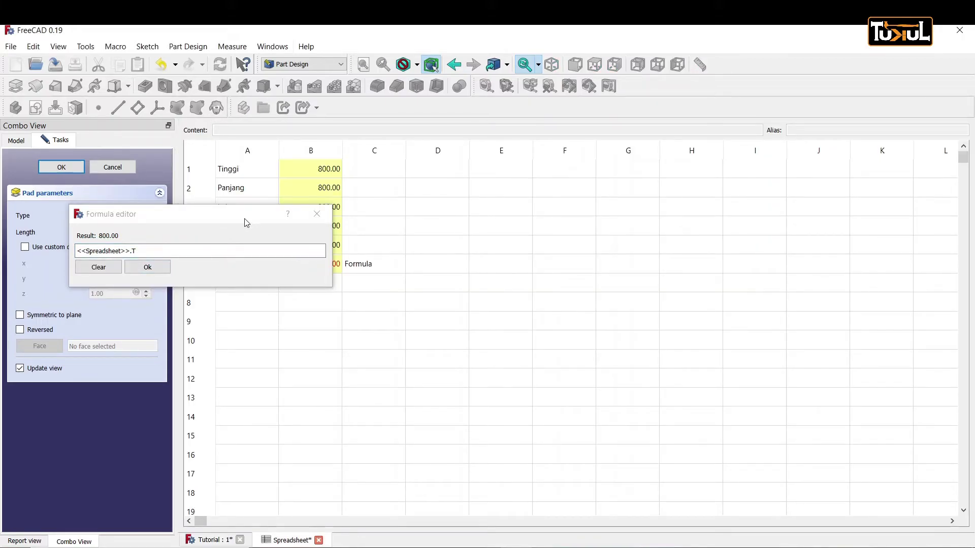
pyautogui.moveTo(244, 217); pyautogui.dragTo(197, 354)
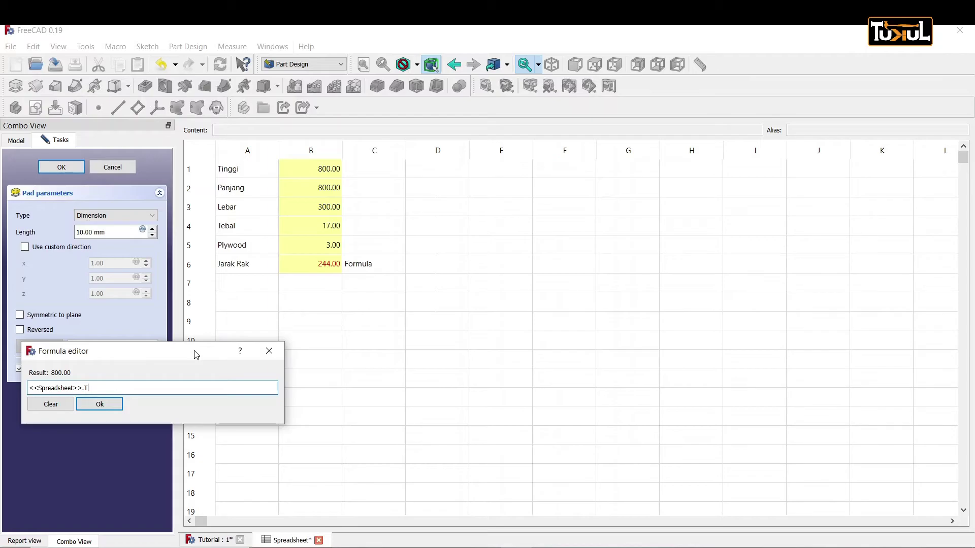
pyautogui.press('BackSpace')
pyautogui.click(56, 404)
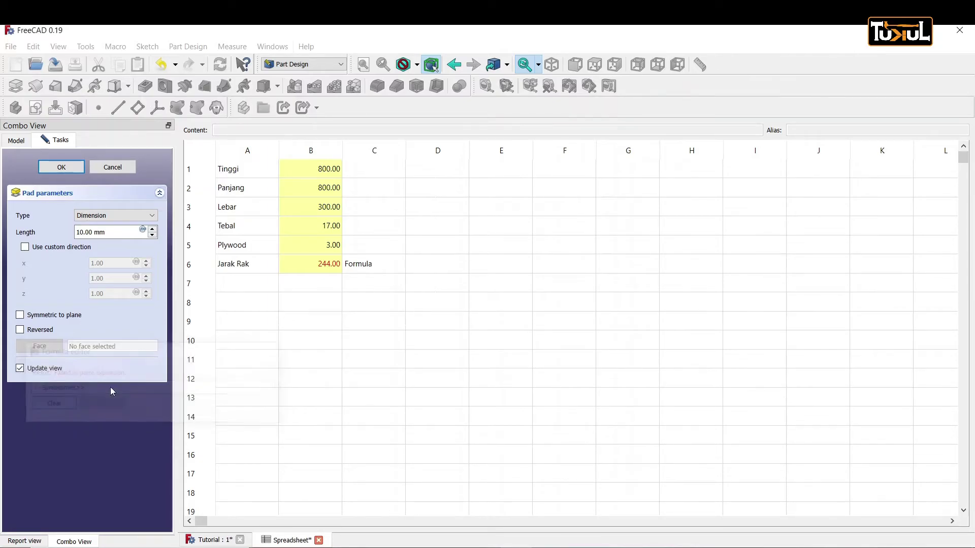
# Step: Add a spreadsheet row 7 with label Tulang in A7 and 100 in B7
pyautogui.click(227, 283)
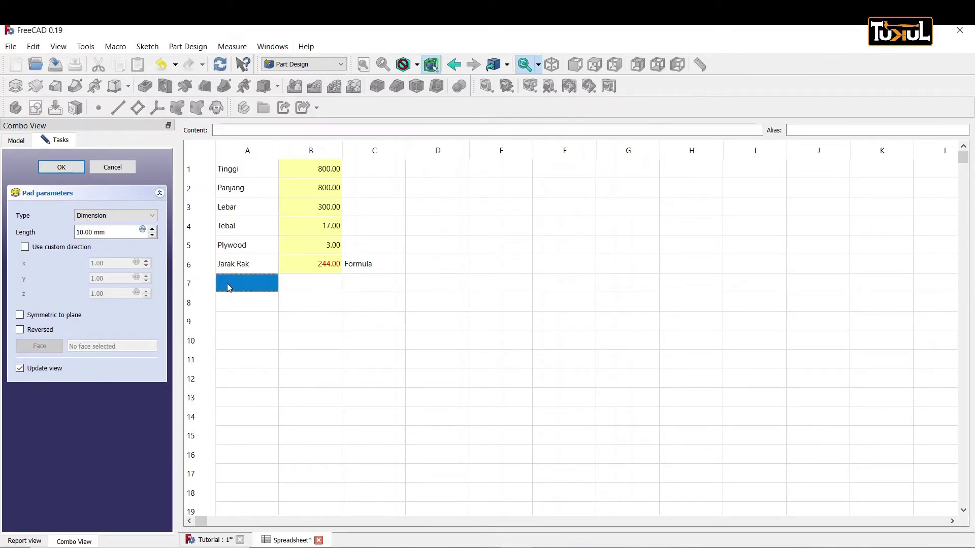
pyautogui.click(249, 345)
pyautogui.click(236, 291)
pyautogui.write('T')
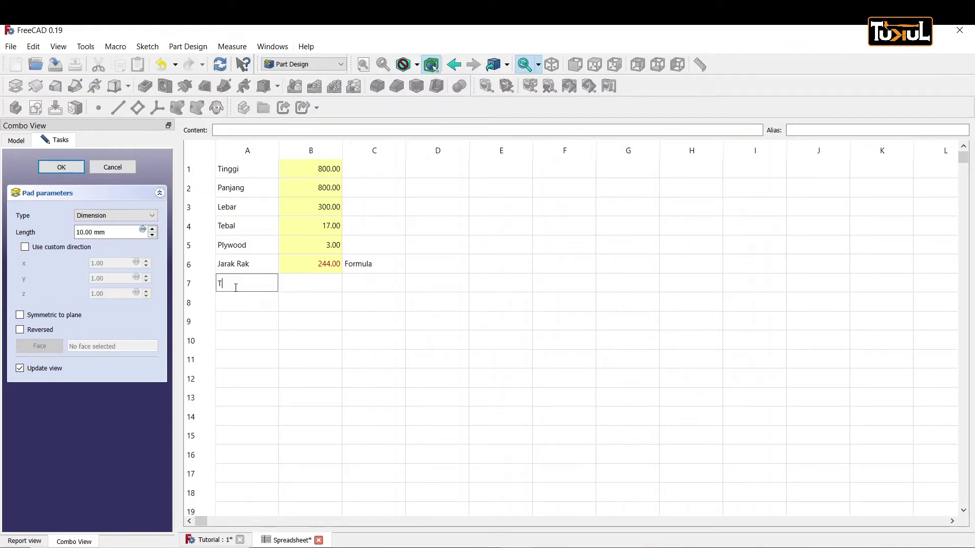
pyautogui.write('ulang')
pyautogui.press('Return')
pyautogui.click(312, 285)
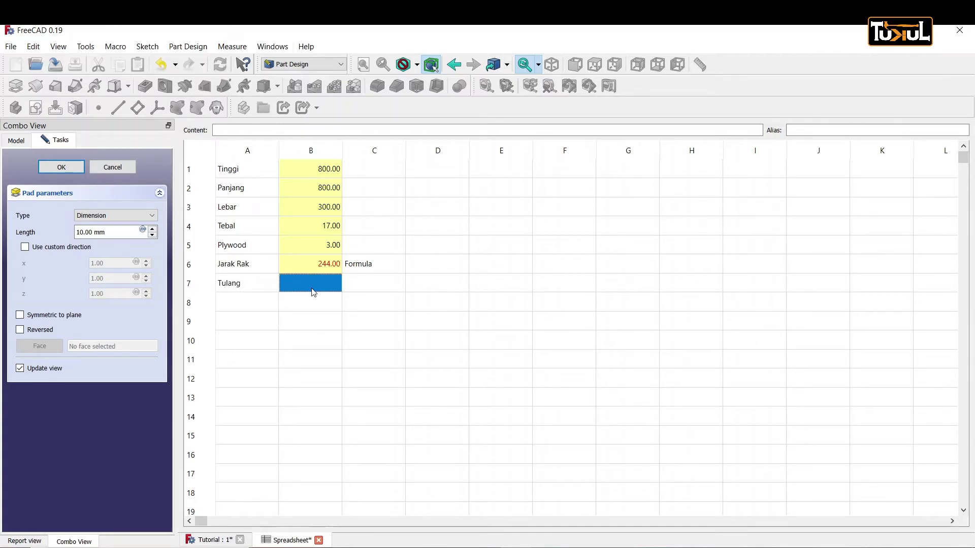
pyautogui.write('100')
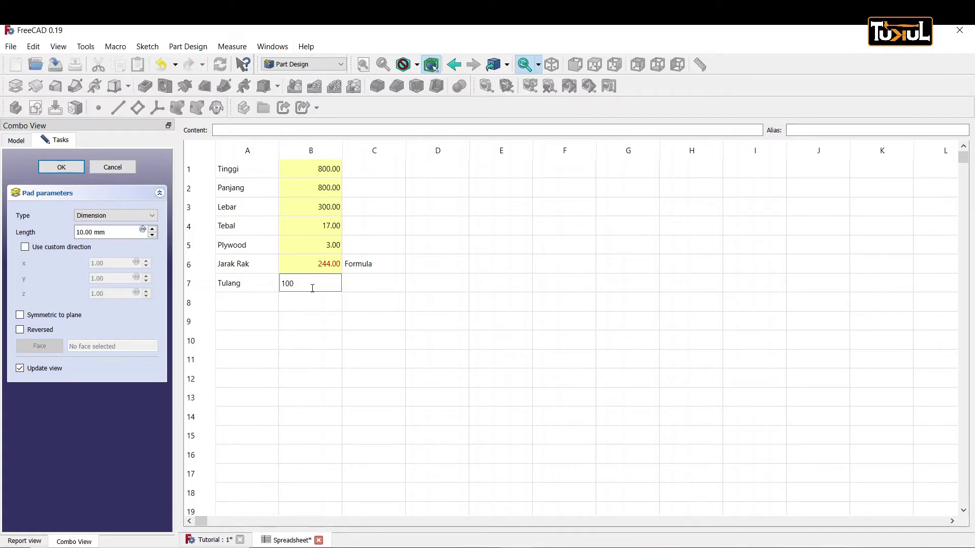
pyautogui.press('Return')
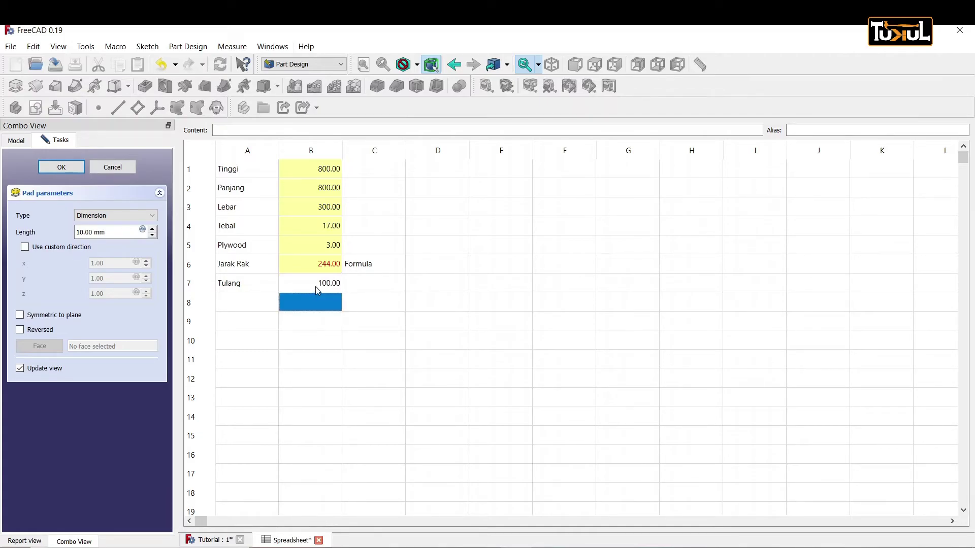
# Step: Give cell B7 the alias TL
pyautogui.click(315, 286)
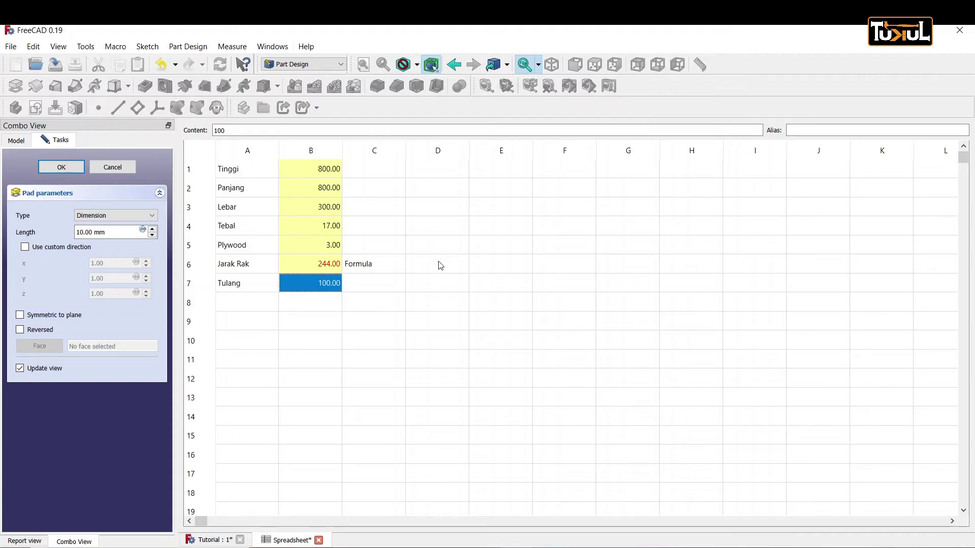
pyautogui.click(811, 131)
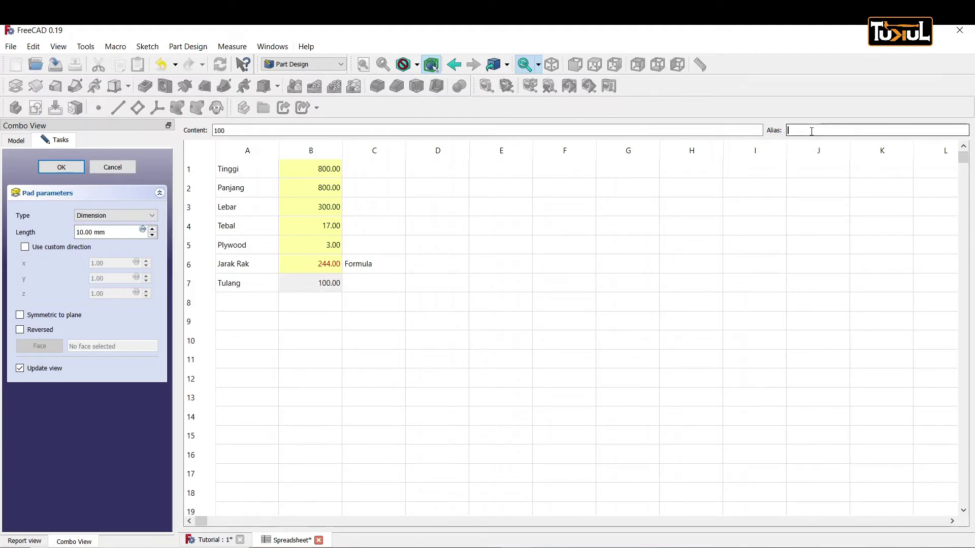
pyautogui.write('TL')
pyautogui.press('Return')
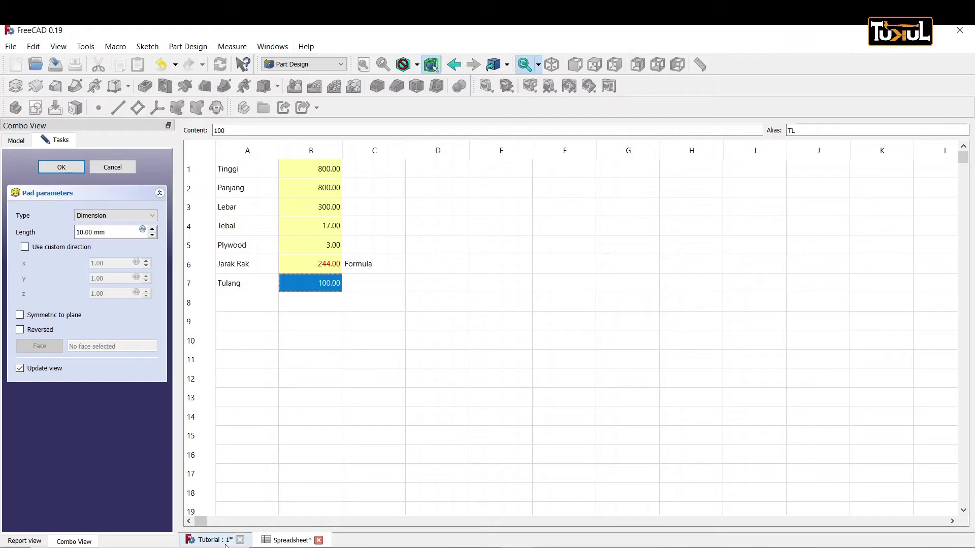
# Step: Set the pad length to <<Spreadsheet>>.TL (100 mm) and accept Pad003
pyautogui.click(206, 541)
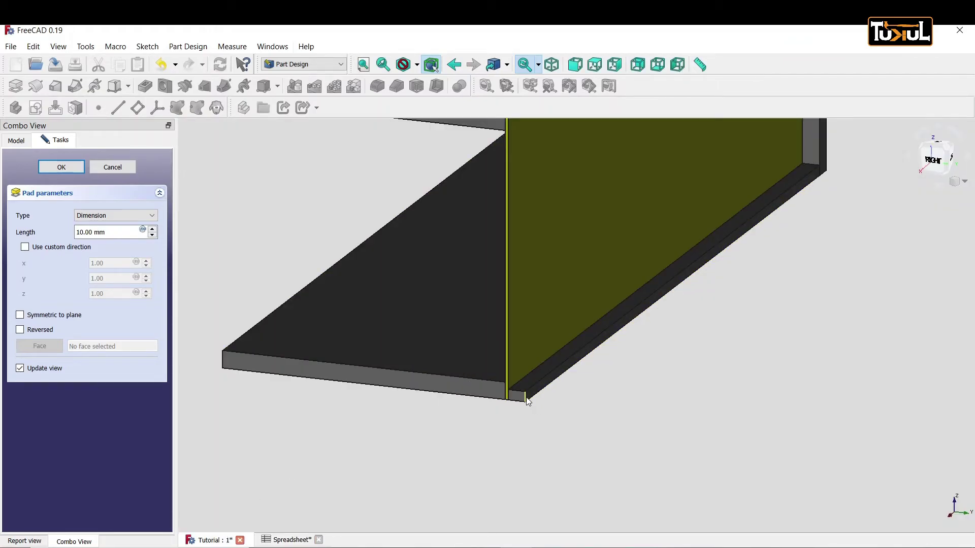
pyautogui.click(143, 231)
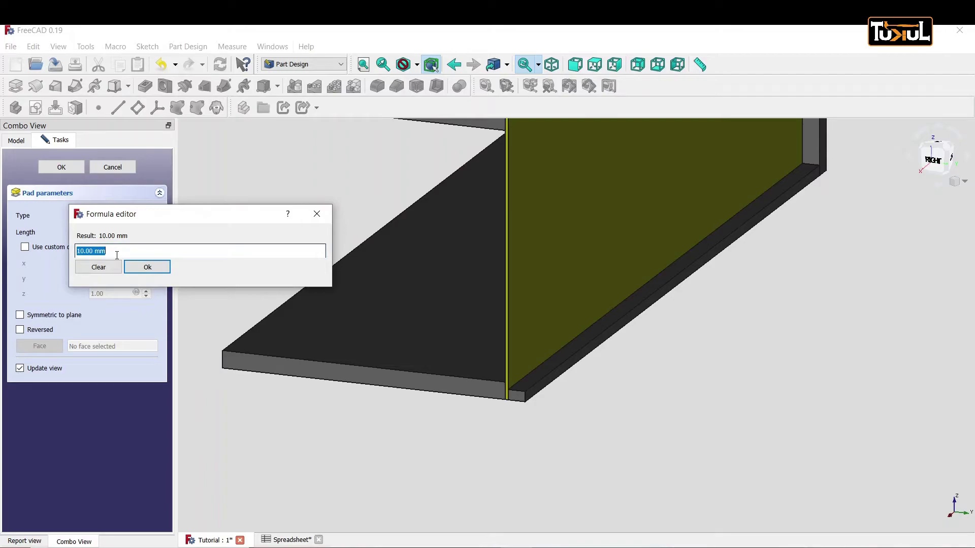
pyautogui.write('<<Spreadsheet>>.')
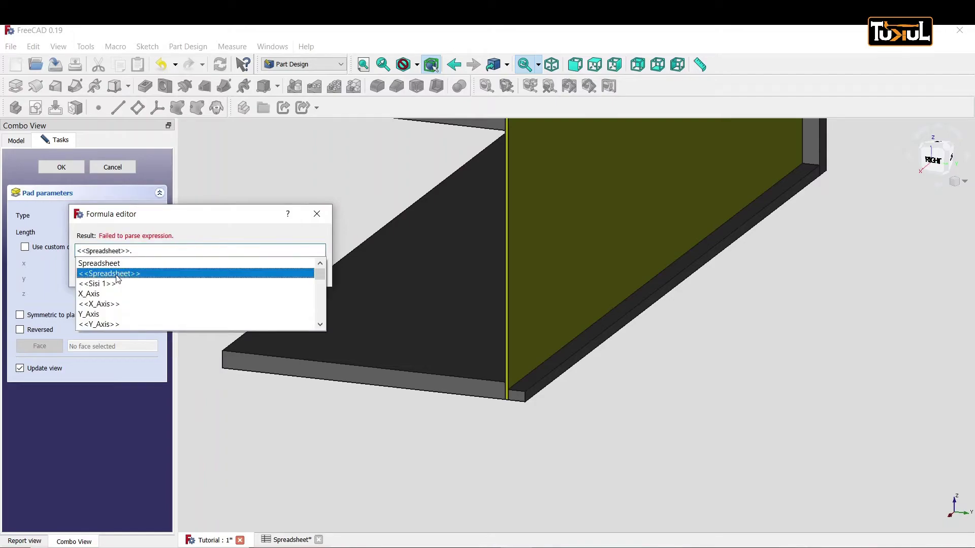
pyautogui.click(116, 275)
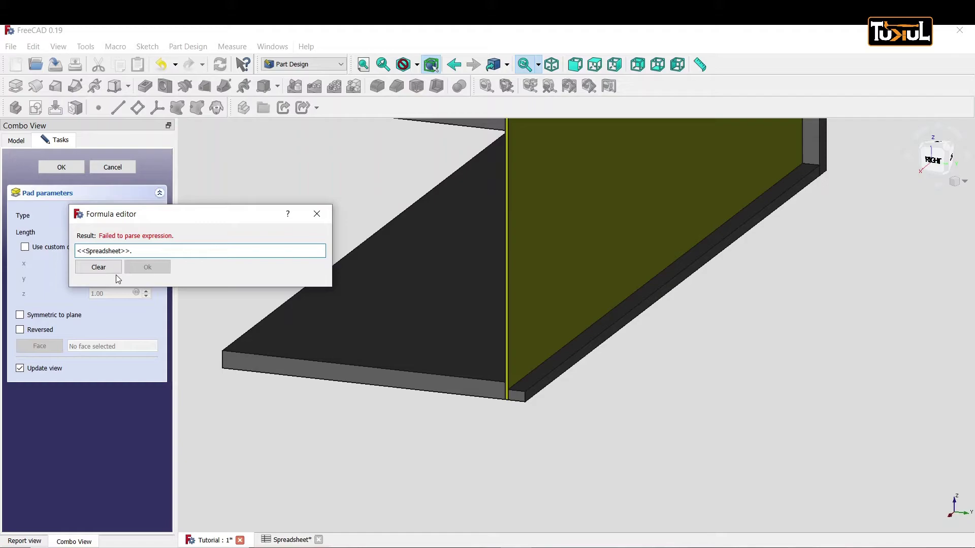
pyautogui.write('T')
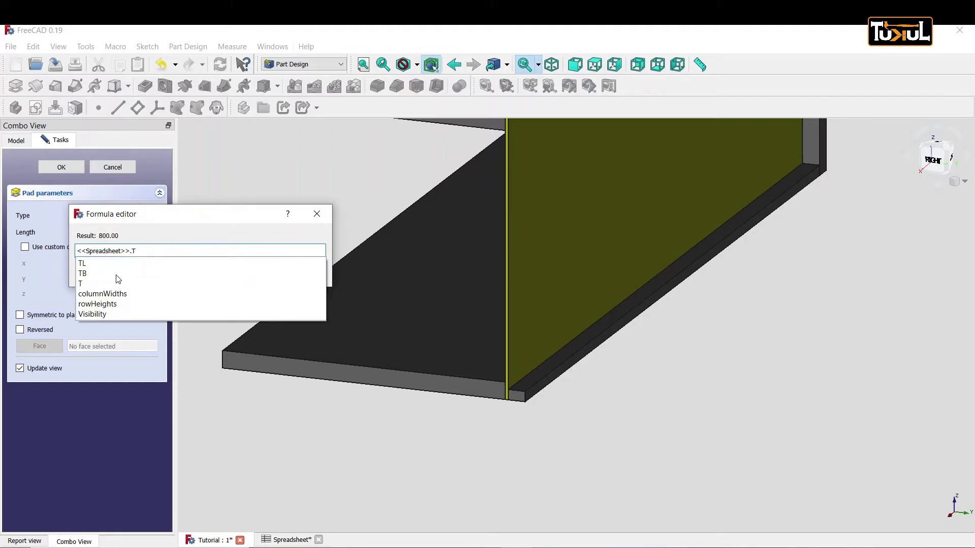
pyautogui.write('L')
pyautogui.click(87, 264)
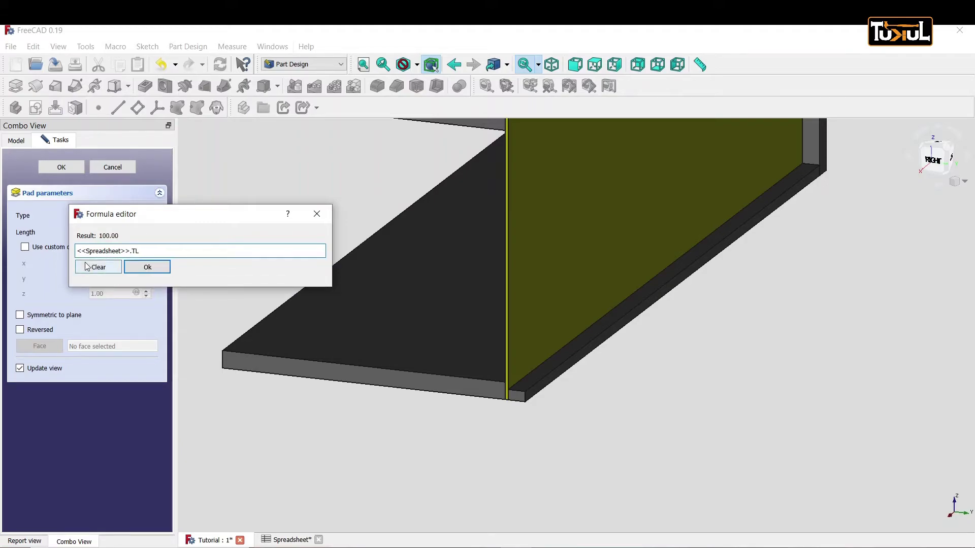
pyautogui.press('Return')
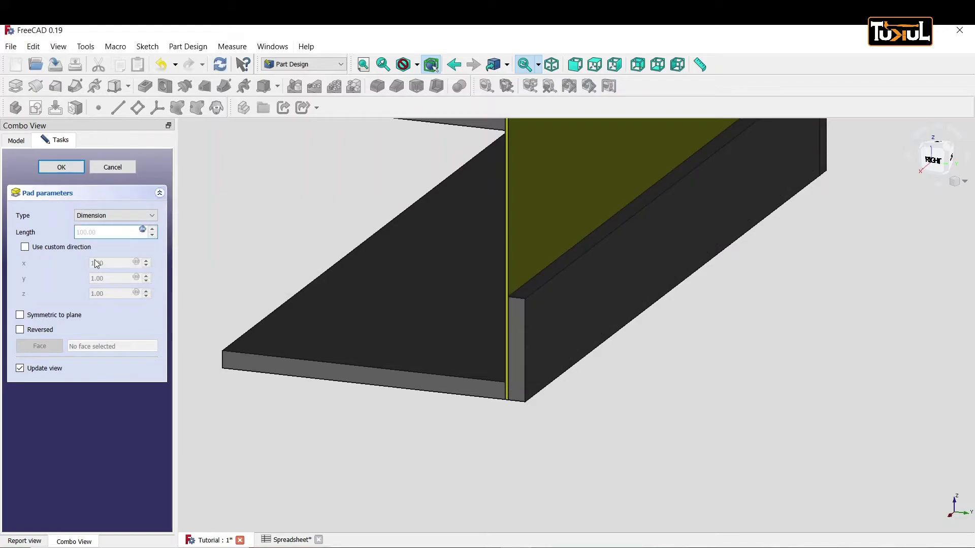
pyautogui.scroll(-3, 556, 315)
pyautogui.scroll(-3, 557, 317)
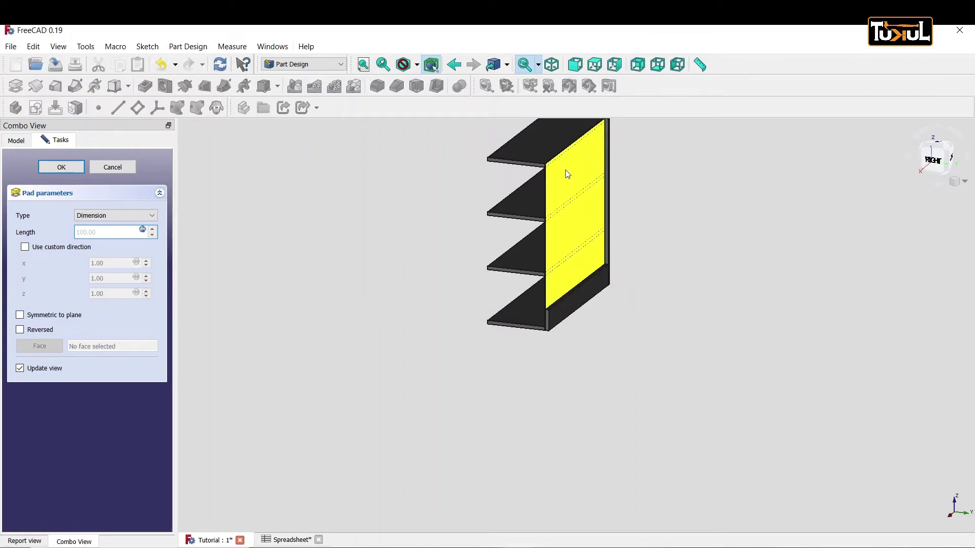
pyautogui.click(573, 283)
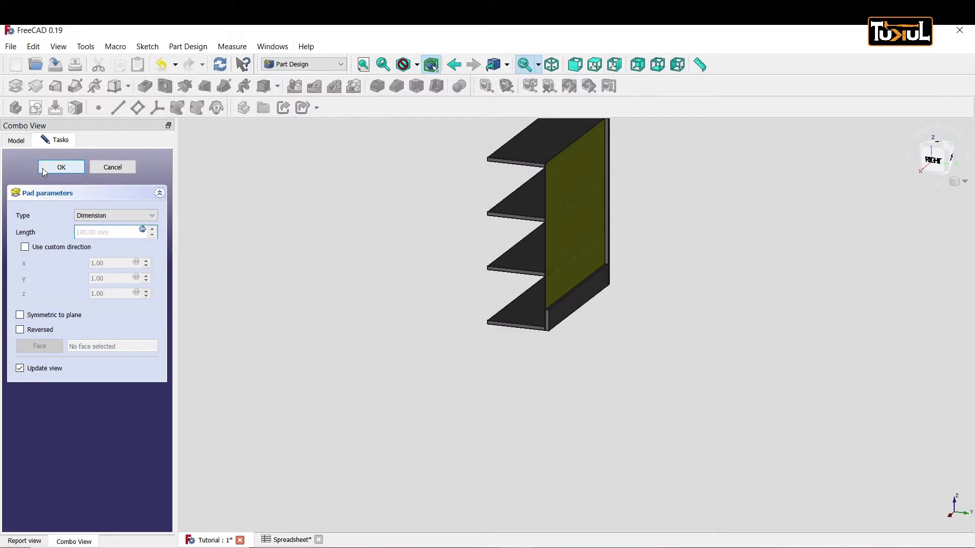
pyautogui.click(56, 170)
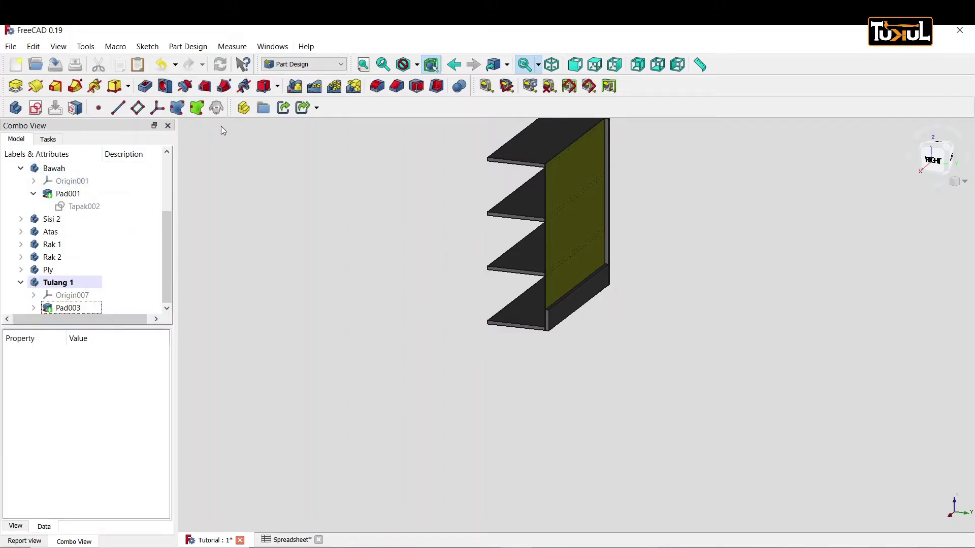
# Step: Collapse Tulang 1 in the tree and rename the Body008 clone to 'Tulang 2'
pyautogui.click(20, 282)
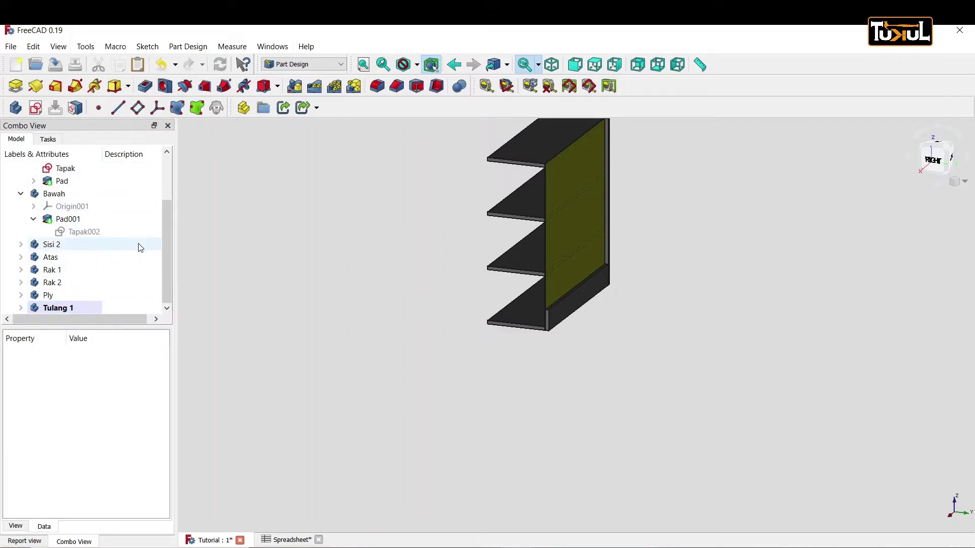
pyautogui.click(77, 307)
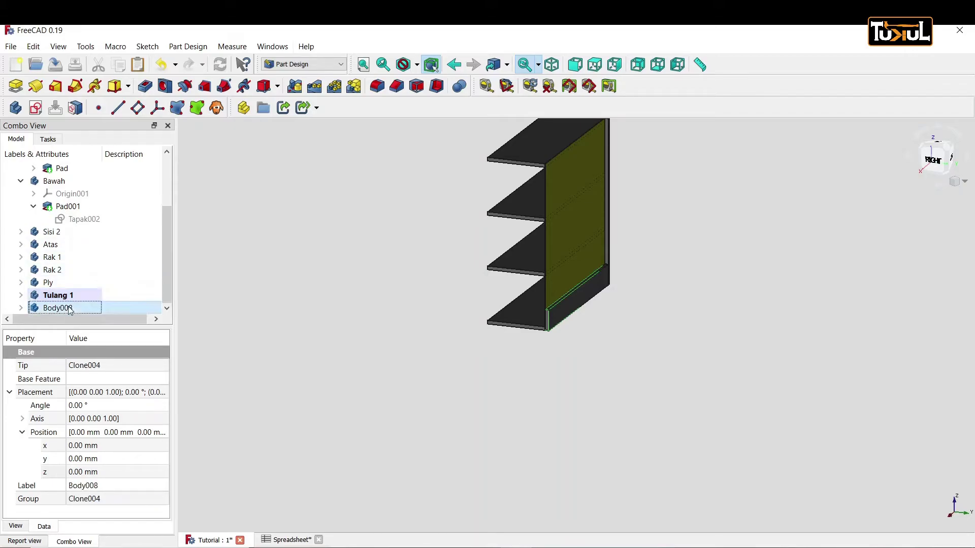
pyautogui.rightClick(70, 311)
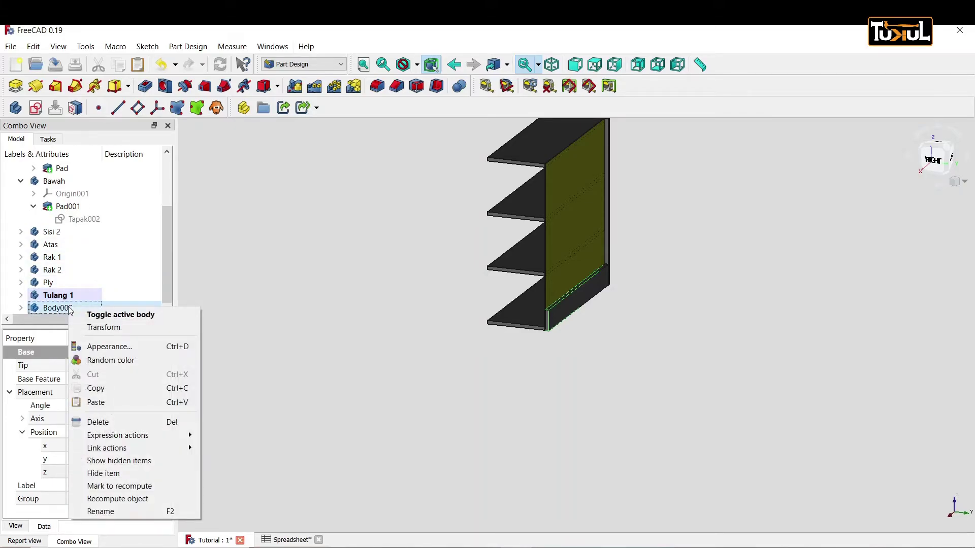
pyautogui.click(102, 512)
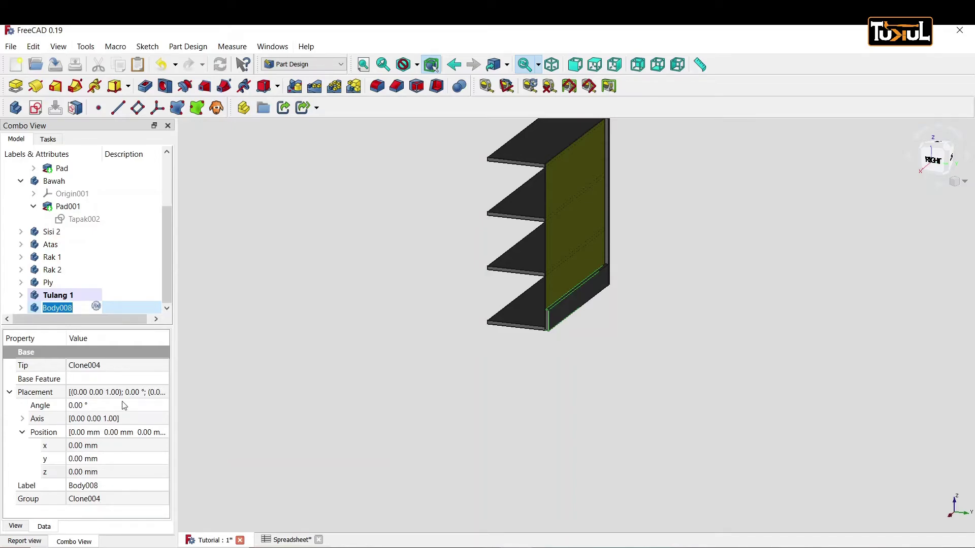
pyautogui.write('Tulang 2')
pyautogui.press('Return')
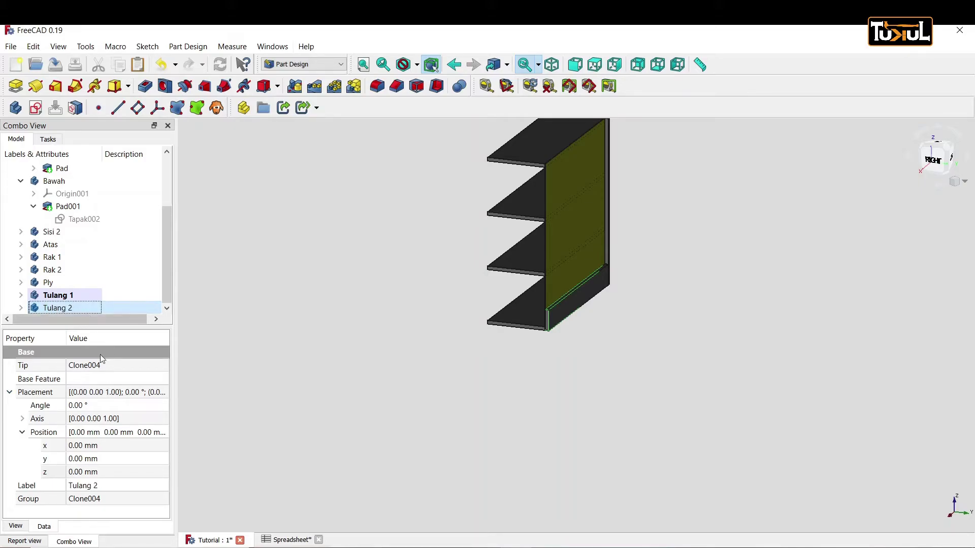
# Step: Start a formula on Tulang 2's z position using the spreadsheet's T alias
pyautogui.click(105, 475)
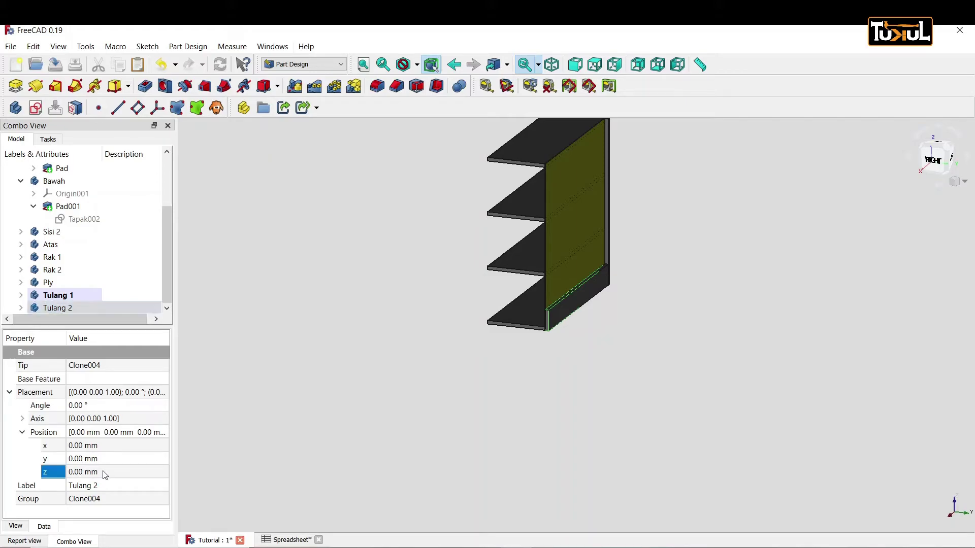
pyautogui.click(153, 471)
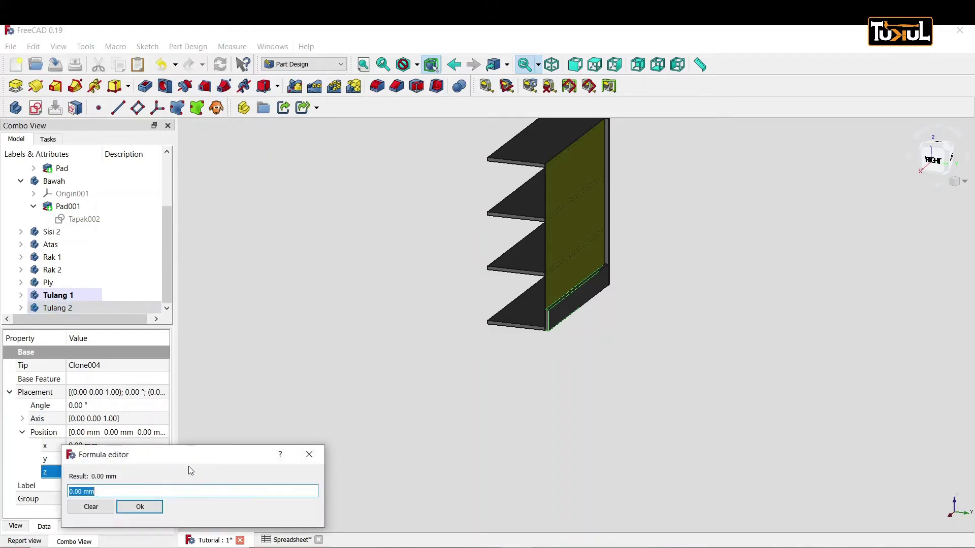
pyautogui.write('<<')
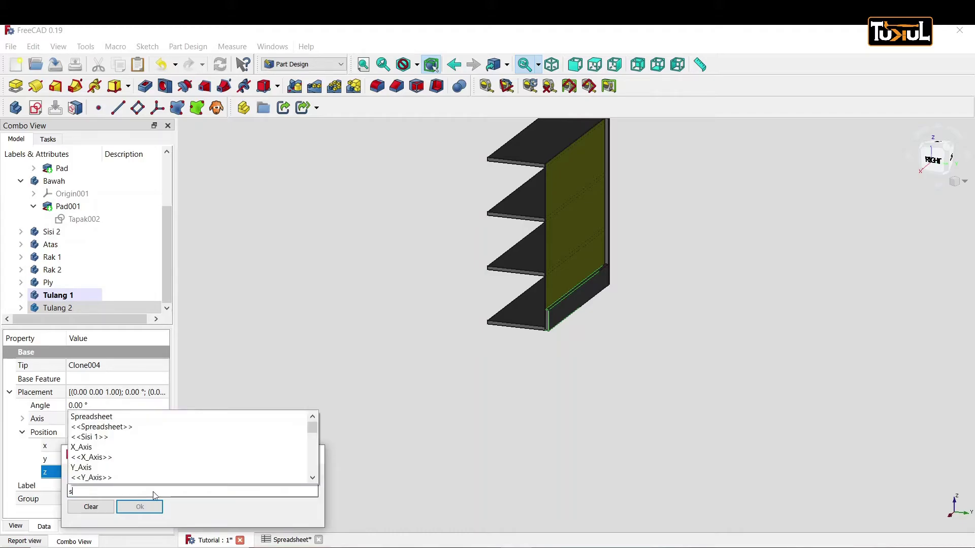
pyautogui.click(120, 431)
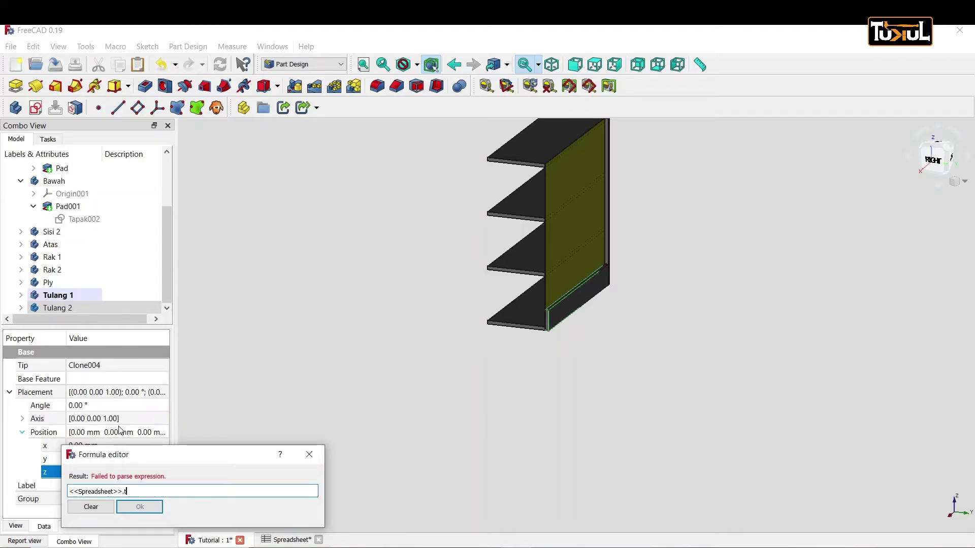
pyautogui.press('BackSpace')
pyautogui.write('T')
pyautogui.click(77, 448)
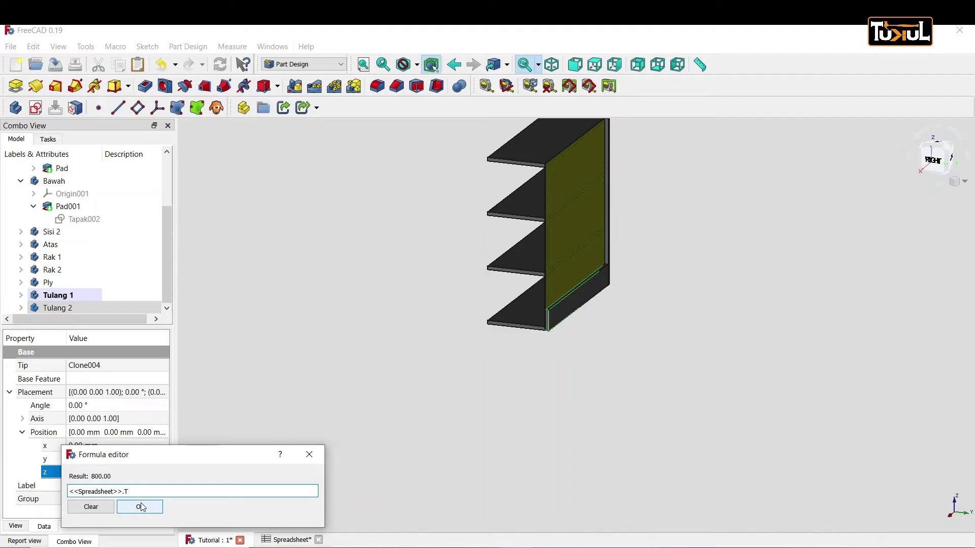
# Step: Subtract the spreadsheet's TL and recompute, lifting Tulang 2 to z = 700 mm
pyautogui.write('-')
pyautogui.write('<<')
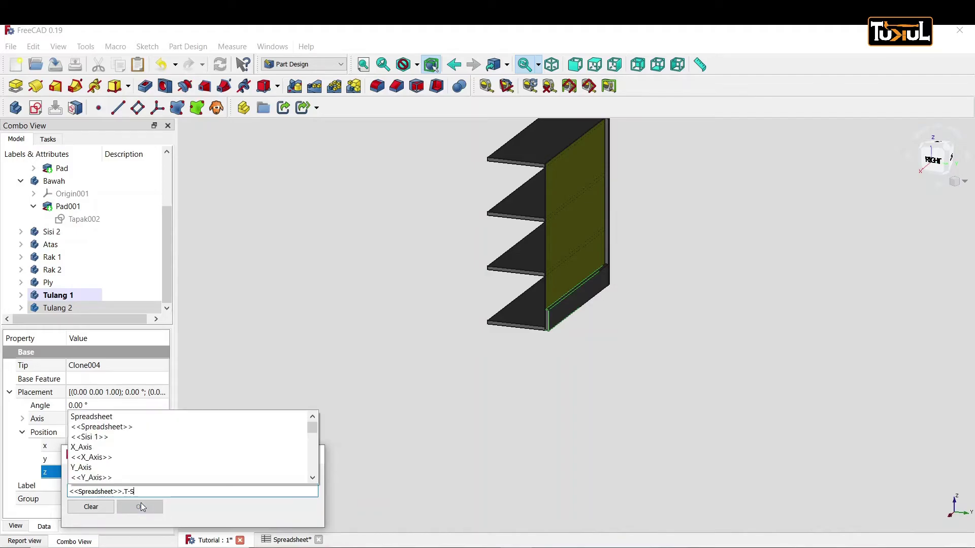
pyautogui.click(118, 428)
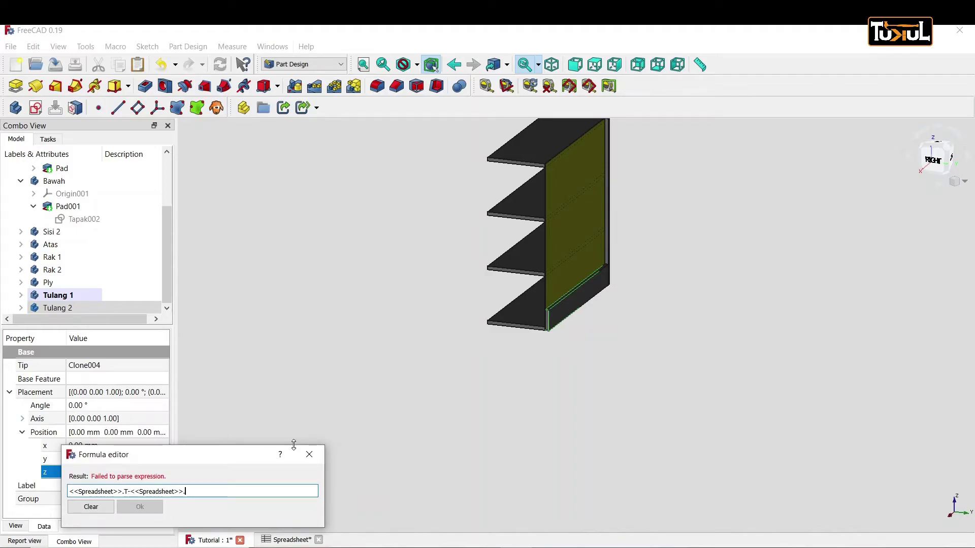
pyautogui.write('TL')
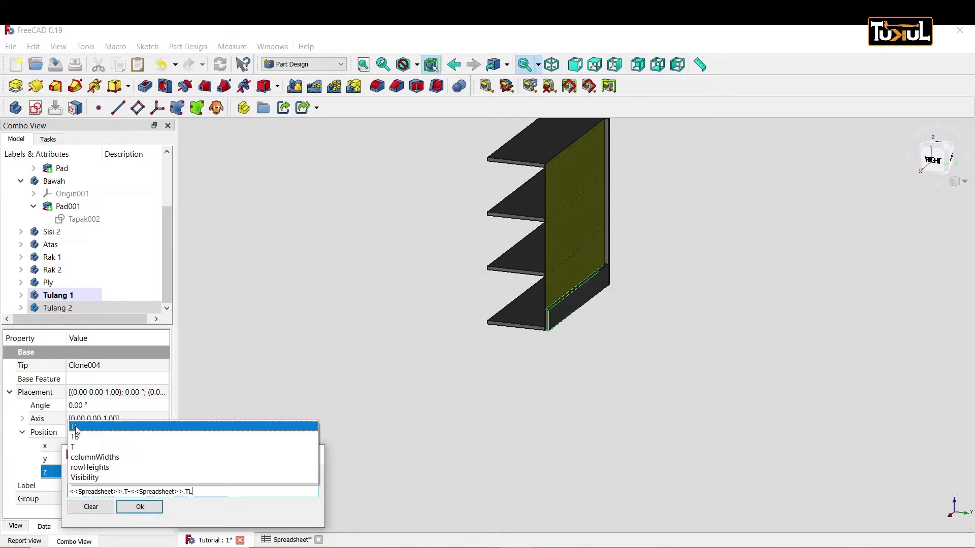
pyautogui.click(75, 427)
pyautogui.click(148, 508)
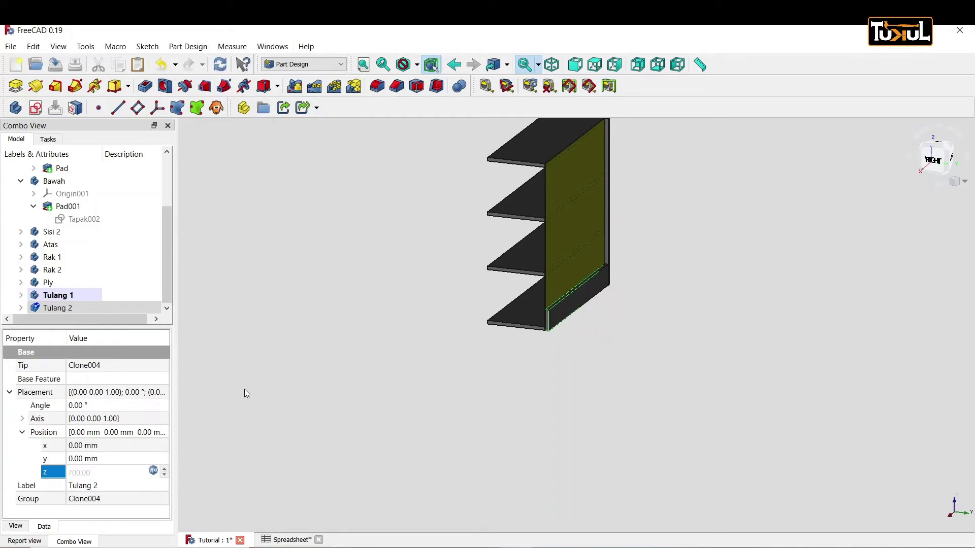
pyautogui.click(220, 64)
pyautogui.scroll(2, 645, 202)
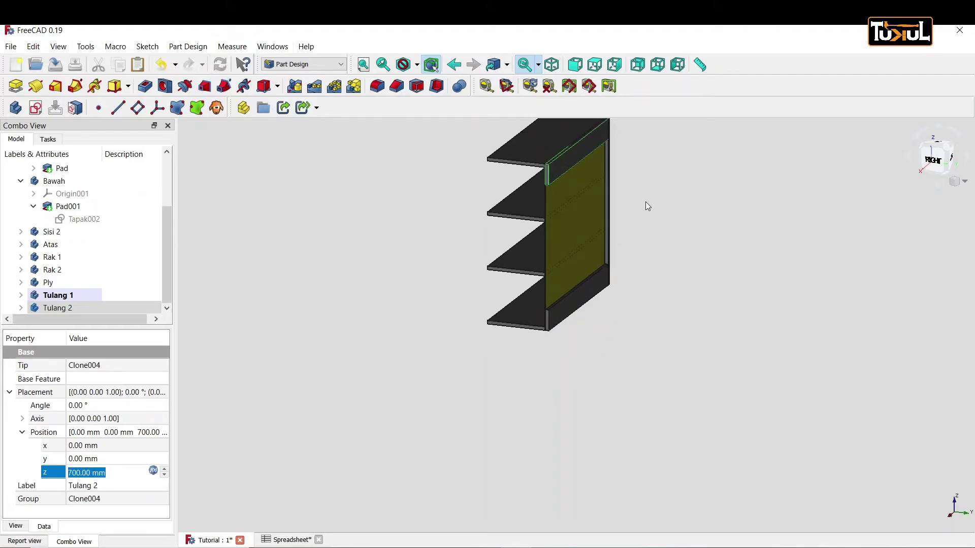
pyautogui.moveTo(427, 198); pyautogui.dragTo(370, 308, button='middle')
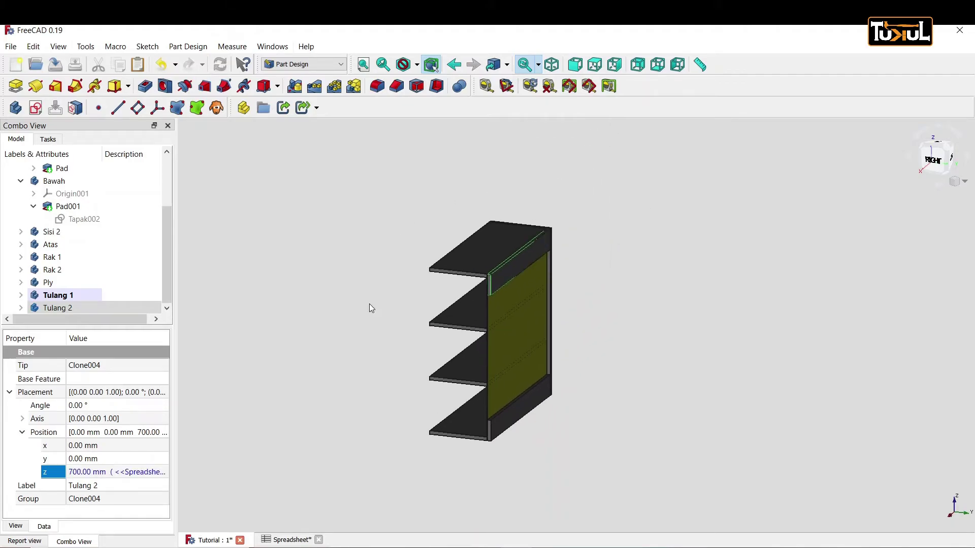
# Step: Save the document and show the hidden Sisi 1 side panel
pyautogui.hotkey('ctrl', 's')
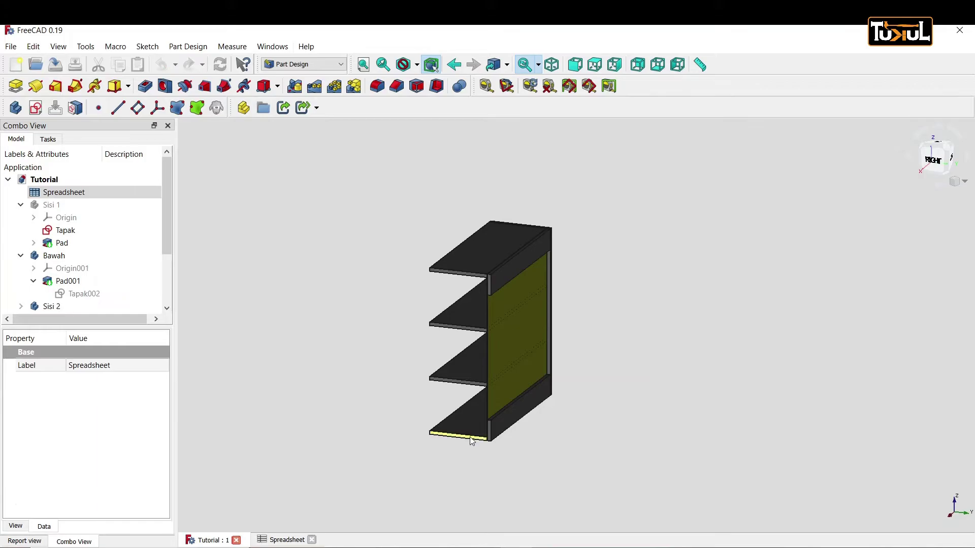
pyautogui.click(495, 389)
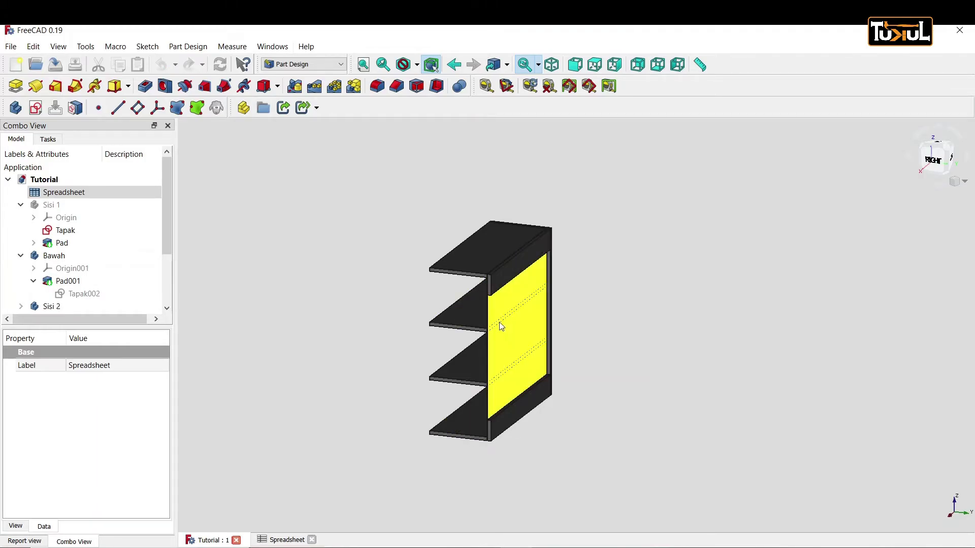
pyautogui.click(58, 208)
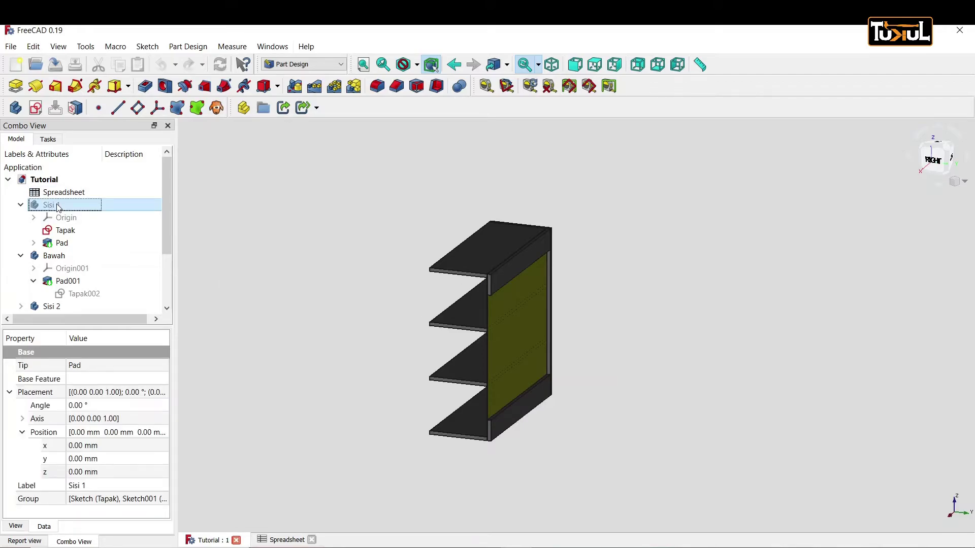
pyautogui.press('space')
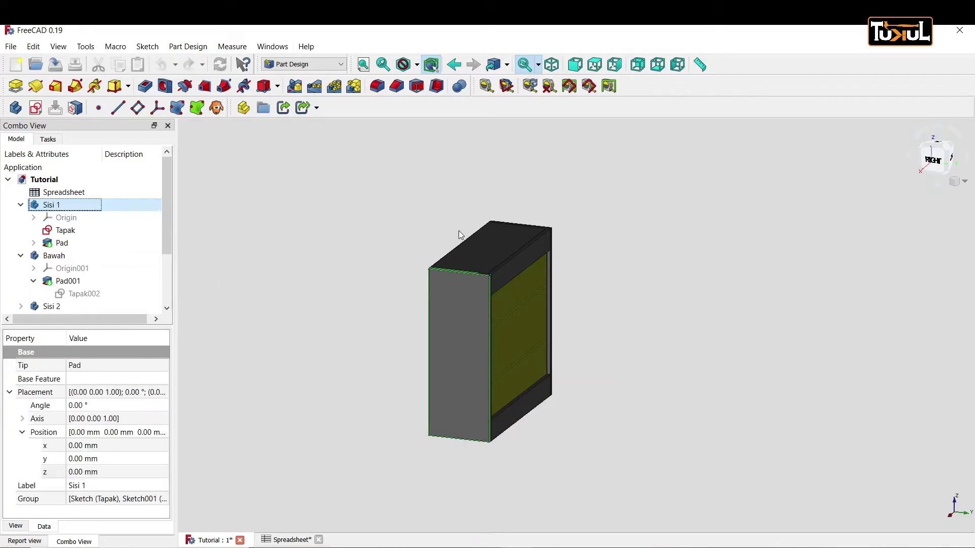
# Step: View the shelf isometrically, then collapse Sisi 1 and select the Tutorial document
pyautogui.click(553, 65)
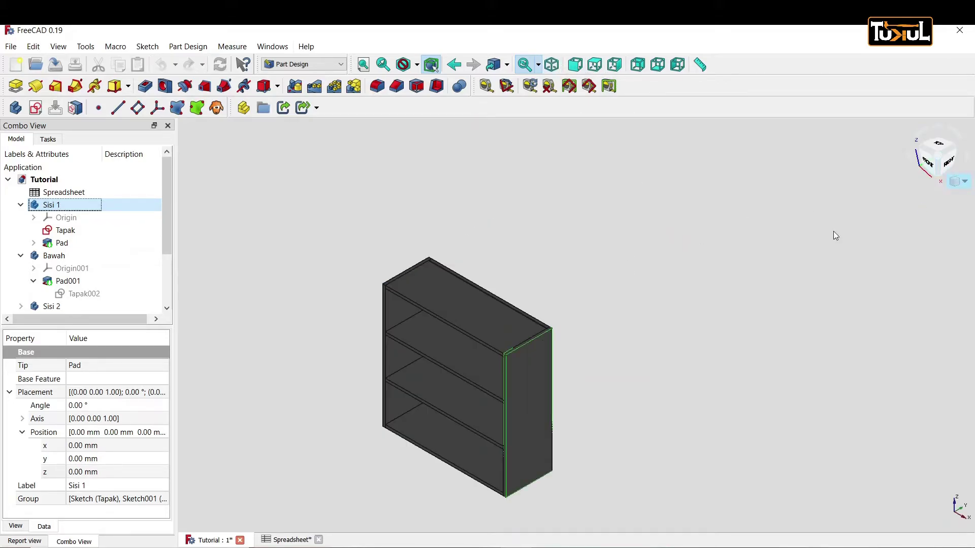
pyautogui.scroll(2, 583, 354)
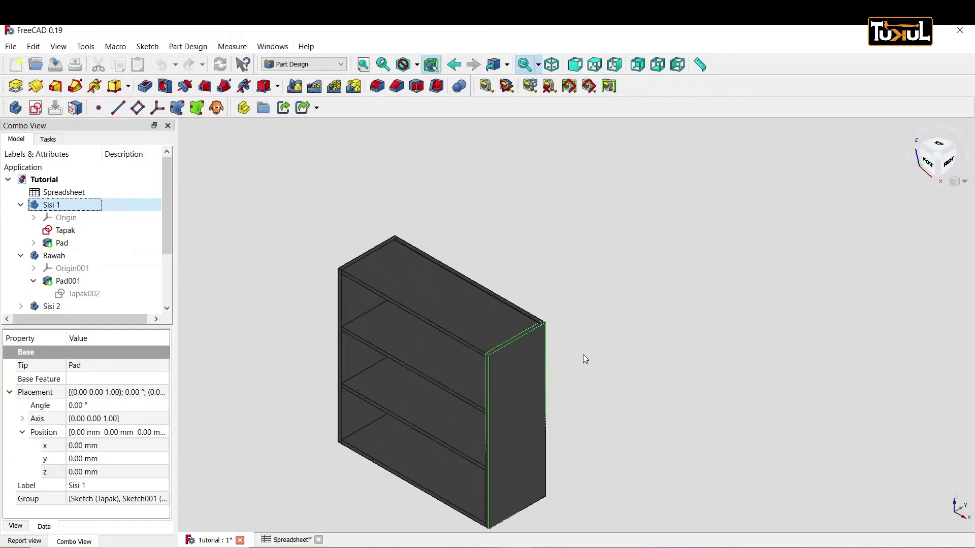
pyautogui.scroll(2, 583, 354)
pyautogui.moveTo(582, 355); pyautogui.dragTo(742, 261, button='middle')
pyautogui.scroll(-2, 742, 260)
pyautogui.scroll(-1, 754, 261)
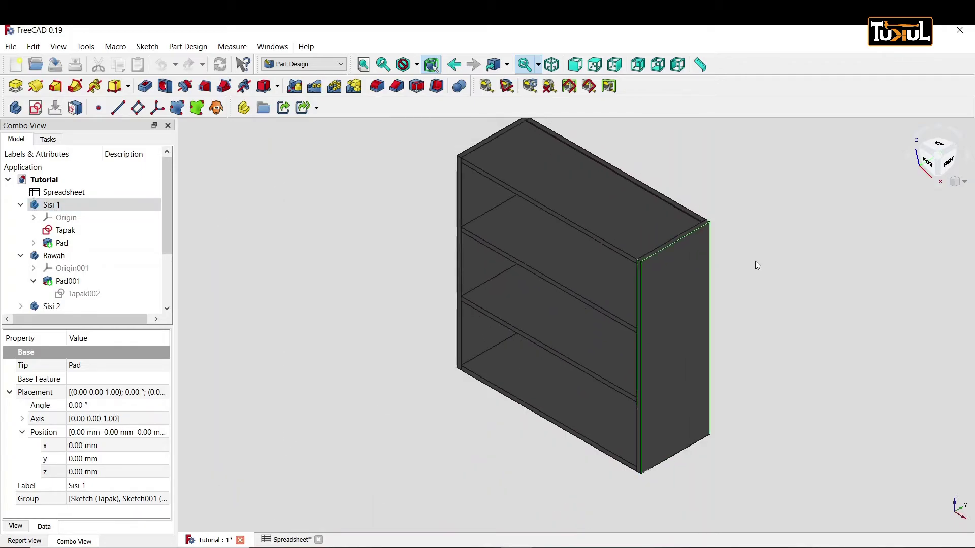
pyautogui.scroll(-1, 754, 263)
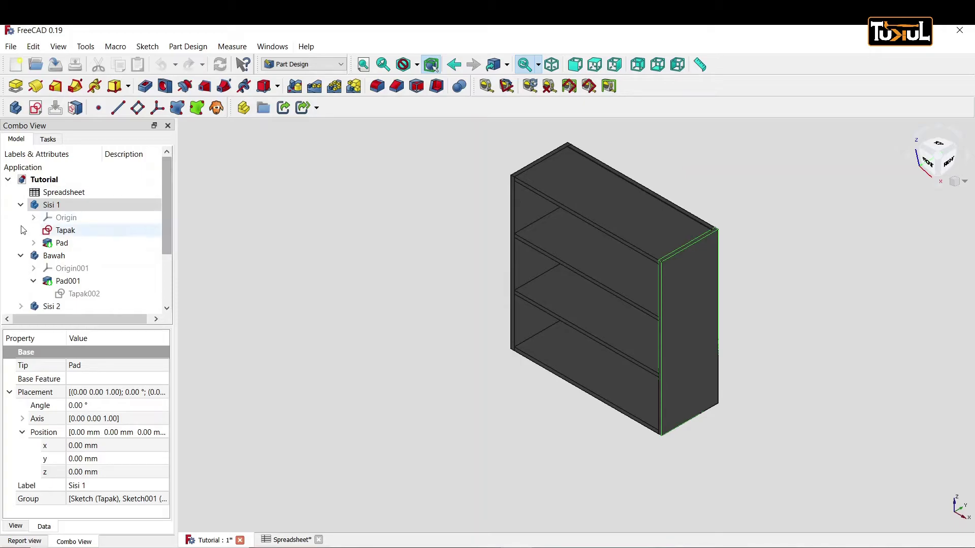
pyautogui.click(21, 205)
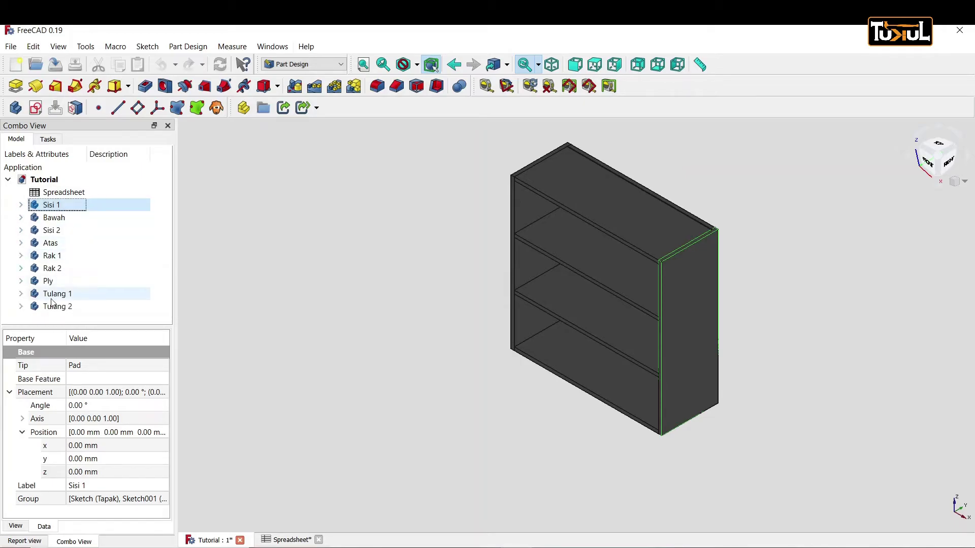
pyautogui.click(56, 181)
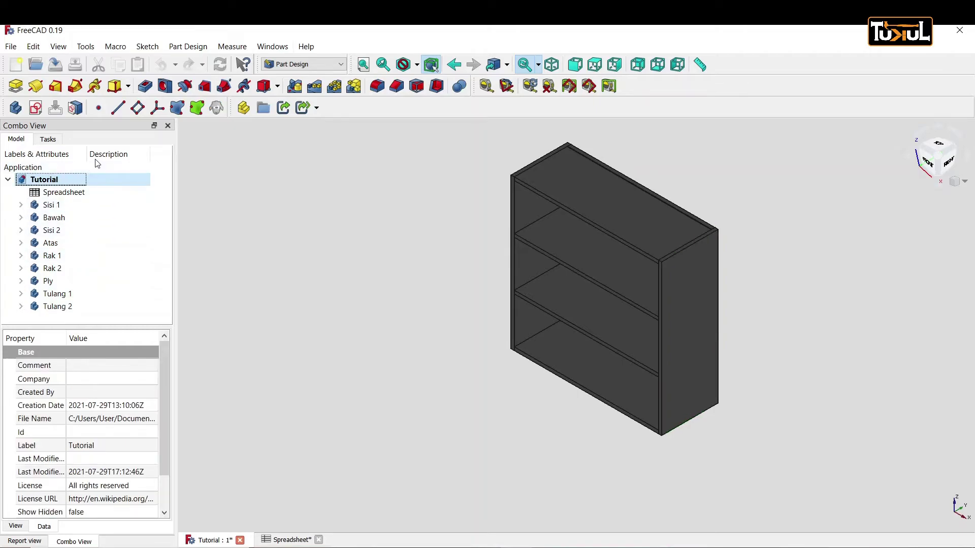
# Step: Create a new body and rename it from Body009 to 'Pintu 1'
pyautogui.click(14, 111)
pyautogui.rightClick(63, 313)
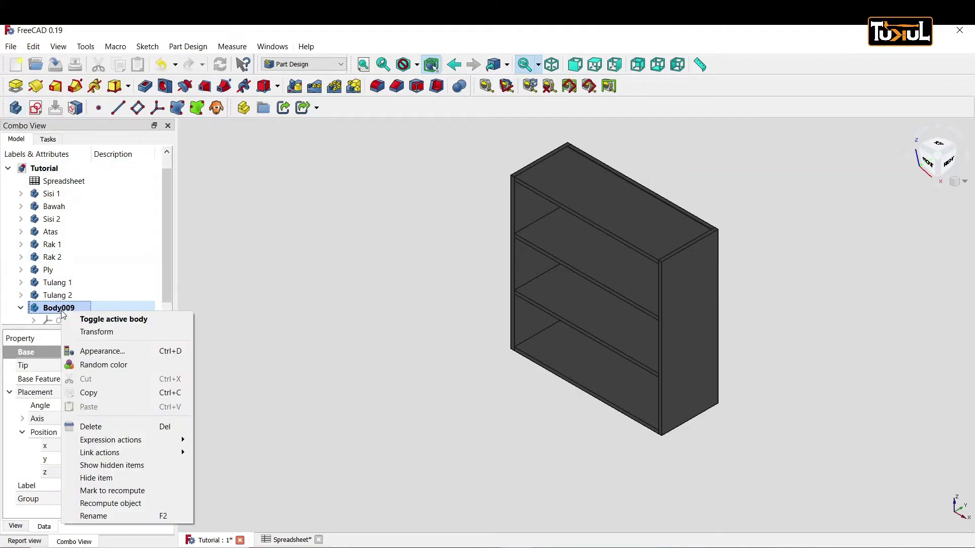
pyautogui.click(101, 518)
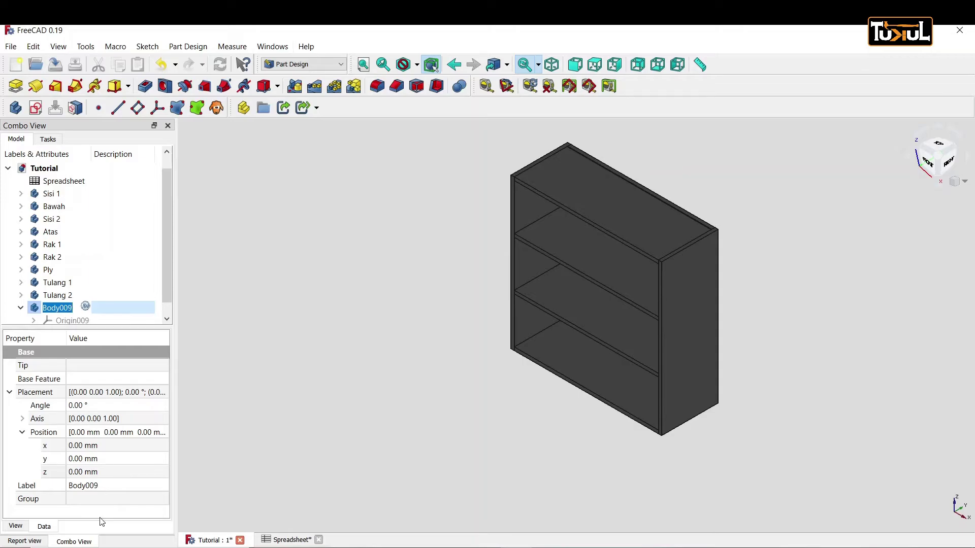
pyautogui.write('Pl')
pyautogui.press('Return')
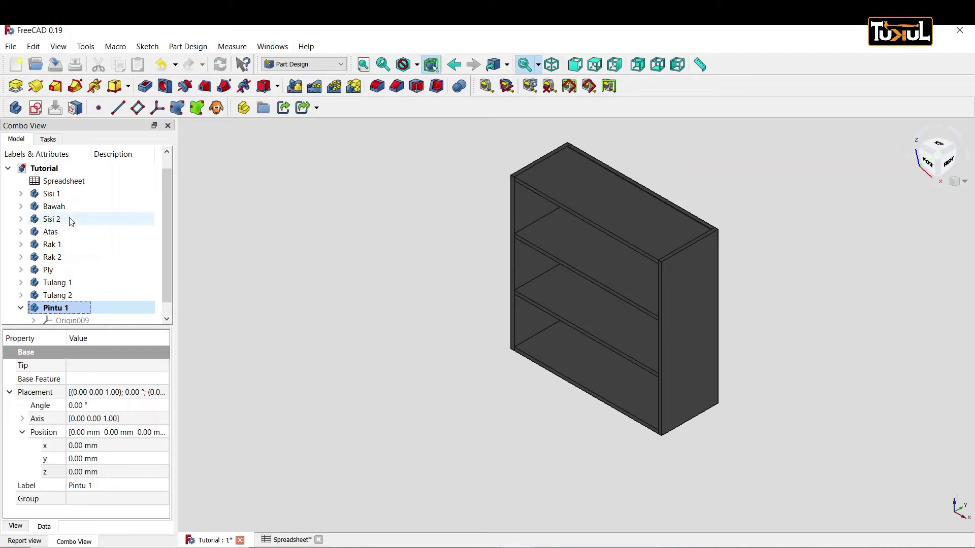
# Step: Expand Sisi 1 in the tree and select its Tapak sketch
pyautogui.click(51, 197)
pyautogui.click(21, 194)
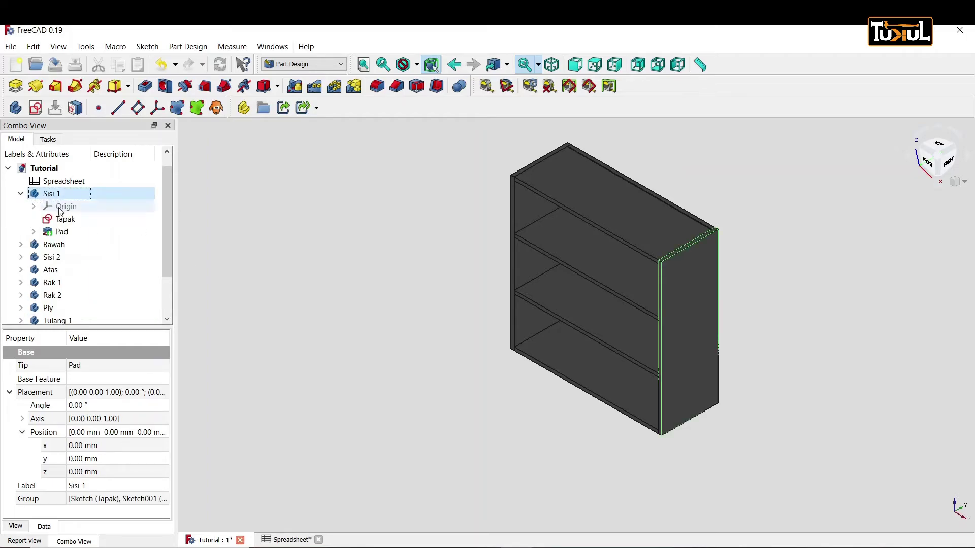
pyautogui.click(70, 220)
pyautogui.rightClick(70, 220)
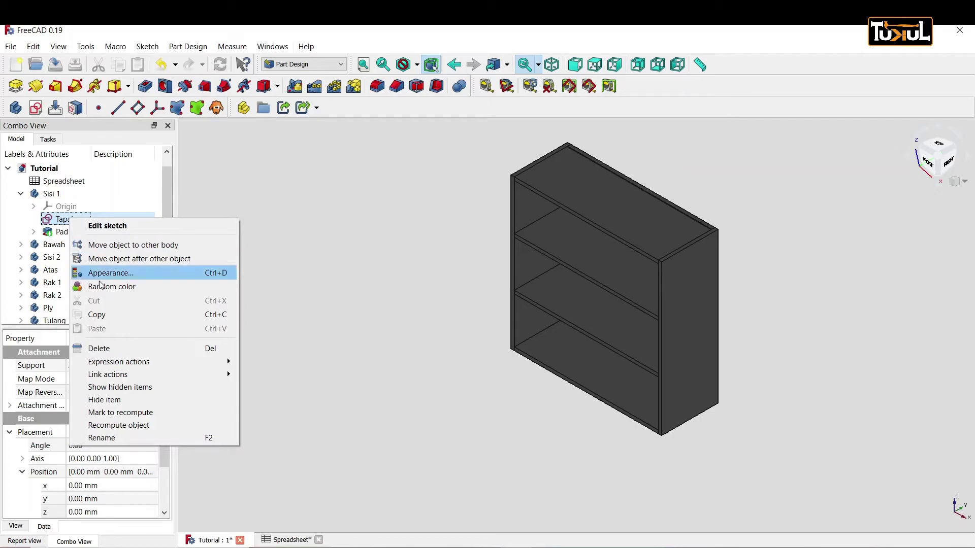
# Step: Copy the Tapak sketch without its XY_Plane and Spreadsheet dependencies
pyautogui.click(117, 315)
pyautogui.click(470, 214)
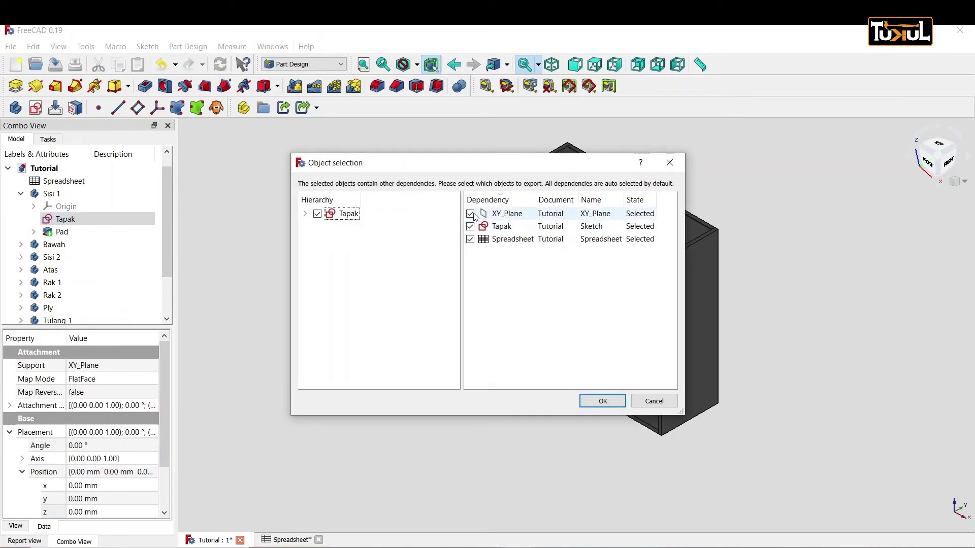
pyautogui.click(470, 239)
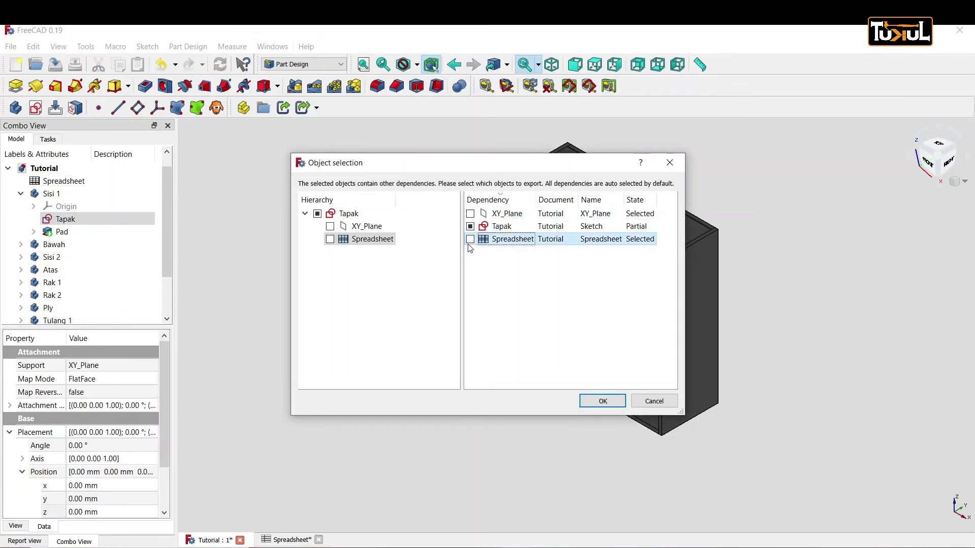
pyautogui.click(603, 401)
# Step: Paste the copied sketch into Pintu 1 and select the resulting Tapak005
pyautogui.moveTo(172, 243); pyautogui.dragTo(166, 290)
pyautogui.click(51, 295)
pyautogui.rightClick(45, 296)
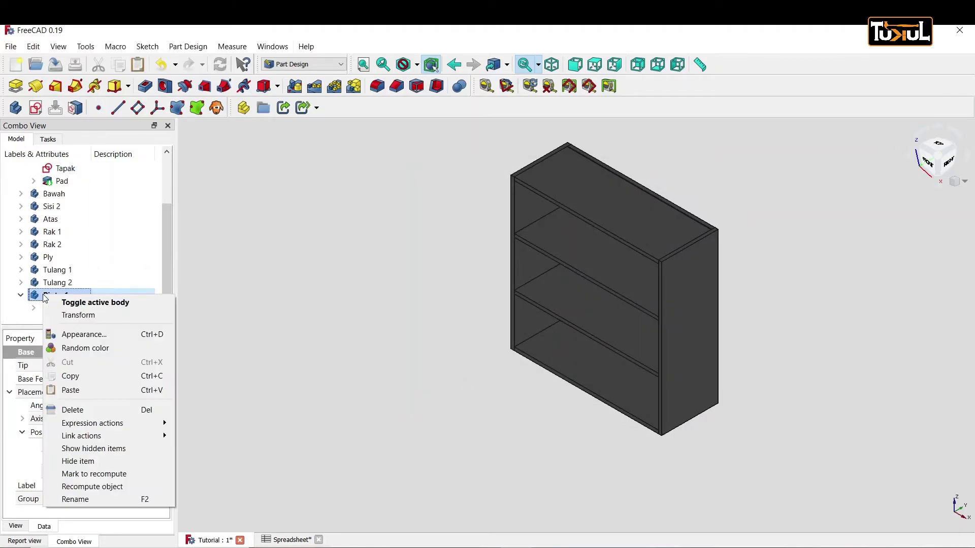
pyautogui.click(74, 390)
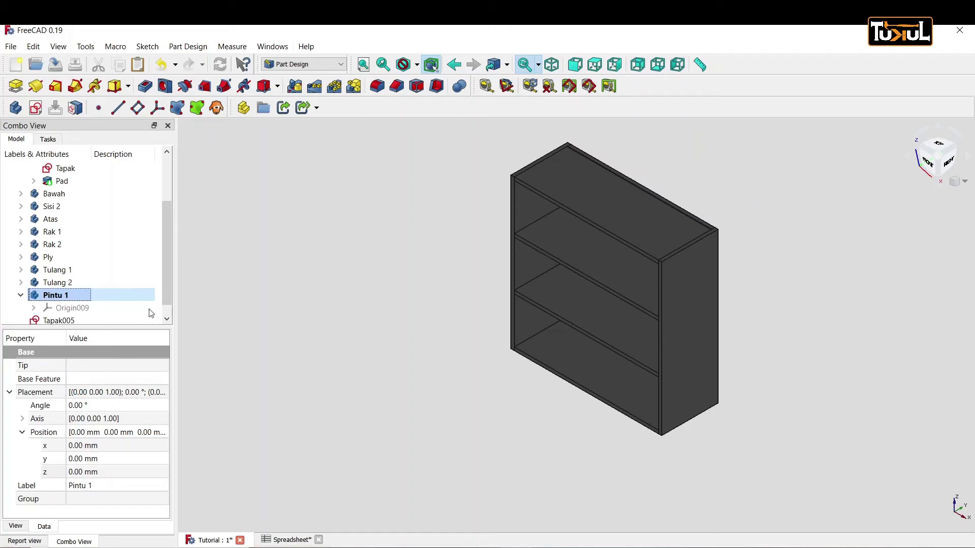
pyautogui.moveTo(171, 279); pyautogui.dragTo(172, 286)
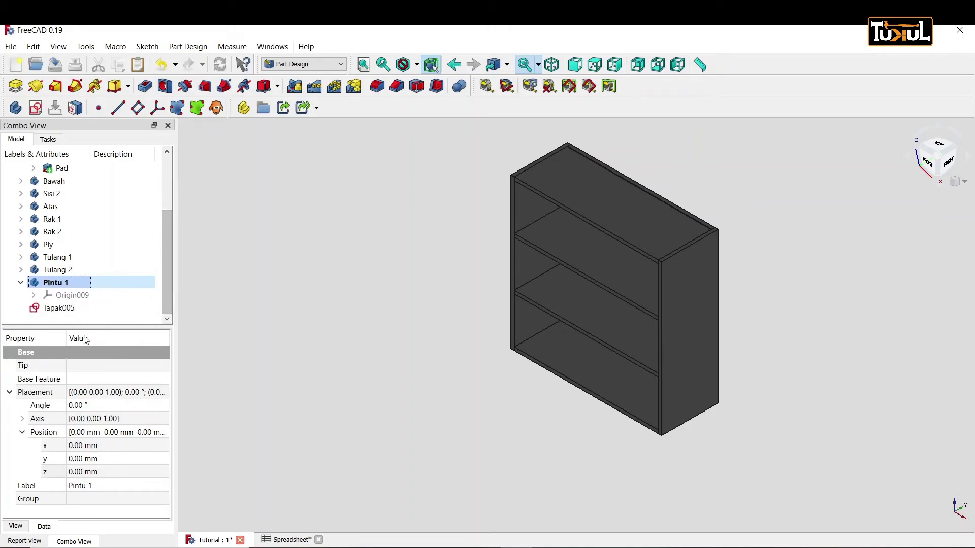
pyautogui.click(73, 312)
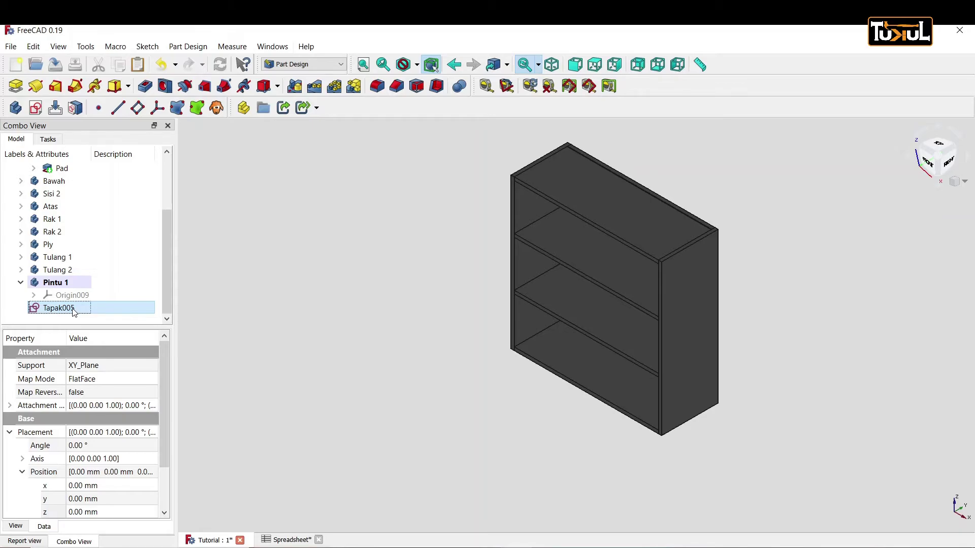
# Step: Open Tapak005 and move the 400 mm and 300 mm dimensions outside the rectangle
pyautogui.doubleClick(73, 313)
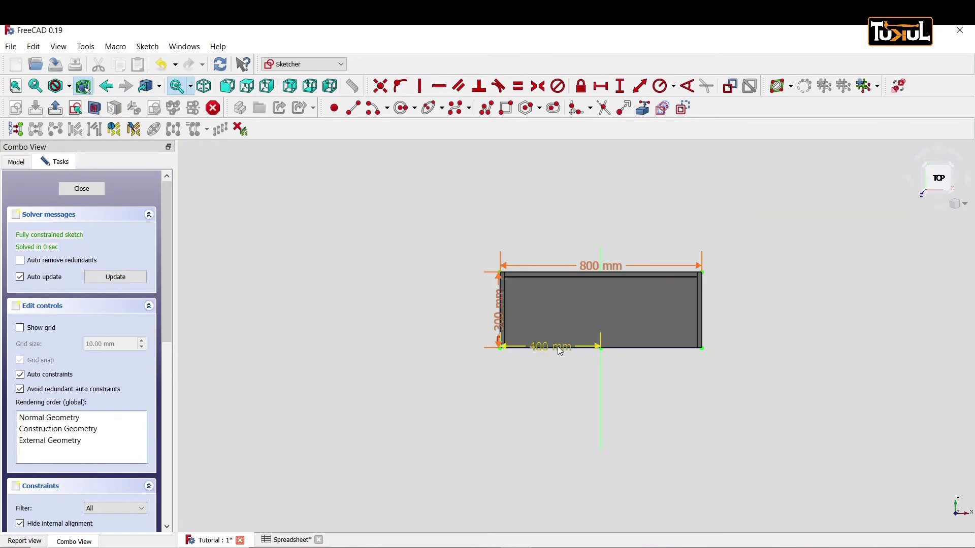
pyautogui.moveTo(559, 349); pyautogui.dragTo(528, 389)
pyautogui.moveTo(499, 331); pyautogui.dragTo(475, 331)
pyautogui.scroll(3, 647, 291)
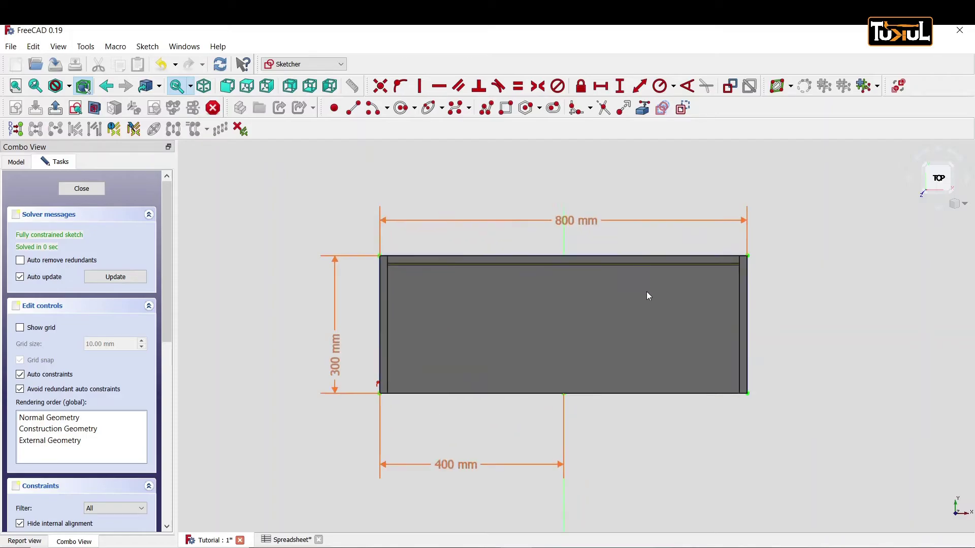
pyautogui.scroll(2, 650, 297)
pyautogui.scroll(-1, 642, 337)
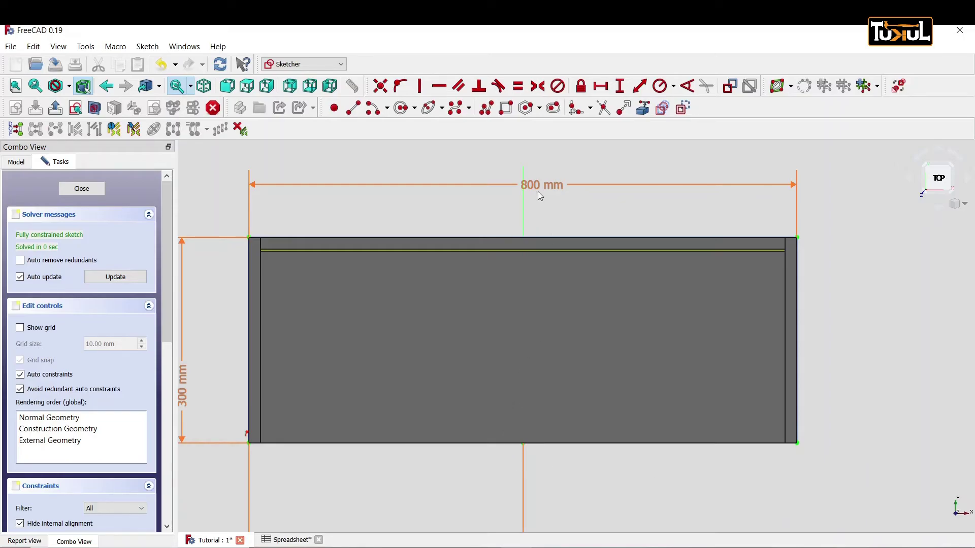
# Step: Start a rectangle, cancel it, and toggle the sketch's section view
pyautogui.click(505, 107)
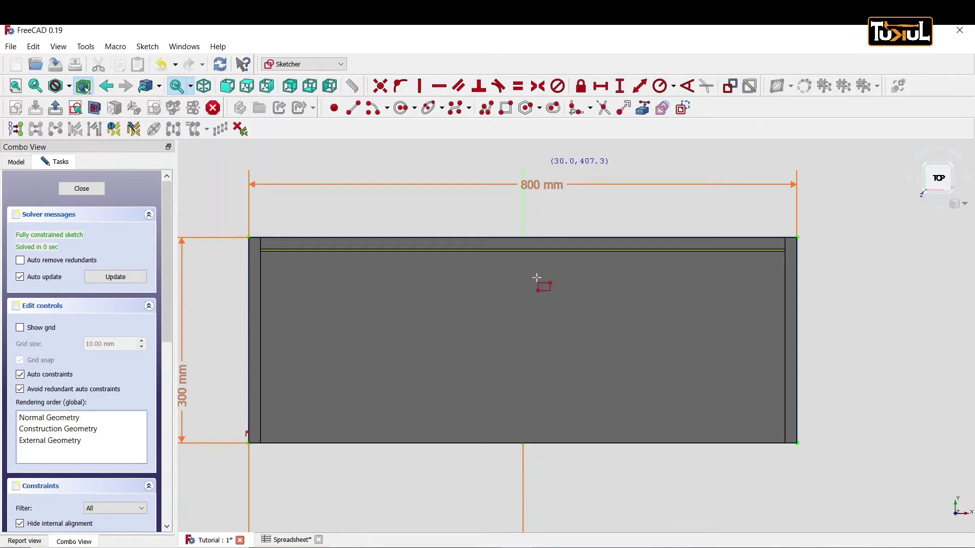
pyautogui.click(523, 457)
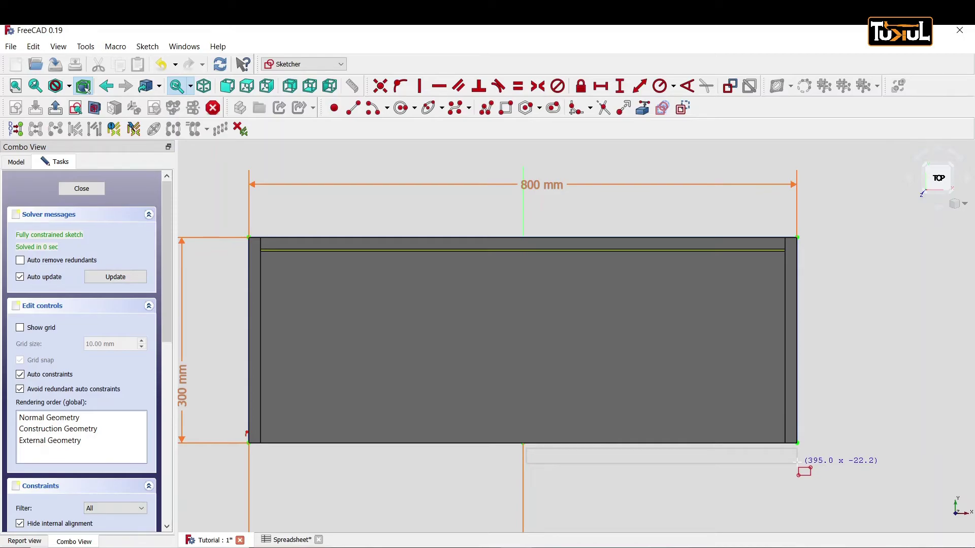
pyautogui.press('Escape')
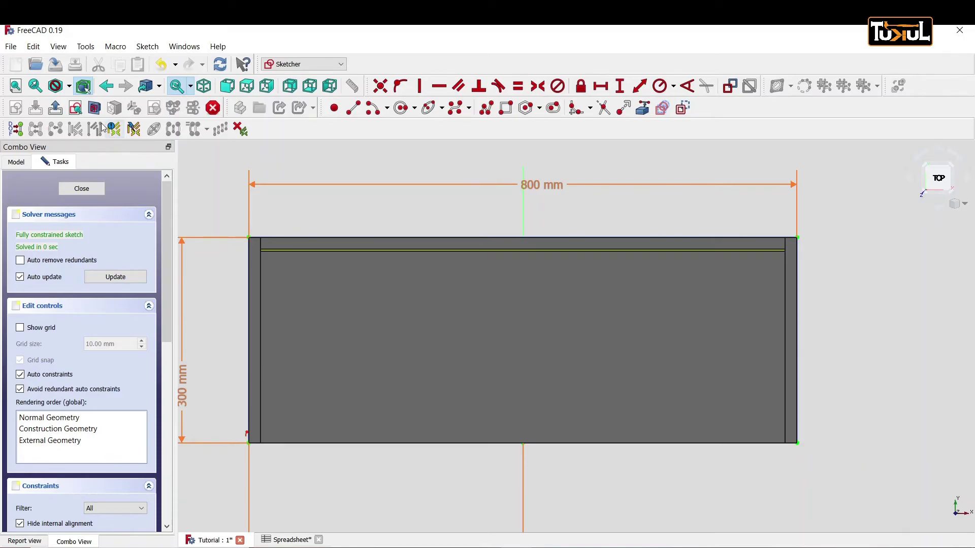
pyautogui.click(94, 108)
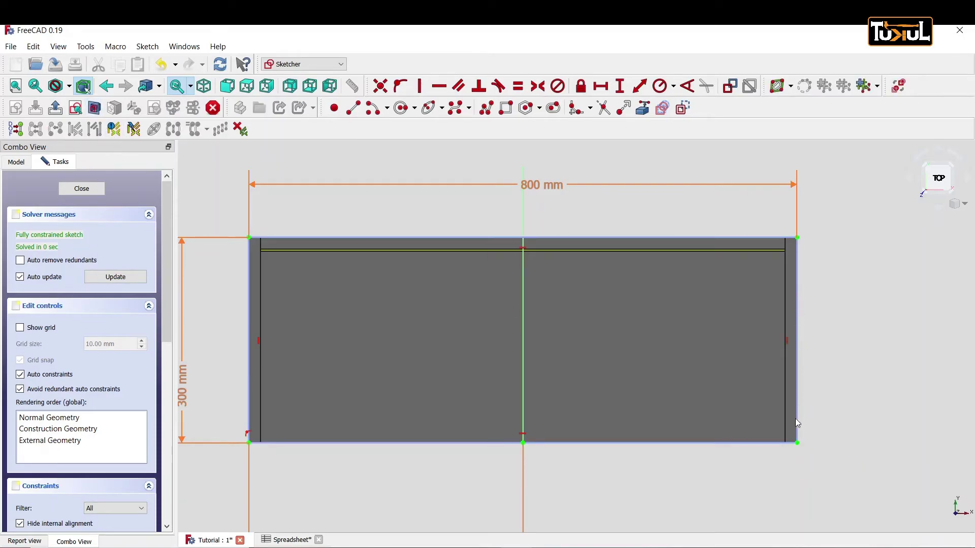
# Step: Draw a thin rectangle from the bottom-right corner to below the bottom-edge midpoint, then adjust its left corner
pyautogui.click(507, 109)
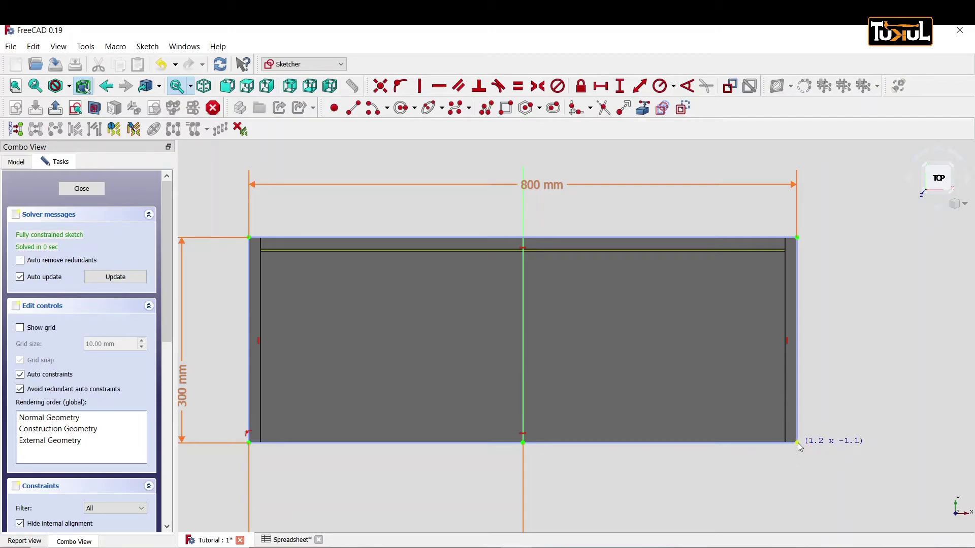
pyautogui.click(796, 442)
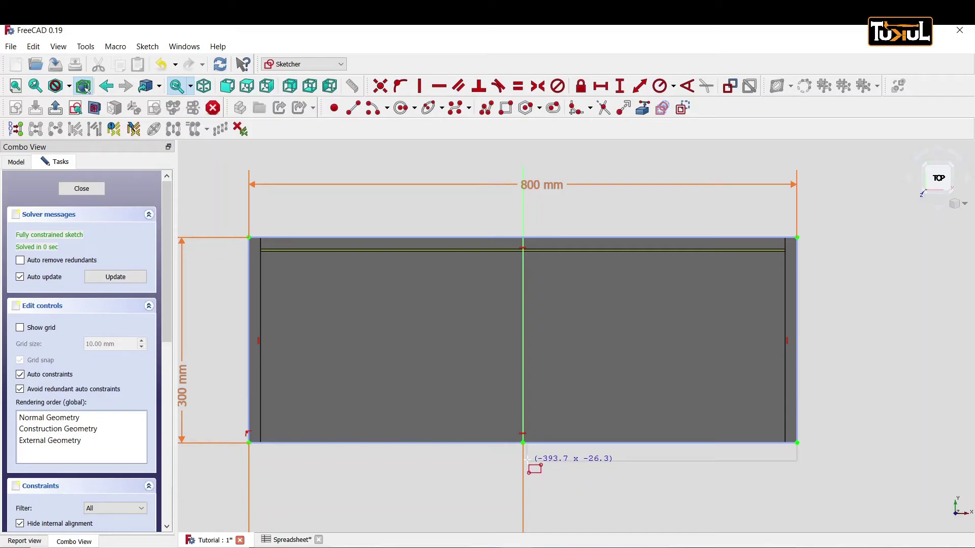
pyautogui.click(529, 460)
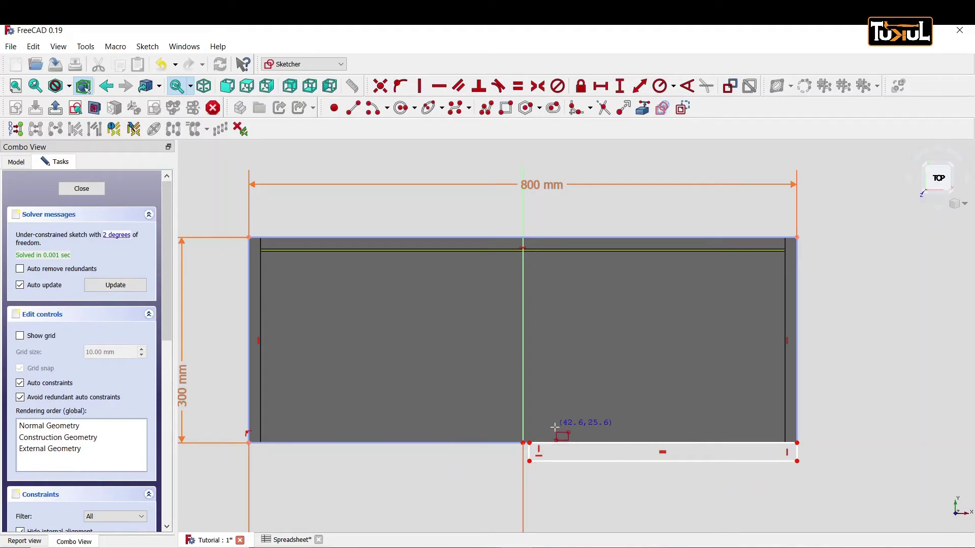
pyautogui.scroll(1, 565, 441)
pyautogui.scroll(1, 565, 441)
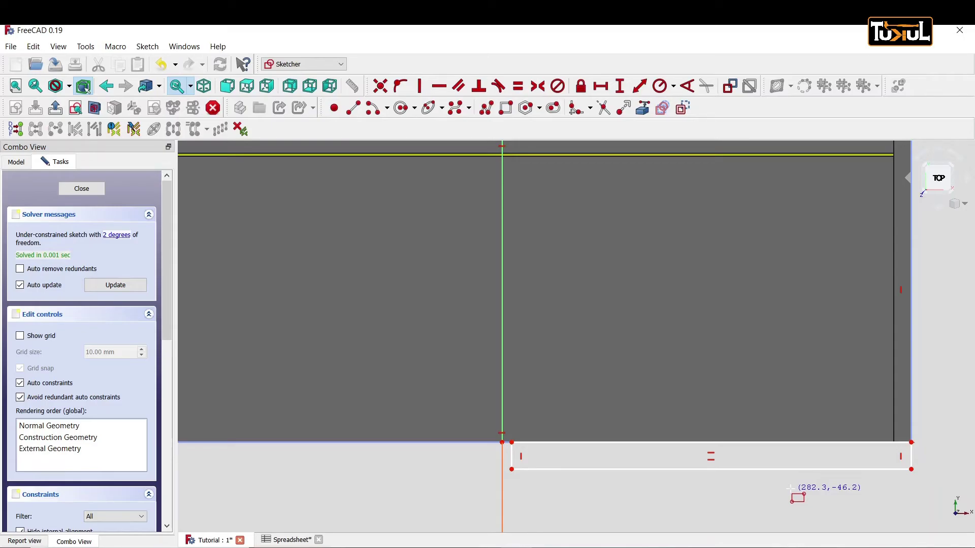
pyautogui.rightClick(790, 489)
pyautogui.moveTo(511, 470); pyautogui.dragTo(516, 500)
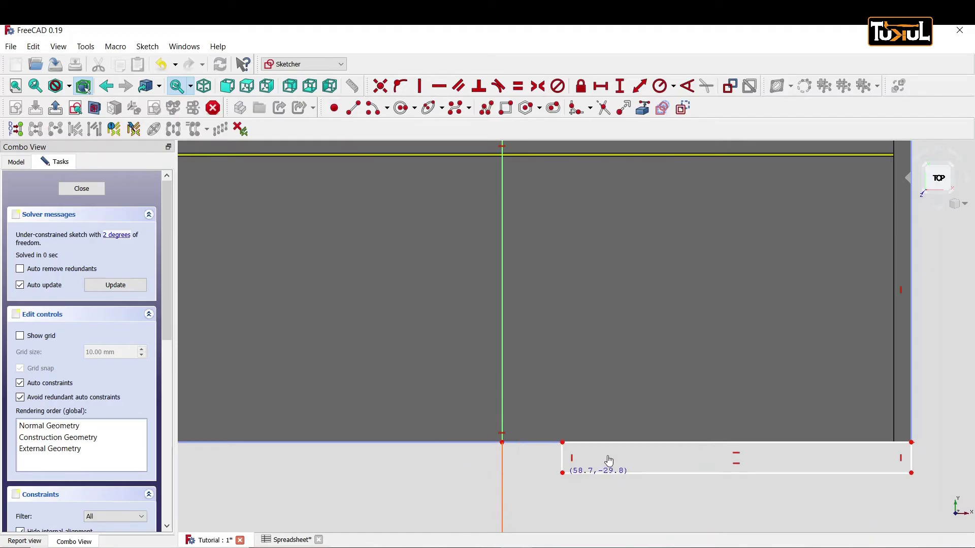
pyautogui.moveTo(516, 500); pyautogui.dragTo(593, 468)
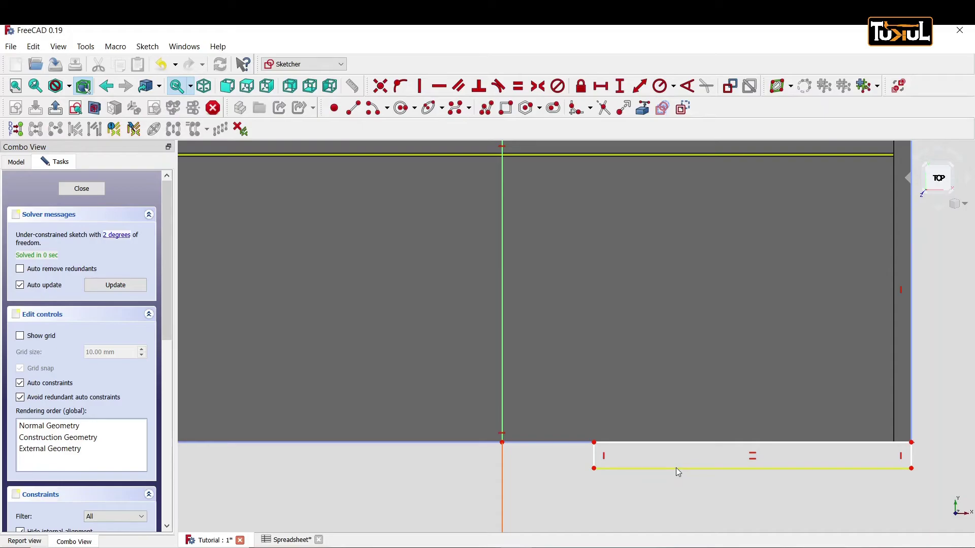
# Step: Constrain the strip's bottom edge length with formula <<Spreadsheet>>.P/2-3, giving 397 mm
pyautogui.click(628, 468)
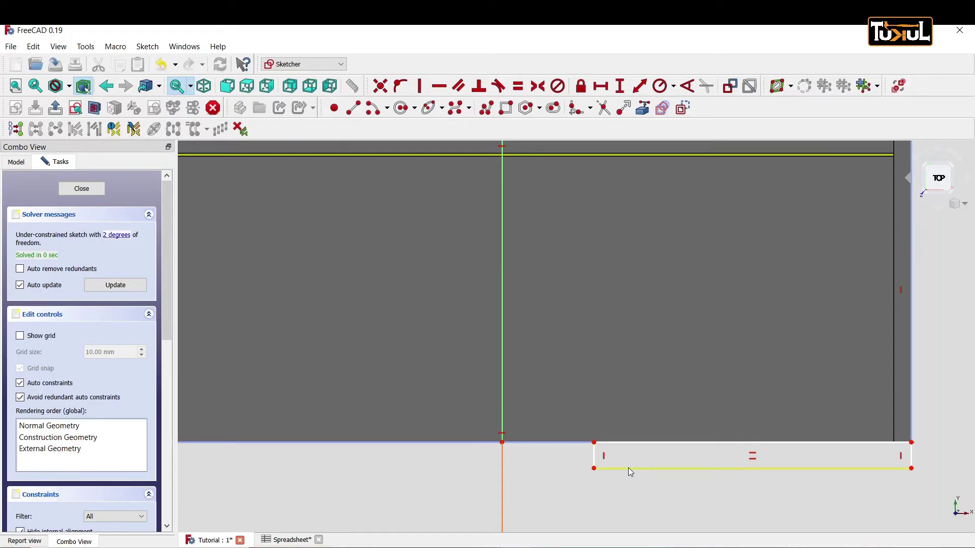
pyautogui.click(600, 86)
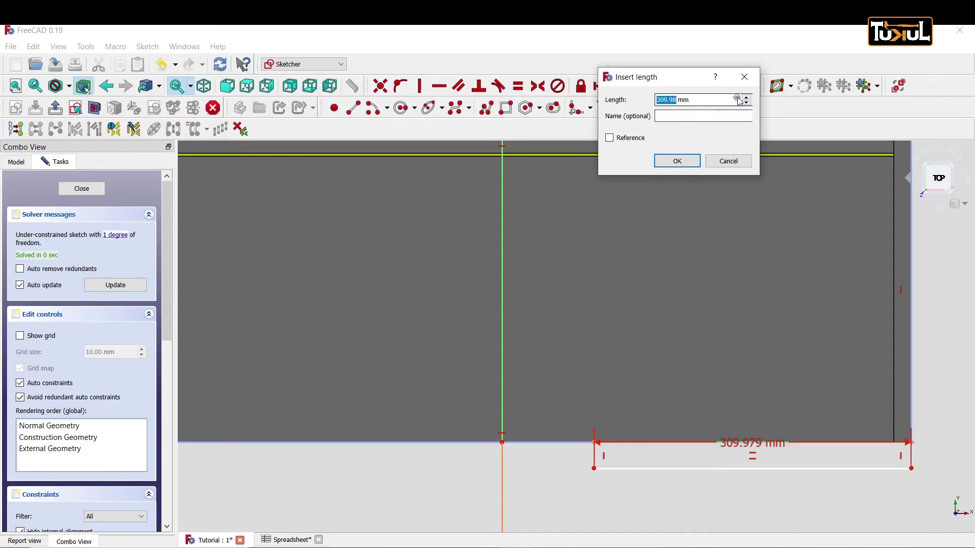
pyautogui.click(736, 98)
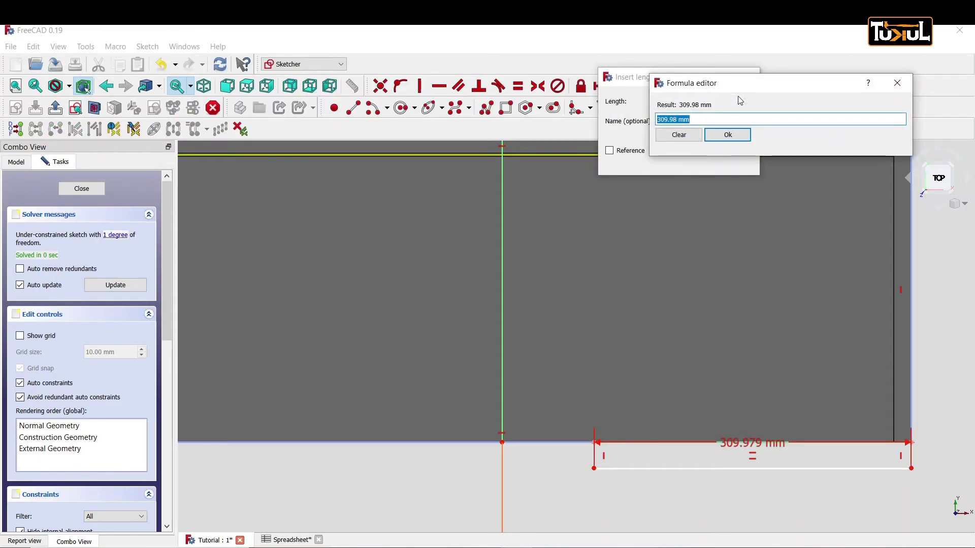
pyautogui.write('s')
pyautogui.click(698, 140)
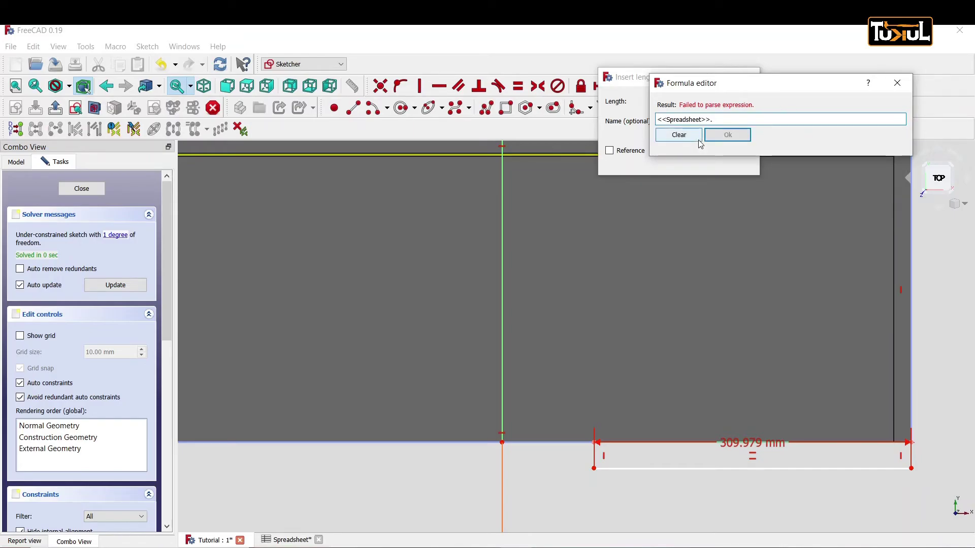
pyautogui.write('p')
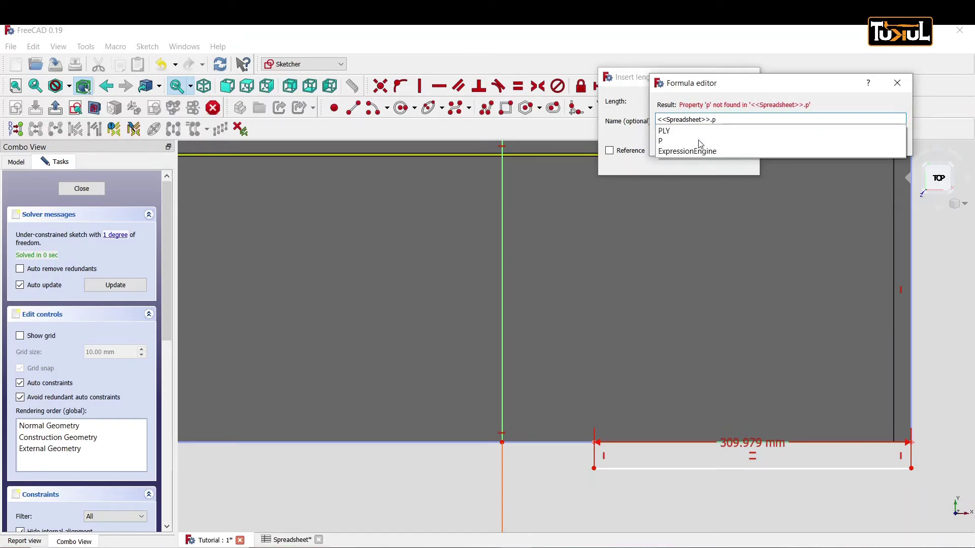
pyautogui.click(664, 141)
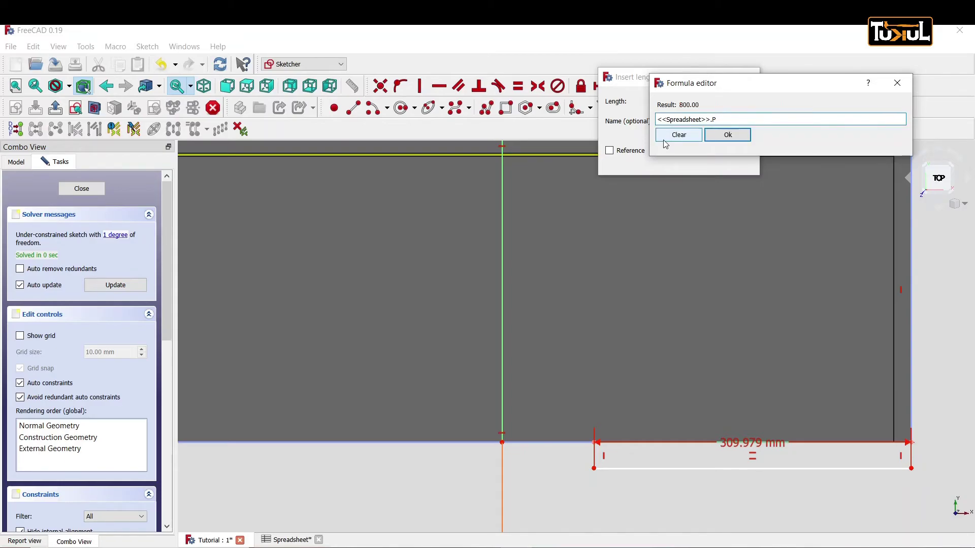
pyautogui.write('/2')
pyautogui.write('-')
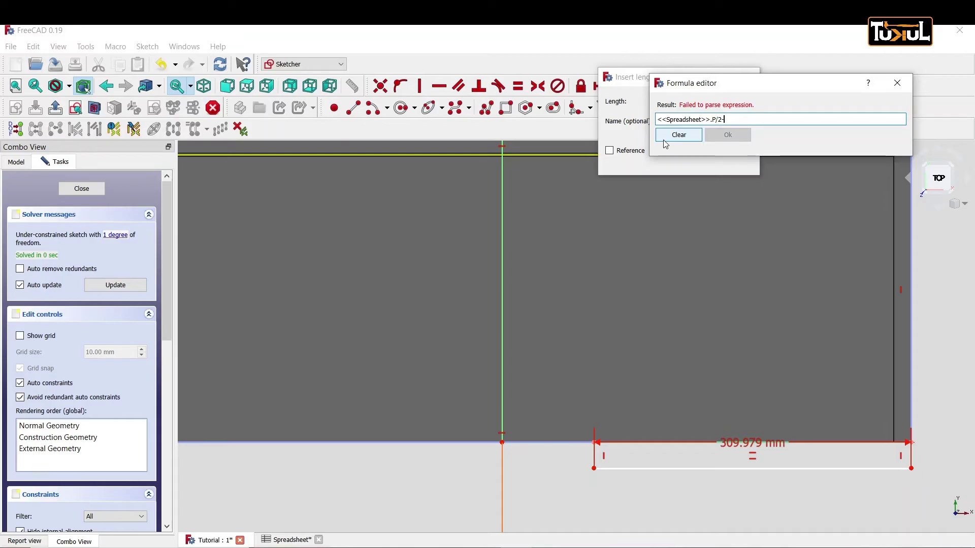
pyautogui.write('3')
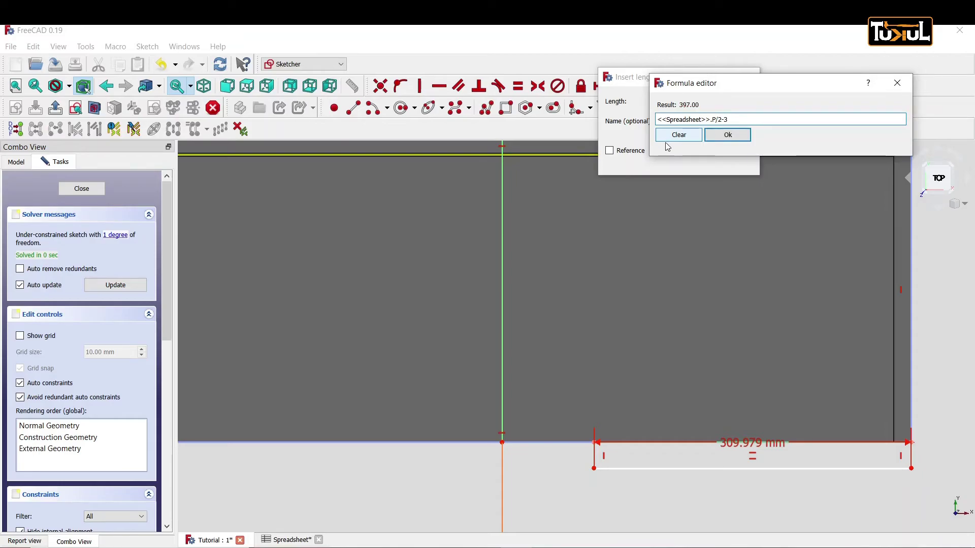
pyautogui.click(720, 134)
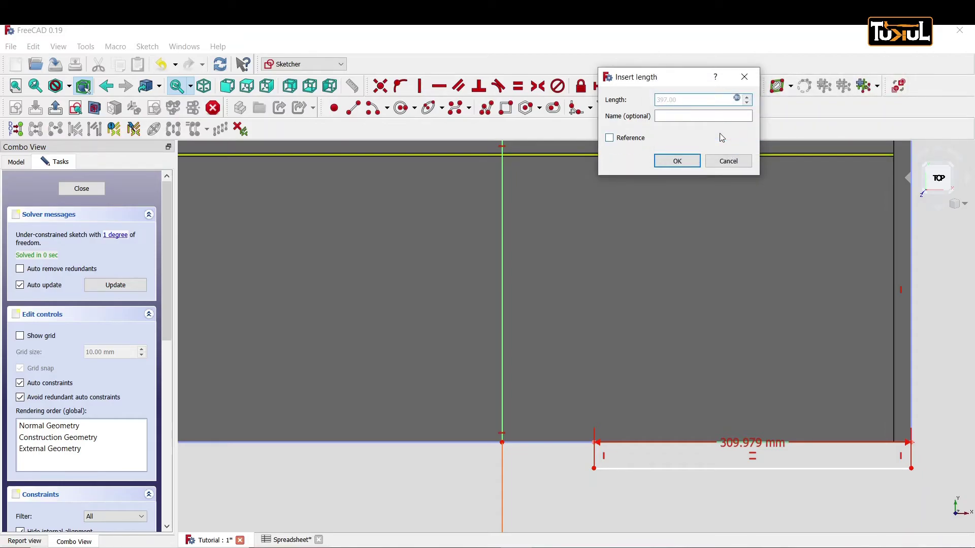
pyautogui.click(688, 163)
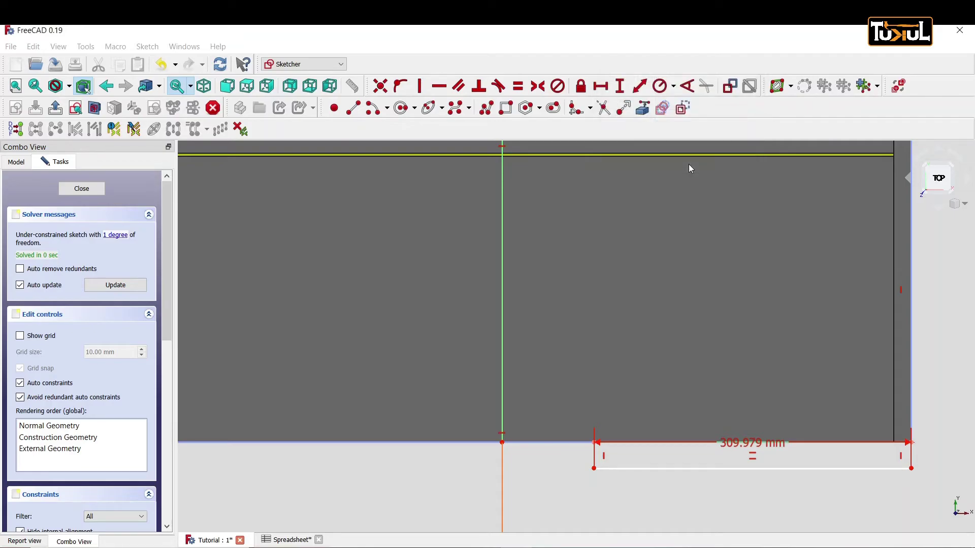
# Step: Reposition the 397 mm dimension label below the thin bottom strip and deselect
pyautogui.scroll(4, 543, 453)
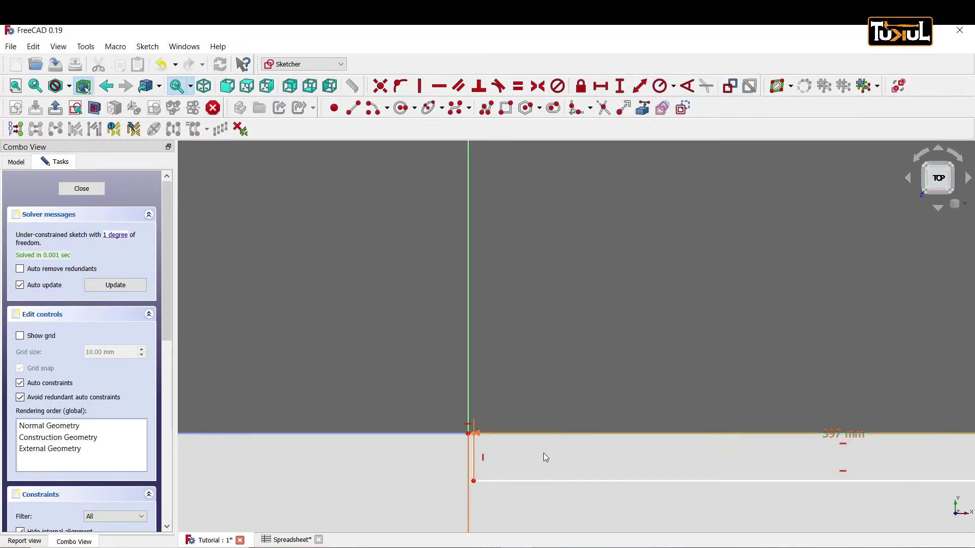
pyautogui.scroll(-2, 781, 458)
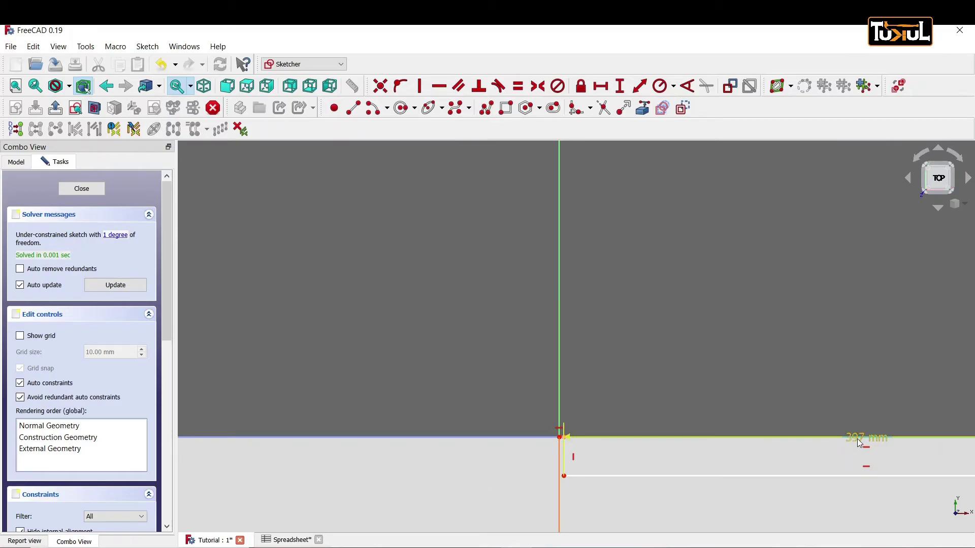
pyautogui.moveTo(857, 437); pyautogui.dragTo(862, 412)
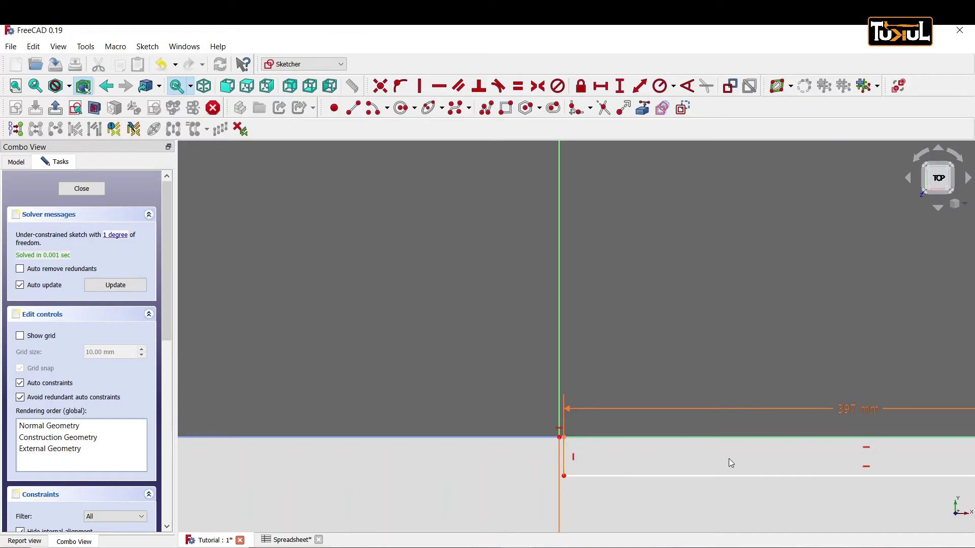
pyautogui.scroll(-2, 729, 460)
pyautogui.scroll(-2, 798, 482)
pyautogui.scroll(-1, 916, 470)
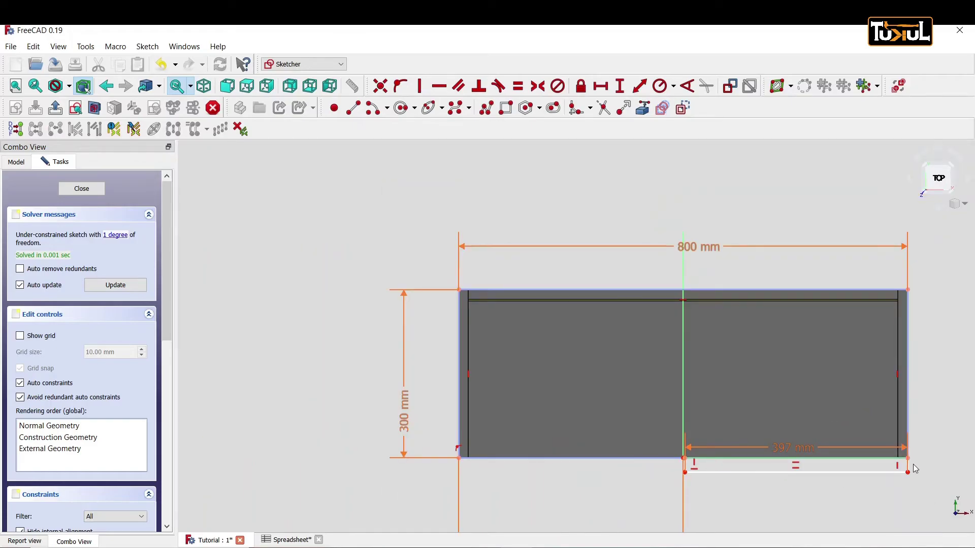
pyautogui.scroll(3, 926, 465)
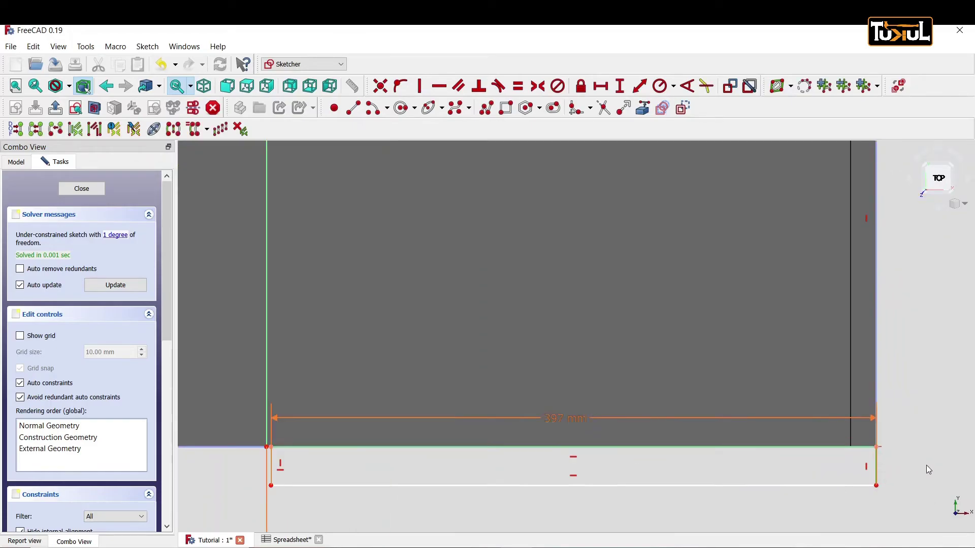
pyautogui.scroll(1, 853, 478)
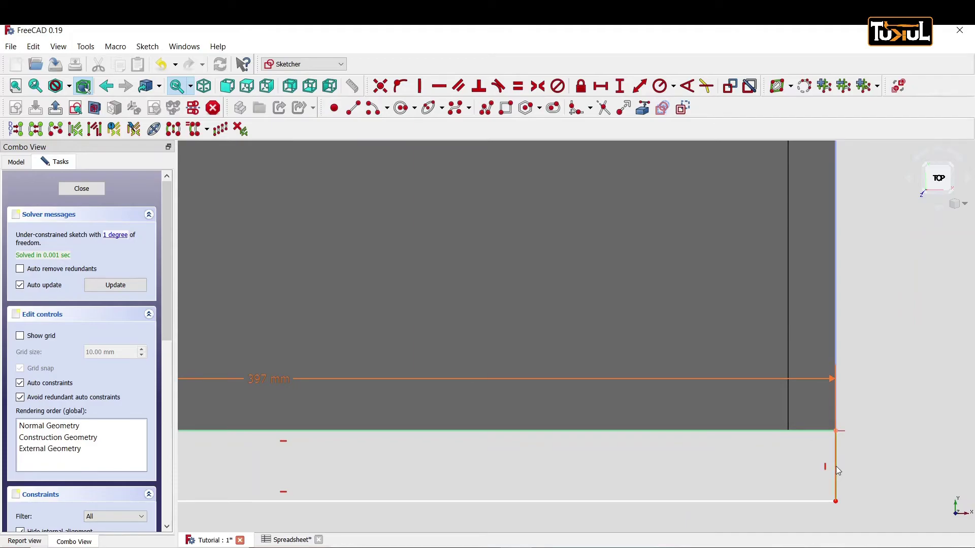
pyautogui.scroll(-2, 824, 455)
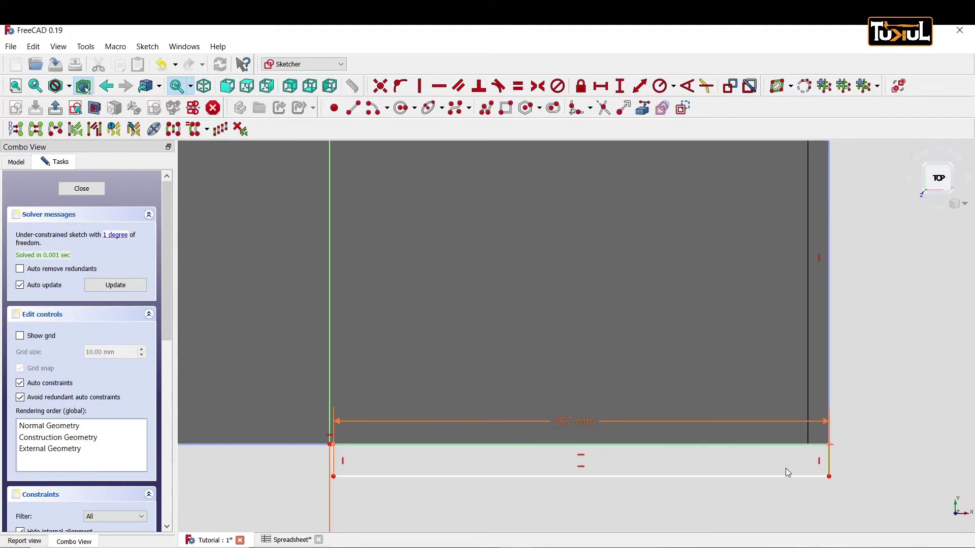
pyautogui.scroll(-1, 785, 468)
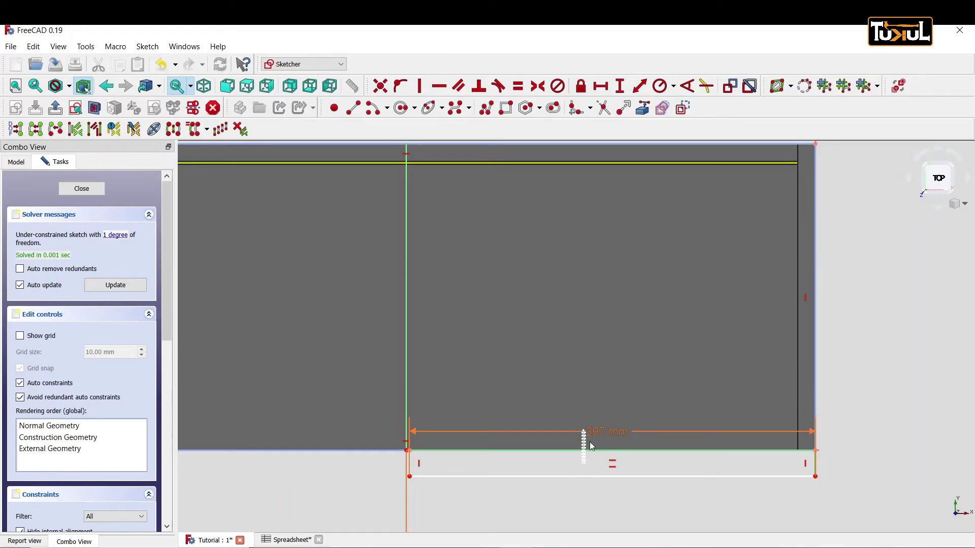
pyautogui.moveTo(591, 432); pyautogui.dragTo(600, 434)
pyautogui.moveTo(597, 495); pyautogui.dragTo(598, 509)
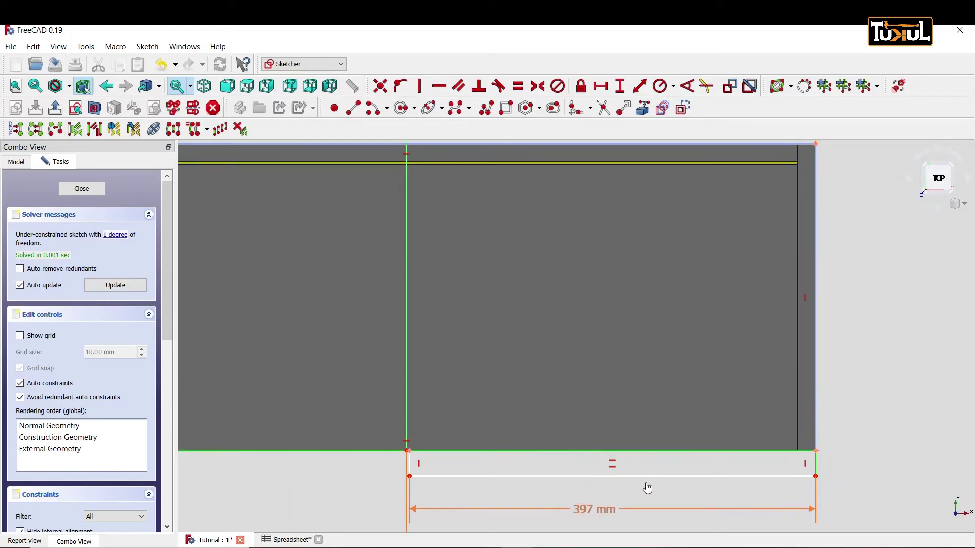
pyautogui.scroll(2, 819, 467)
pyautogui.click(774, 445)
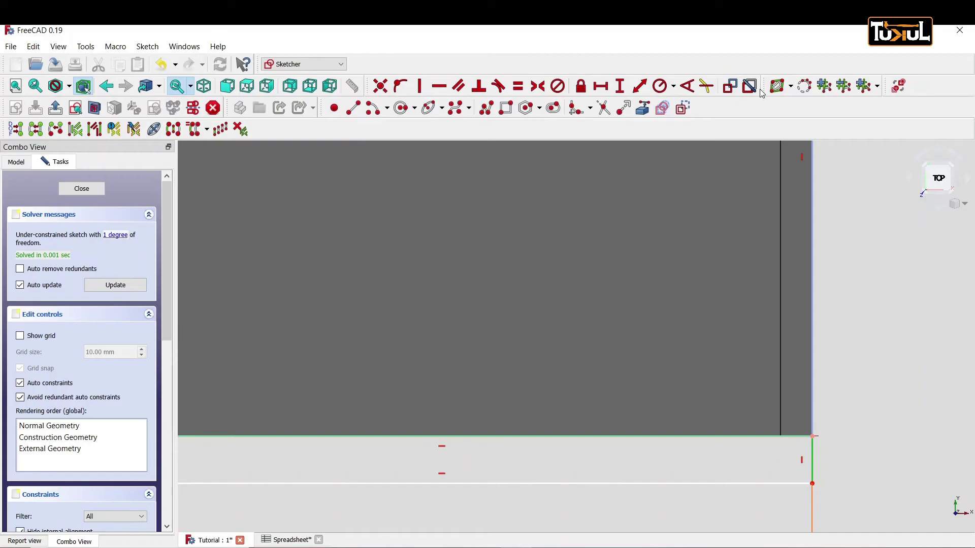
# Step: Constrain the strip's right edge height with formula <<Spreadsheet>>.TB, giving 17 mm
pyautogui.click(620, 87)
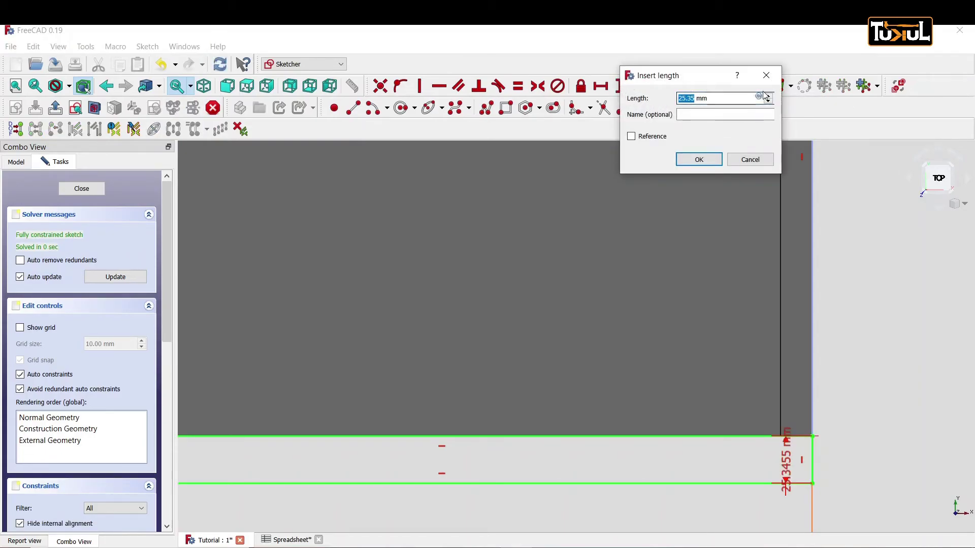
pyautogui.click(759, 96)
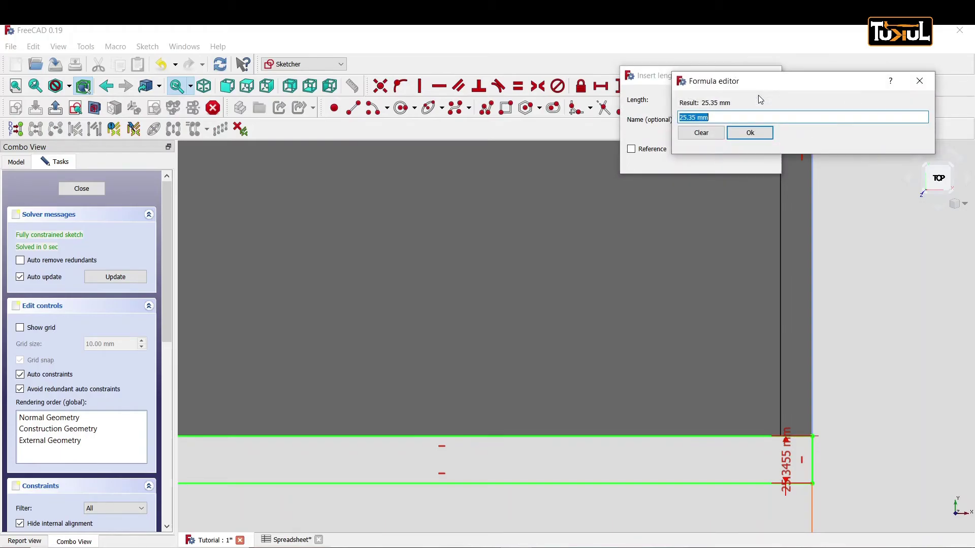
pyautogui.write('s')
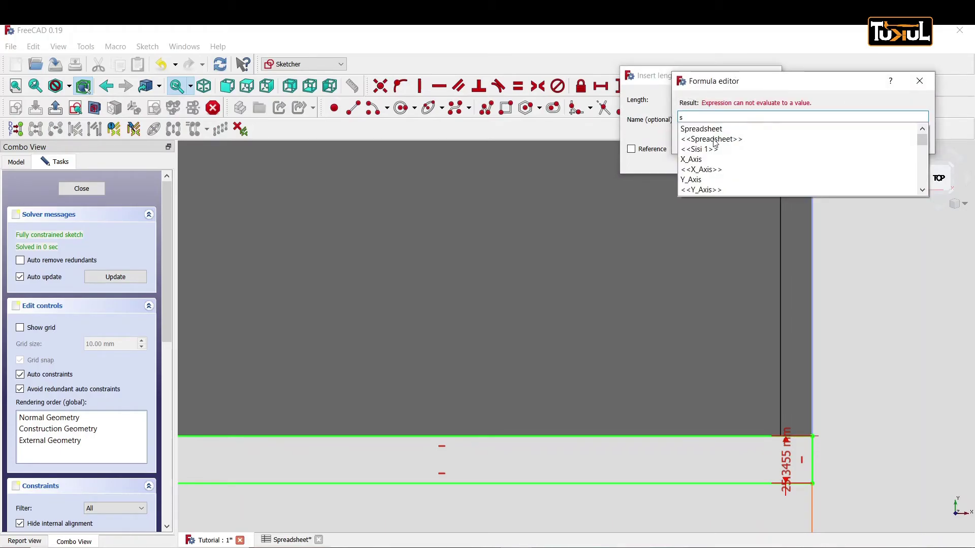
pyautogui.click(714, 139)
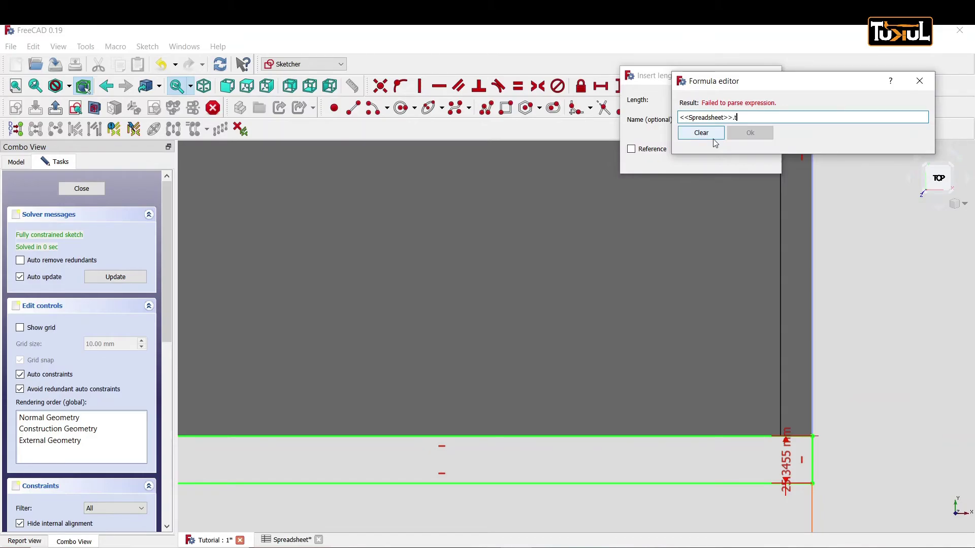
pyautogui.write('b')
pyautogui.click(690, 132)
pyautogui.click(738, 131)
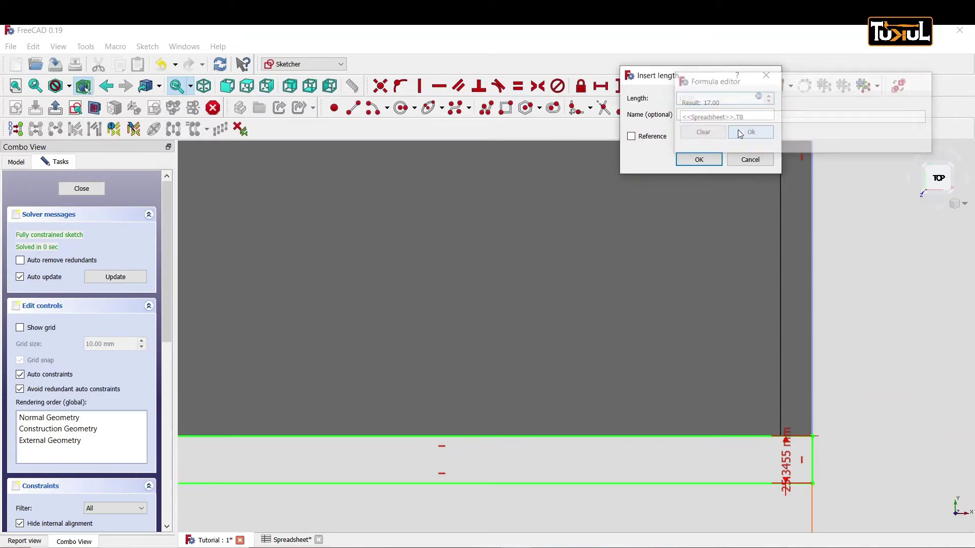
pyautogui.click(698, 160)
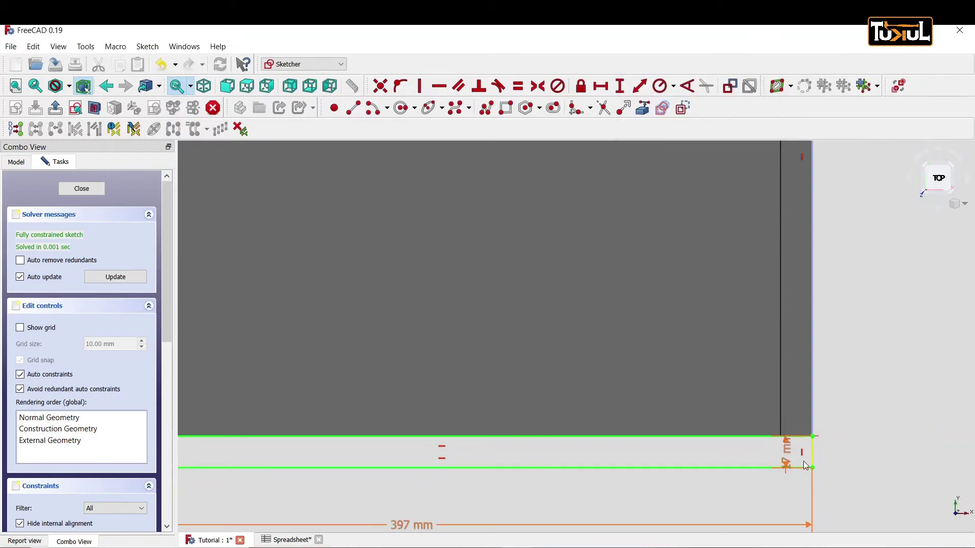
# Step: Move the 17 mm label right of the strip and close the sketch
pyautogui.moveTo(788, 462); pyautogui.dragTo(849, 457)
pyautogui.scroll(-3, 641, 427)
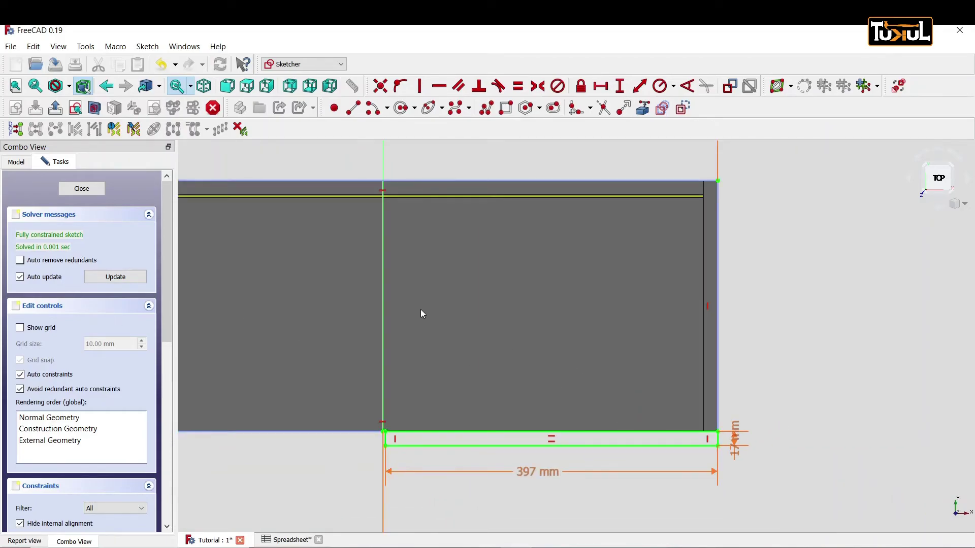
pyautogui.click(87, 188)
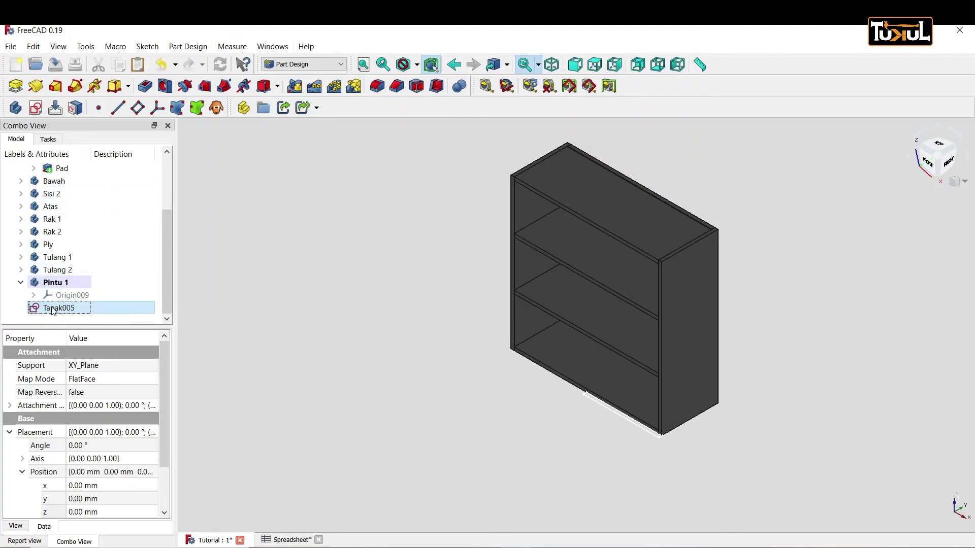
# Step: Move Tapak005 into Pintu 1 and pad it 800 mm using formula <<Spreadsheet>>.T
pyautogui.moveTo(52, 310); pyautogui.dragTo(75, 288)
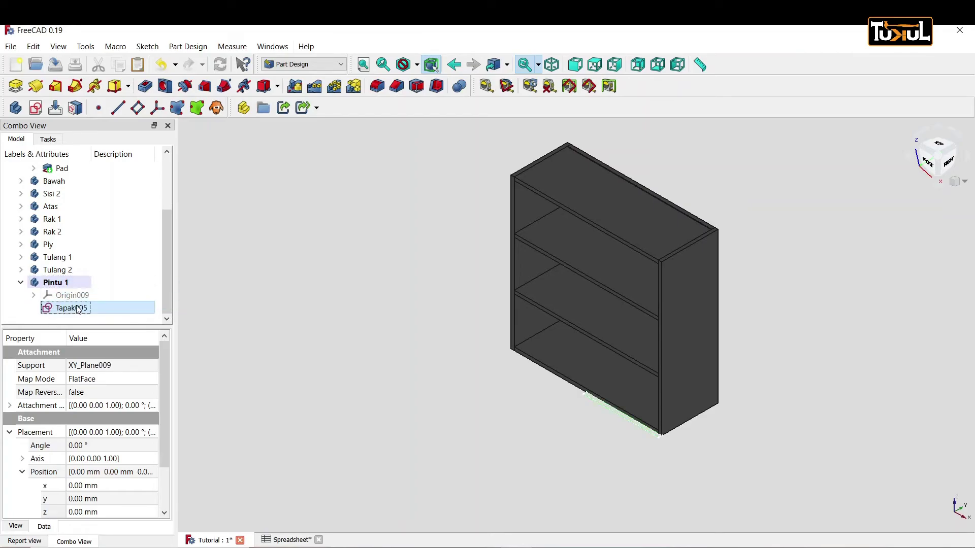
pyautogui.click(15, 86)
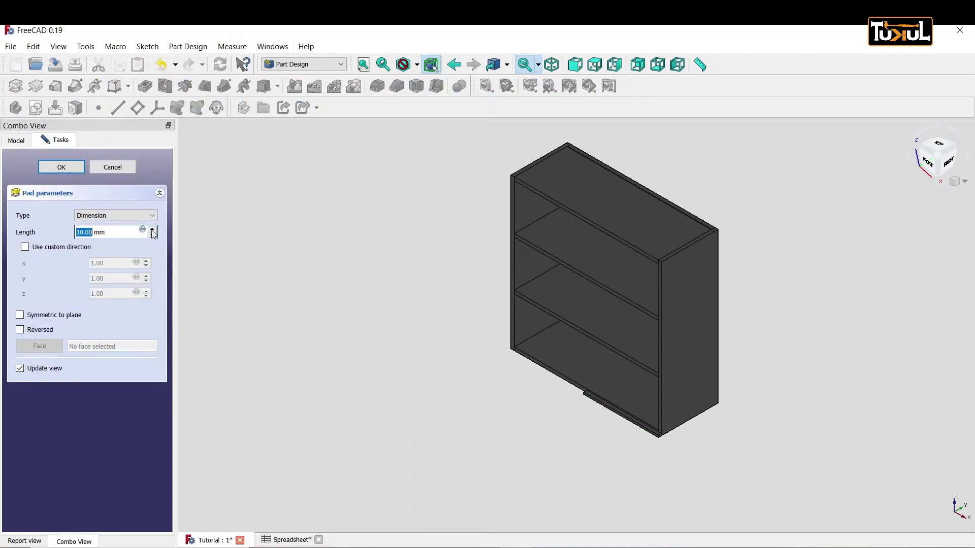
pyautogui.click(143, 231)
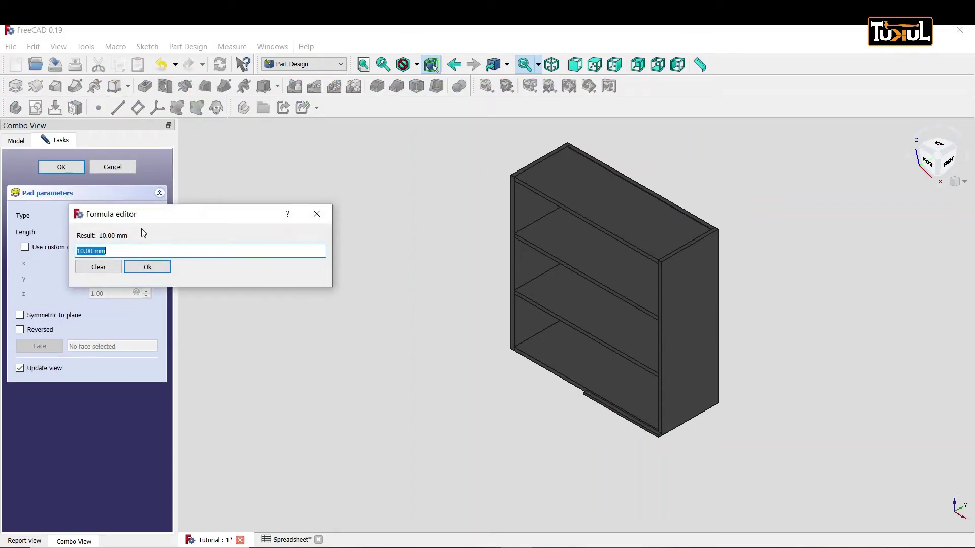
pyautogui.write('<<')
pyautogui.click(109, 273)
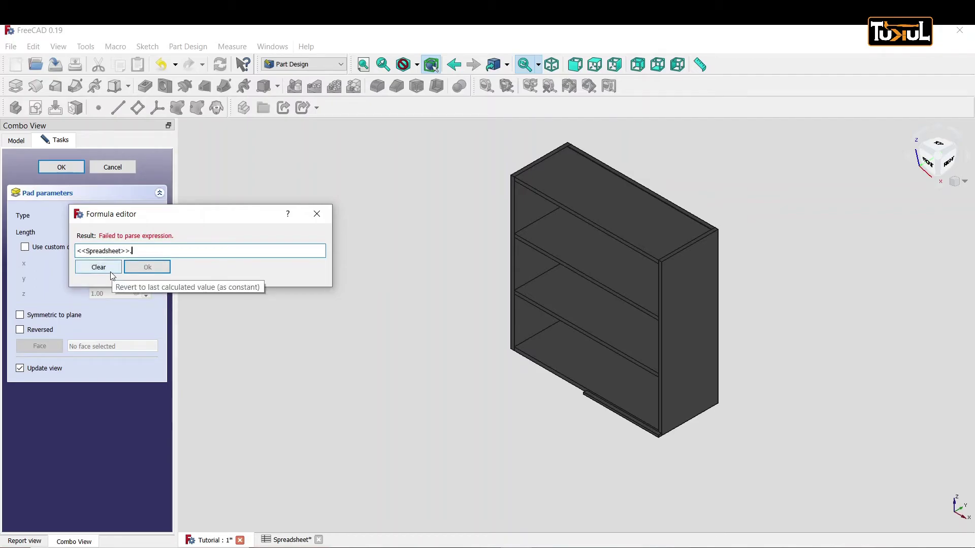
pyautogui.write('T')
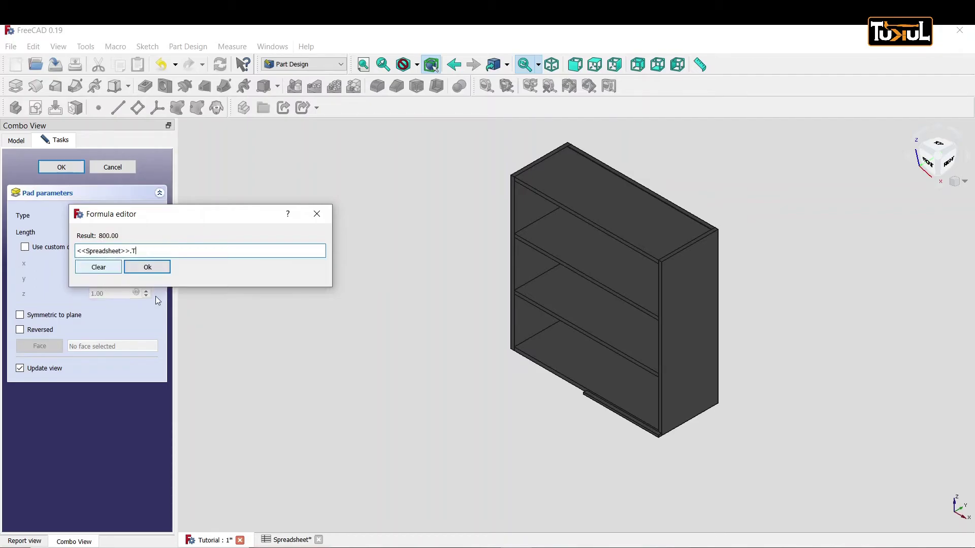
pyautogui.click(156, 270)
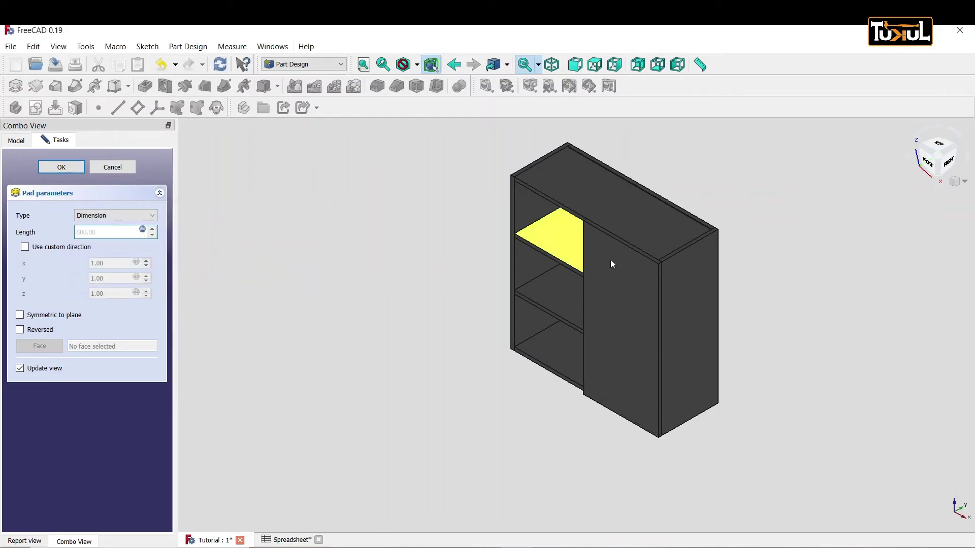
pyautogui.scroll(3, 612, 261)
pyautogui.scroll(-3, 615, 263)
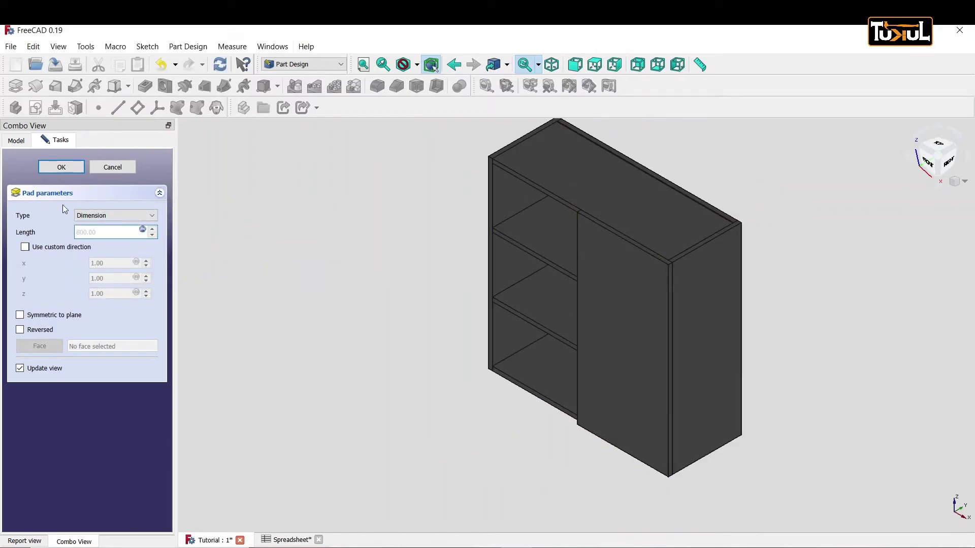
pyautogui.click(71, 170)
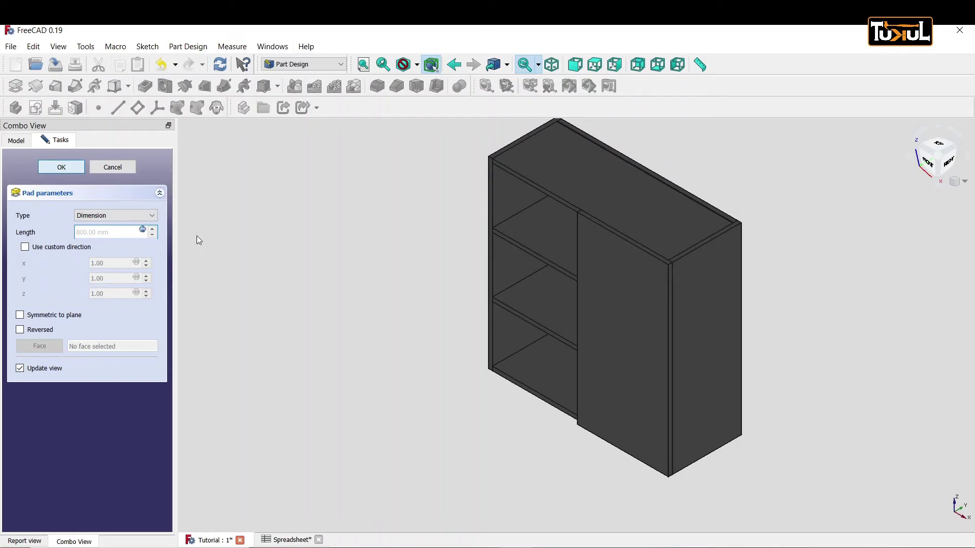
pyautogui.click(60, 169)
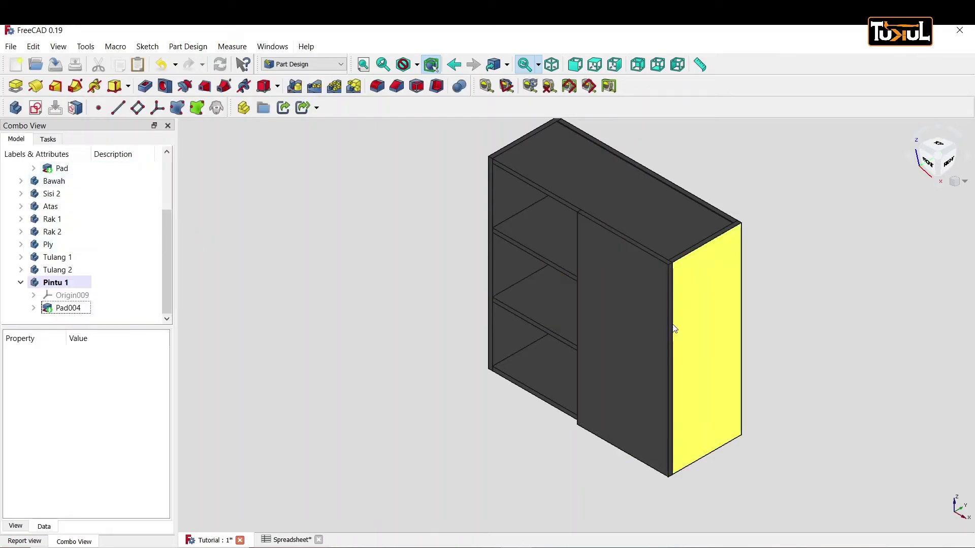
# Step: Change the Pintu 1 door panel's shape colour to orange (#ffaa00)
pyautogui.click(639, 321)
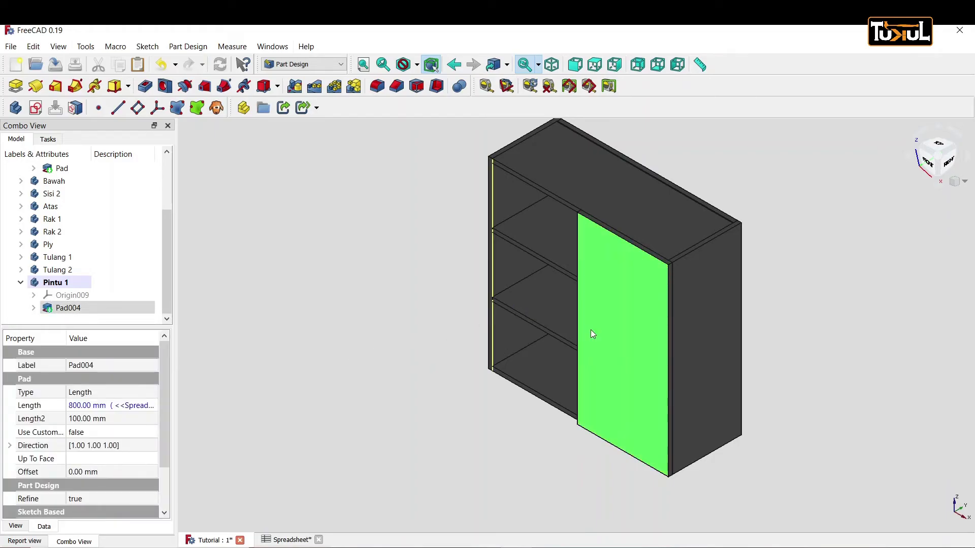
pyautogui.rightClick(626, 319)
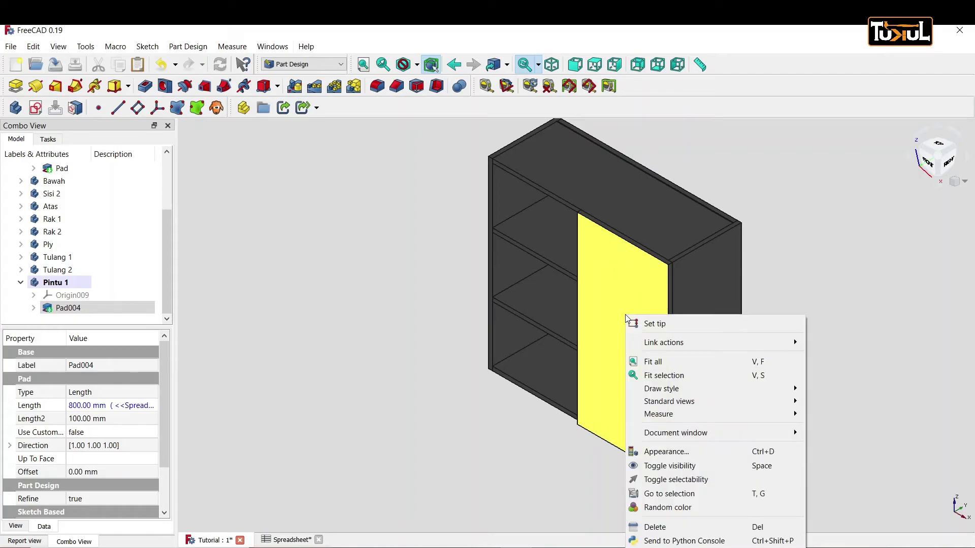
pyautogui.click(679, 452)
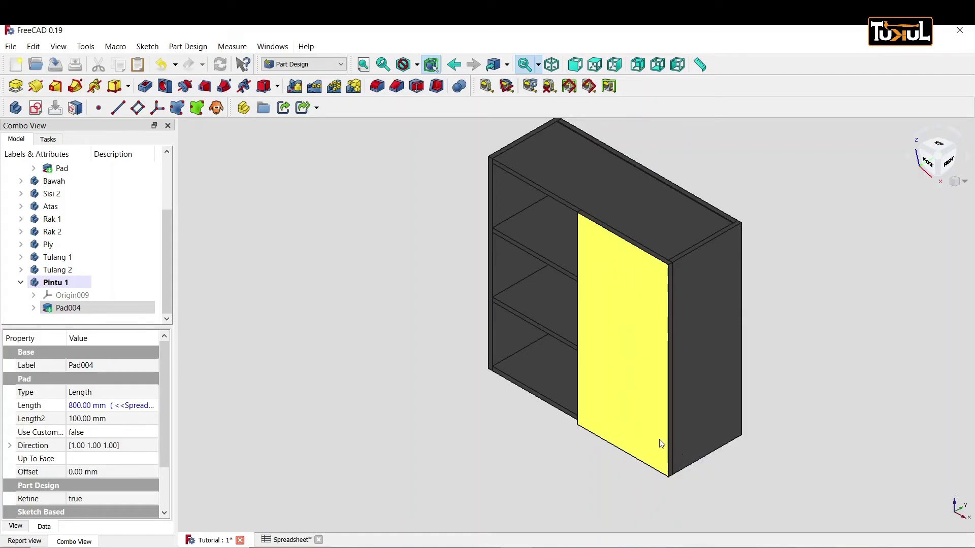
pyautogui.click(119, 278)
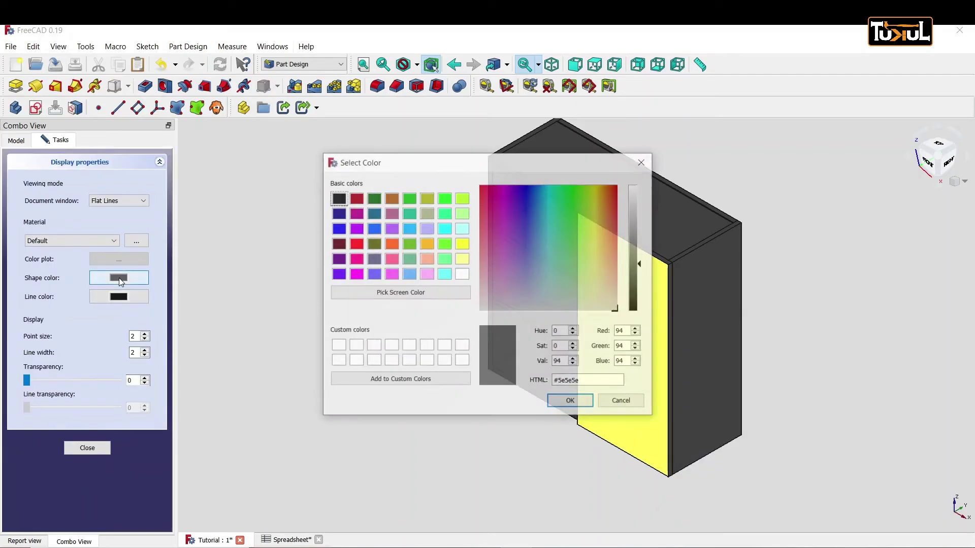
pyautogui.click(427, 213)
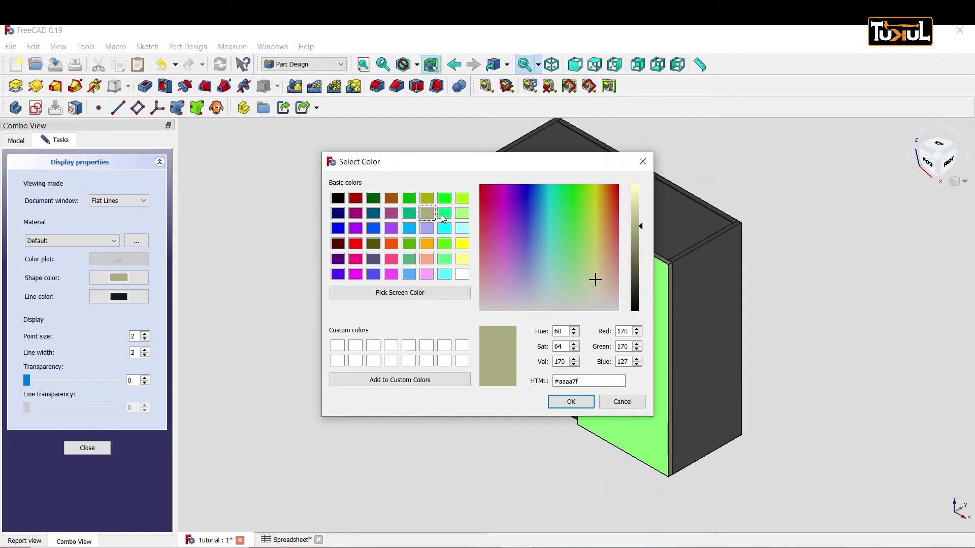
pyautogui.click(426, 244)
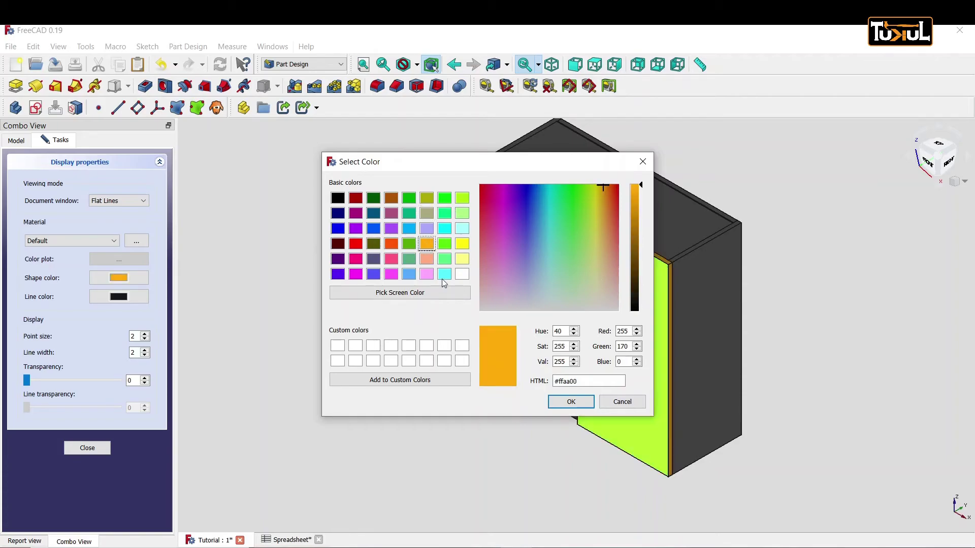
pyautogui.click(561, 401)
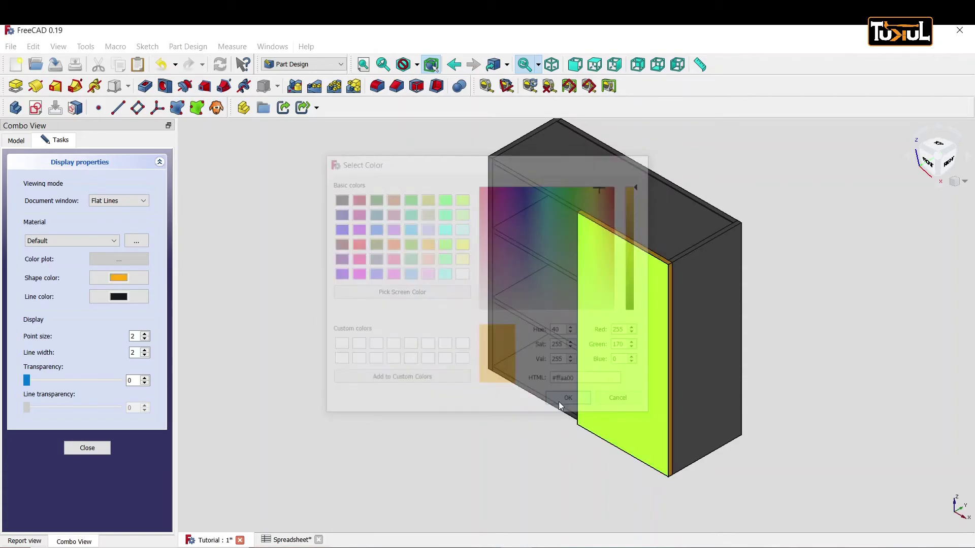
pyautogui.click(493, 422)
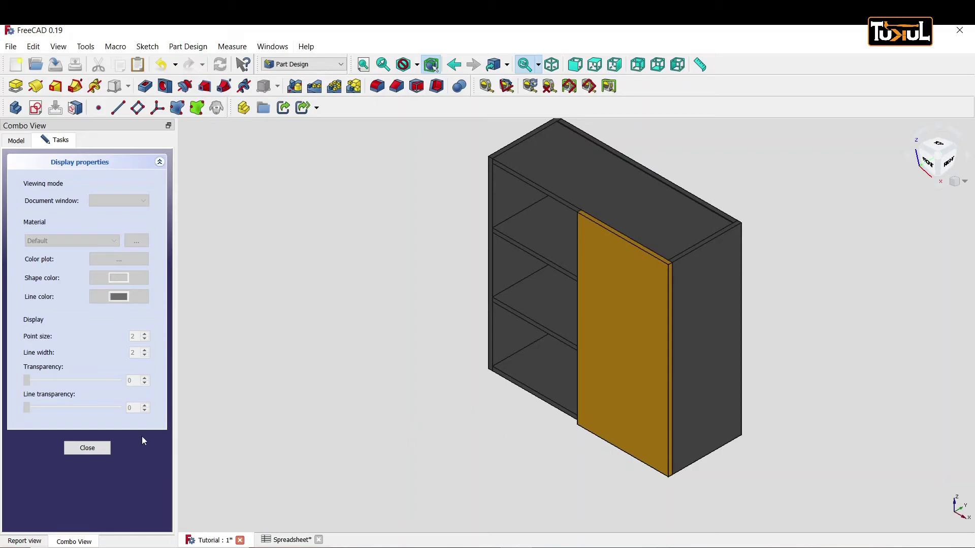
# Step: Create a clone of the Pintu 1 door body
pyautogui.click(104, 446)
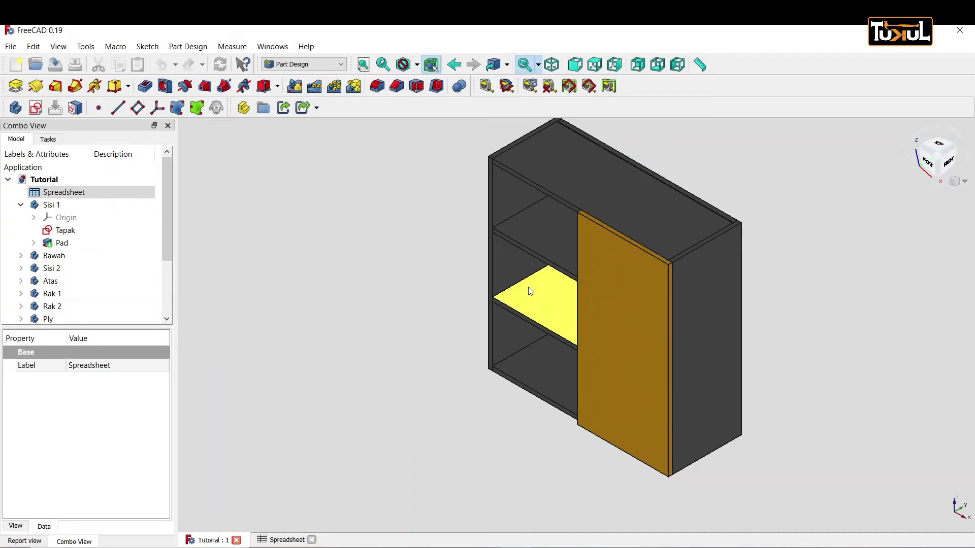
pyautogui.moveTo(169, 205); pyautogui.dragTo(169, 260)
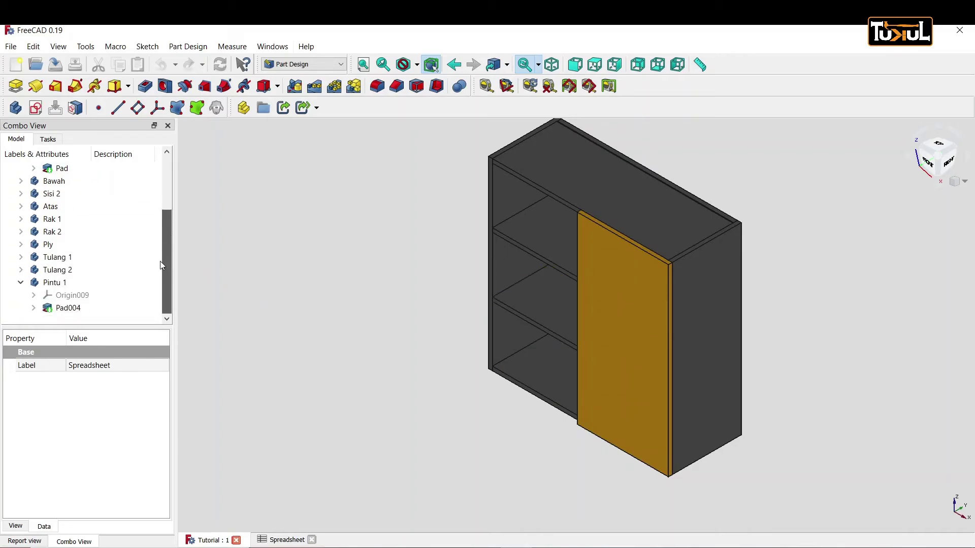
pyautogui.click(76, 281)
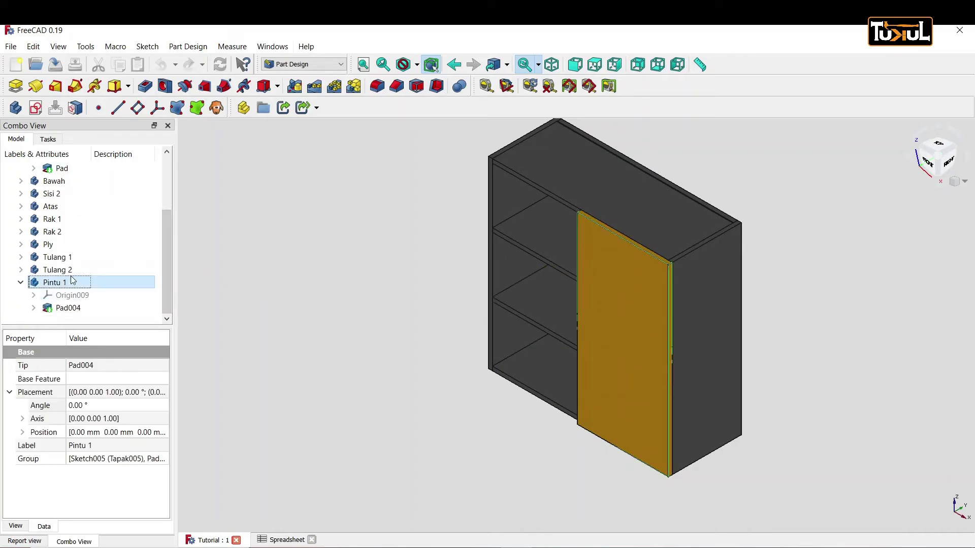
pyautogui.click(216, 109)
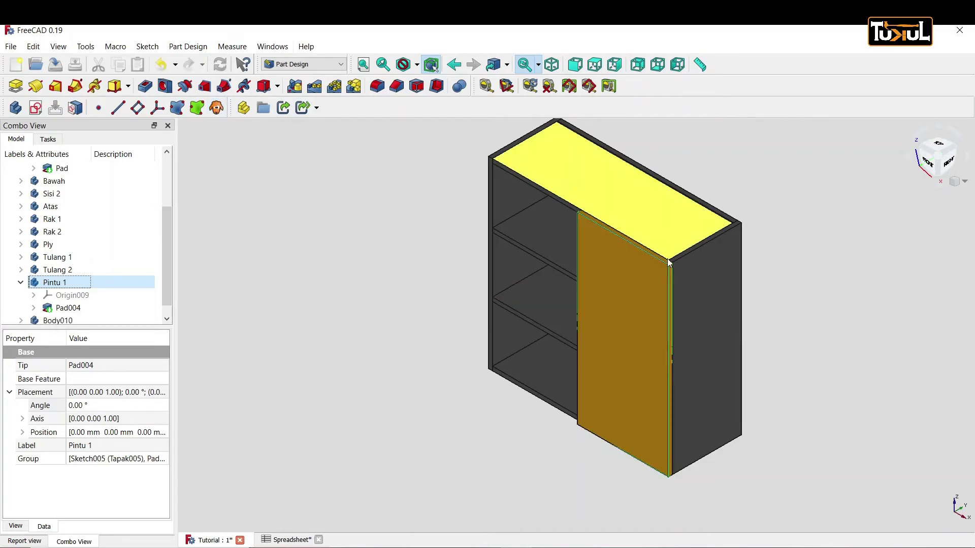
# Step: Rename the cloned Body010 to 'Pintu 2' and expand it in the tree
pyautogui.scroll(-1, 76, 297)
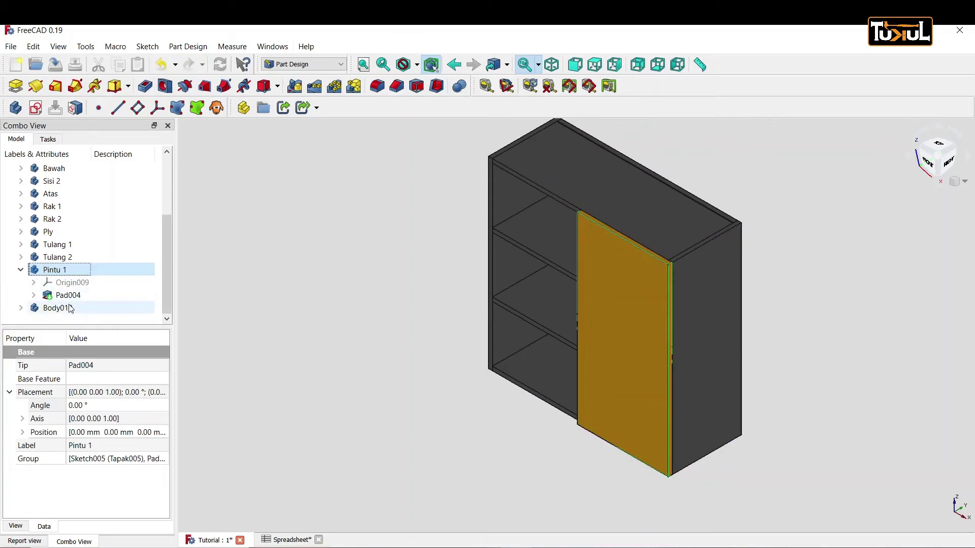
pyautogui.click(57, 308)
pyautogui.rightClick(68, 311)
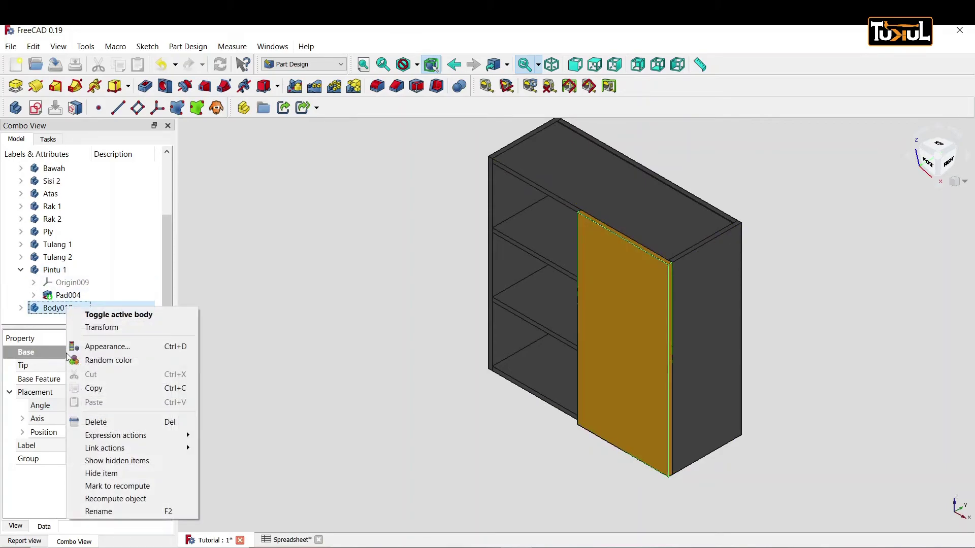
pyautogui.click(106, 513)
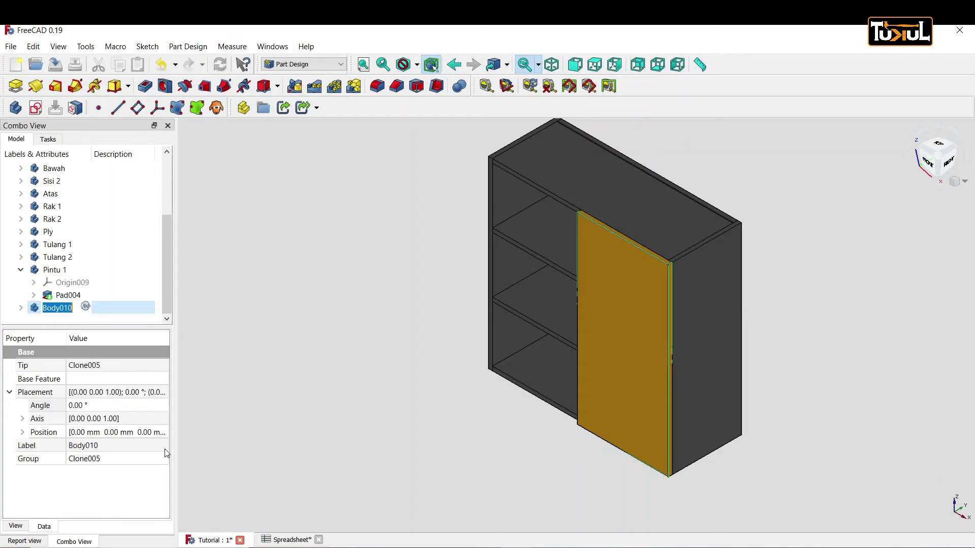
pyautogui.write('Pintu 2')
pyautogui.press('Return')
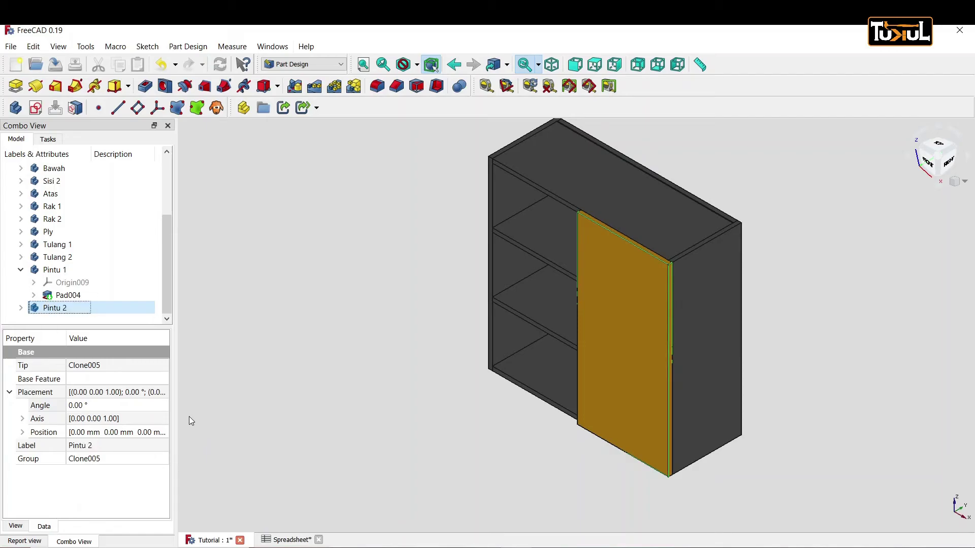
pyautogui.click(21, 308)
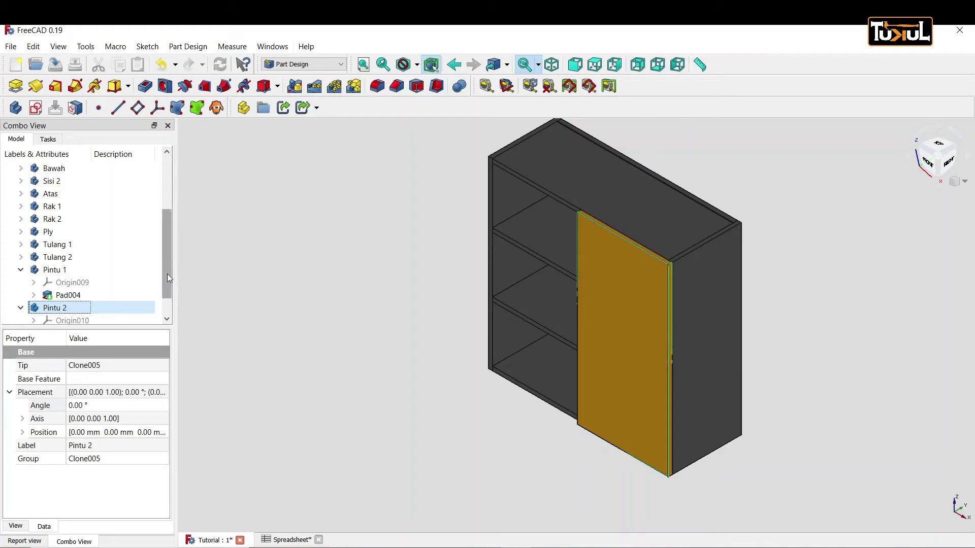
# Step: Make Pintu 2's Origin010 planes and axes visible in the model
pyautogui.moveTo(166, 273); pyautogui.dragTo(168, 282)
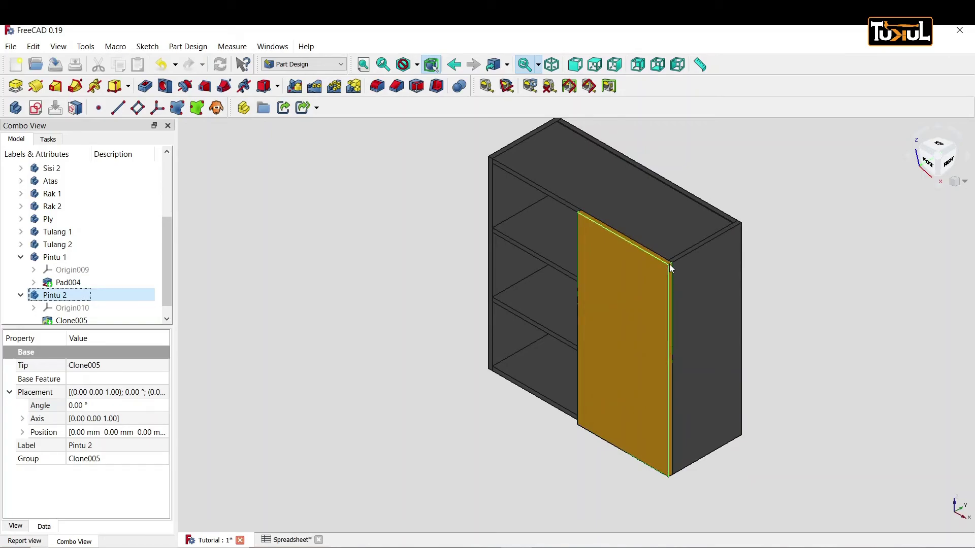
pyautogui.scroll(2, 669, 263)
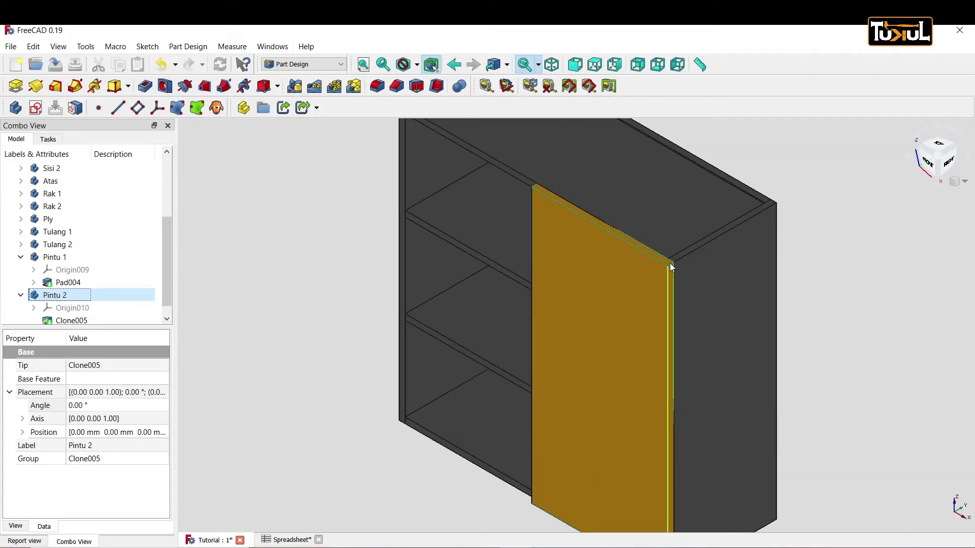
pyautogui.scroll(2, 669, 264)
pyautogui.scroll(1, 669, 264)
pyautogui.scroll(-2, 669, 265)
pyautogui.scroll(-2, 669, 265)
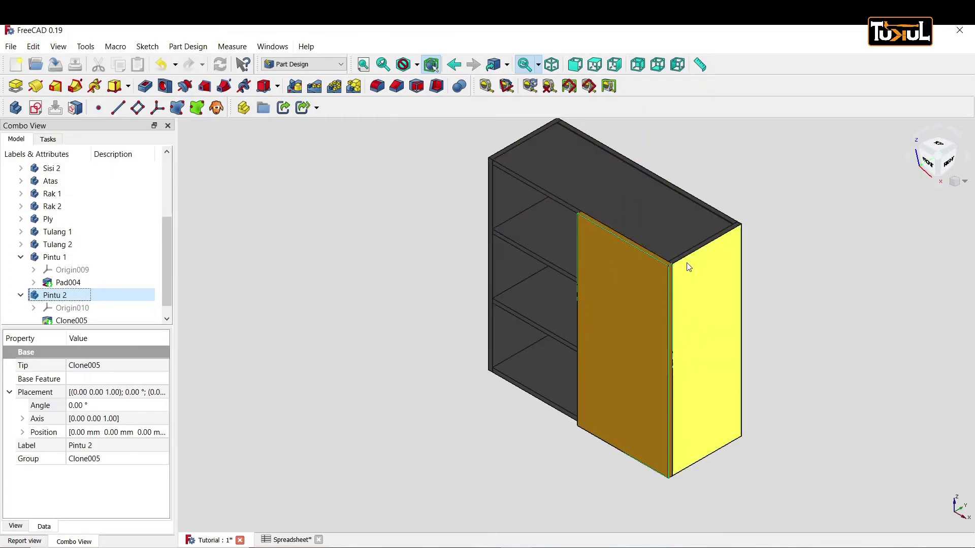
pyautogui.scroll(2, 607, 269)
pyautogui.scroll(-2, 606, 265)
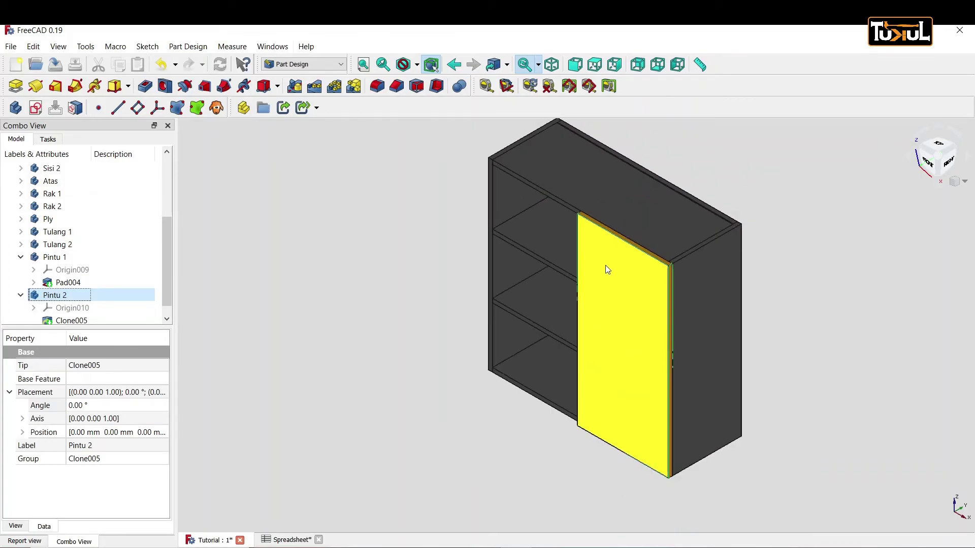
pyautogui.scroll(2, 601, 264)
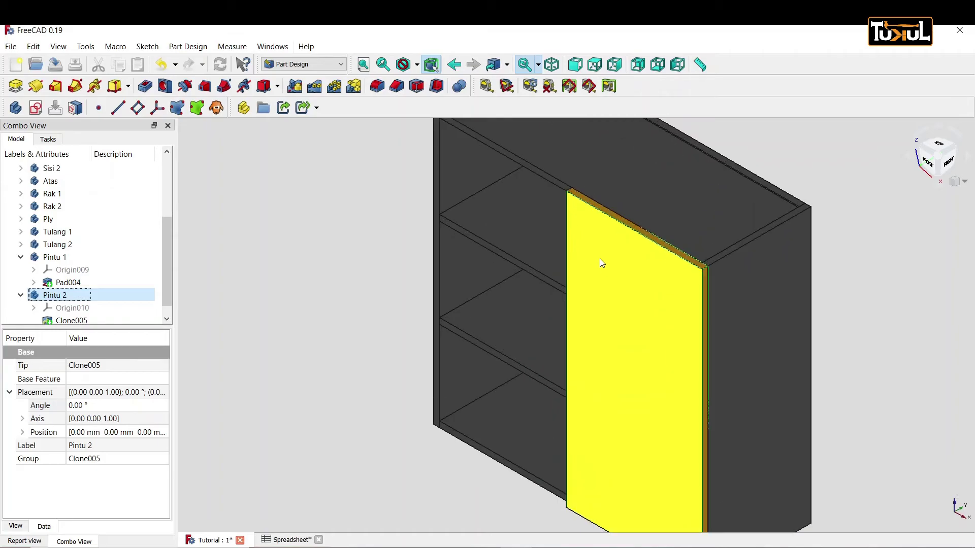
pyautogui.scroll(-1, 601, 264)
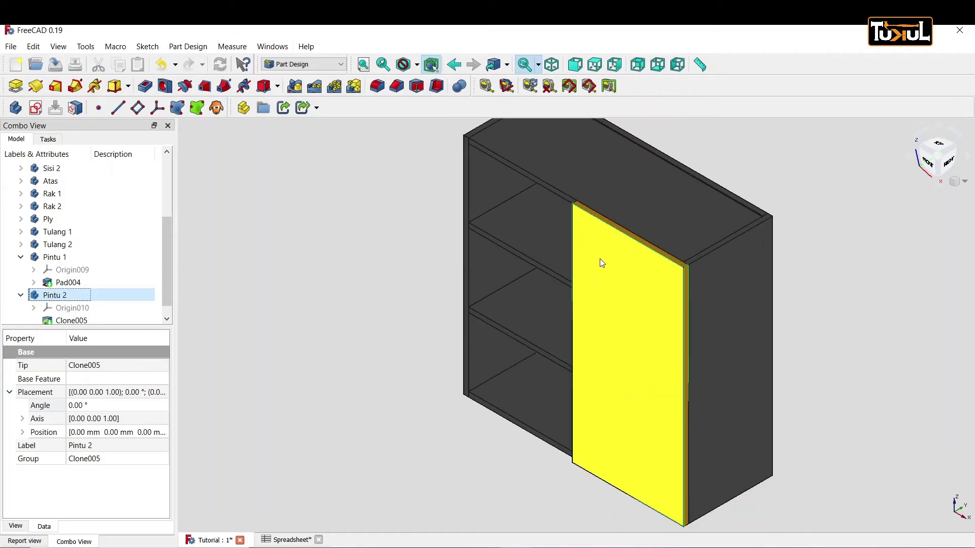
pyautogui.click(60, 308)
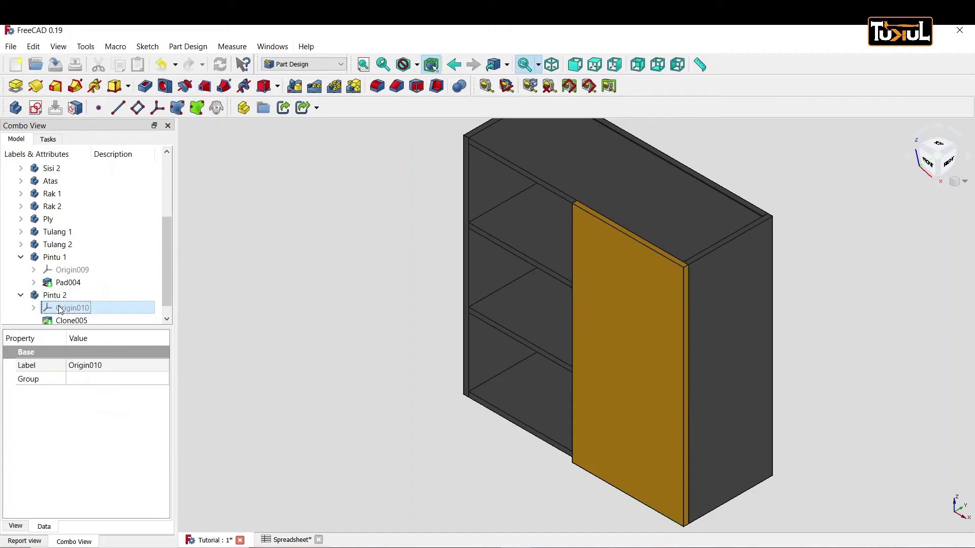
pyautogui.press('space')
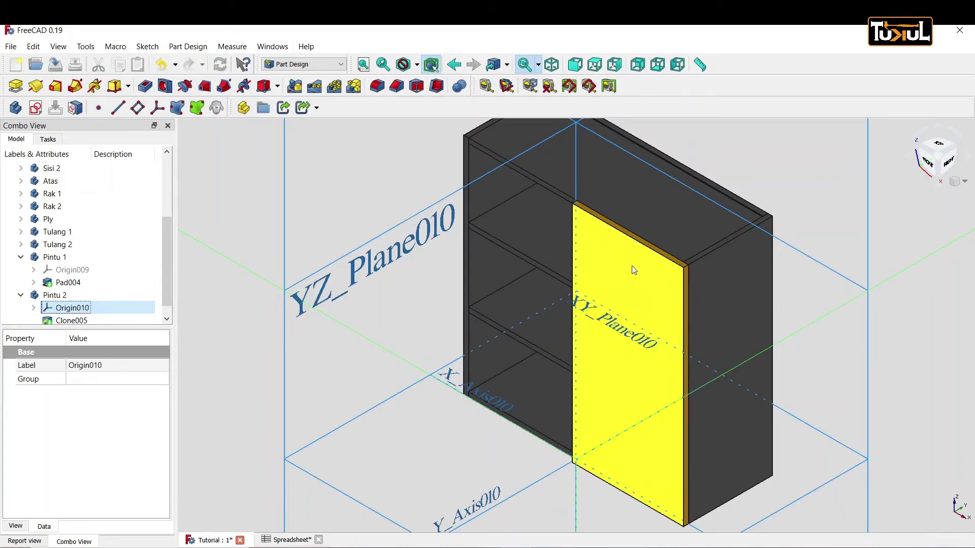
# Step: Switch to the Top view and zoom in on the door edge
pyautogui.scroll(-2, 632, 241)
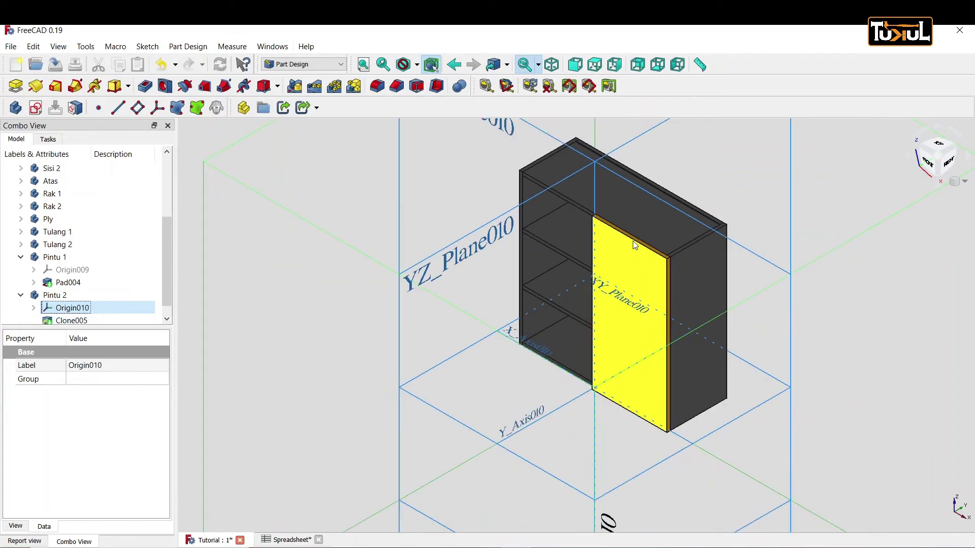
pyautogui.scroll(2, 634, 246)
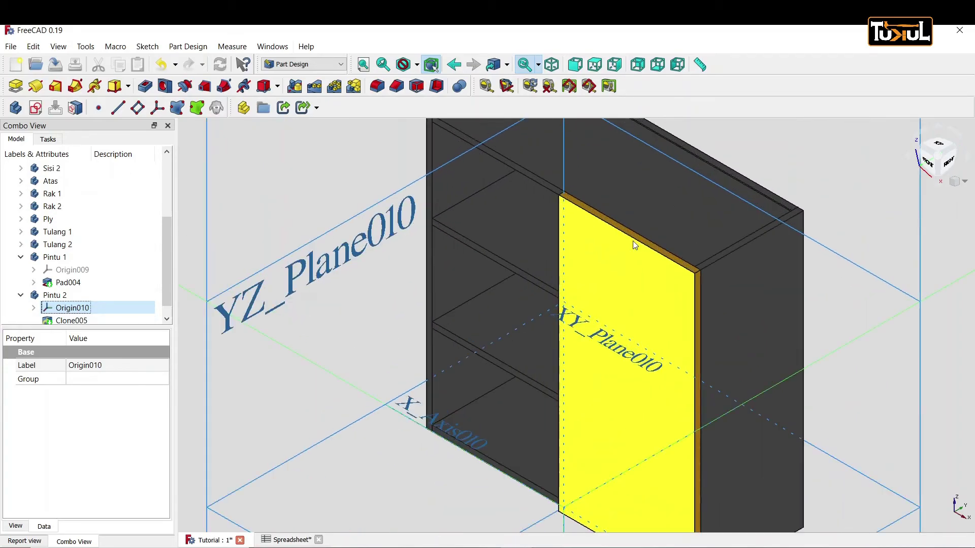
pyautogui.click(595, 66)
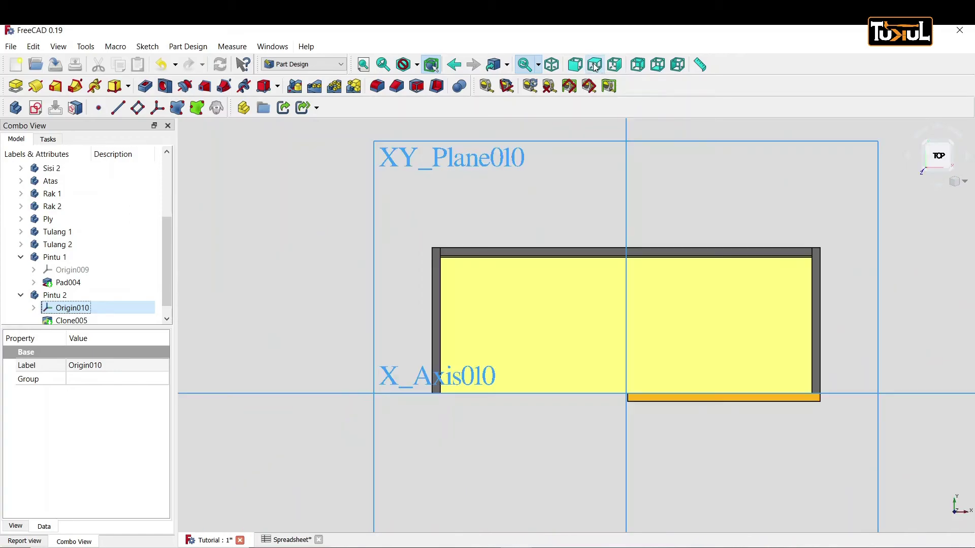
pyautogui.scroll(5, 626, 394)
pyautogui.scroll(2, 630, 400)
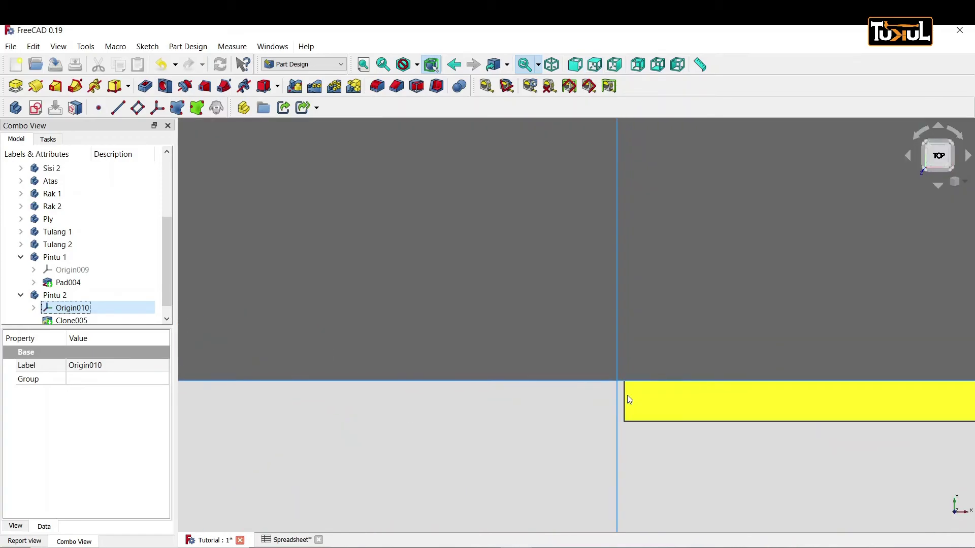
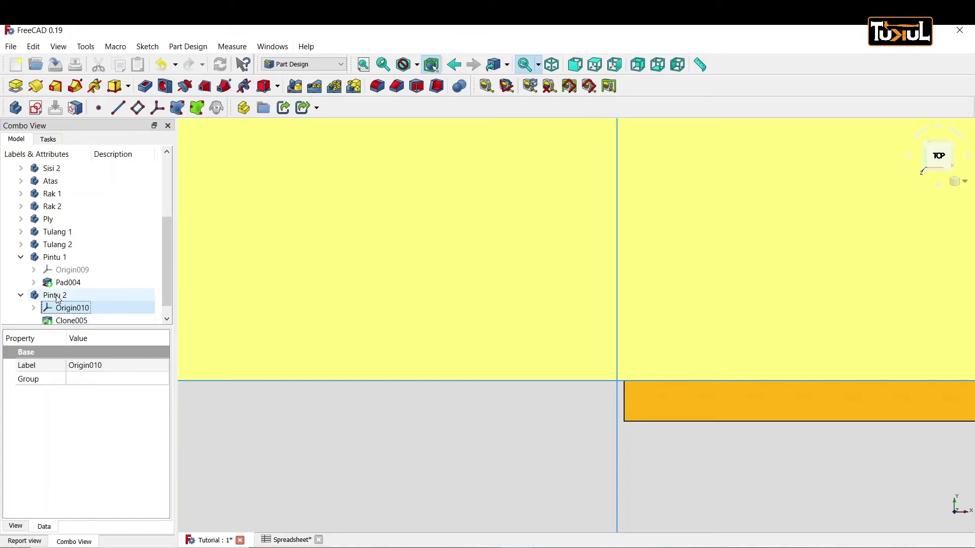
# Step: Bind Pintu 2's y position to the formula -<<Spreadsheet>>.TB/2, giving -8.50
pyautogui.click(56, 296)
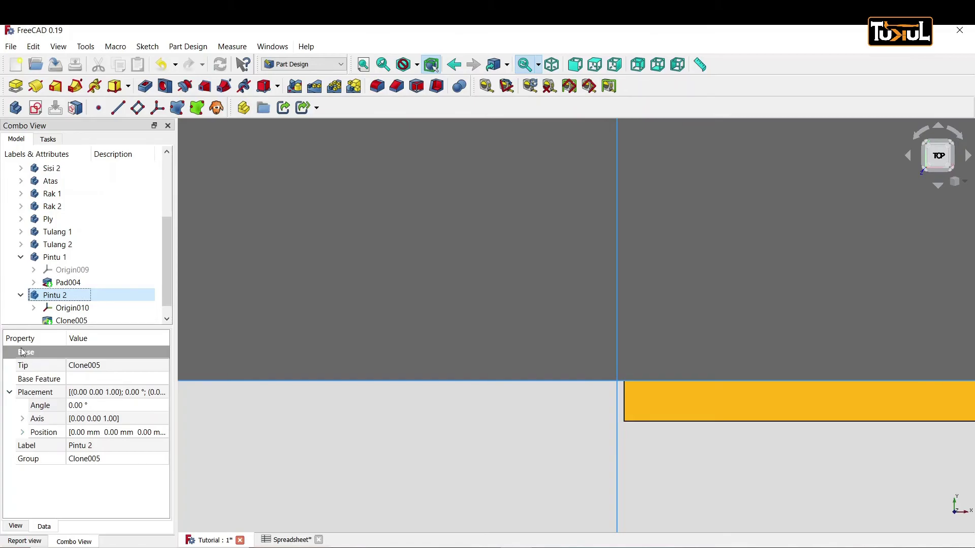
pyautogui.click(23, 433)
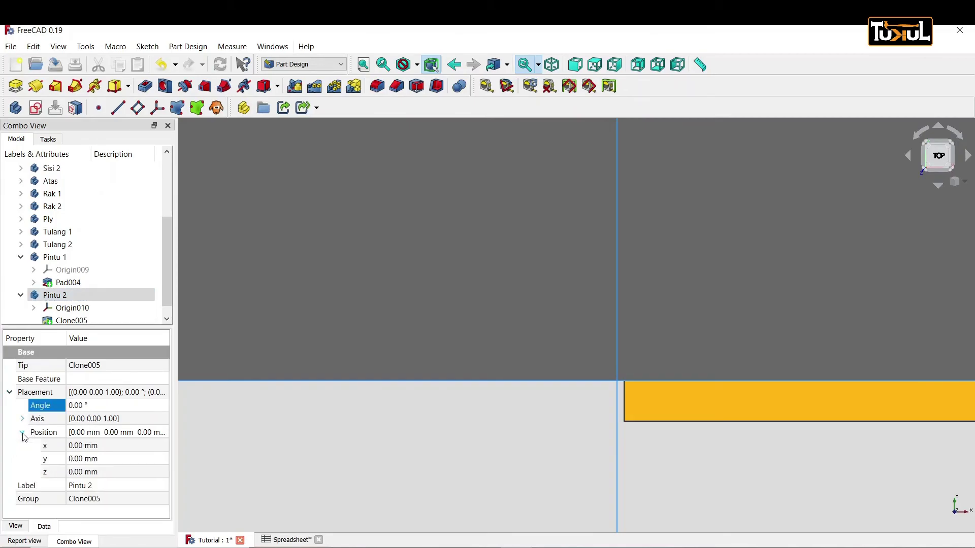
pyautogui.click(80, 462)
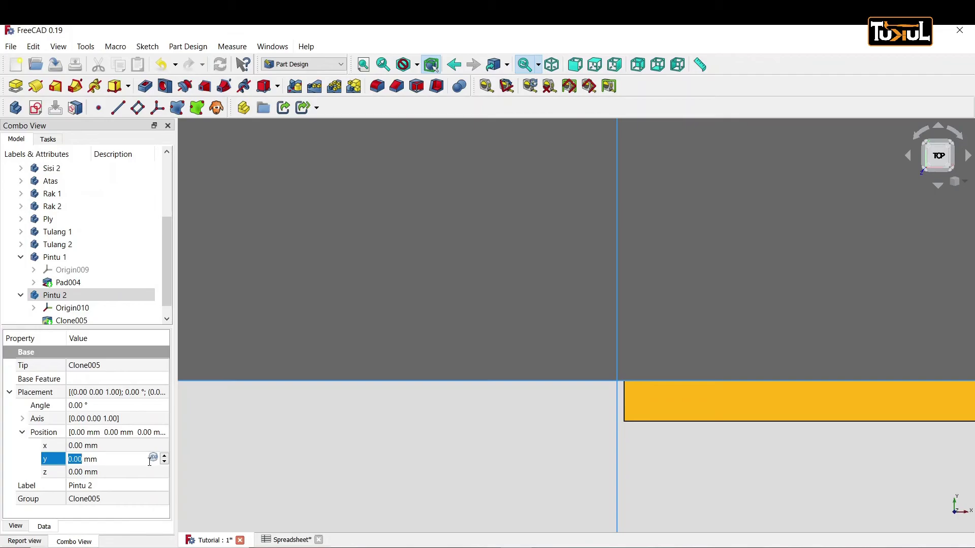
pyautogui.click(154, 457)
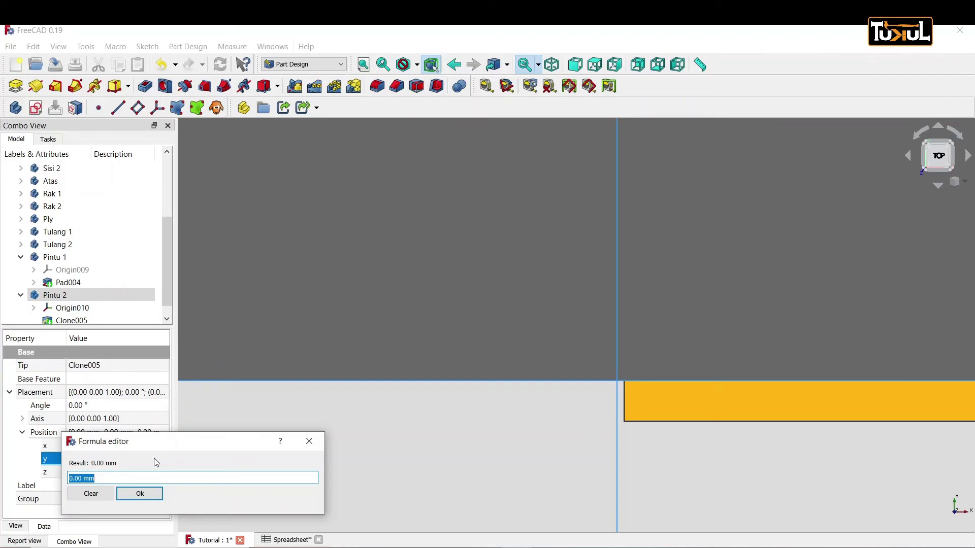
pyautogui.write('s')
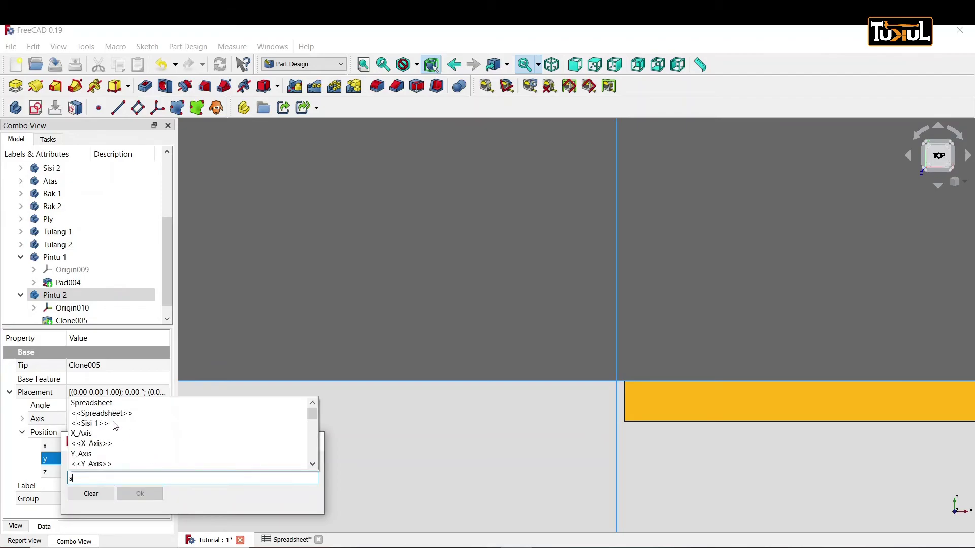
pyautogui.click(114, 415)
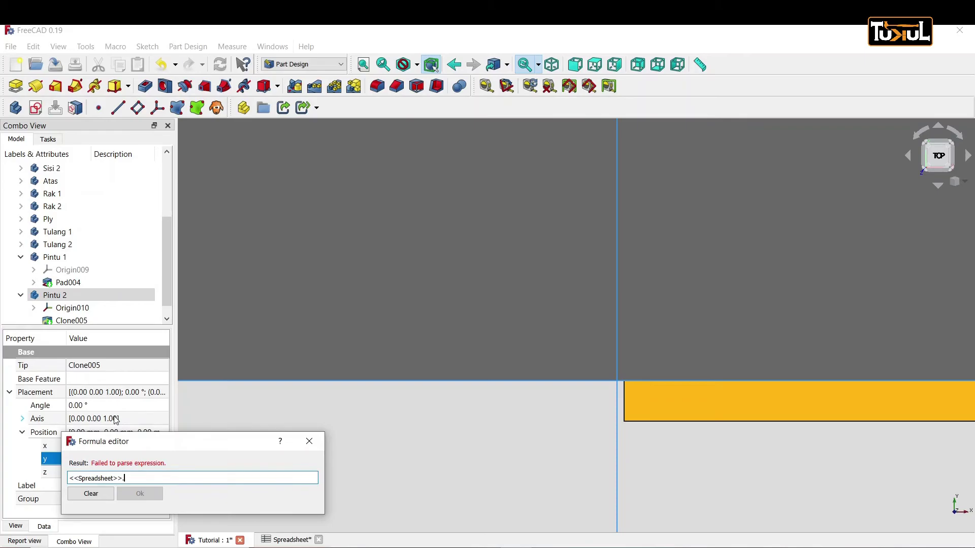
pyautogui.write('tb')
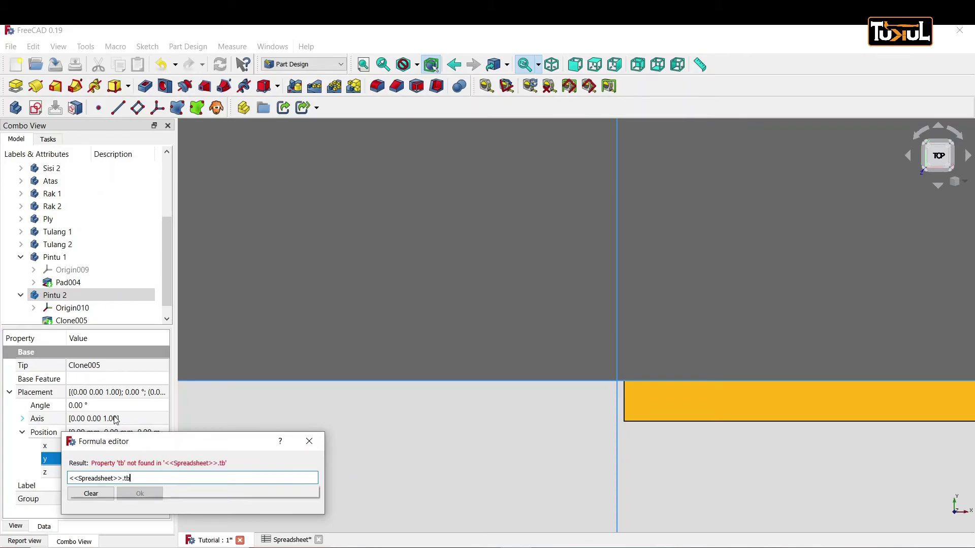
pyautogui.click(76, 491)
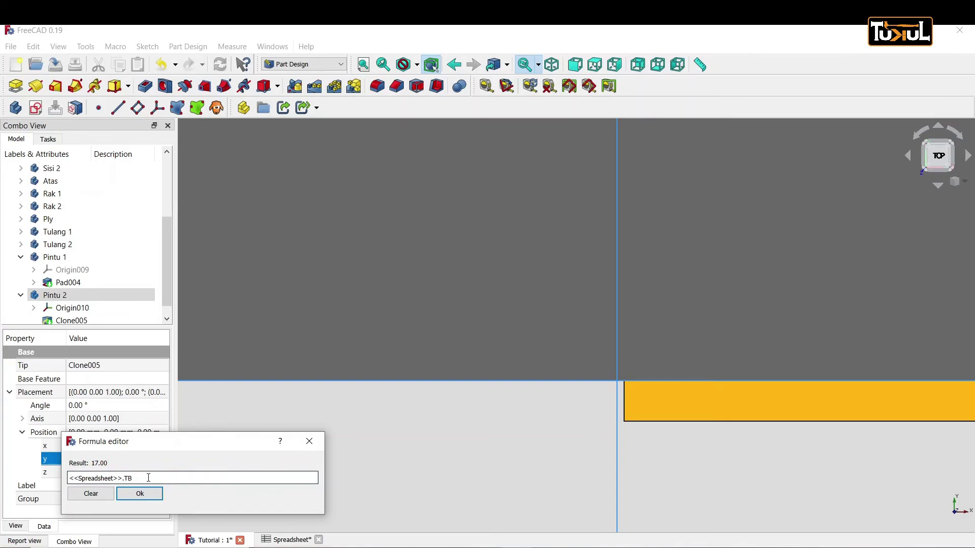
pyautogui.write('/2')
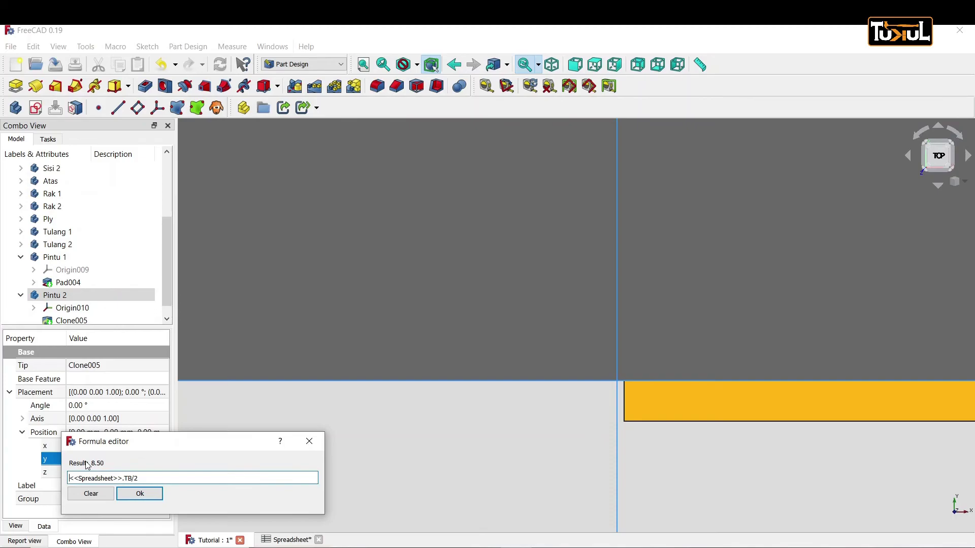
pyautogui.write('-')
pyautogui.click(133, 494)
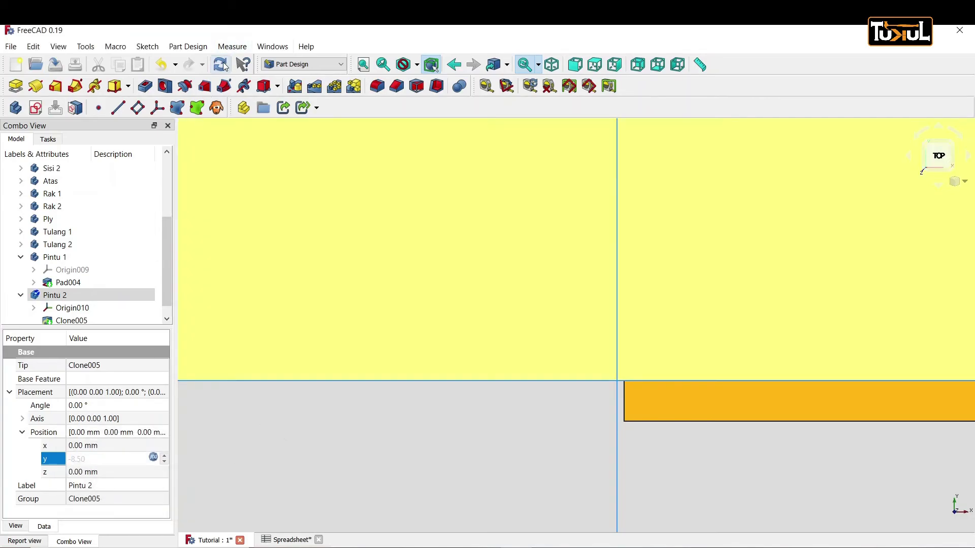
# Step: Recompute, check Pintu 2's -8.50 mm offset in the view, and compare with Pintu 1
pyautogui.click(220, 65)
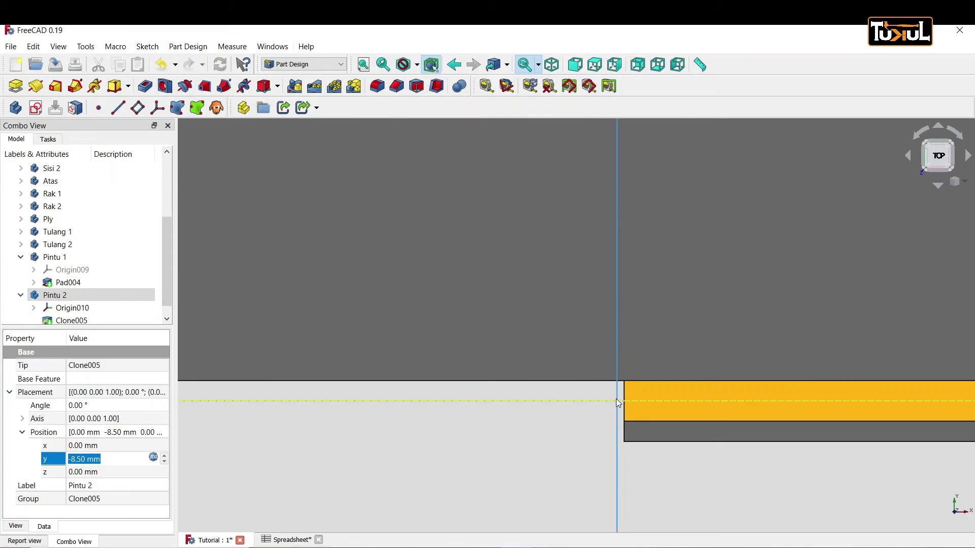
pyautogui.scroll(-2, 695, 428)
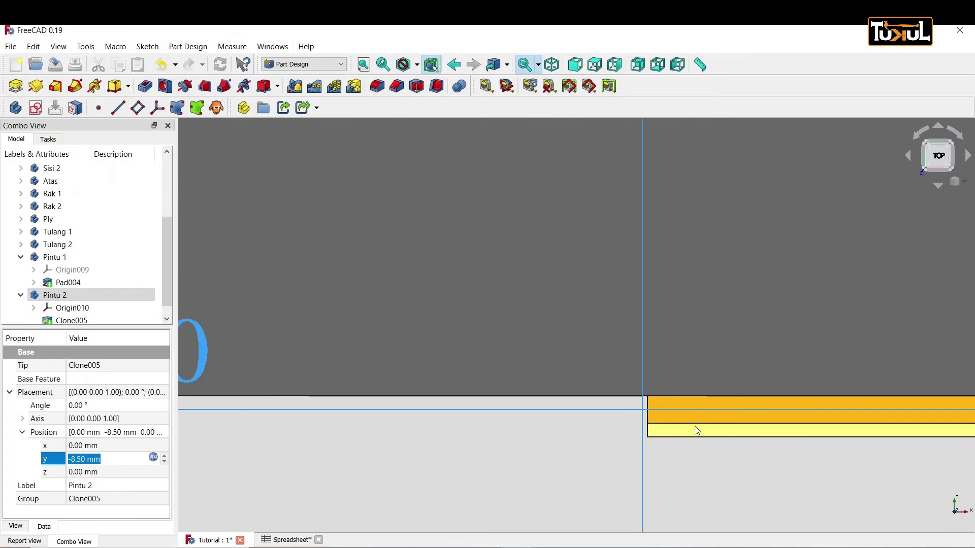
pyautogui.scroll(-5, 695, 428)
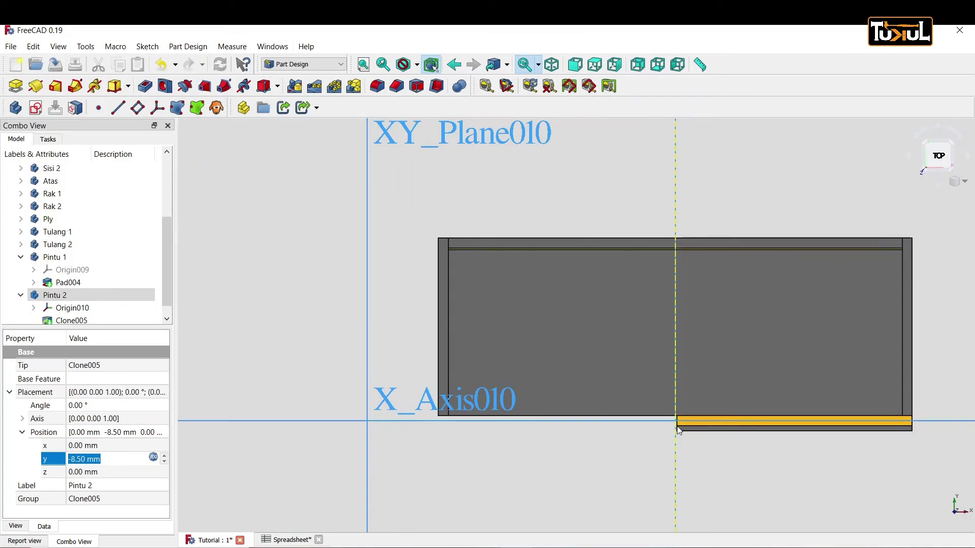
pyautogui.scroll(3, 679, 429)
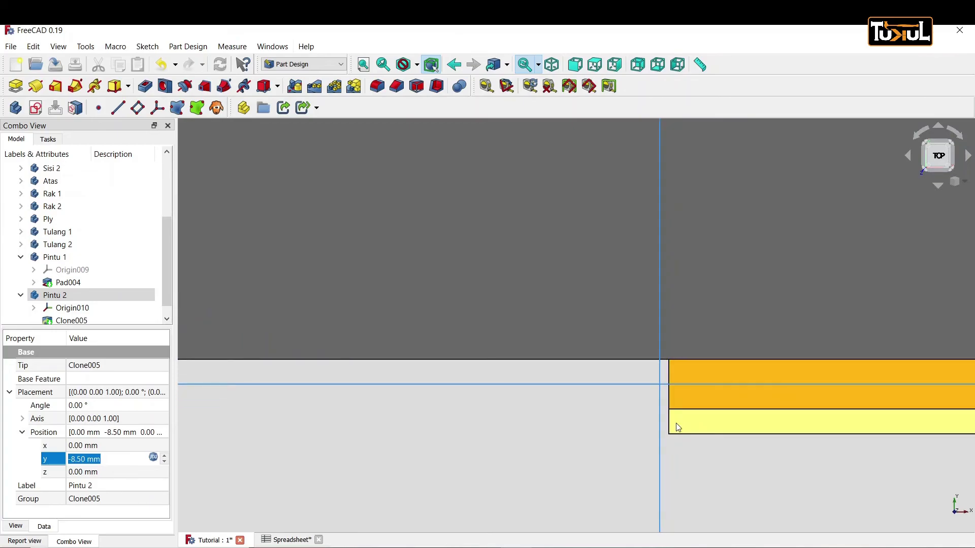
pyautogui.scroll(-2, 683, 404)
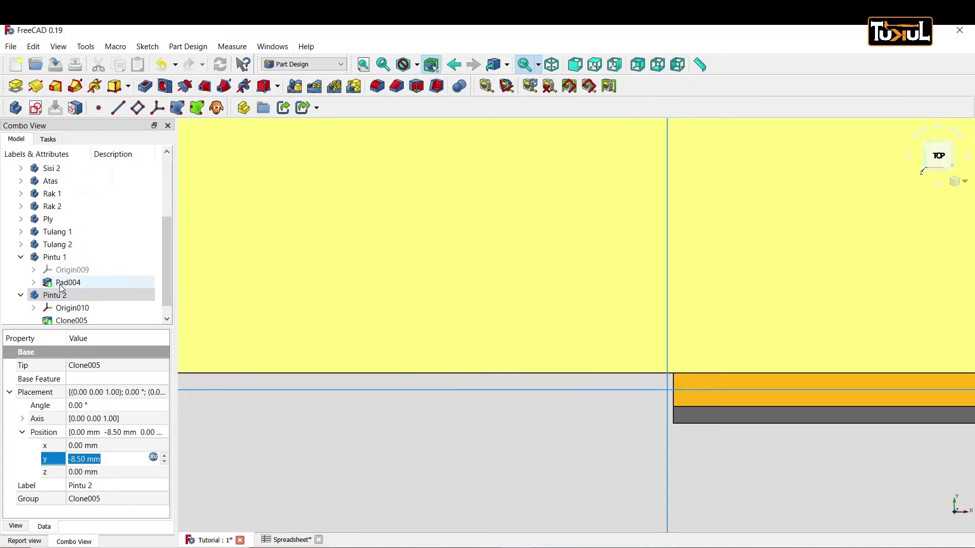
pyautogui.click(60, 257)
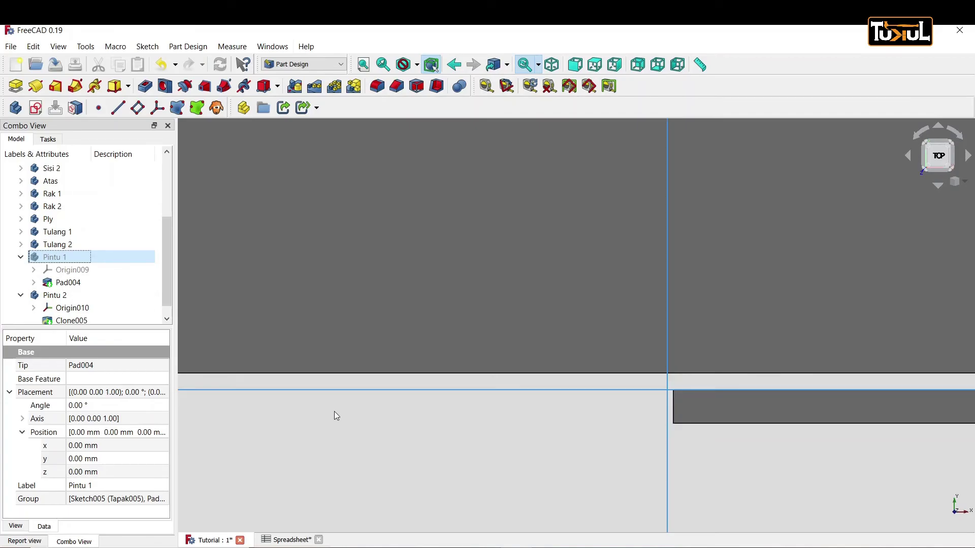
# Step: Enter a <<Spreadsheet>>.TB-based formula for Clone005's y position inside Pintu 2
pyautogui.click(55, 295)
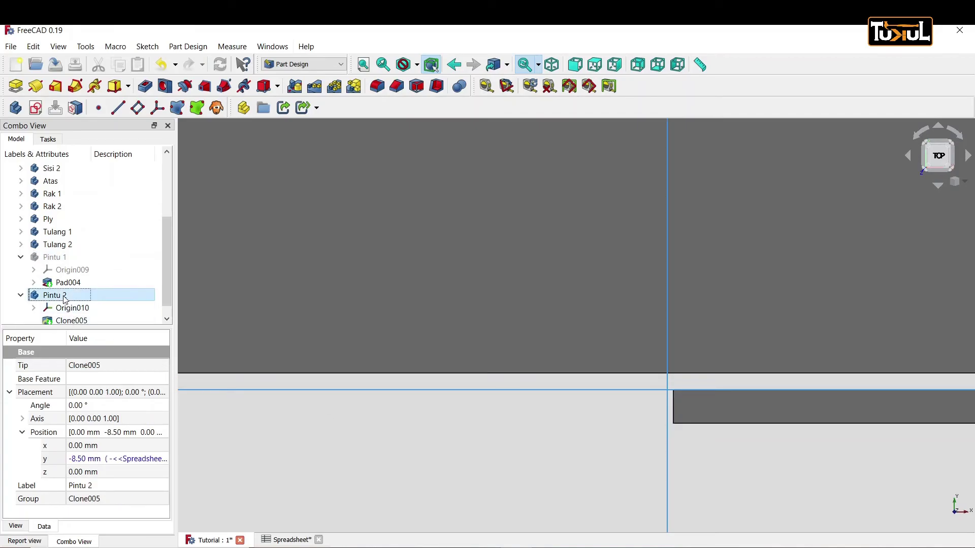
pyautogui.scroll(-1, 172, 293)
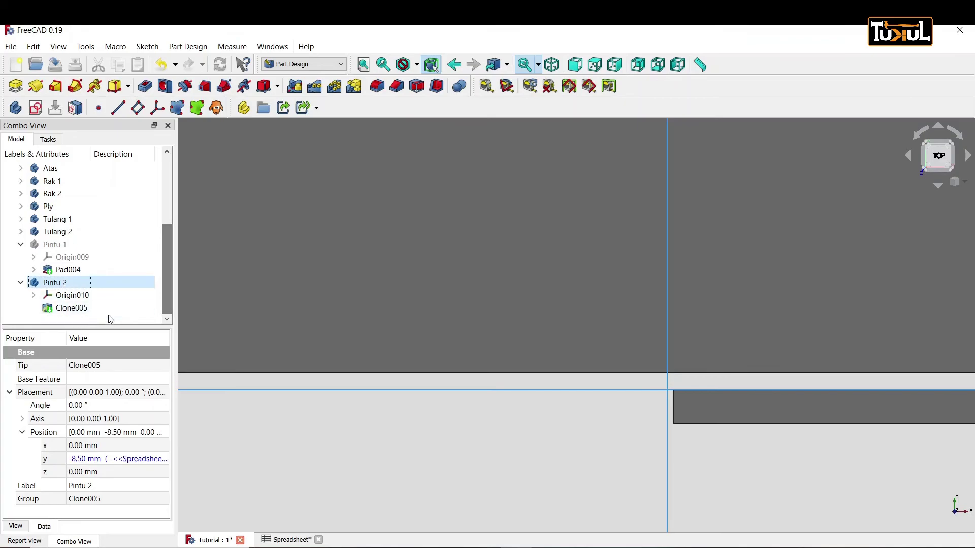
pyautogui.click(73, 309)
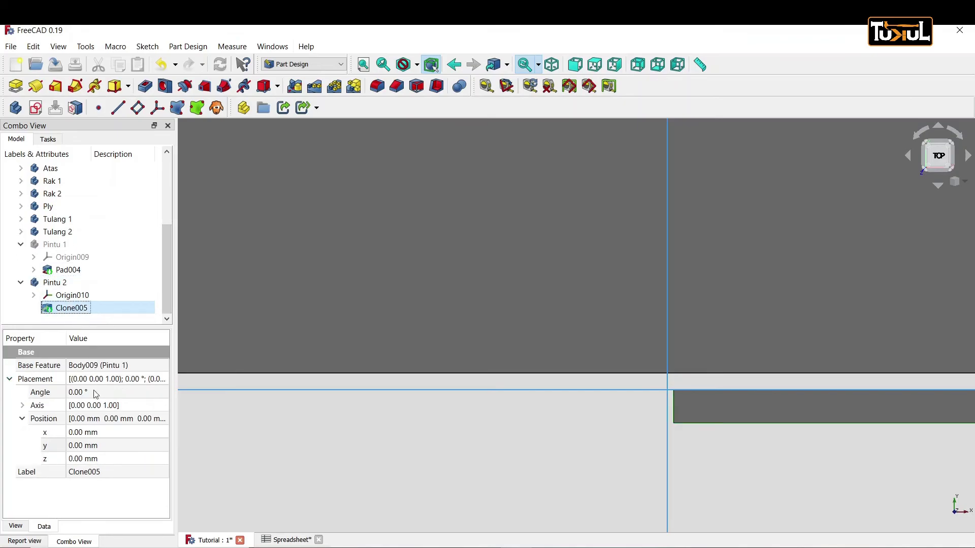
pyautogui.click(82, 446)
pyautogui.click(153, 445)
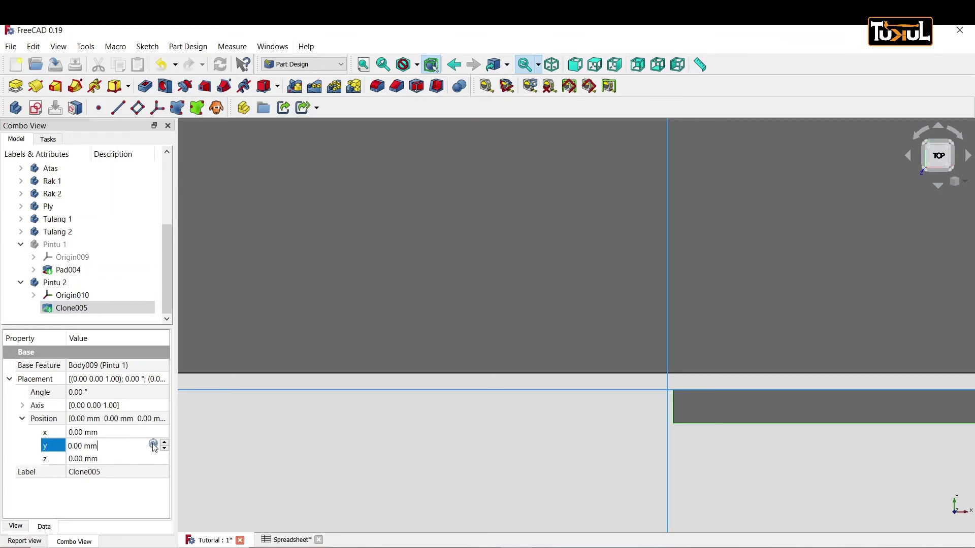
pyautogui.write('S')
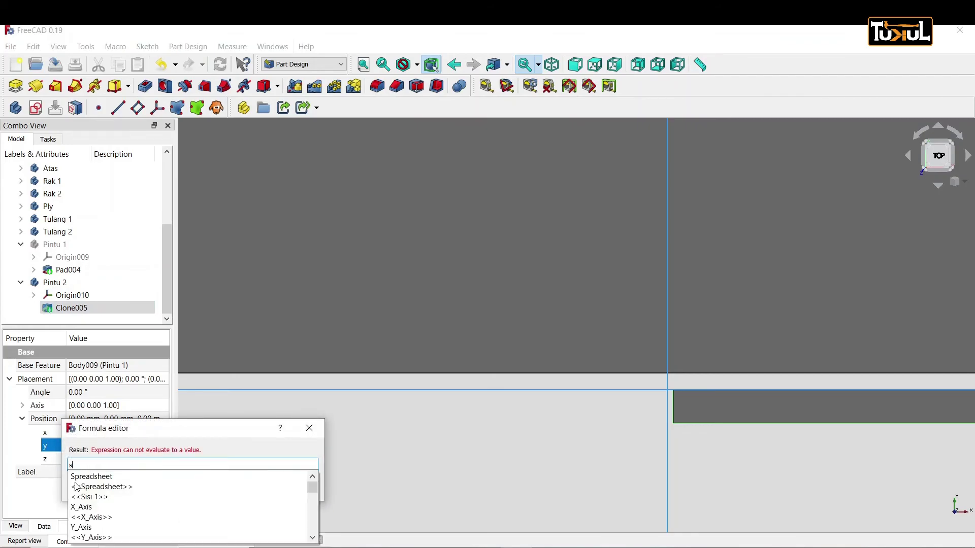
pyautogui.click(87, 487)
pyautogui.write('b')
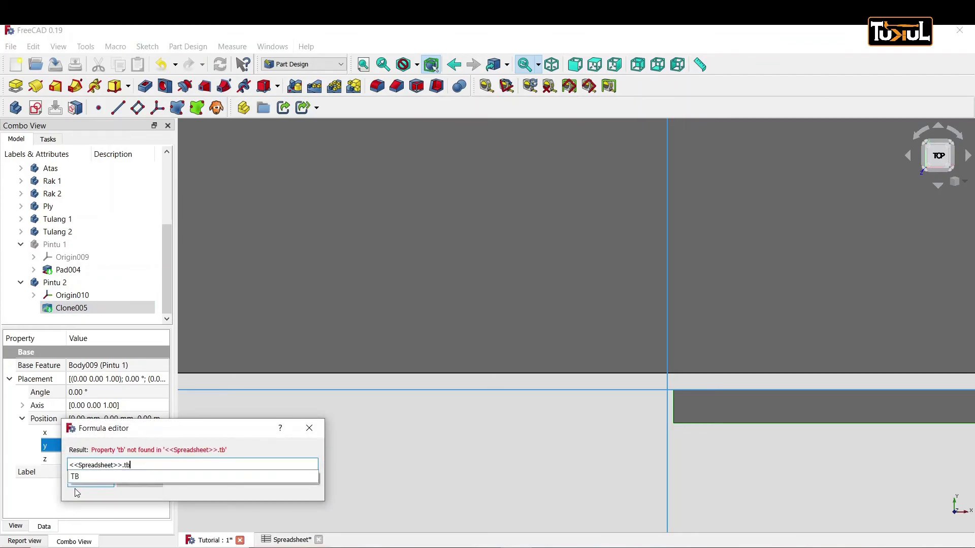
pyautogui.click(81, 485)
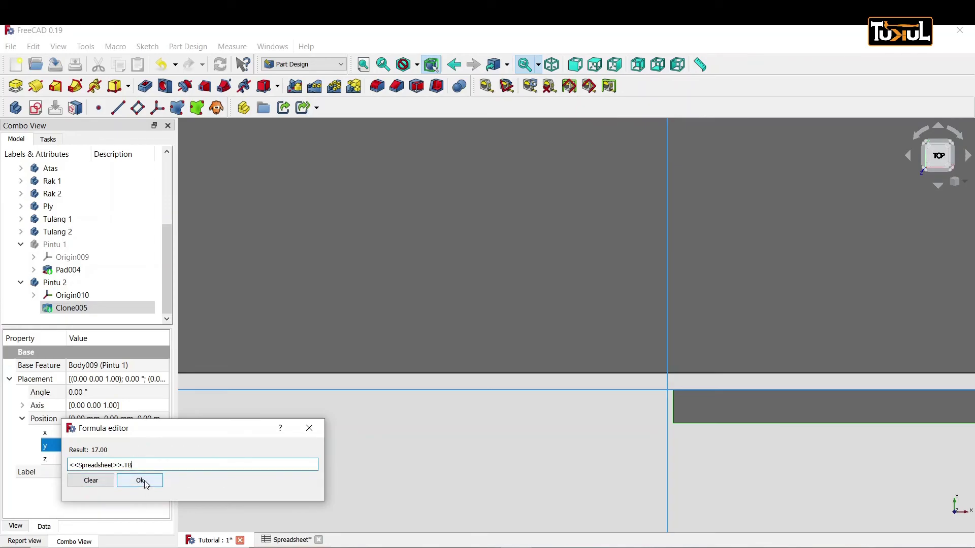
# Step: Confirm the expression and recompute so Clone005 sits at 8.50 mm, reselecting Pintu 2
pyautogui.click(144, 484)
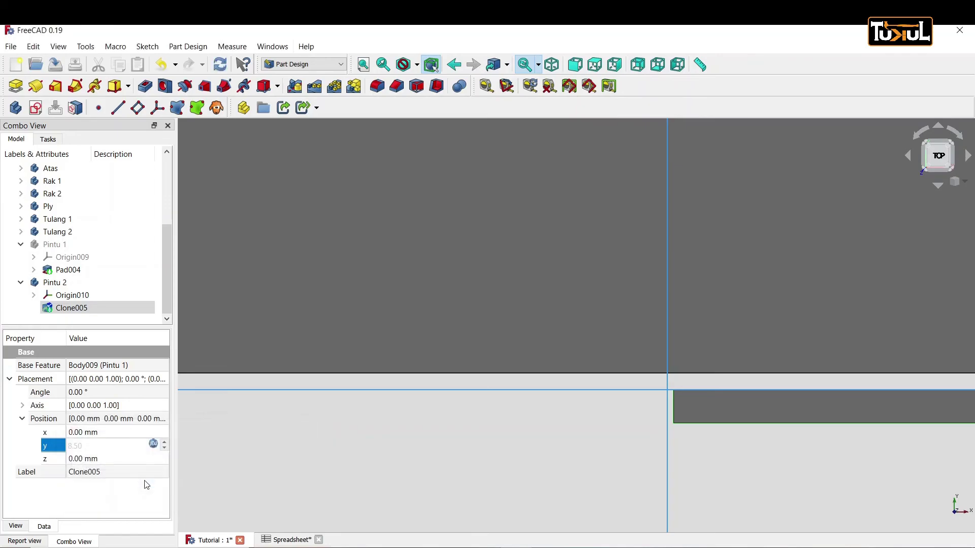
pyautogui.press('Return')
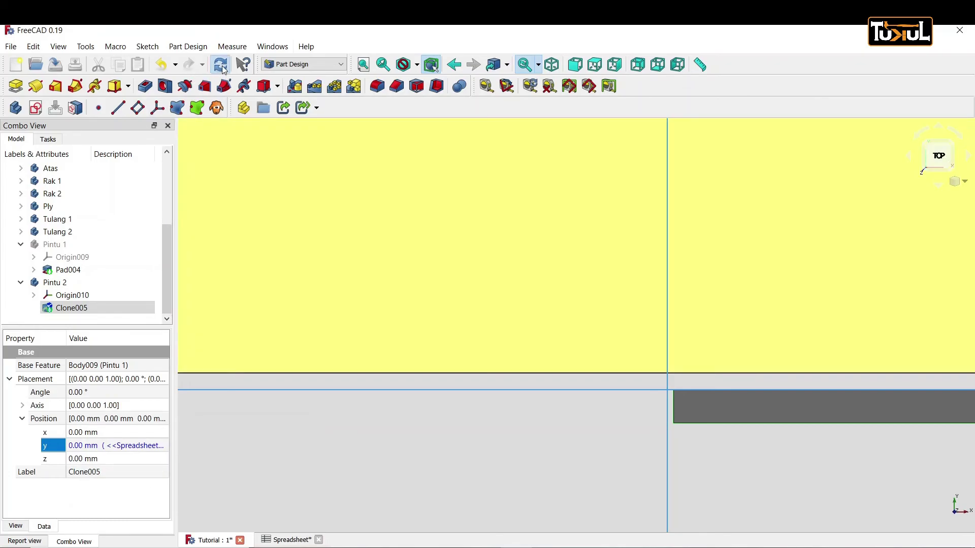
pyautogui.click(220, 64)
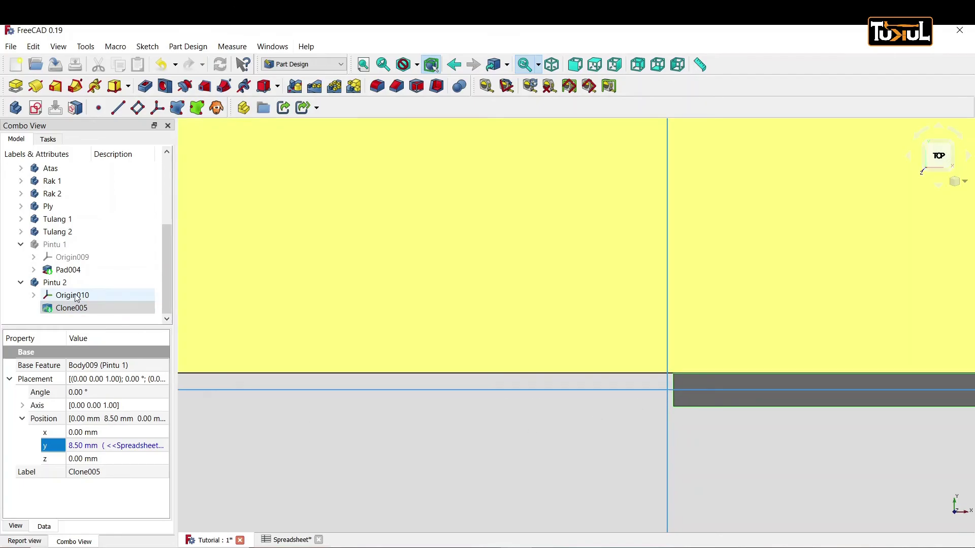
pyautogui.click(54, 283)
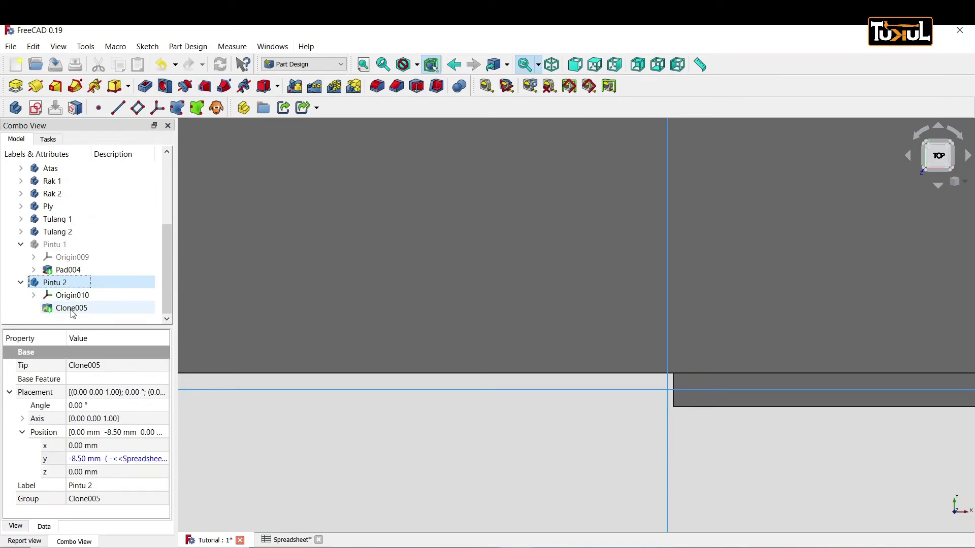
# Step: Compare Clone005's properties with Pintu 2's placement
pyautogui.click(66, 310)
pyautogui.click(51, 284)
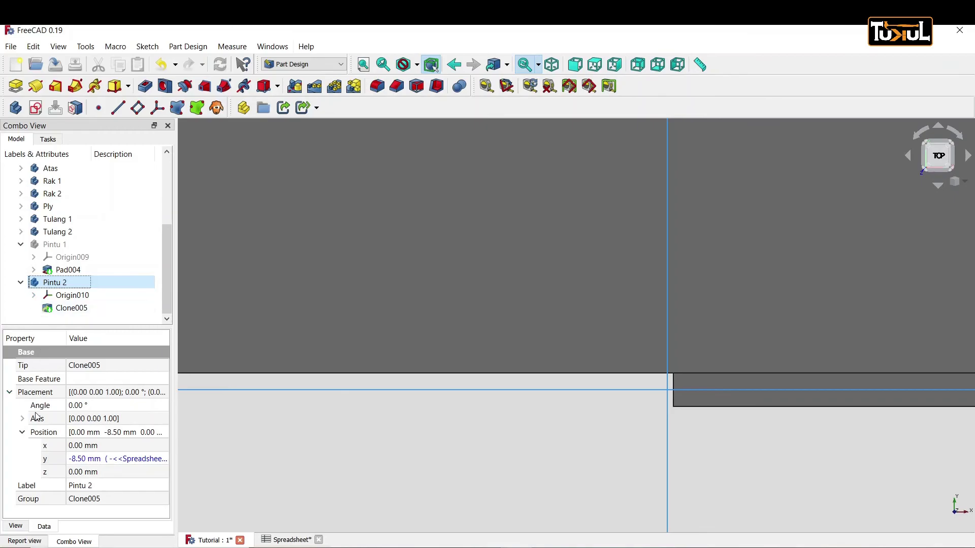
pyautogui.click(82, 311)
pyautogui.click(57, 285)
# Step: Set Pintu 2's placement angle to -180° about the Z axis
pyautogui.click(86, 406)
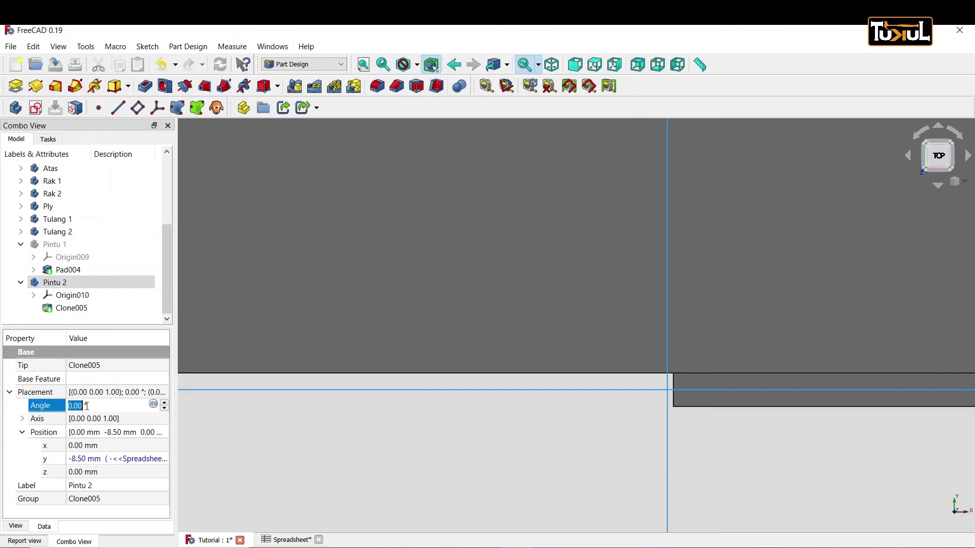
pyautogui.click(164, 412)
pyautogui.click(165, 413)
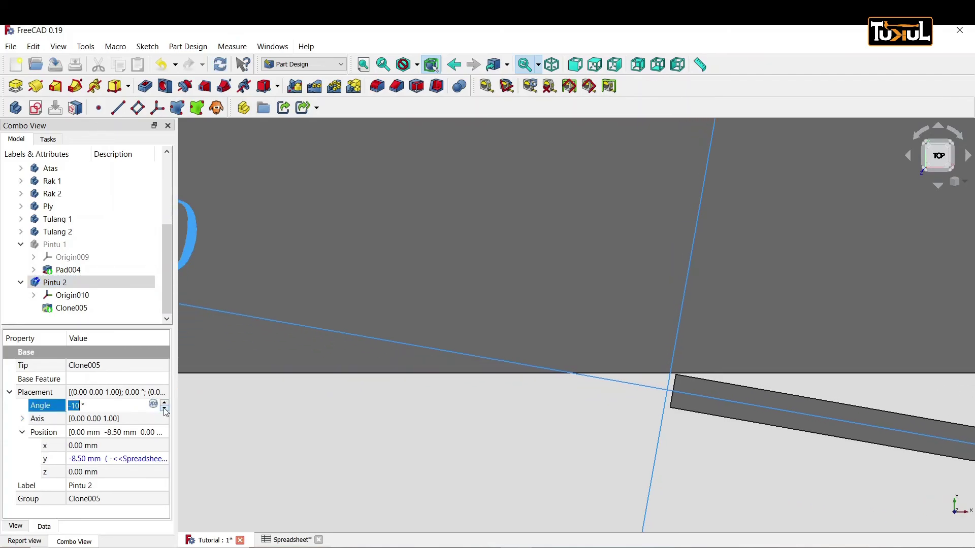
pyautogui.click(164, 412)
pyautogui.click(164, 413)
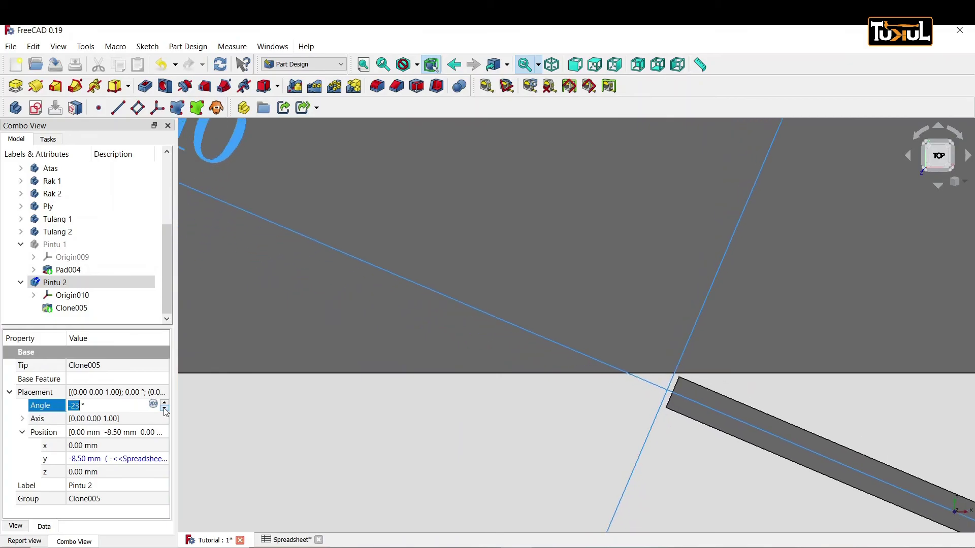
pyautogui.click(164, 413)
pyautogui.click(164, 413)
pyautogui.click(165, 412)
pyautogui.write('-')
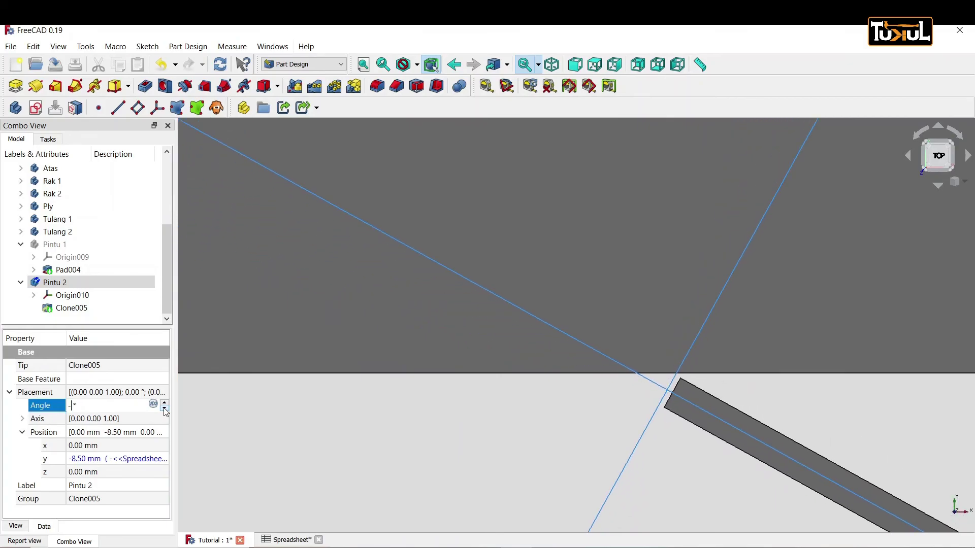
pyautogui.write('180')
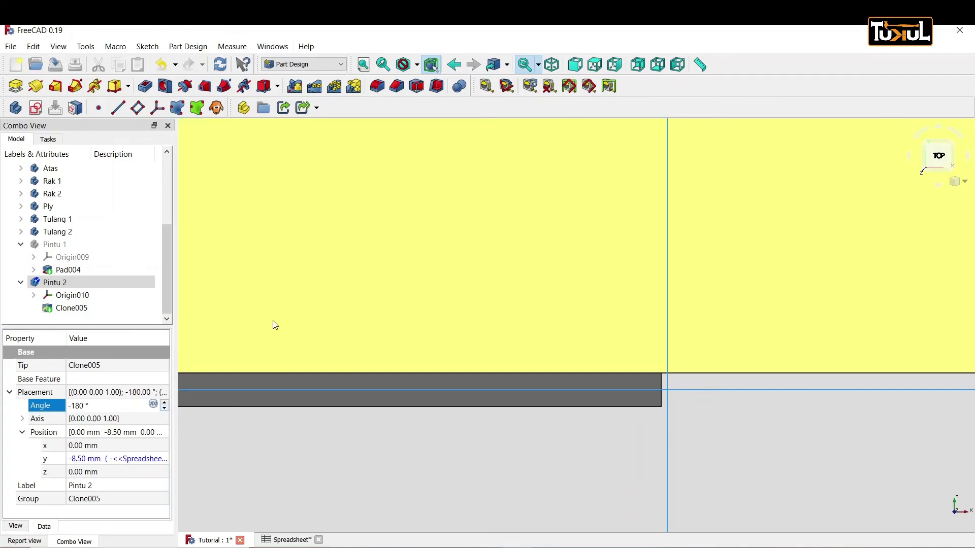
pyautogui.scroll(-3, 467, 397)
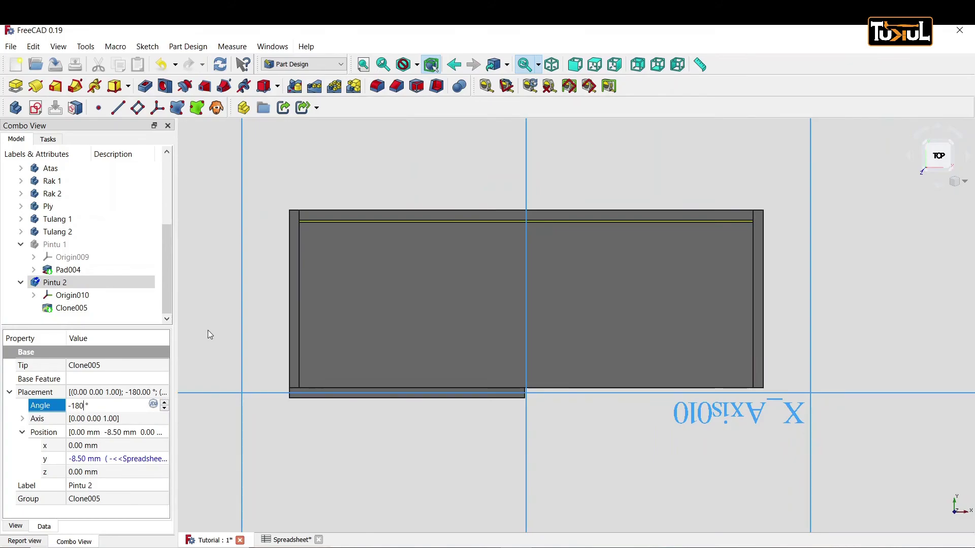
pyautogui.press('Return')
# Step: Switch to isometric view and hide Origin010's planes and axes
pyautogui.click(552, 65)
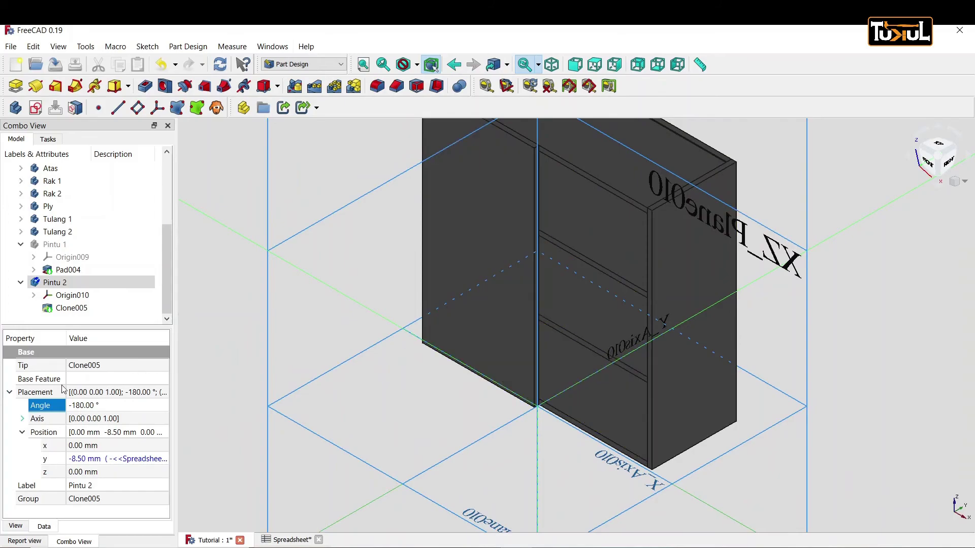
pyautogui.click(67, 296)
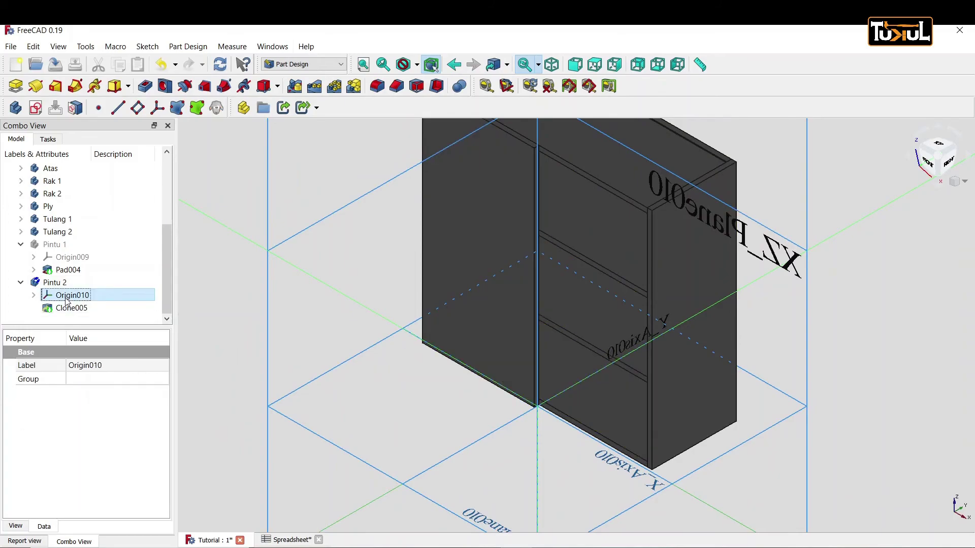
pyautogui.press('space')
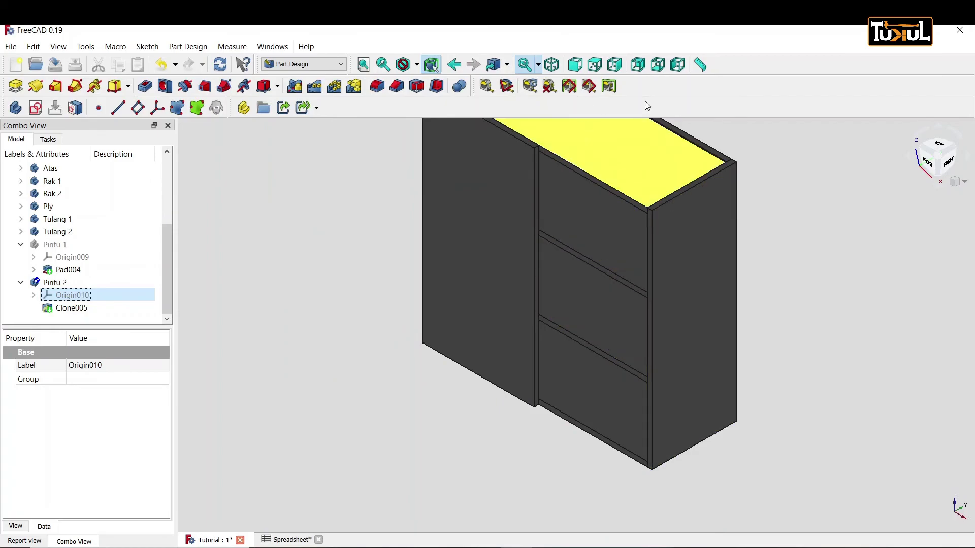
# Step: Switch the 3D view to perspective projection and select Pintu 1
pyautogui.click(963, 182)
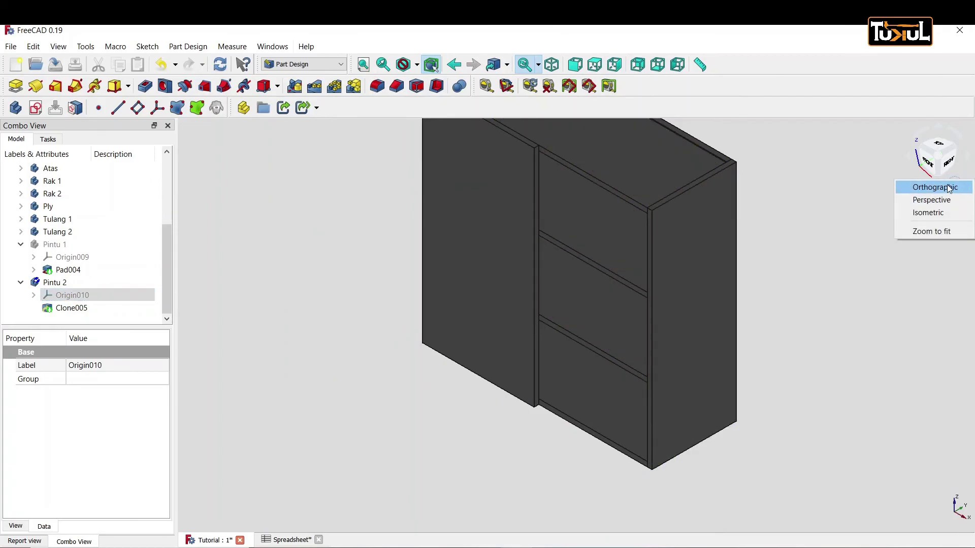
pyautogui.click(939, 199)
pyautogui.scroll(-3, 818, 274)
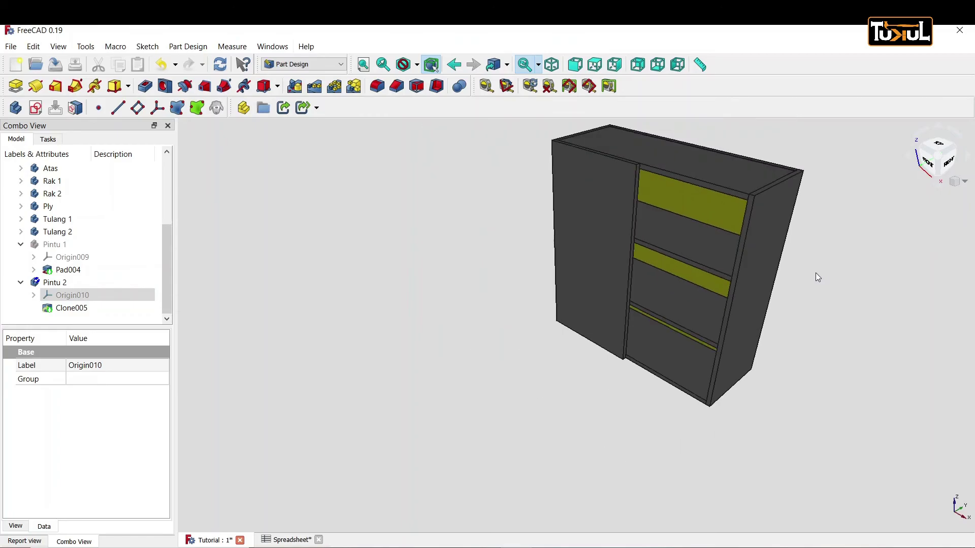
pyautogui.click(63, 248)
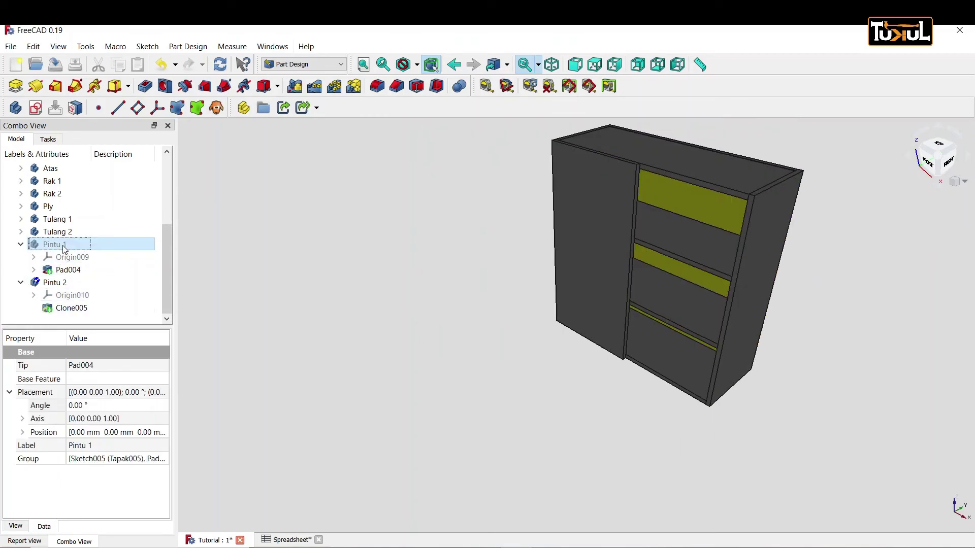
# Step: Show Pintu 1 again and give the left door panel an orange shape colour
pyautogui.press('space')
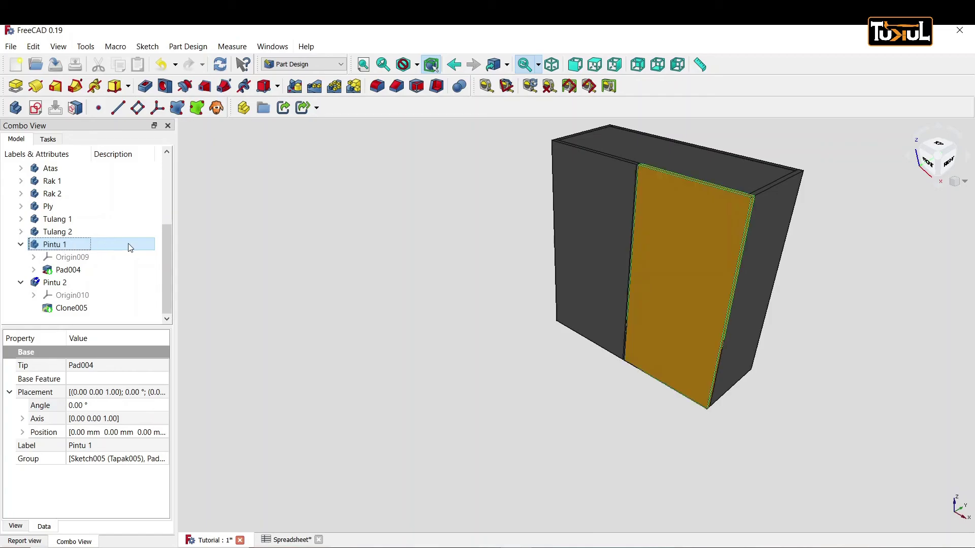
pyautogui.click(605, 216)
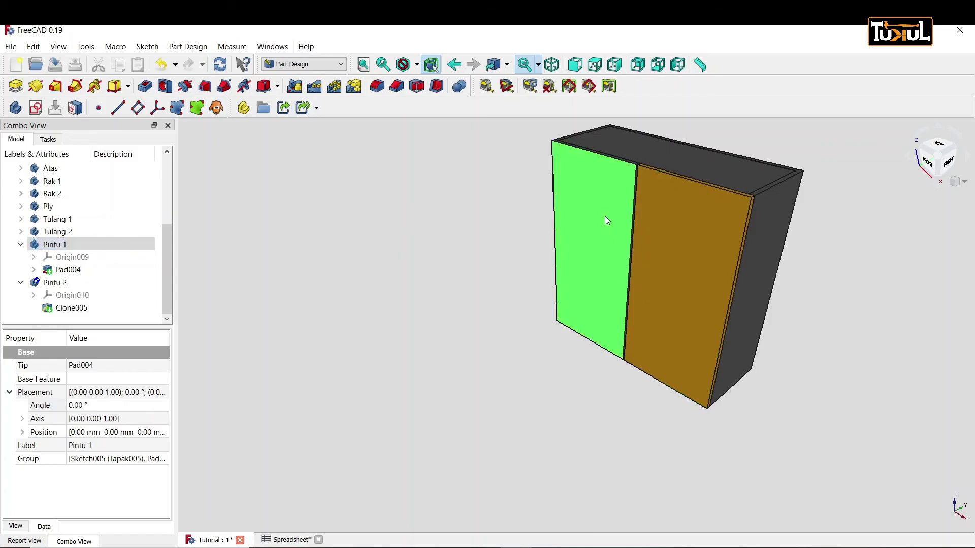
pyautogui.rightClick(605, 215)
pyautogui.click(656, 355)
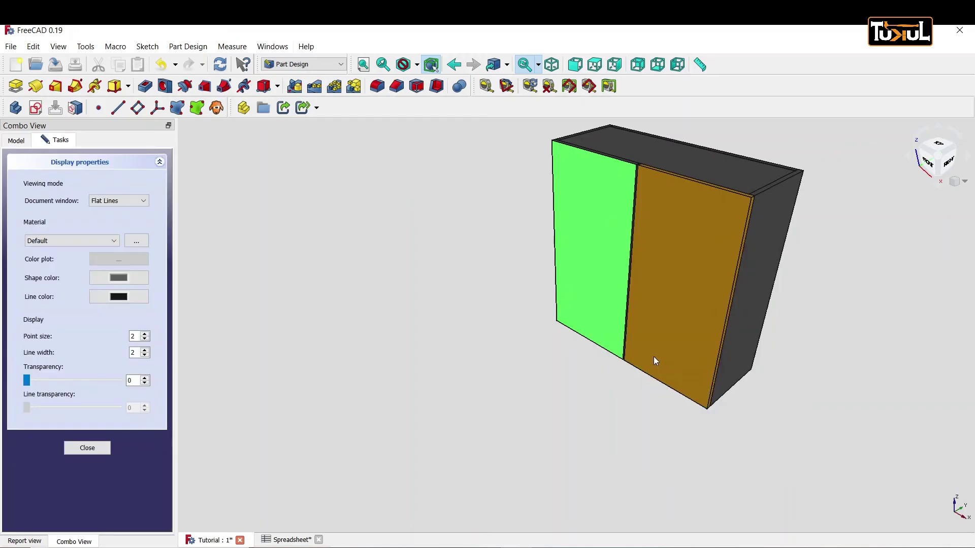
pyautogui.click(126, 279)
pyautogui.click(426, 243)
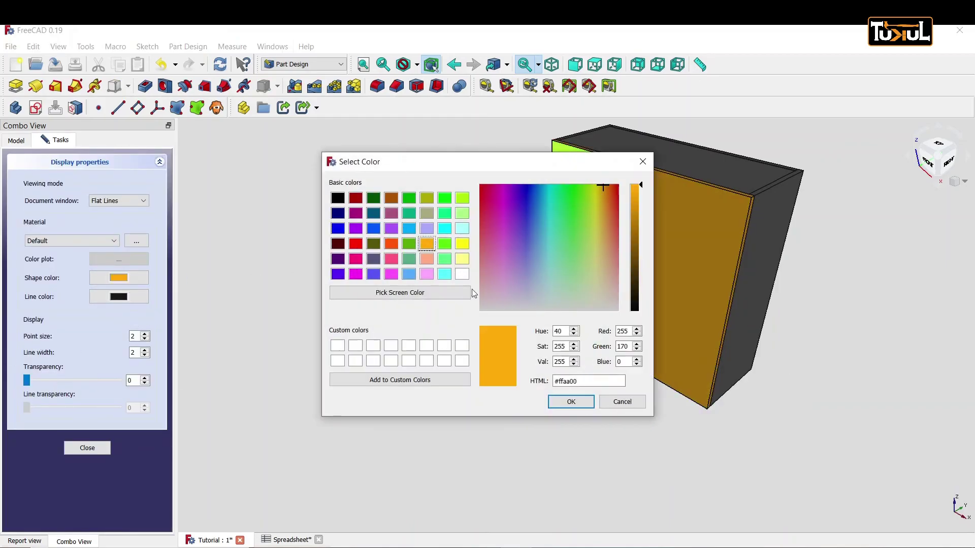
pyautogui.click(570, 401)
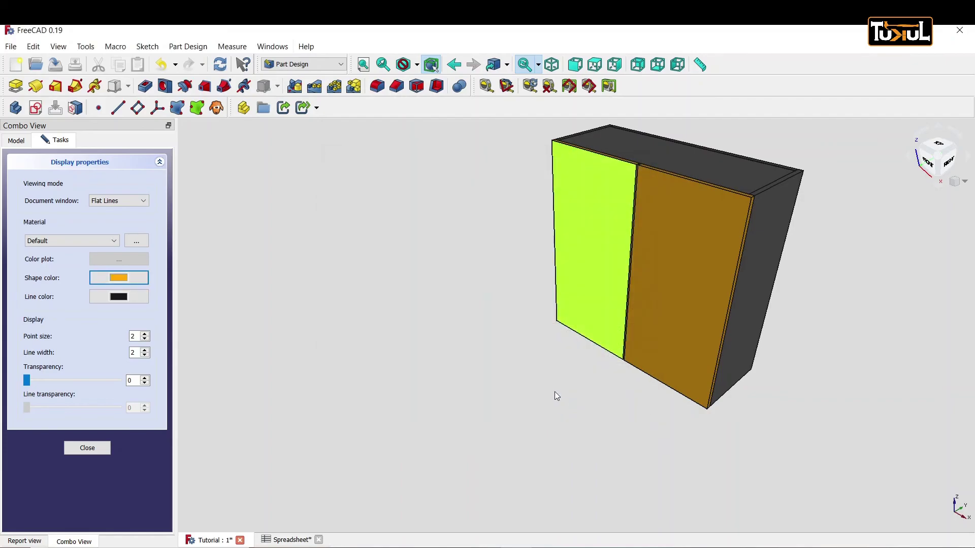
pyautogui.click(525, 364)
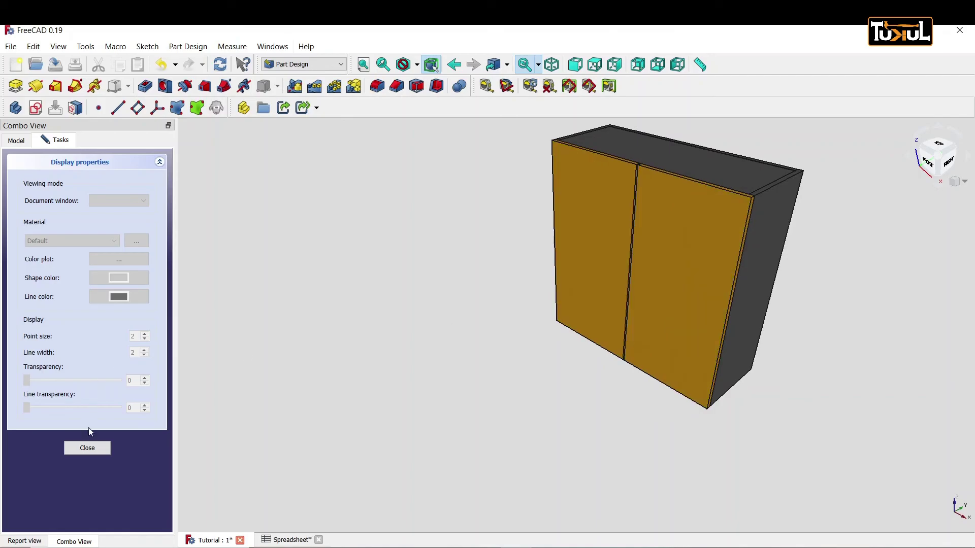
pyautogui.click(85, 449)
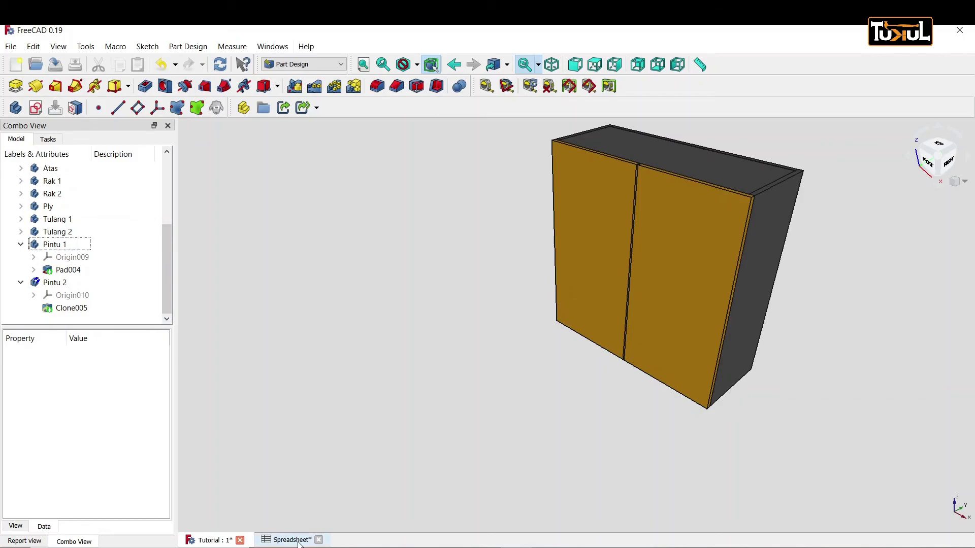
# Step: Tile the Spreadsheet and 3D view windows, shortening the spreadsheet and widening the 3D view
pyautogui.click(299, 541)
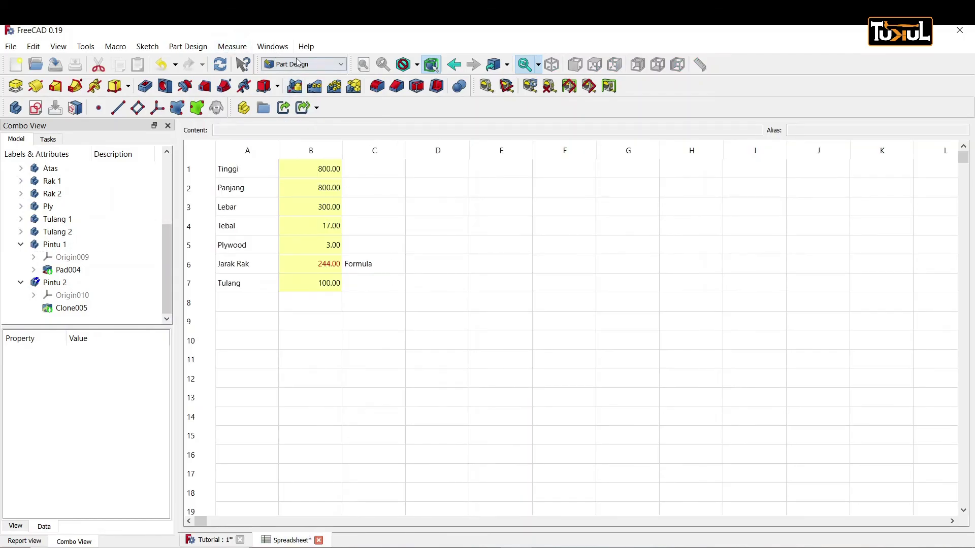
pyautogui.click(272, 46)
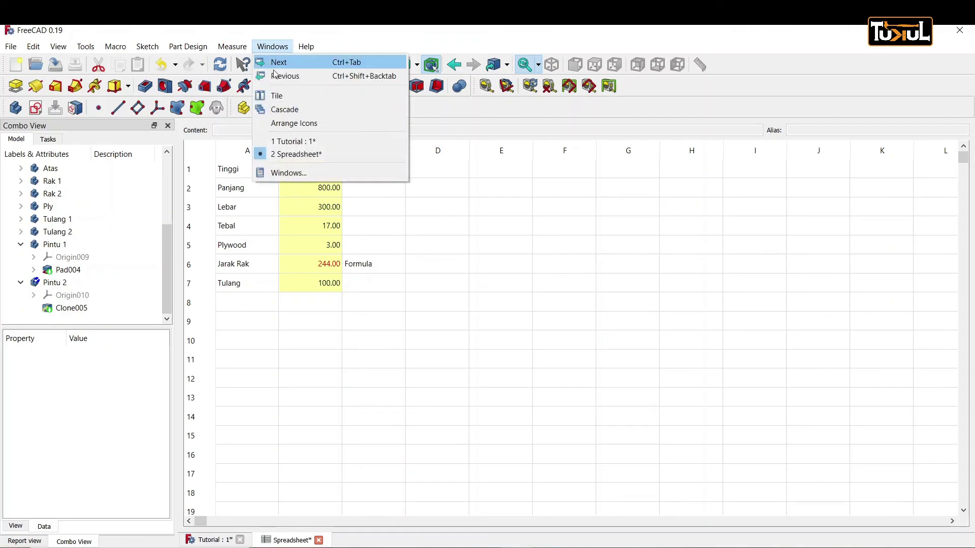
pyautogui.click(278, 96)
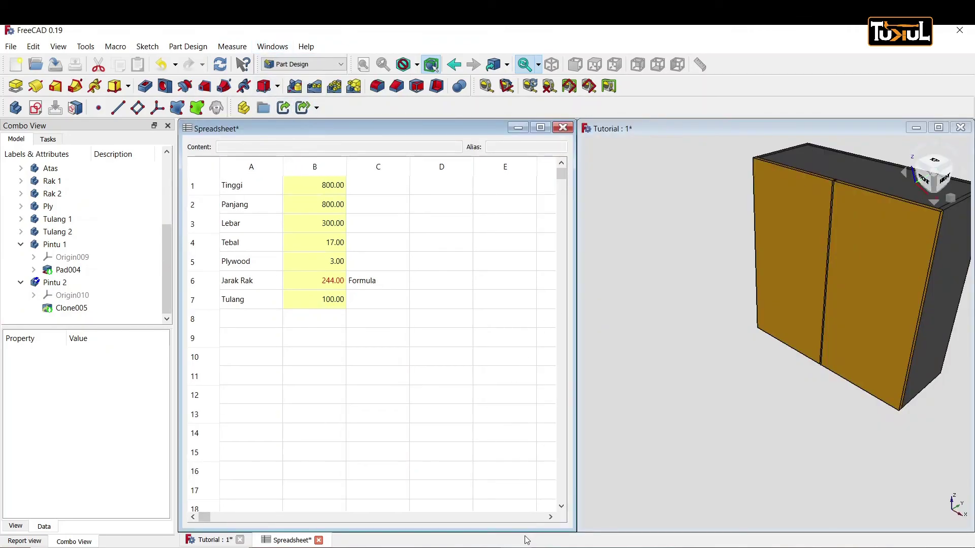
pyautogui.moveTo(527, 531); pyautogui.dragTo(531, 278)
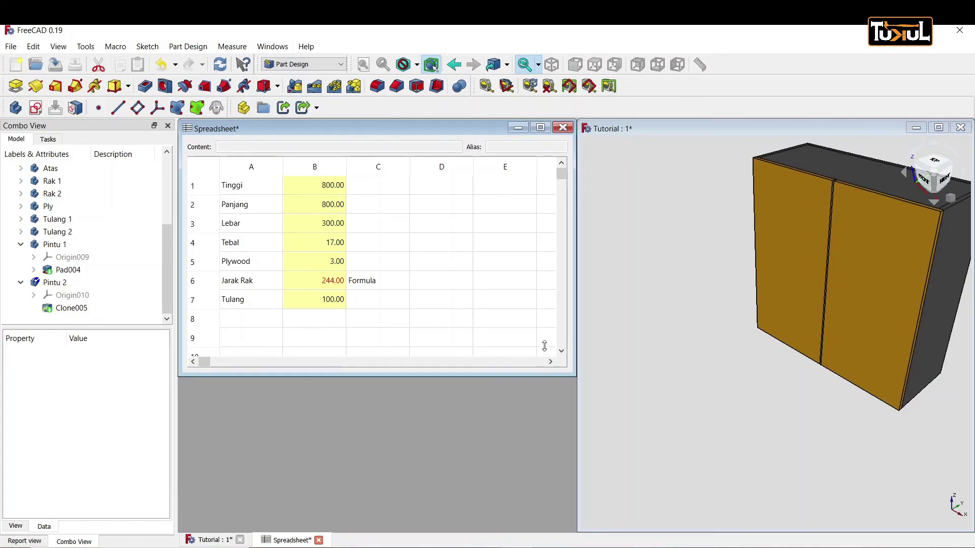
pyautogui.moveTo(576, 229); pyautogui.dragTo(409, 263)
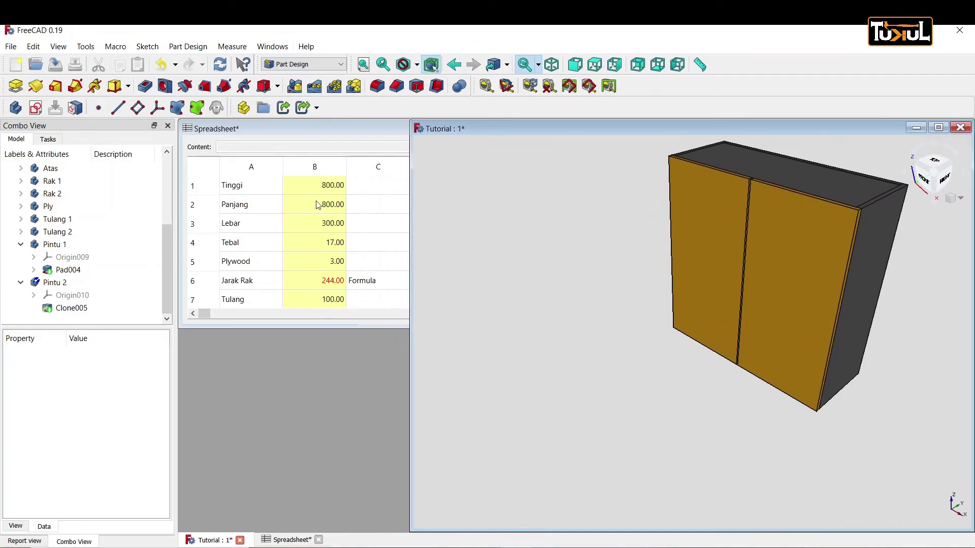
# Step: Set Tinggi in B1 to 1200 and pan to view the taller cabinet
pyautogui.click(321, 183)
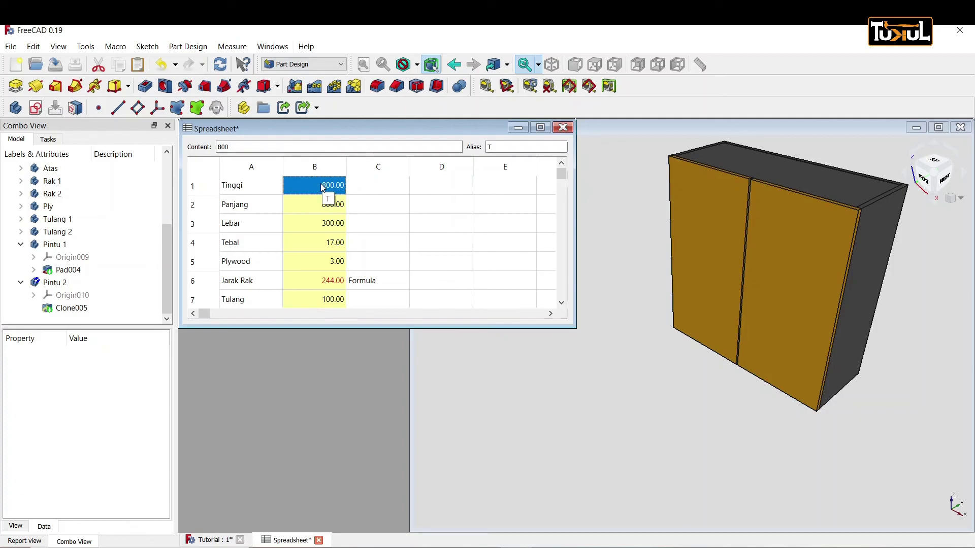
pyautogui.write('1200')
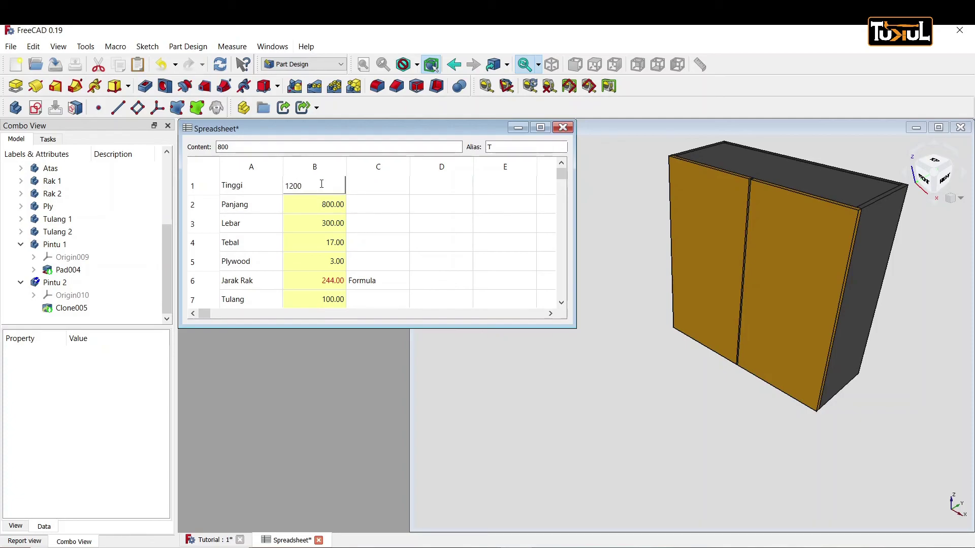
pyautogui.press('Return')
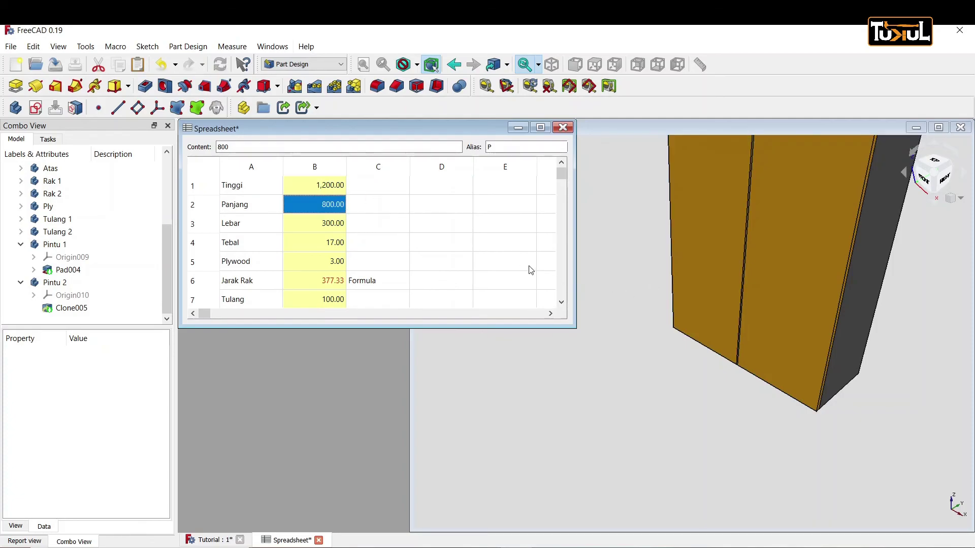
pyautogui.click(680, 359)
pyautogui.moveTo(680, 357); pyautogui.dragTo(664, 479, button='middle')
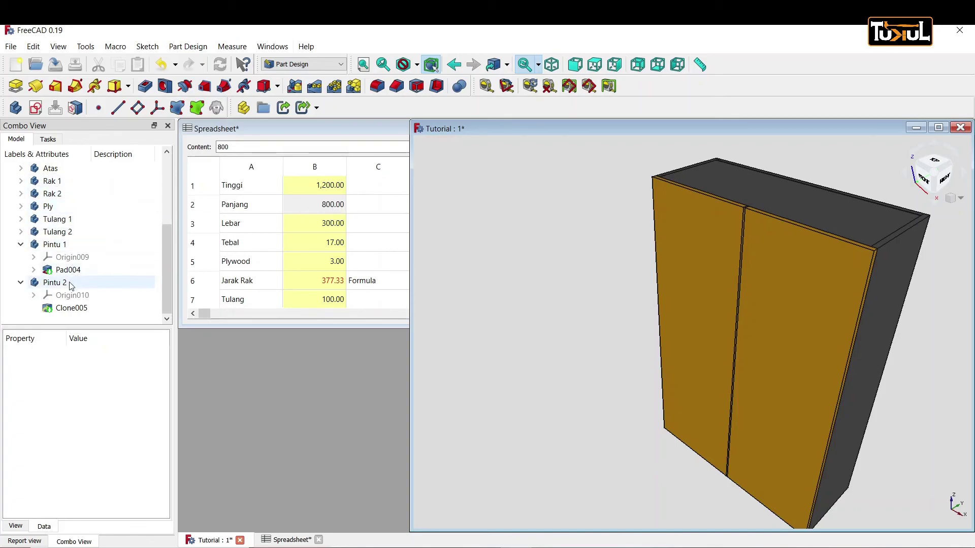
# Step: Hide Pintu 1 to reveal the shelves and set Lebar in B3 to 500
pyautogui.click(59, 246)
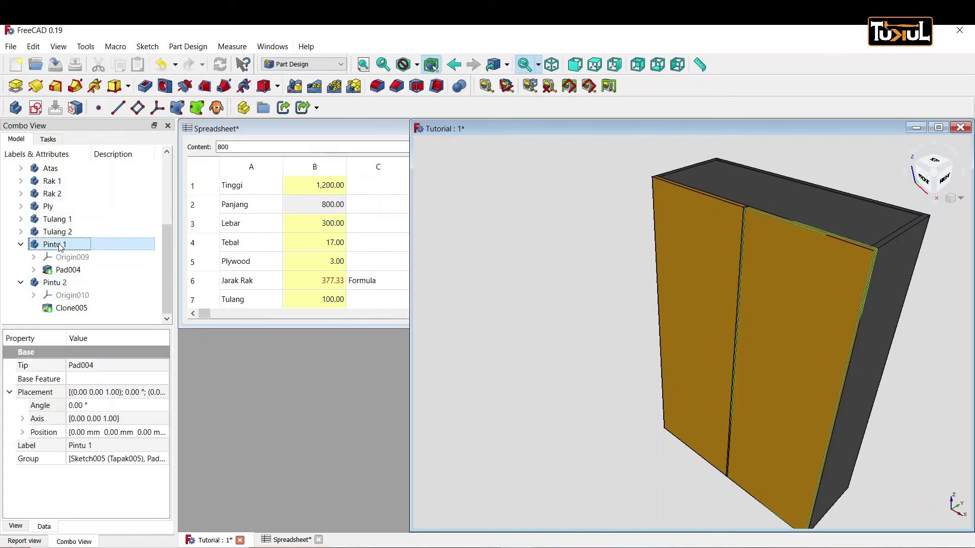
pyautogui.press('space')
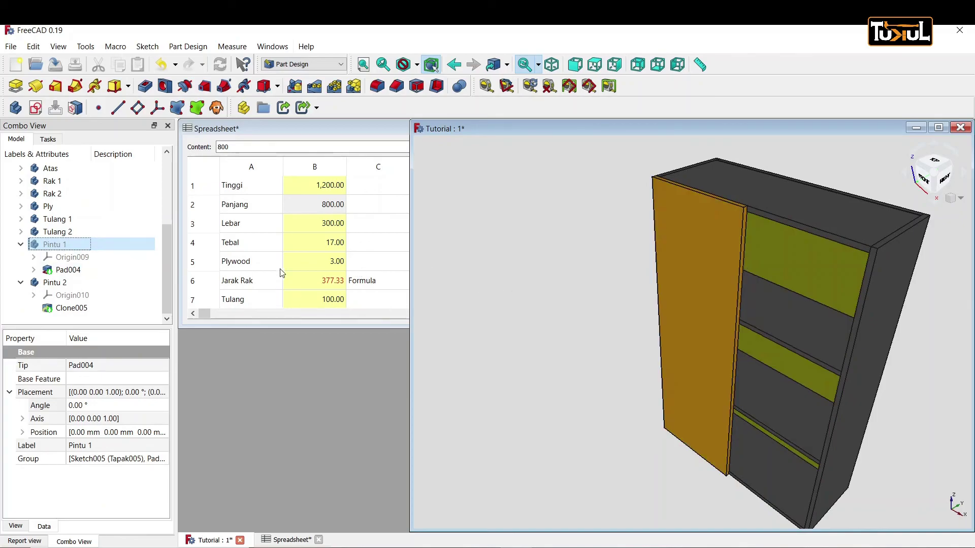
pyautogui.click(310, 226)
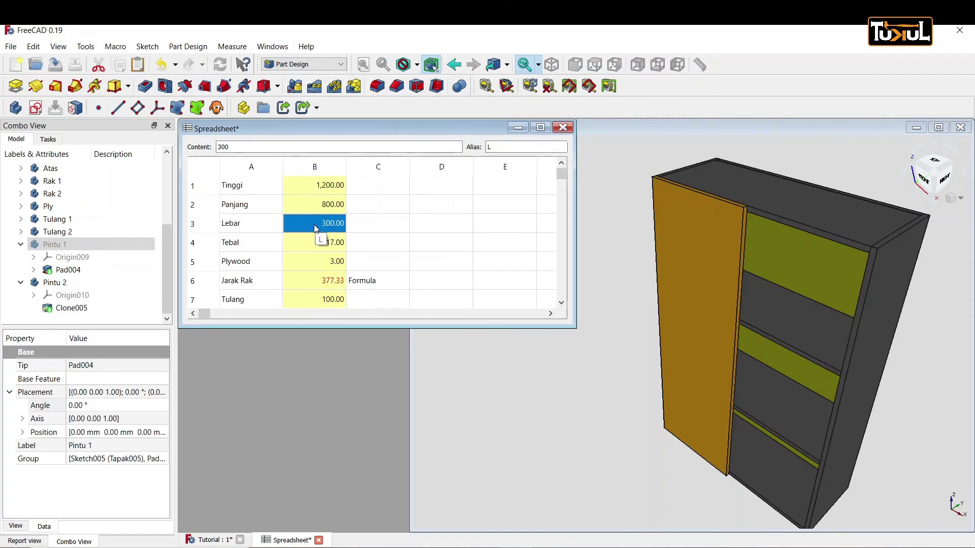
pyautogui.write('500')
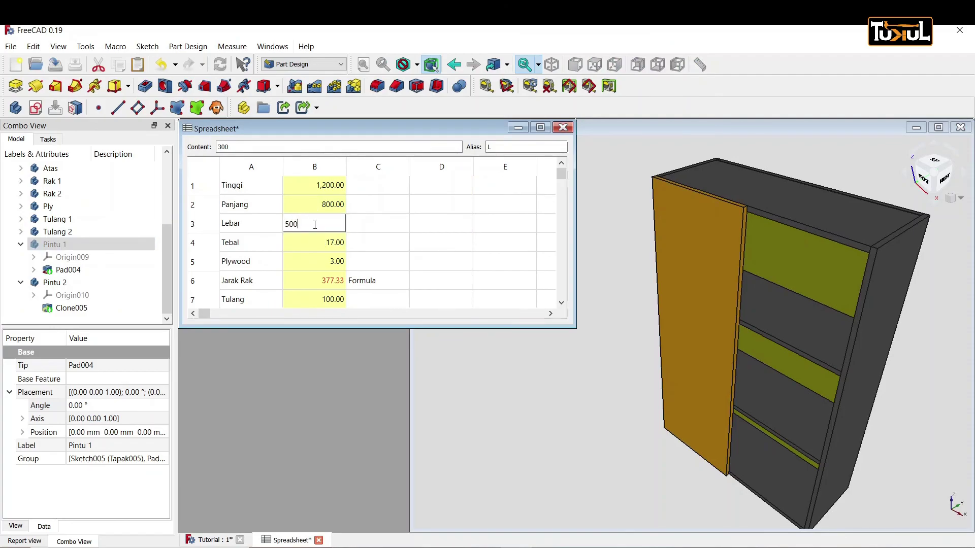
pyautogui.press('Return')
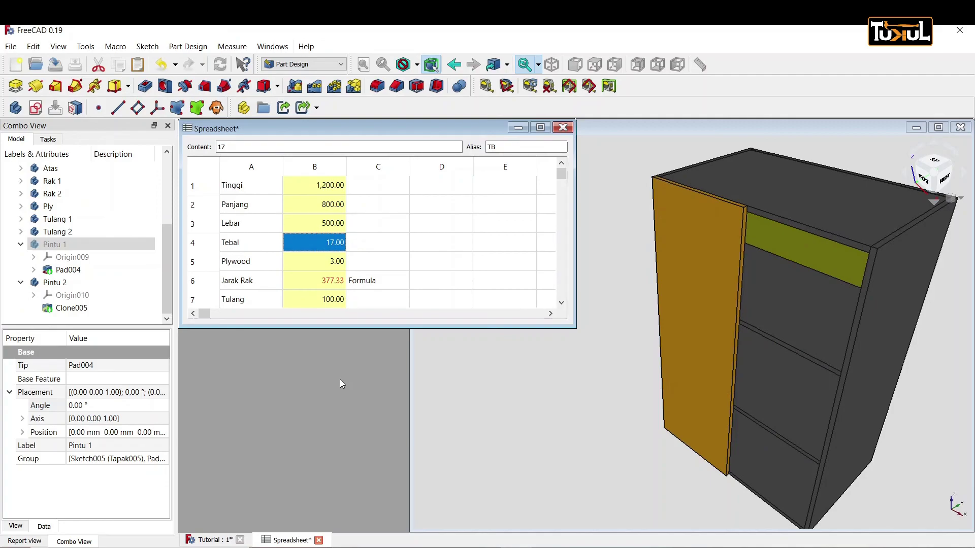
pyautogui.scroll(-1, 893, 312)
pyautogui.scroll(2, 835, 303)
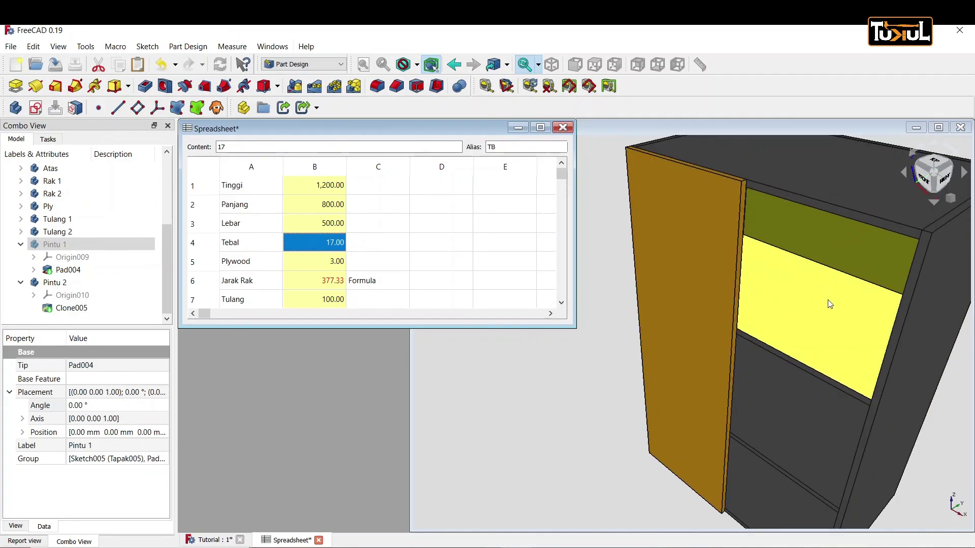
pyautogui.scroll(-1, 455, 279)
pyautogui.scroll(1, 442, 276)
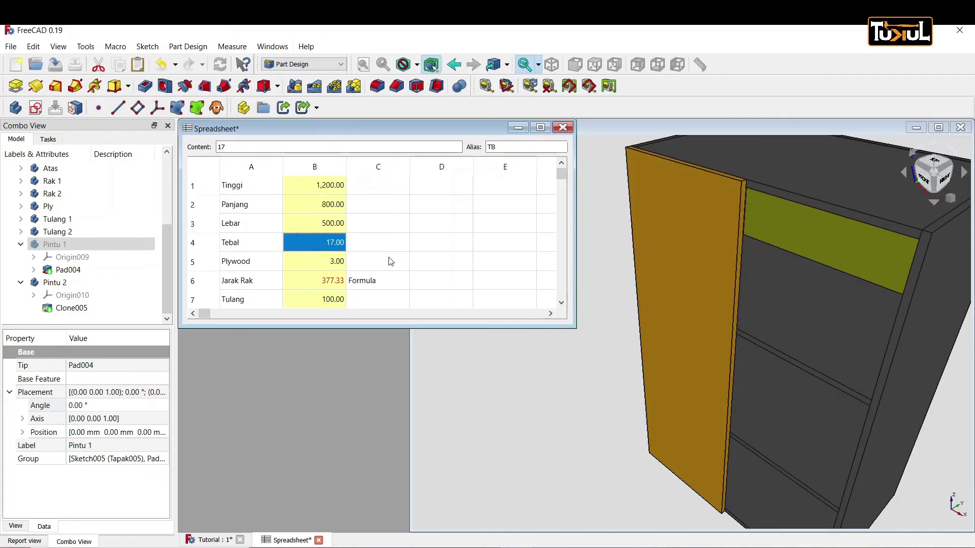
# Step: Set Plywood thickness in B5 to 12 and orbit to inspect the cabinet's right side
pyautogui.click(326, 265)
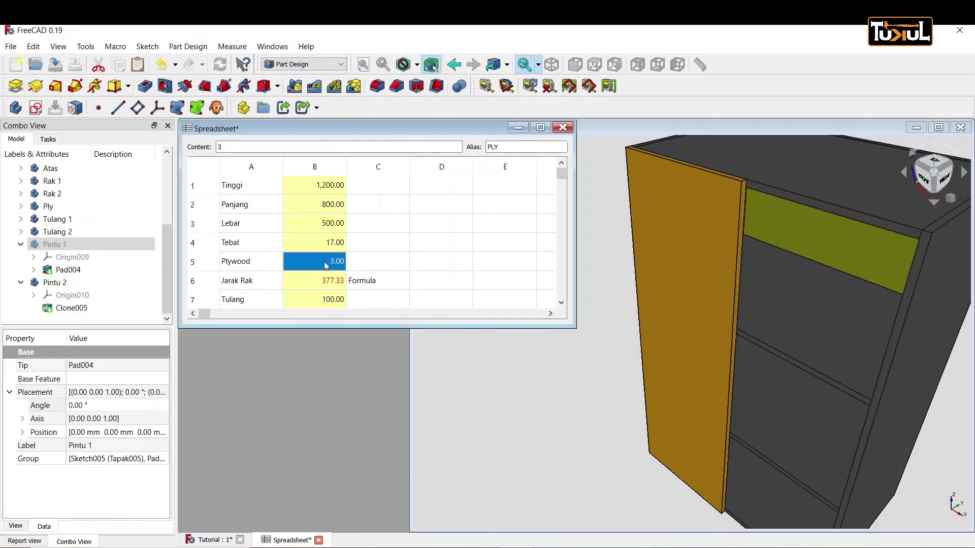
pyautogui.write('12')
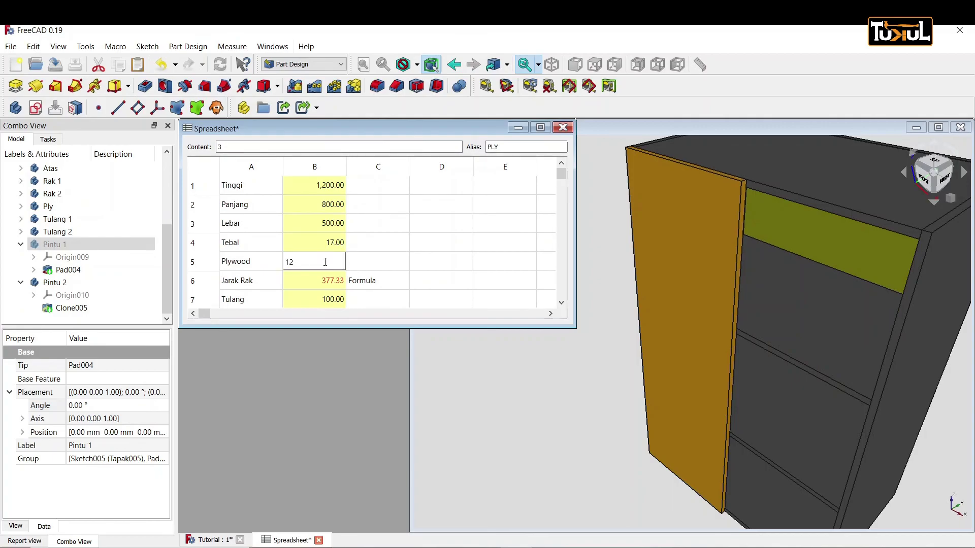
pyautogui.press('Return')
pyautogui.scroll(-3, 827, 245)
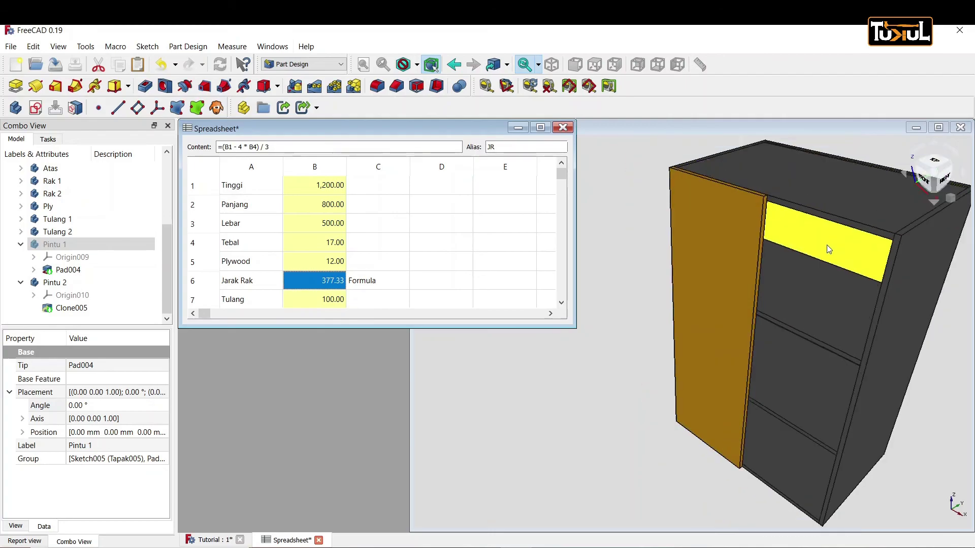
pyautogui.scroll(-3, 826, 245)
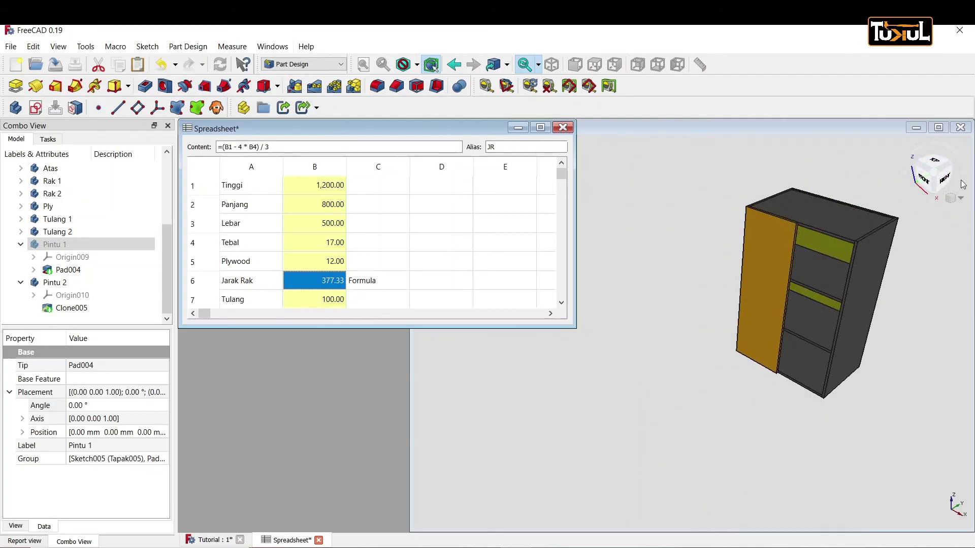
pyautogui.moveTo(917, 221); pyautogui.dragTo(860, 264, button='middle')
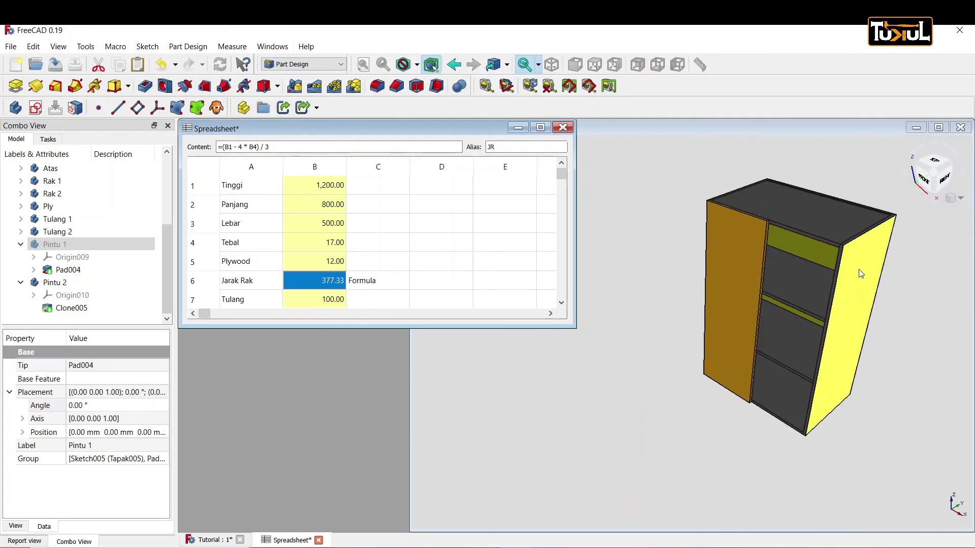
pyautogui.scroll(2, 57, 196)
pyautogui.scroll(1, 57, 197)
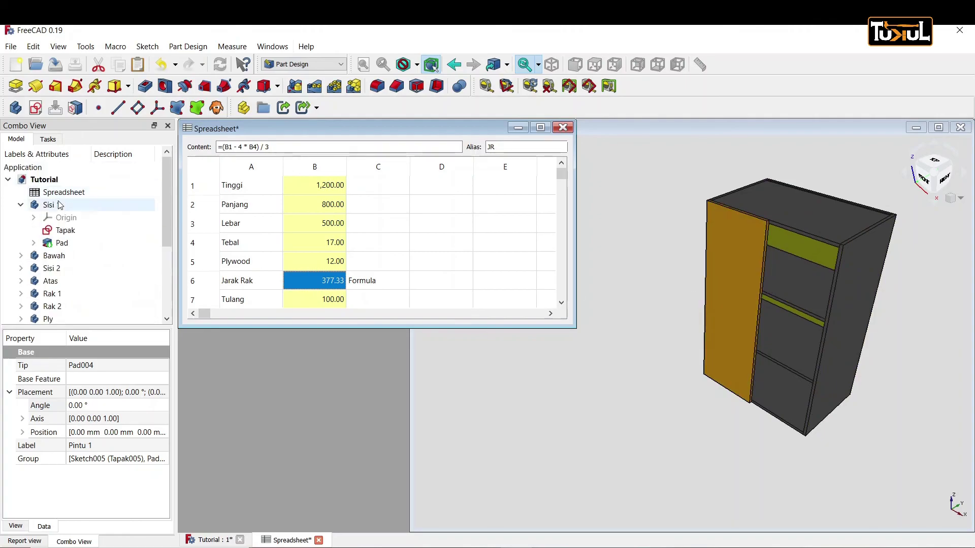
# Step: Hide the Sisi 1 side panel and switch the view to orthographic projection
pyautogui.click(57, 205)
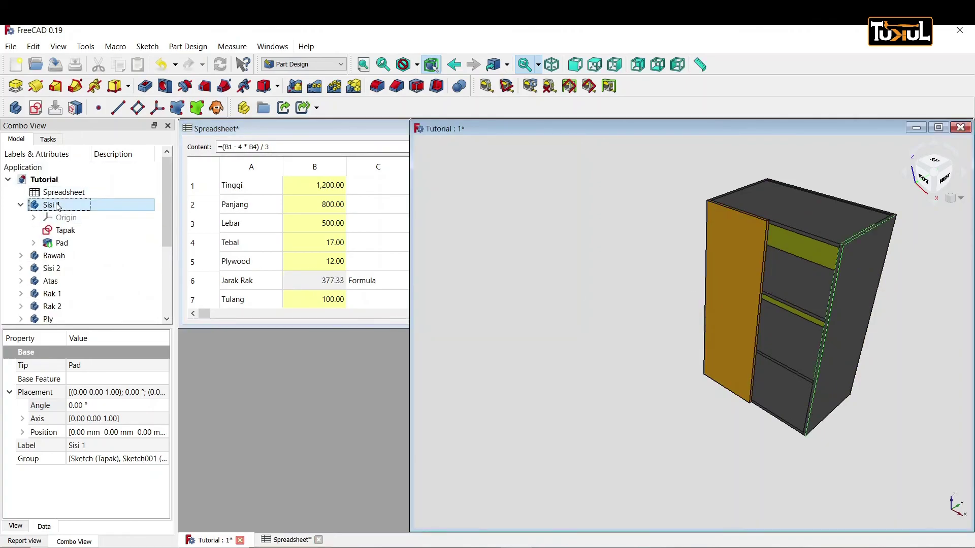
pyautogui.press('space')
pyautogui.scroll(1, 917, 277)
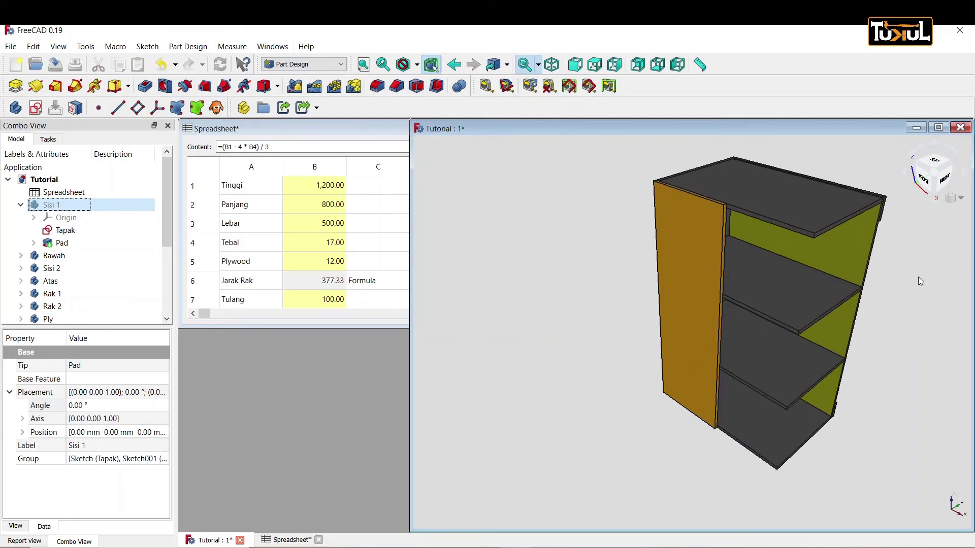
pyautogui.click(960, 200)
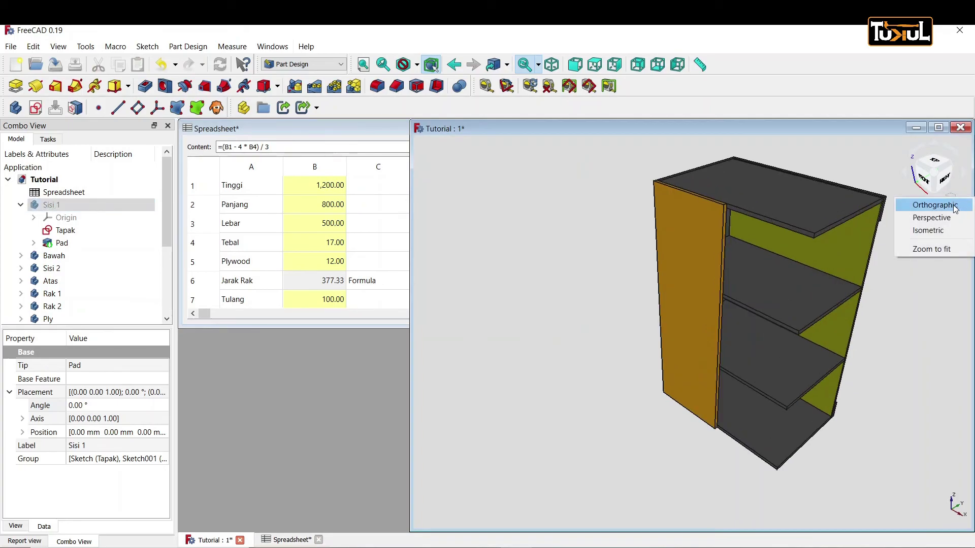
pyautogui.click(934, 204)
pyautogui.scroll(3, 875, 286)
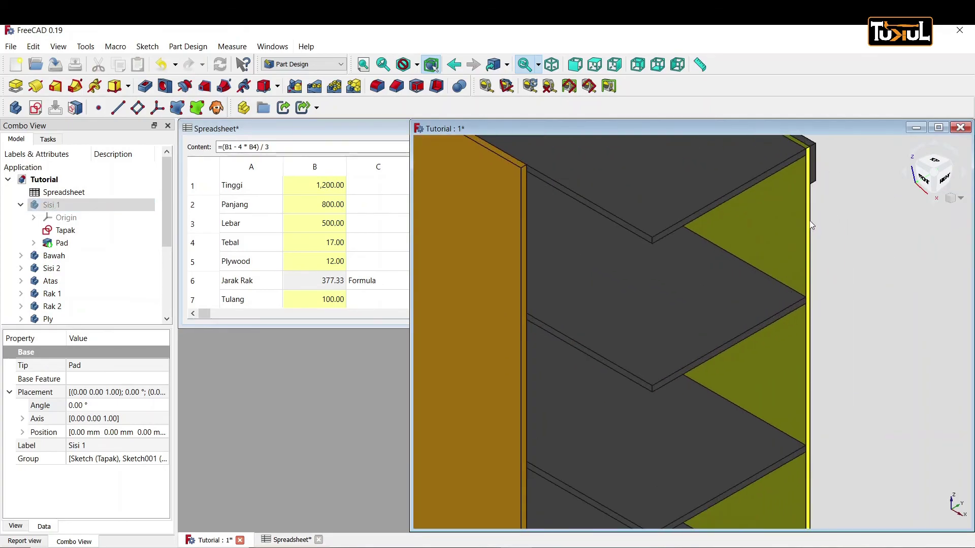
pyautogui.scroll(-2, 810, 223)
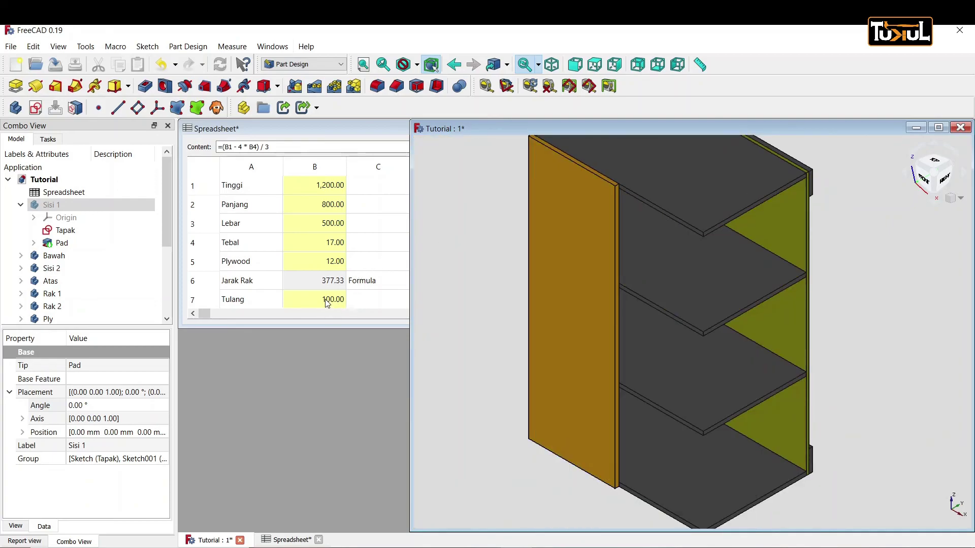
# Step: Set Panjang in B2 to 900 so the cabinet widens
pyautogui.click(336, 209)
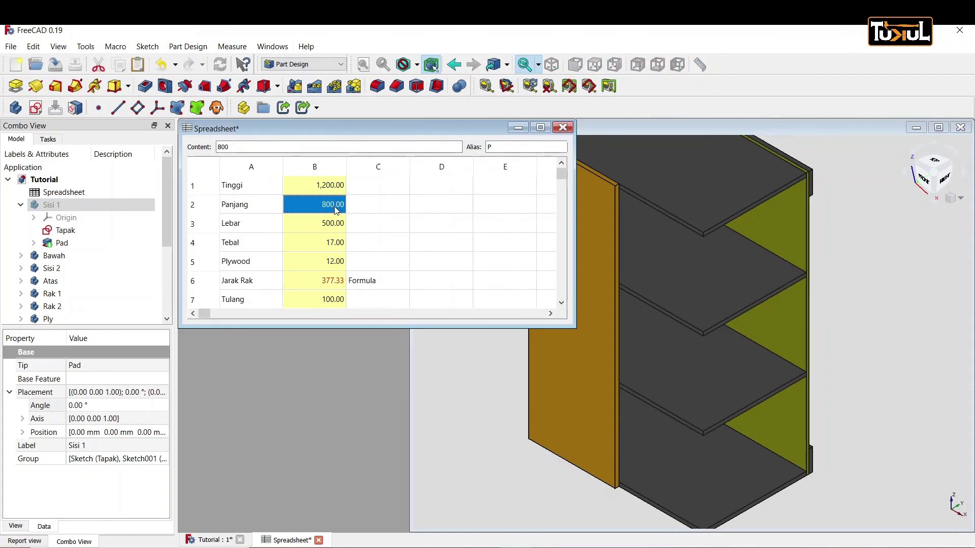
pyautogui.write('900')
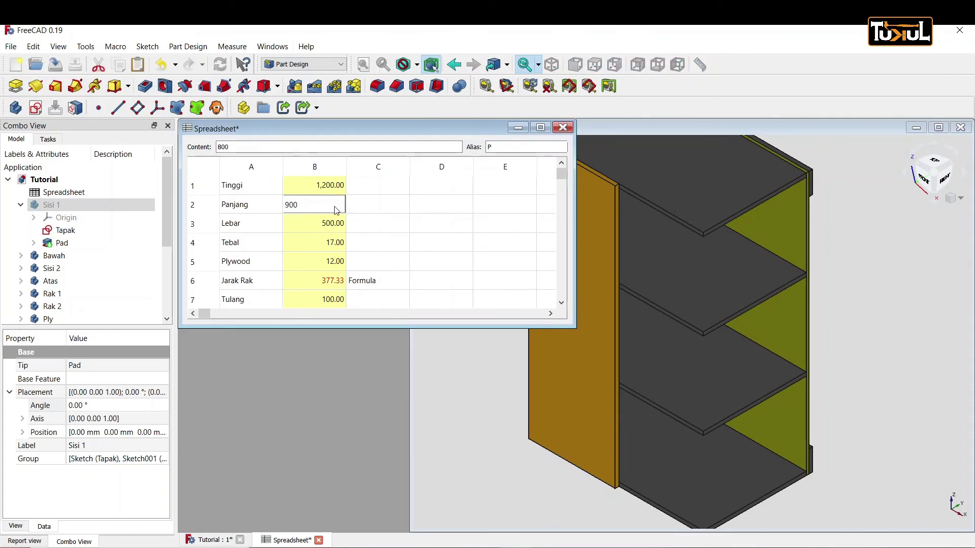
pyautogui.press('Return')
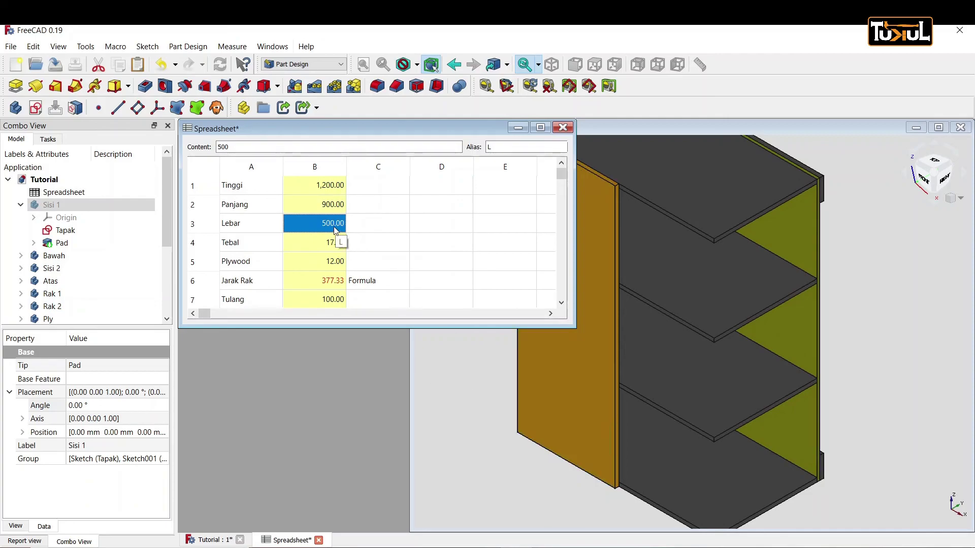
pyautogui.scroll(-3, 67, 300)
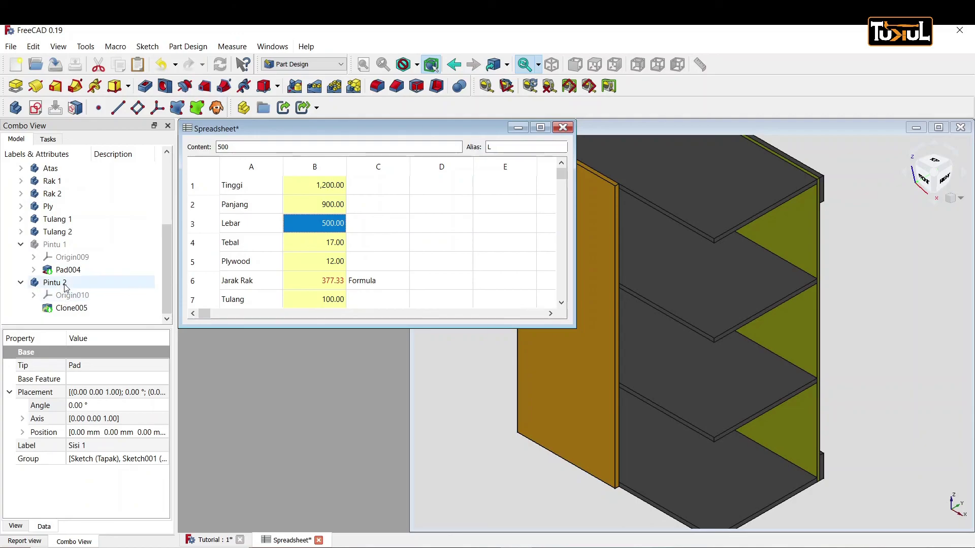
# Step: Make the Pintu 1 door and the Sisi 1 side panel visible again
pyautogui.click(66, 246)
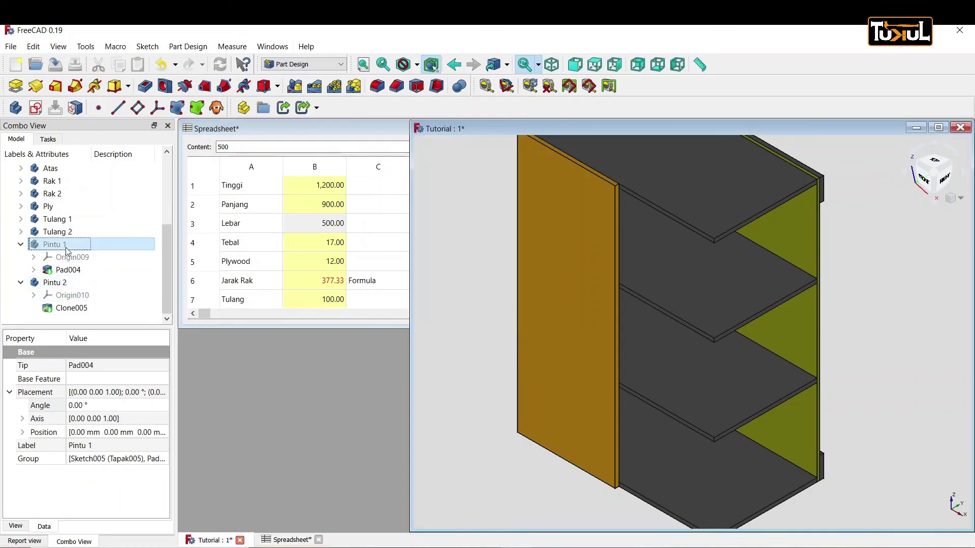
pyautogui.press('space')
pyautogui.scroll(5, 696, 246)
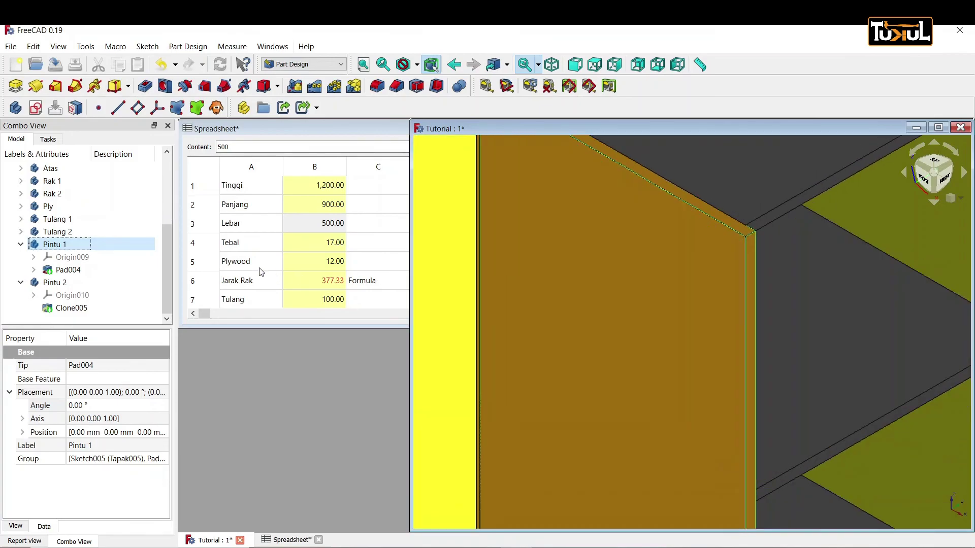
pyautogui.scroll(3, 112, 189)
pyautogui.click(60, 205)
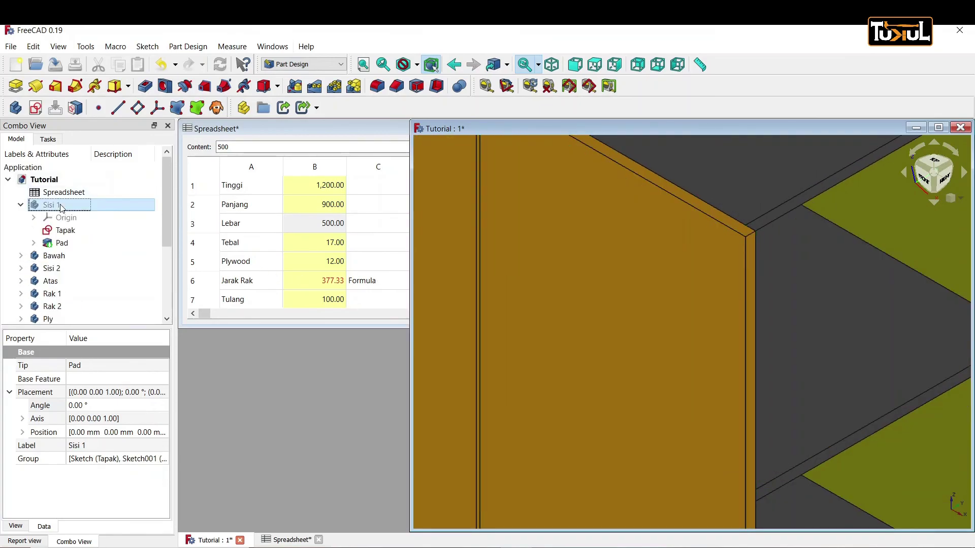
pyautogui.scroll(-4, 590, 225)
pyautogui.scroll(-3, 590, 226)
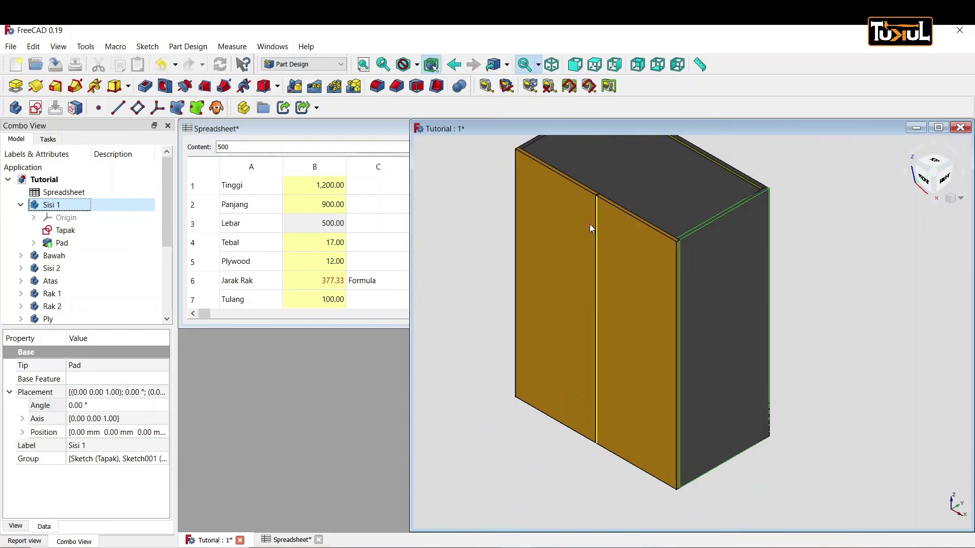
# Step: Zoom and pan the view to frame the whole closed cabinet
pyautogui.moveTo(556, 200); pyautogui.dragTo(640, 321, button='middle')
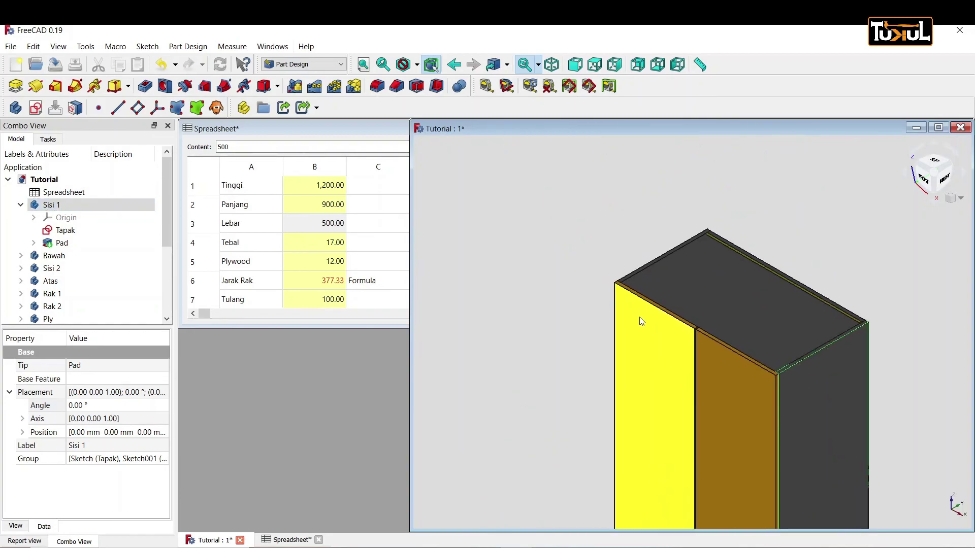
pyautogui.scroll(2, 627, 303)
pyautogui.scroll(2, 603, 262)
pyautogui.scroll(2, 584, 228)
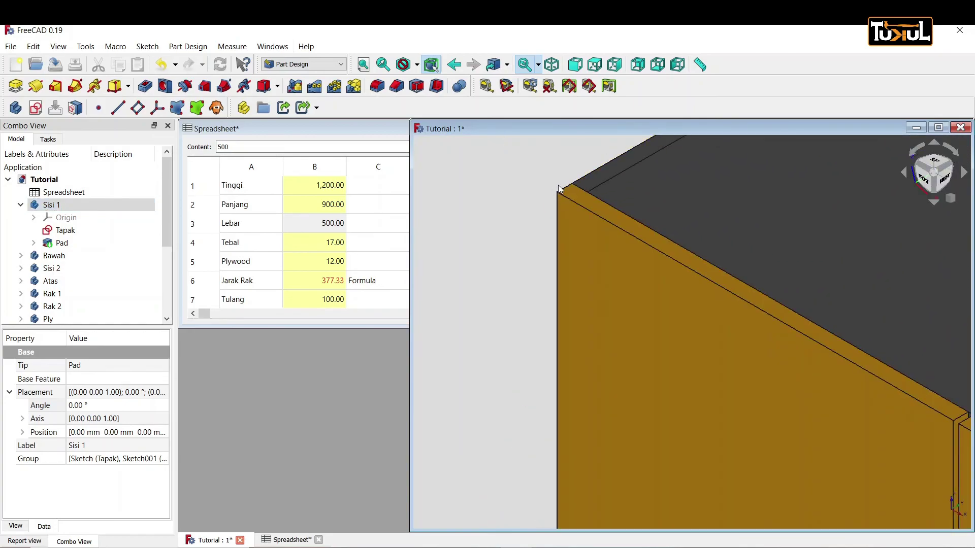
pyautogui.scroll(-5, 585, 287)
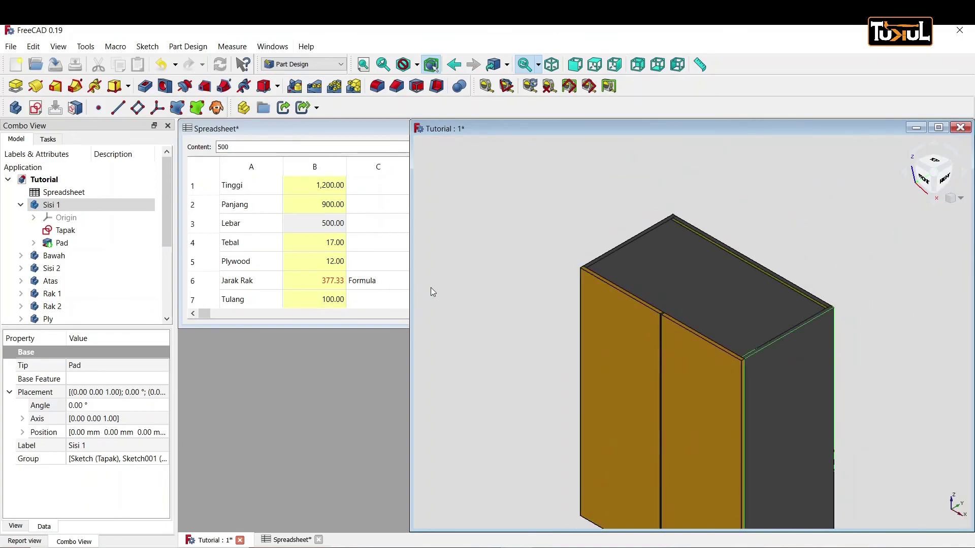
pyautogui.scroll(2, 556, 316)
pyautogui.scroll(-3, 553, 315)
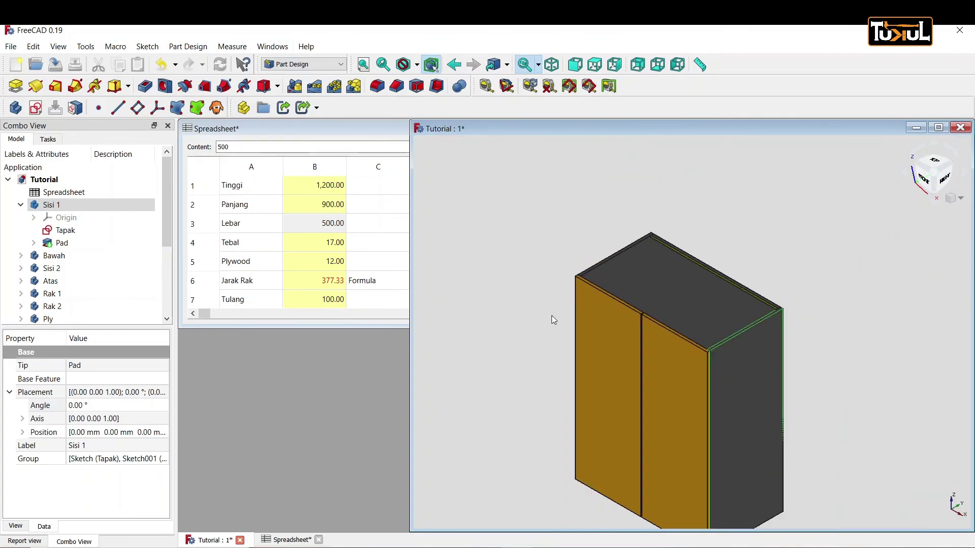
pyautogui.click(527, 274)
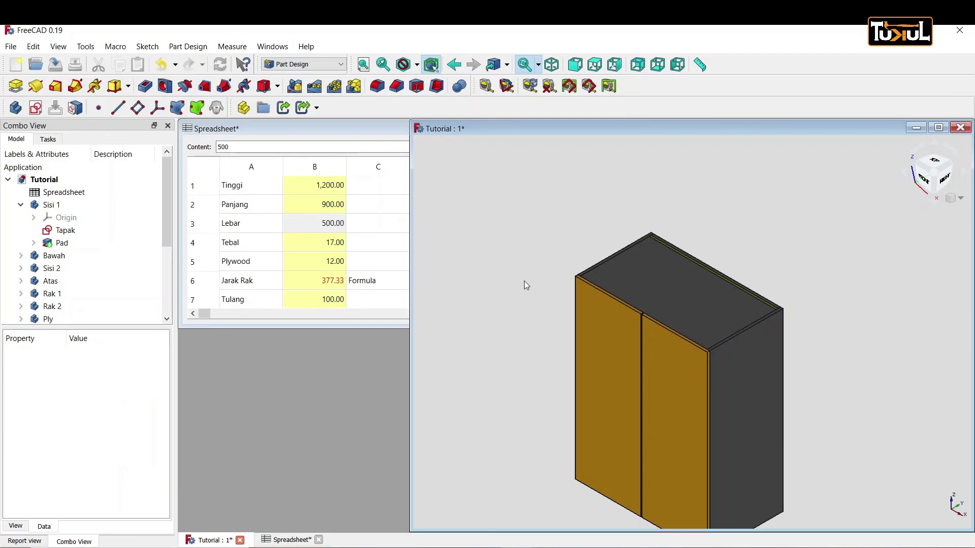
pyautogui.moveTo(524, 281); pyautogui.dragTo(555, 224, button='middle')
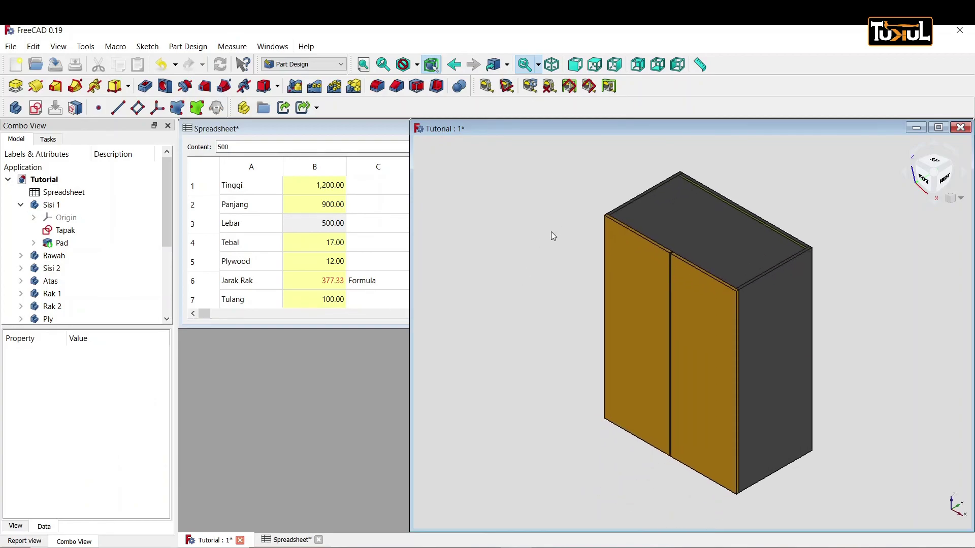